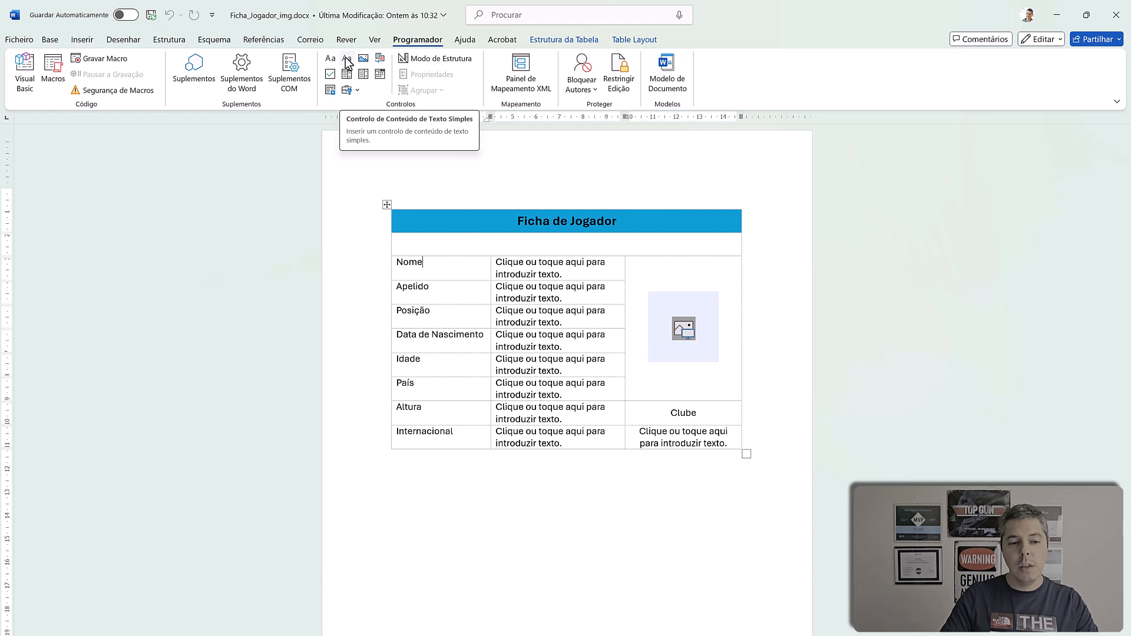
Try out a plain text content control after the Nome label, checking its properties, and delete it.
{"action": "left_click", "coordinate": [347, 59]}
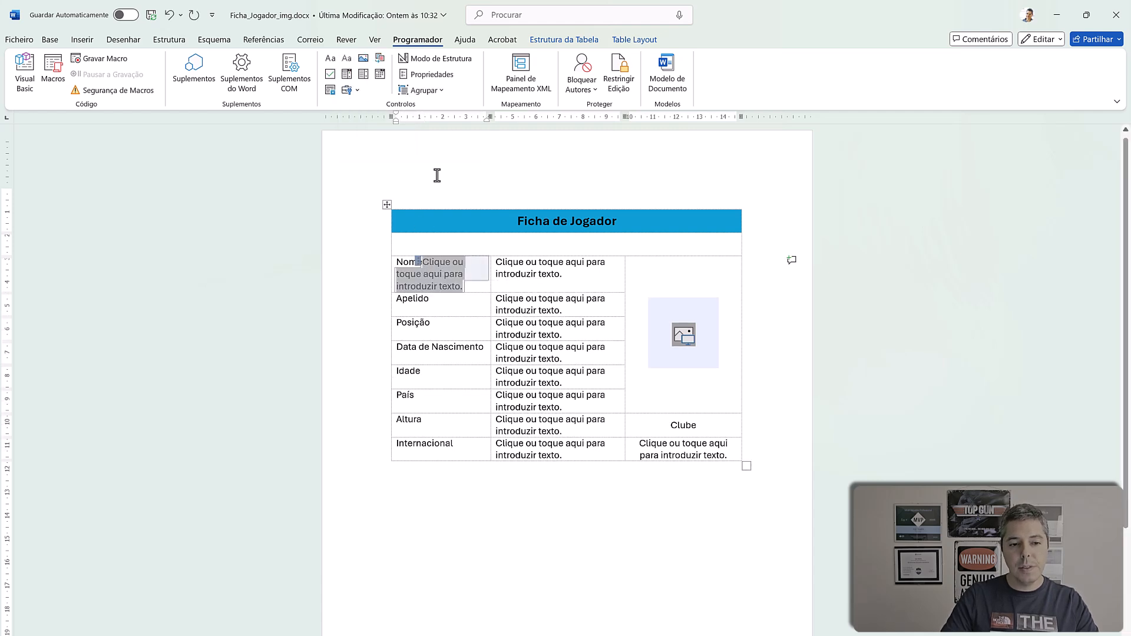
{"action": "left_click", "coordinate": [447, 78]}
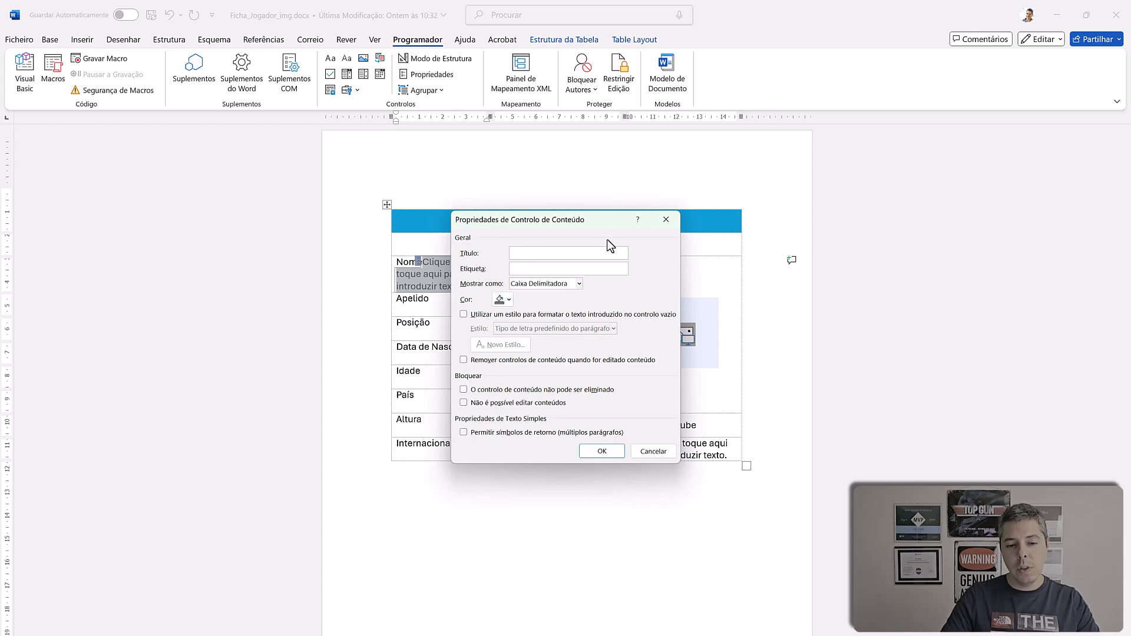
{"action": "left_click", "coordinate": [665, 219]}
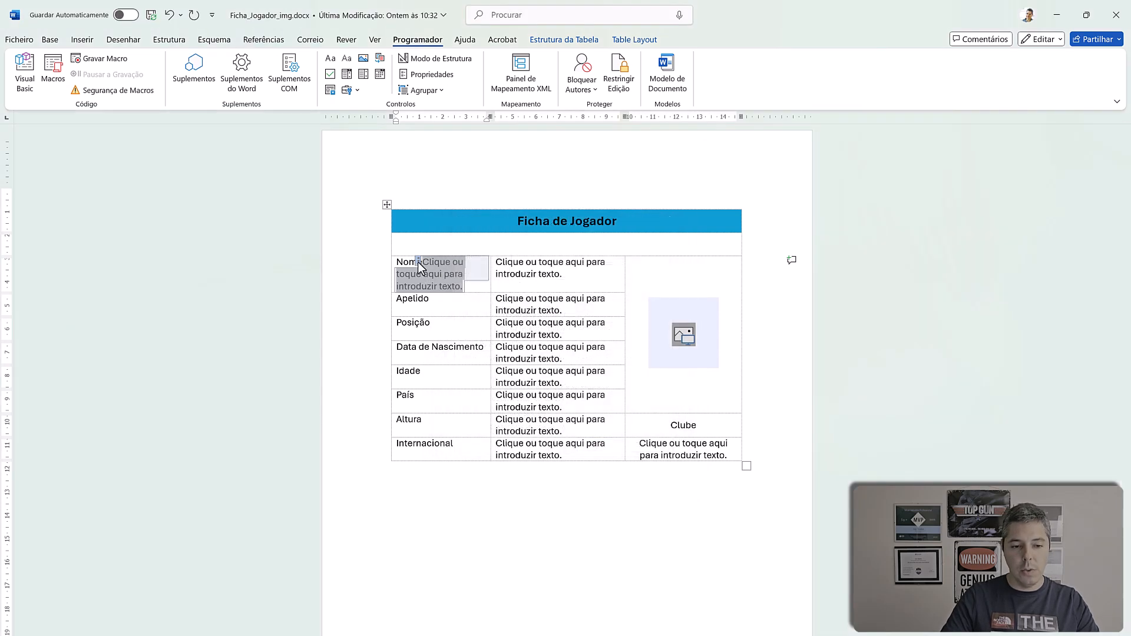
{"action": "key", "text": "Delete"}
Check the title and tag properties of the content controls for Nome and Data de Nascimento.
{"action": "left_click", "coordinate": [512, 269]}
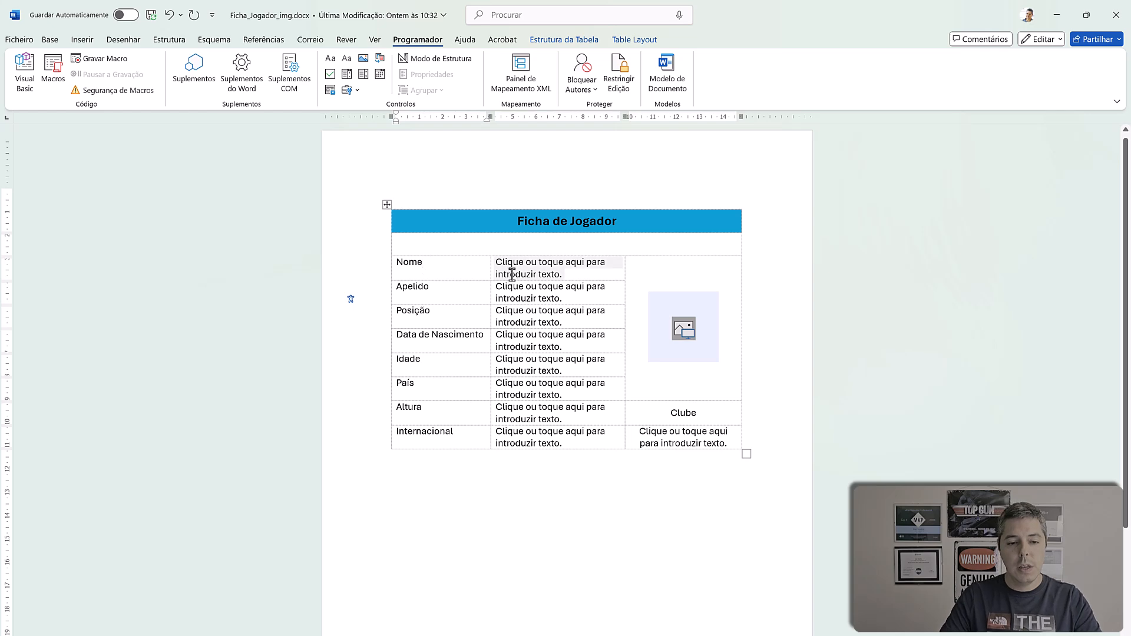
{"action": "left_click", "coordinate": [412, 76]}
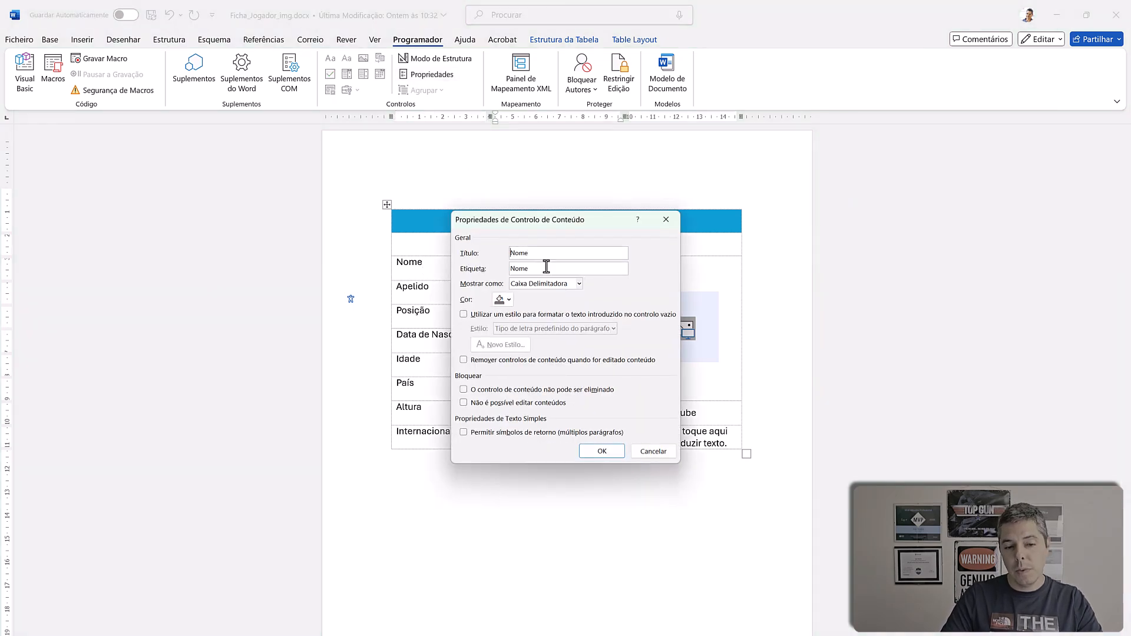
{"action": "left_click", "coordinate": [671, 451]}
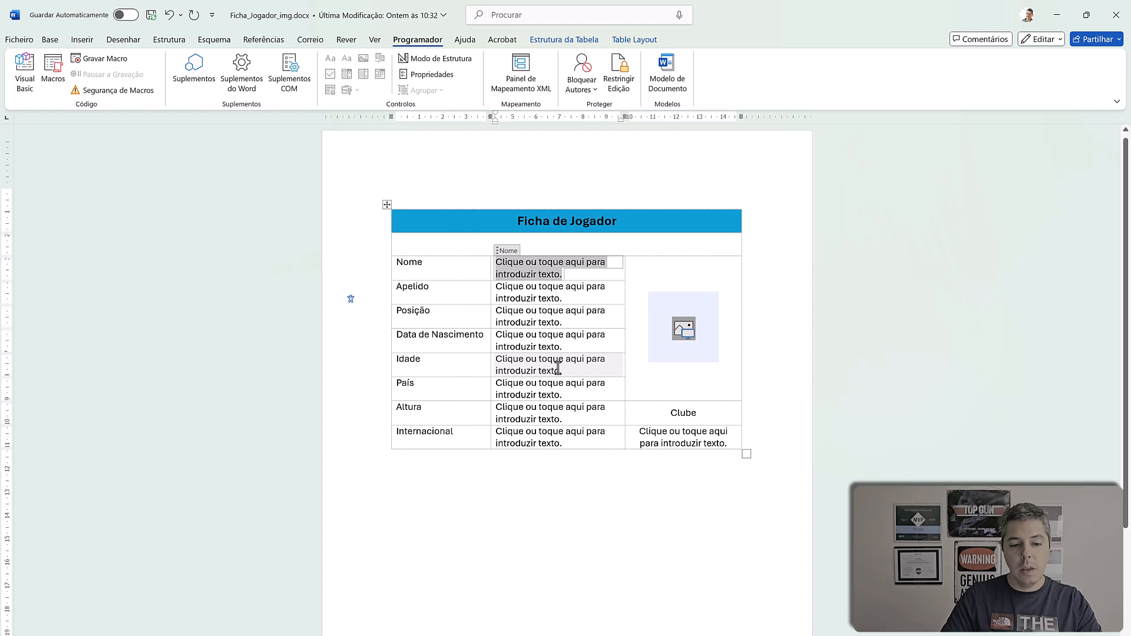
{"action": "left_click", "coordinate": [519, 341]}
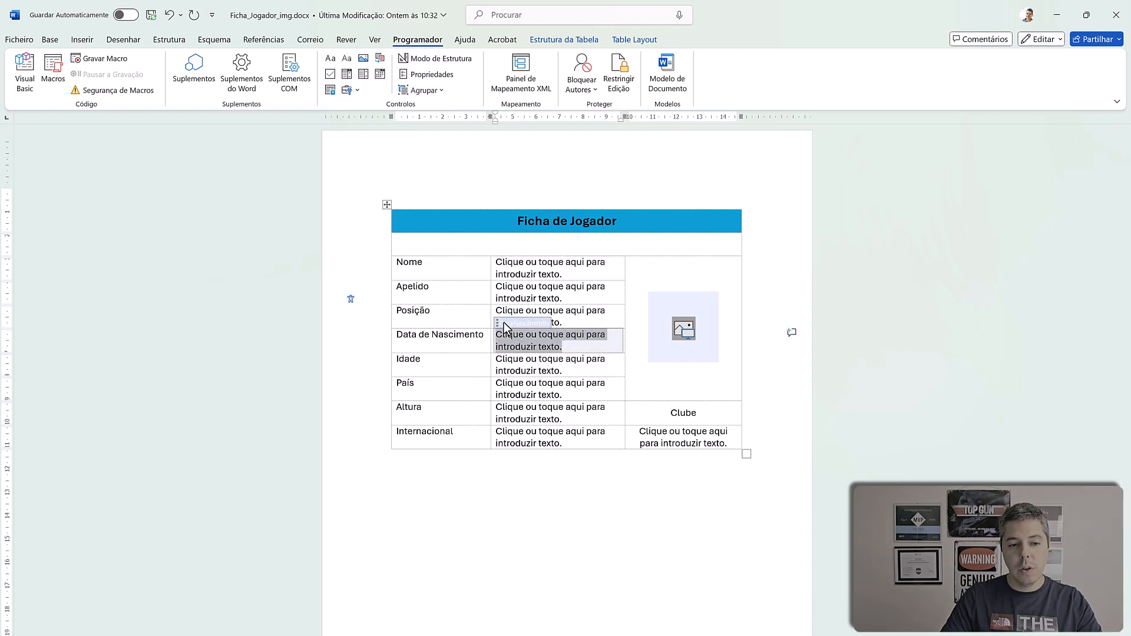
{"action": "left_click", "coordinate": [440, 77]}
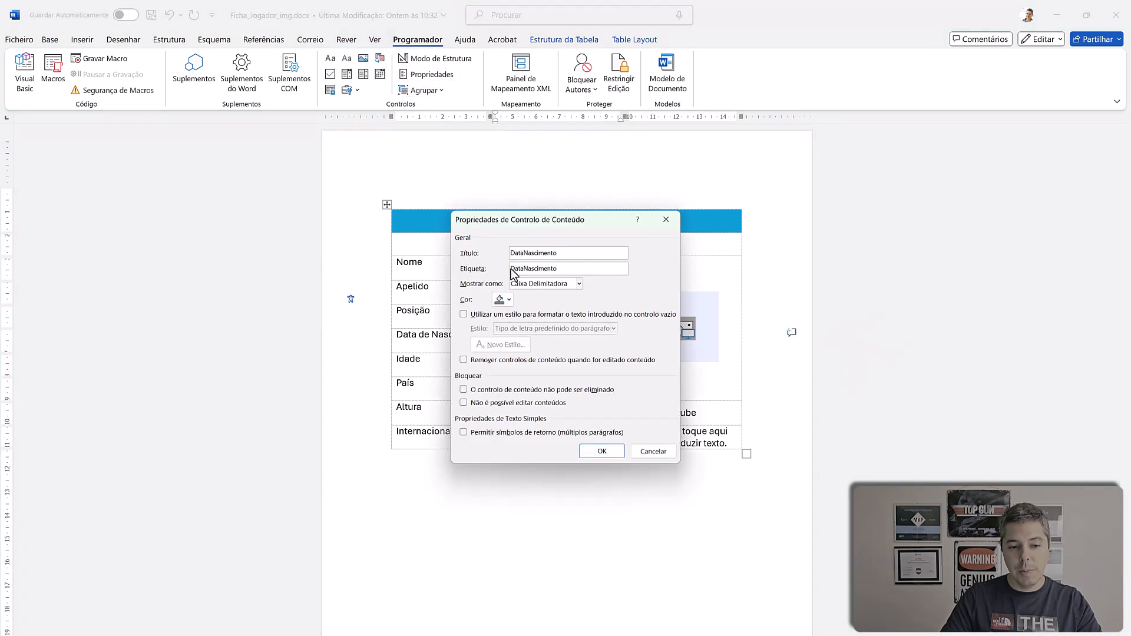
{"action": "left_click", "coordinate": [653, 451]}
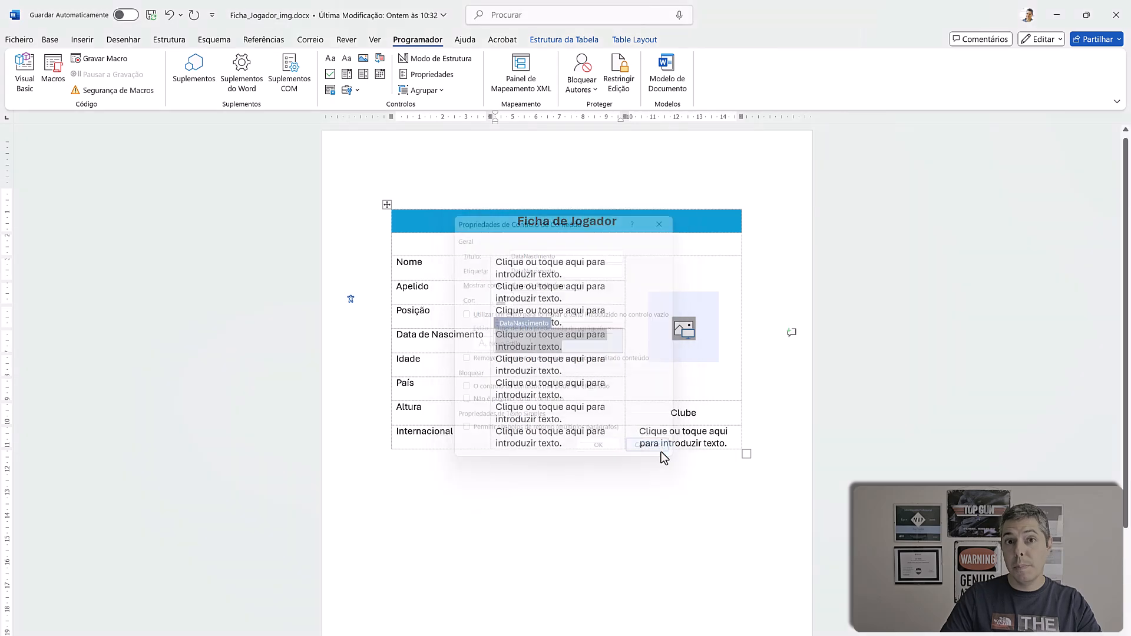
Check the title and tag properties of the player photo's picture content control.
{"action": "left_click", "coordinate": [707, 347]}
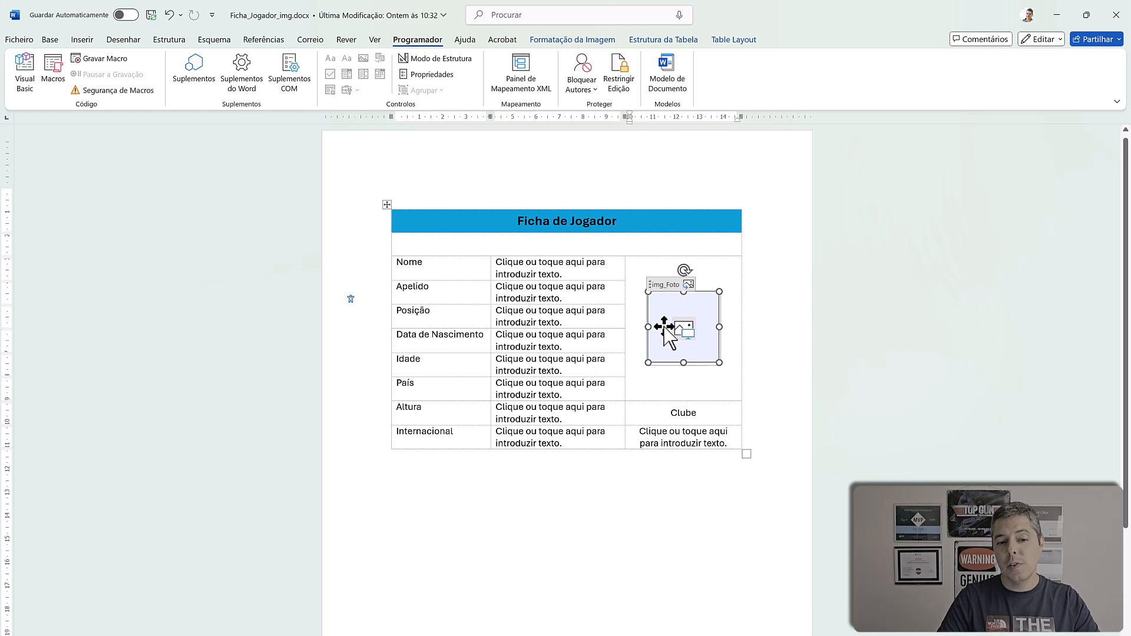
{"action": "left_click", "coordinate": [434, 77]}
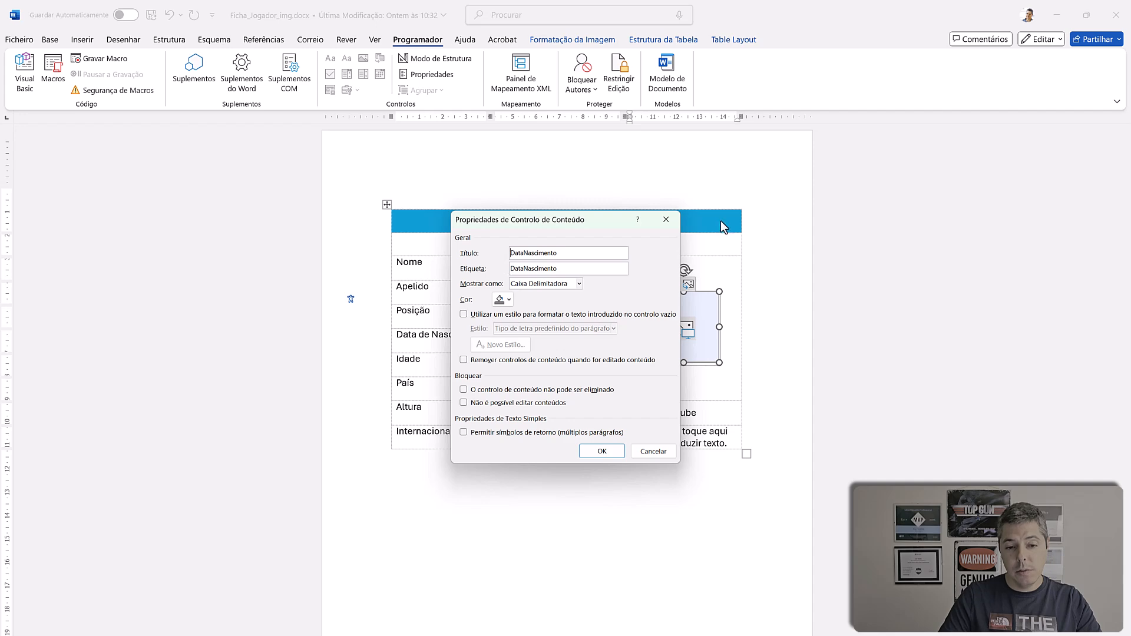
{"action": "left_click", "coordinate": [665, 219]}
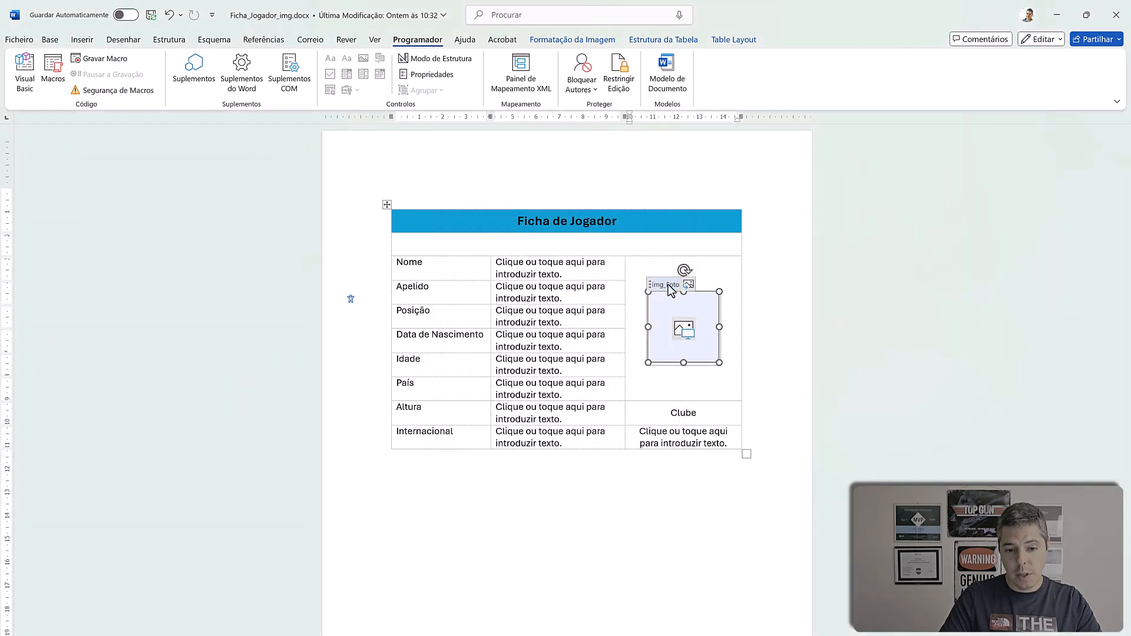
{"action": "left_click", "coordinate": [668, 285]}
{"action": "left_click", "coordinate": [437, 77]}
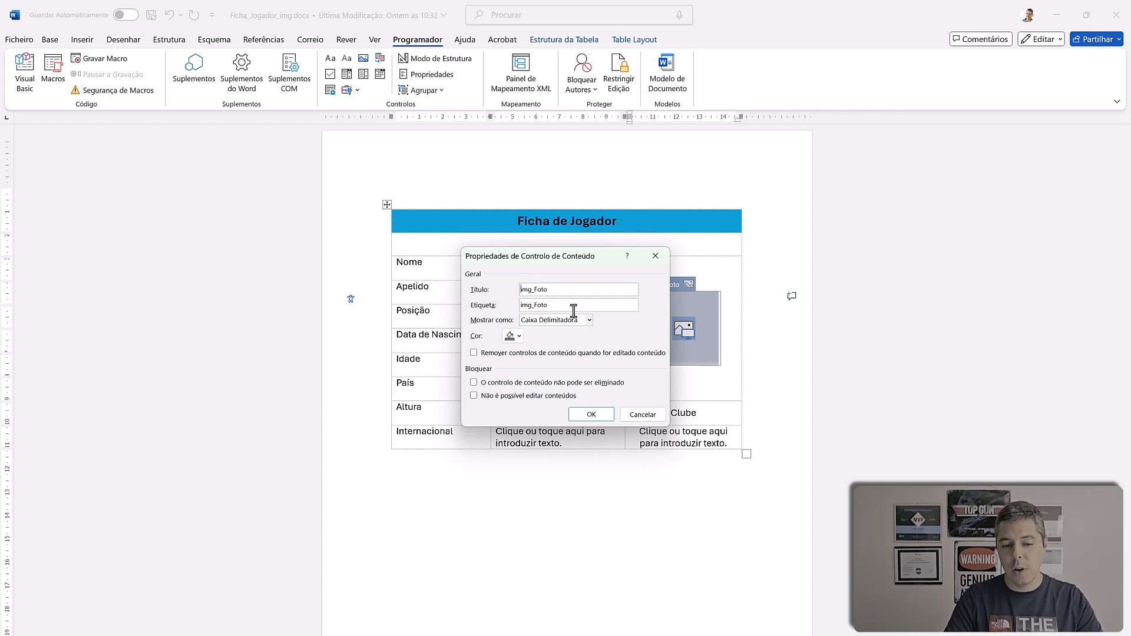
{"action": "left_click", "coordinate": [632, 416]}
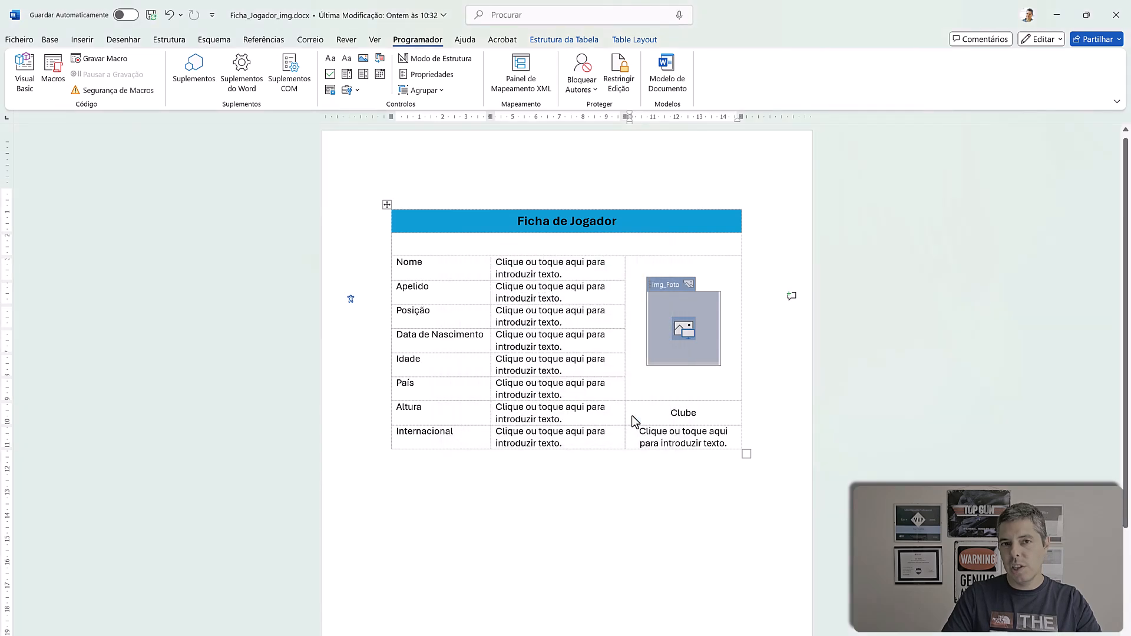
Switch from Word to the Power Automate home page in the browser, checking the 0025_WordDocument app in Power Apps Studio on the way.
{"action": "left_click", "coordinate": [508, 275]}
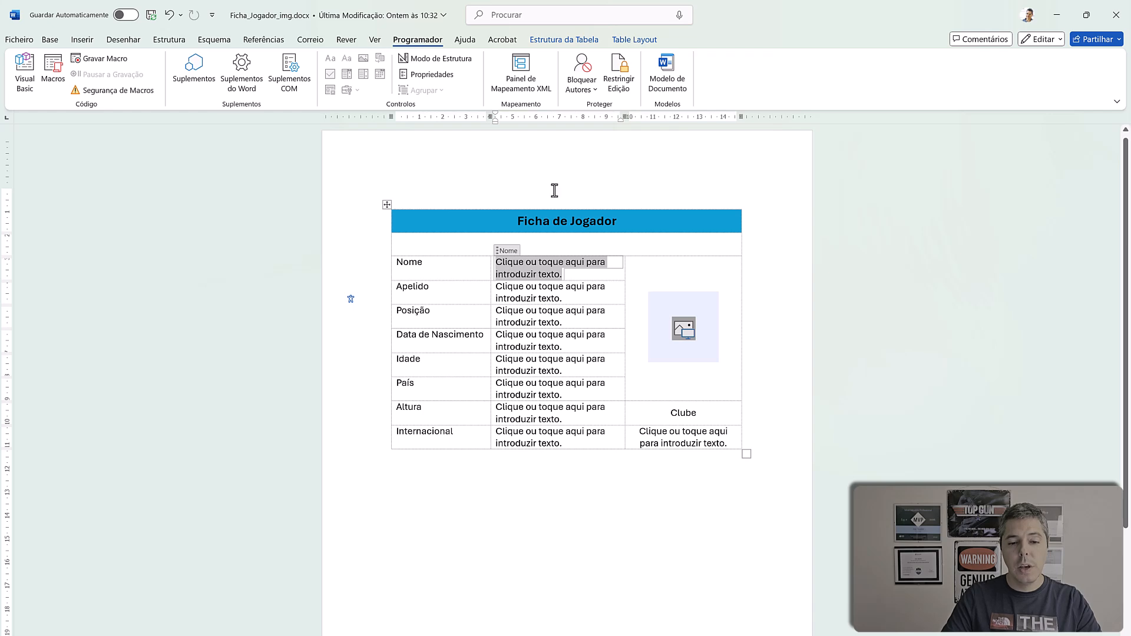
{"action": "left_click", "coordinate": [1123, 22]}
{"action": "left_click", "coordinate": [649, 369]}
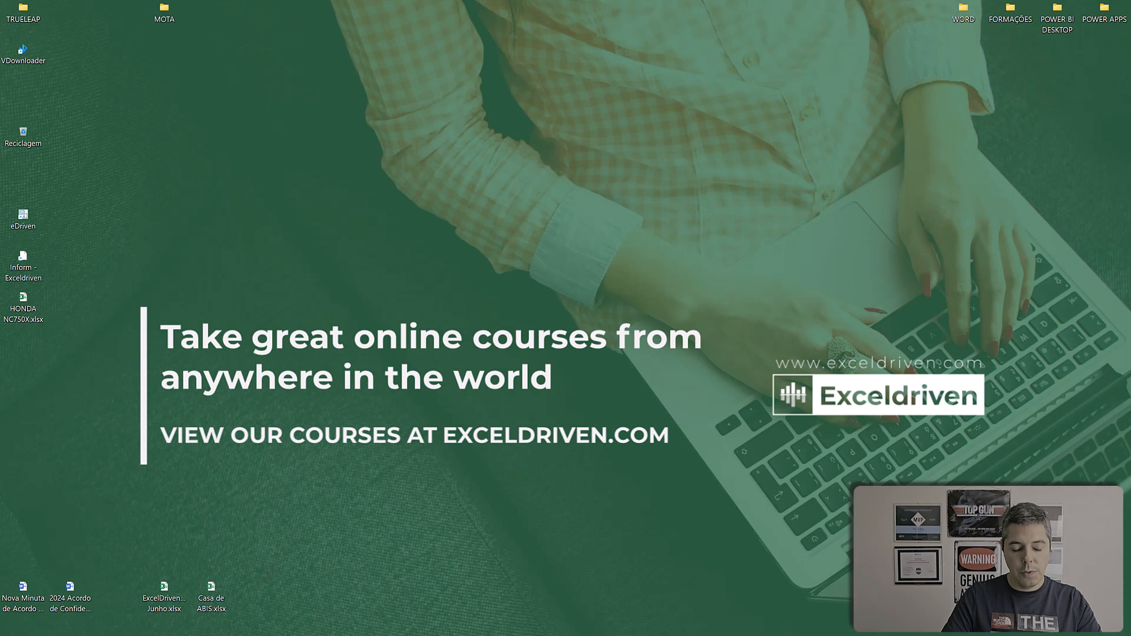
{"action": "mouse_move", "coordinate": [497, 627]}
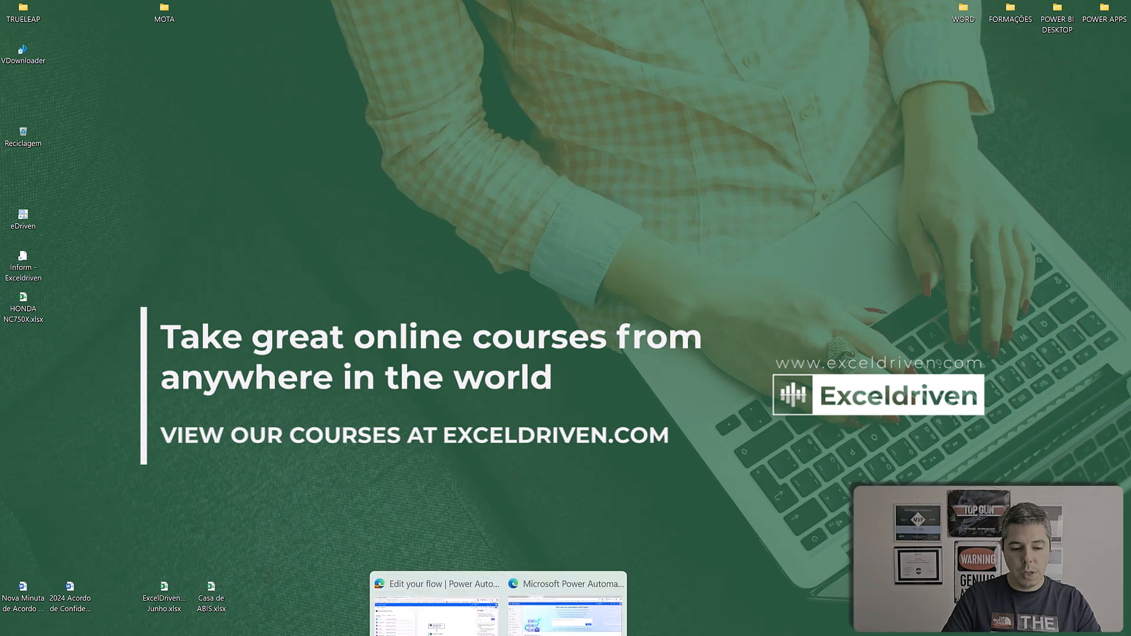
{"action": "left_click", "coordinate": [560, 629]}
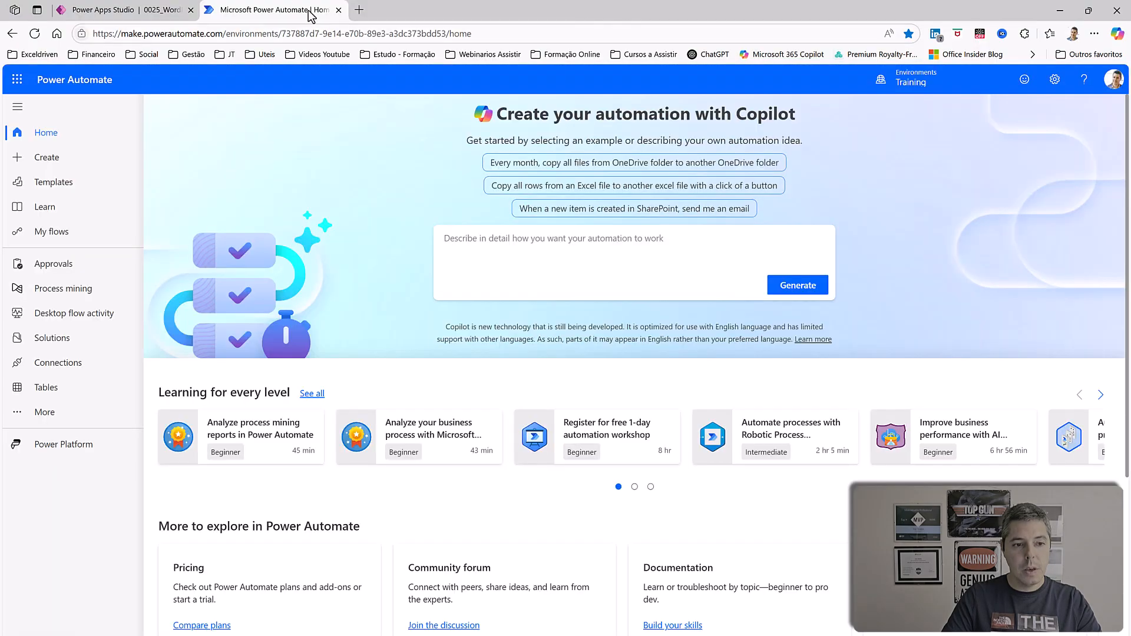
{"action": "left_click", "coordinate": [100, 10]}
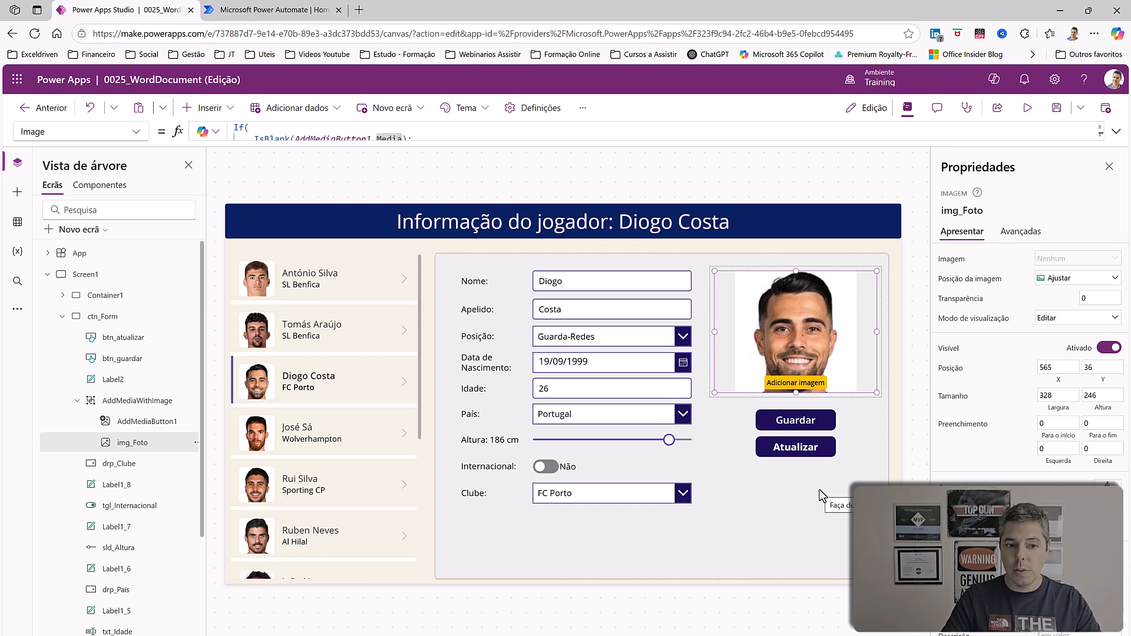
{"action": "left_click", "coordinate": [267, 13]}
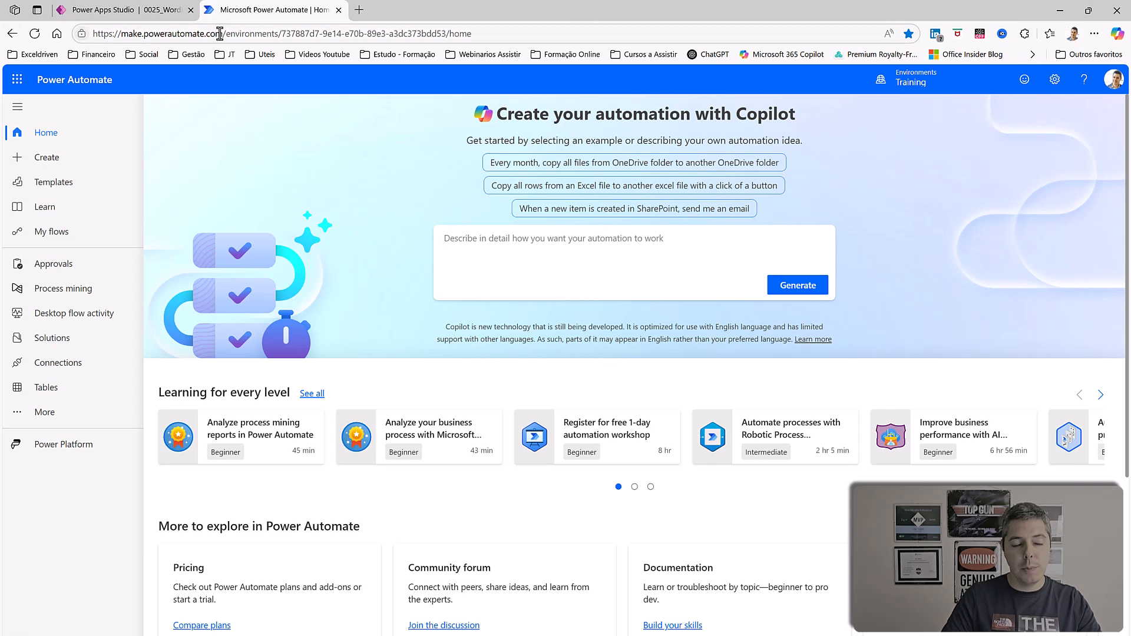
Create an instant cloud flow named FichaWordJogador with the trigger "When Power Apps calls a flow (V2)".
{"action": "left_click", "coordinate": [41, 169]}
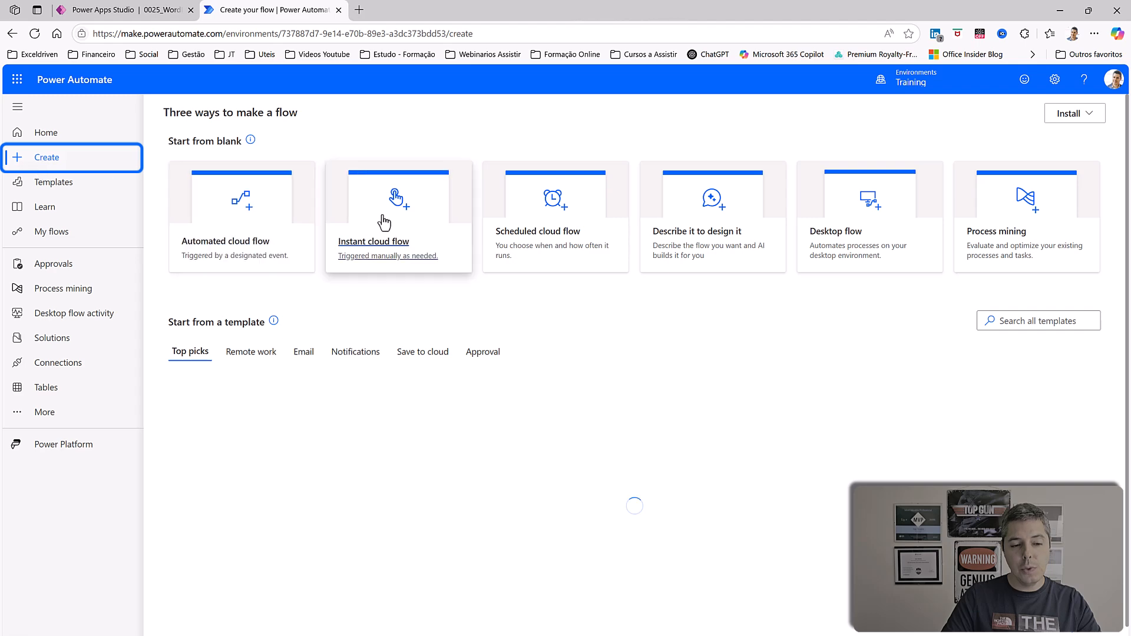
{"action": "left_click", "coordinate": [393, 211]}
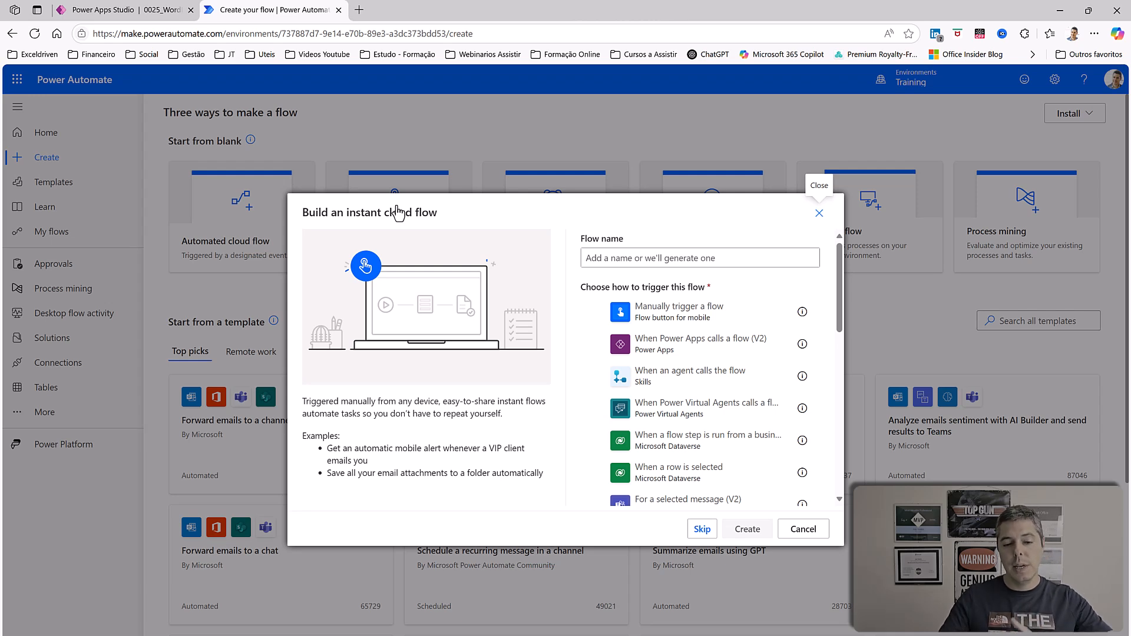
{"action": "left_click", "coordinate": [639, 257]}
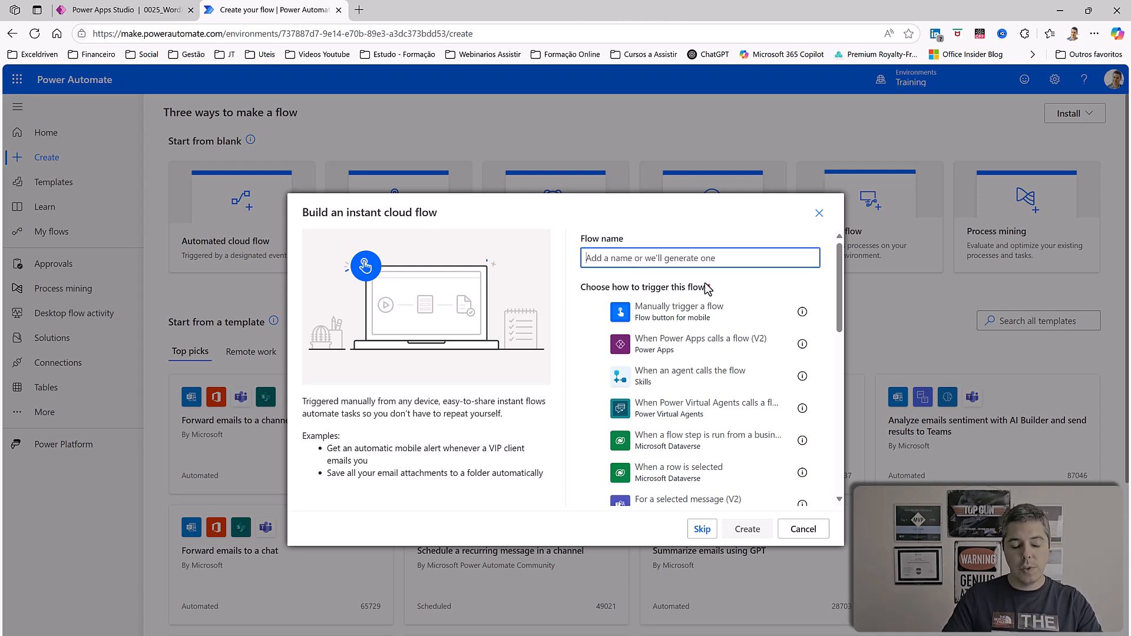
{"action": "type", "text": "FichaWordJogador"}
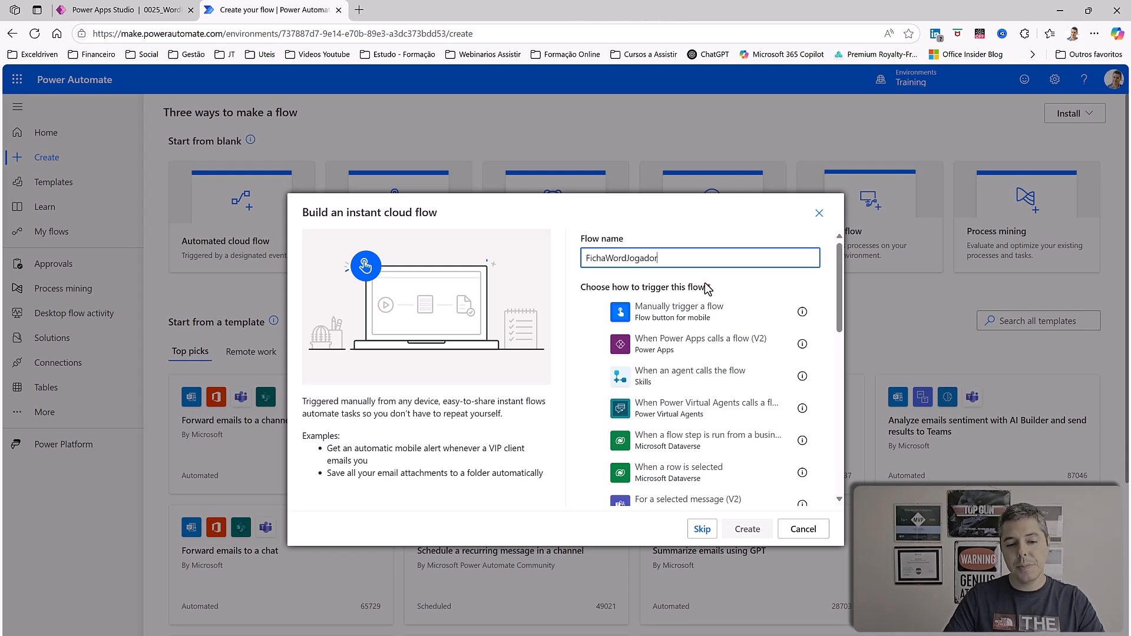
{"action": "left_click", "coordinate": [594, 344]}
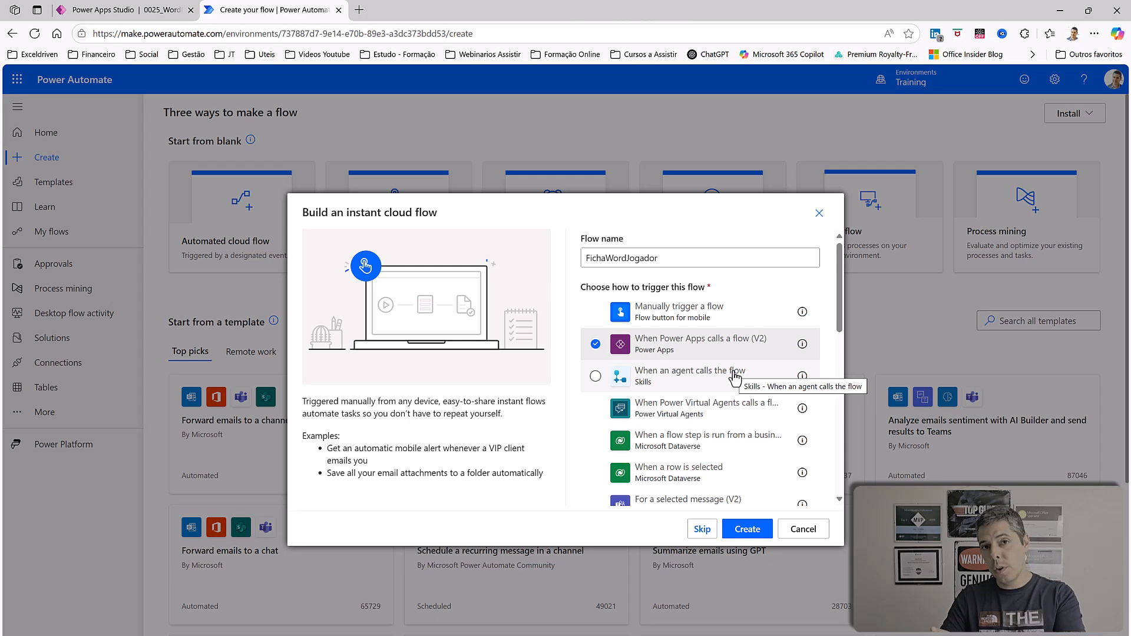
{"action": "left_click", "coordinate": [749, 536]}
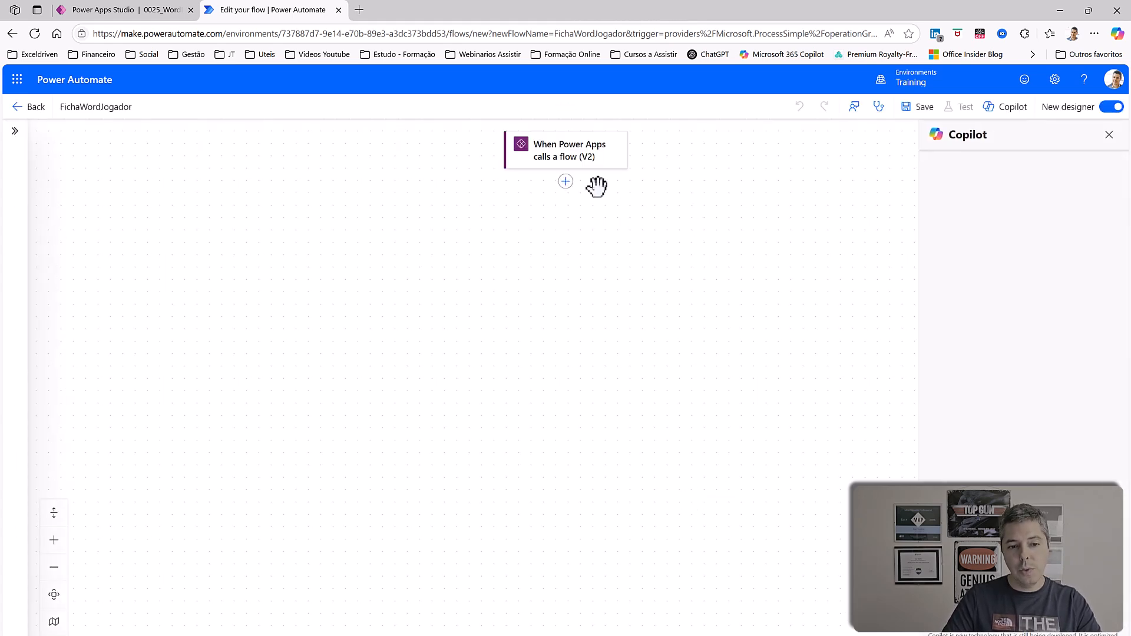
Add a text input named Nome to the "When Power Apps calls a flow (V2)" trigger.
{"action": "left_click", "coordinate": [577, 160]}
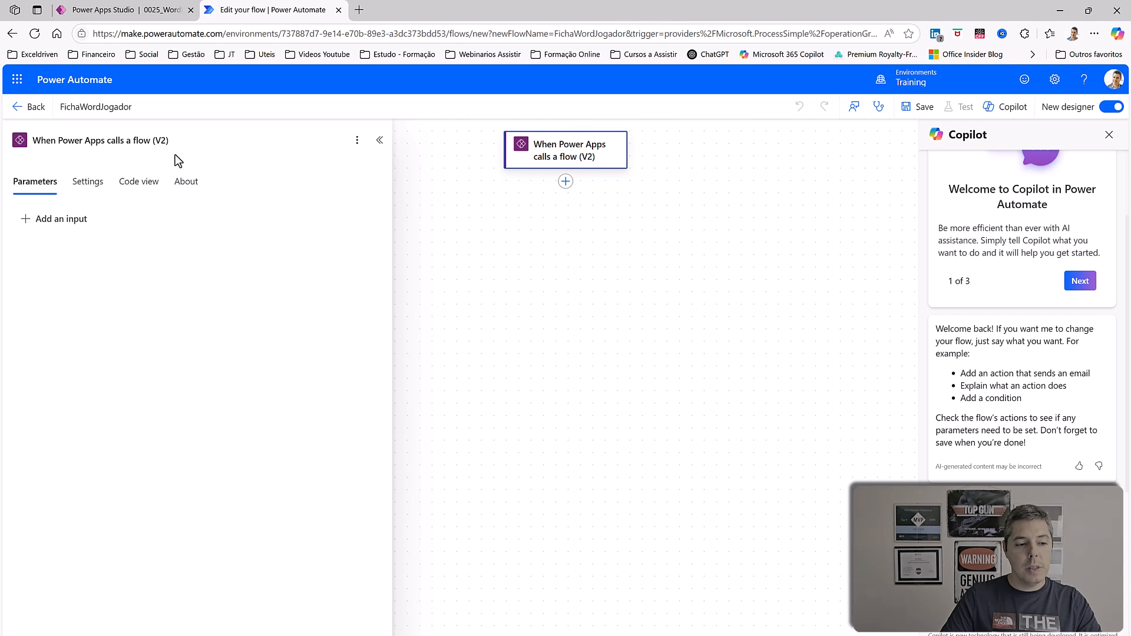
{"action": "left_click", "coordinate": [39, 228]}
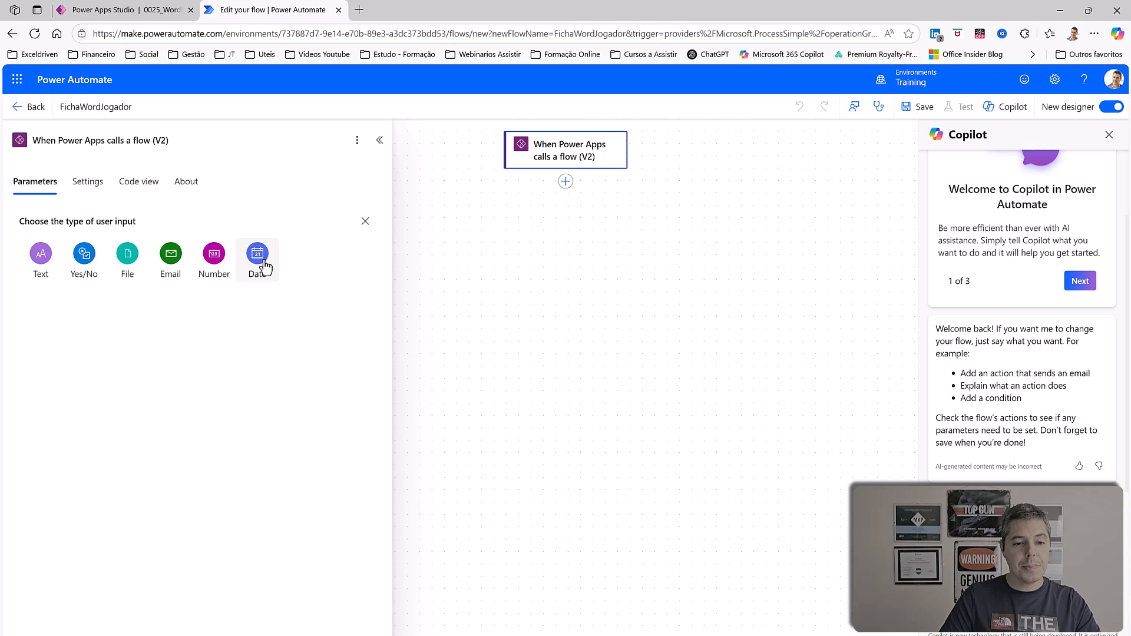
{"action": "left_click", "coordinate": [47, 272]}
{"action": "double_click", "coordinate": [68, 219]}
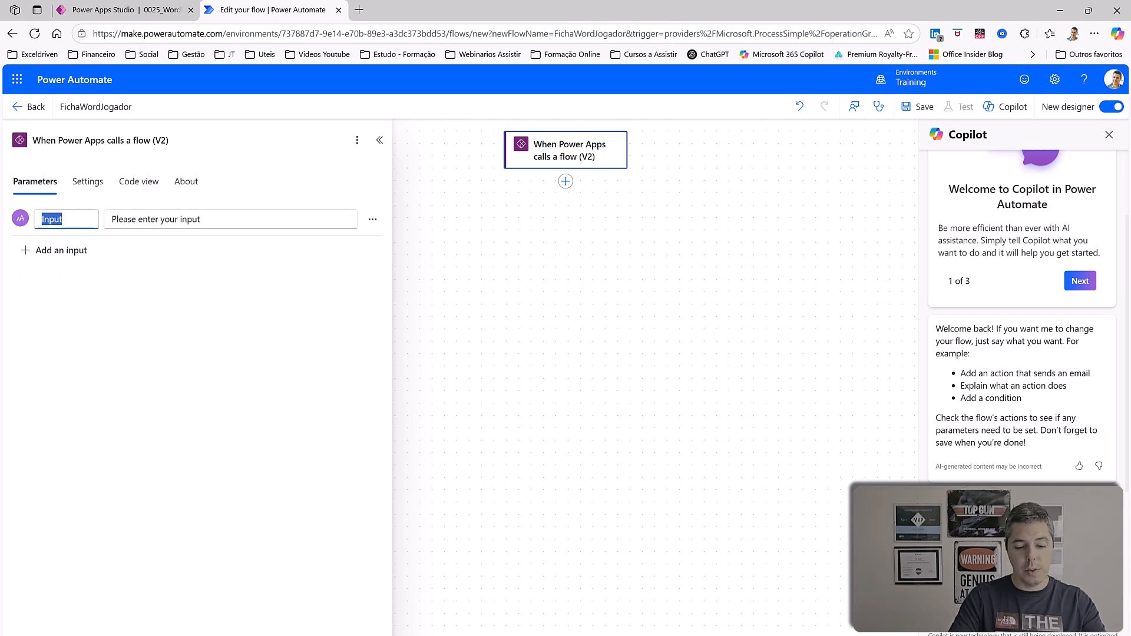
{"action": "type", "text": "c"}
{"action": "type", "text": "ome"}
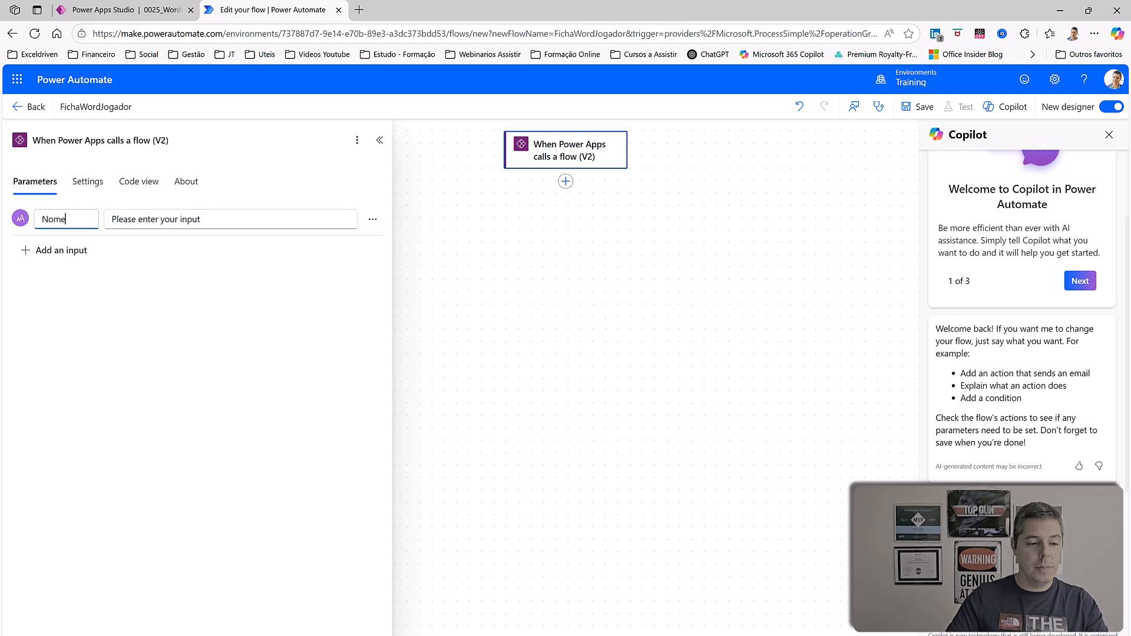
Add a second text input named Apelido to the flow's trigger.
{"action": "left_click", "coordinate": [47, 254]}
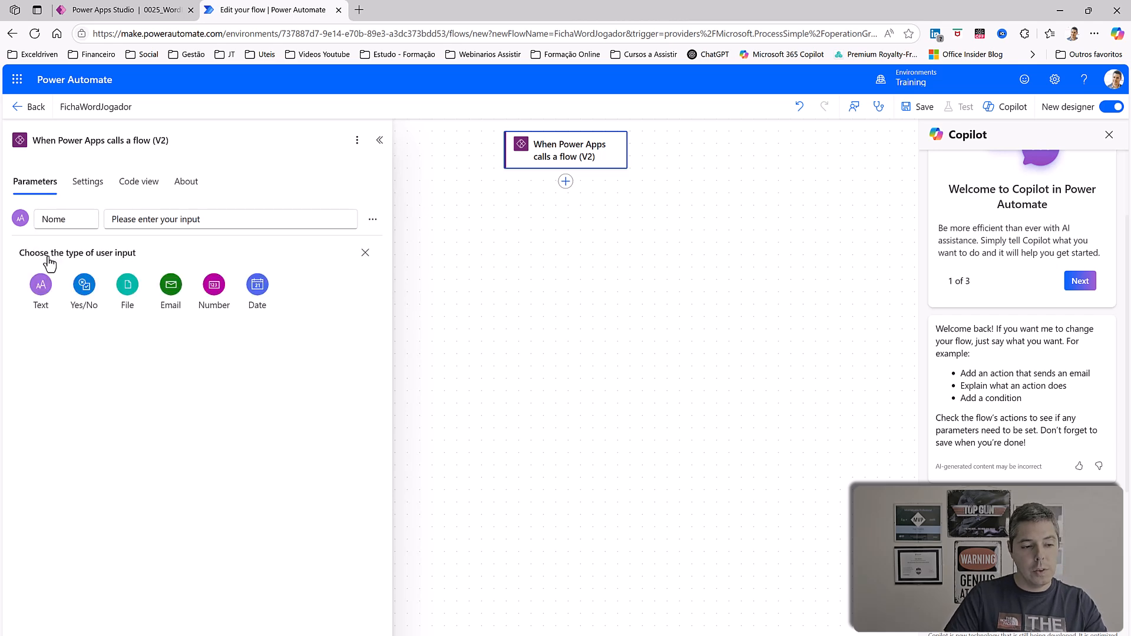
{"action": "left_click", "coordinate": [41, 285]}
{"action": "left_click", "coordinate": [74, 250]}
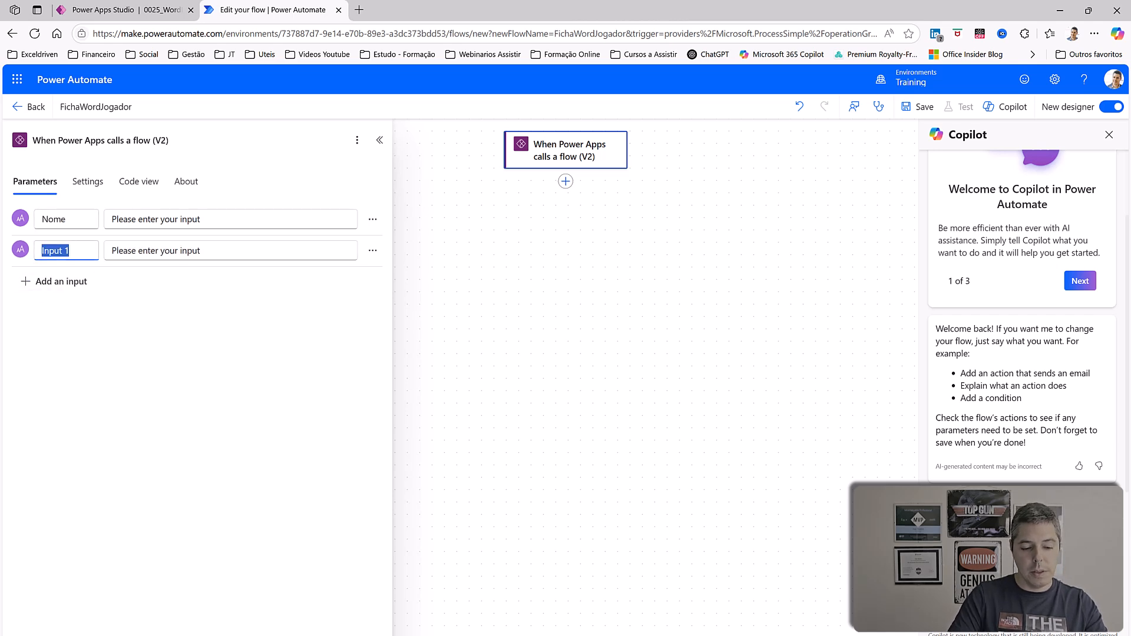
{"action": "type", "text": "Apelido"}
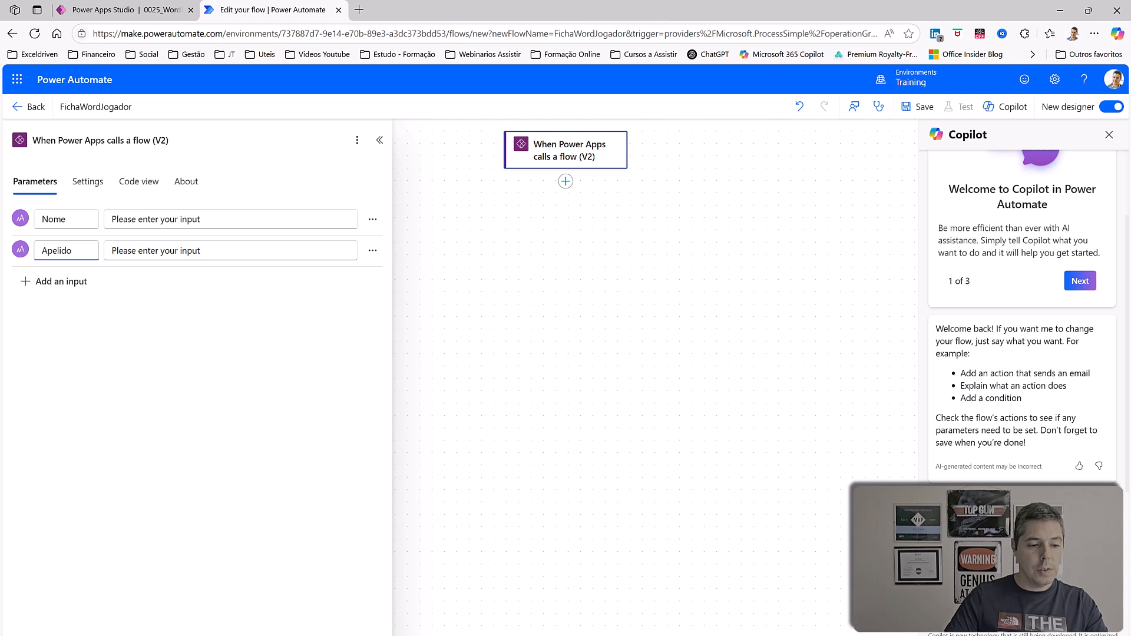
Add two more text inputs to the flow's trigger, named Posicao and DataNascimento.
{"action": "left_click", "coordinate": [58, 283]}
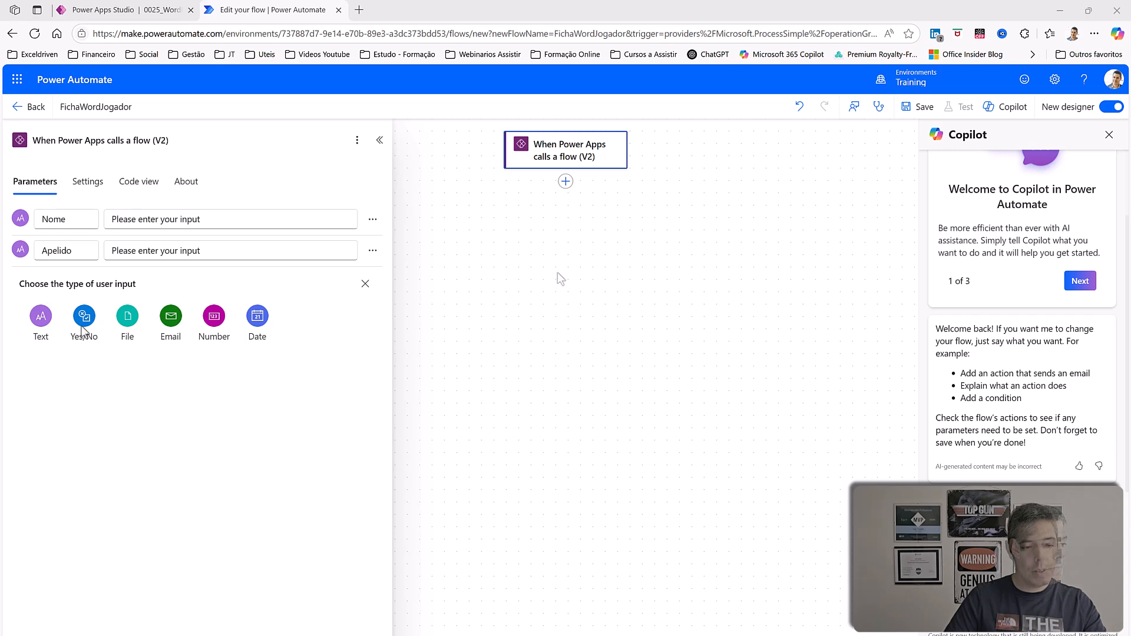
{"action": "left_click", "coordinate": [41, 315]}
{"action": "left_click", "coordinate": [64, 282]}
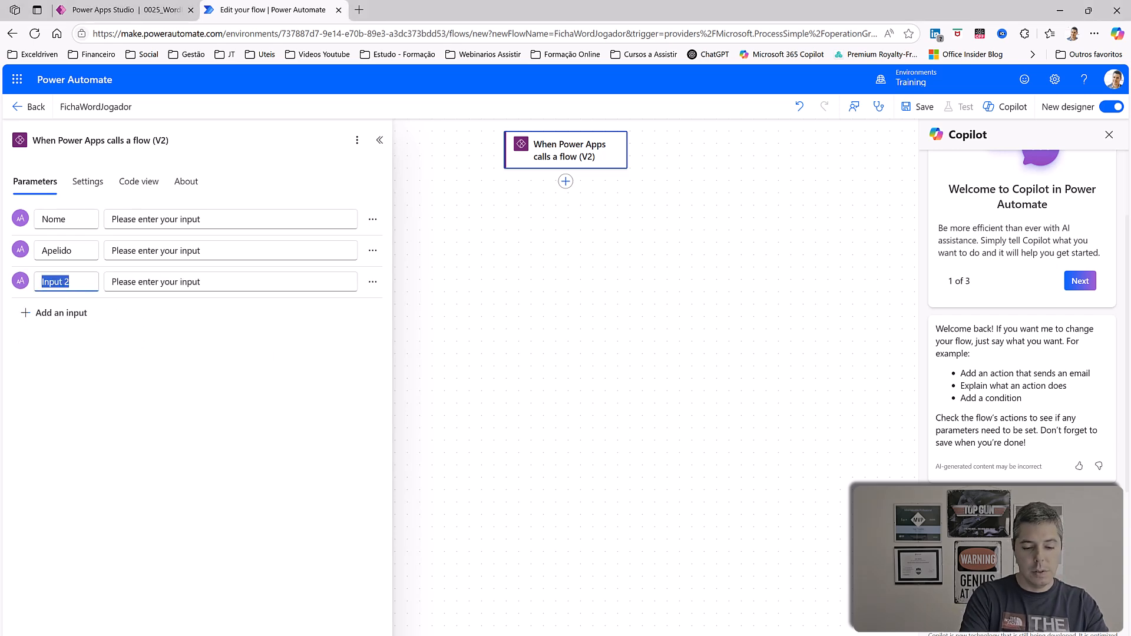
{"action": "type", "text": "Posicao"}
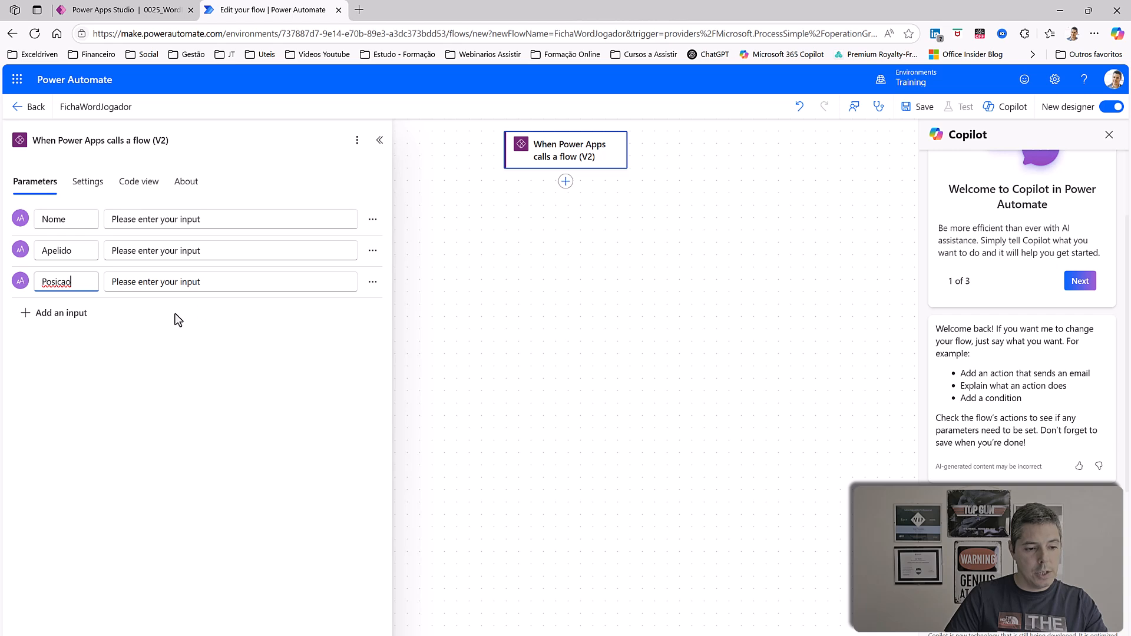
{"action": "left_click", "coordinate": [59, 314]}
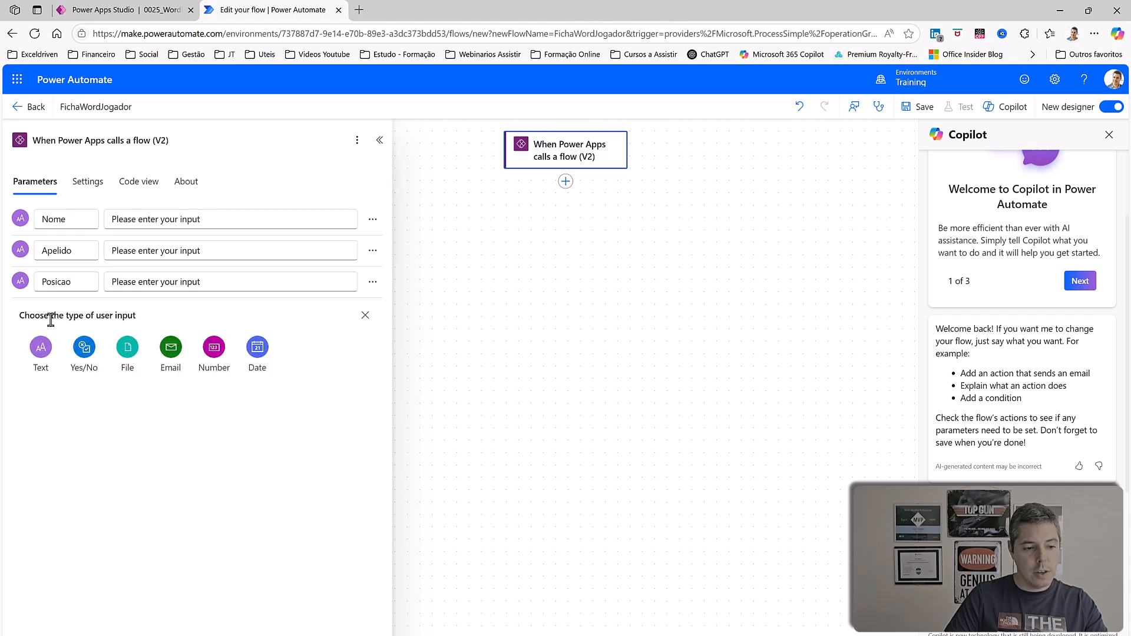
{"action": "left_click", "coordinate": [40, 347]}
{"action": "double_click", "coordinate": [72, 313]}
{"action": "type", "text": "DataN"}
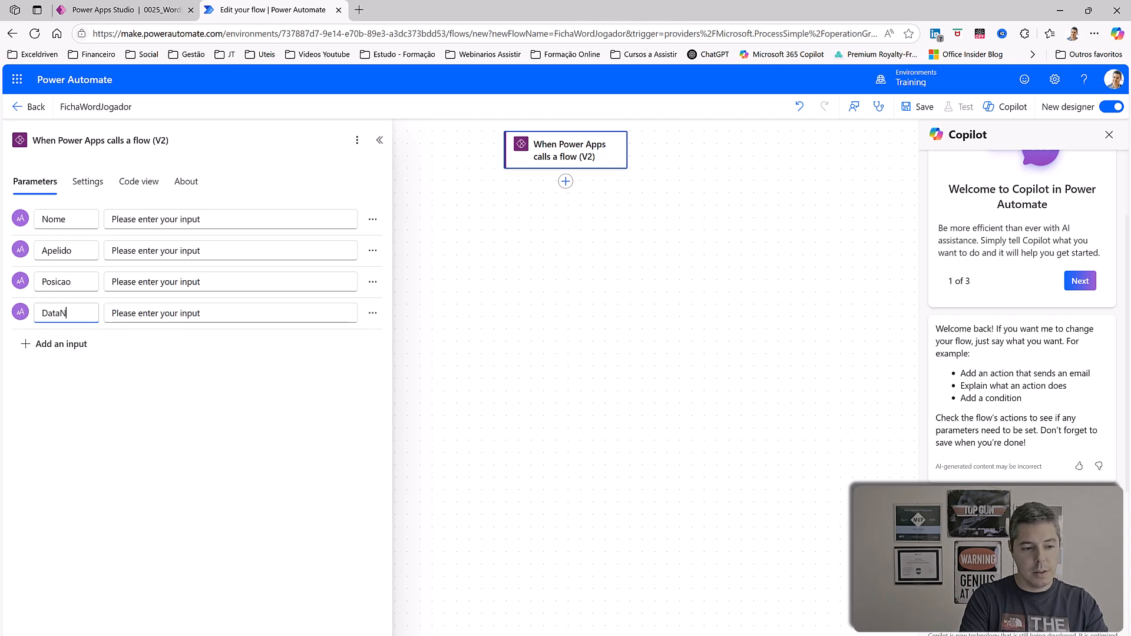
{"action": "type", "text": "ascimento"}
Add a number input named Idade and a text input named País to the trigger.
{"action": "left_click", "coordinate": [61, 344]}
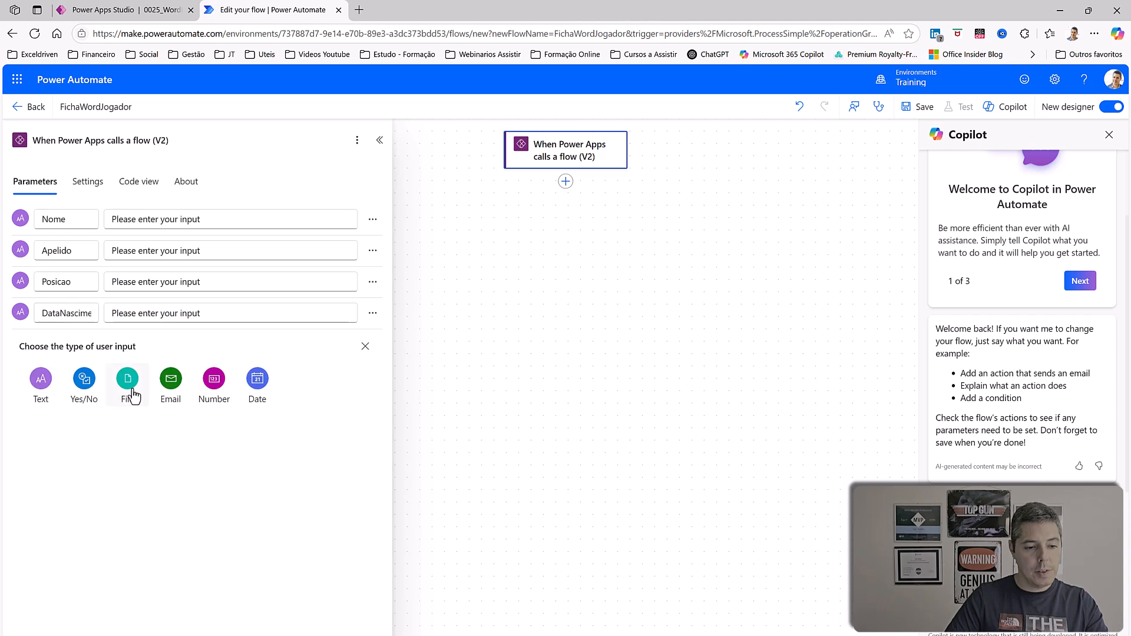
{"action": "left_click", "coordinate": [229, 386]}
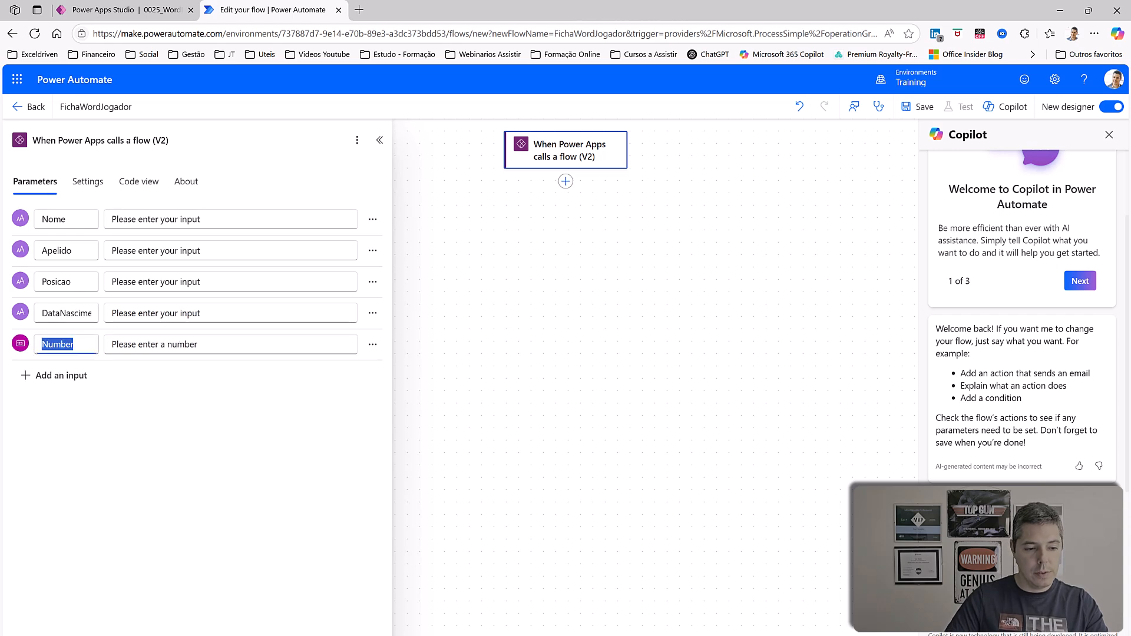
{"action": "type", "text": "Idade"}
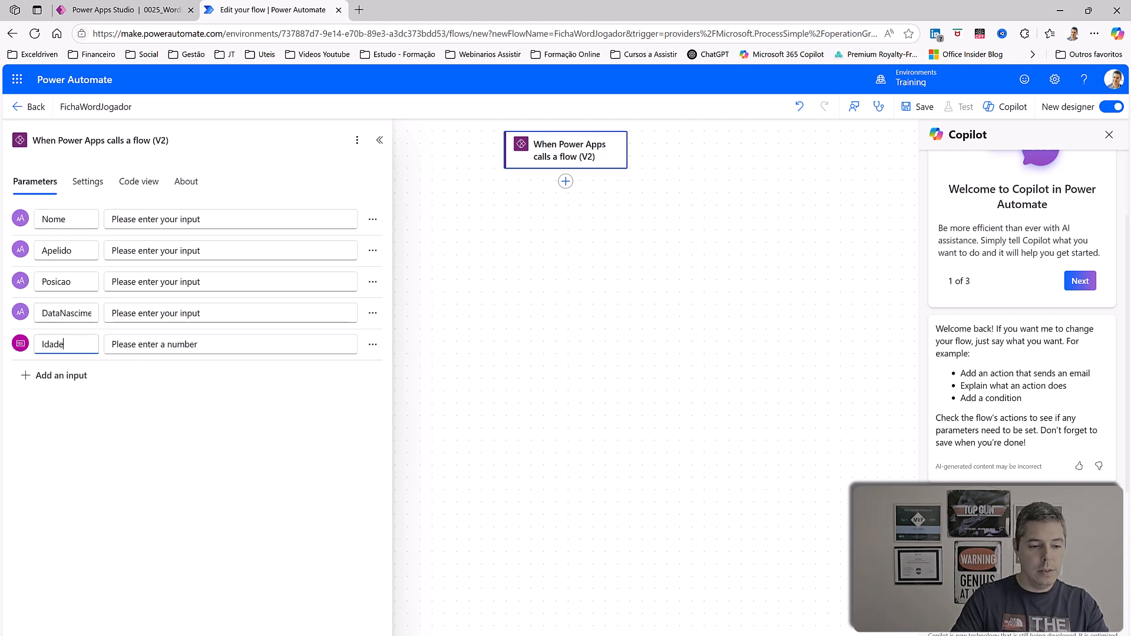
{"action": "left_click", "coordinate": [42, 375]}
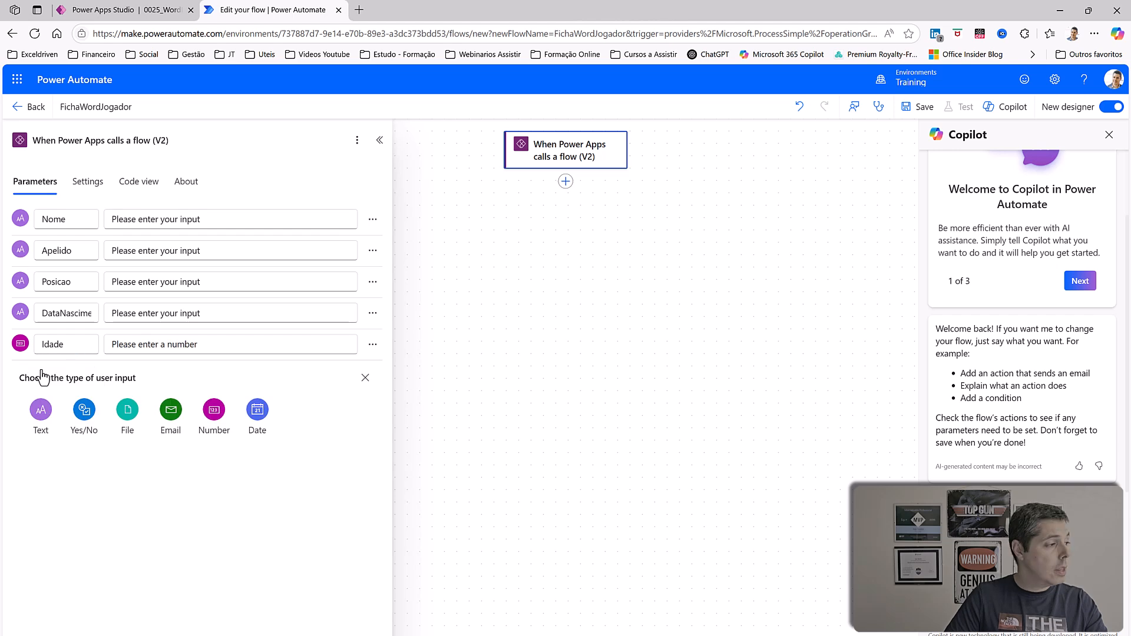
{"action": "left_click", "coordinate": [41, 409]}
{"action": "left_click", "coordinate": [83, 376]}
{"action": "type", "text": "Pa"}
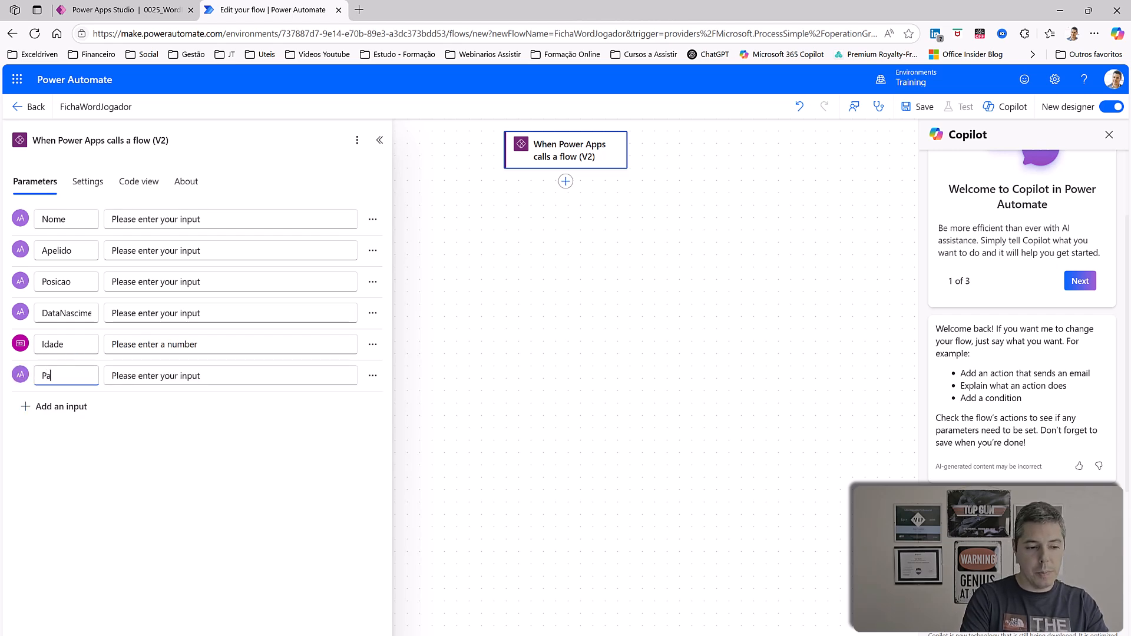
{"action": "type", "text": "ís"}
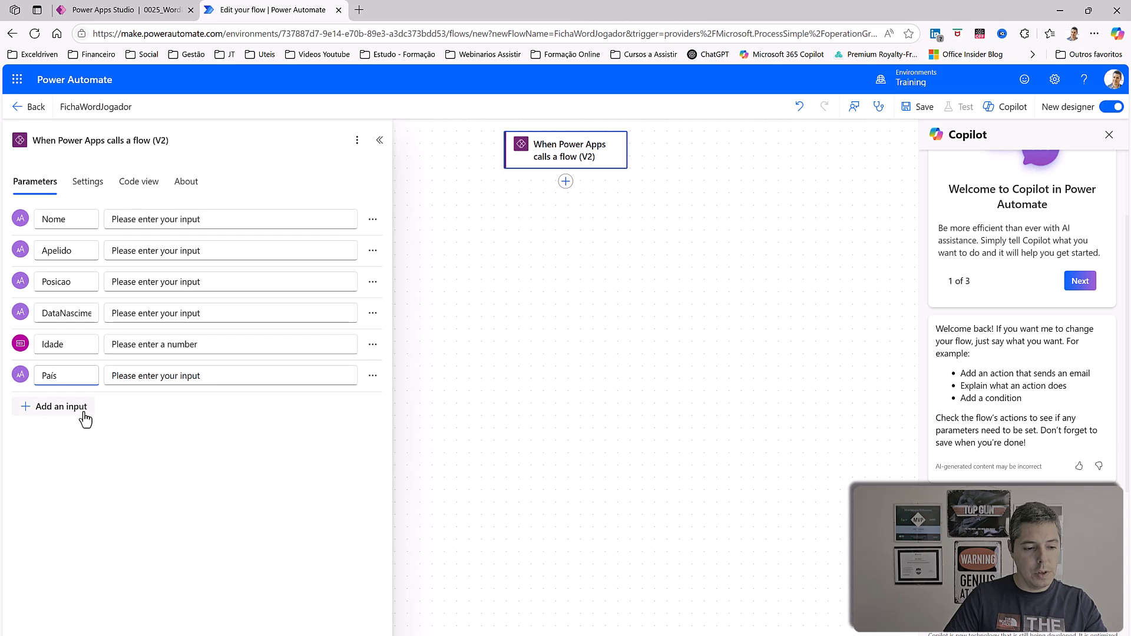
Add a number input named Altura and a text input named Internacional to the trigger.
{"action": "left_click", "coordinate": [86, 415]}
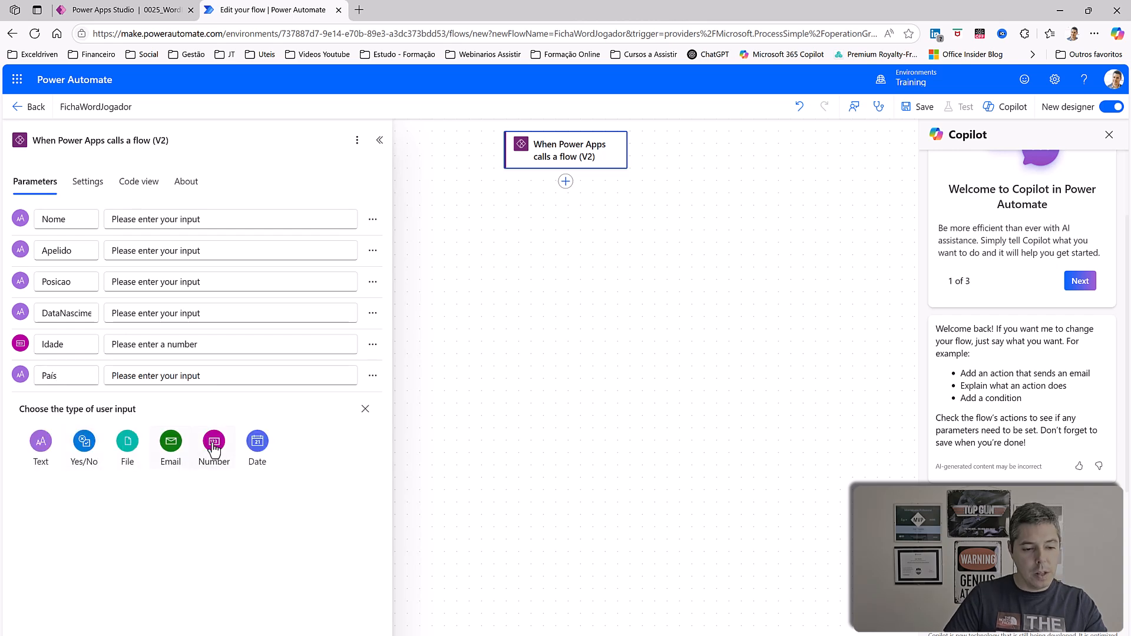
{"action": "left_click", "coordinate": [214, 442]}
{"action": "left_click", "coordinate": [93, 408]}
{"action": "type", "text": "Altura"}
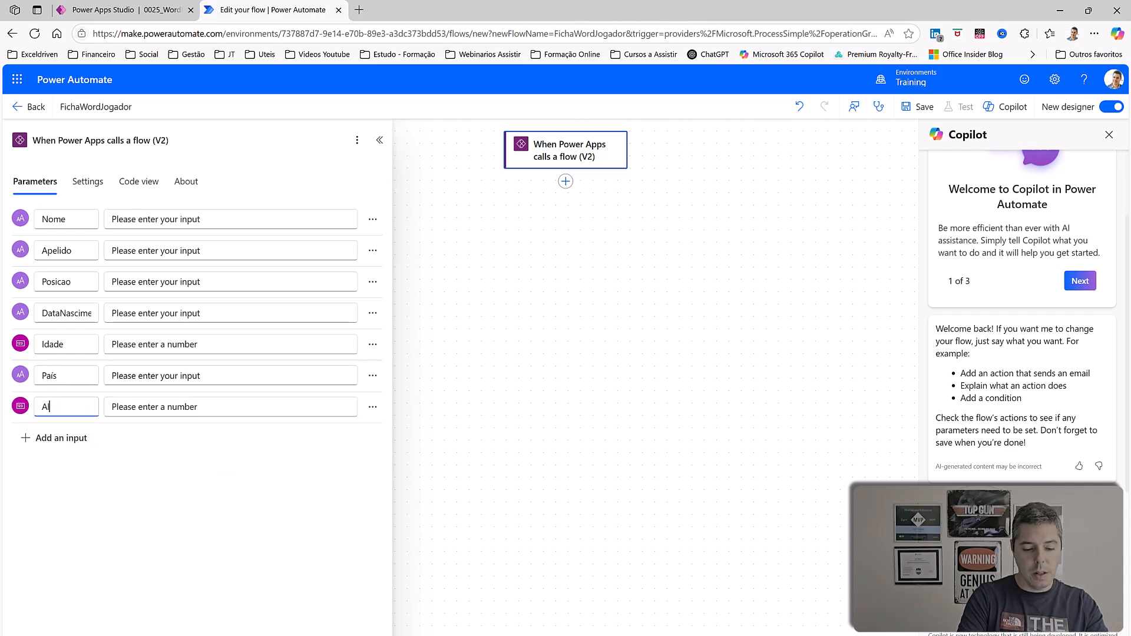
{"action": "left_click", "coordinate": [51, 439]}
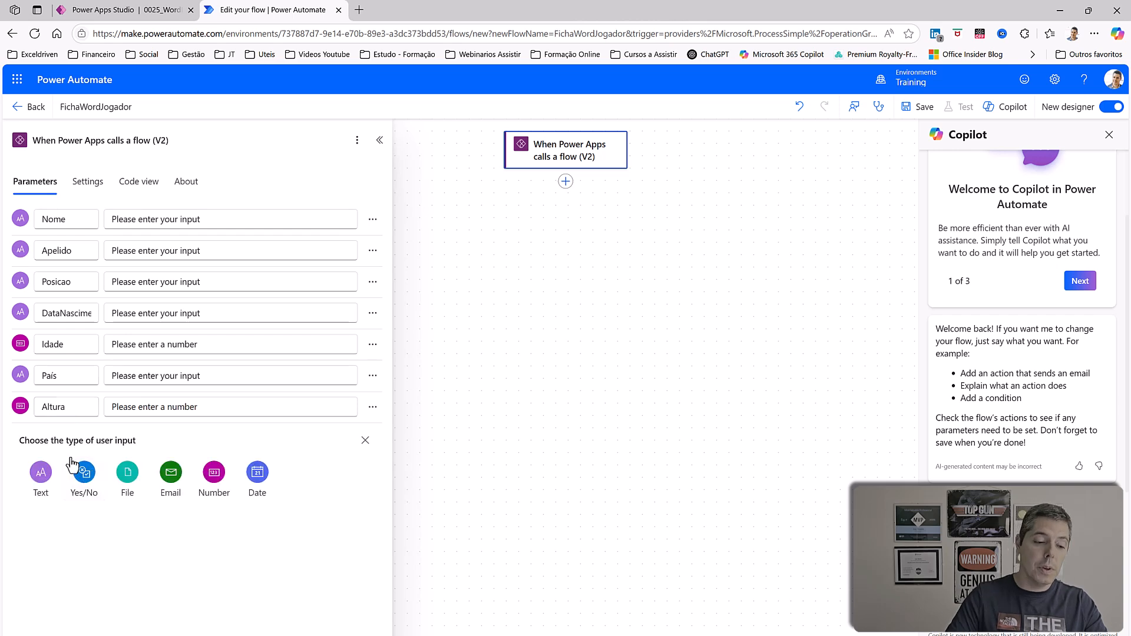
{"action": "left_click", "coordinate": [41, 471]}
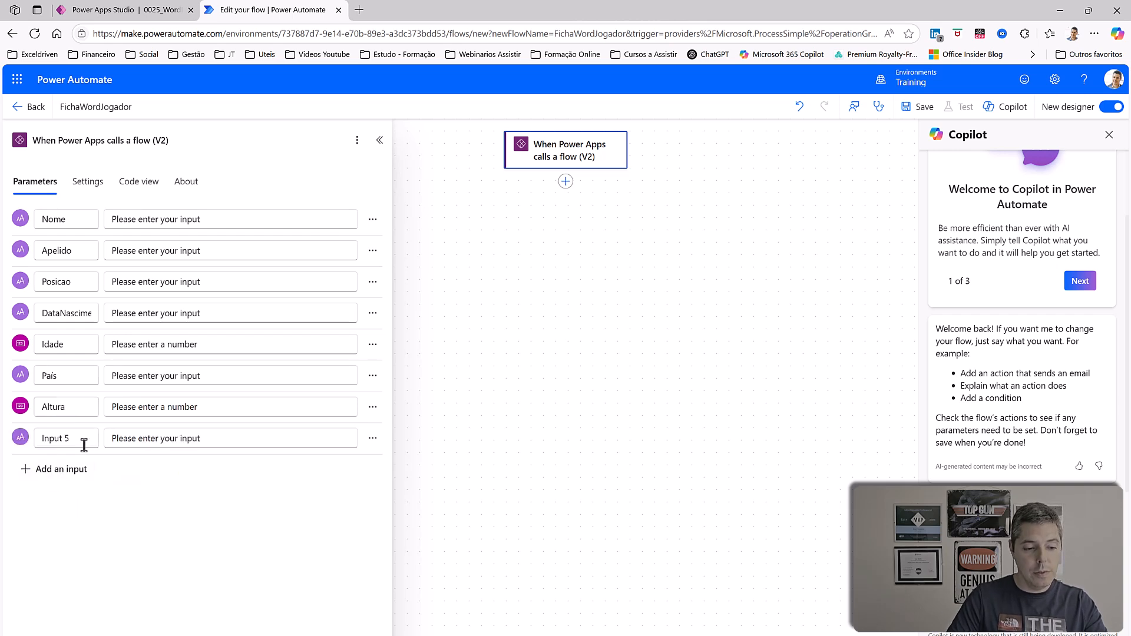
{"action": "type", "text": "Inte"}
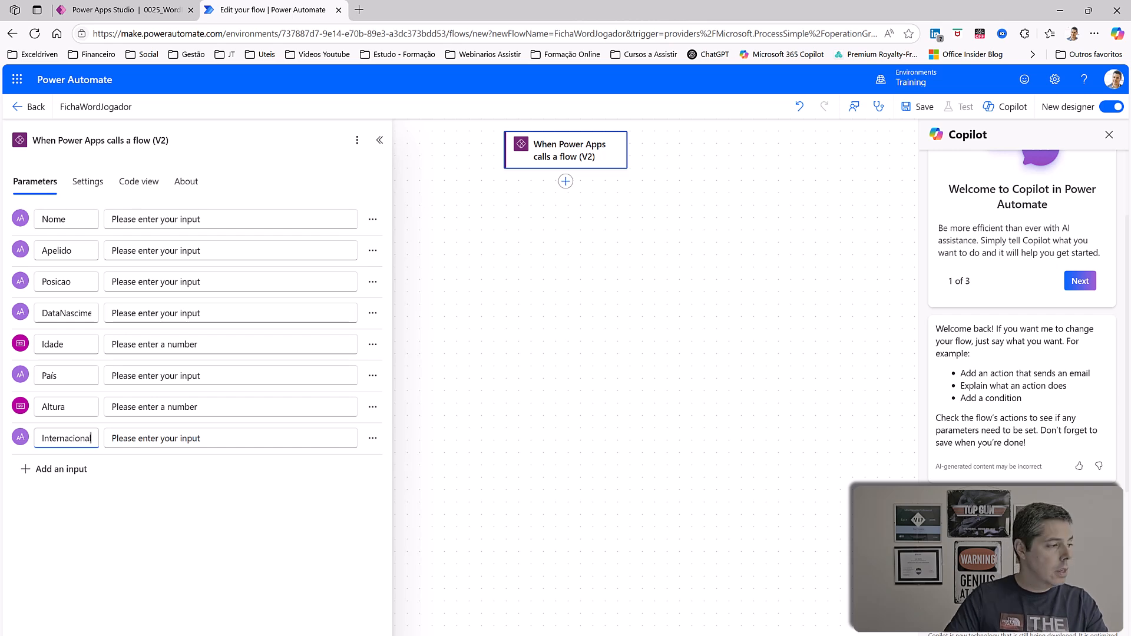
{"action": "type", "text": "rnacional"}
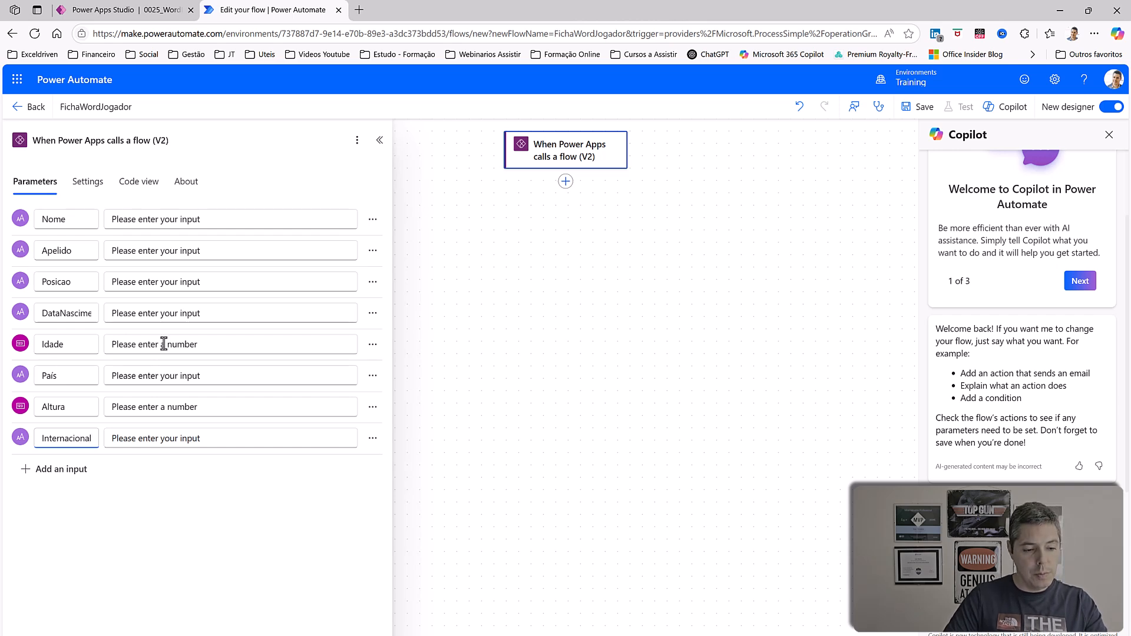
Add a final text input named Clube to the trigger and close the trigger's settings.
{"action": "left_click", "coordinate": [75, 471]}
{"action": "left_click", "coordinate": [52, 510]}
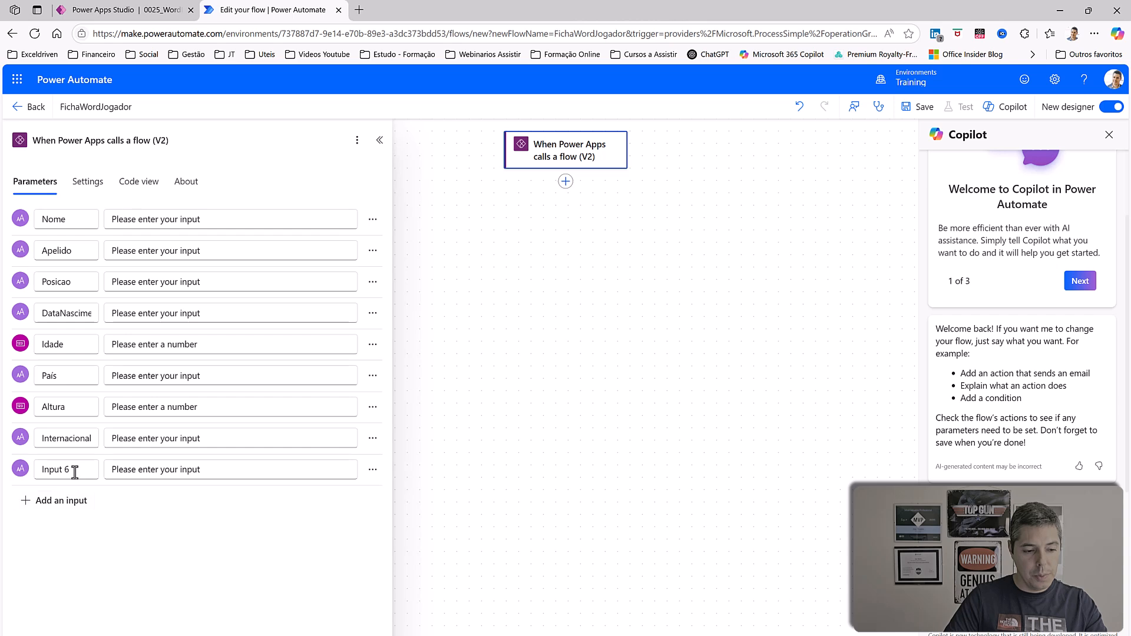
{"action": "left_click", "coordinate": [73, 470]}
{"action": "type", "text": "Clube"}
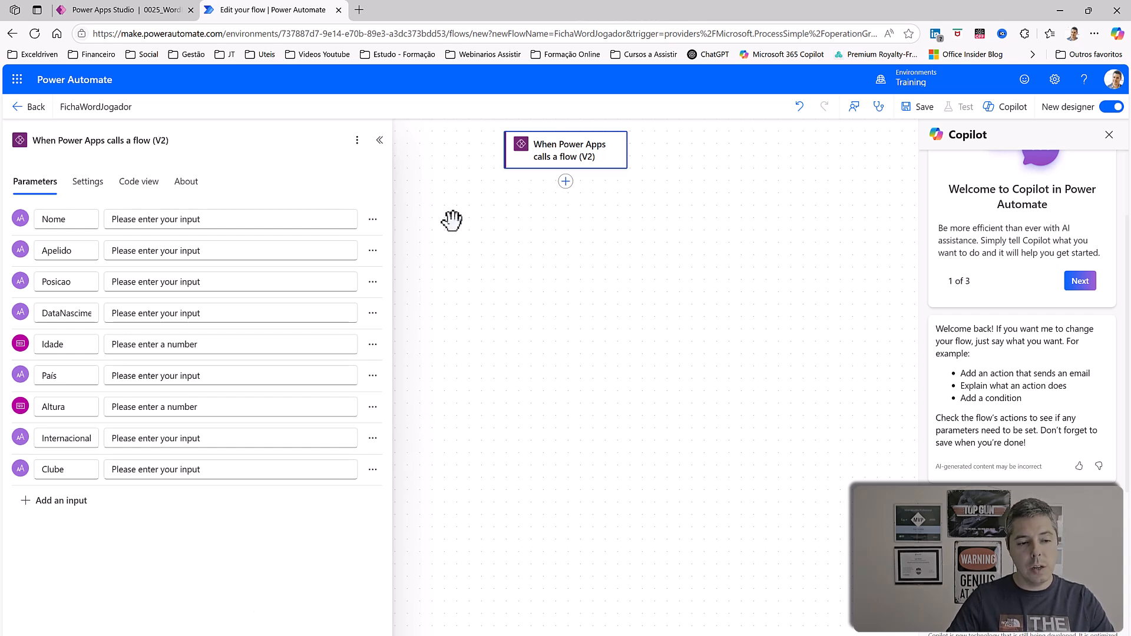
{"action": "left_click", "coordinate": [628, 262]}
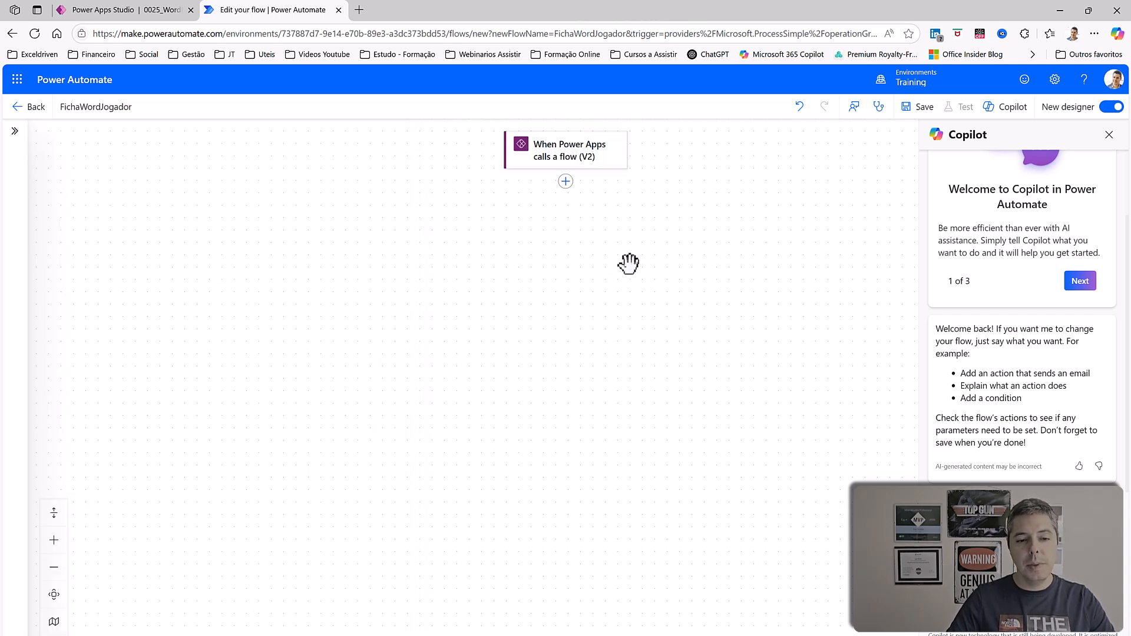
Add the Word Online (Business) action "Populate a Microsoft Word template" after the Power Apps trigger.
{"action": "left_click", "coordinate": [562, 187]}
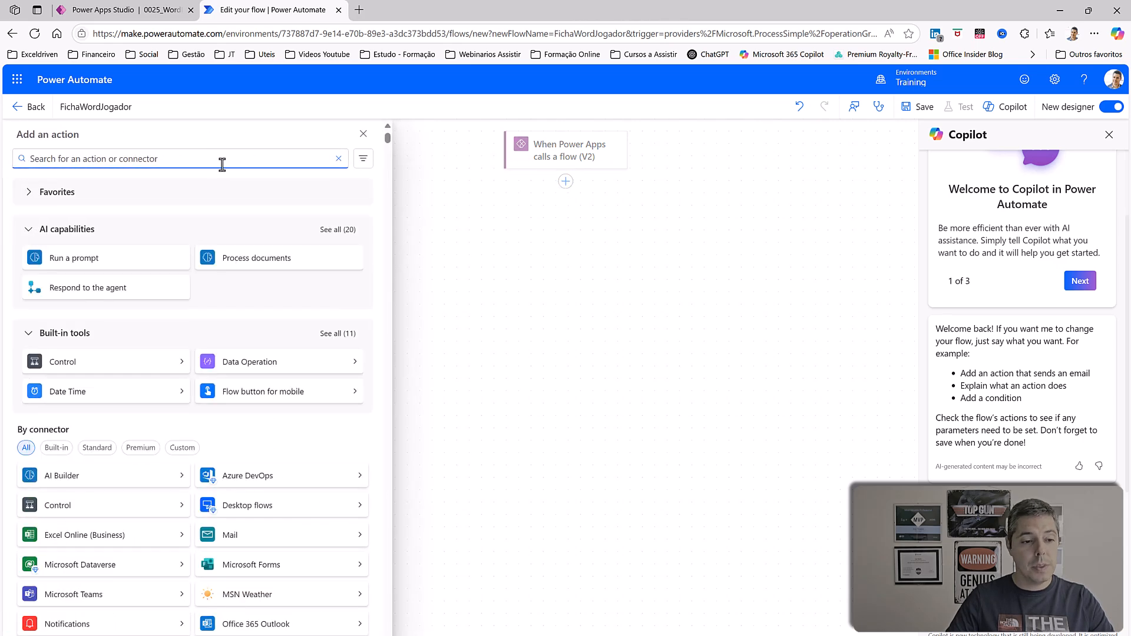
{"action": "type", "text": "Word"}
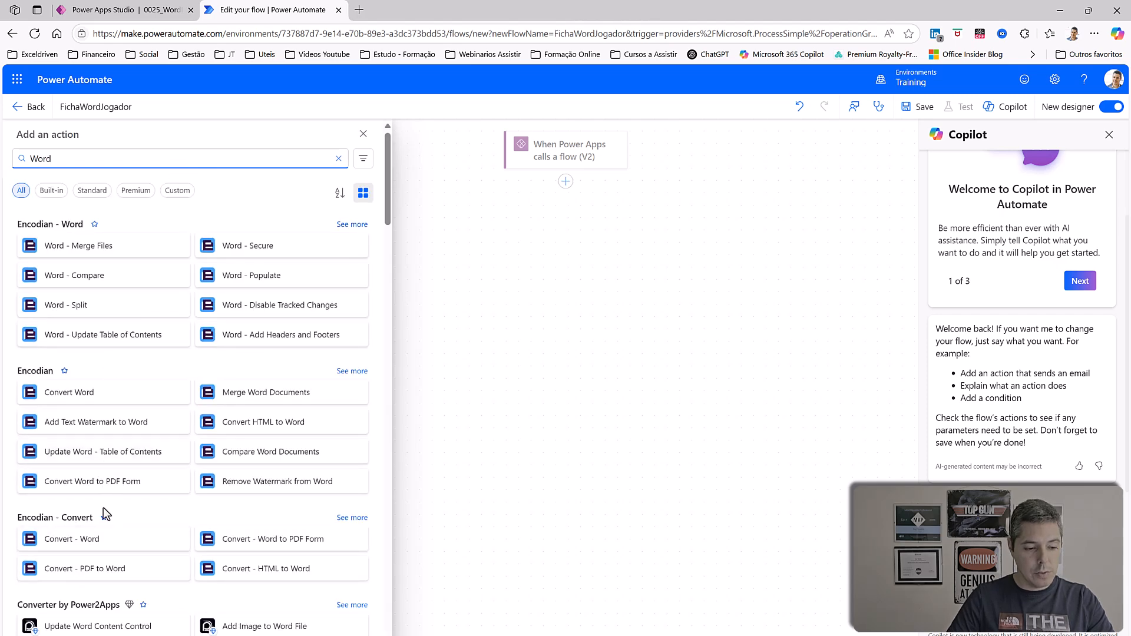
{"action": "scroll", "coordinate": [105, 508], "scroll_direction": "down", "scroll_amount": 8}
{"action": "scroll", "coordinate": [107, 510], "scroll_direction": "down", "scroll_amount": 5}
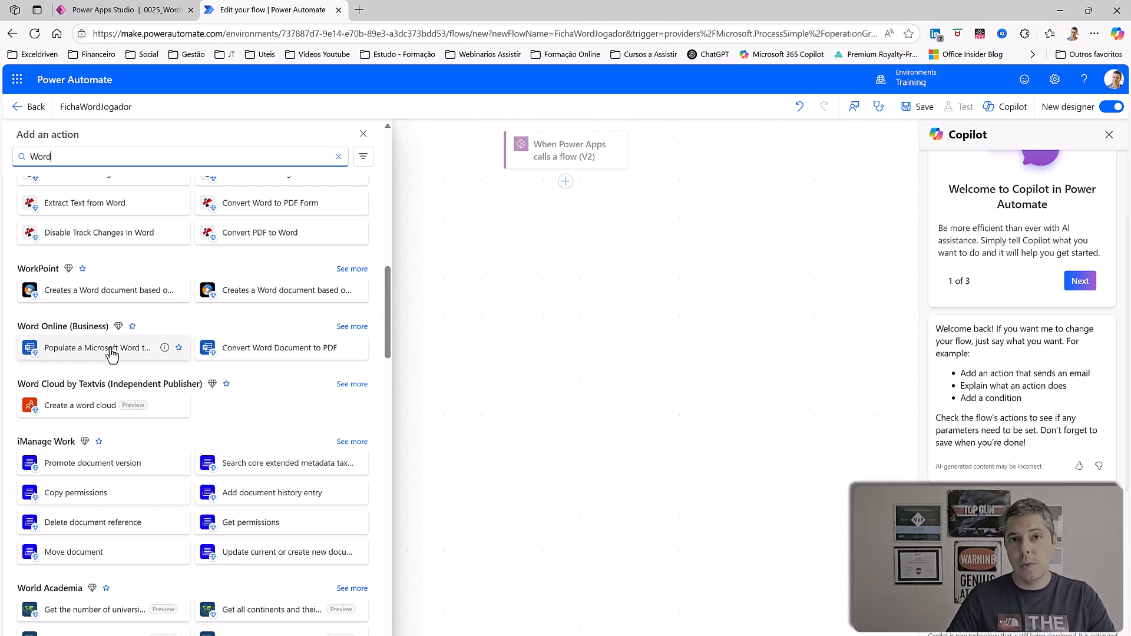
{"action": "left_click", "coordinate": [112, 354]}
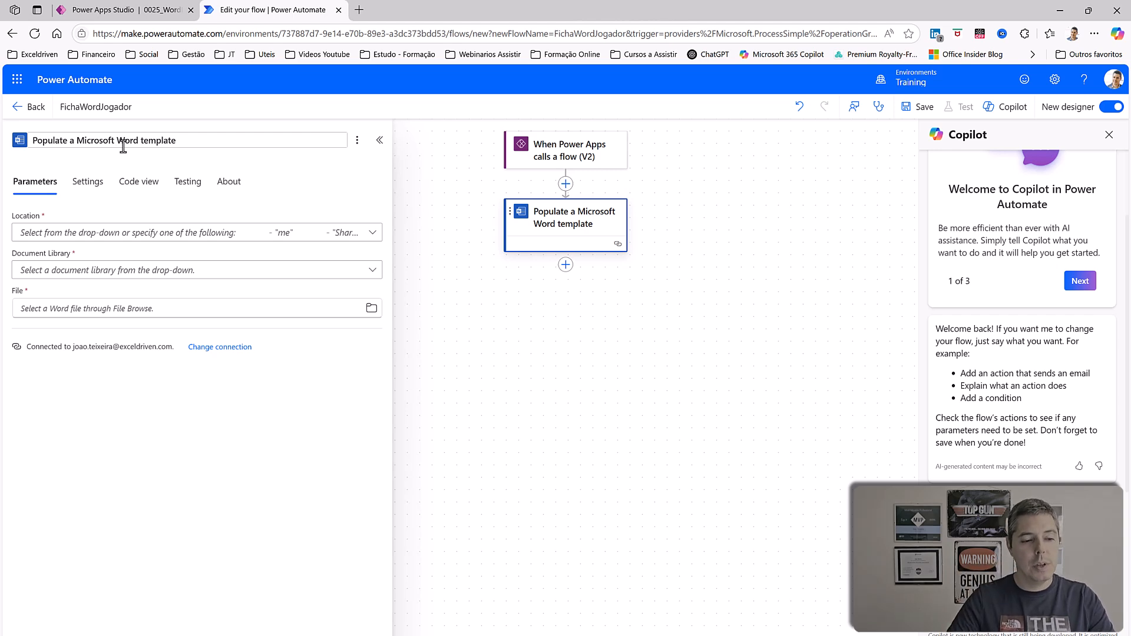
Set the template action's location to "SharePoint Site - Tutoriais" and its document library to TutoriaisDocs.
{"action": "left_click", "coordinate": [187, 234]}
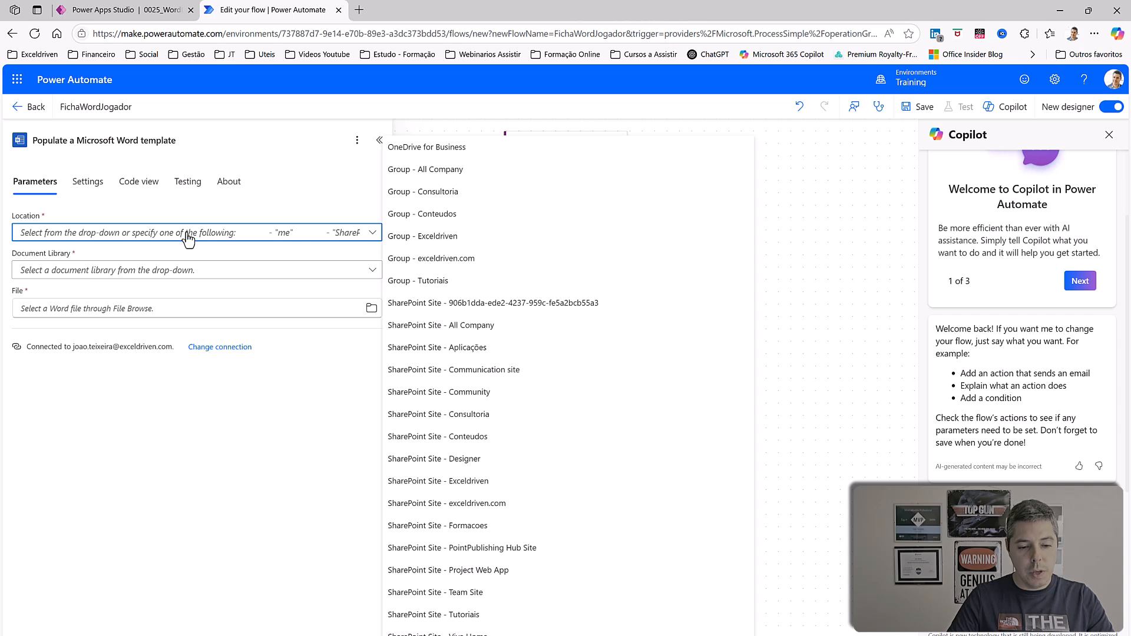
{"action": "left_click", "coordinate": [482, 615]}
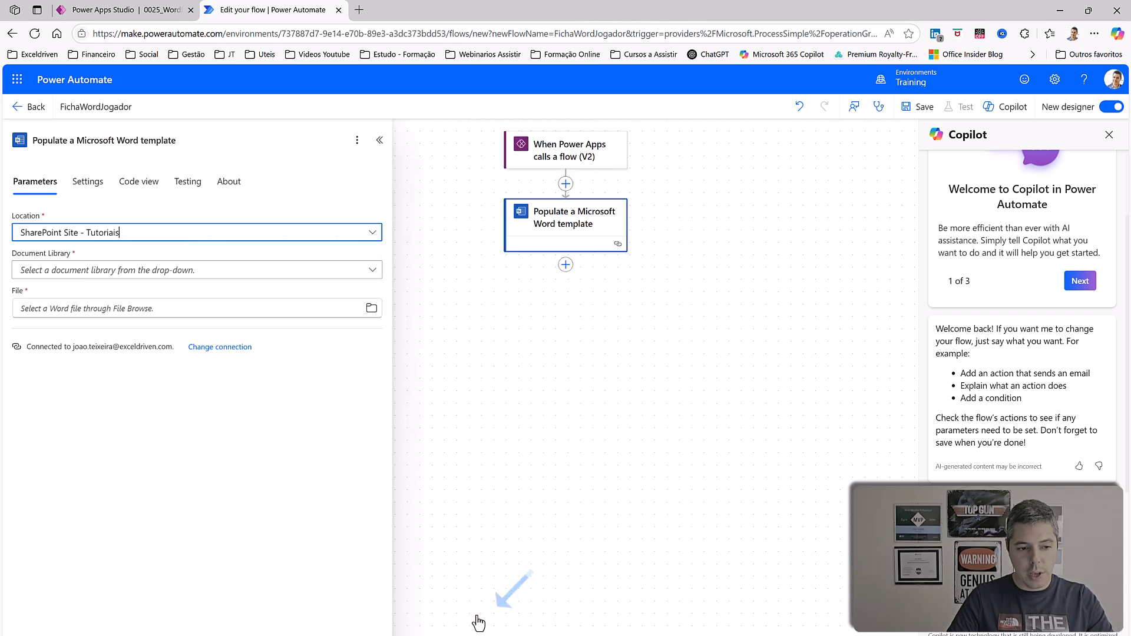
{"action": "left_click", "coordinate": [214, 272]}
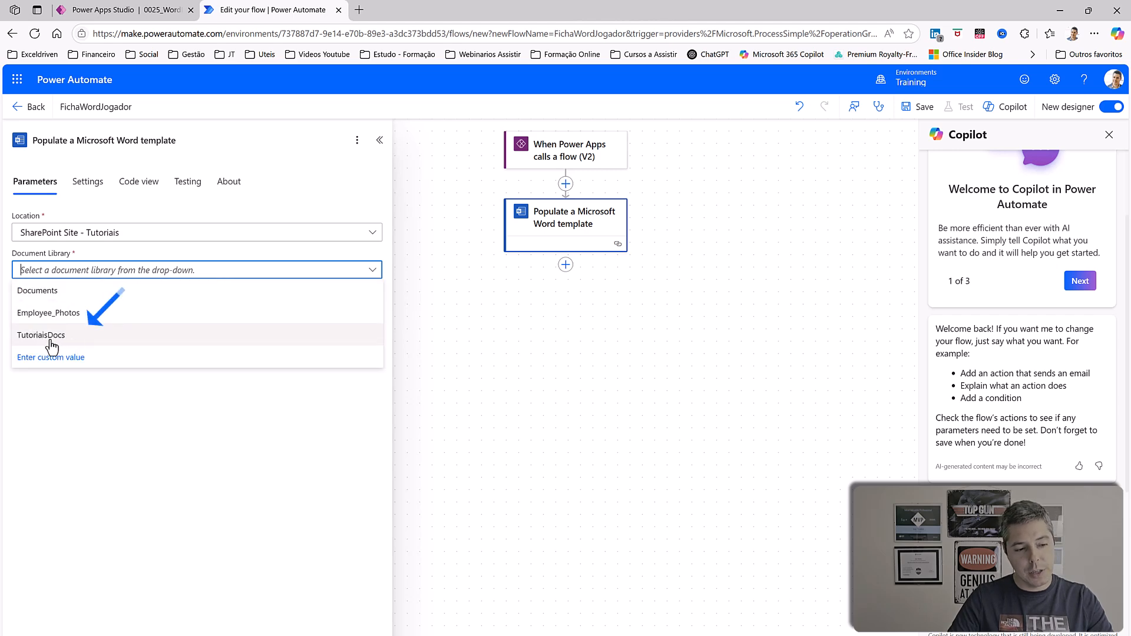
{"action": "left_click", "coordinate": [54, 340]}
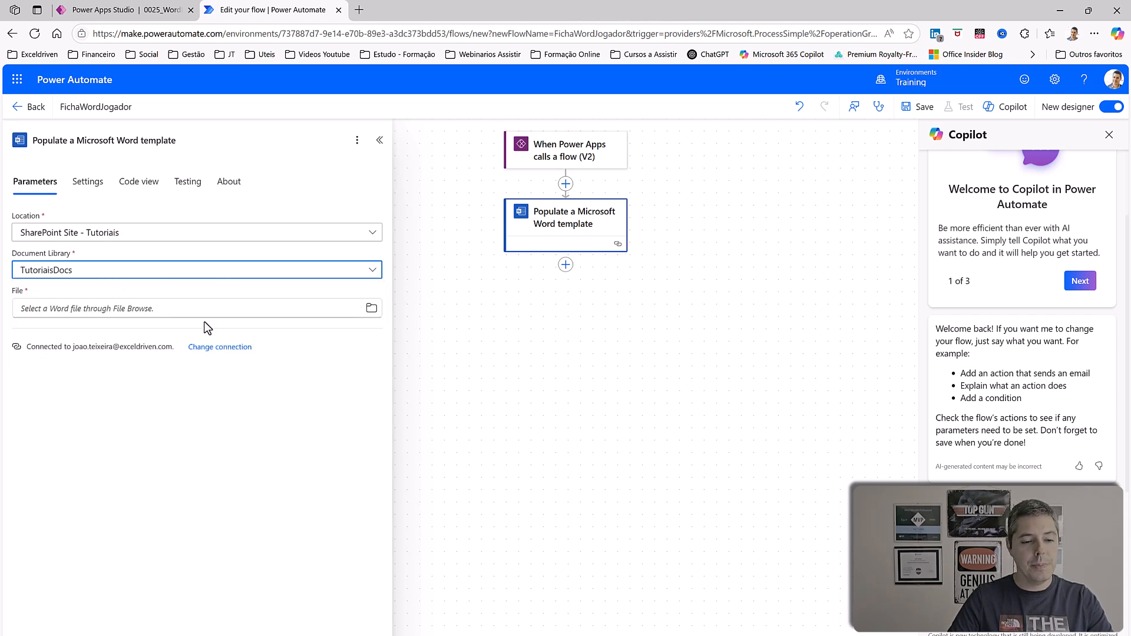
Choose Ficha_Jogador.docx from the Modelos folder as the template file for the Word action.
{"action": "left_click", "coordinate": [369, 316]}
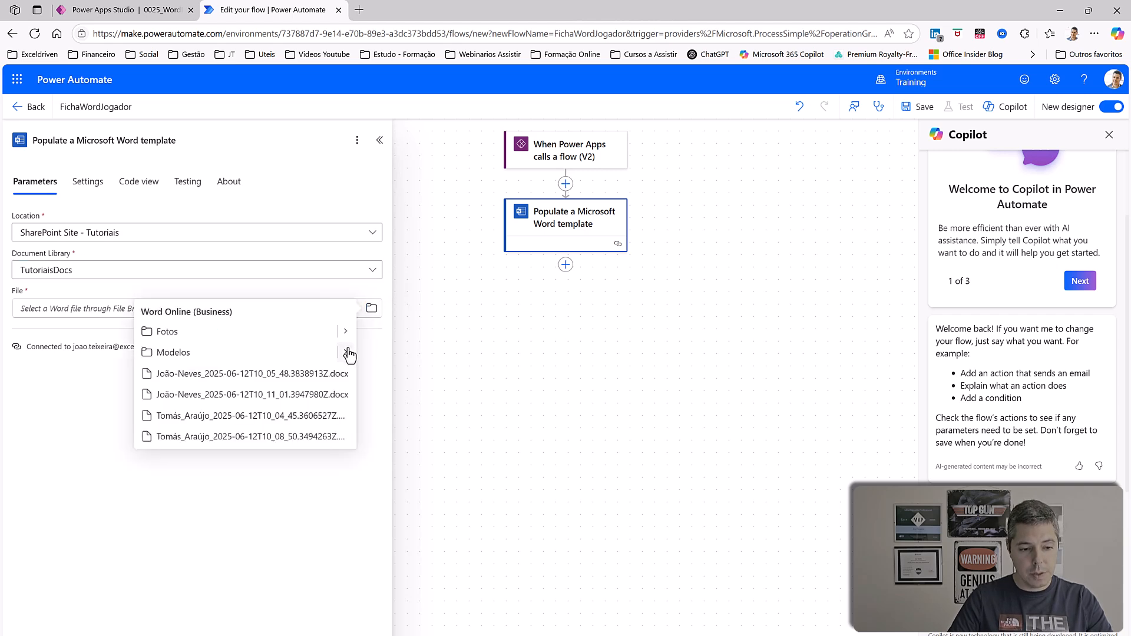
{"action": "left_click", "coordinate": [348, 354]}
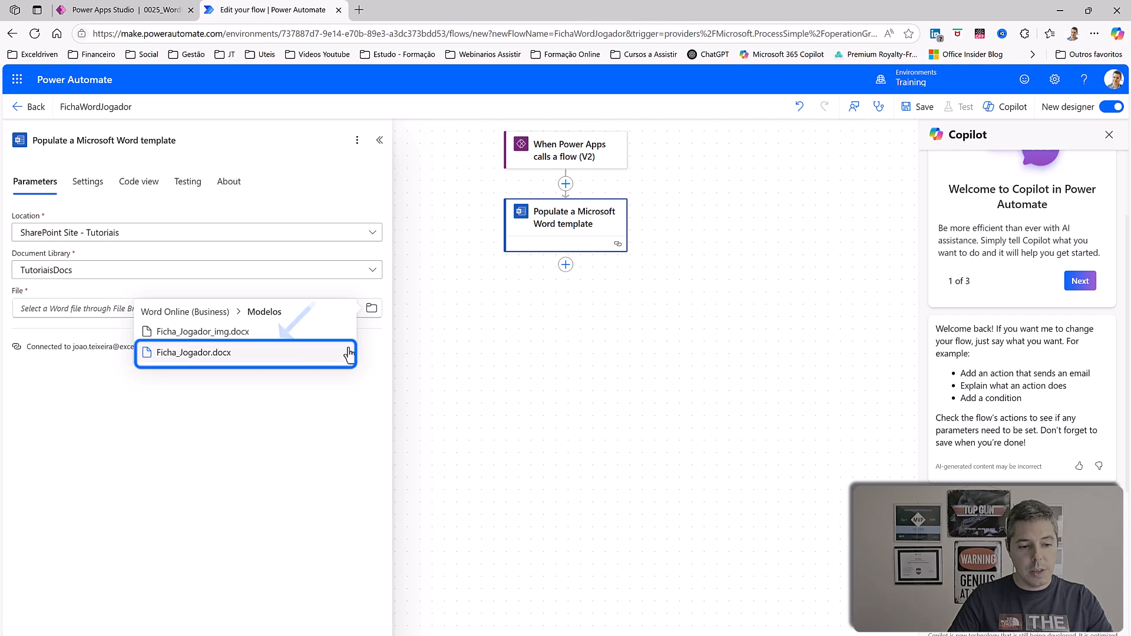
{"action": "left_click", "coordinate": [218, 361]}
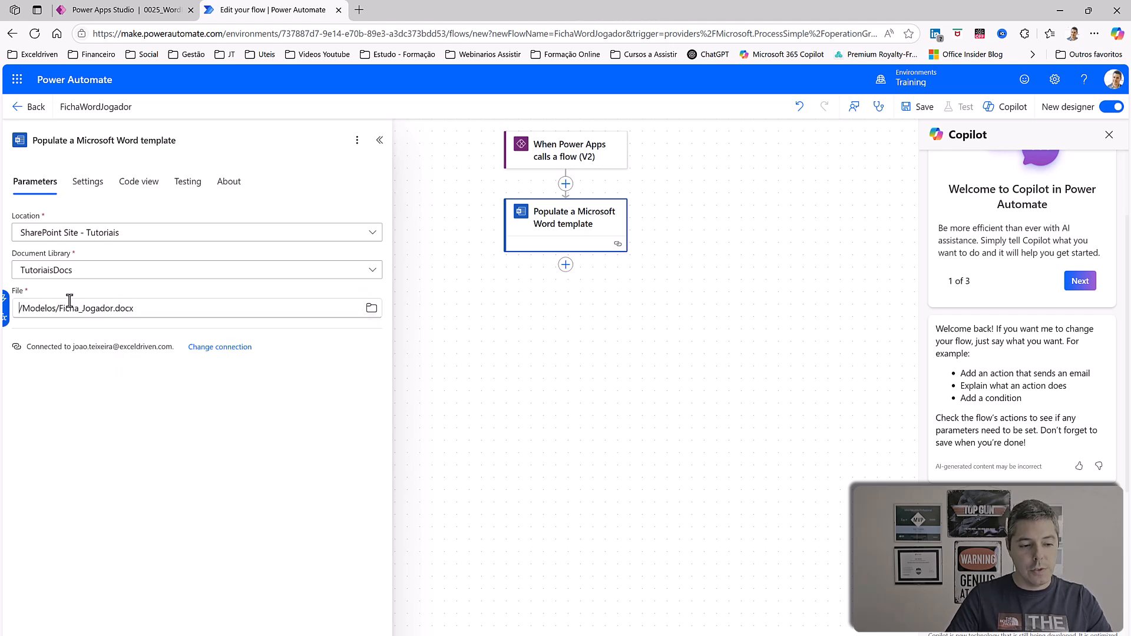
{"action": "left_click", "coordinate": [312, 458]}
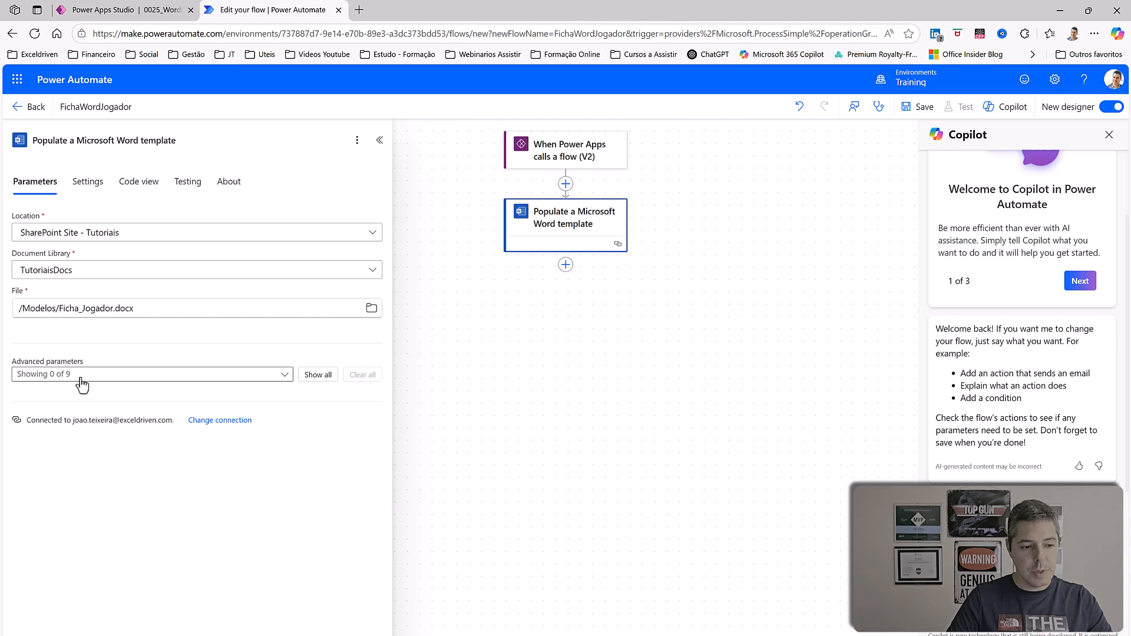
Show all advanced parameters of the Word template action and map its Clube field to the trigger's Clube input.
{"action": "left_click", "coordinate": [316, 379]}
{"action": "scroll", "coordinate": [317, 386], "scroll_direction": "down", "scroll_amount": 1}
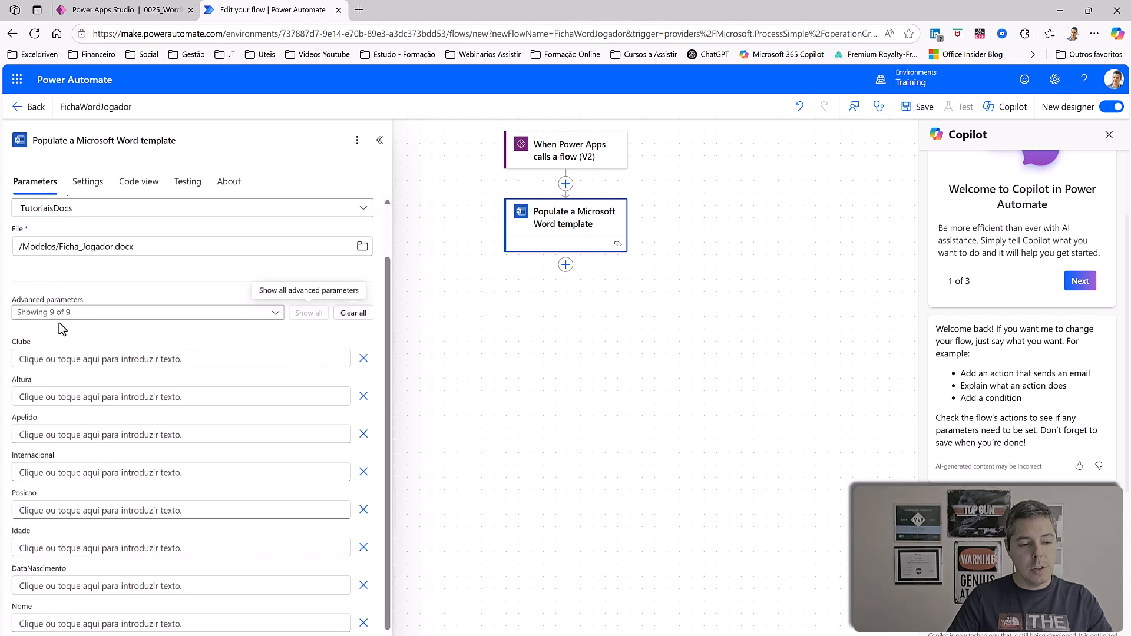
{"action": "scroll", "coordinate": [110, 324], "scroll_direction": "down", "scroll_amount": 1}
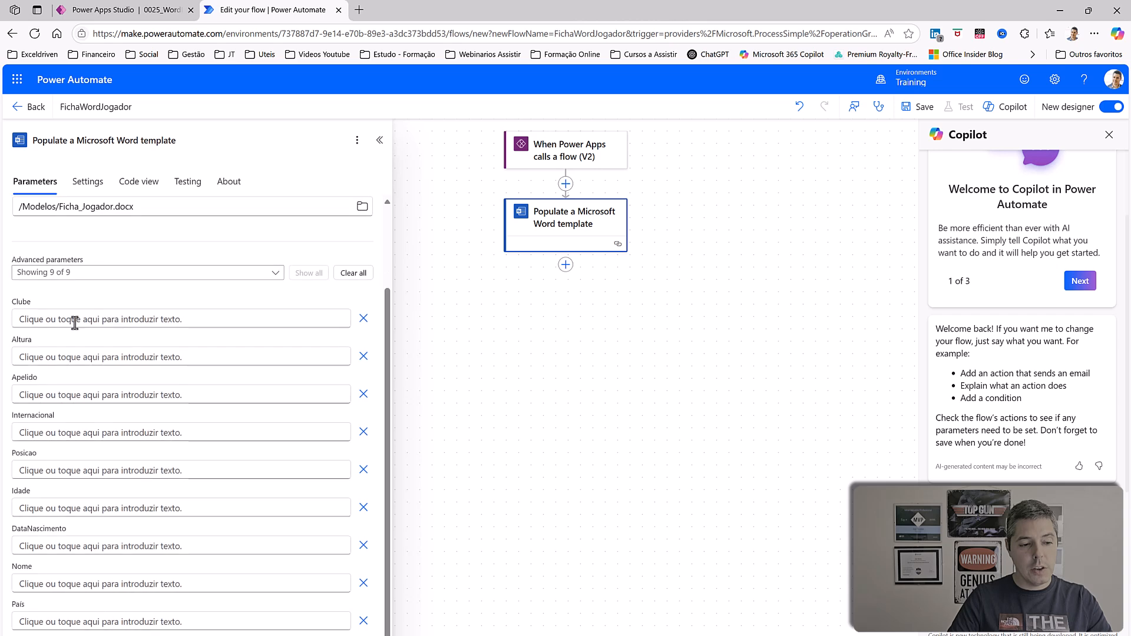
{"action": "left_click", "coordinate": [73, 319]}
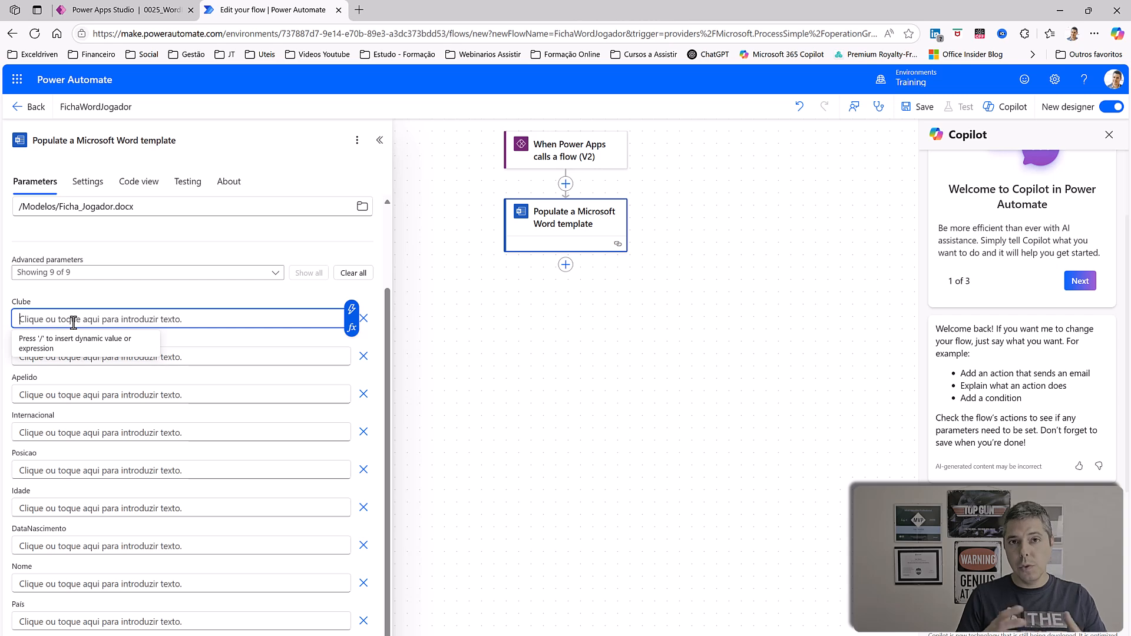
{"action": "left_click", "coordinate": [353, 318]}
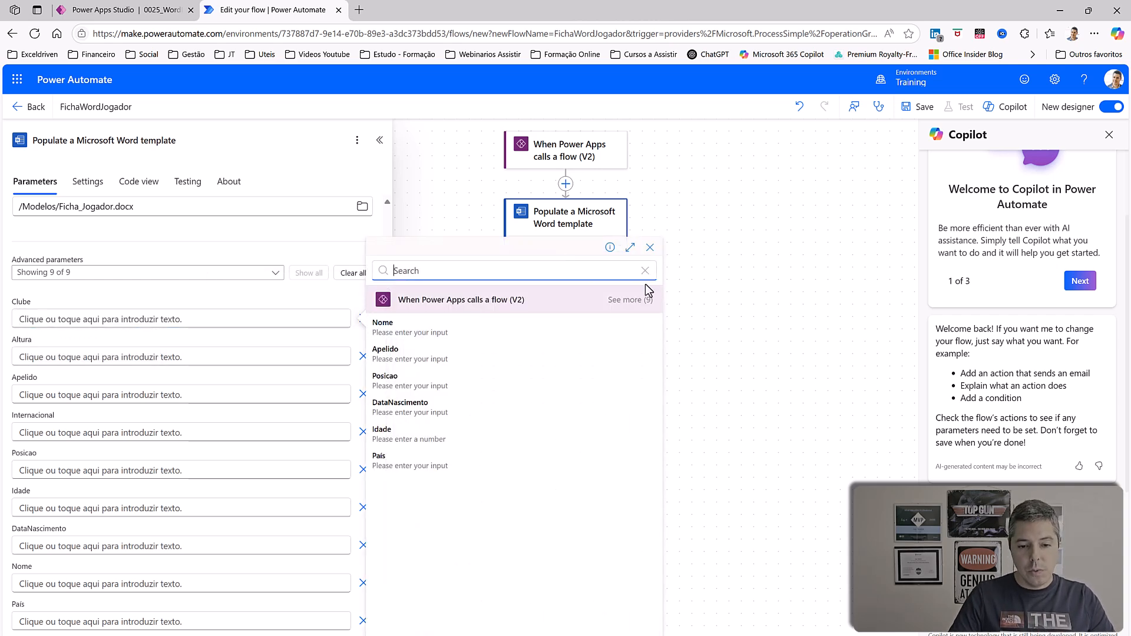
{"action": "left_click", "coordinate": [638, 302]}
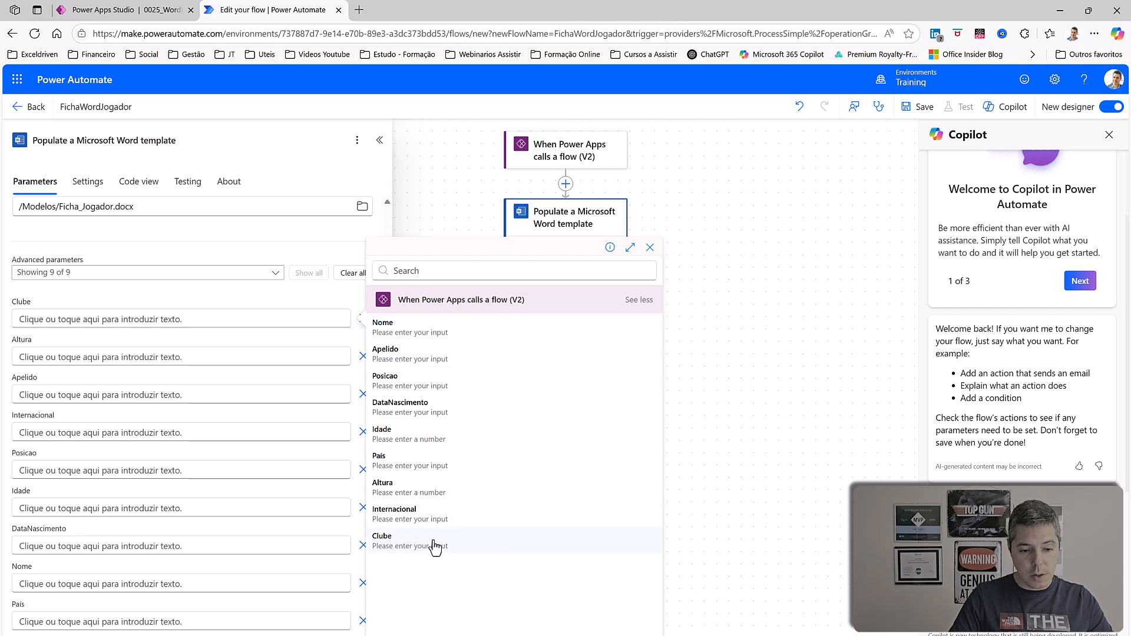
{"action": "left_click", "coordinate": [414, 548]}
Map the template's Altura, Apelido, Internacional, Posicao and Idade fields to the trigger inputs of the same names.
{"action": "left_click", "coordinate": [205, 358]}
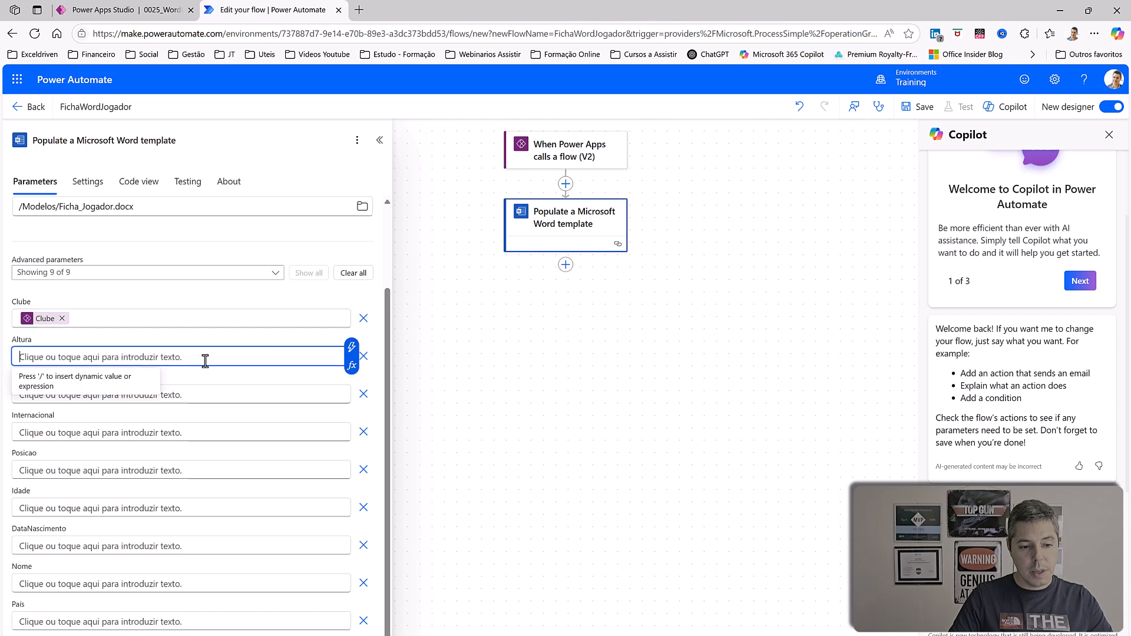
{"action": "left_click", "coordinate": [353, 351]}
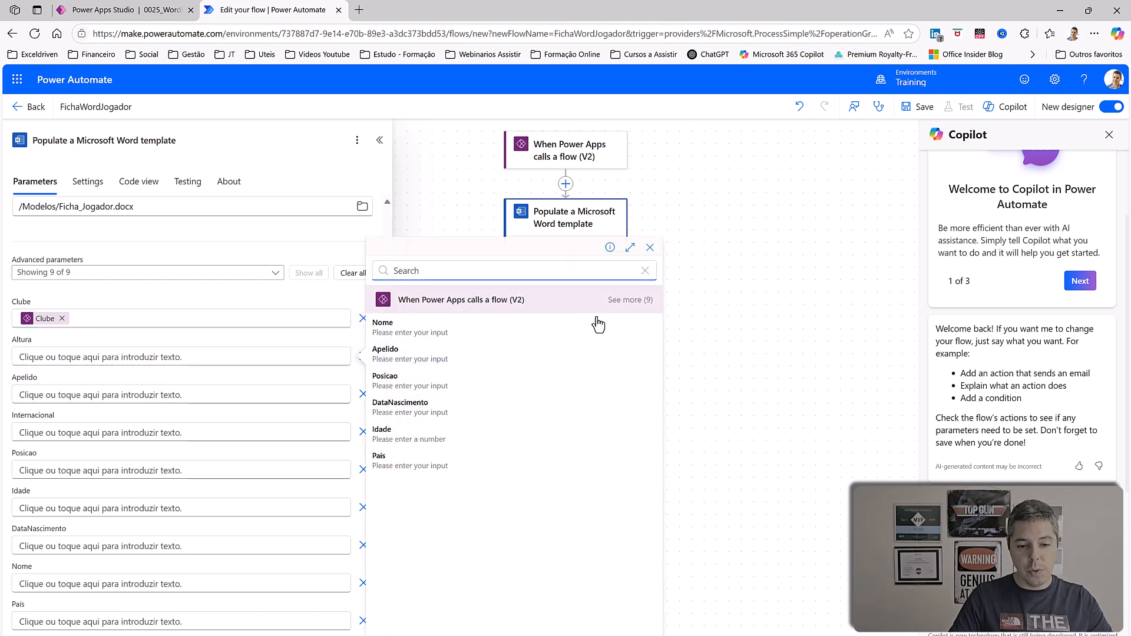
{"action": "left_click", "coordinate": [634, 304]}
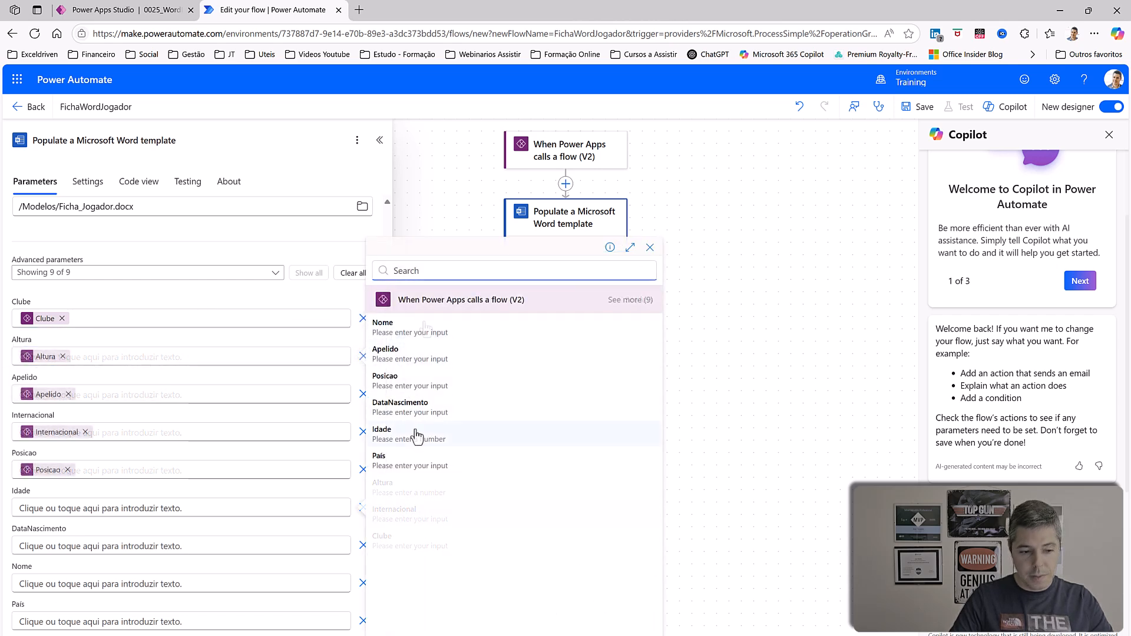
{"action": "left_click", "coordinate": [414, 432]}
Map the template's DataNascimento and Nome fields to the matching dynamic values from the Power Apps trigger.
{"action": "left_click", "coordinate": [188, 545]}
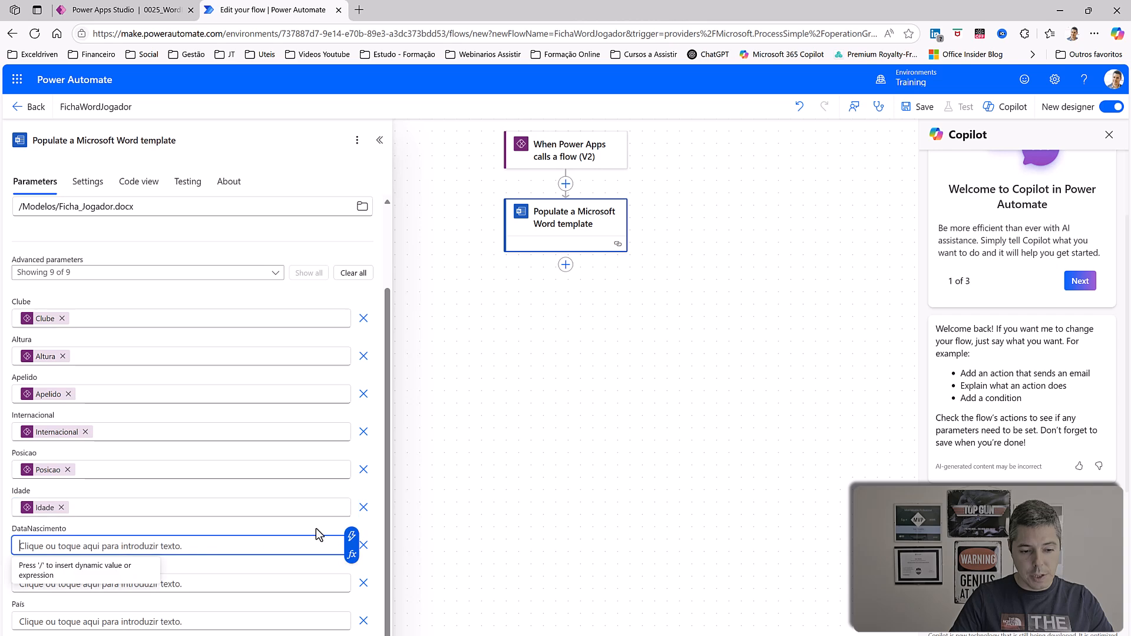
{"action": "left_click", "coordinate": [351, 536]}
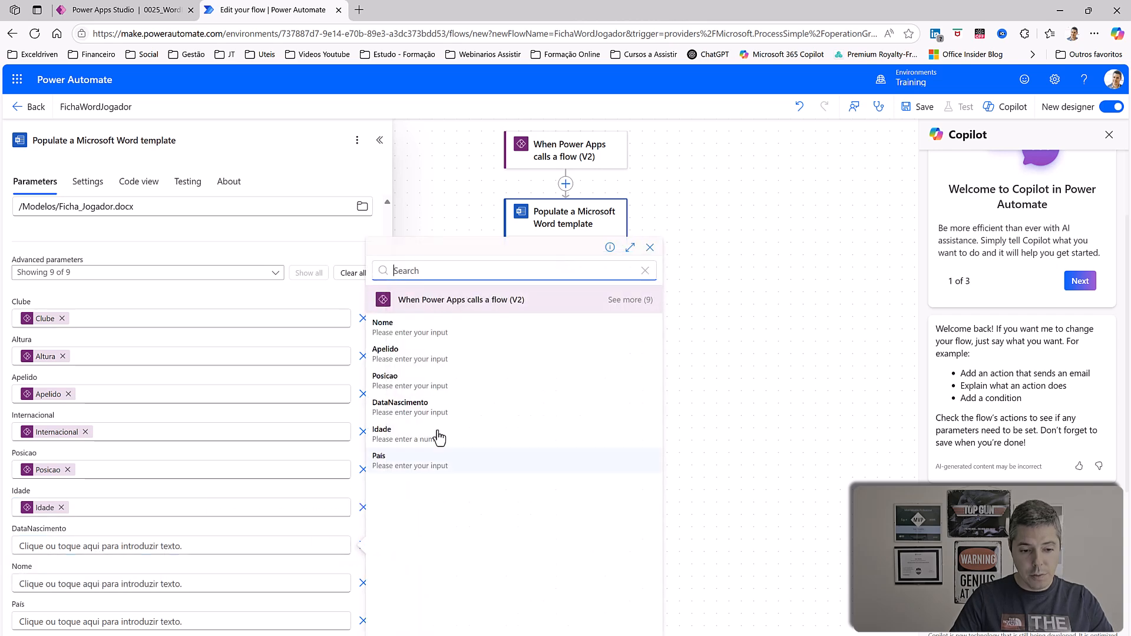
{"action": "left_click", "coordinate": [459, 409]}
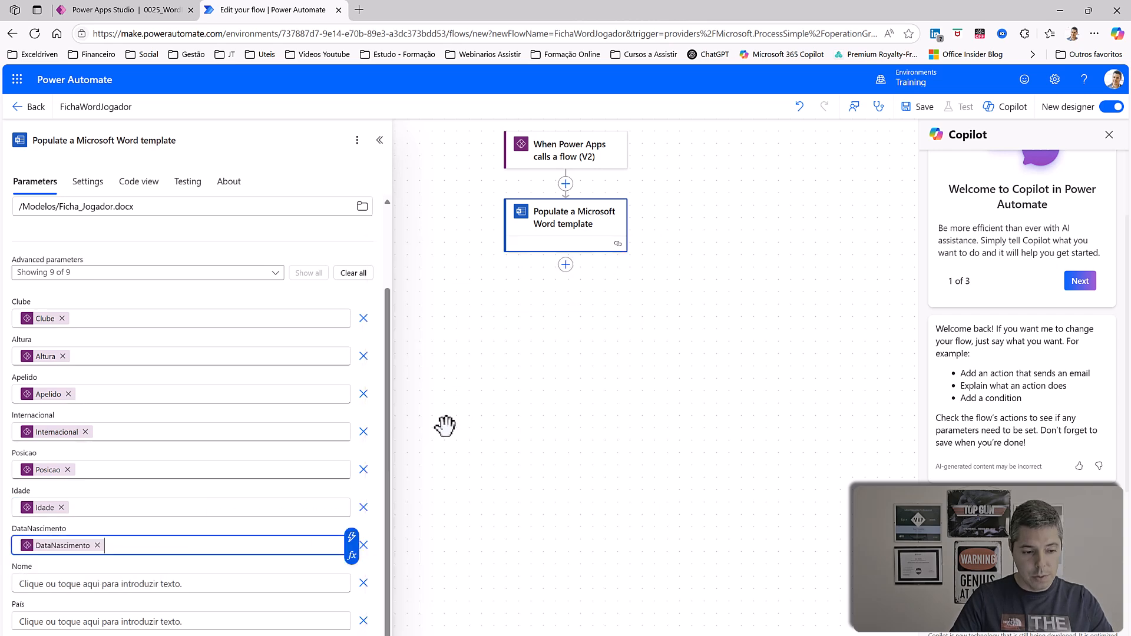
{"action": "left_click", "coordinate": [222, 583]}
{"action": "left_click", "coordinate": [351, 573]}
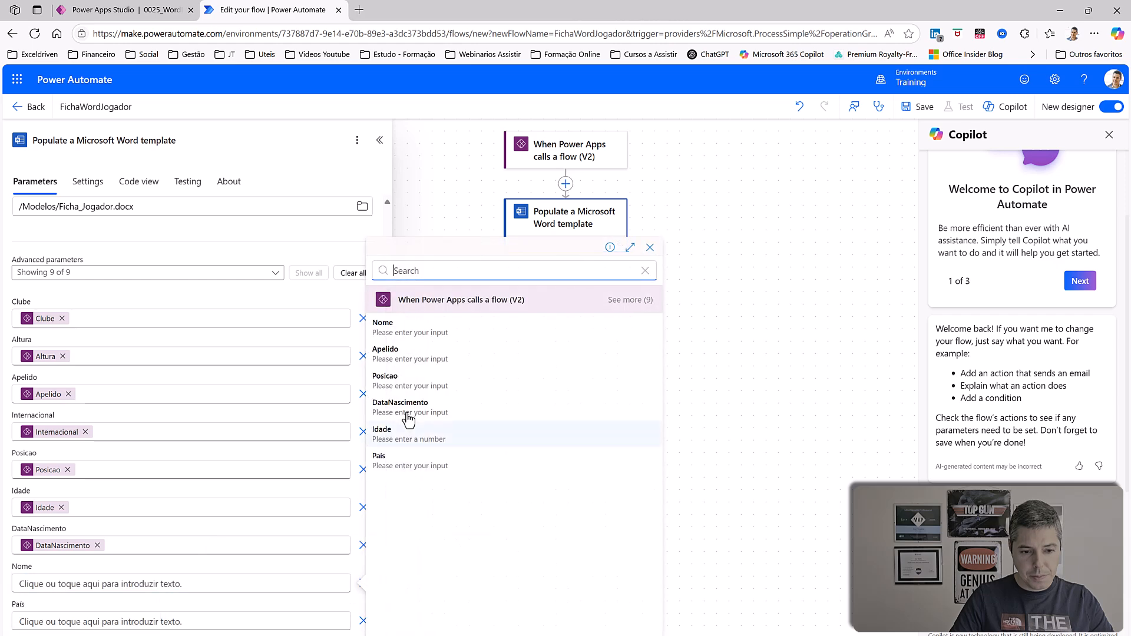
{"action": "left_click", "coordinate": [408, 341]}
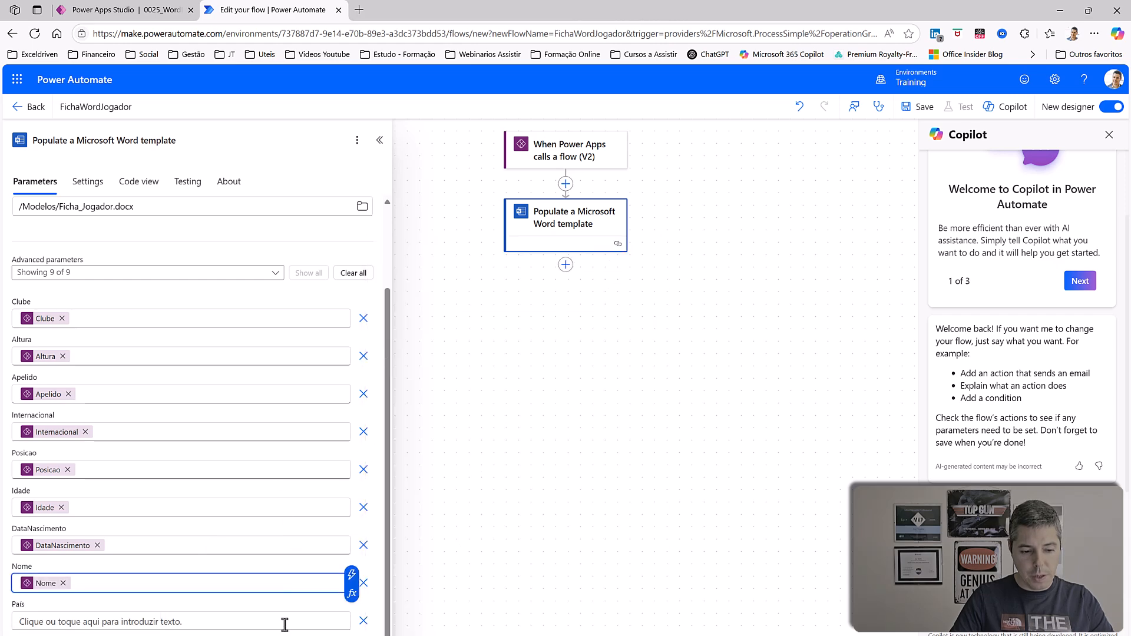
Map the template's País field to the trigger's País input, close the action's settings and save the flow.
{"action": "left_click", "coordinate": [332, 619]}
{"action": "left_click", "coordinate": [351, 576]}
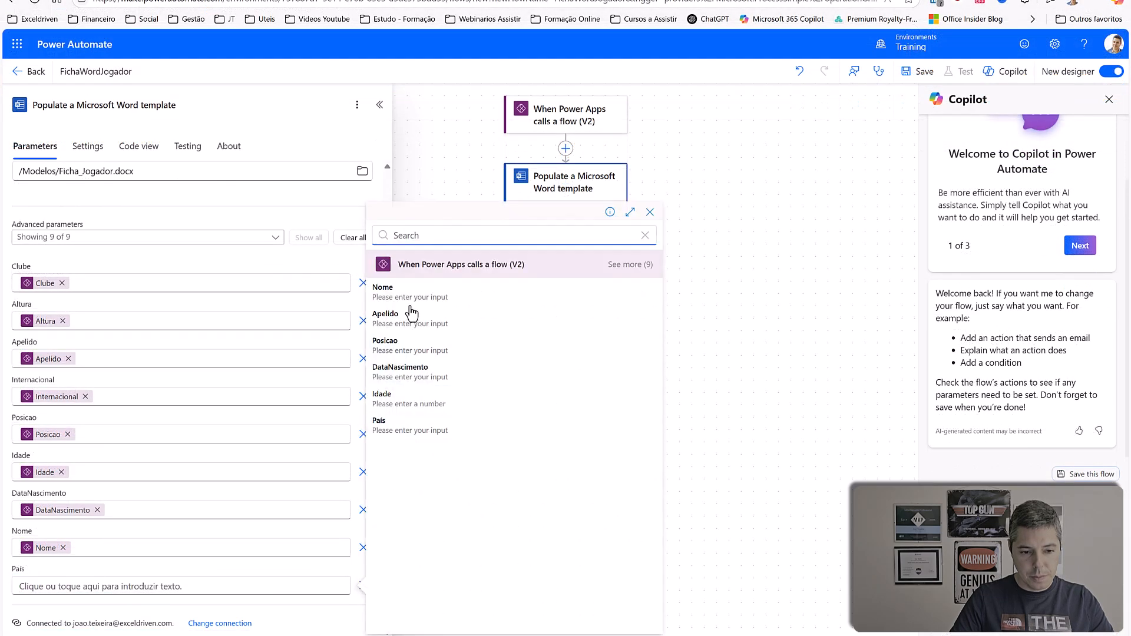
{"action": "left_click", "coordinate": [411, 425]}
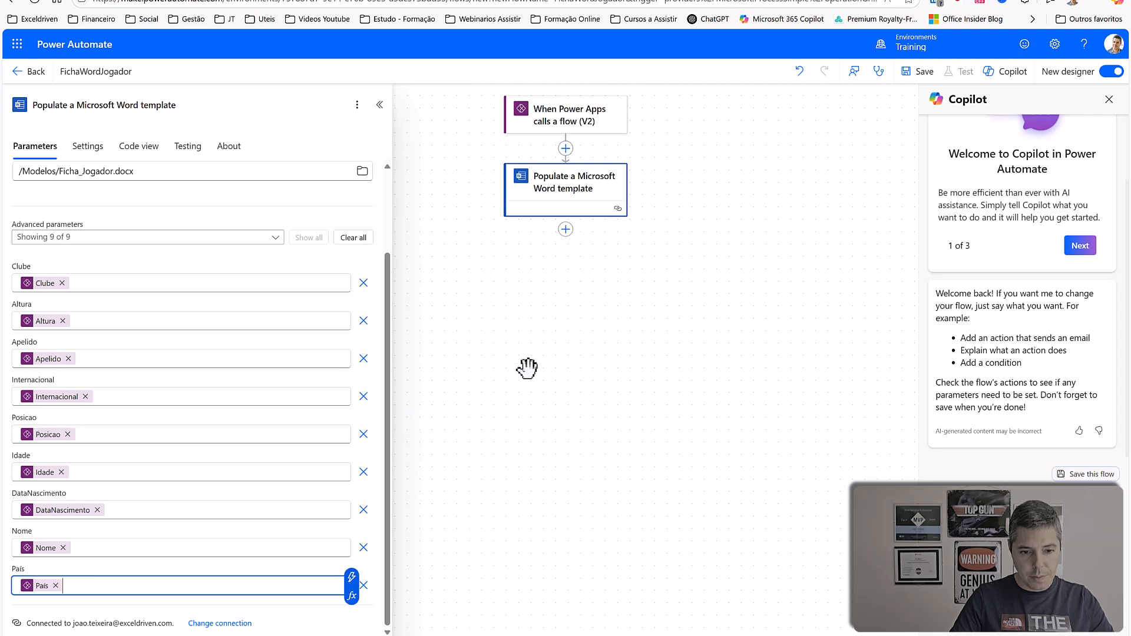
{"action": "left_click", "coordinate": [529, 368]}
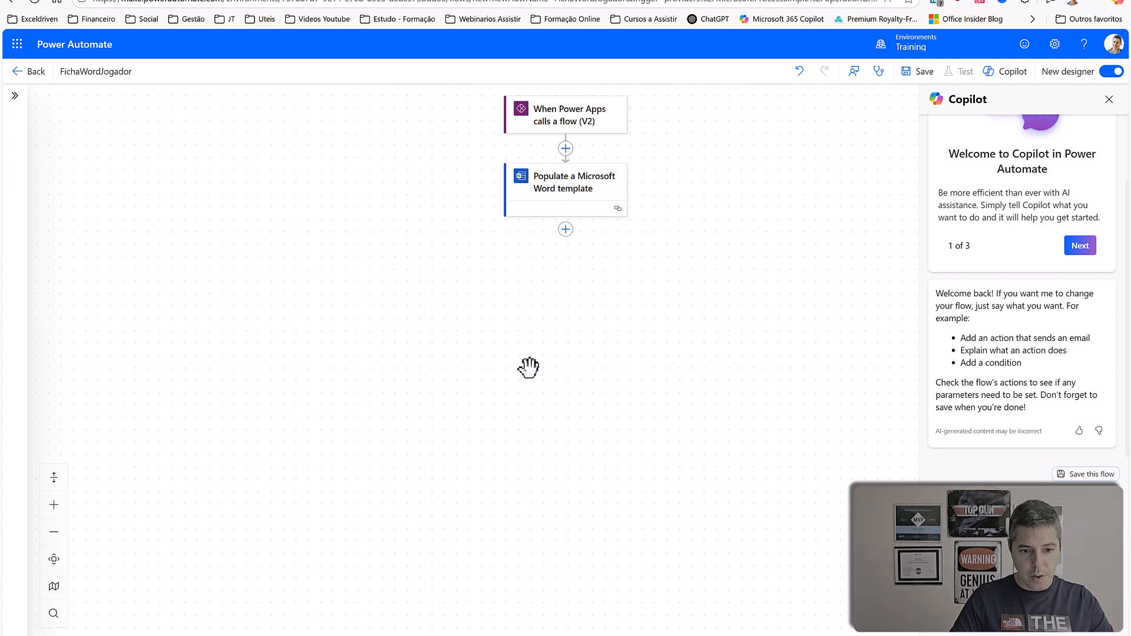
{"action": "left_click", "coordinate": [914, 73]}
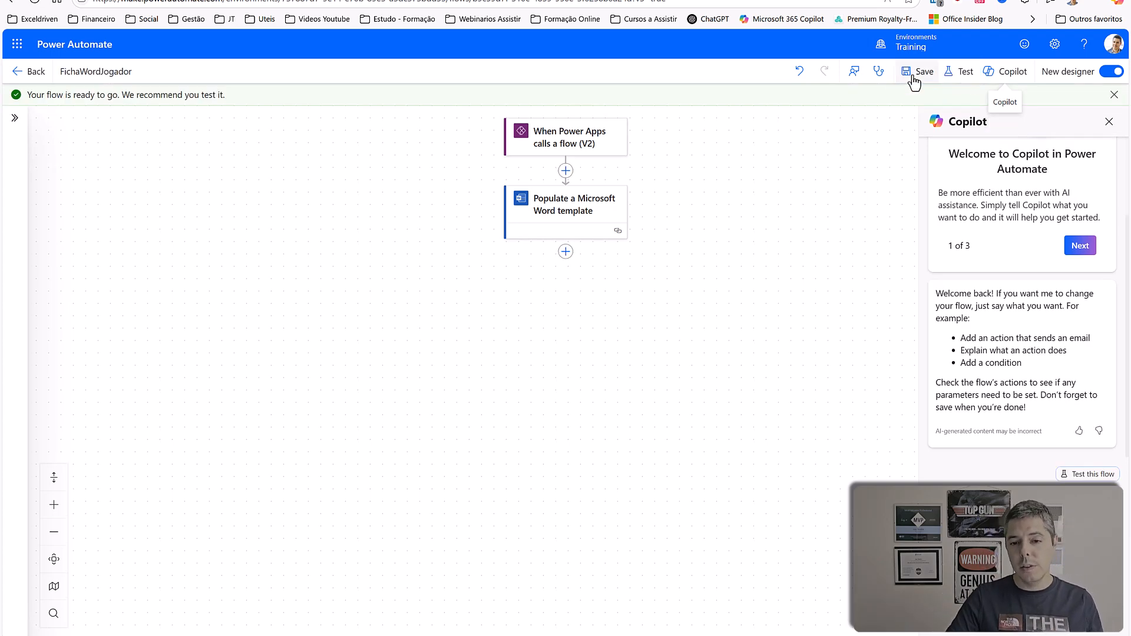
Start a manual test of the flow, examine the input fields it asks for, and cancel without running it.
{"action": "left_click", "coordinate": [966, 79]}
{"action": "left_click", "coordinate": [922, 114]}
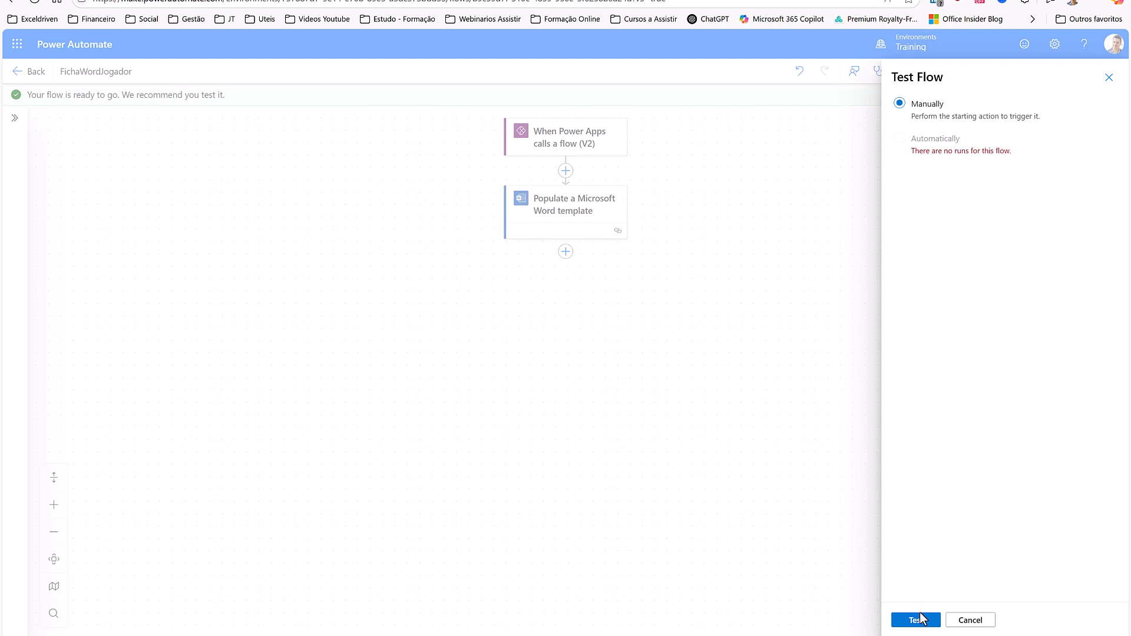
{"action": "left_click", "coordinate": [915, 619]}
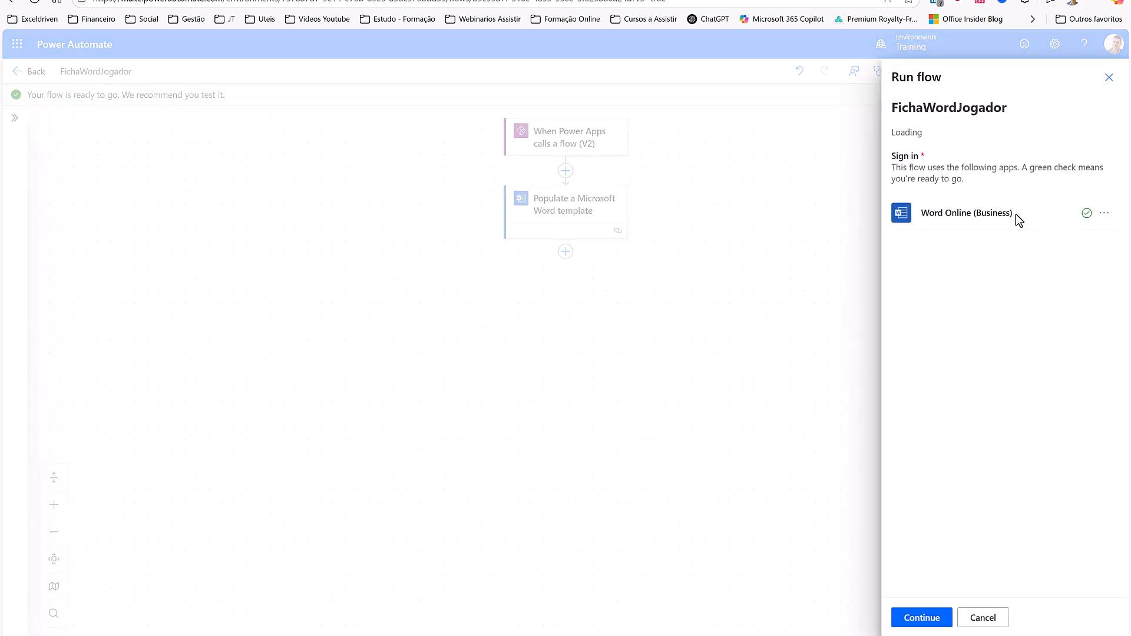
{"action": "left_click", "coordinate": [918, 618]}
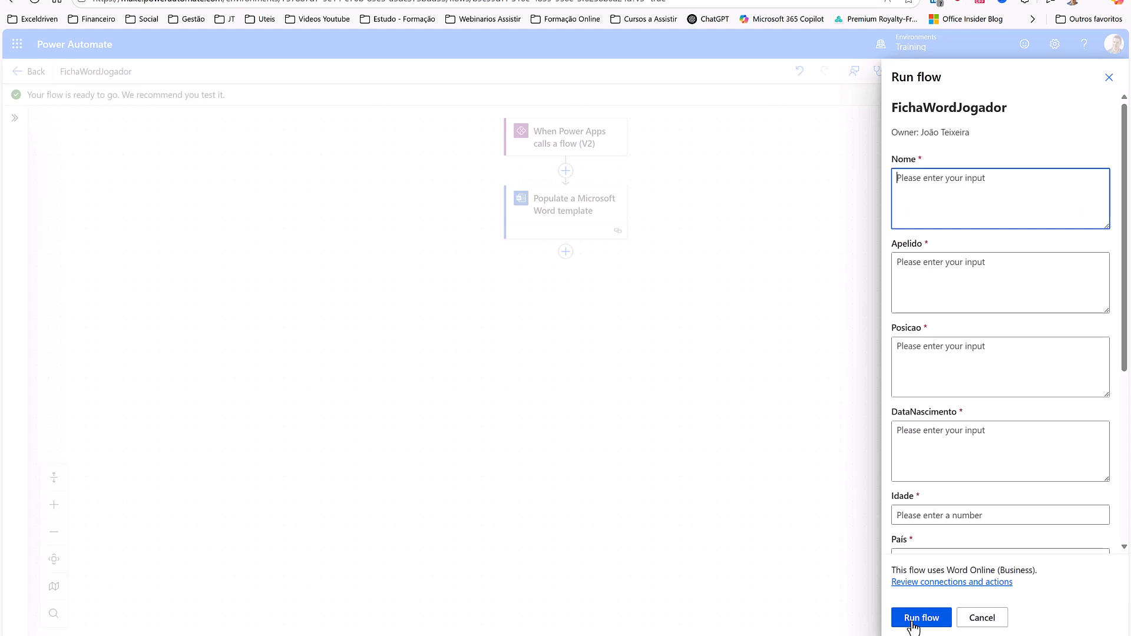
{"action": "left_click", "coordinate": [952, 263]}
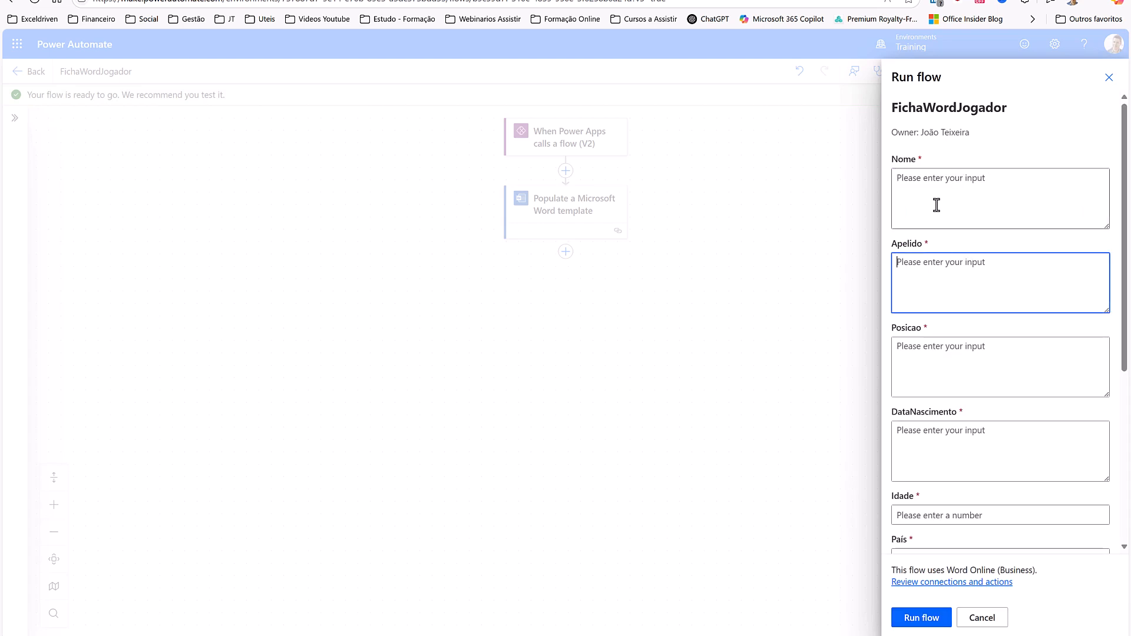
{"action": "left_click", "coordinate": [932, 182]}
{"action": "left_click", "coordinate": [935, 342]}
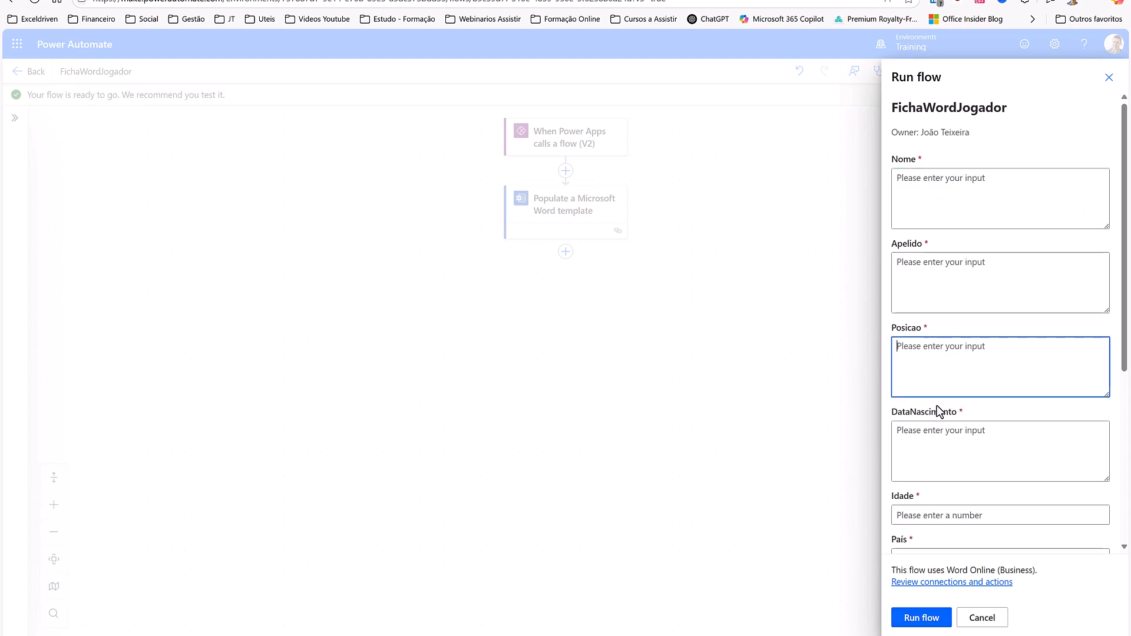
{"action": "scroll", "coordinate": [937, 418], "scroll_direction": "down", "scroll_amount": 5}
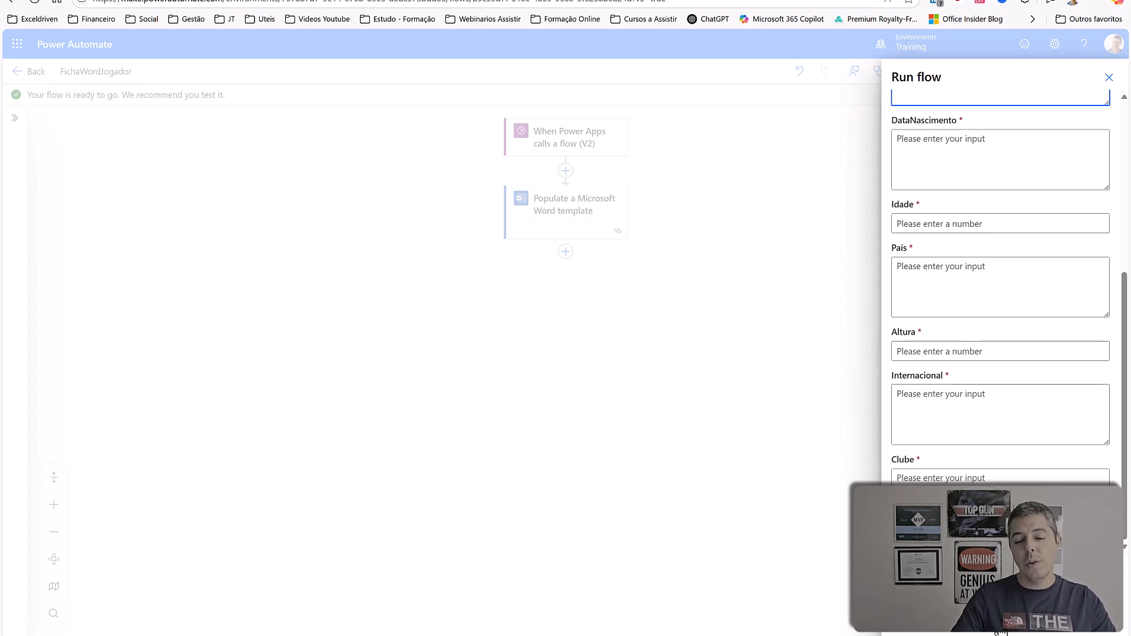
{"action": "left_click", "coordinate": [1000, 634]}
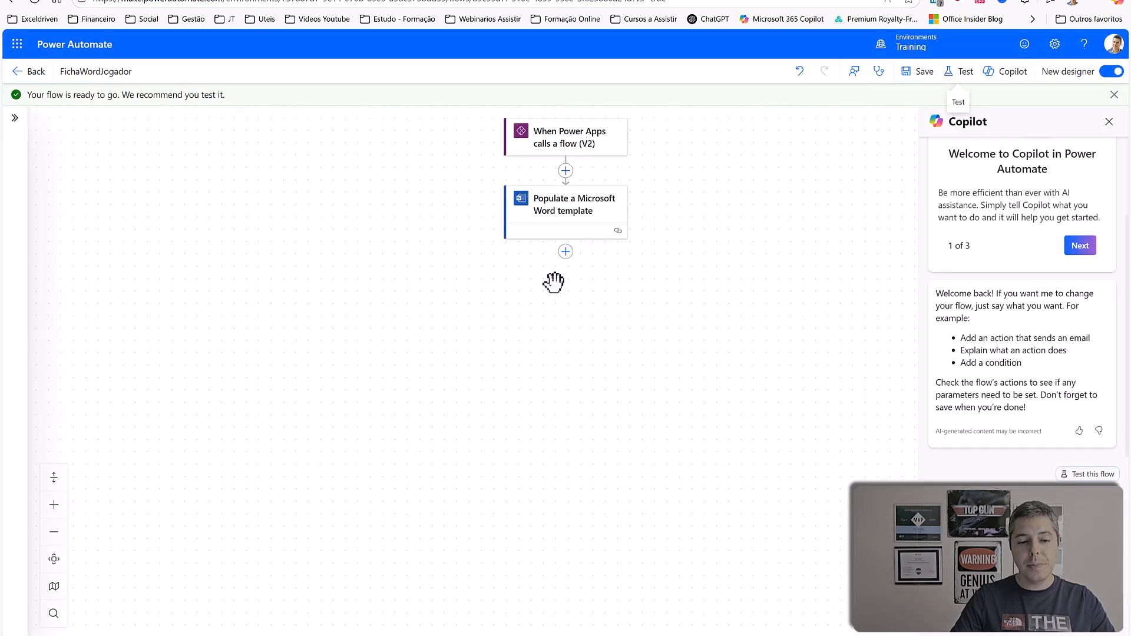
Add the SharePoint "Create file" action after the Word template action and rename it "Create file - Documento Word".
{"action": "left_click", "coordinate": [565, 253]}
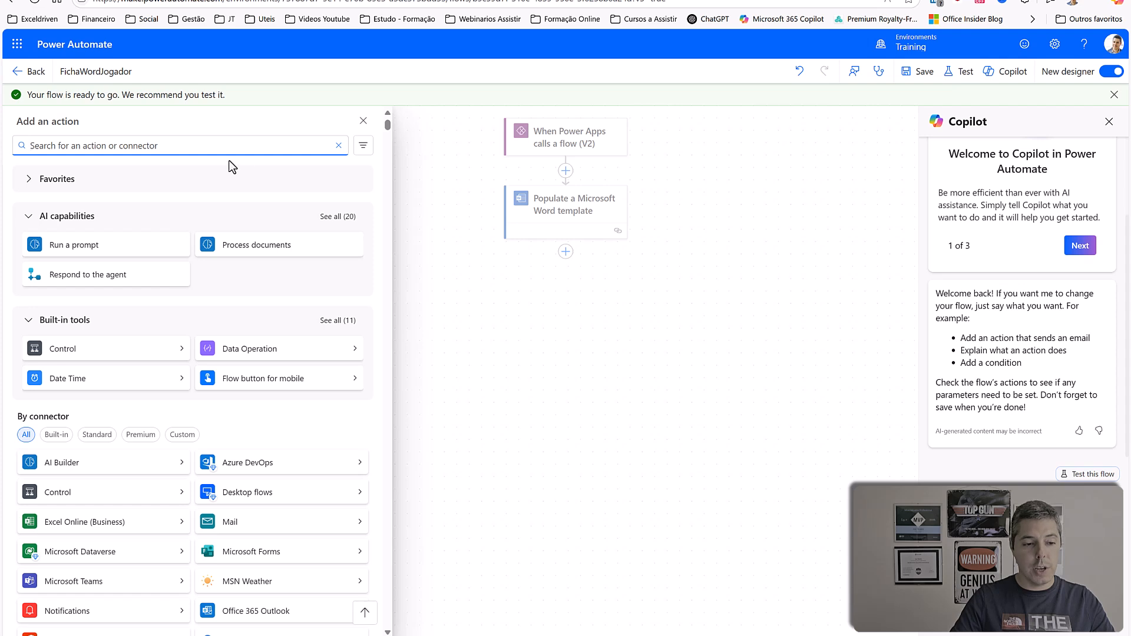
{"action": "type", "text": "create"}
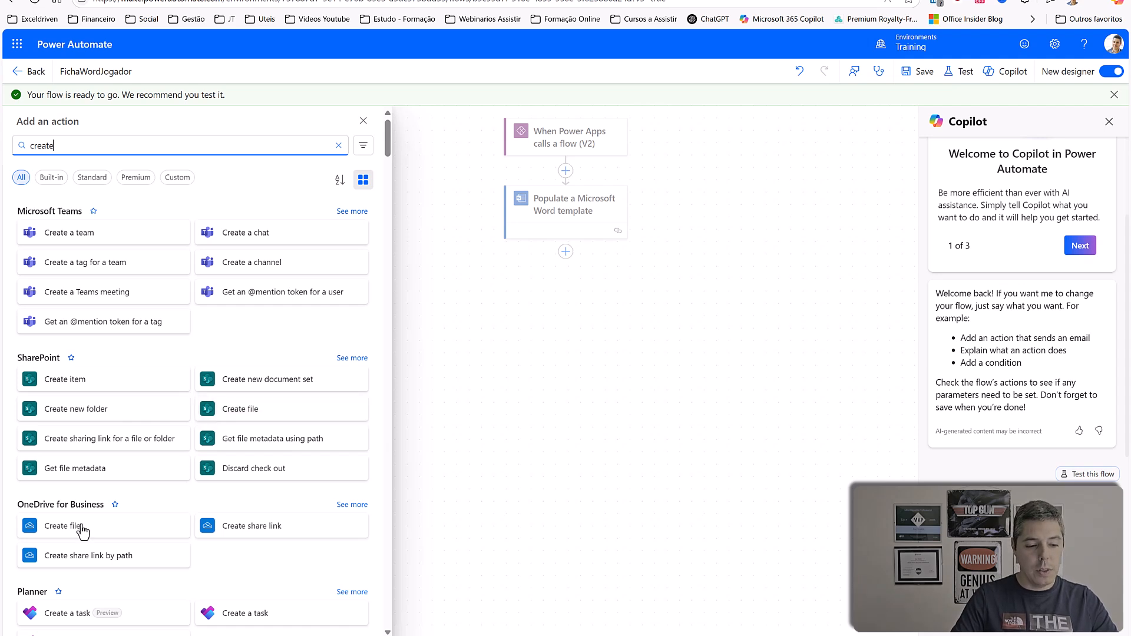
{"action": "left_click", "coordinate": [246, 414]}
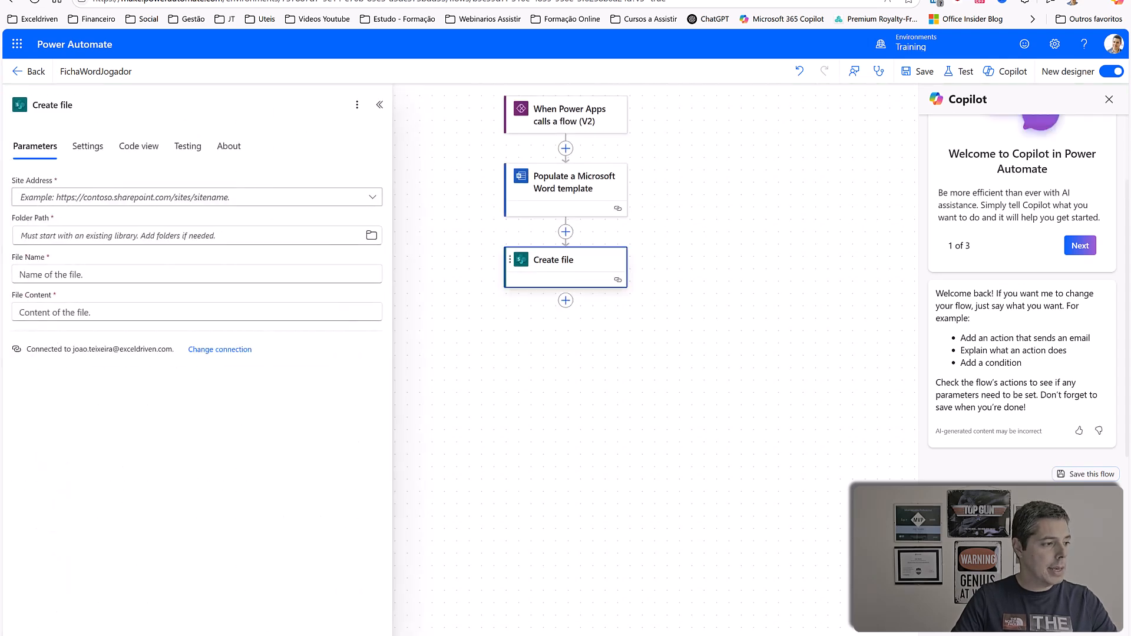
{"action": "left_click", "coordinate": [95, 105]}
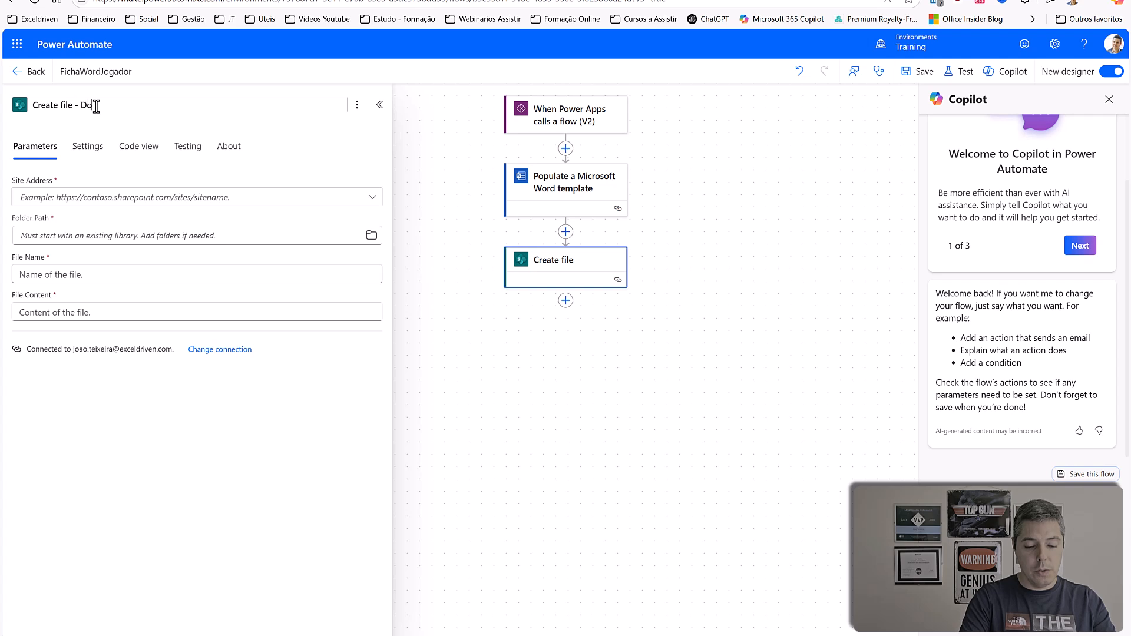
{"action": "type", "text": "- Documento Wore"}
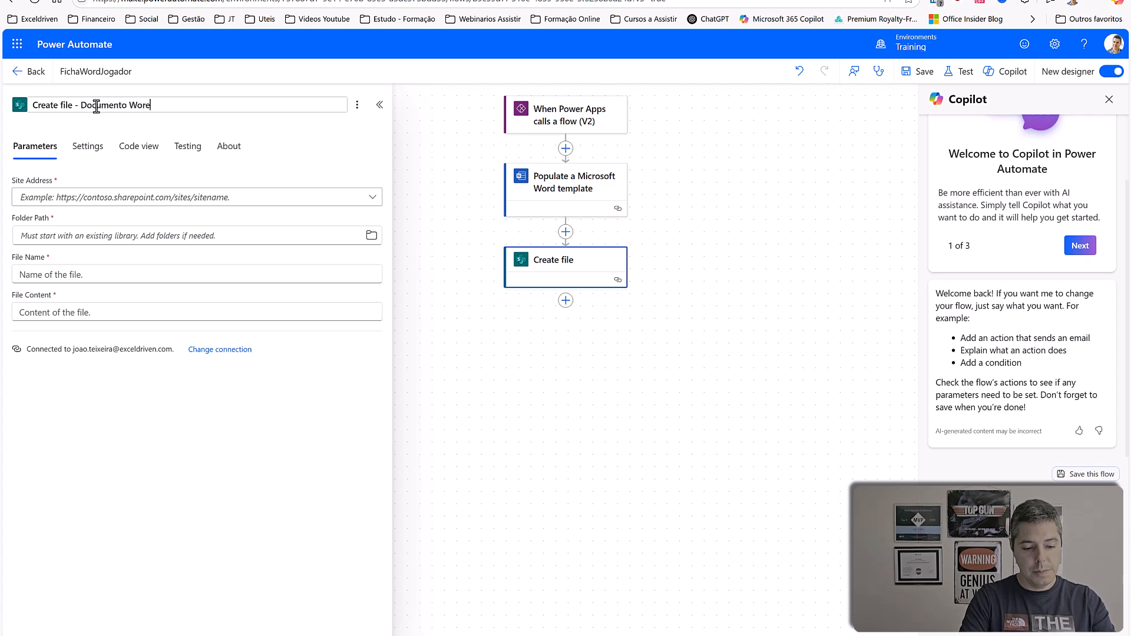
{"action": "key", "text": "BackSpace"}
{"action": "type", "text": "d"}
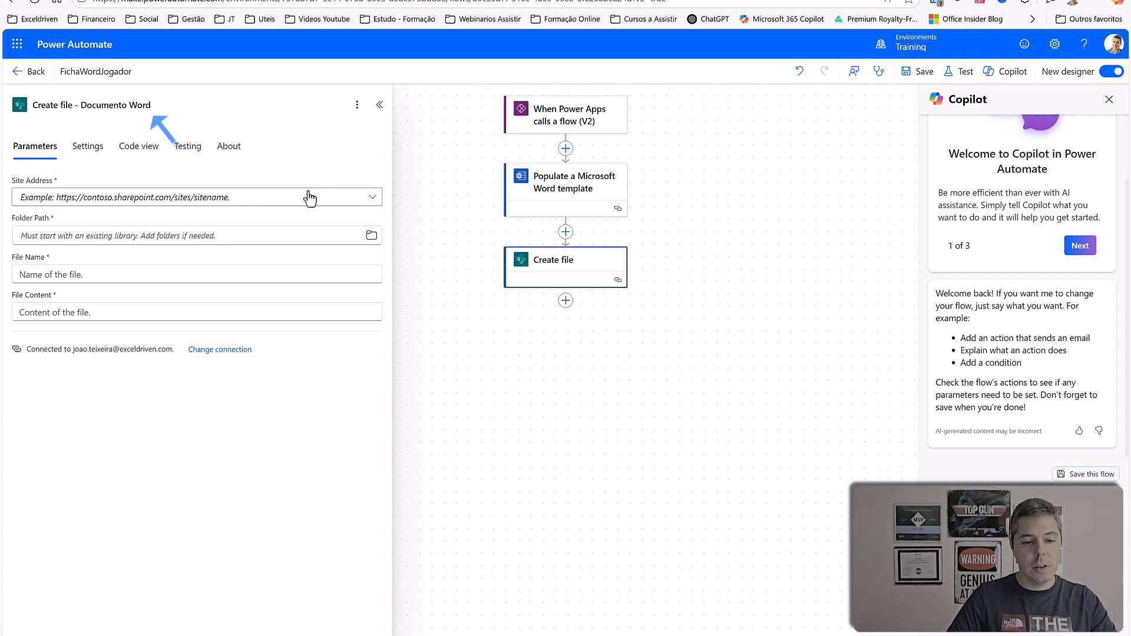
Set the file action's site address to the Tutoriais SharePoint site and its folder path to /TutoriaisDocs.
{"action": "left_click", "coordinate": [354, 200]}
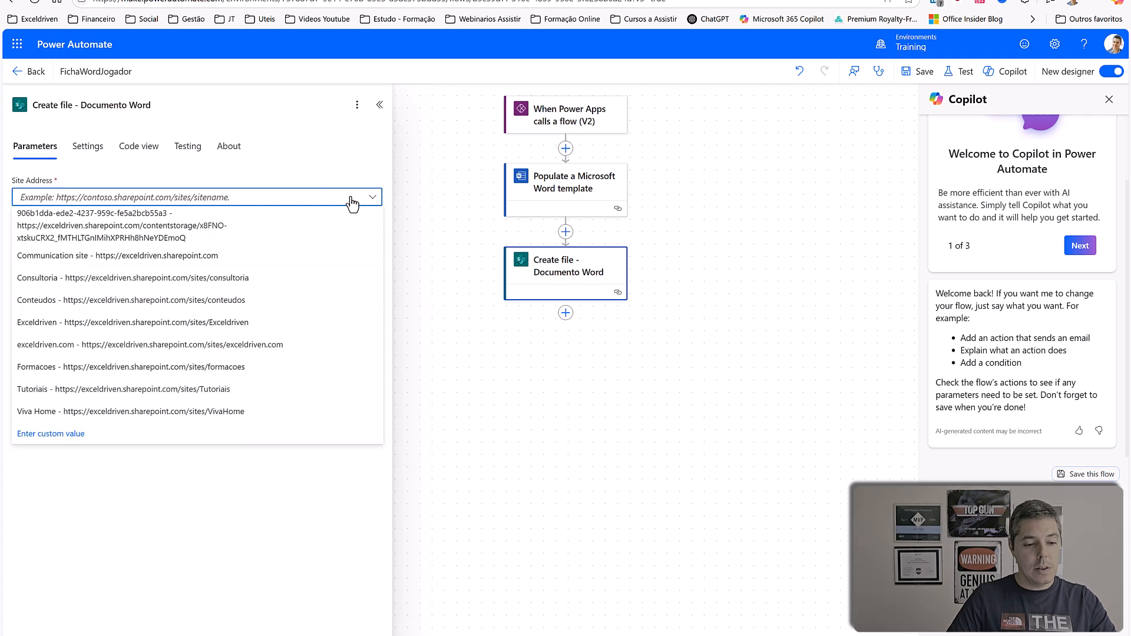
{"action": "left_click", "coordinate": [228, 390]}
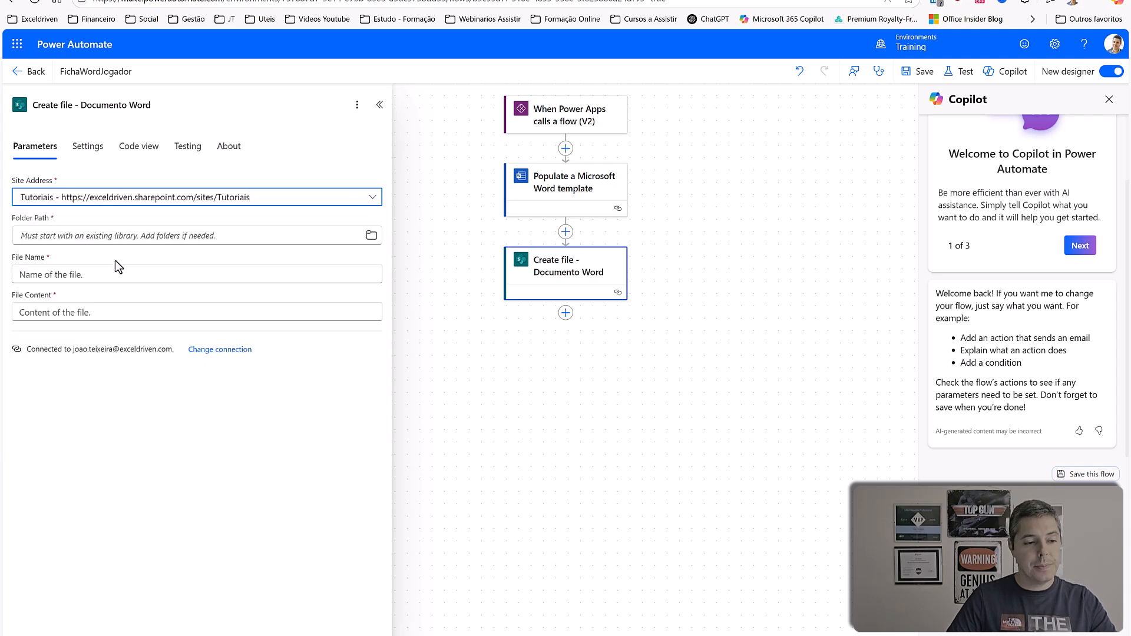
{"action": "left_click", "coordinate": [101, 236]}
{"action": "left_click", "coordinate": [370, 237]}
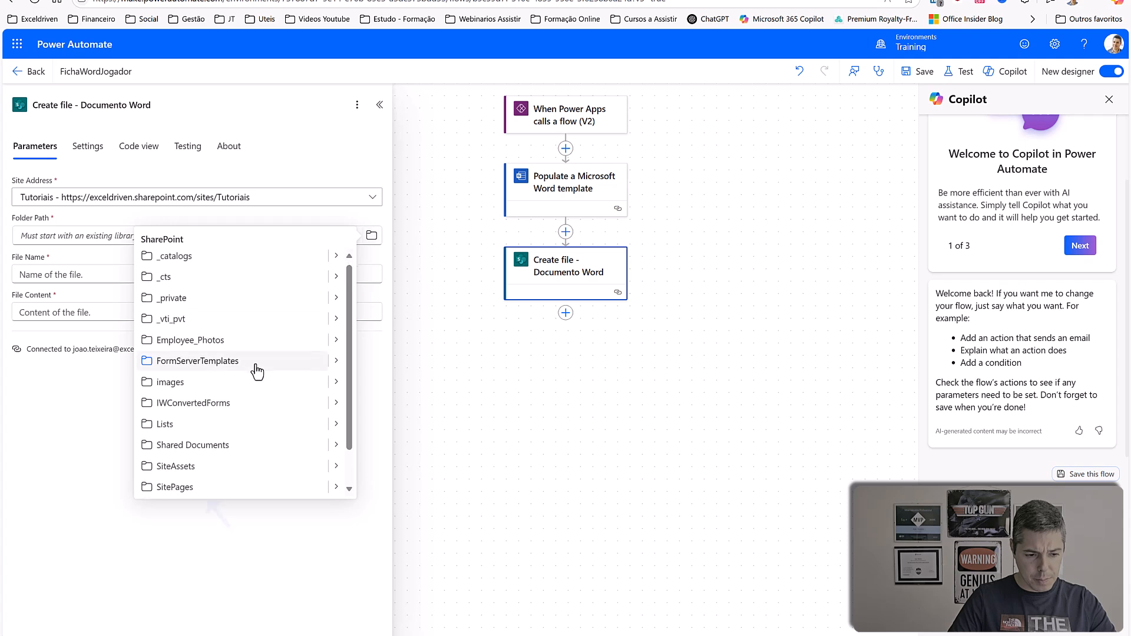
{"action": "scroll", "coordinate": [257, 371], "scroll_direction": "down", "scroll_amount": 2}
{"action": "left_click", "coordinate": [210, 496]}
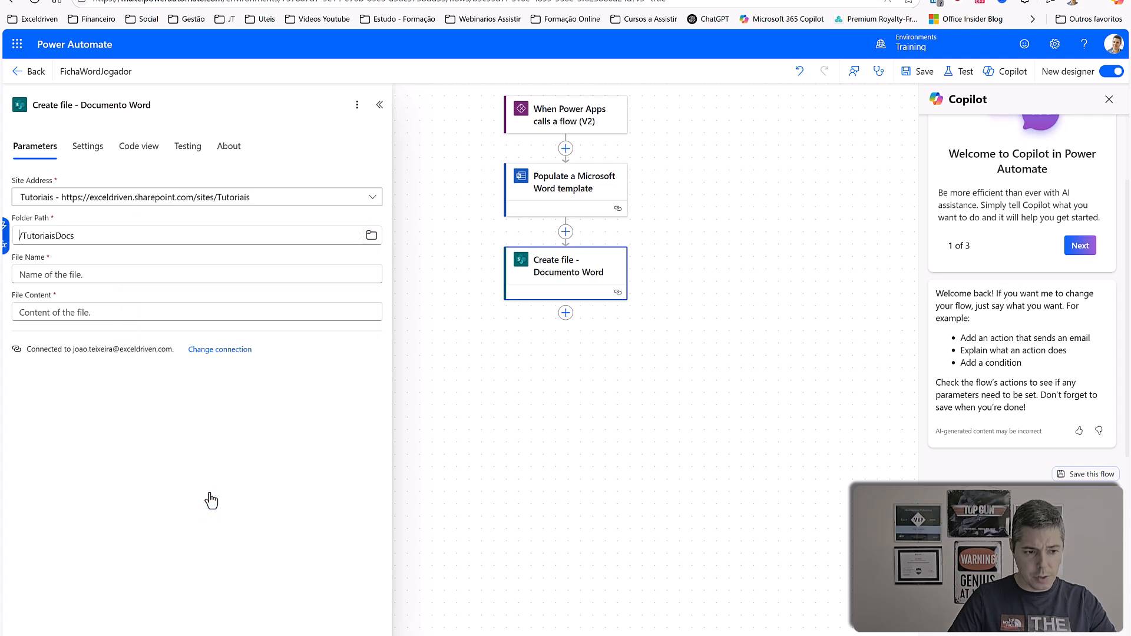
Start a concat expression for the file action's File Name that joins the trigger's Nome, an underscore and Apelido.
{"action": "left_click", "coordinate": [78, 275]}
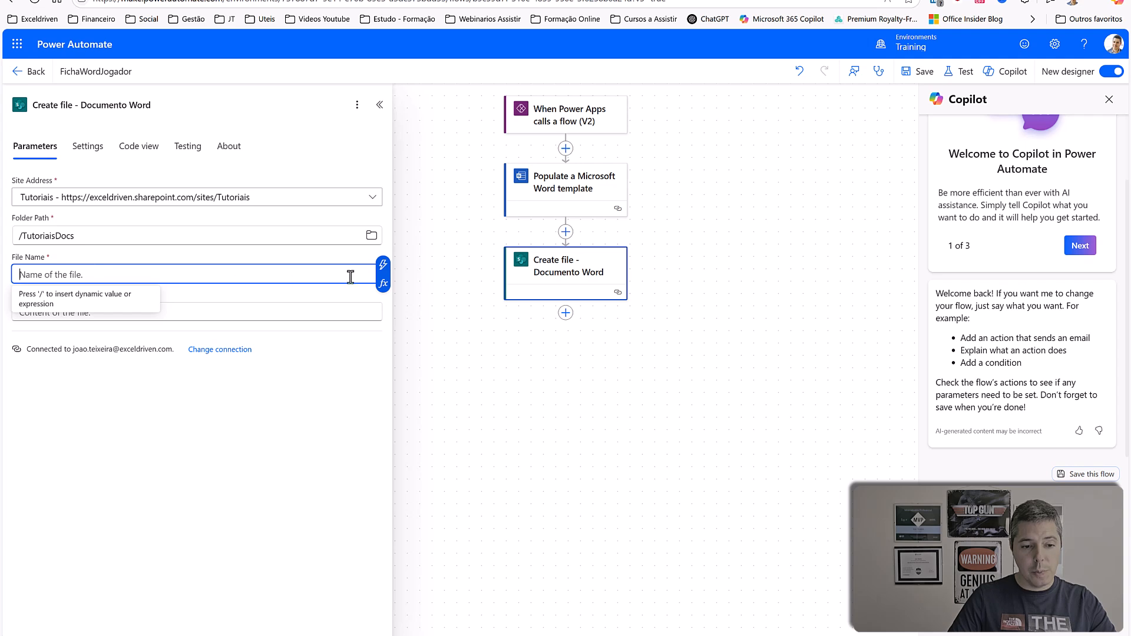
{"action": "left_click", "coordinate": [384, 285]}
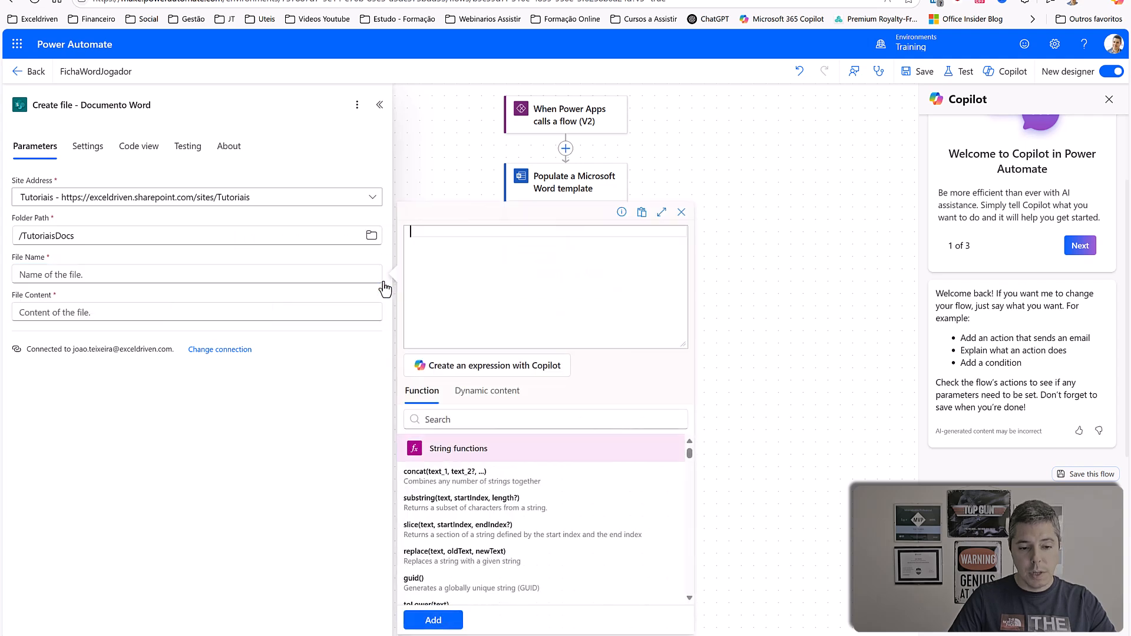
{"action": "left_click", "coordinate": [442, 477]}
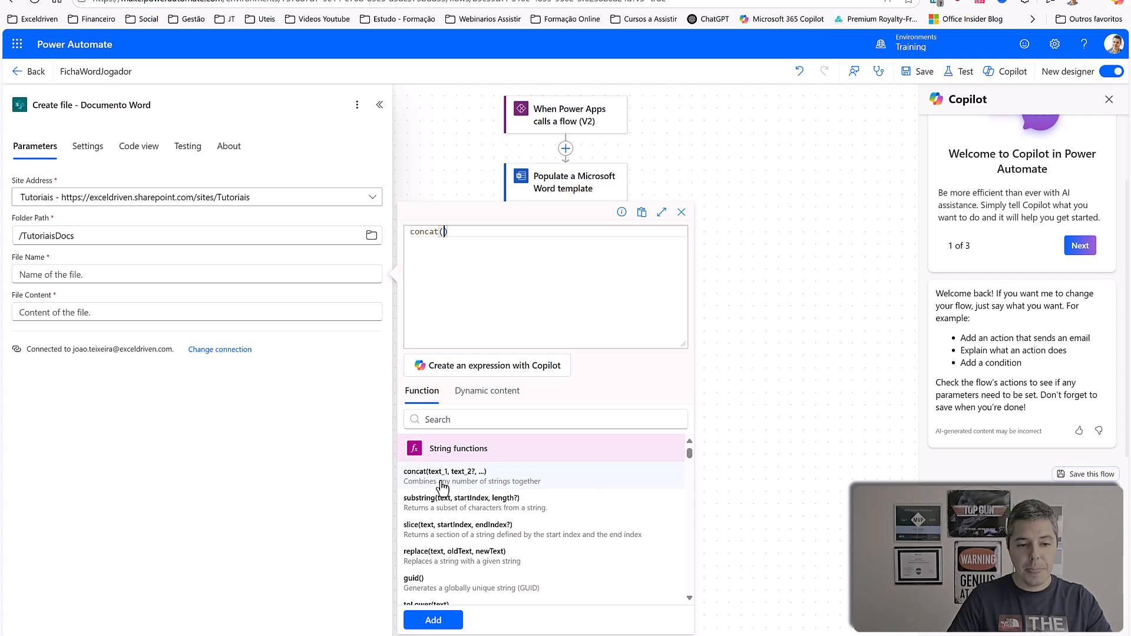
{"action": "left_click", "coordinate": [466, 391]}
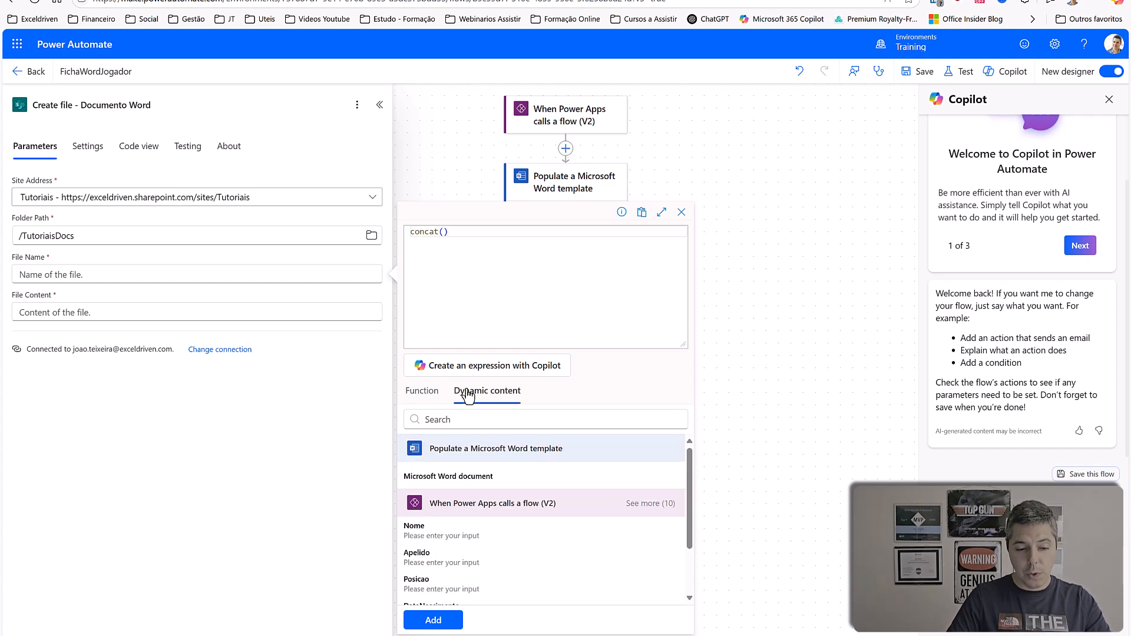
{"action": "left_click", "coordinate": [430, 535]}
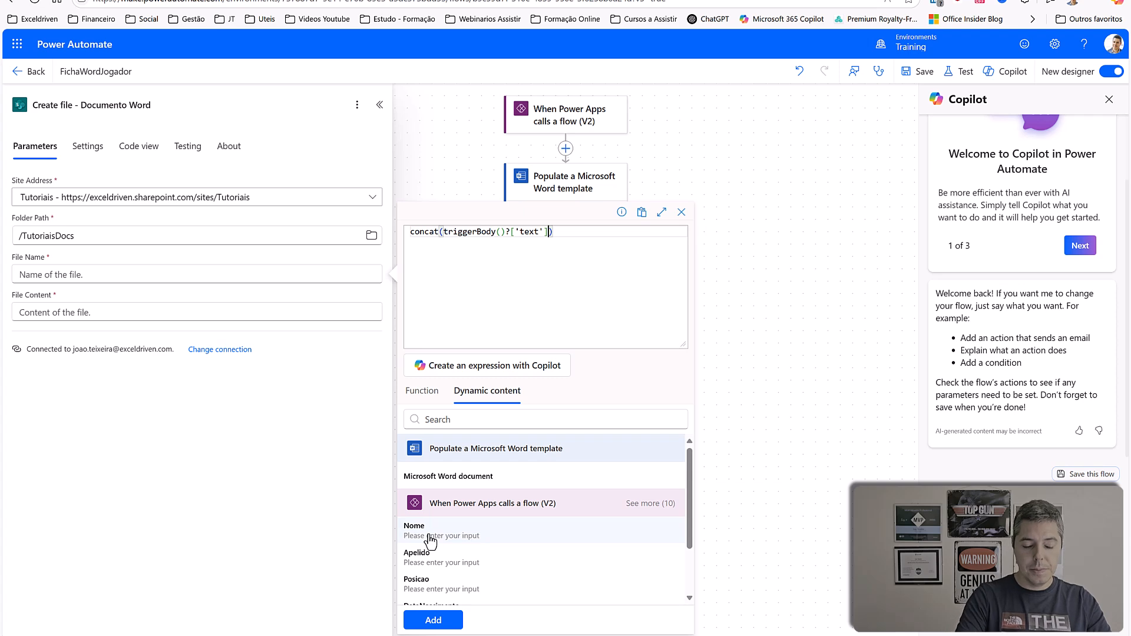
{"action": "type", "text": ",'"}
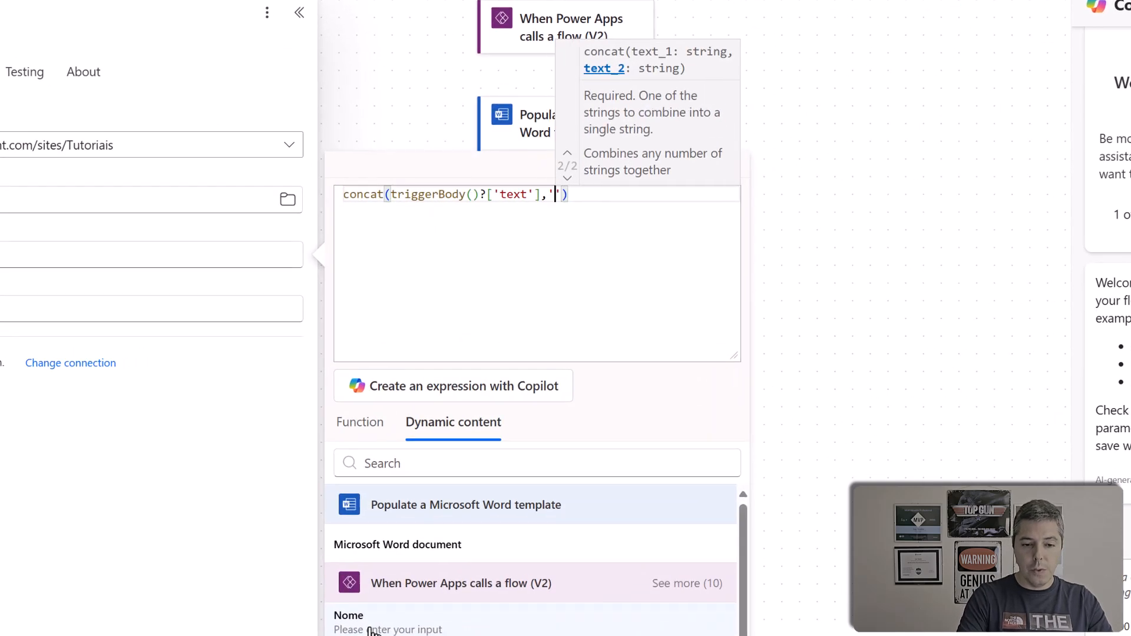
{"action": "type", "text": "_"}
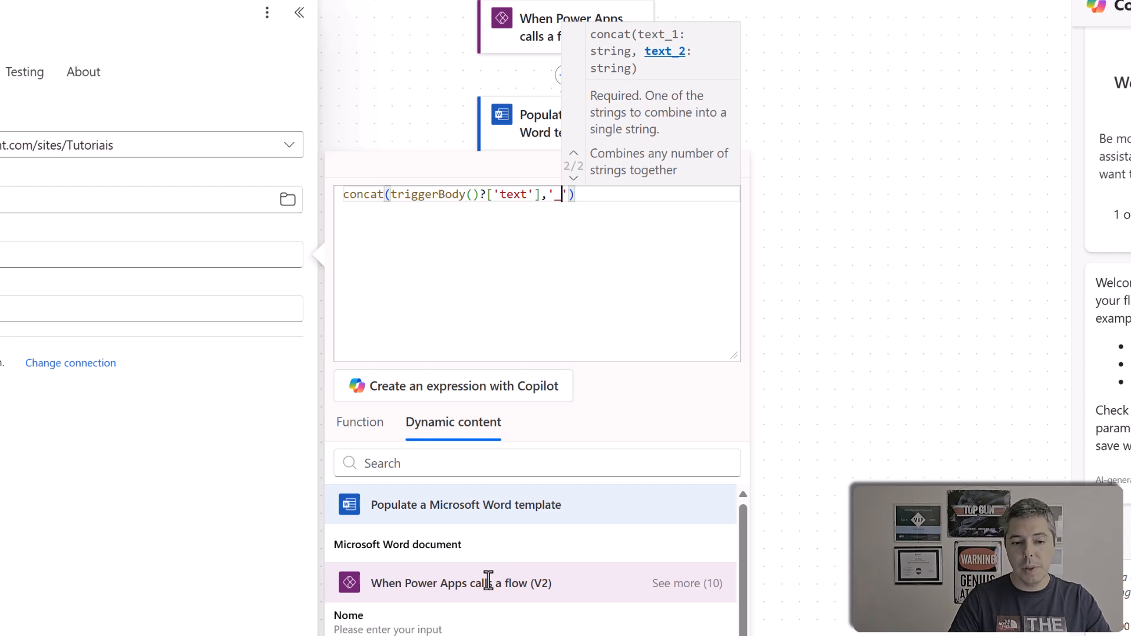
{"action": "left_click", "coordinate": [570, 193]}
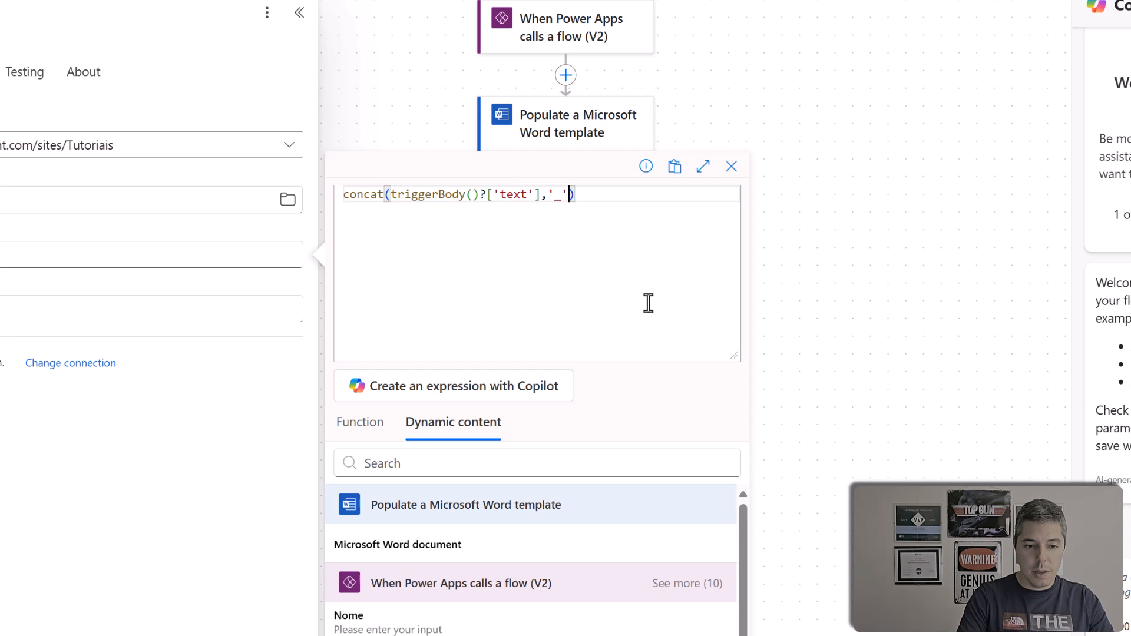
{"action": "type", "text": ","}
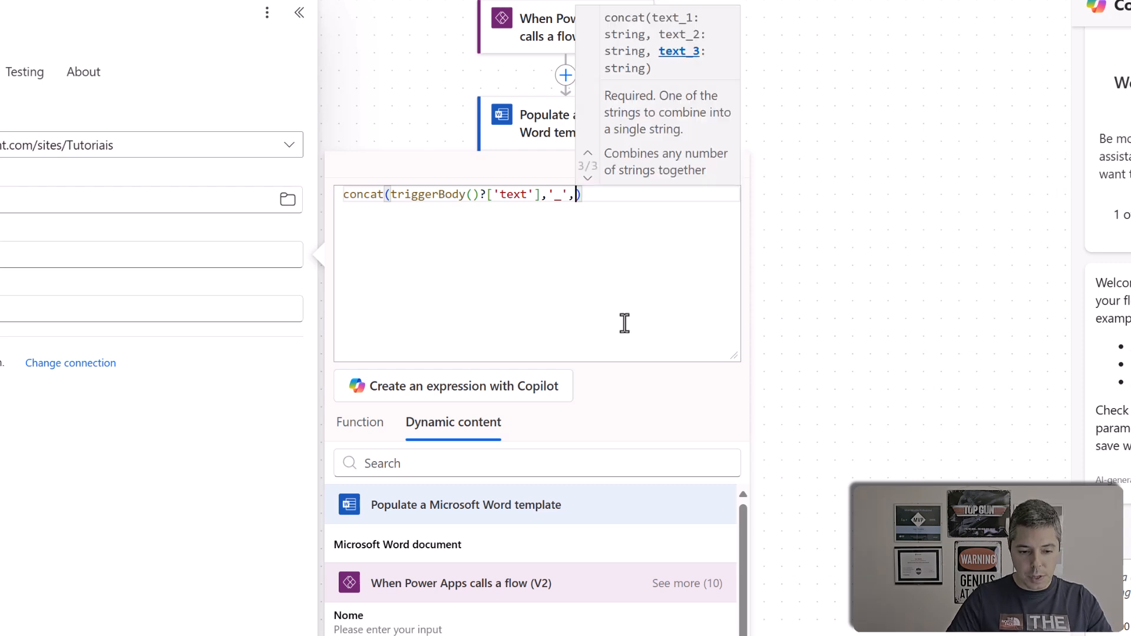
{"action": "left_click", "coordinate": [530, 635]}
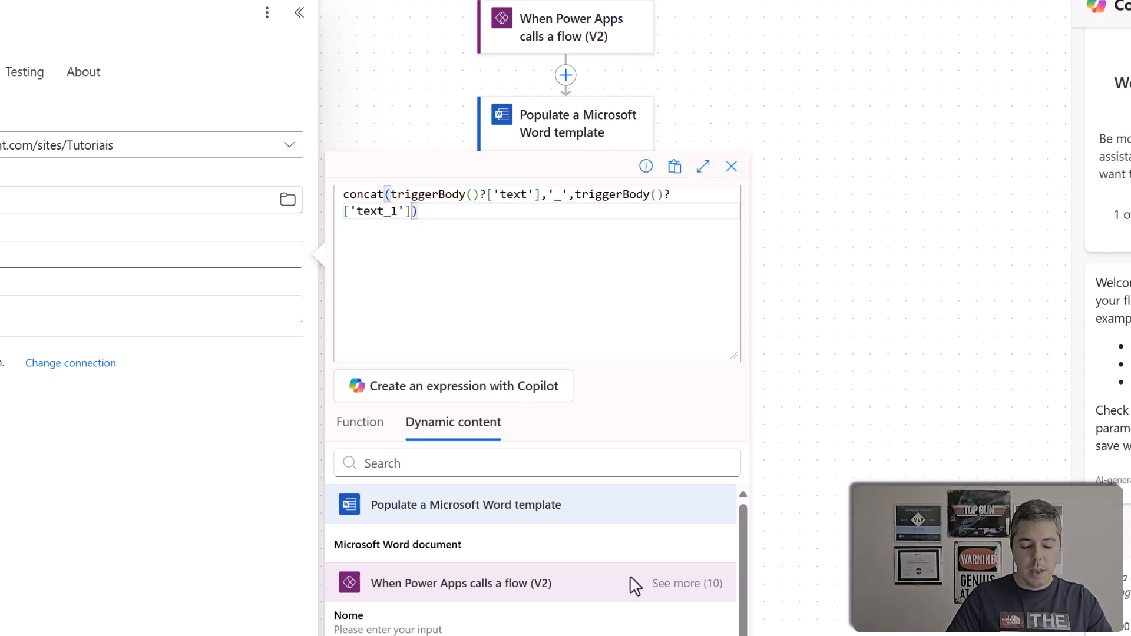
Append an underscore and utcNow() to the concat expression, insert it as the File Name and add the .docx extension.
{"action": "type", "text": ","}
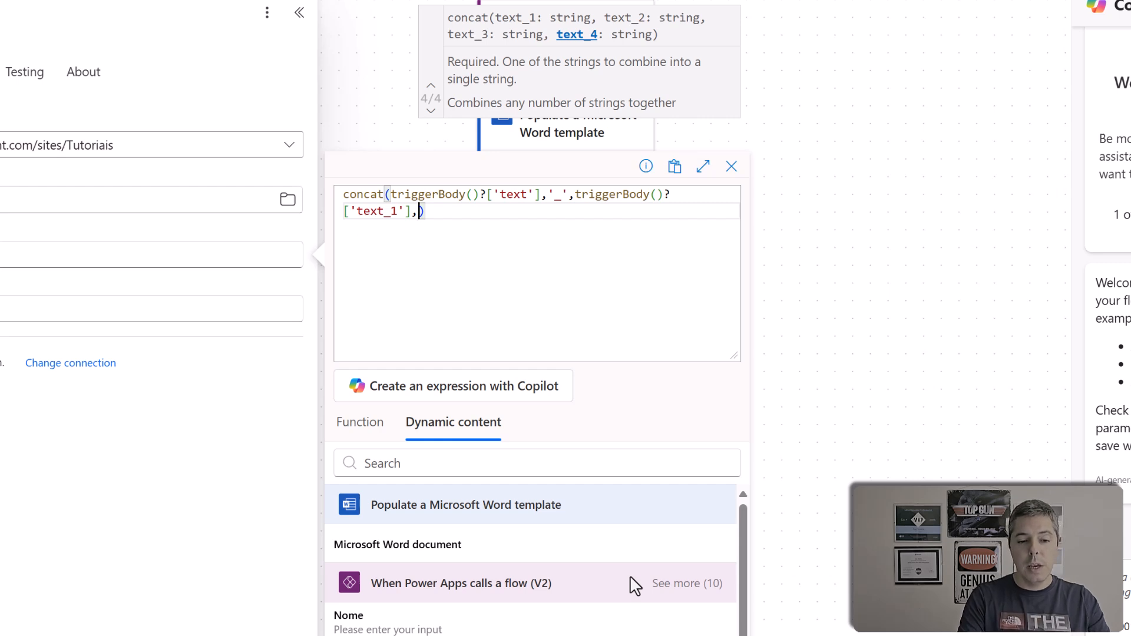
{"action": "type", "text": "Ut"}
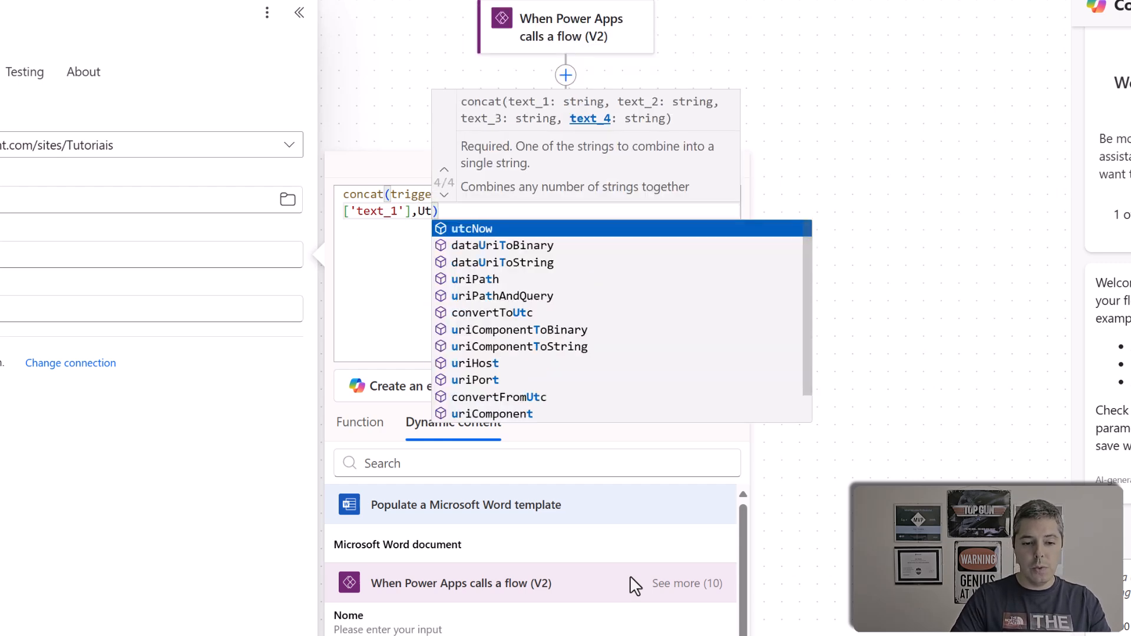
{"action": "left_click", "coordinate": [505, 231]}
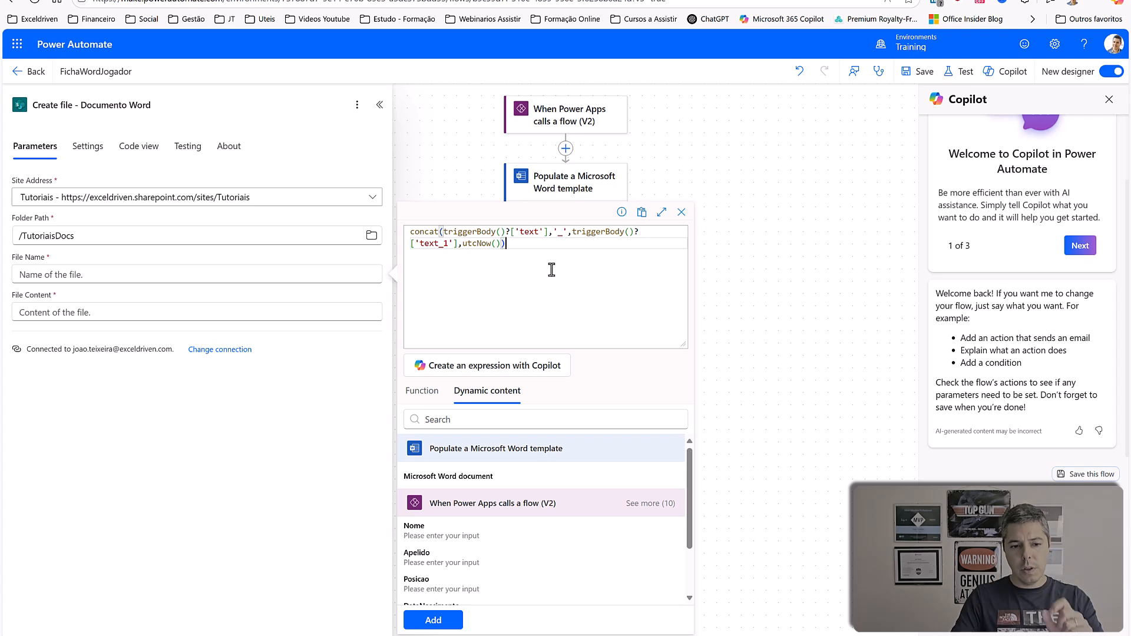
{"action": "left_click", "coordinate": [461, 243]}
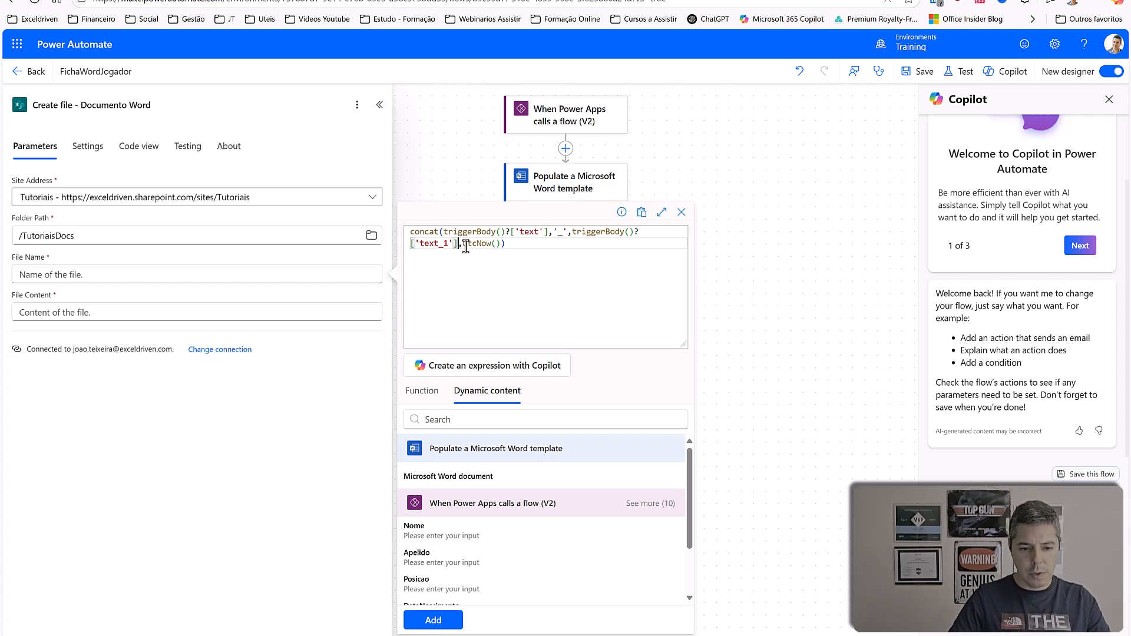
{"action": "type", "text": "'_"}
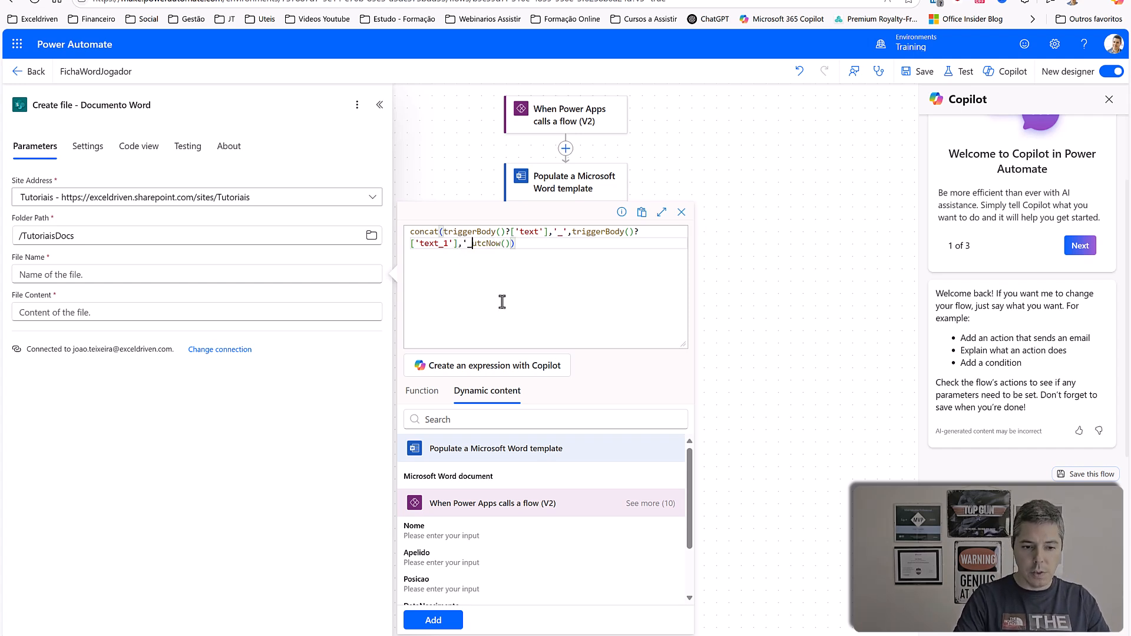
{"action": "type", "text": "',"}
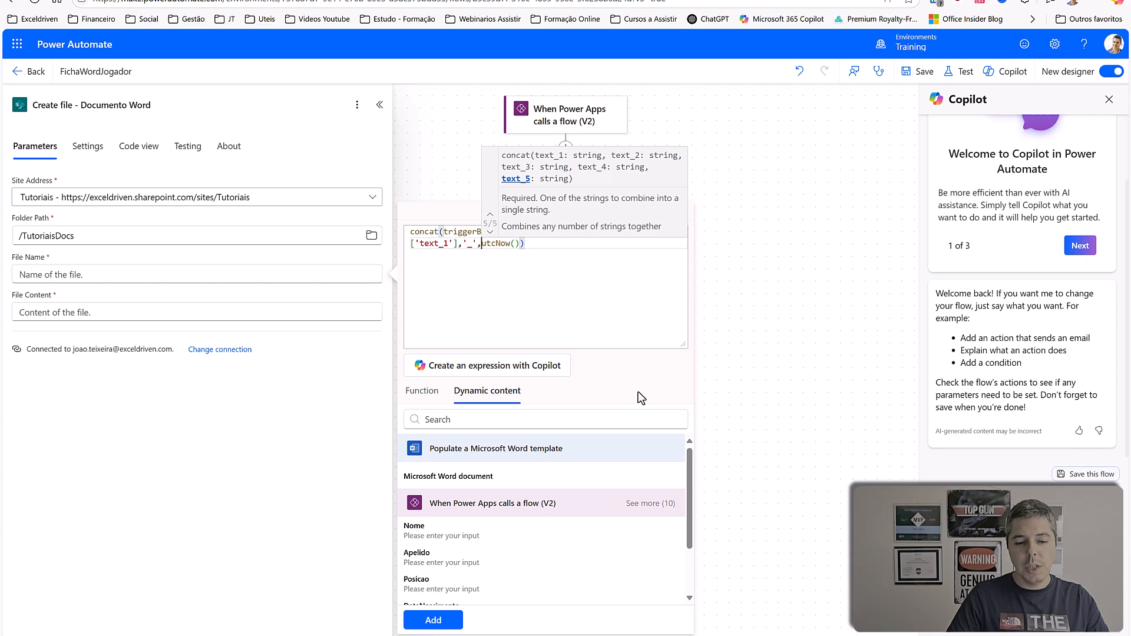
{"action": "left_click", "coordinate": [433, 620]}
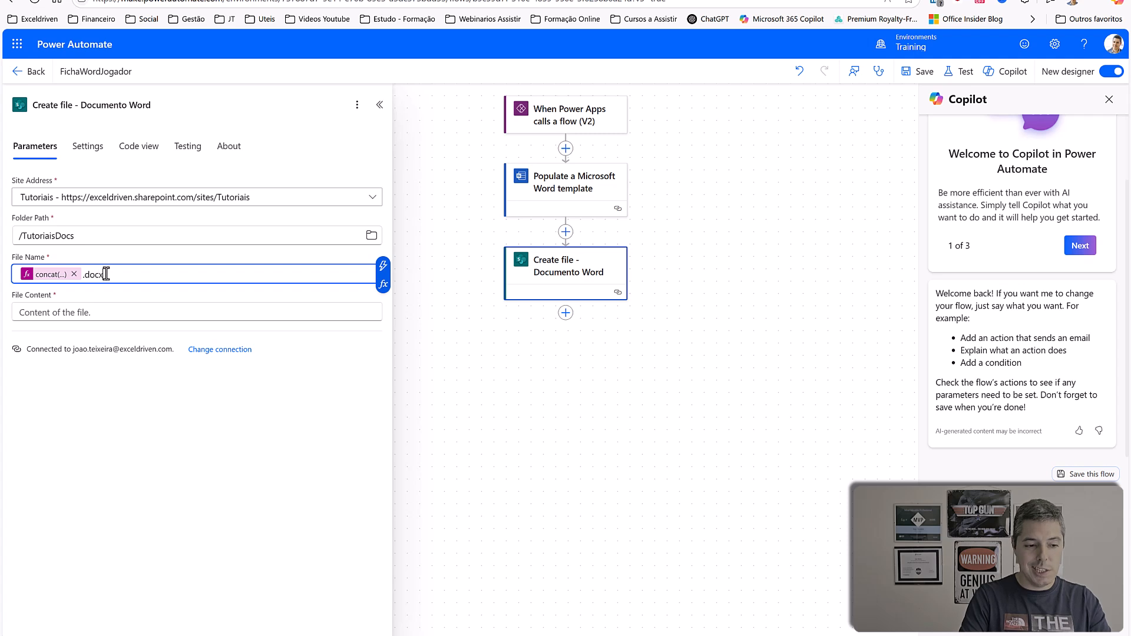
Set the File Content to the Word template action's Microsoft Word document output, close the action's settings and save the flow.
{"action": "left_click", "coordinate": [83, 315]}
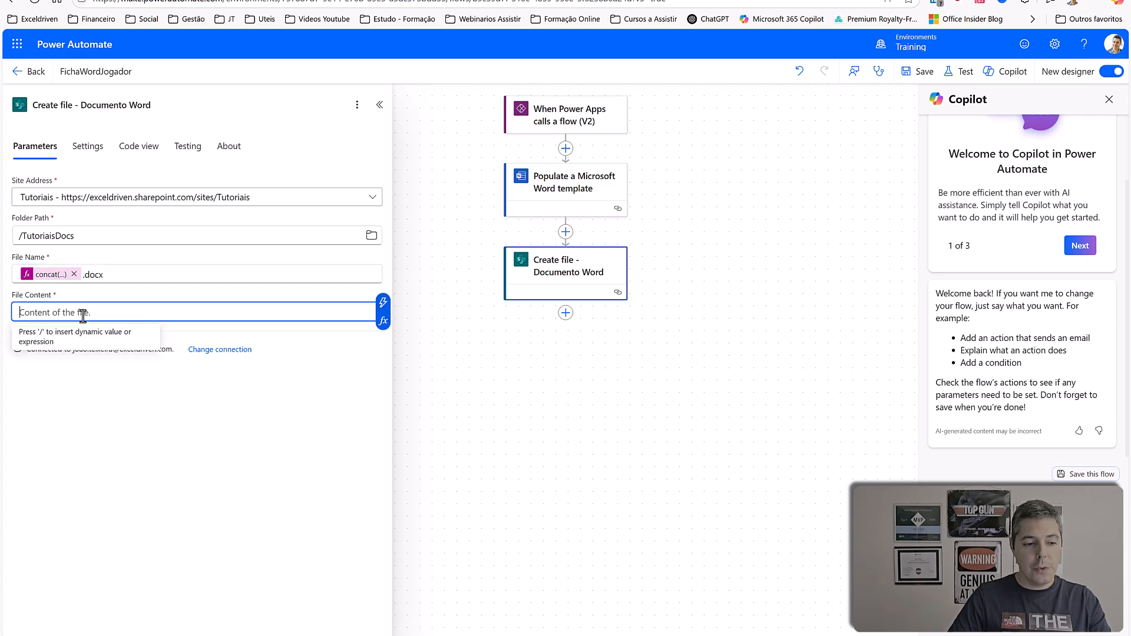
{"action": "left_click", "coordinate": [383, 304]}
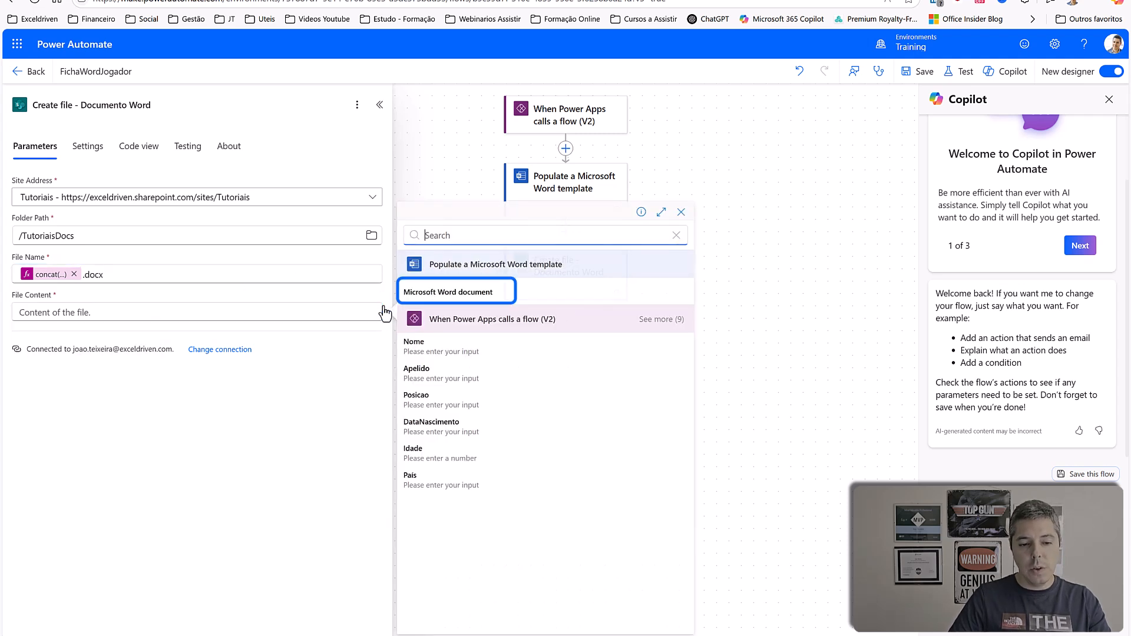
{"action": "left_click", "coordinate": [443, 292]}
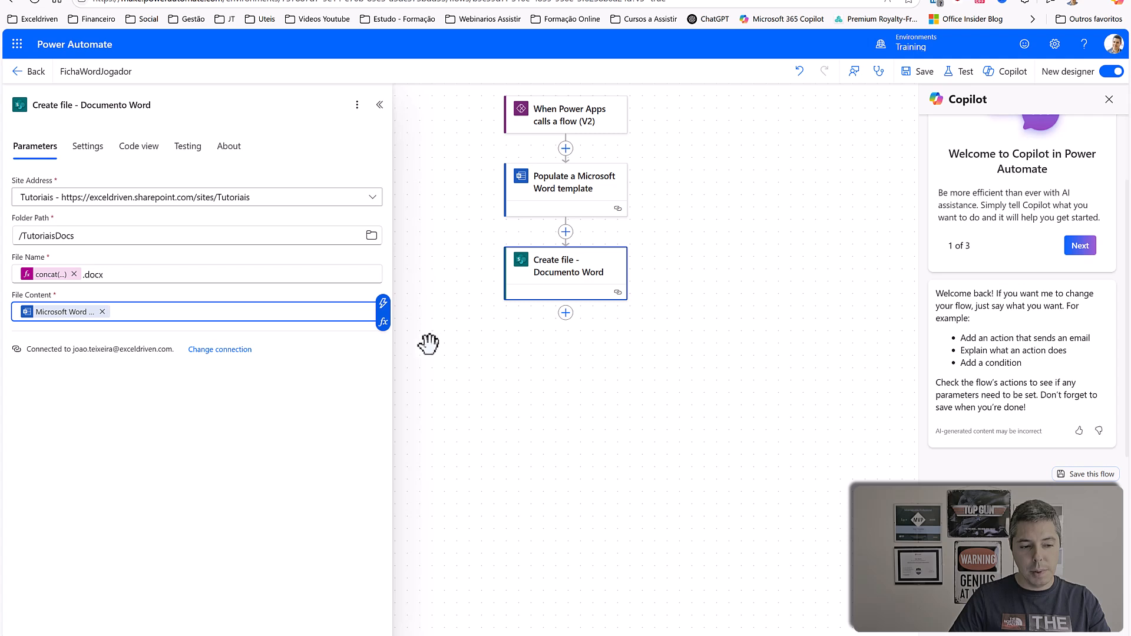
{"action": "left_click", "coordinate": [478, 405]}
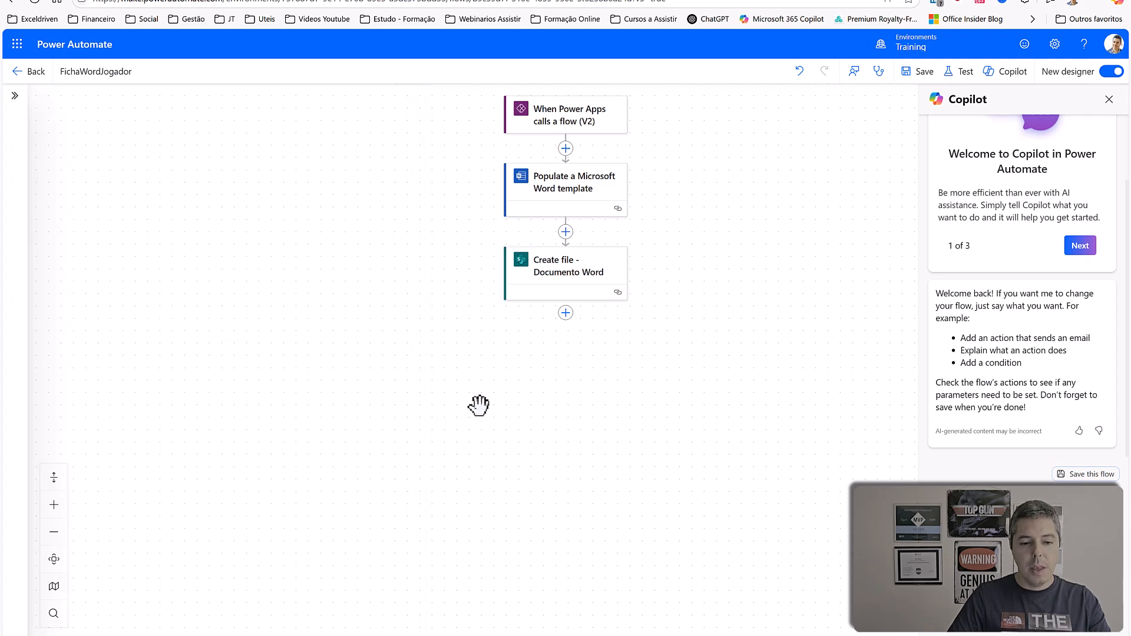
{"action": "left_click", "coordinate": [923, 73]}
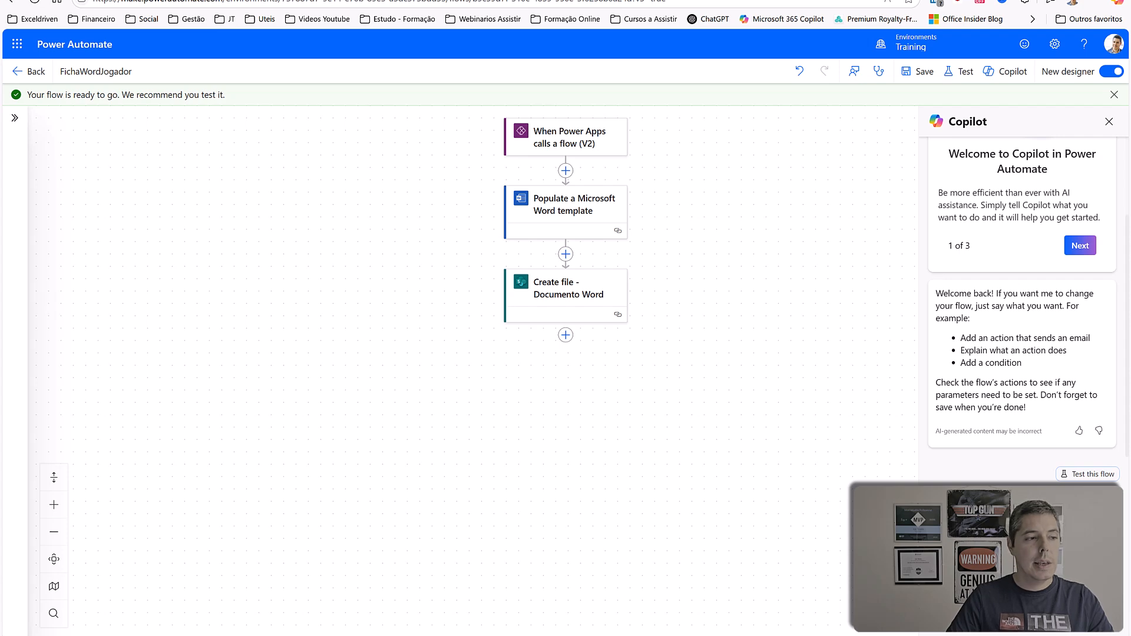
Switch to the 0025_WordDocument app in Power Apps and add the existing FichaWordJogador flow to it.
{"action": "key", "text": "ctrl+Tab"}
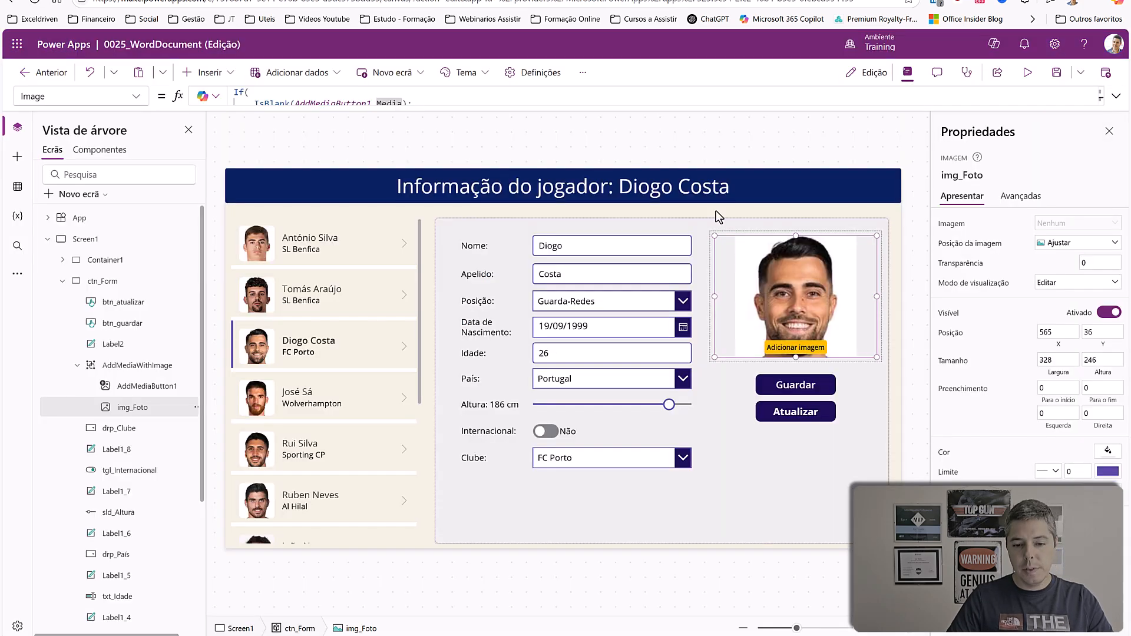
{"action": "left_click", "coordinate": [811, 462]}
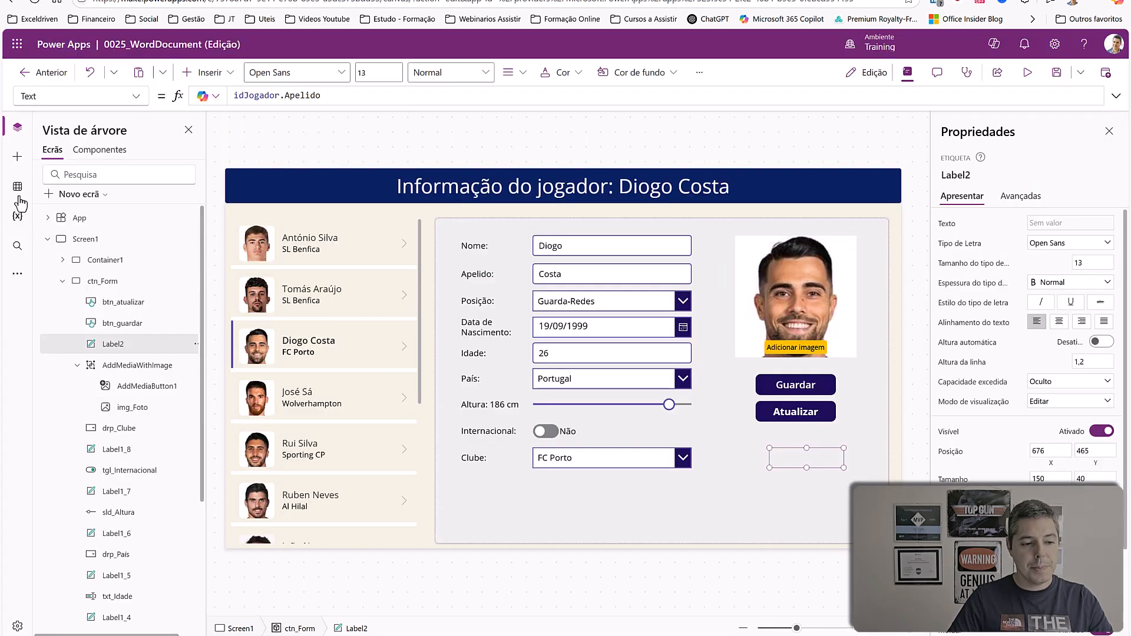
{"action": "left_click", "coordinate": [18, 277]}
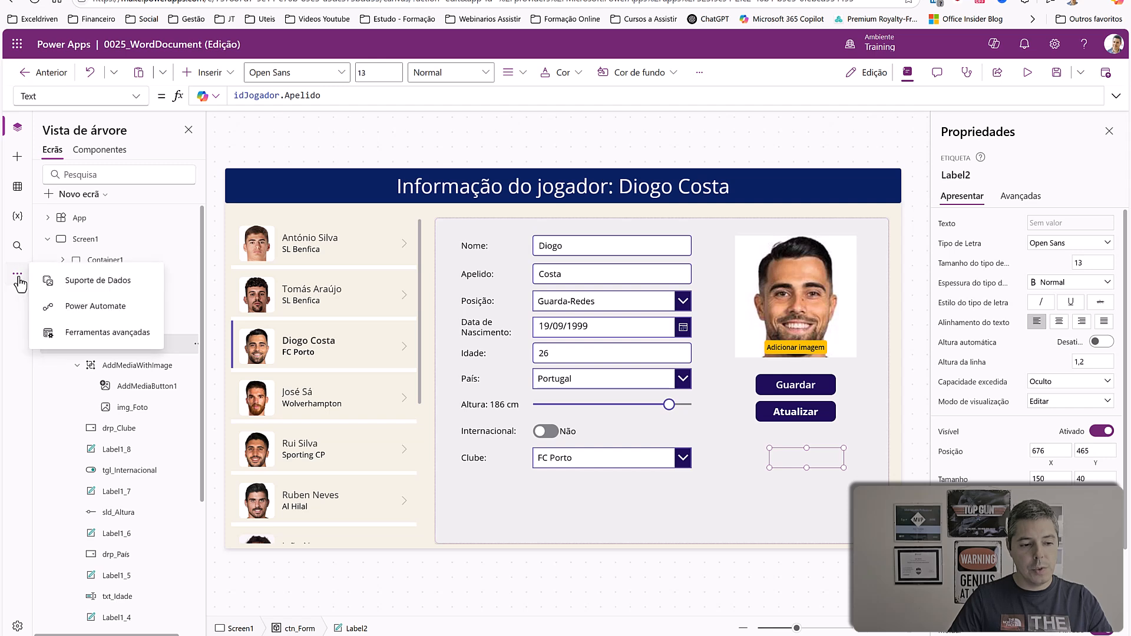
{"action": "left_click", "coordinate": [86, 308]}
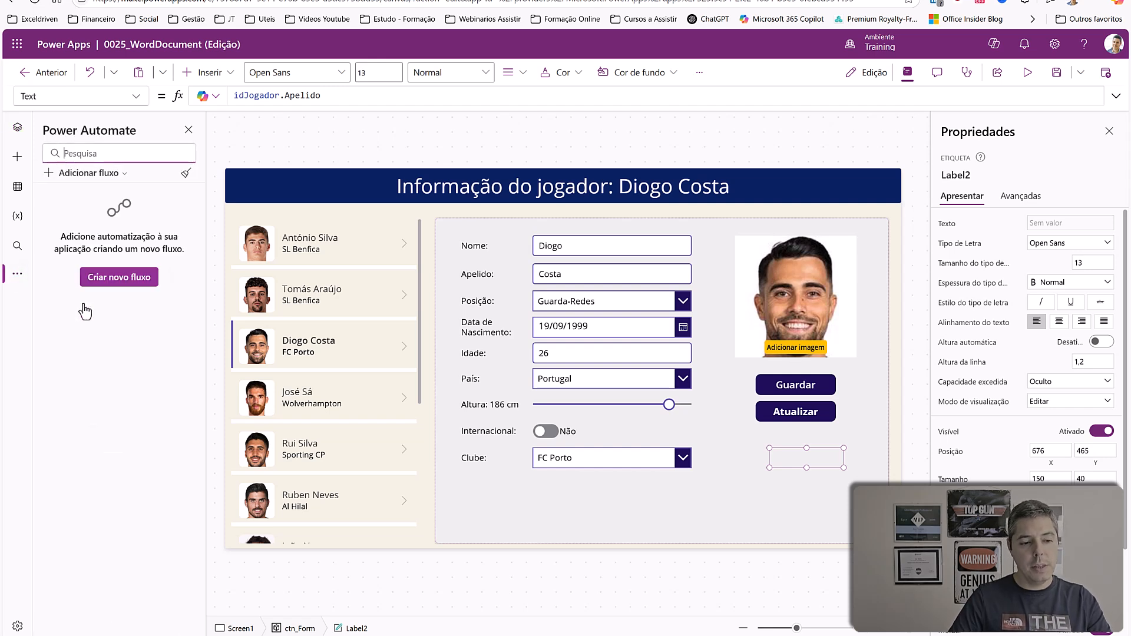
{"action": "left_click", "coordinate": [107, 175]}
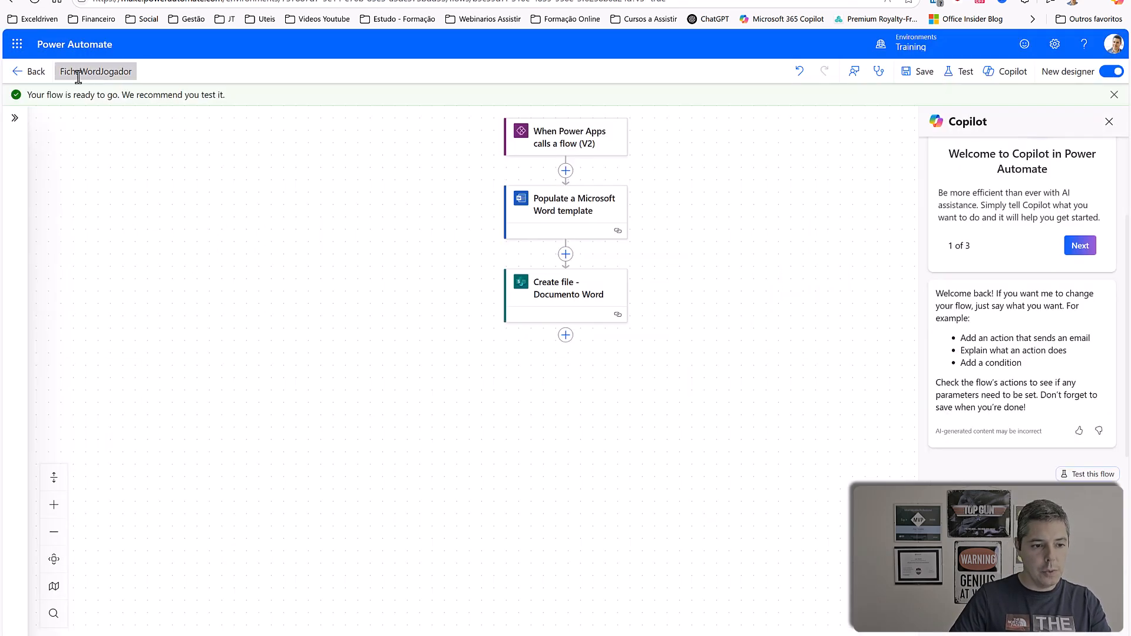
{"action": "double_click", "coordinate": [78, 75]}
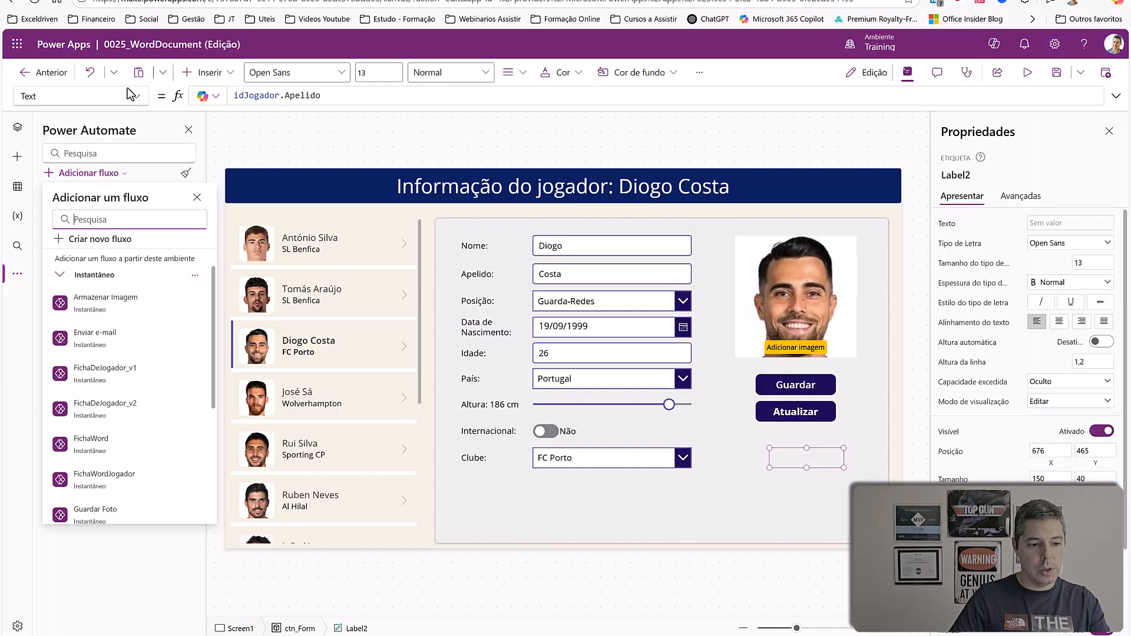
{"action": "type", "text": "FichaWordJogador"}
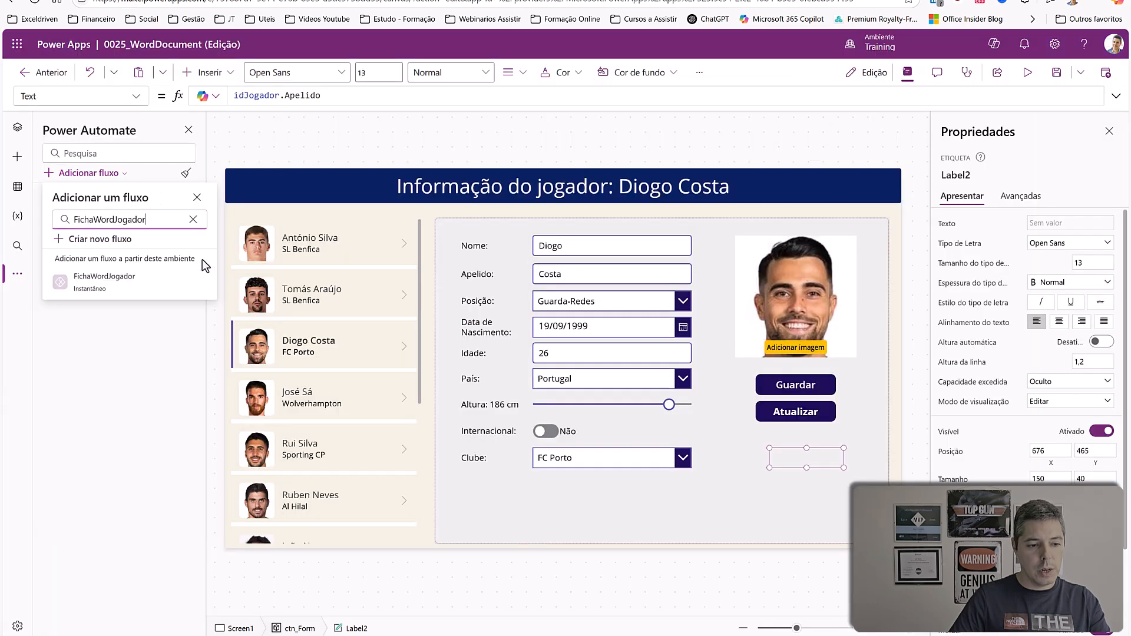
{"action": "left_click", "coordinate": [115, 278]}
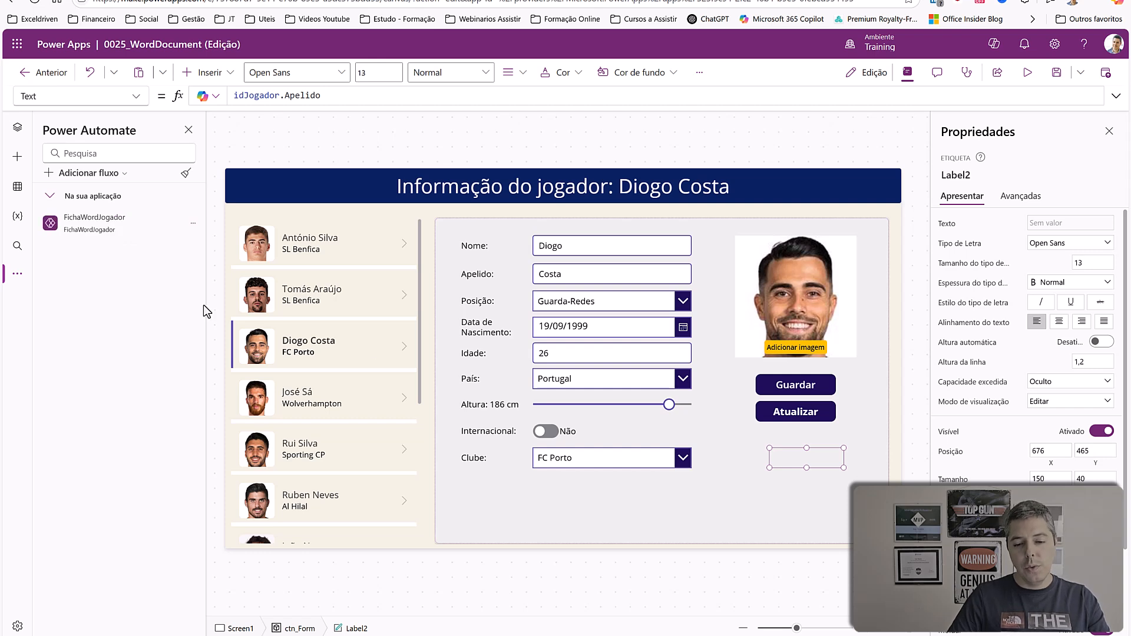
Show the app's control tree, expand Container1 and delete the empty label Label2 from the player form container.
{"action": "left_click", "coordinate": [766, 478]}
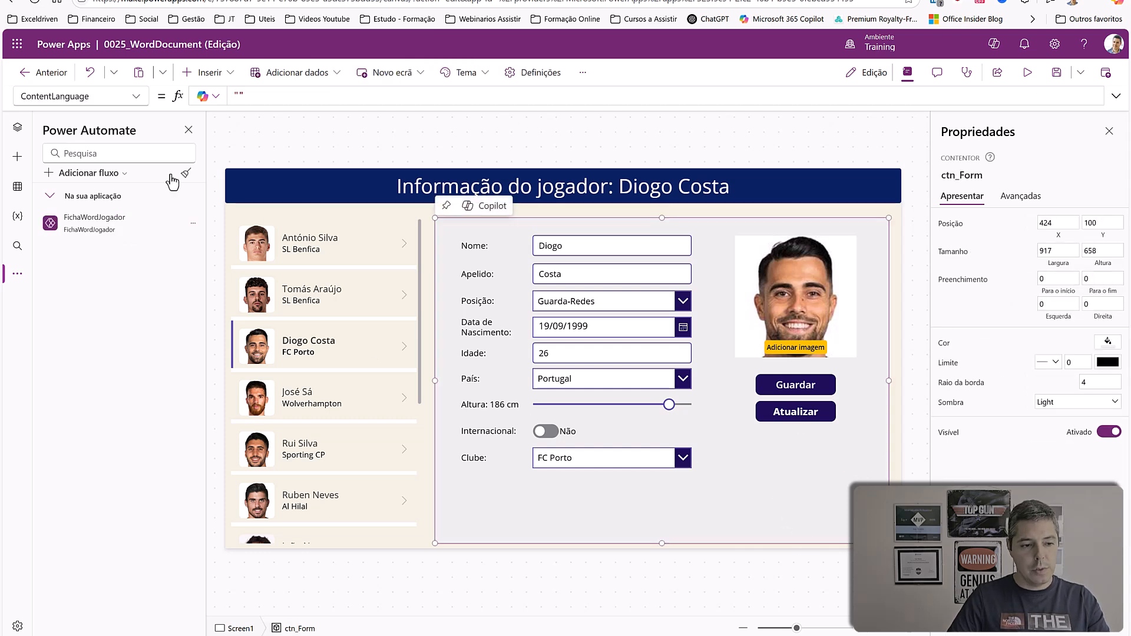
{"action": "left_click", "coordinate": [17, 127]}
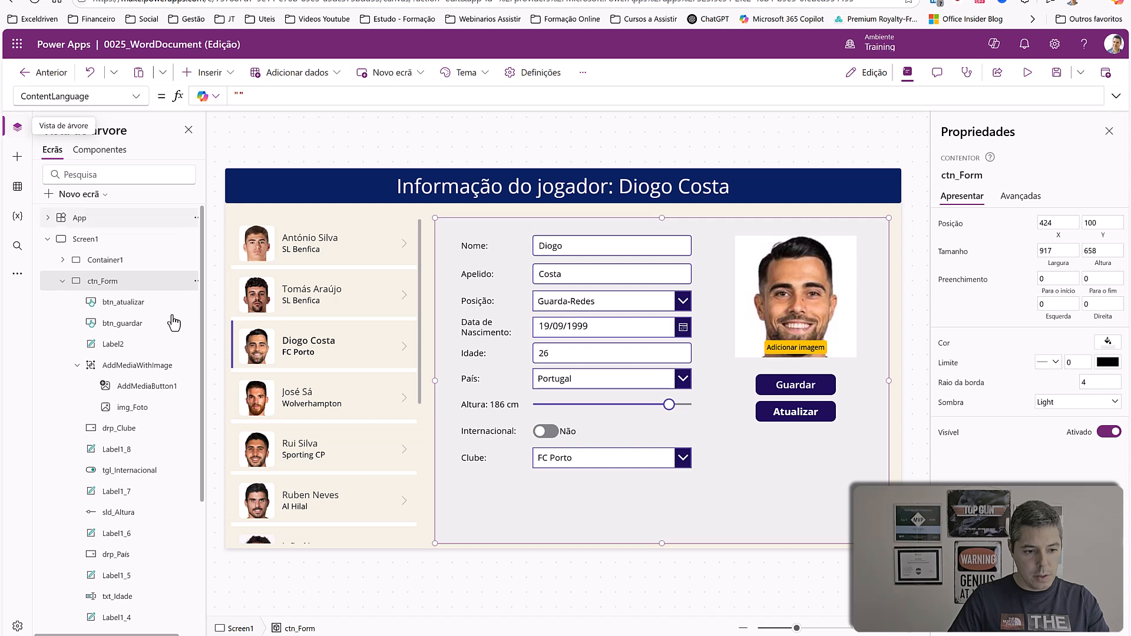
{"action": "left_click", "coordinate": [63, 259]}
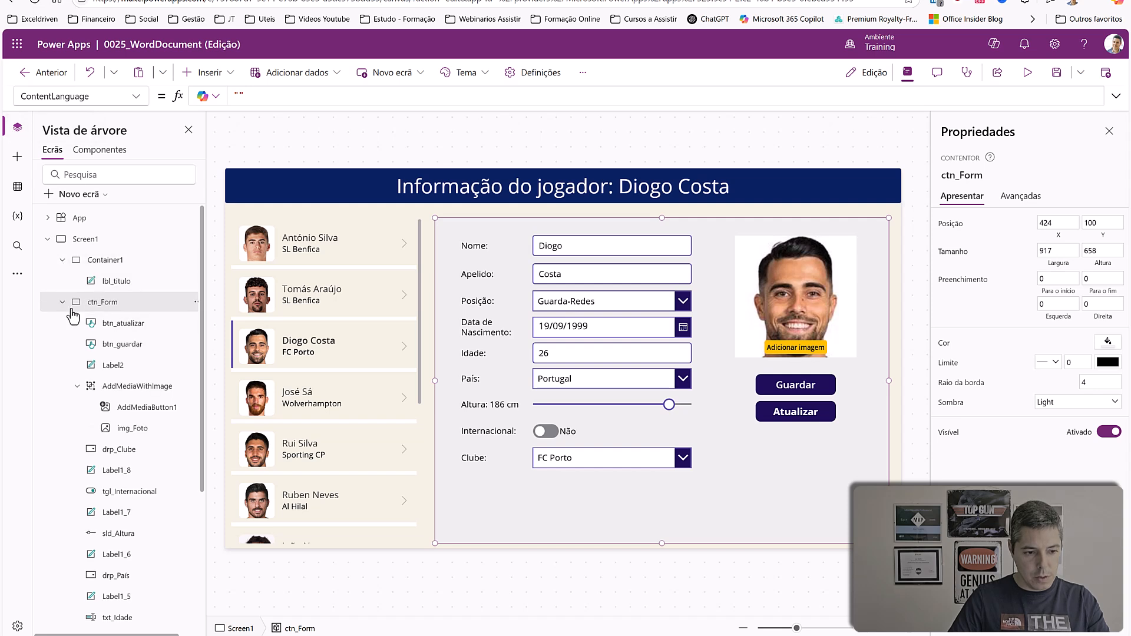
{"action": "scroll", "coordinate": [134, 377], "scroll_direction": "down", "scroll_amount": 3}
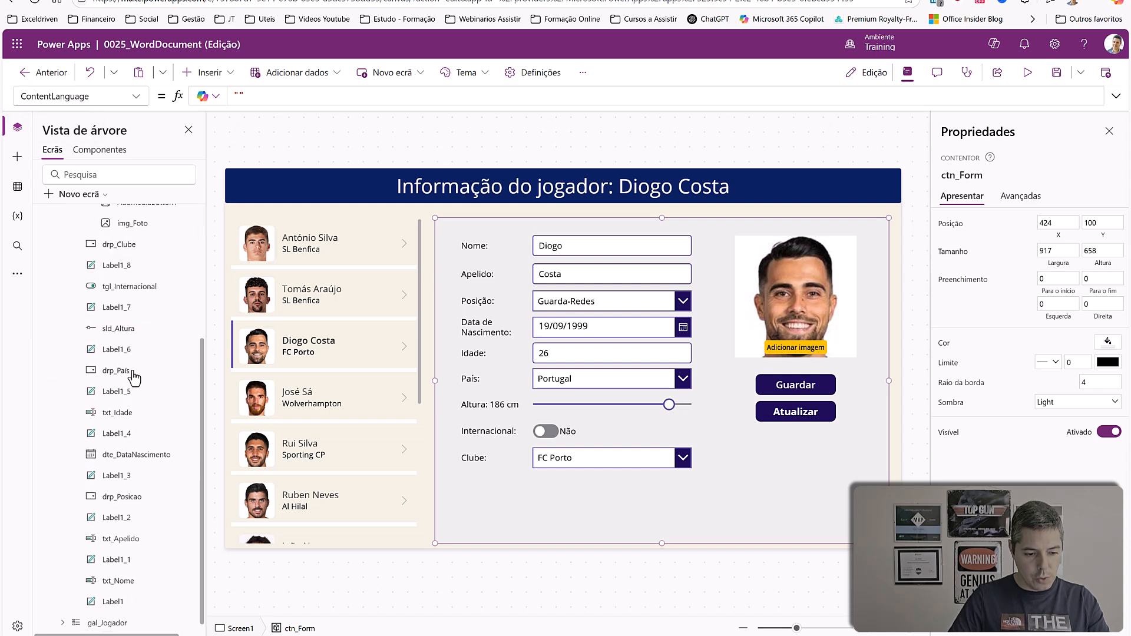
{"action": "scroll", "coordinate": [135, 377], "scroll_direction": "up", "scroll_amount": 3}
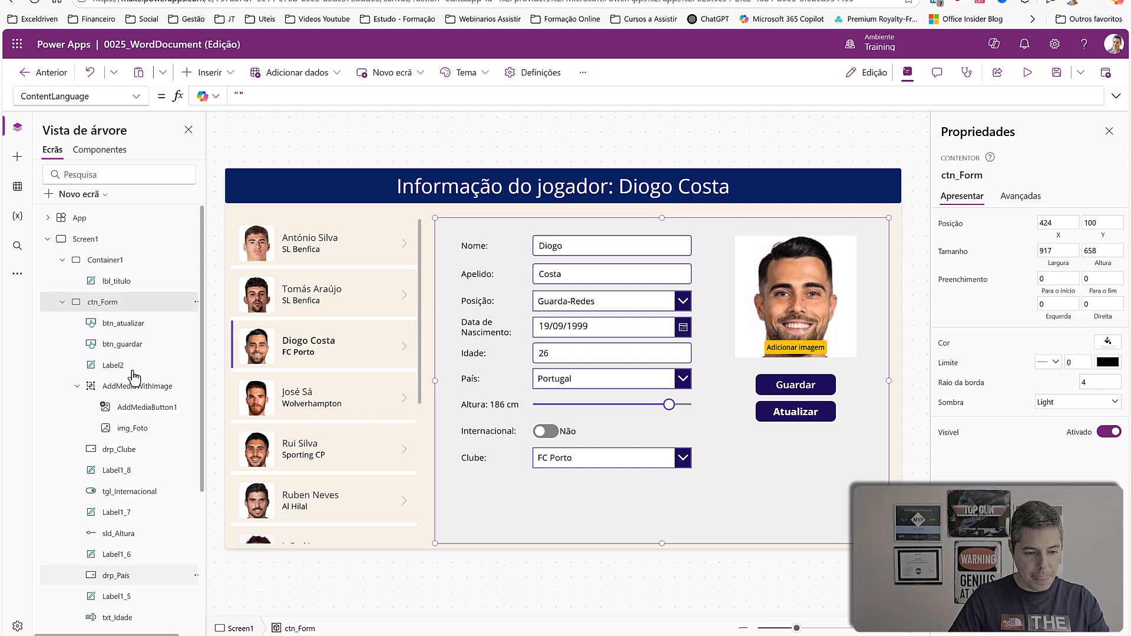
{"action": "left_click", "coordinate": [824, 449]}
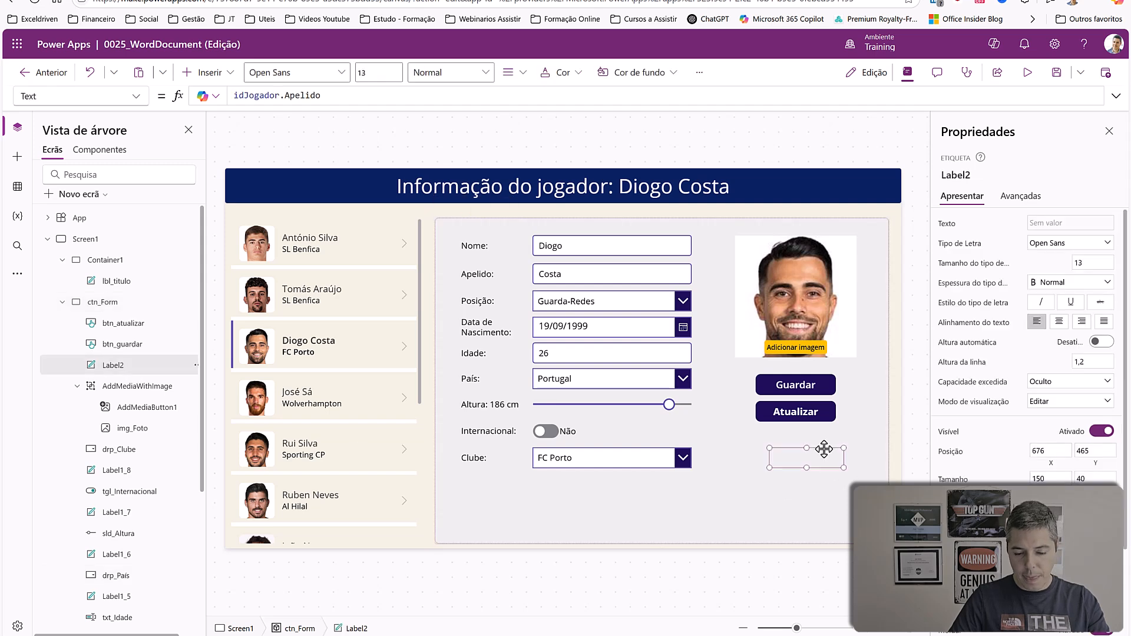
{"action": "key", "text": "Delete"}
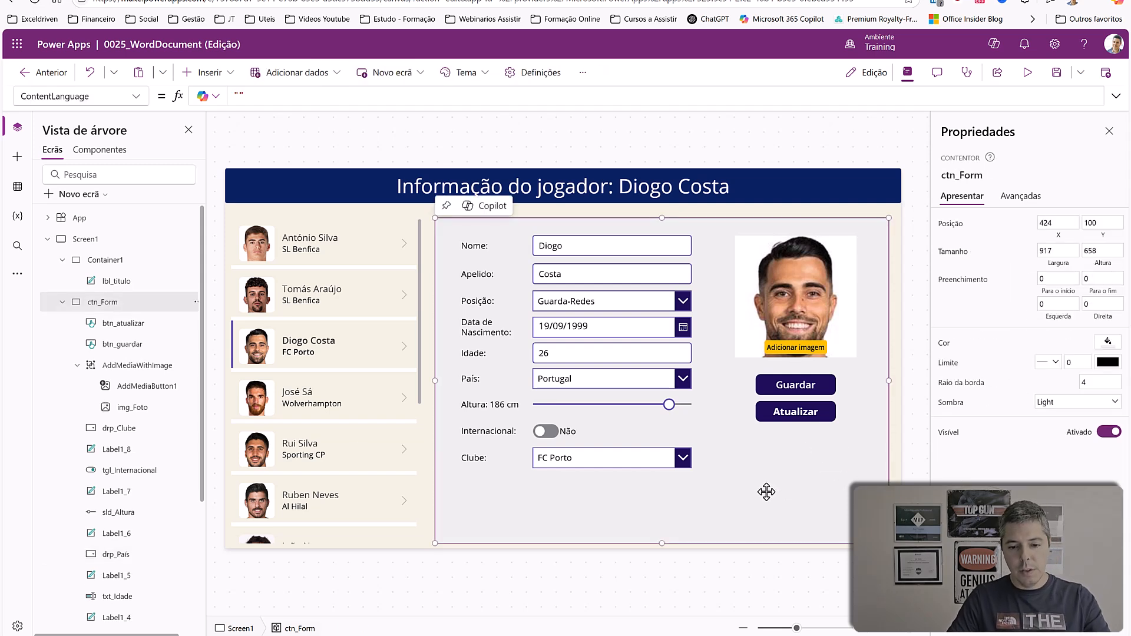
Insert a button below Atualizar in ctn_Form, at about X 649, Y 425, and set its text to Ficha.
{"action": "left_click", "coordinate": [200, 73]}
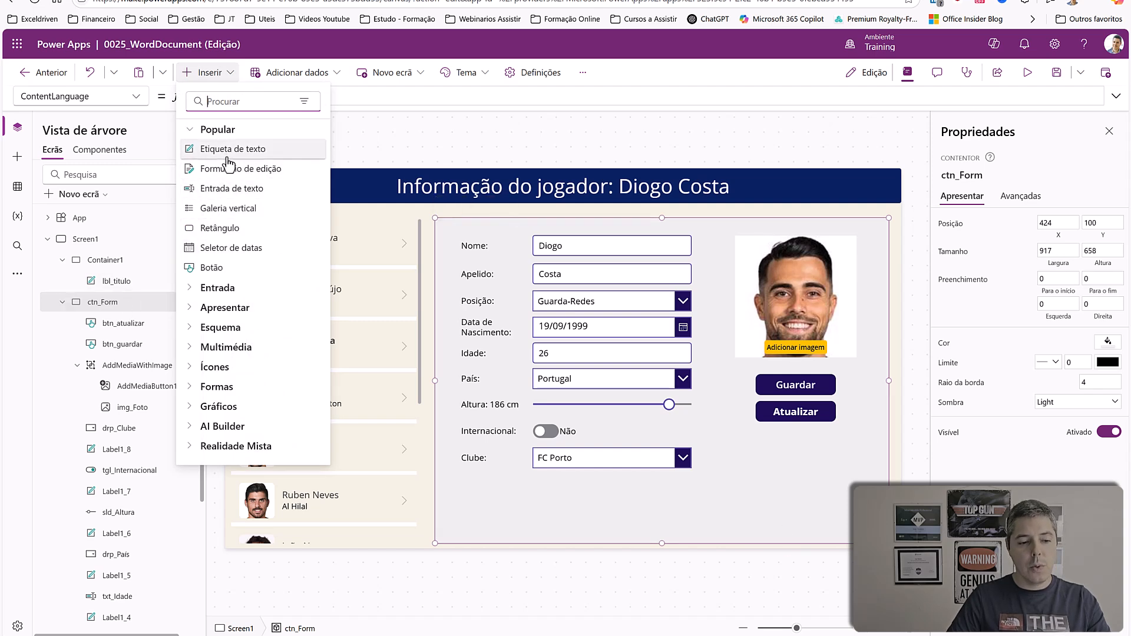
{"action": "left_click", "coordinate": [217, 274]}
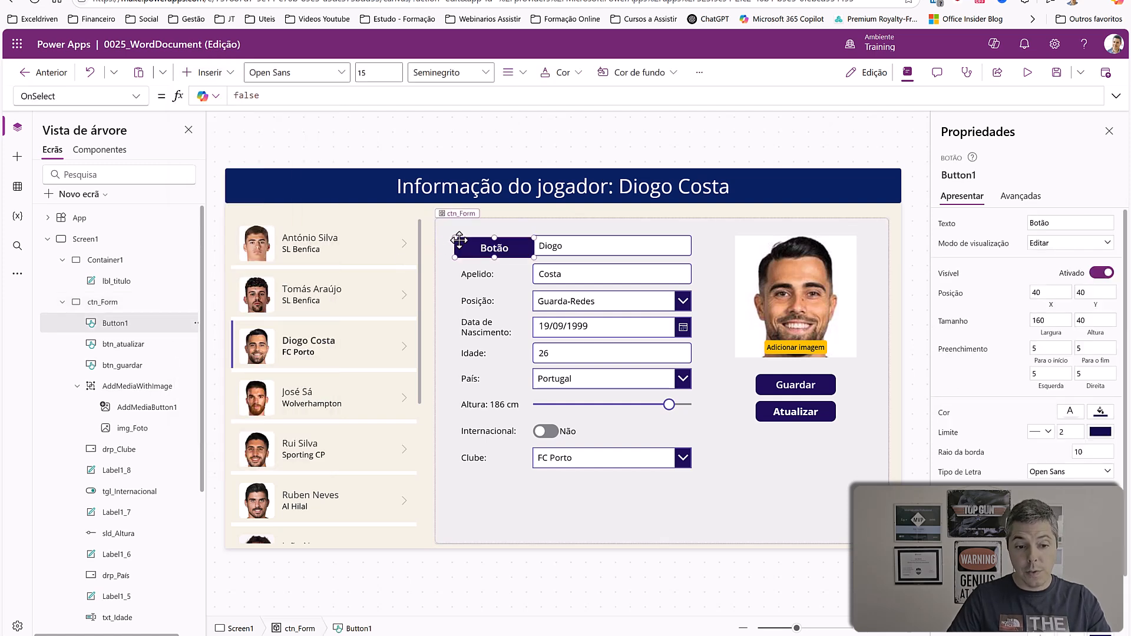
{"action": "left_click_drag", "start_coordinate": [460, 239], "coordinate": [763, 437]}
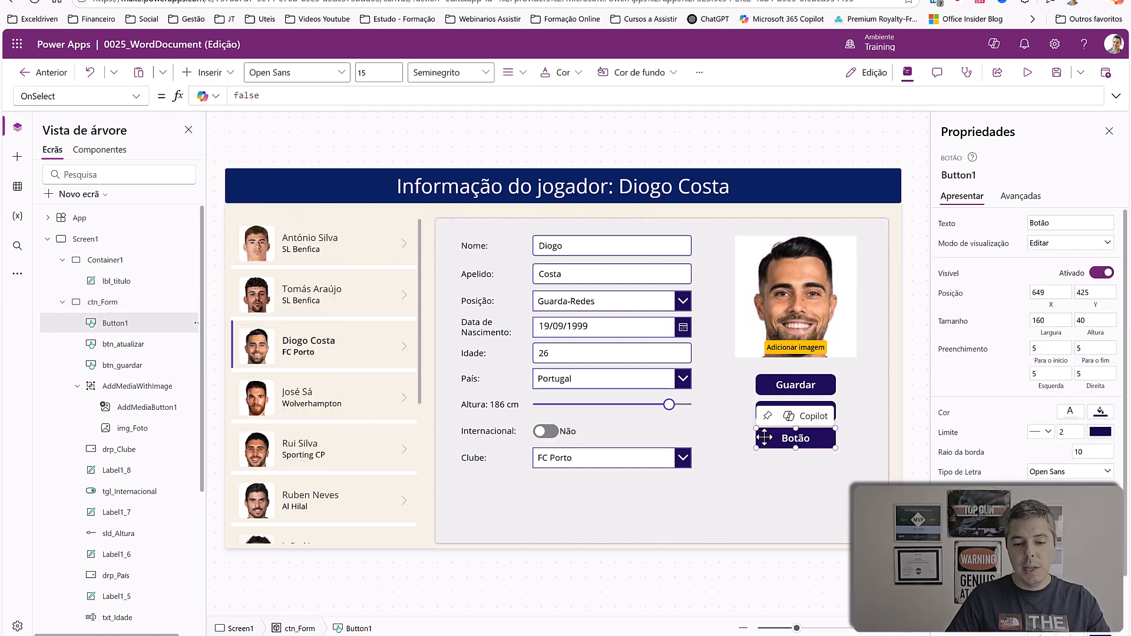
{"action": "left_click", "coordinate": [1054, 222]}
{"action": "double_click", "coordinate": [1053, 221]}
{"action": "type", "text": "Ficha"}
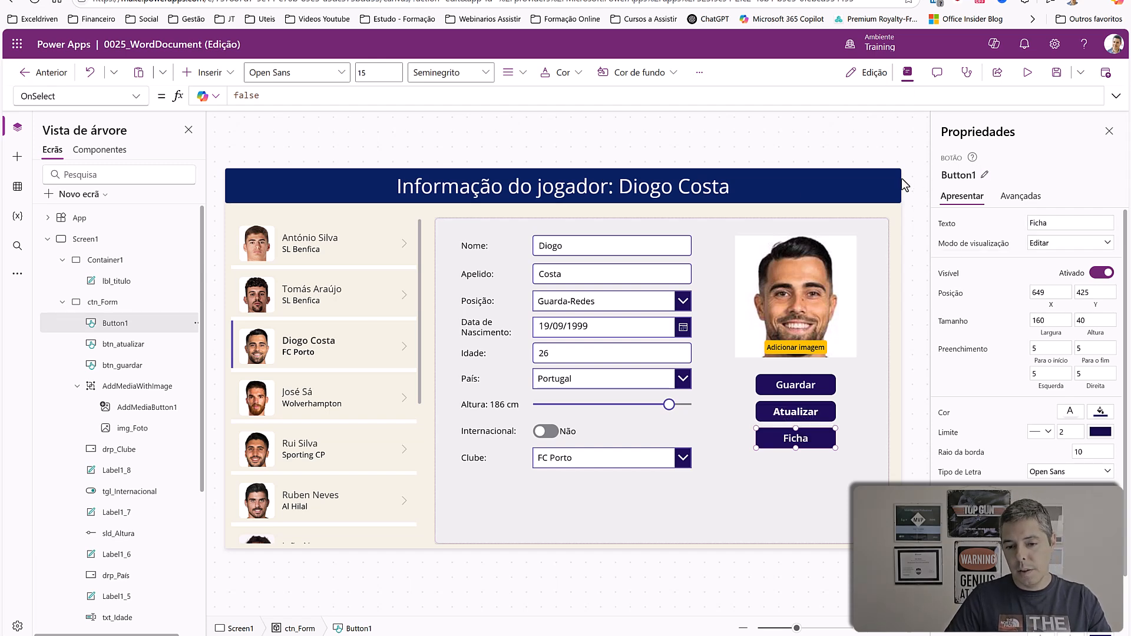
Rename the new Ficha button control to btn_Ficha.
{"action": "left_click", "coordinate": [951, 175]}
{"action": "type", "text": "b"}
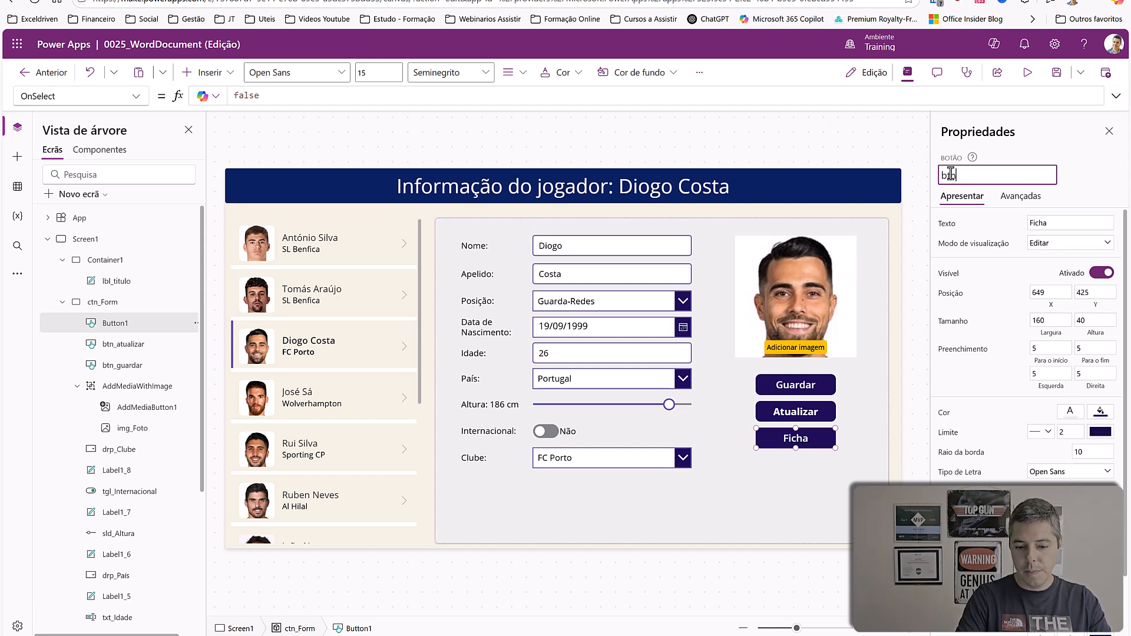
{"action": "type", "text": "tn_Ficha"}
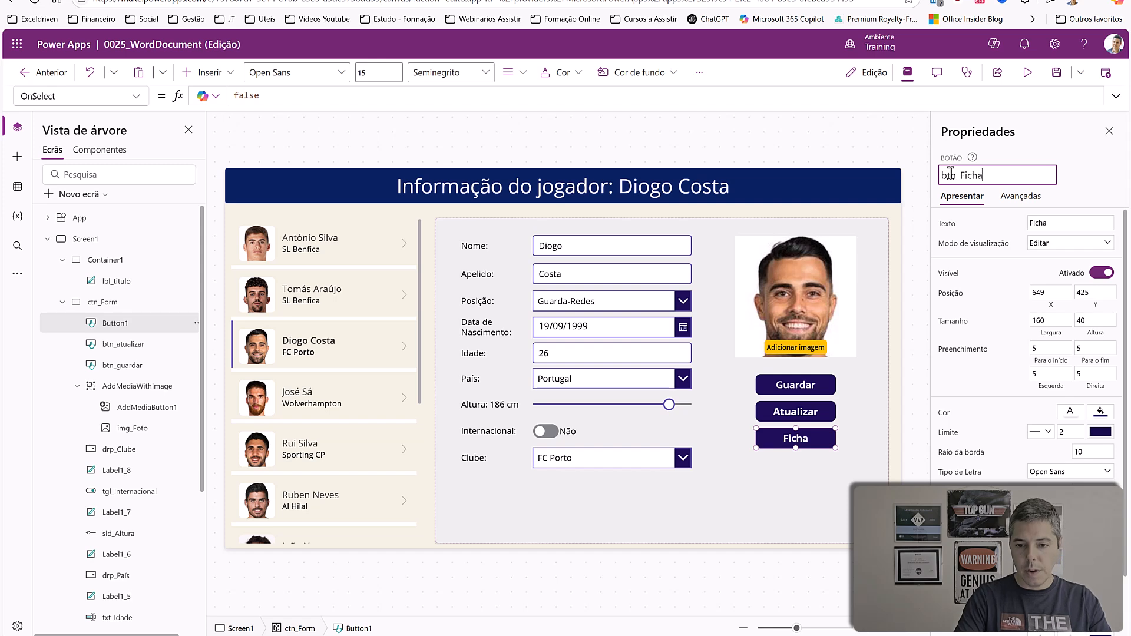
{"action": "key", "text": "Return"}
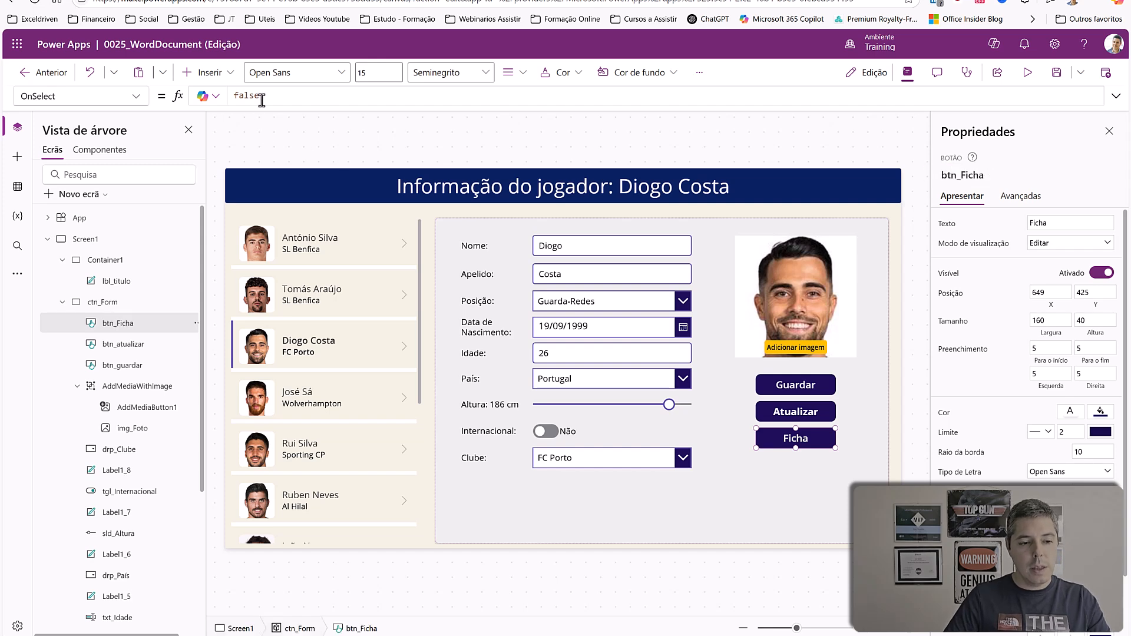
Replace the OnSelect formula of btn_Ficha with an opening FichaWordJogador.Run( call and enlarge the formula area.
{"action": "left_click_drag", "start_coordinate": [261, 99], "coordinate": [53, 83]}
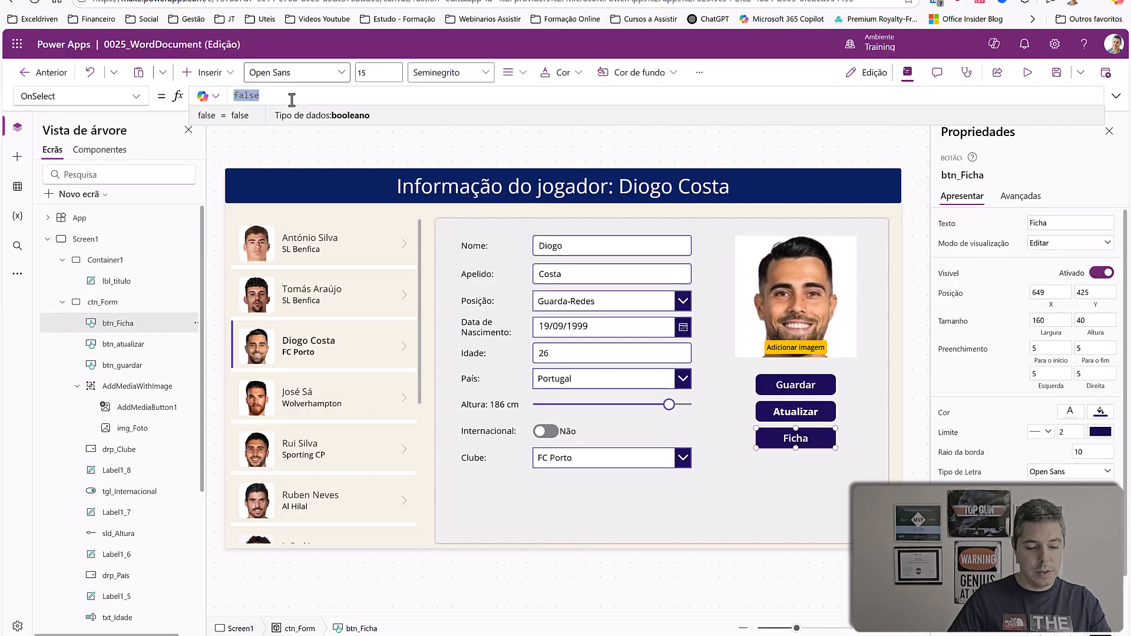
{"action": "type", "text": "Fic"}
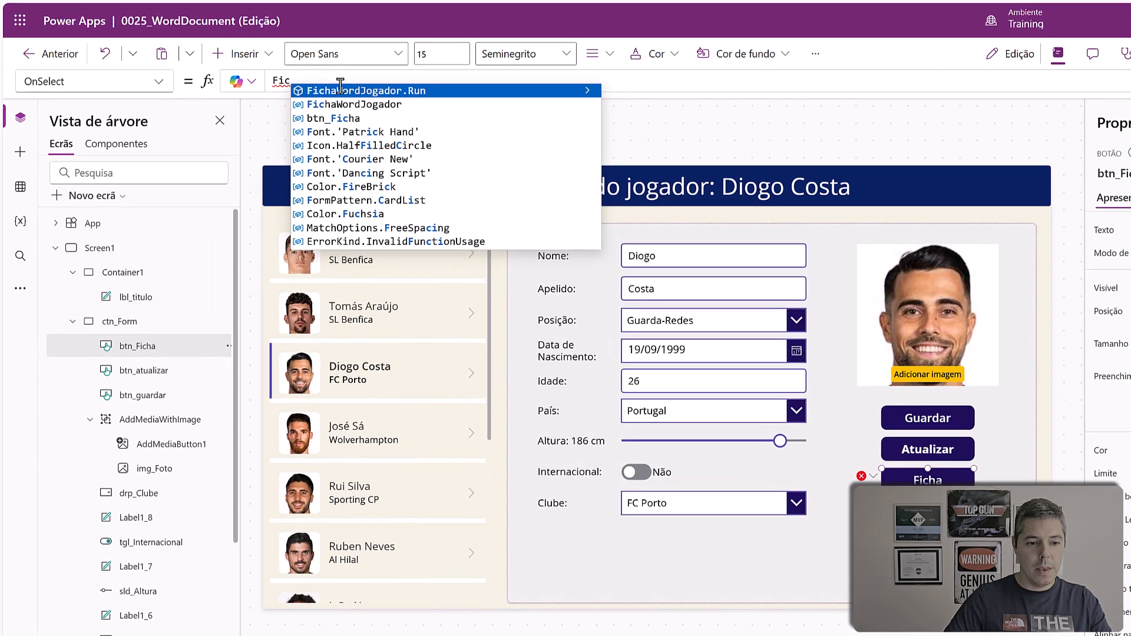
{"action": "left_click", "coordinate": [427, 94]}
{"action": "type", "text": "("}
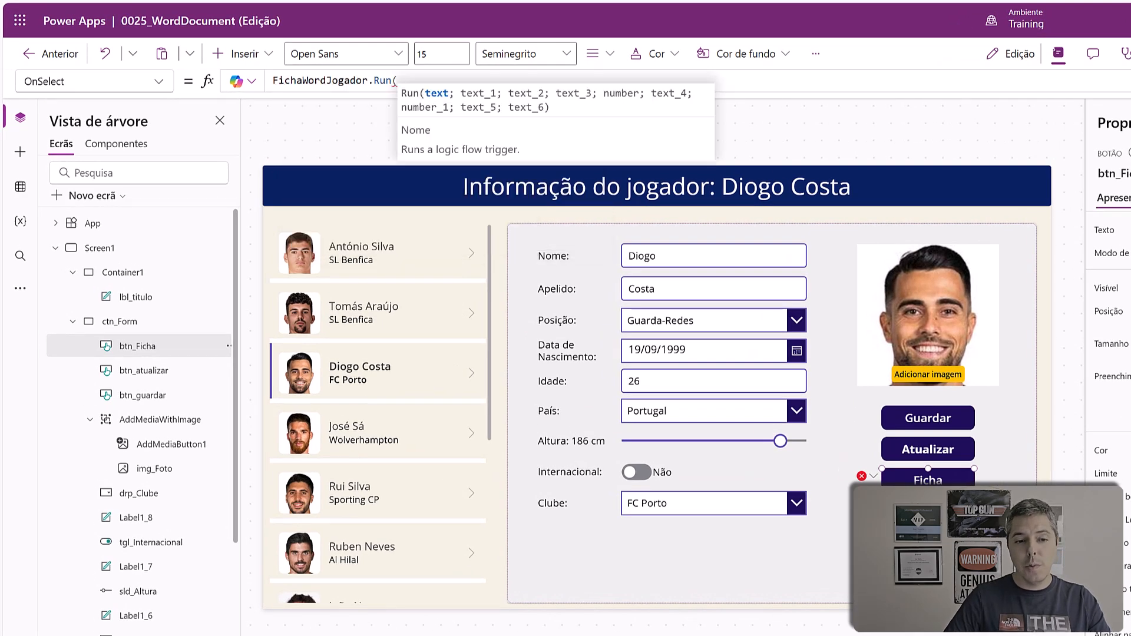
{"action": "left_click", "coordinate": [1126, 80]}
{"action": "key", "text": "BackSpace"}
{"action": "type", "text": "("}
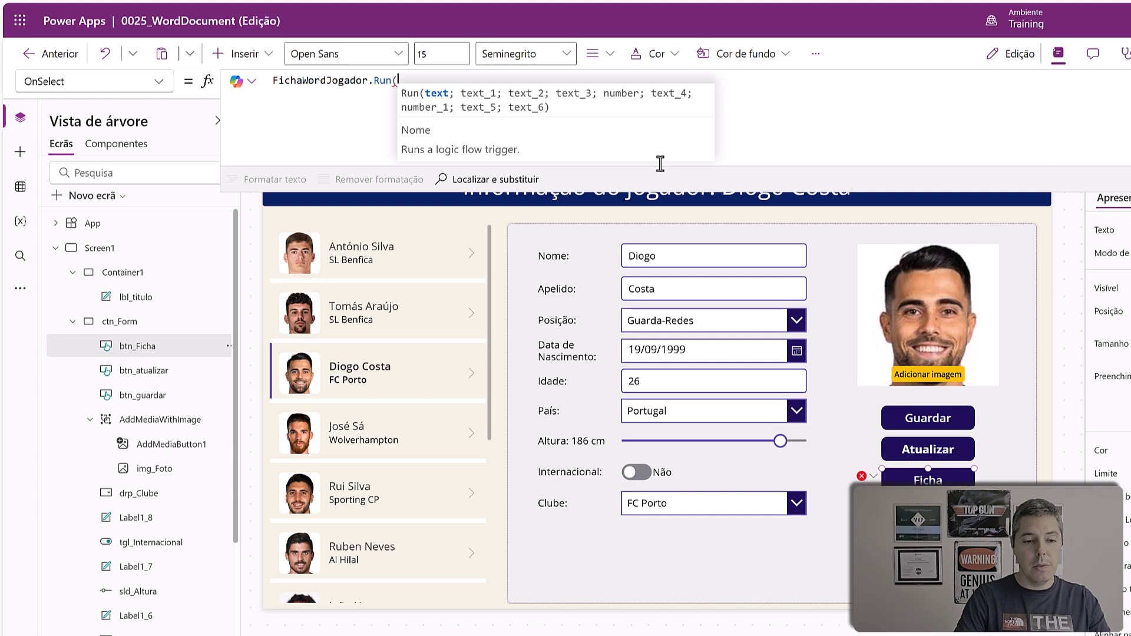
Enter txt_Nome.Text; on a new line as the flow call's Nome argument.
{"action": "key", "text": "shift+Return"}
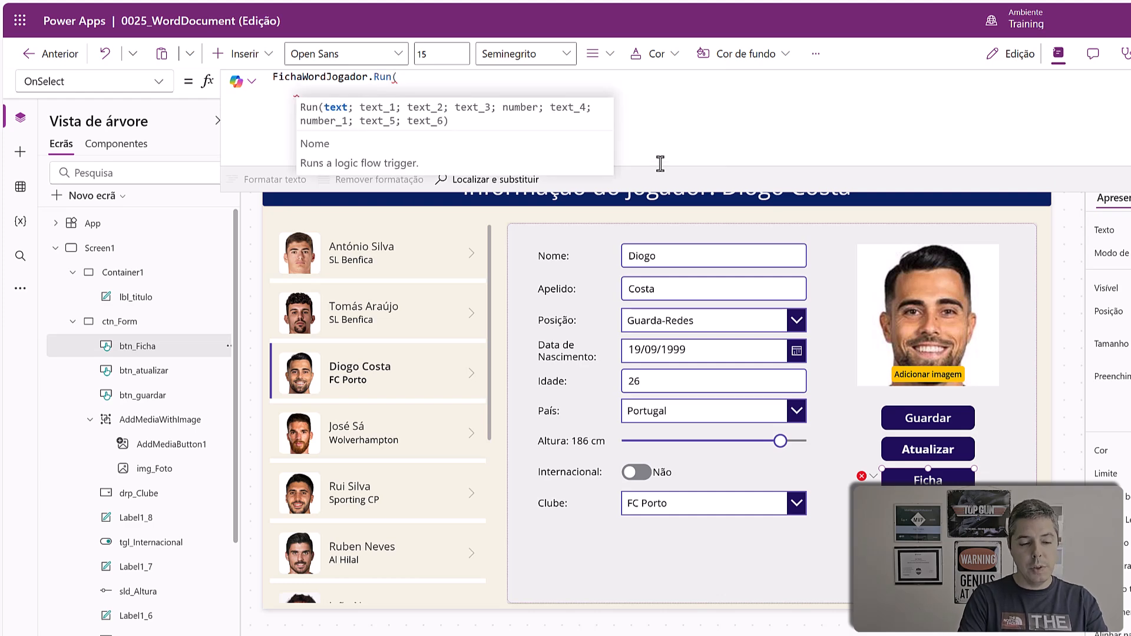
{"action": "type", "text": "txt"}
{"action": "key", "text": "Down"}
{"action": "key", "text": "Down"}
{"action": "key", "text": "Tab"}
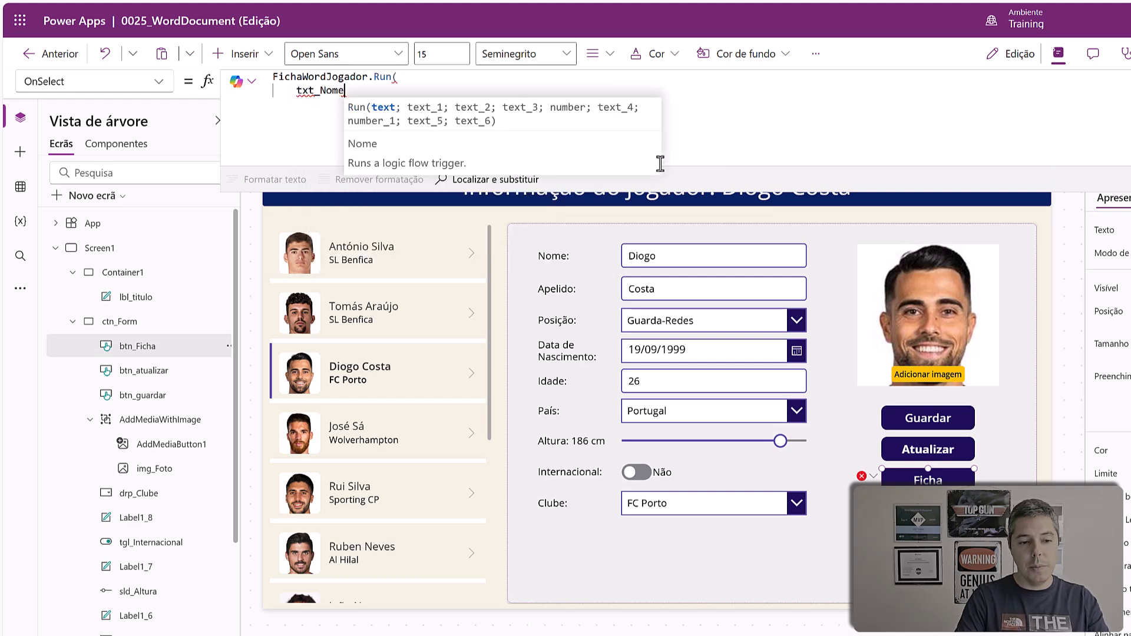
{"action": "type", "text": ".Text"}
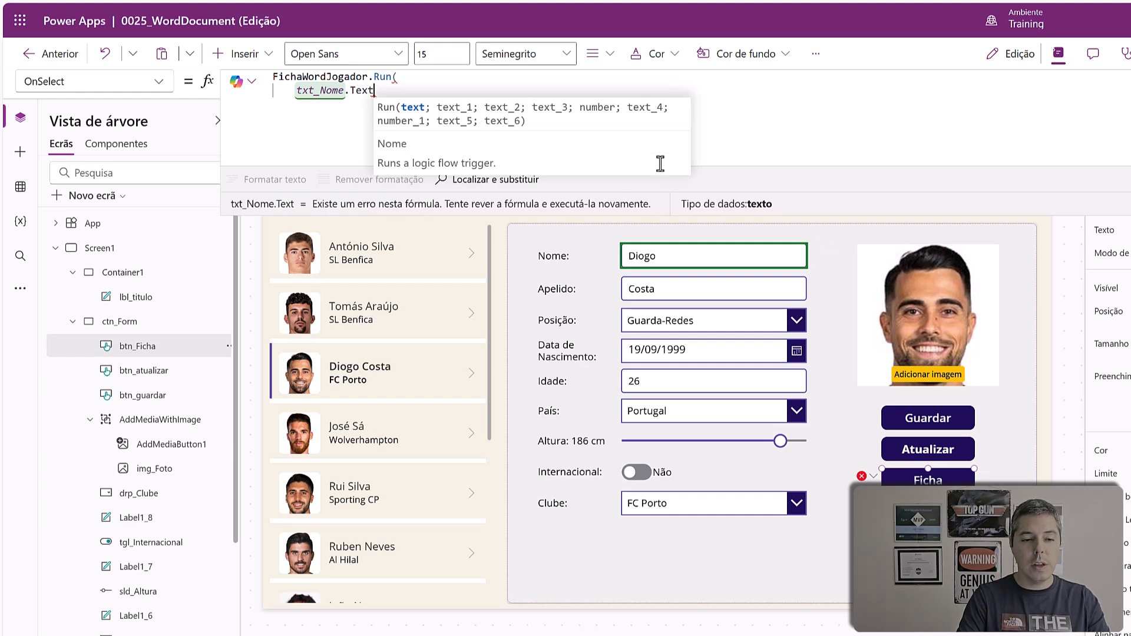
{"action": "type", "text": ";"}
Enter txt_Apelido.Text; on a new line as the flow call's Apelido argument.
{"action": "key", "text": "shift+Return"}
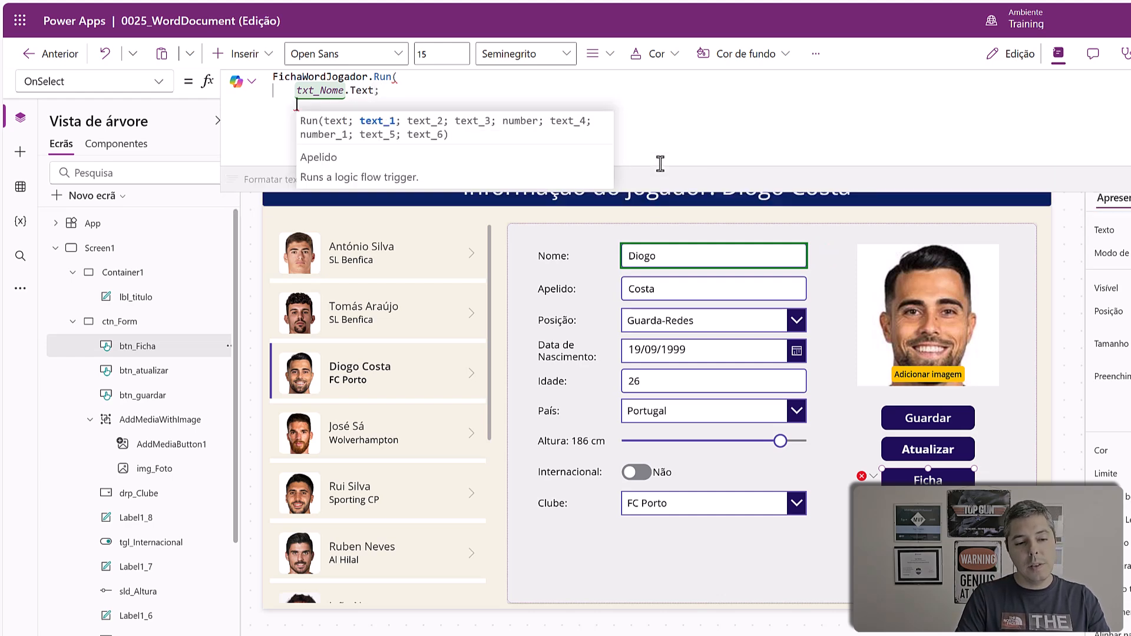
{"action": "type", "text": "tx"}
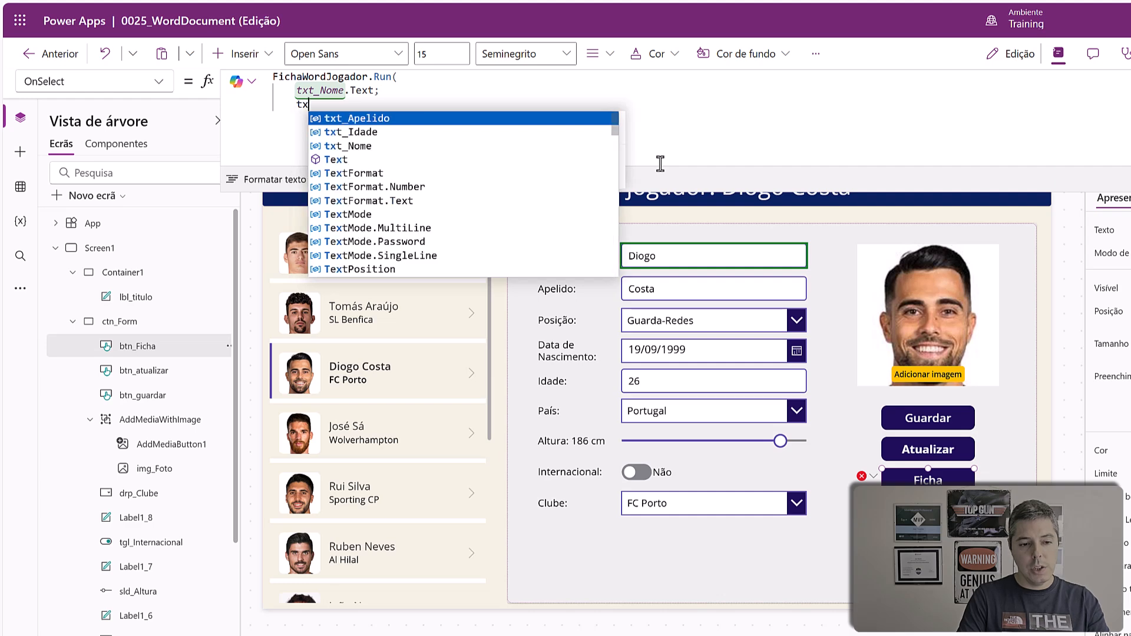
{"action": "type", "text": "t_Apelido.Text"}
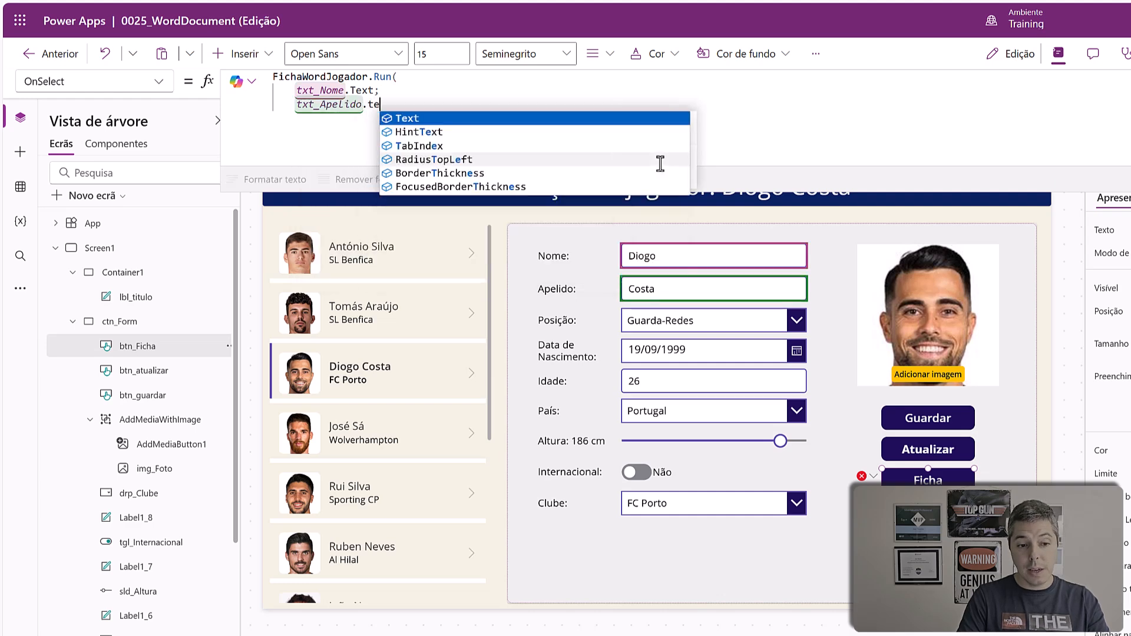
{"action": "type", "text": ";"}
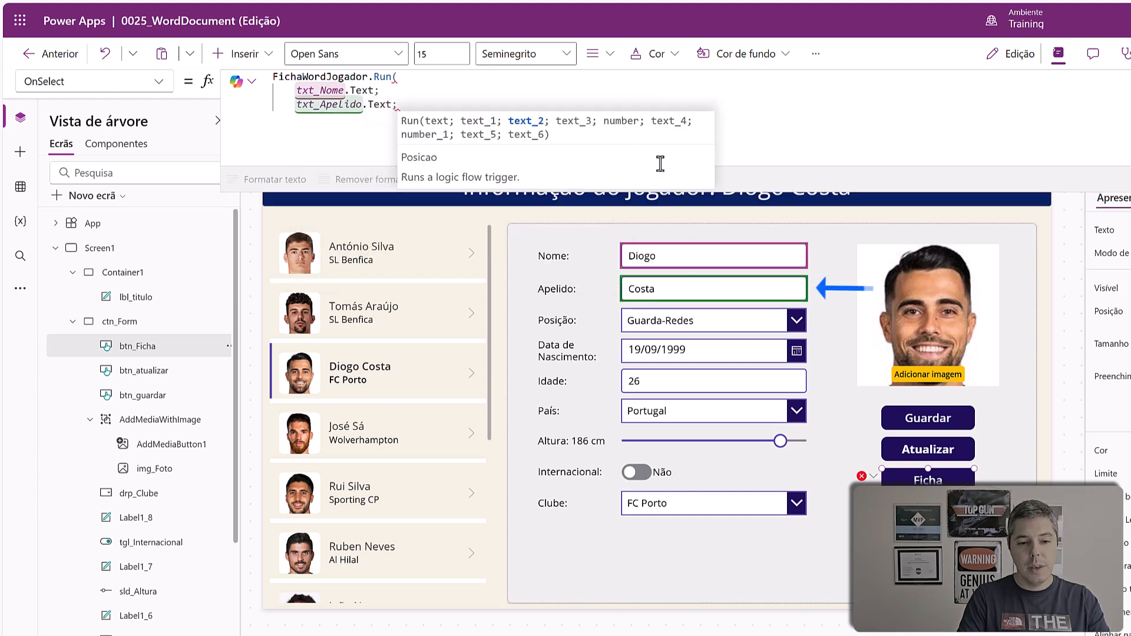
Enter drp_Posicao.Selected.Value; on a new line as the flow call's Posicao argument.
{"action": "key", "text": "shift+Return"}
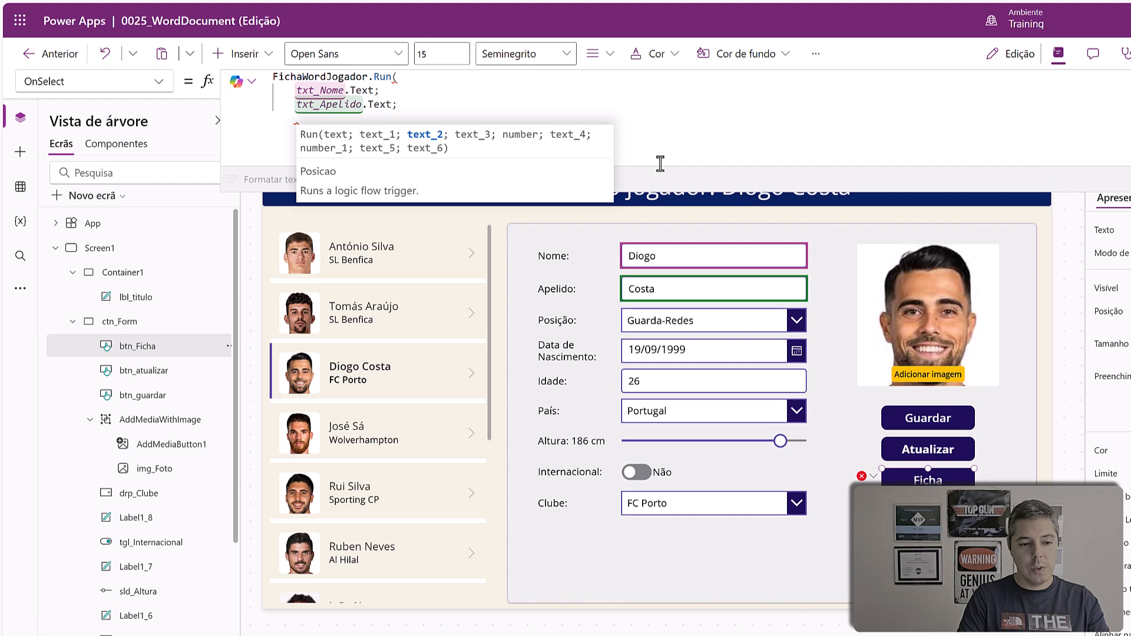
{"action": "type", "text": "dr"}
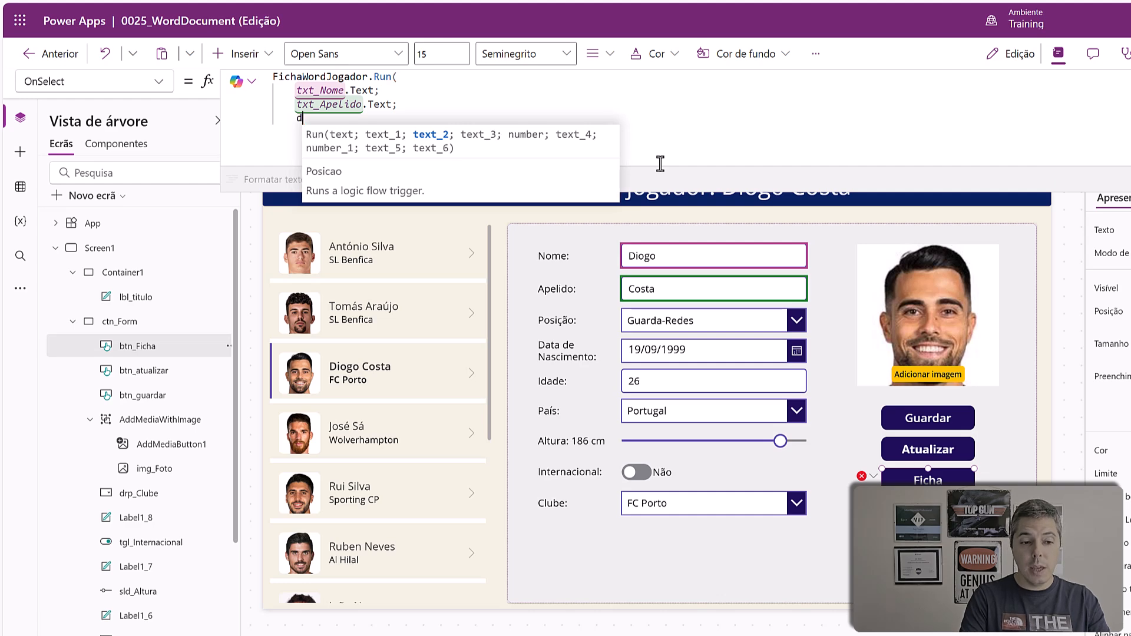
{"action": "key", "text": "Down"}
{"action": "key", "text": "Down"}
{"action": "key", "text": "Tab"}
{"action": "type", "text": "."}
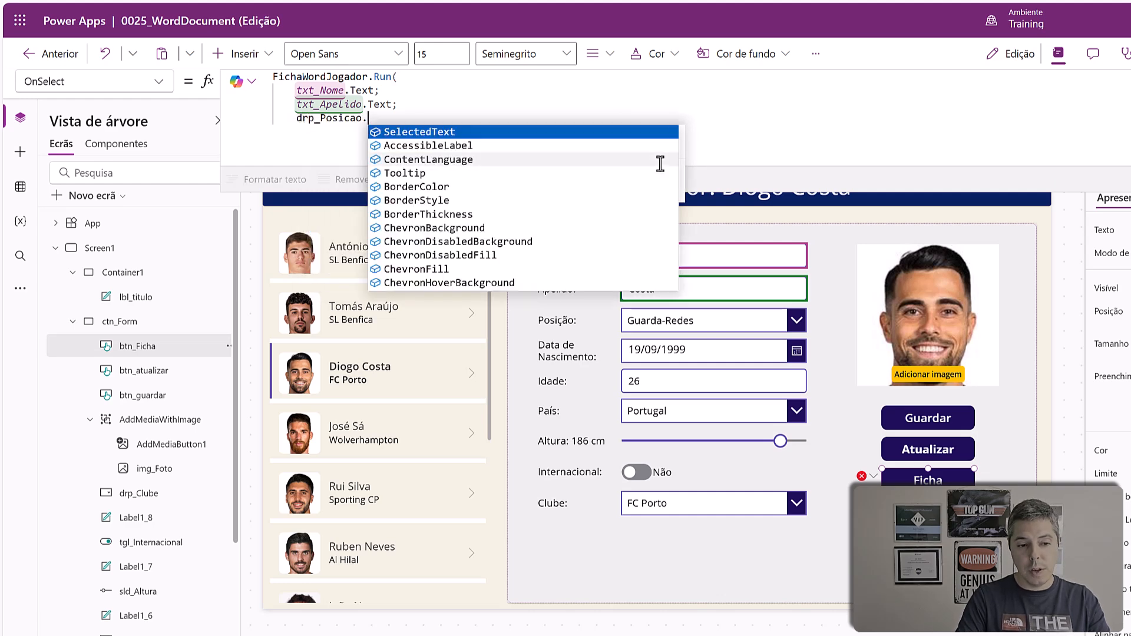
{"action": "type", "text": "se"}
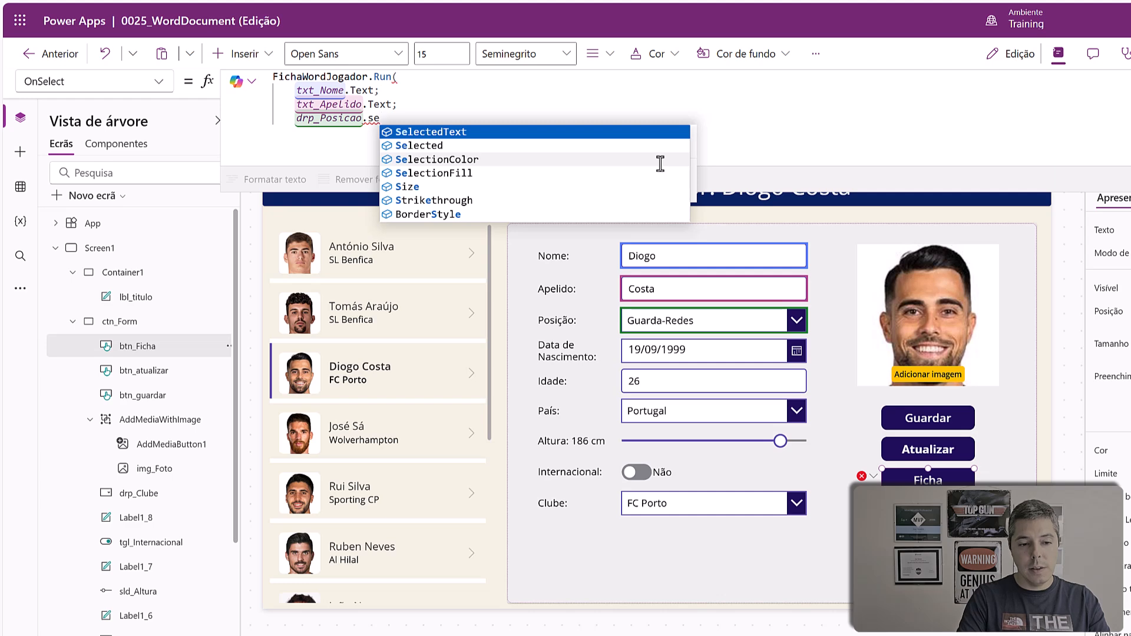
{"action": "key", "text": "Down"}
{"action": "key", "text": "Tab"}
{"action": "type", "text": "."}
{"action": "key", "text": "Tab"}
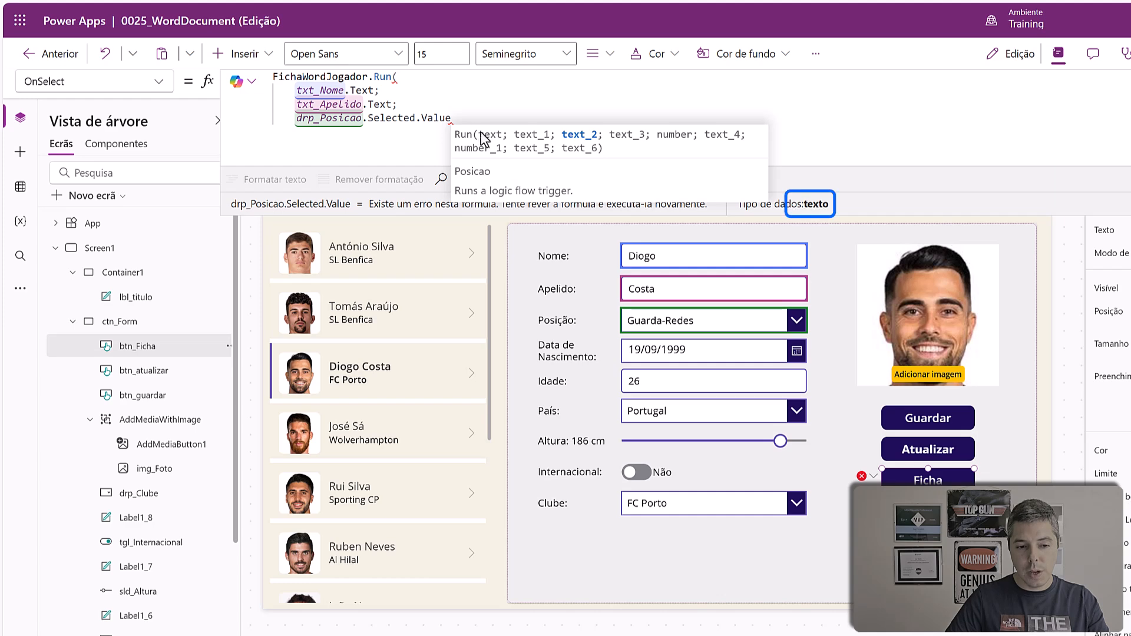
{"action": "type", "text": ";"}
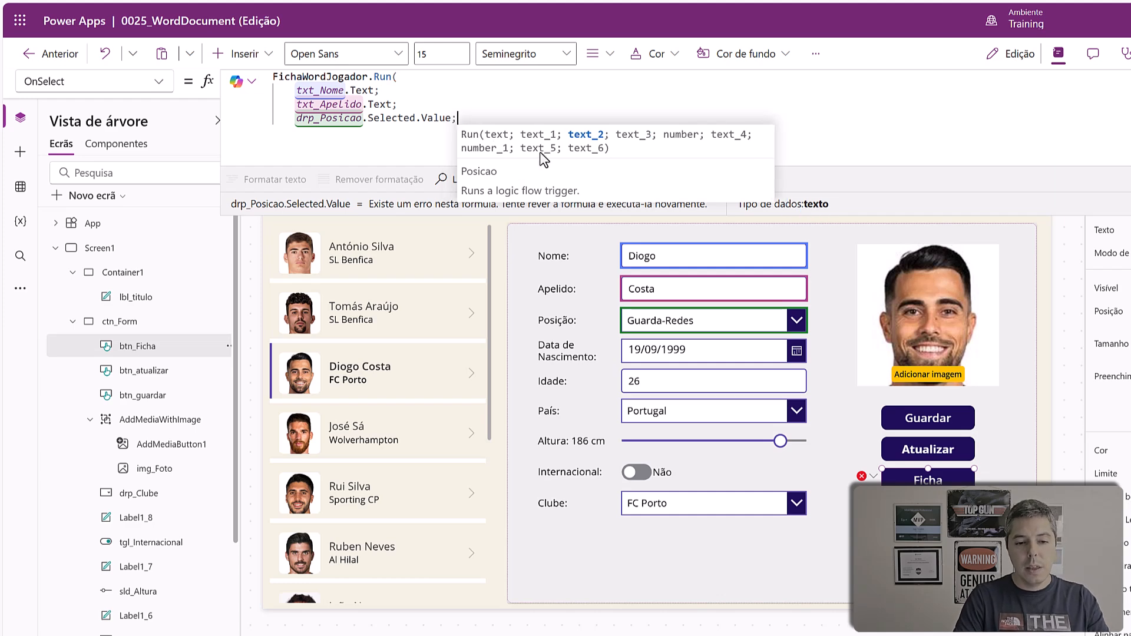
Enter dte_DataNascimento.SelectedDate on a new line as the flow call's DataNascimento argument and check its data type.
{"action": "key", "text": "shift+Return"}
{"action": "type", "text": "dte"}
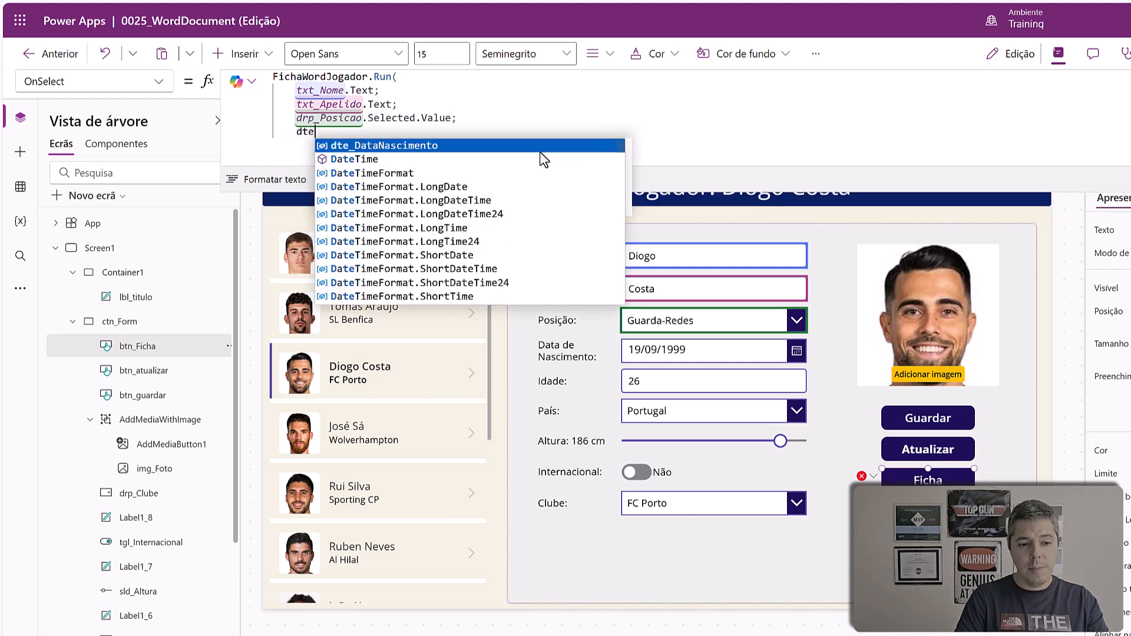
{"action": "key", "text": "Tab"}
{"action": "type", "text": "."}
{"action": "key", "text": "Tab"}
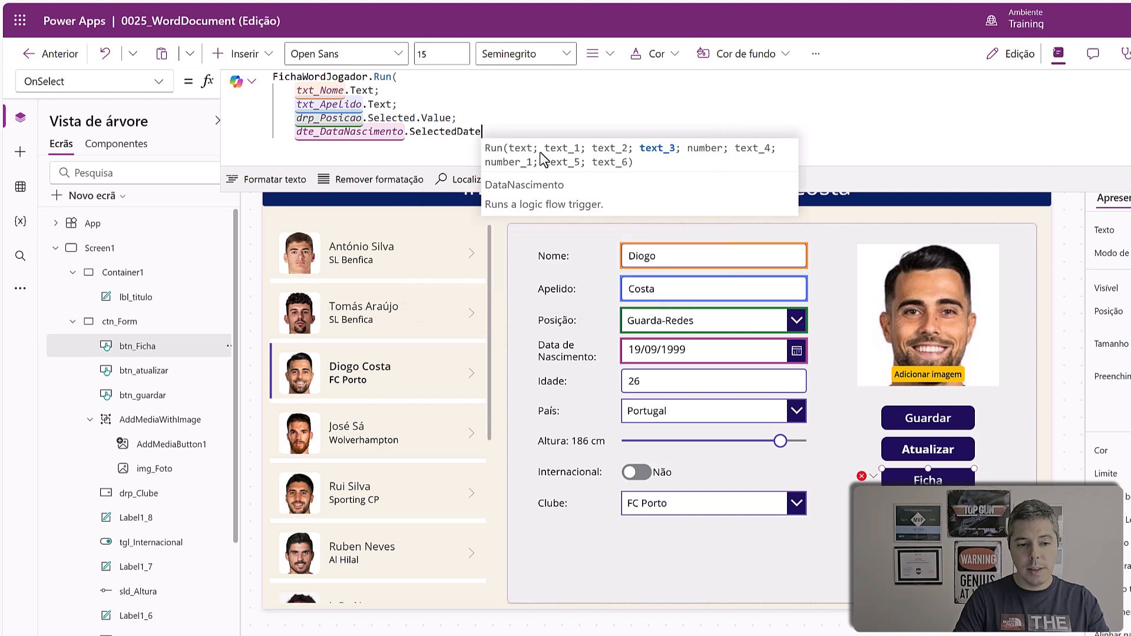
{"action": "left_click", "coordinate": [341, 199]}
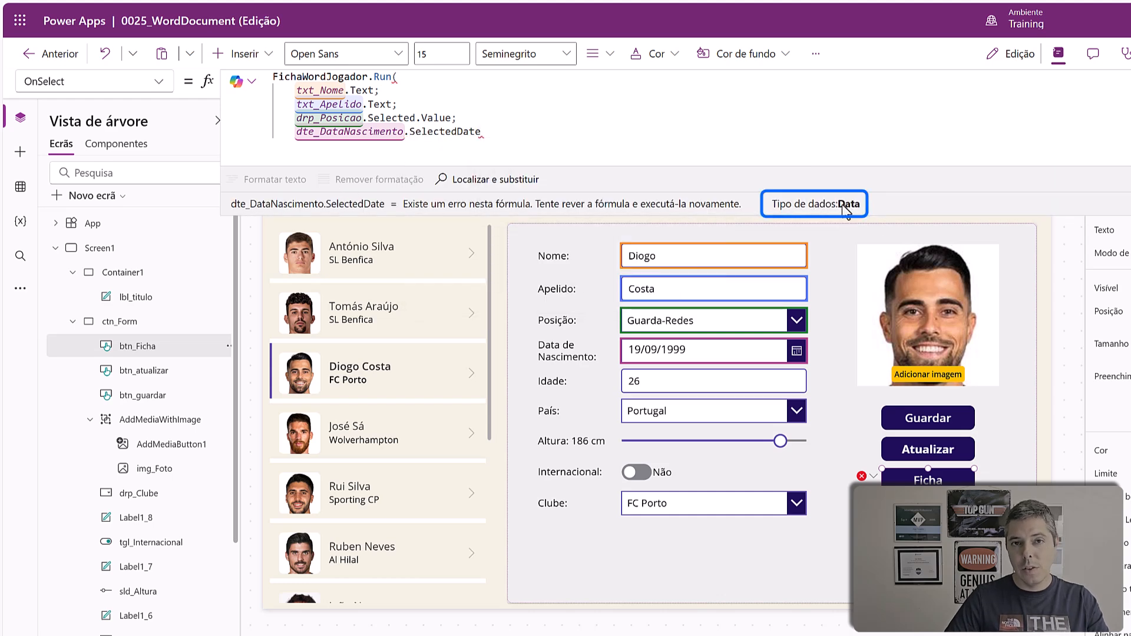
Wrap dte_DataNascimento.SelectedDate in the Text function and end the argument with a semicolon.
{"action": "left_click", "coordinate": [295, 131]}
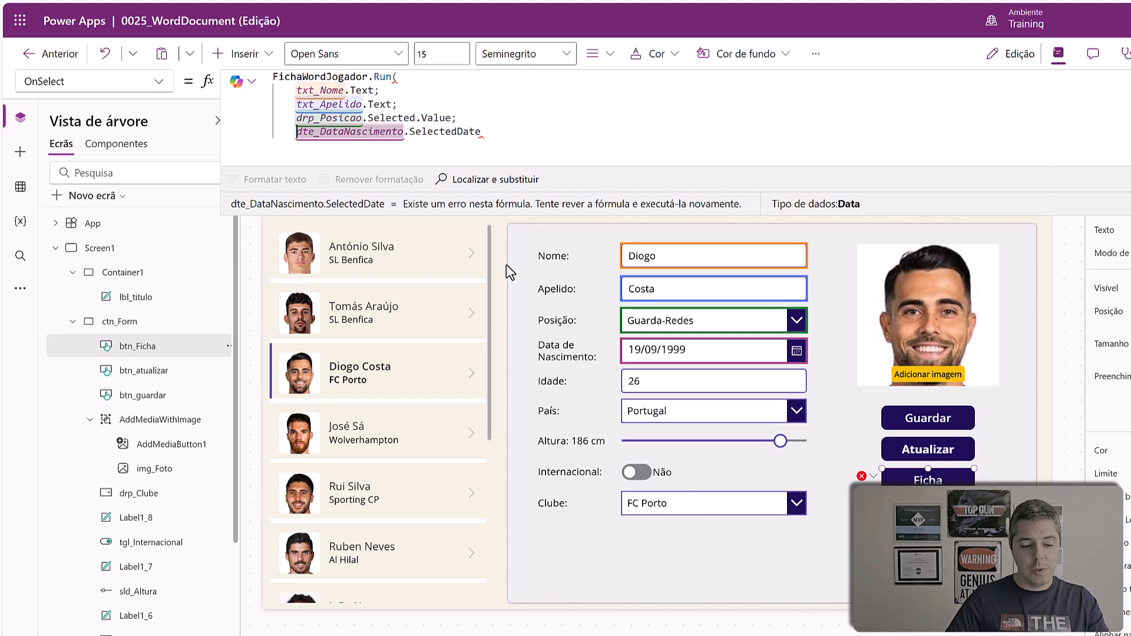
{"action": "type", "text": "Text("}
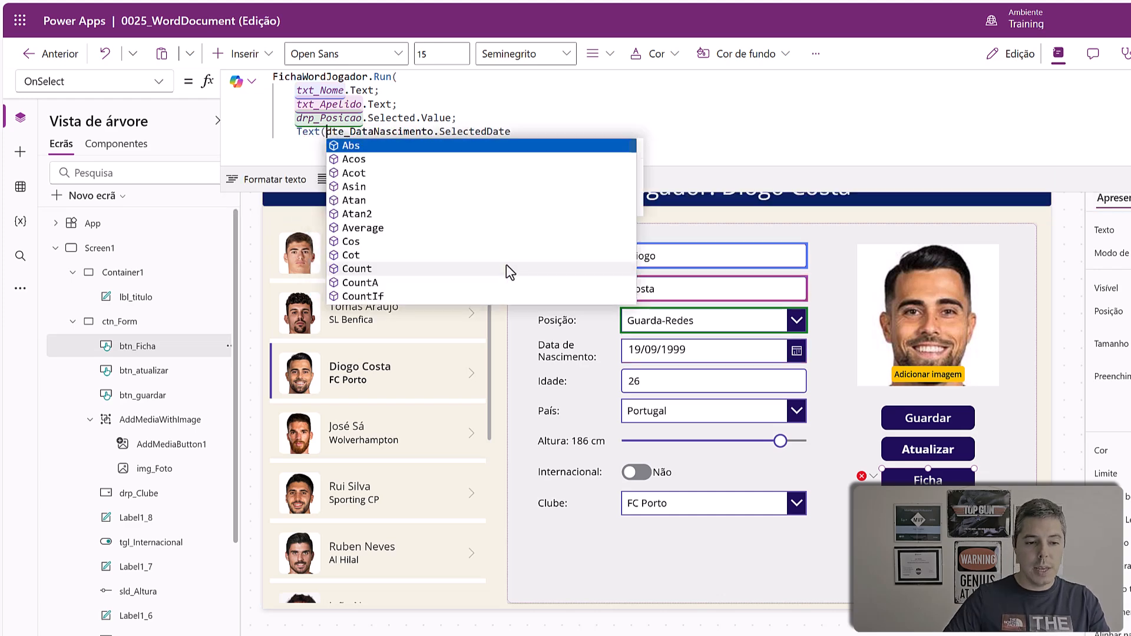
{"action": "left_click", "coordinate": [529, 131]}
{"action": "type", "text": ");"}
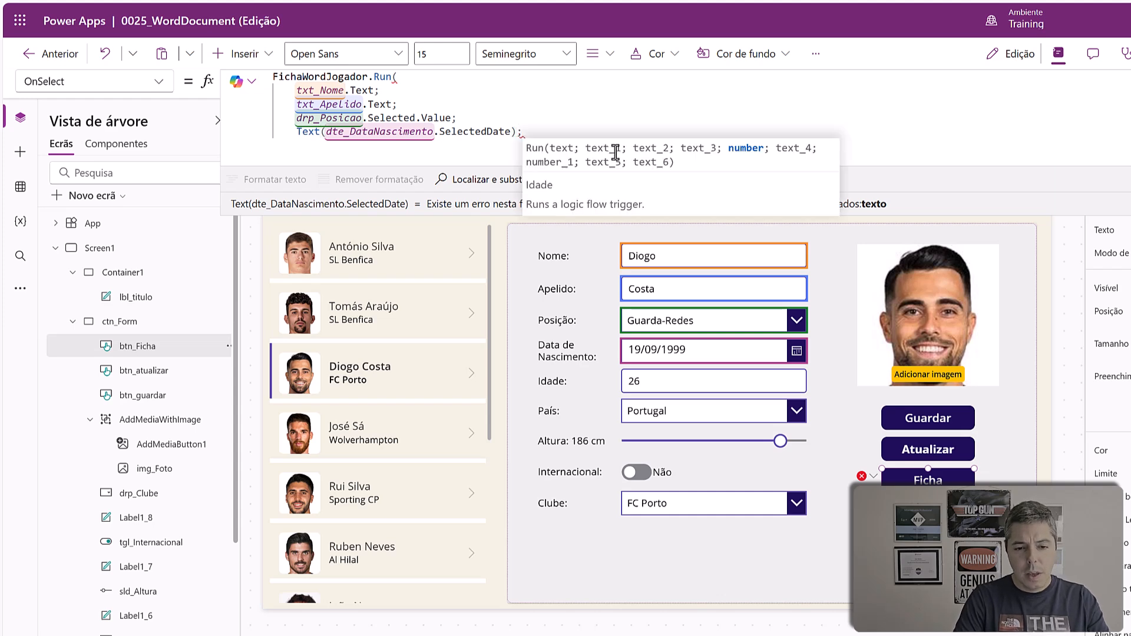
Enter txt_Idade.Text on a new line as the flow call's Idade argument.
{"action": "key", "text": "shift+Return"}
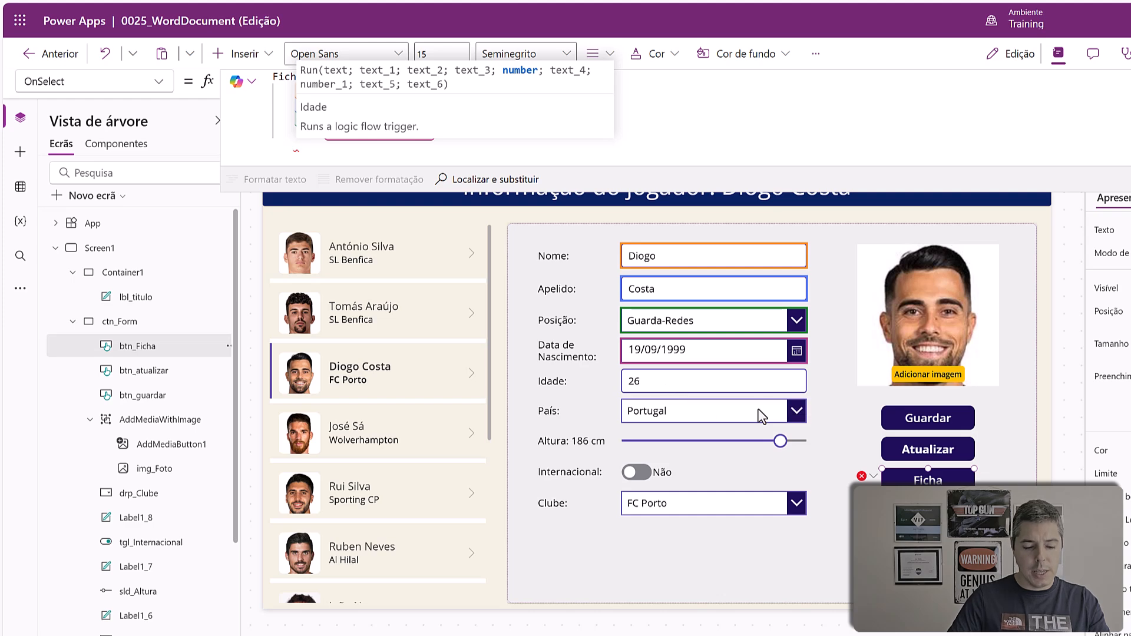
{"action": "type", "text": "txt_Idade."}
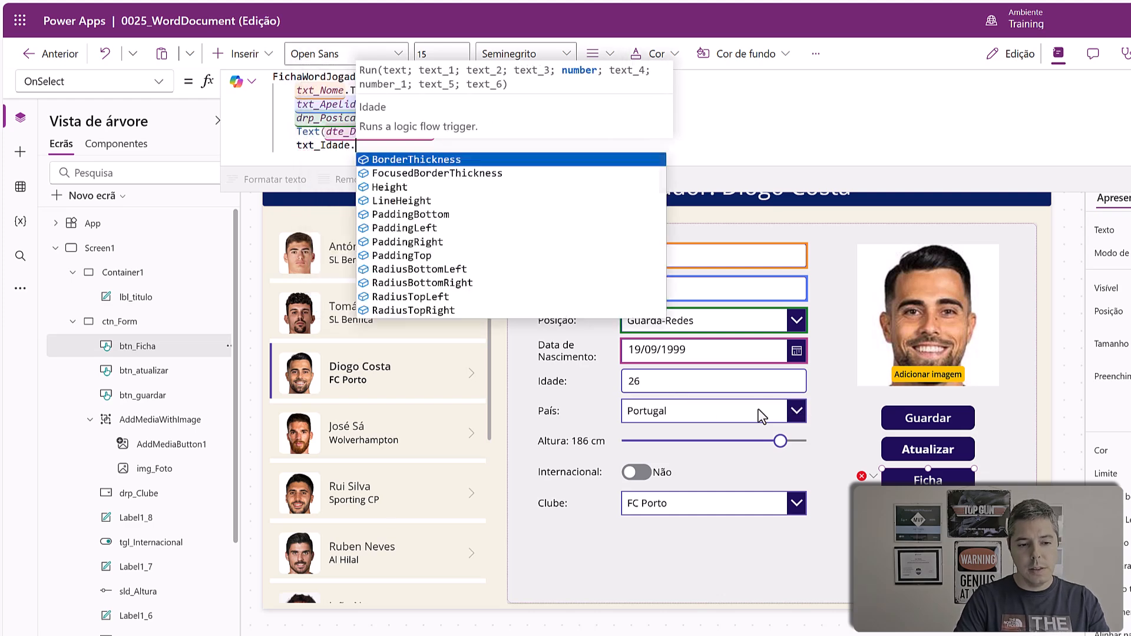
{"action": "type", "text": "Text"}
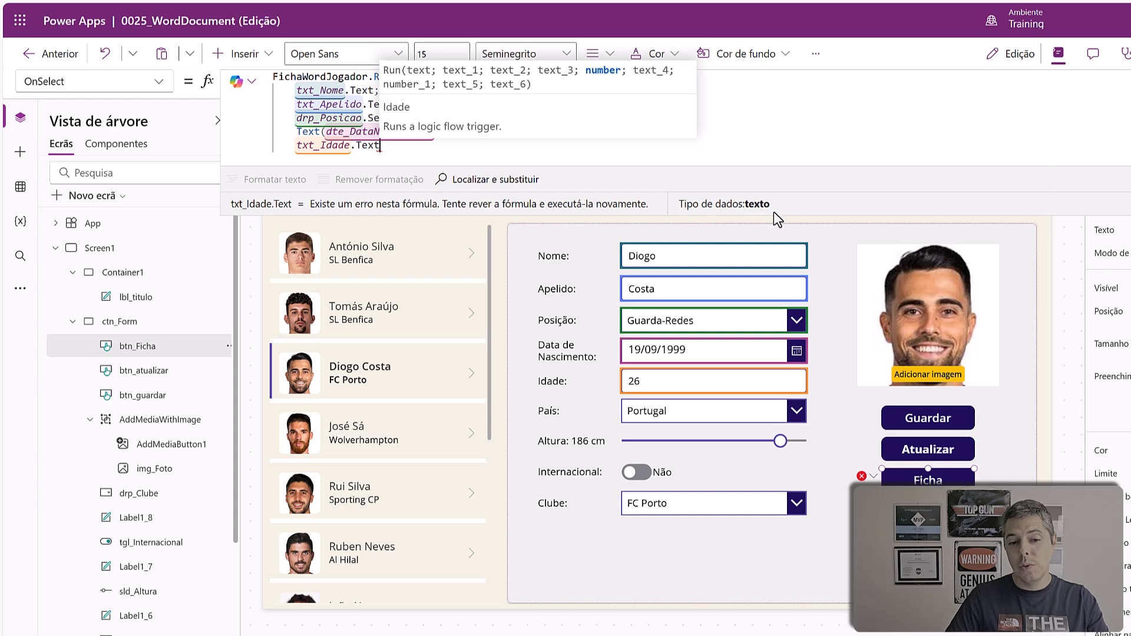
Convert the Idade argument to a number by making it Value(txt_Idade.Text);.
{"action": "left_click", "coordinate": [296, 145]}
{"action": "type", "text": "Valu"}
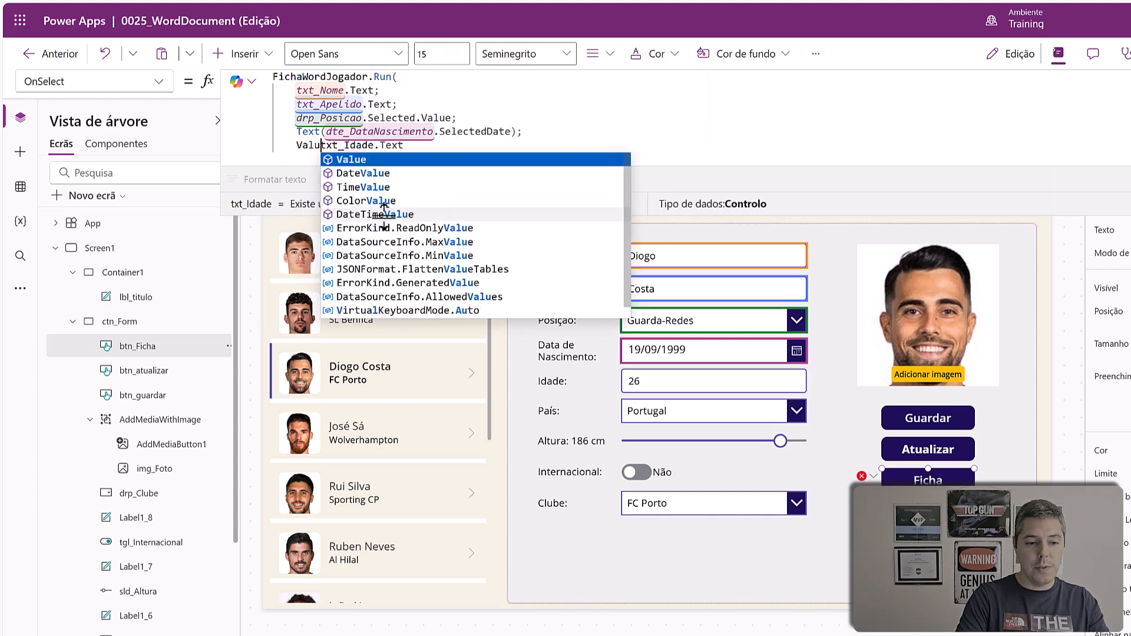
{"action": "key", "text": "Tab"}
{"action": "type", "text": "("}
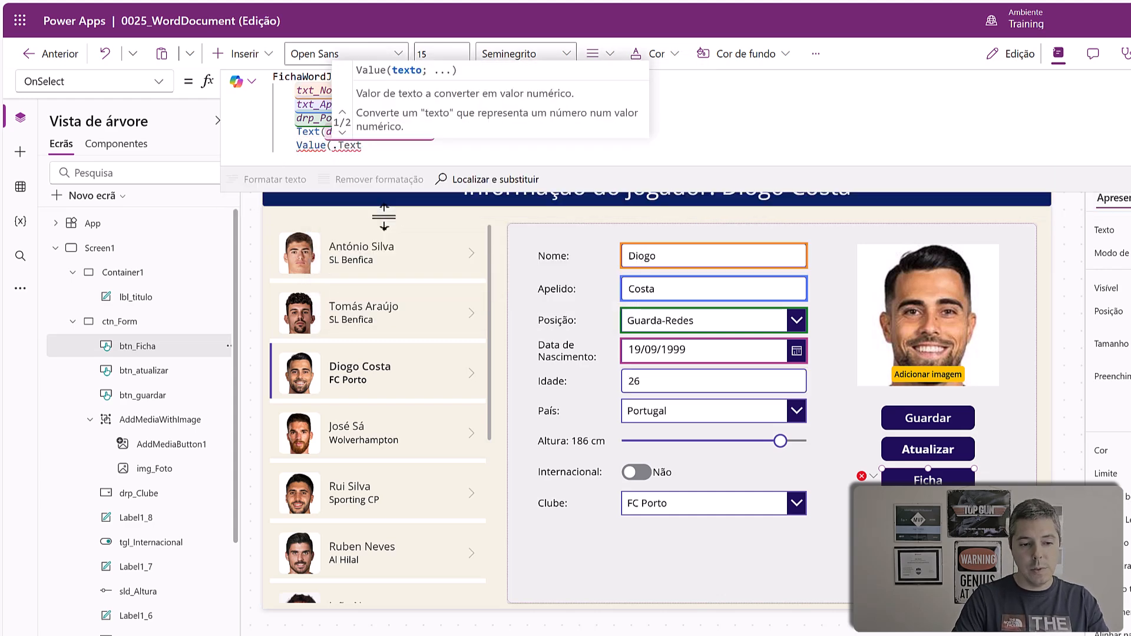
{"action": "type", "text": "txt"}
{"action": "key", "text": "Down"}
{"action": "key", "text": "Tab"}
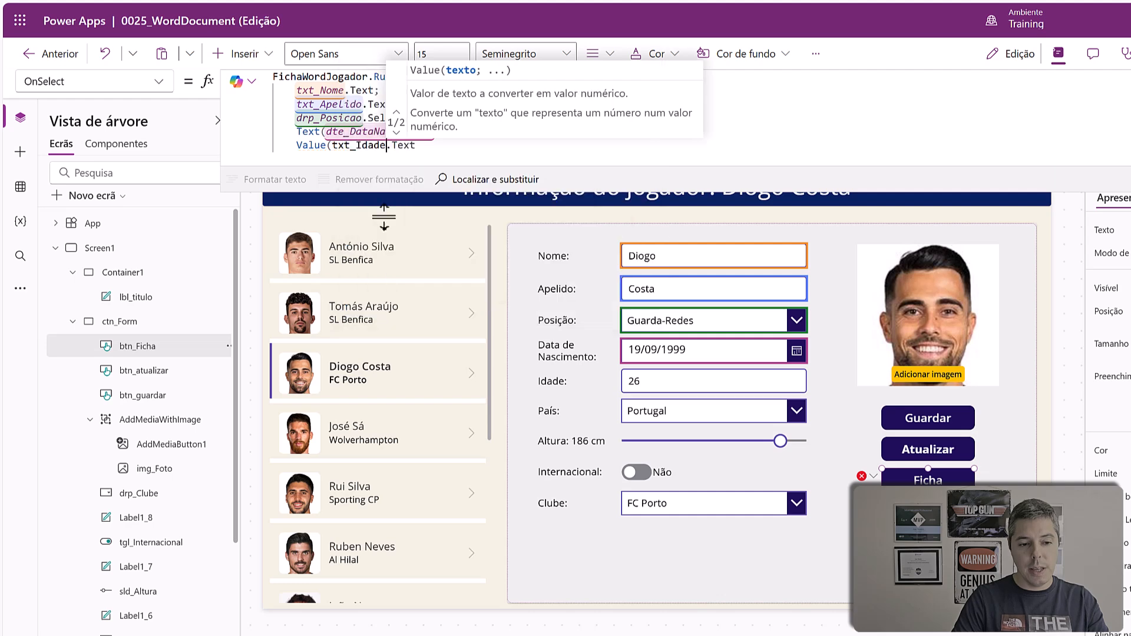
{"action": "type", "text": ")"}
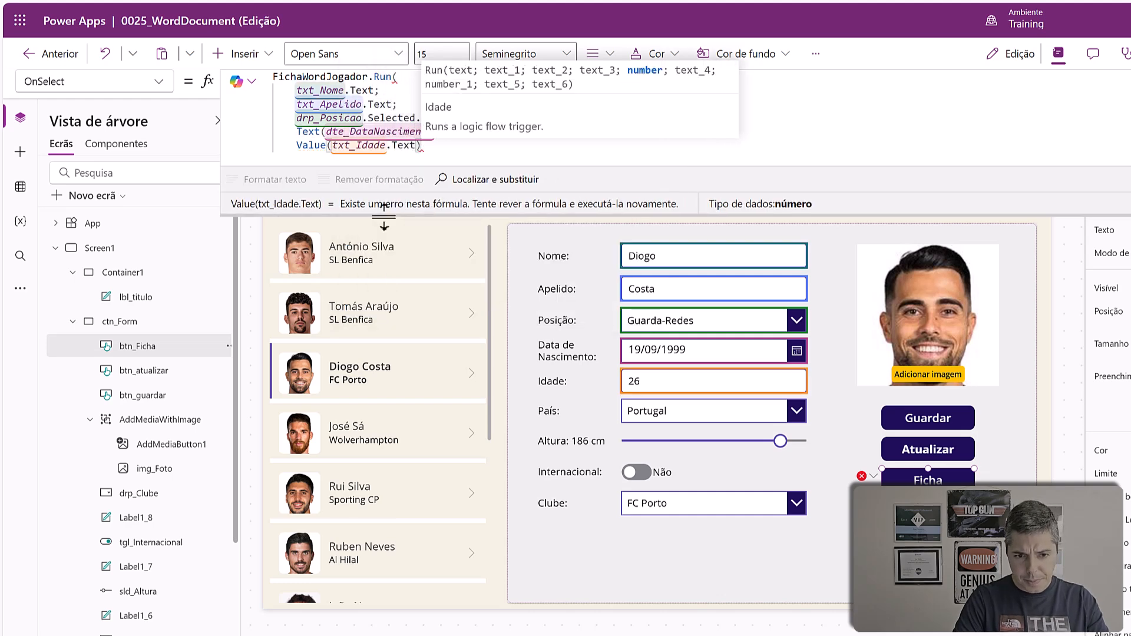
{"action": "type", "text": ";"}
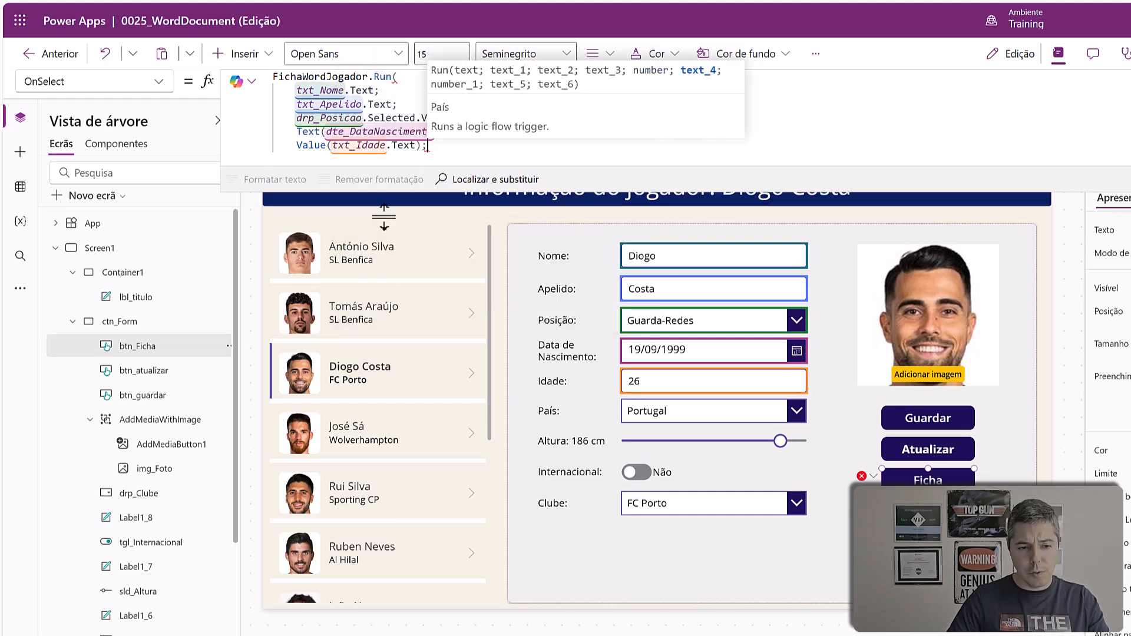
Enter drp_País.Selected.Value; on a new line as the flow call's País argument.
{"action": "key", "text": "shift+Return"}
{"action": "type", "text": "Drp"}
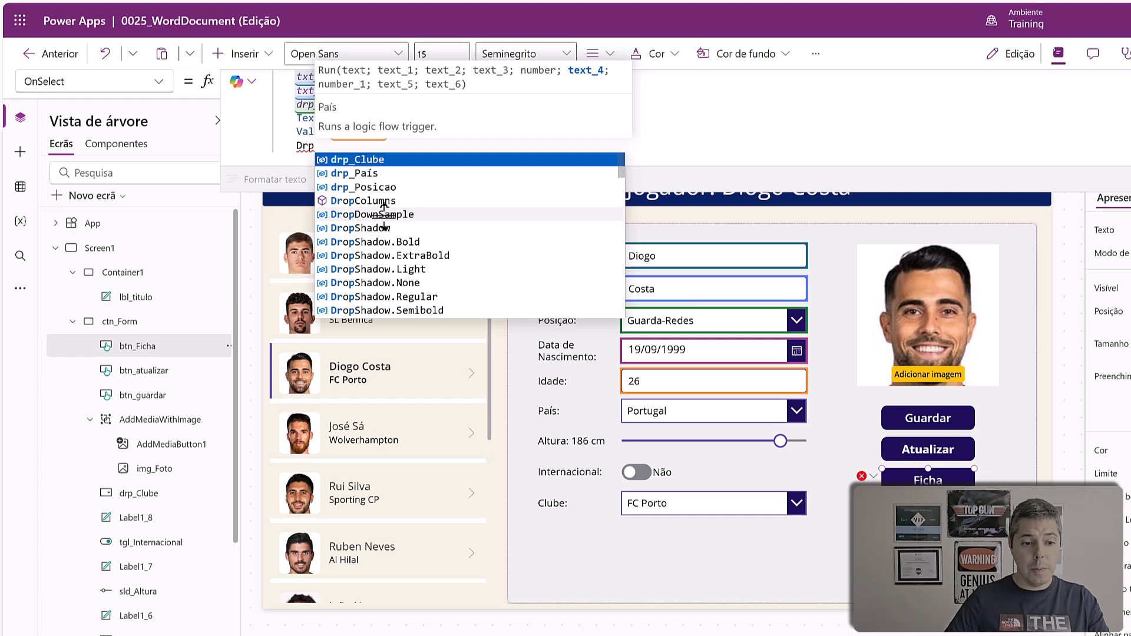
{"action": "left_click", "coordinate": [373, 175]}
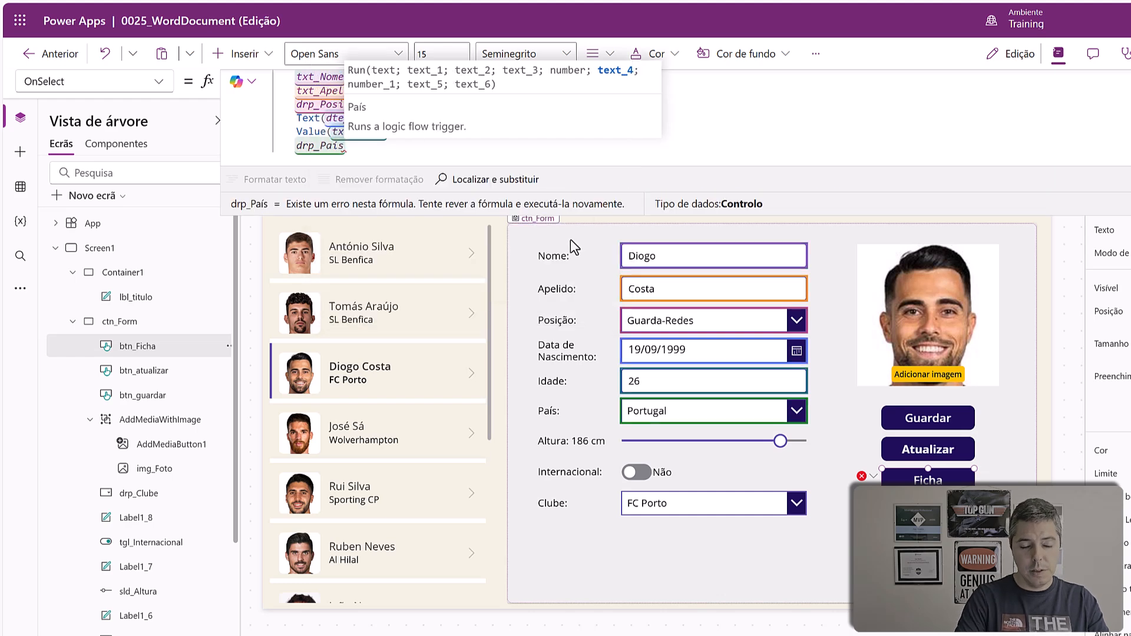
{"action": "type", "text": ".se"}
{"action": "key", "text": "Down"}
{"action": "key", "text": "Tab"}
{"action": "type", "text": ".va"}
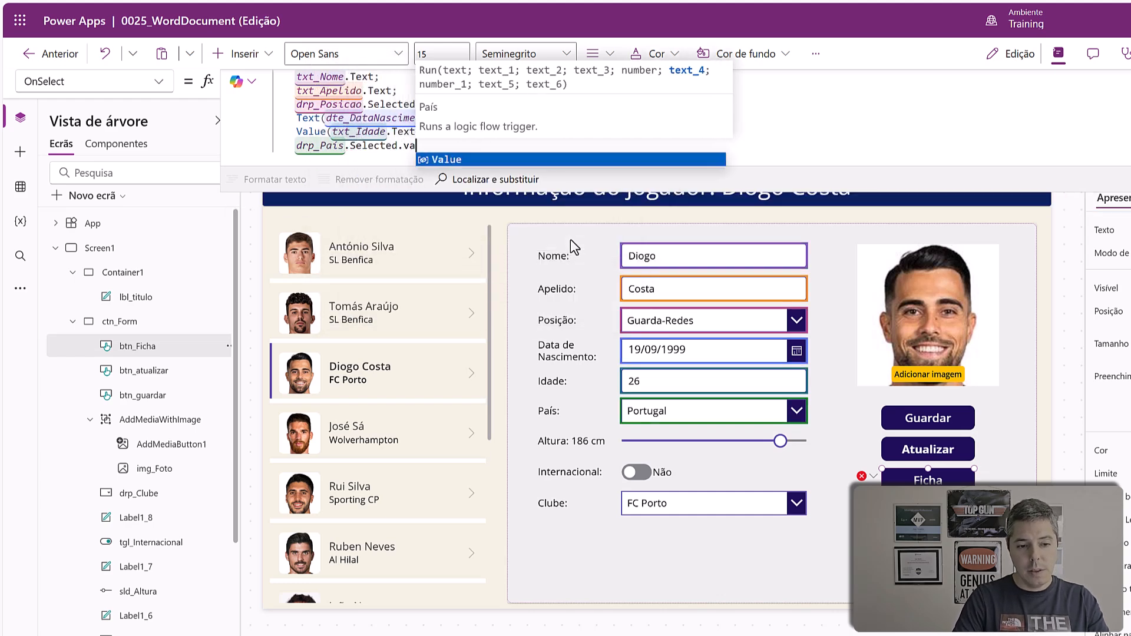
{"action": "key", "text": "Tab"}
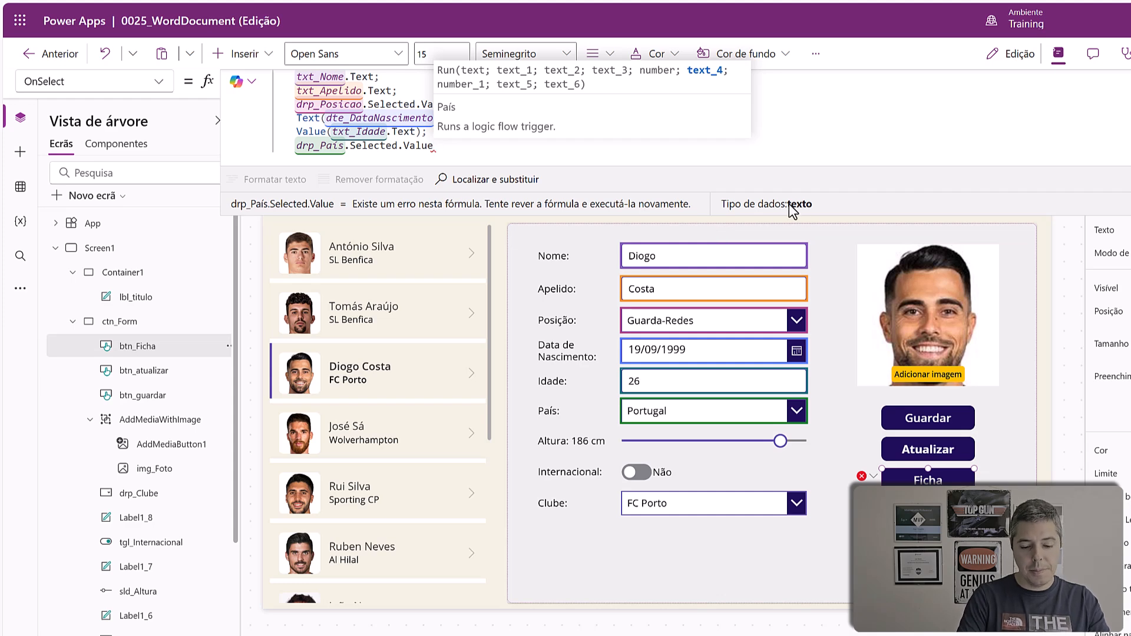
{"action": "type", "text": ";"}
Enter sld_Altura.Value; on a new line as the flow call's Altura argument.
{"action": "key", "text": "shift+Return"}
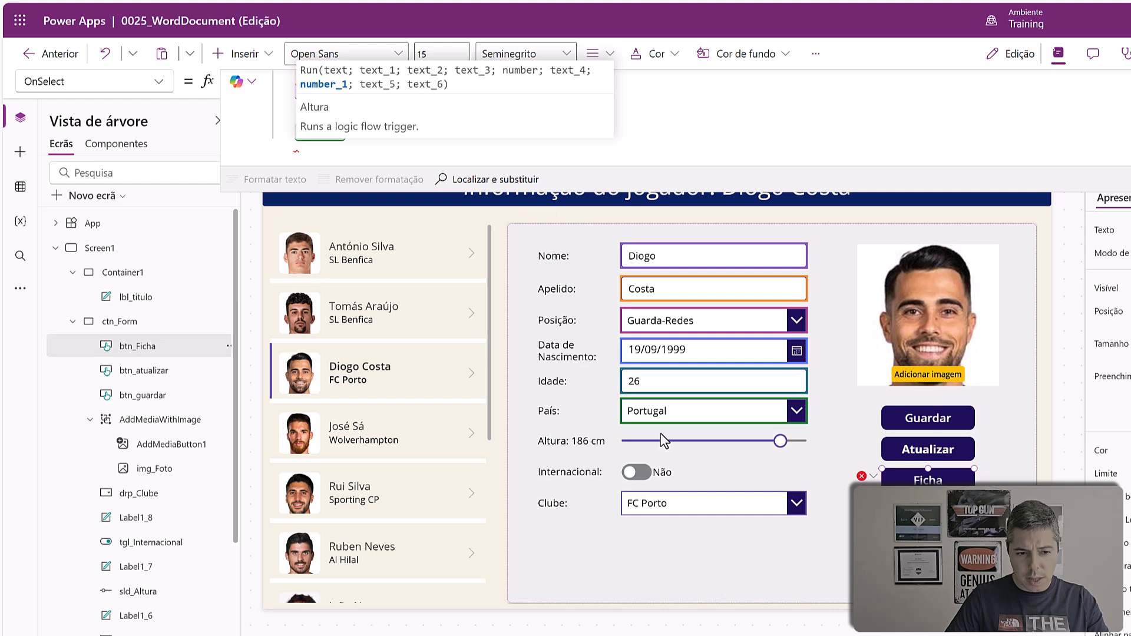
{"action": "type", "text": "sli"}
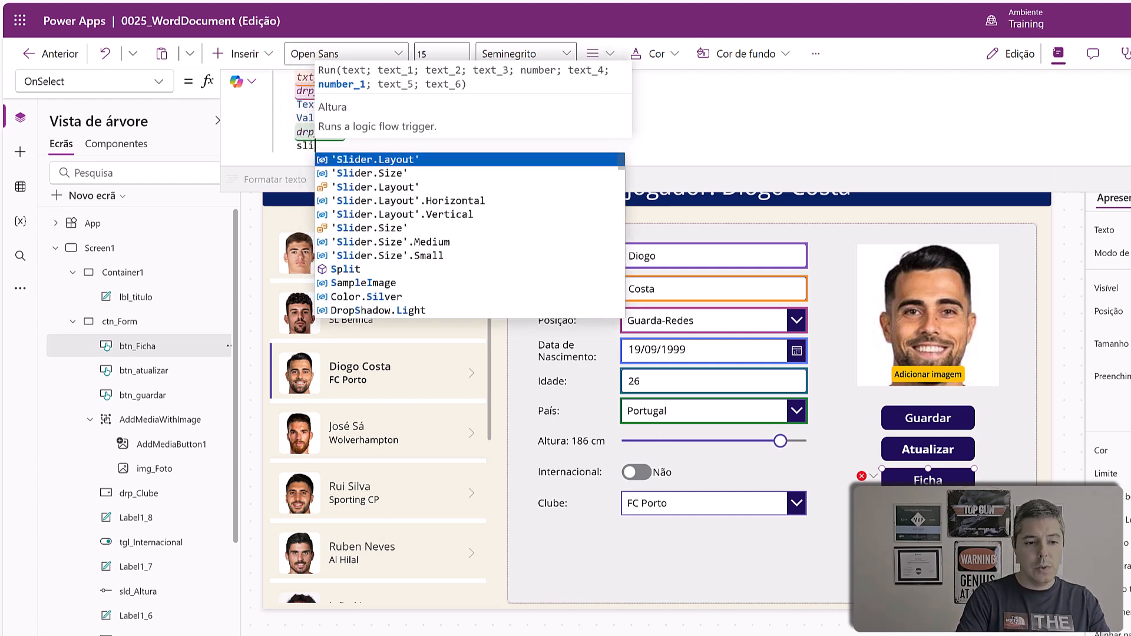
{"action": "key", "text": "BackSpace"}
{"action": "key", "text": "Tab"}
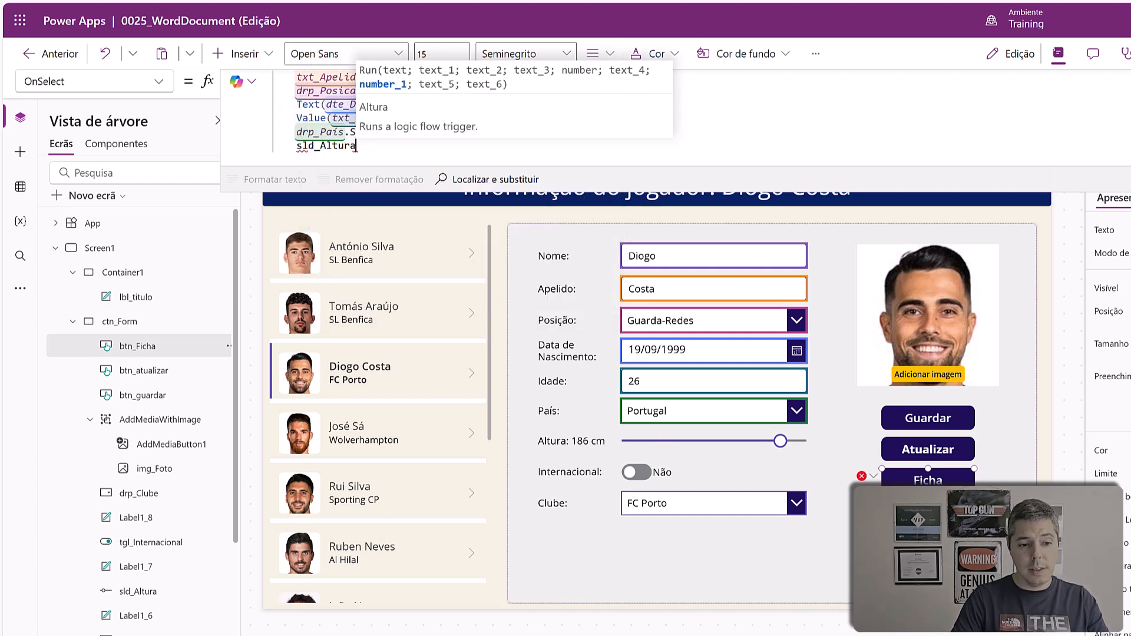
{"action": "type", "text": "."}
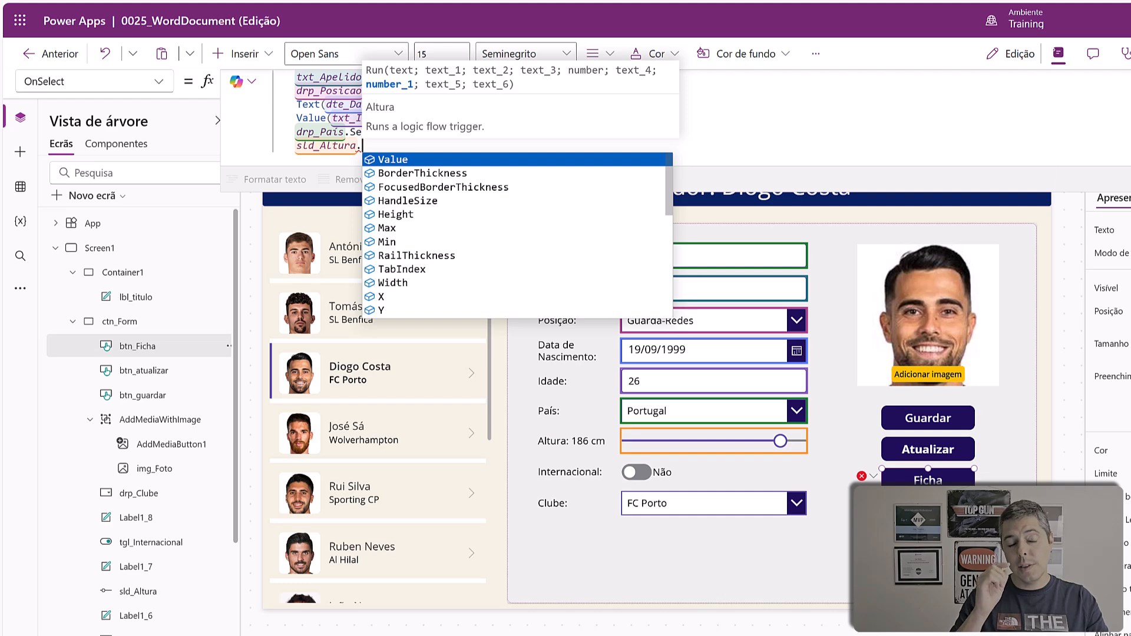
{"action": "key", "text": "Tab"}
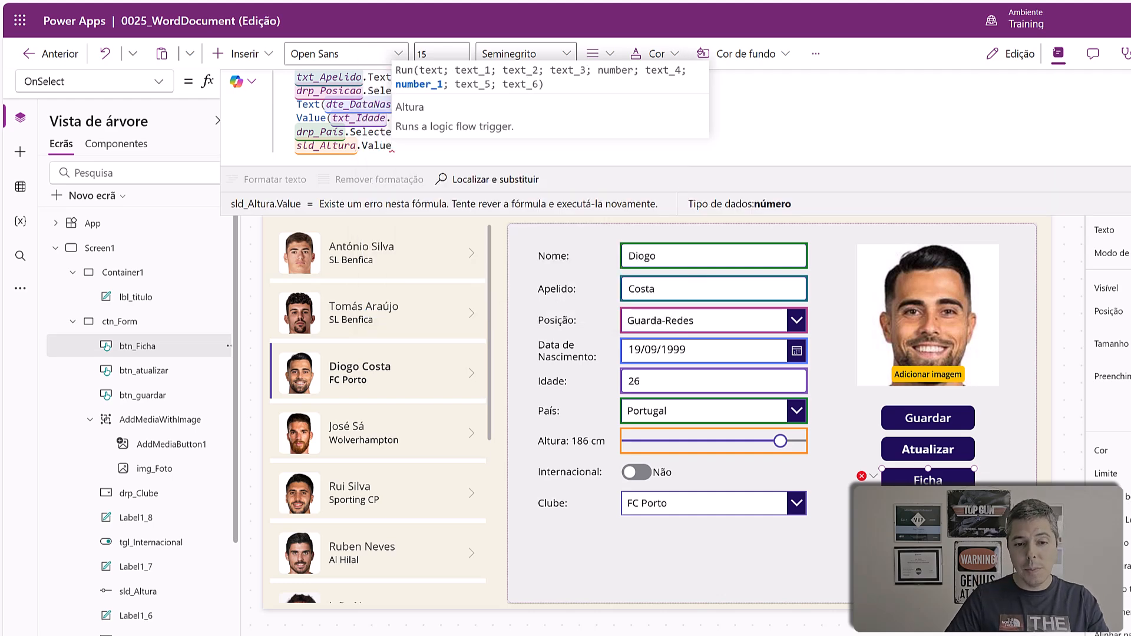
{"action": "type", "text": ";"}
Enter If(tgl_Internacional.Value;"Sim";"Não"); on a new line as the flow call's Internacional argument.
{"action": "key", "text": "shift+Return"}
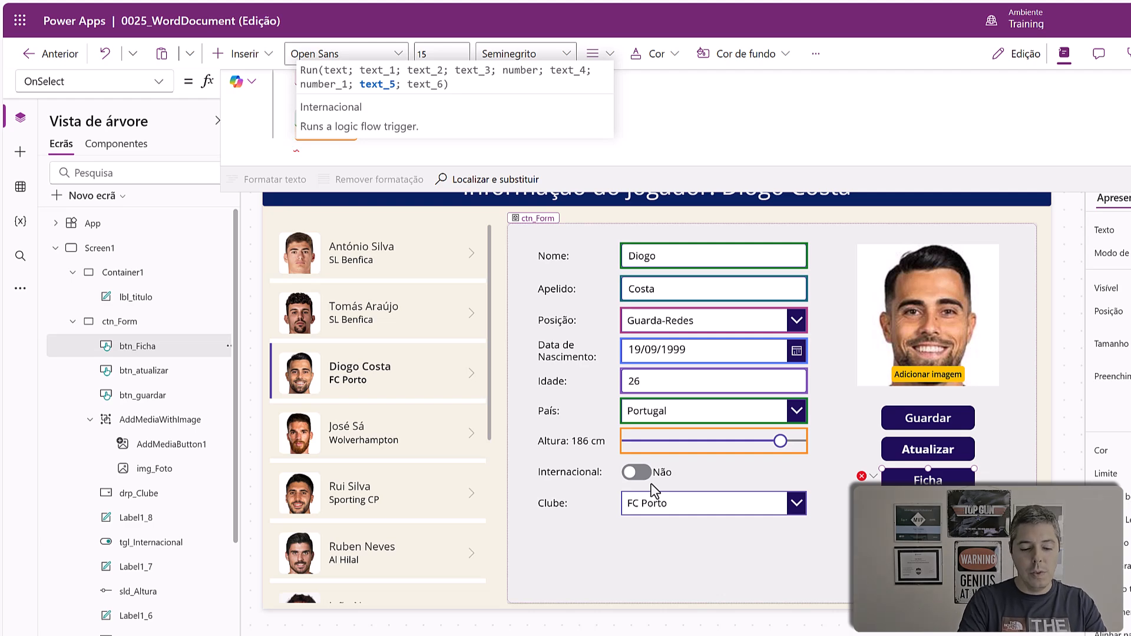
{"action": "type", "text": "If("}
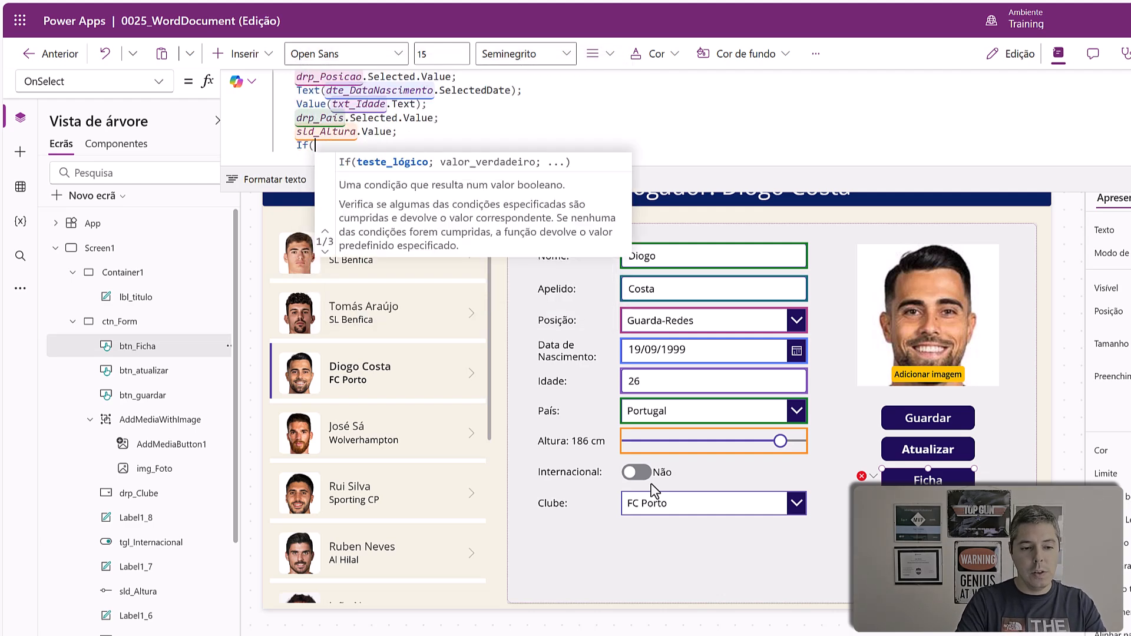
{"action": "type", "text": "t"}
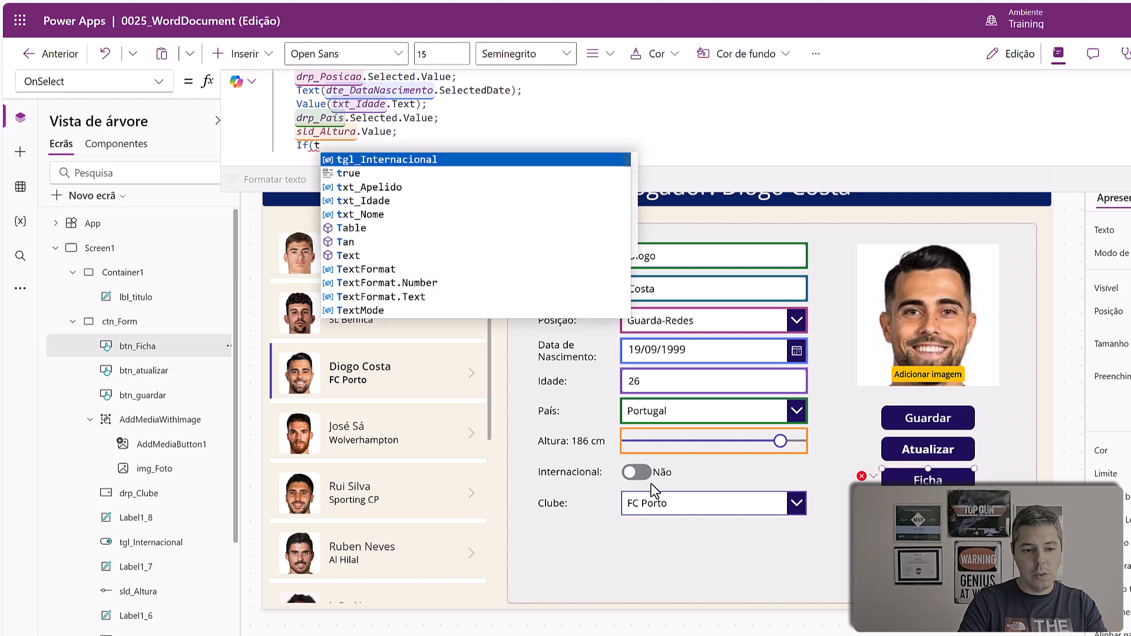
{"action": "type", "text": "gl_Internacional.Value"}
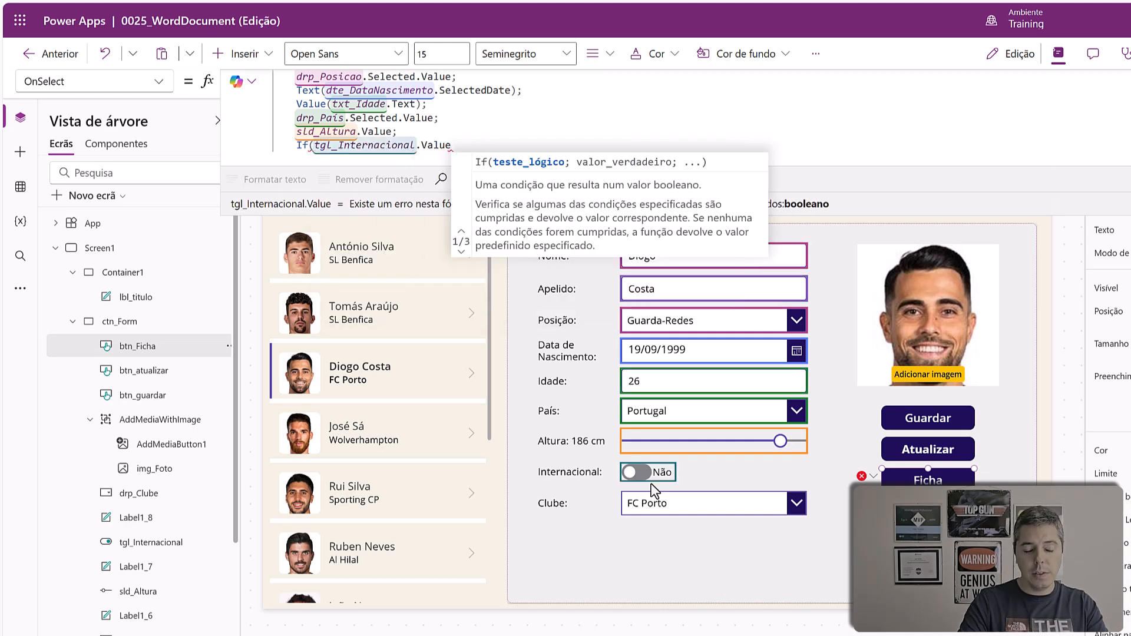
{"action": "type", "text": ";\"Sim"}
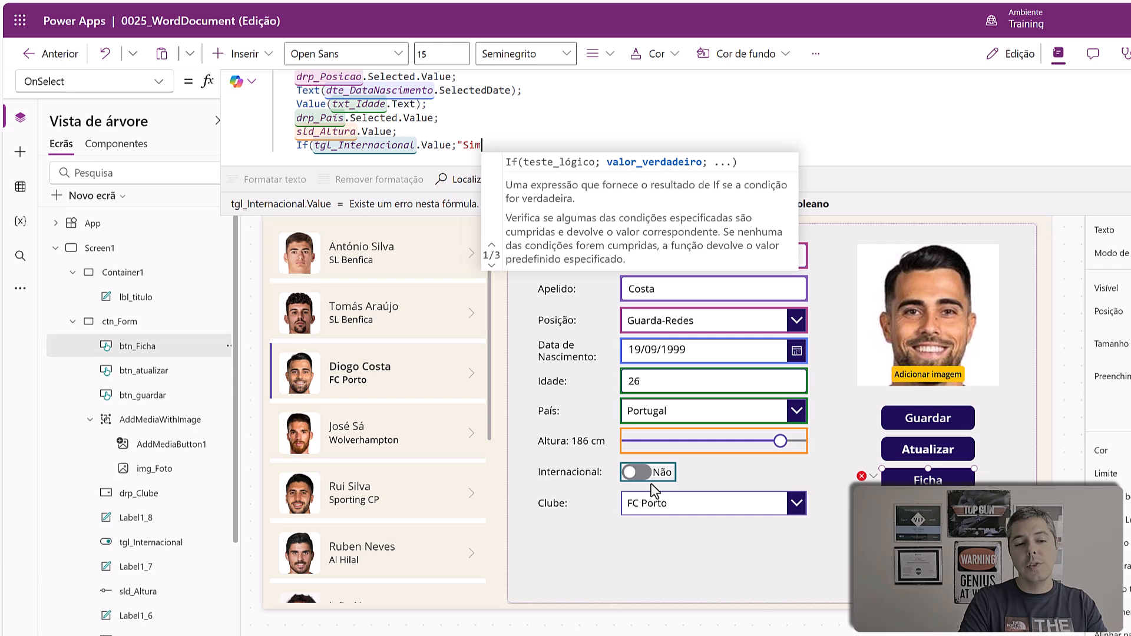
{"action": "type", "text": "\""}
{"action": "type", "text": ";\"Nã"}
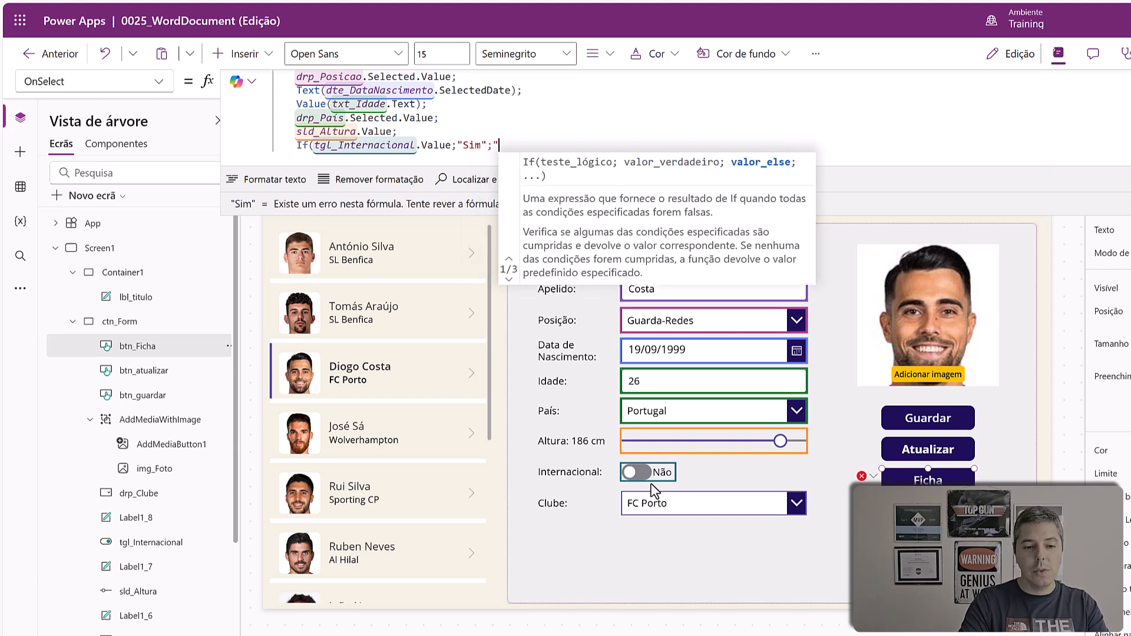
{"action": "type", "text": "o\"("}
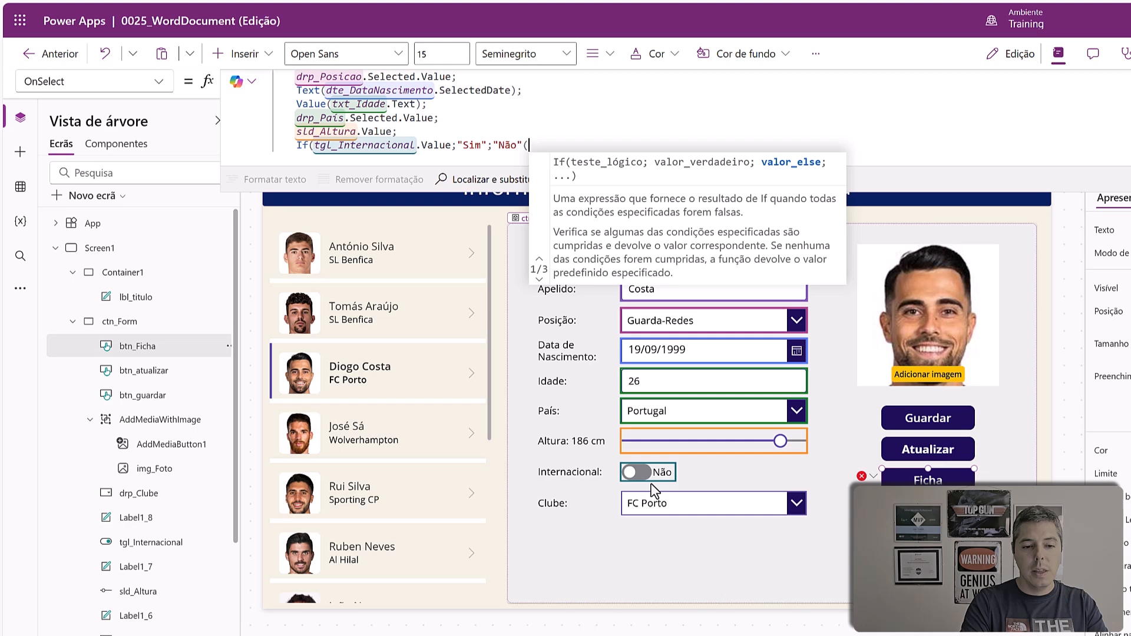
{"action": "key", "text": "BackSpace"}
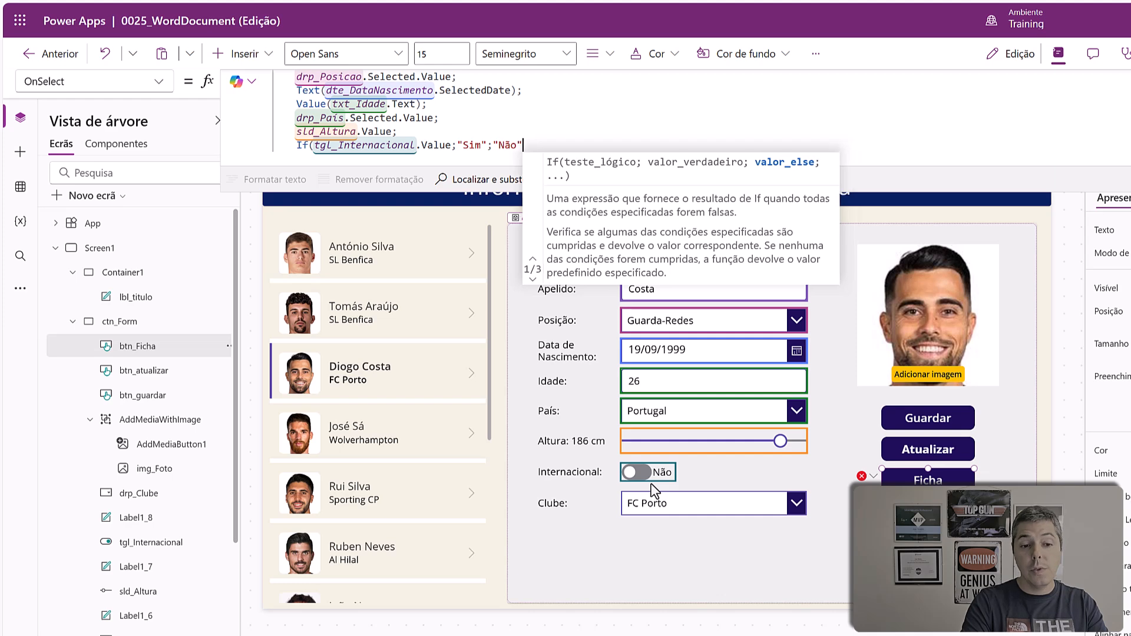
{"action": "type", "text": ")"}
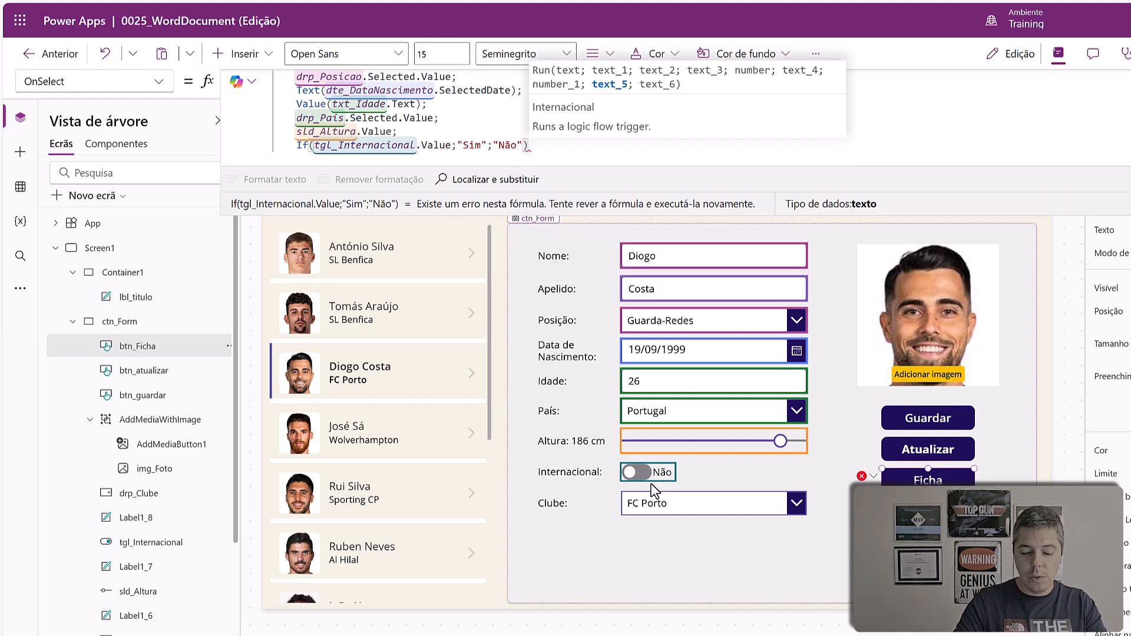
{"action": "type", "text": ";"}
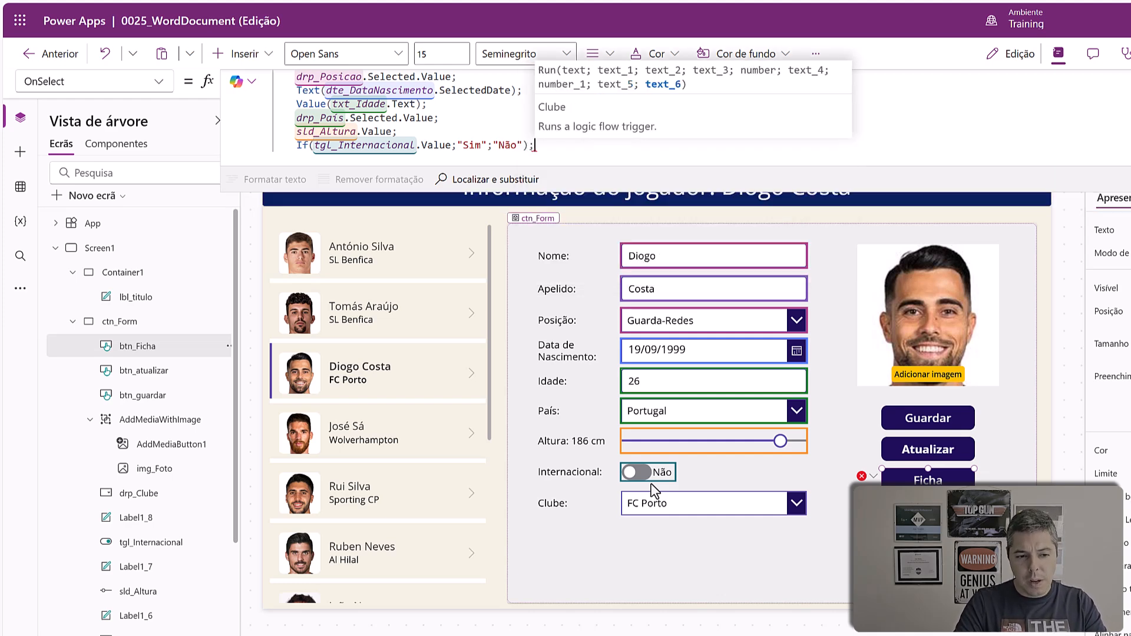
Enter drp_Clube.Selected.Clube on a new line as the flow call's Clube argument.
{"action": "key", "text": "shift+Return"}
{"action": "type", "text": "dro"}
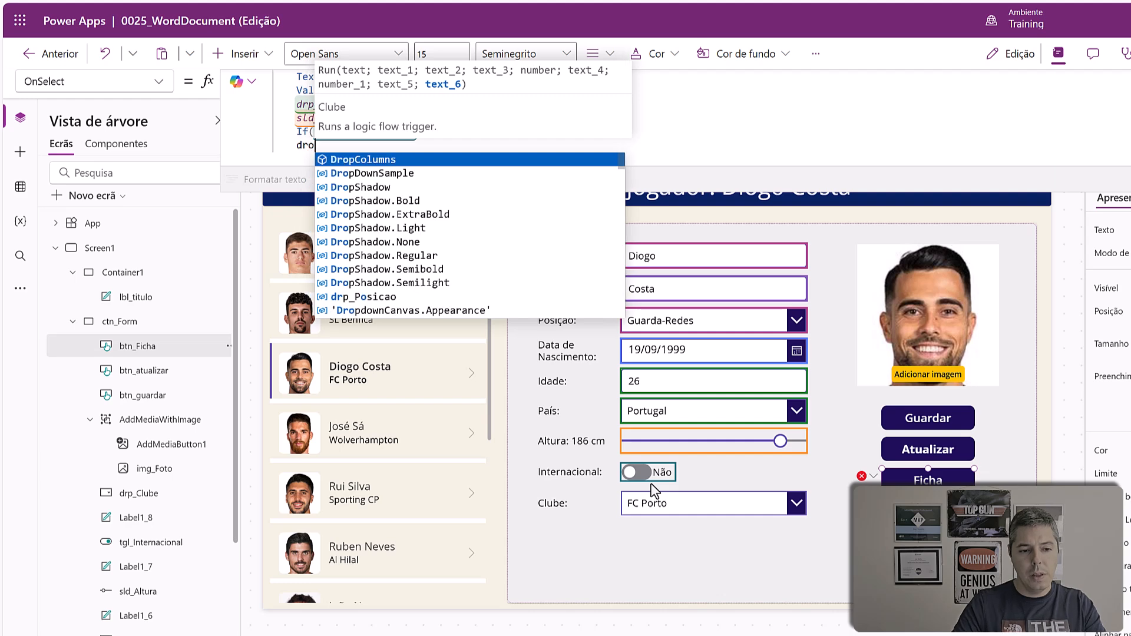
{"action": "key", "text": "BackSpace"}
{"action": "key", "text": "Down"}
{"action": "key", "text": "Up"}
{"action": "key", "text": "Return"}
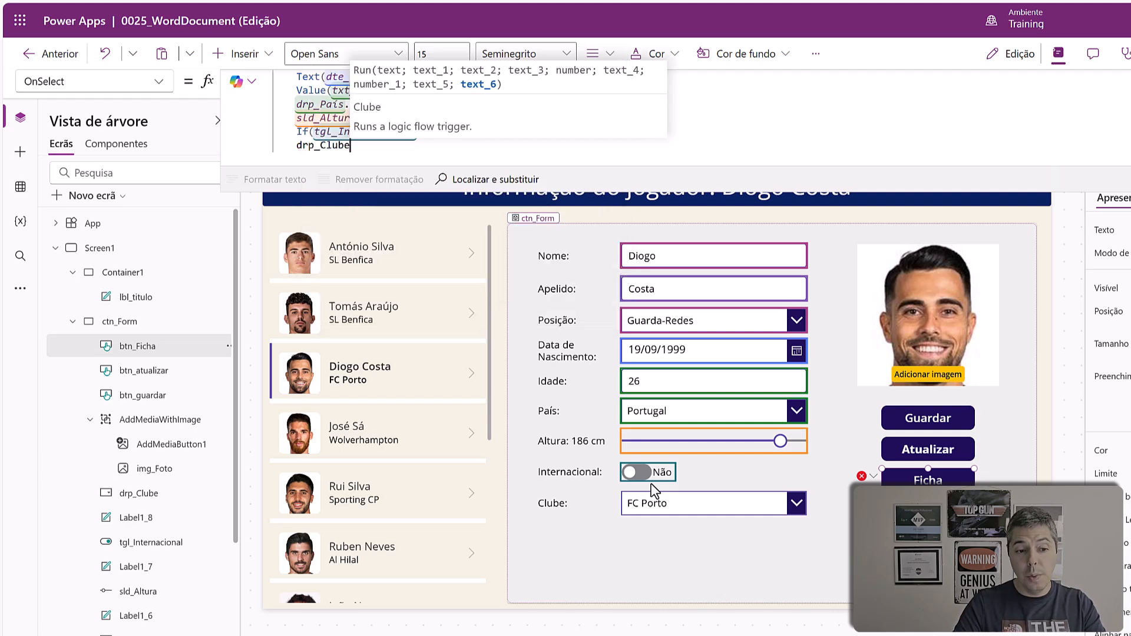
{"action": "type", "text": ".se"}
{"action": "key", "text": "Down"}
{"action": "key", "text": "Return"}
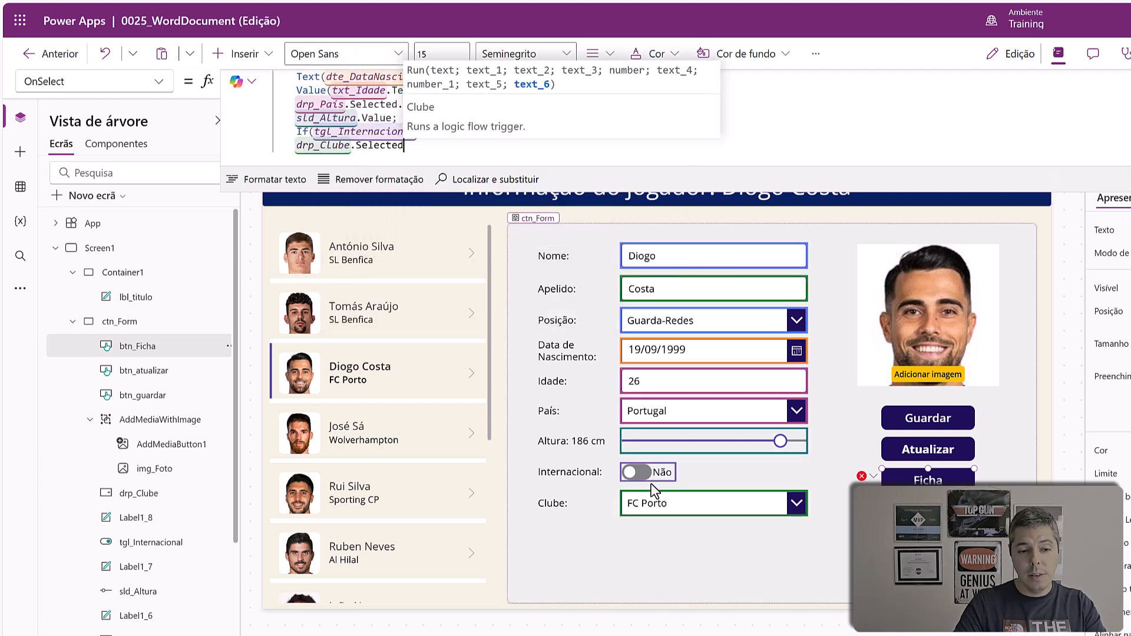
{"action": "type", "text": "."}
{"action": "key", "text": "Down"}
{"action": "key", "text": "Down"}
{"action": "key", "text": "Down"}
{"action": "key", "text": "Down"}
{"action": "key", "text": "Down"}
{"action": "key", "text": "Down"}
{"action": "key", "text": "Down"}
{"action": "key", "text": "Down"}
{"action": "key", "text": "Down"}
{"action": "key", "text": "Down"}
{"action": "key", "text": "Down"}
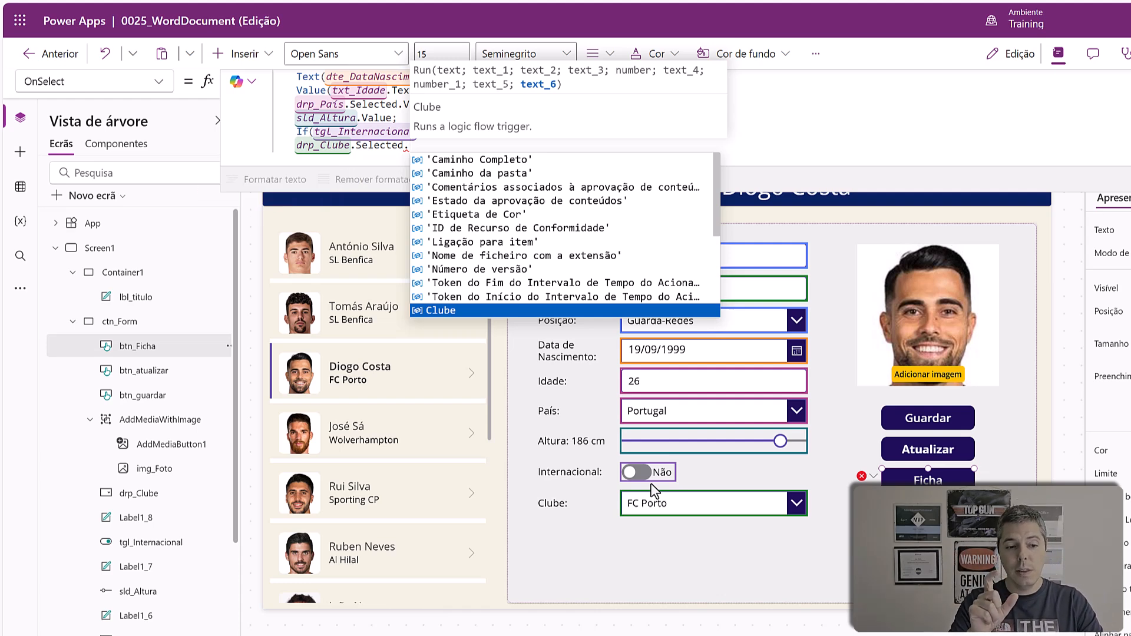
{"action": "key", "text": "BackSpace"}
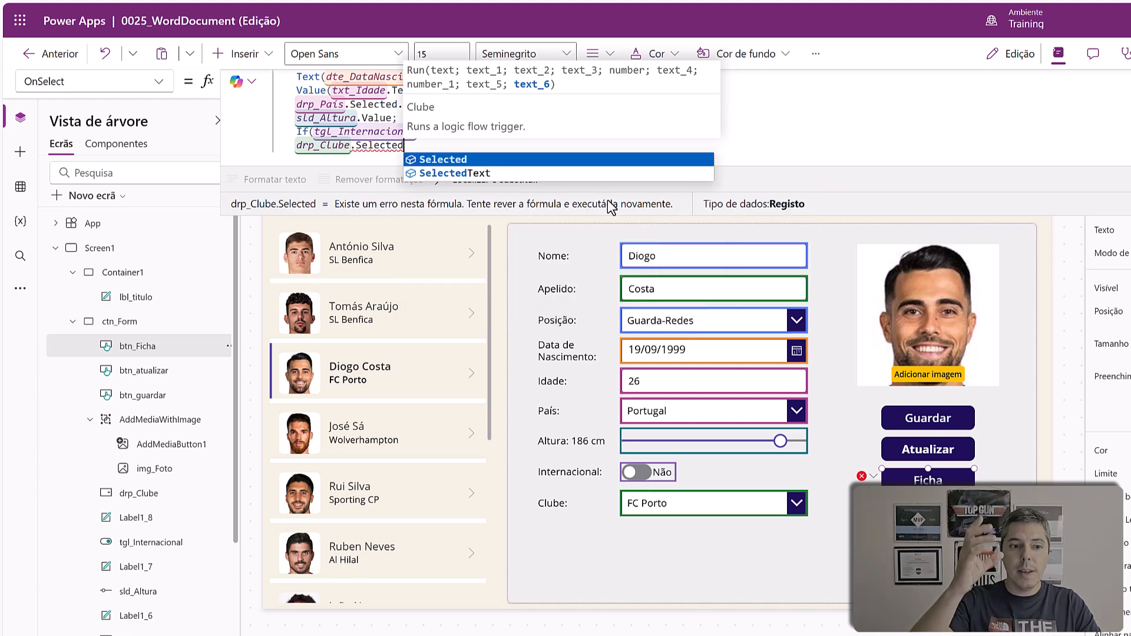
{"action": "type", "text": "."}
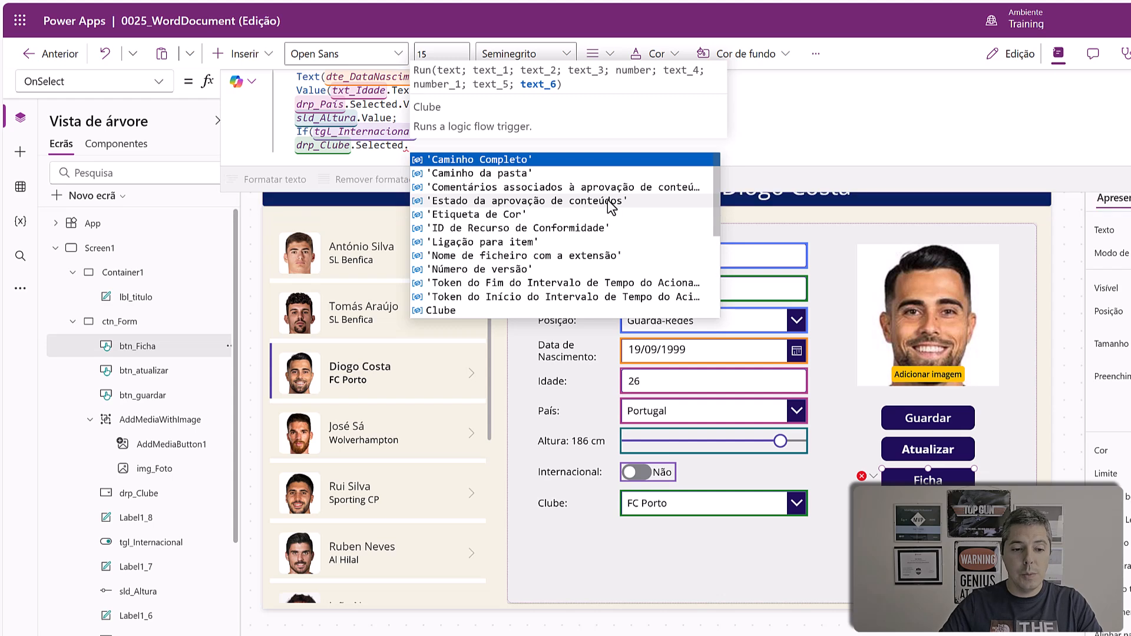
{"action": "left_click", "coordinate": [454, 312]}
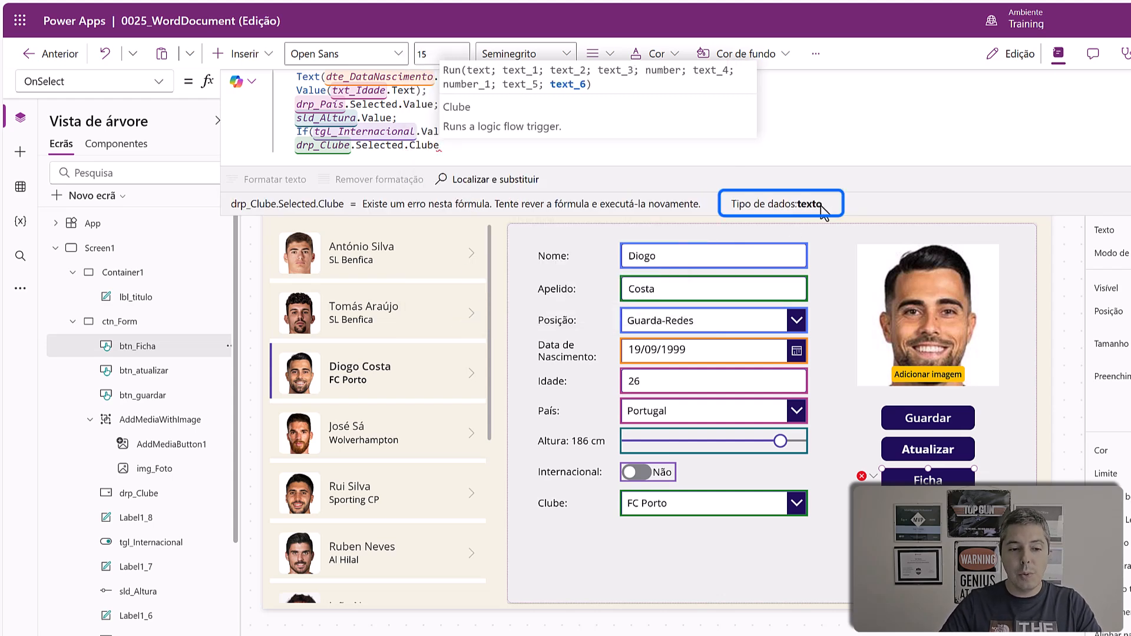
Close the FichaWordJogador.Run call with a parenthesis on its own line and enlarge the formula area to show the whole formula.
{"action": "key", "text": "Return"}
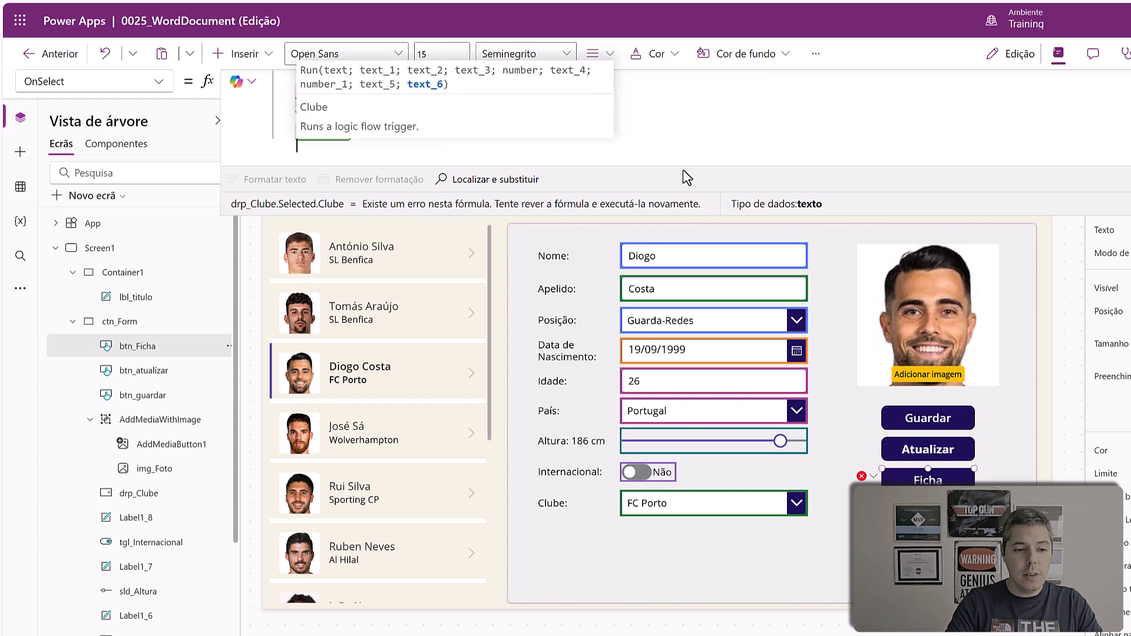
{"action": "key", "text": "BackSpace"}
{"action": "type", "text": ")"}
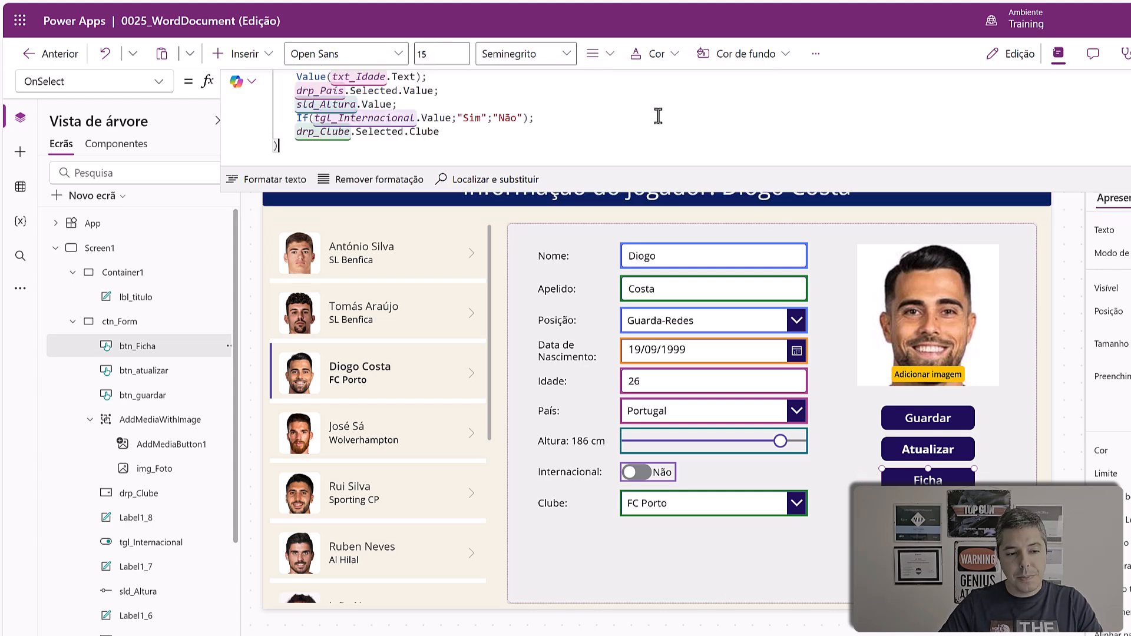
{"action": "scroll", "coordinate": [656, 118], "scroll_direction": "up", "scroll_amount": 3}
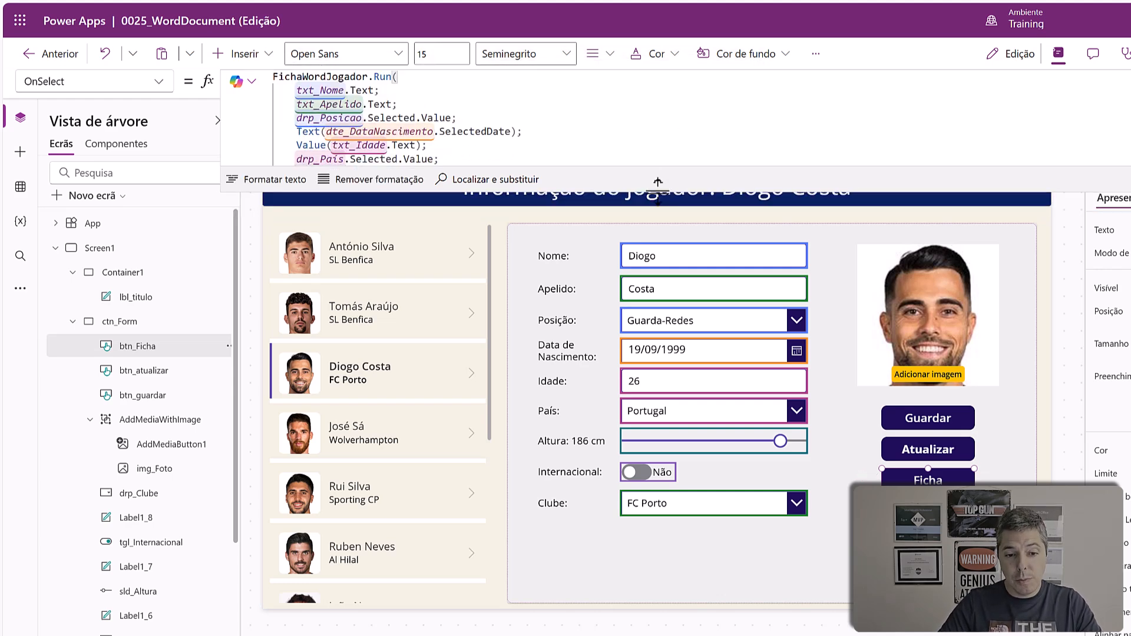
{"action": "left_click_drag", "start_coordinate": [656, 191], "coordinate": [656, 304]}
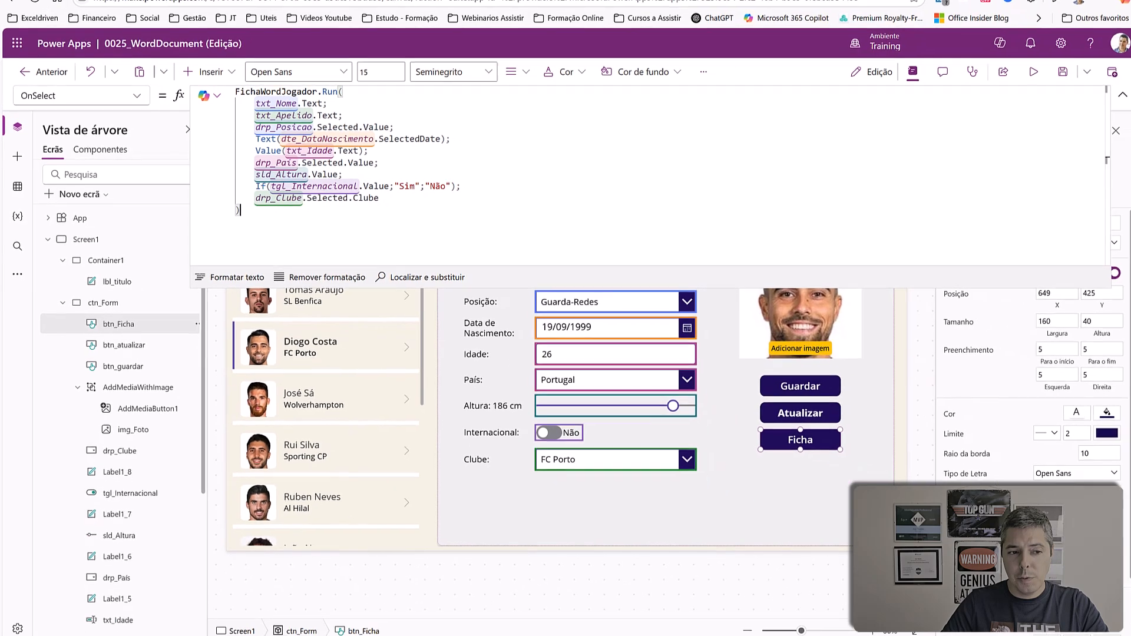
Preview the app, choose the player José Sá from the gallery and run Ficha for him.
{"action": "left_click", "coordinate": [827, 507]}
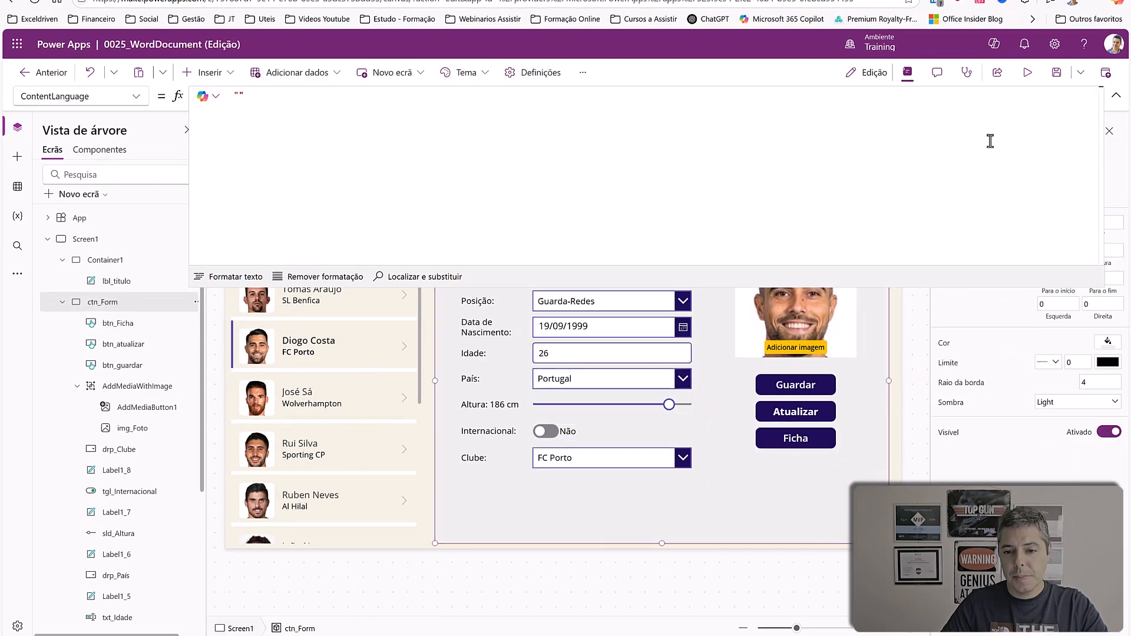
{"action": "left_click", "coordinate": [1026, 73]}
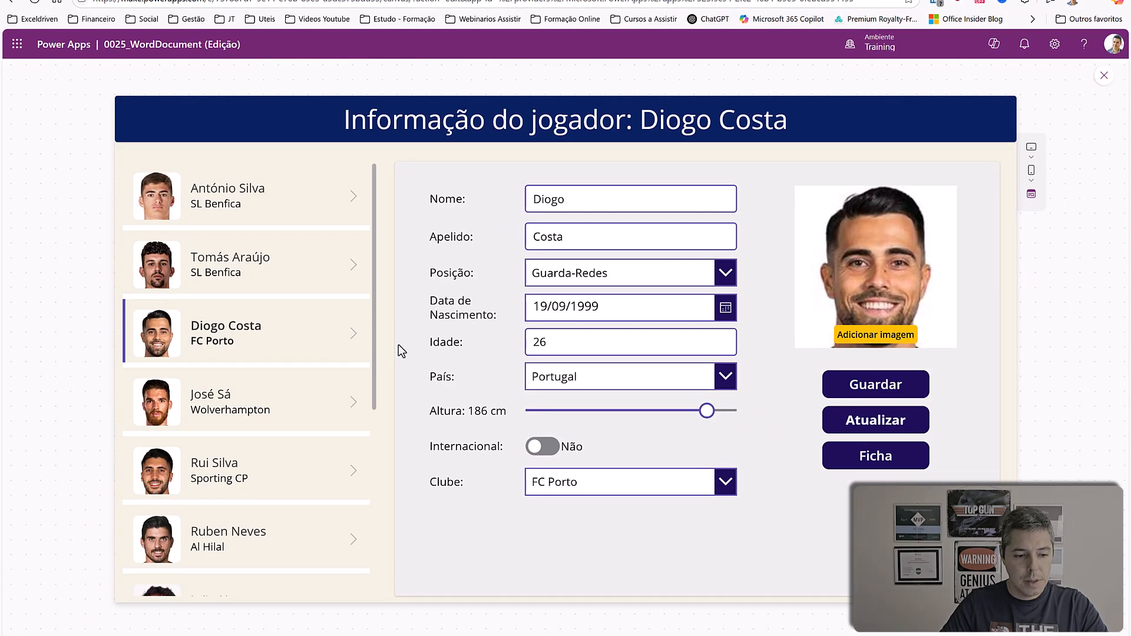
{"action": "left_click", "coordinate": [354, 406]}
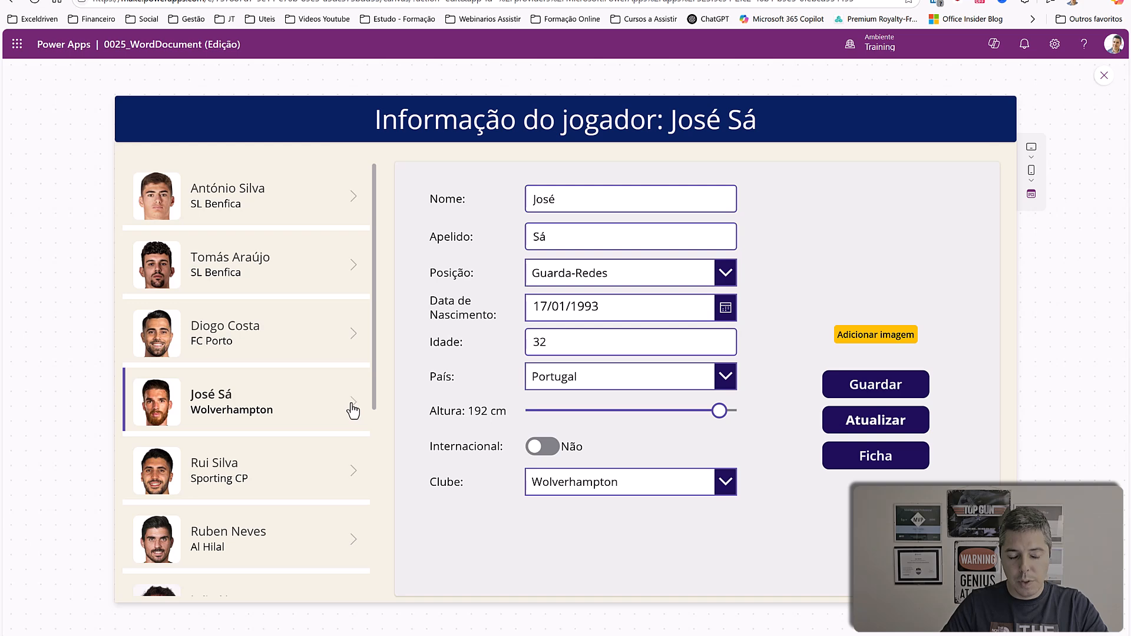
{"action": "left_click", "coordinate": [872, 465]}
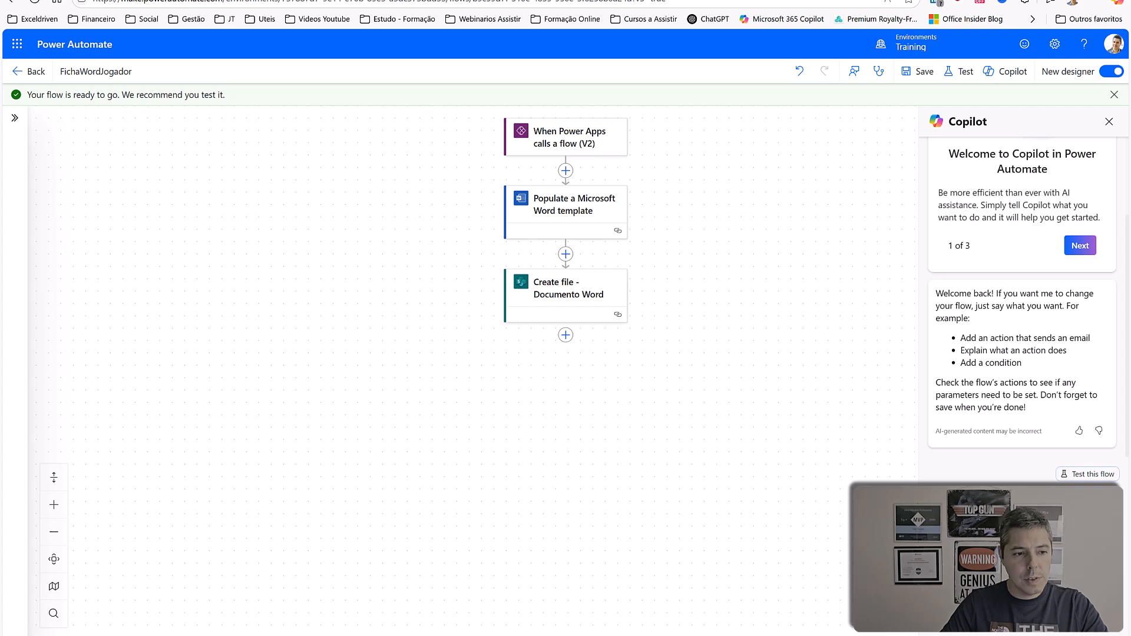
Switch to Power Automate, save the FichaWordJogador flow and return to its details page.
{"action": "left_click", "coordinate": [920, 72]}
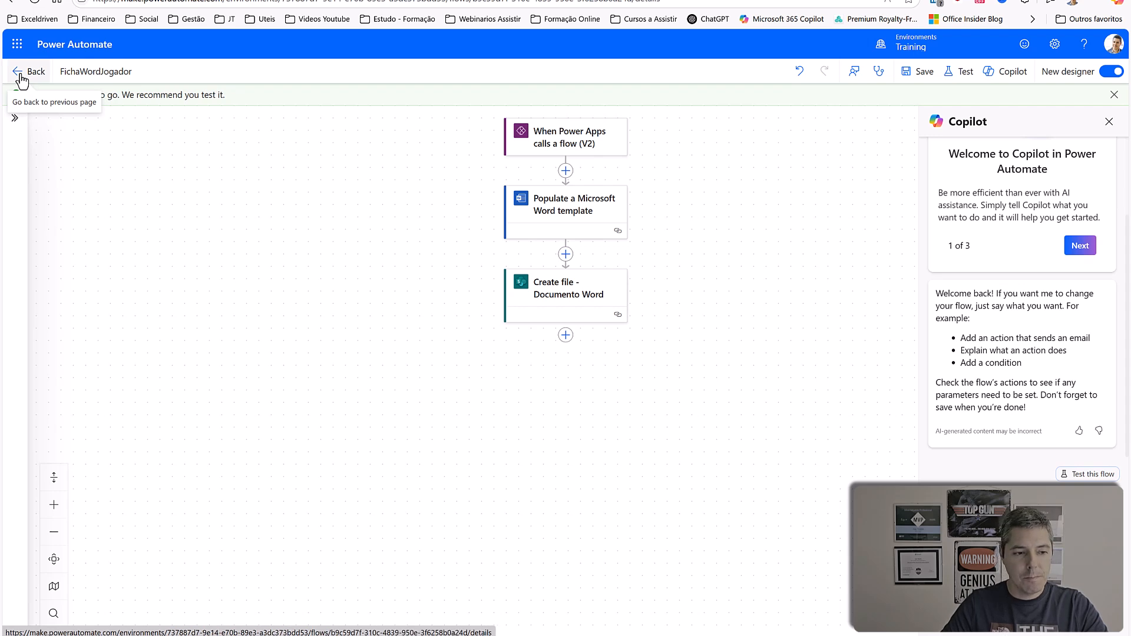
{"action": "left_click", "coordinate": [21, 74]}
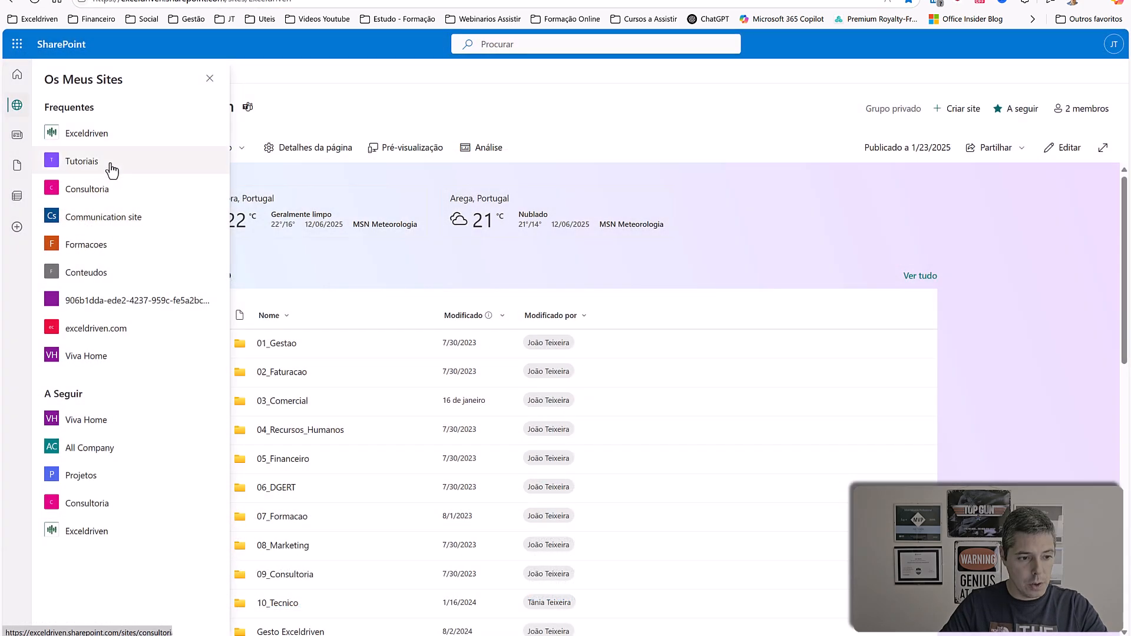
In the Tutoriais SharePoint site's TutoriaisDocs library, delete the eight João-Neves and Tomás_Araújo files, keeping the José_Sá document.
{"action": "left_click", "coordinate": [109, 163]}
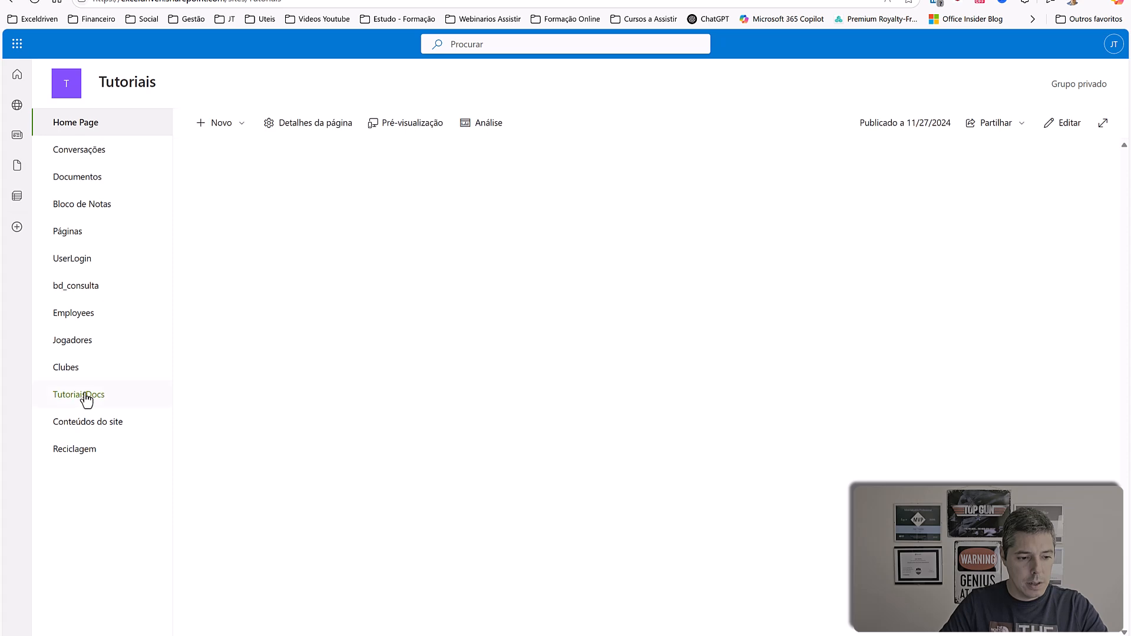
{"action": "left_click", "coordinate": [84, 395]}
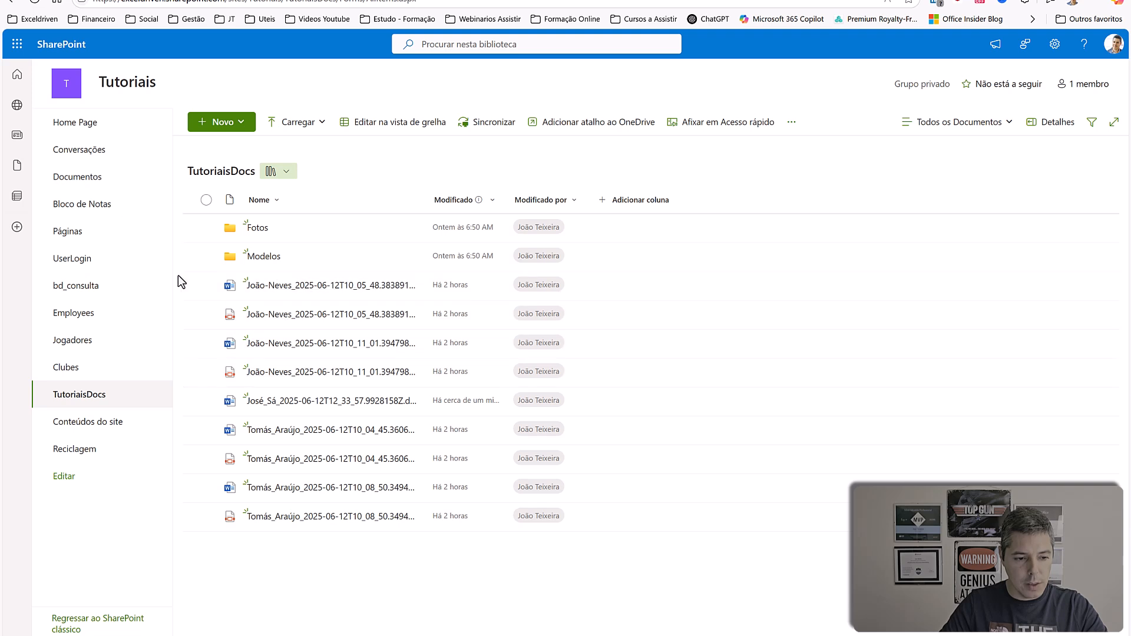
{"action": "left_click", "coordinate": [206, 285]}
{"action": "left_click", "coordinate": [206, 314]}
{"action": "left_click", "coordinate": [206, 343]}
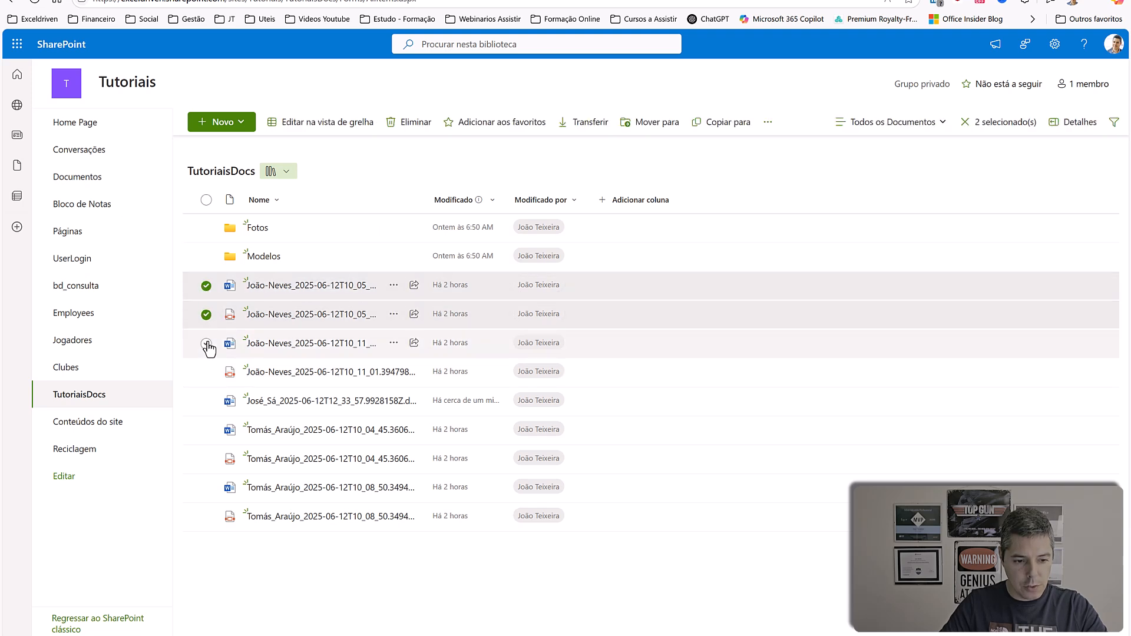
{"action": "left_click", "coordinate": [206, 372]}
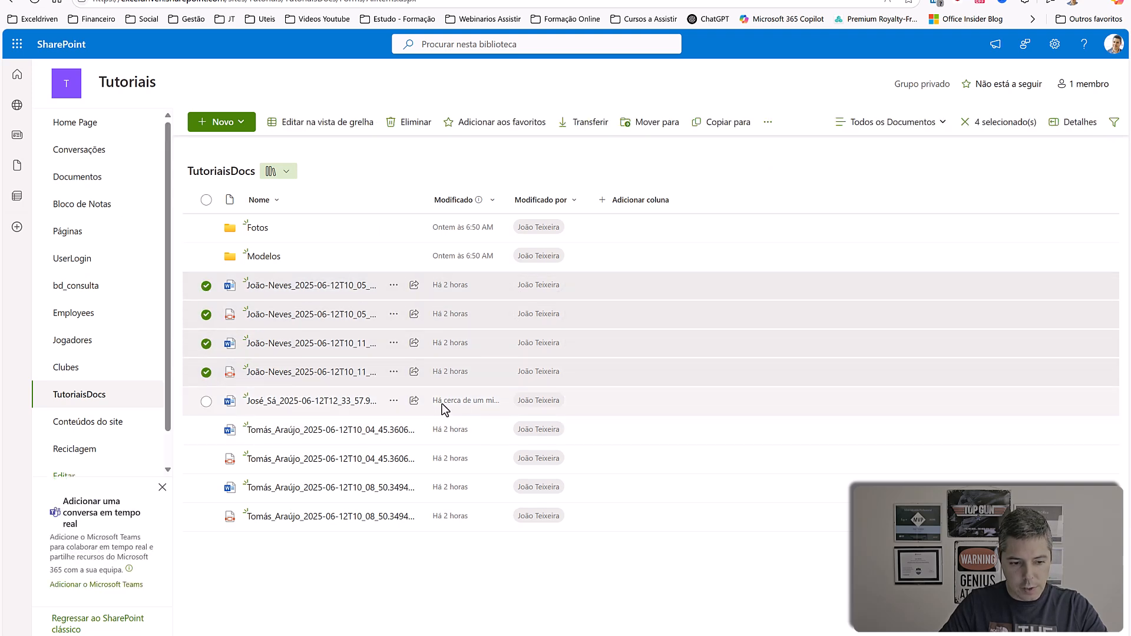
{"action": "left_click", "coordinate": [207, 429]}
{"action": "left_click", "coordinate": [206, 458]}
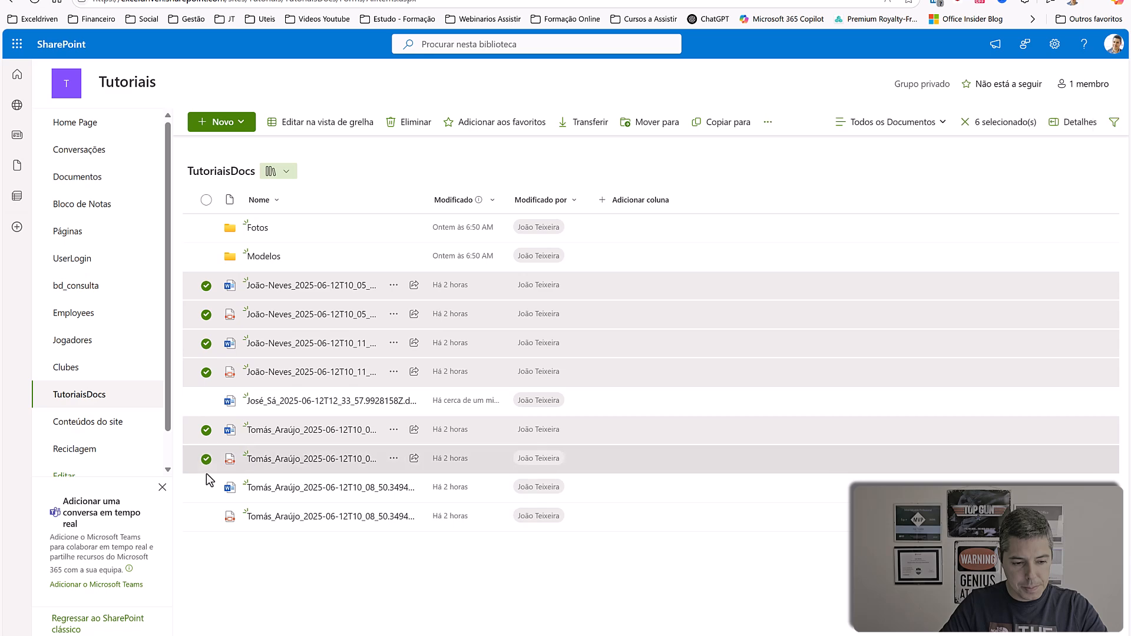
{"action": "left_click", "coordinate": [206, 487]}
{"action": "left_click", "coordinate": [206, 516]}
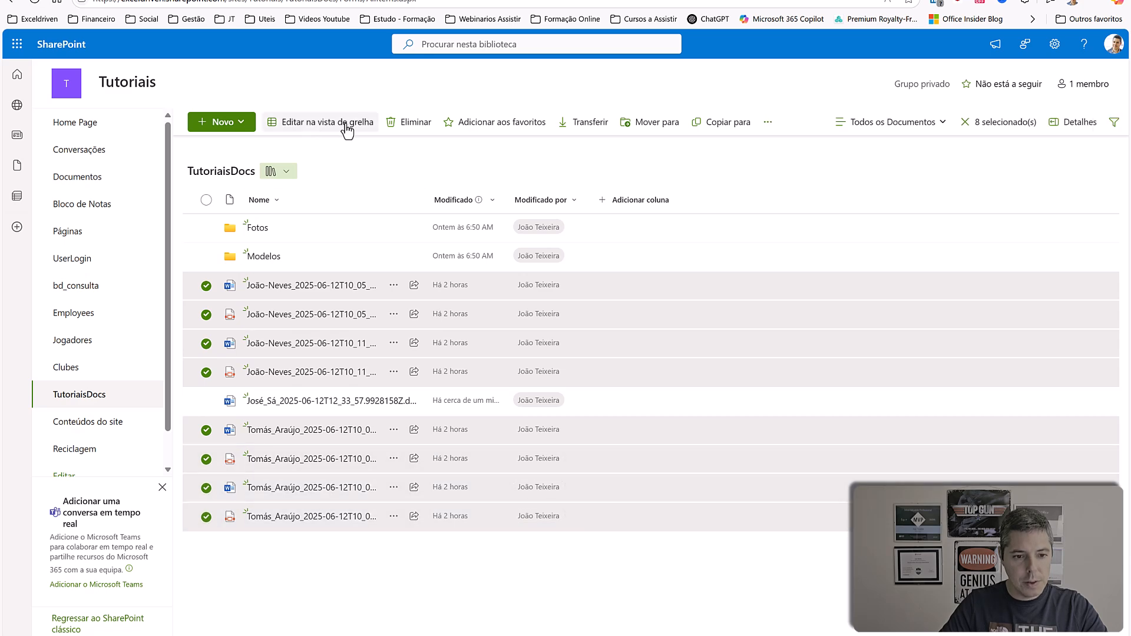
{"action": "left_click", "coordinate": [433, 136]}
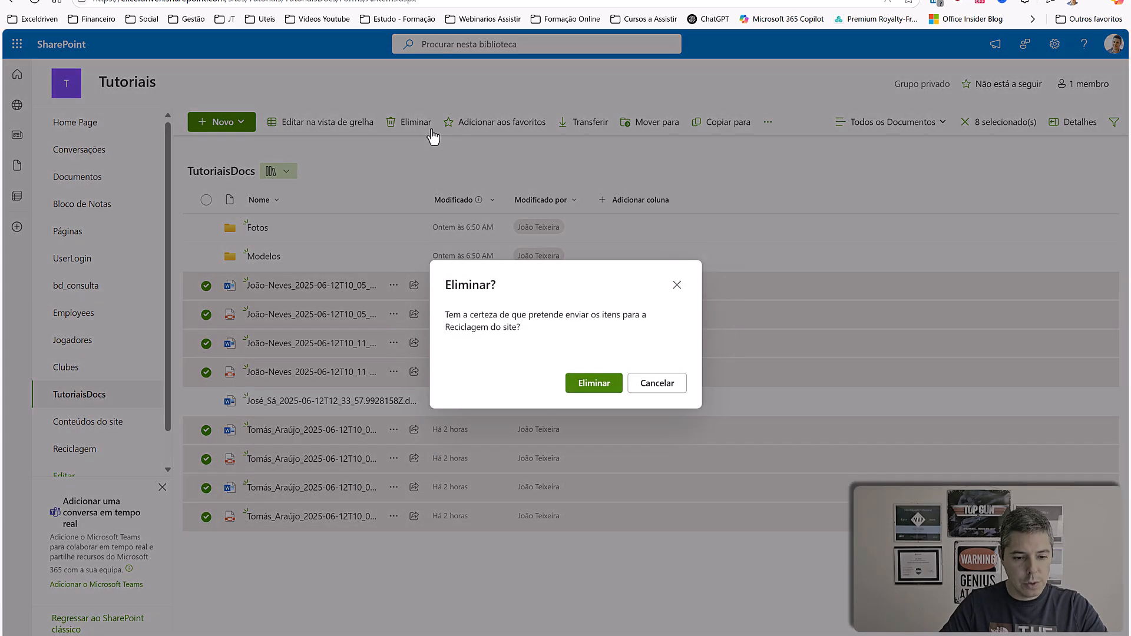
{"action": "left_click", "coordinate": [595, 384]}
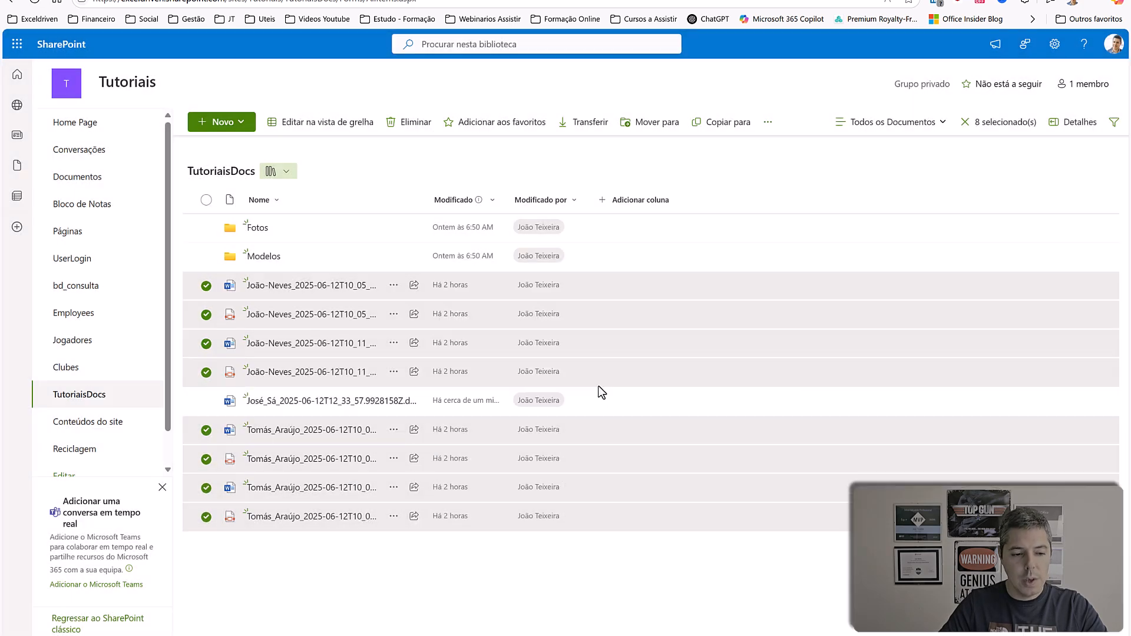
Delete all three image files from the library's Fotos folder.
{"action": "left_click", "coordinate": [257, 227]}
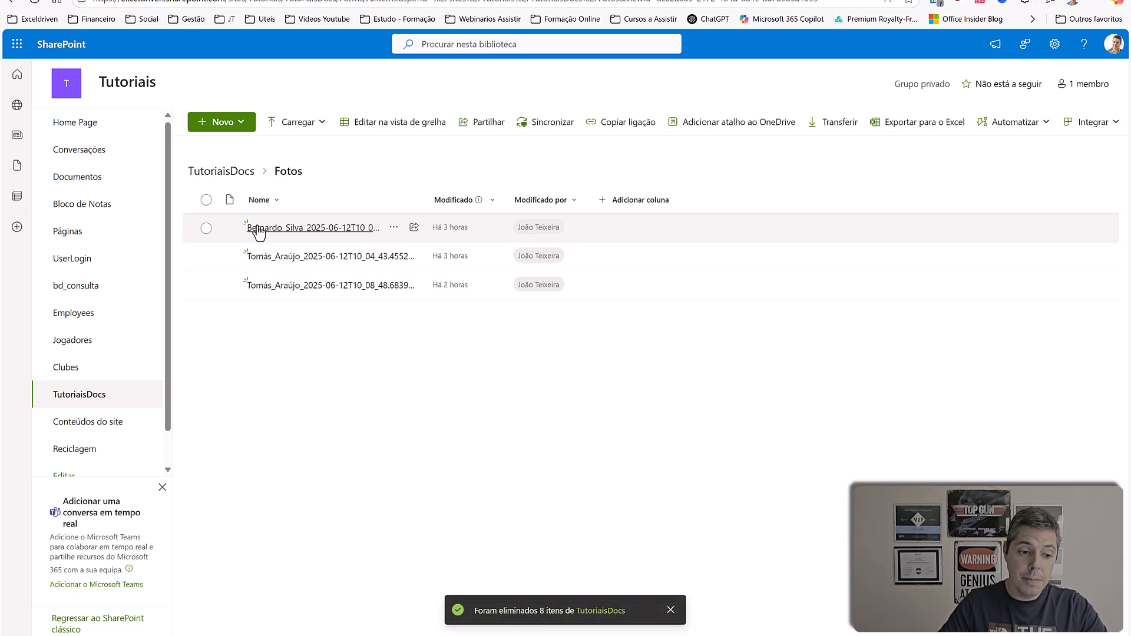
{"action": "left_click", "coordinate": [207, 228]}
{"action": "left_click", "coordinate": [206, 256]}
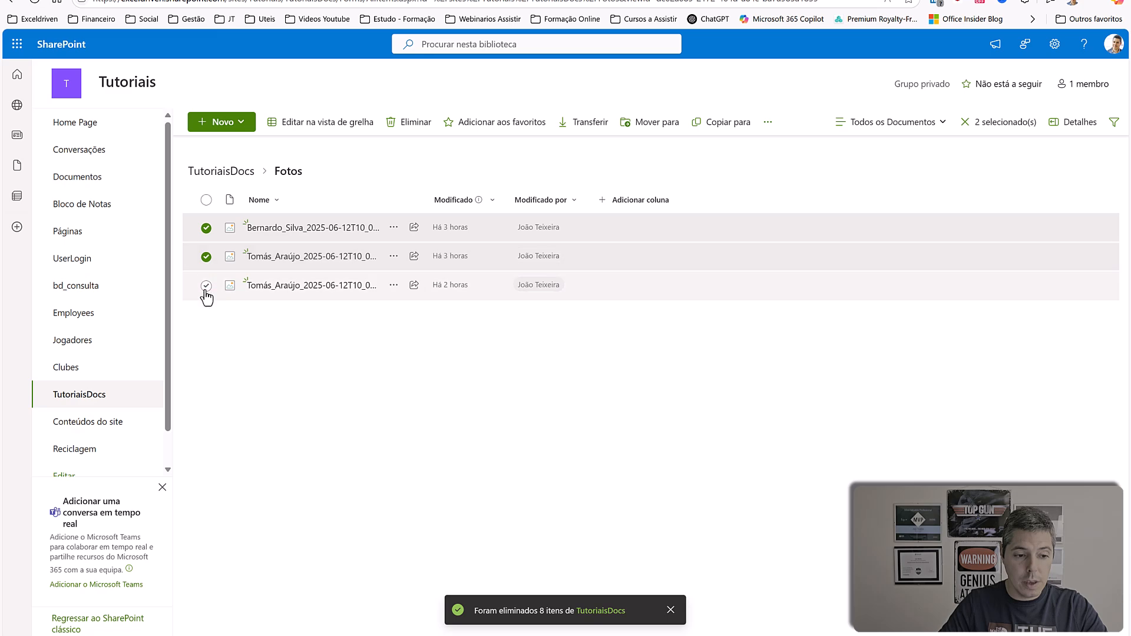
{"action": "left_click", "coordinate": [207, 285]}
{"action": "left_click", "coordinate": [424, 132]}
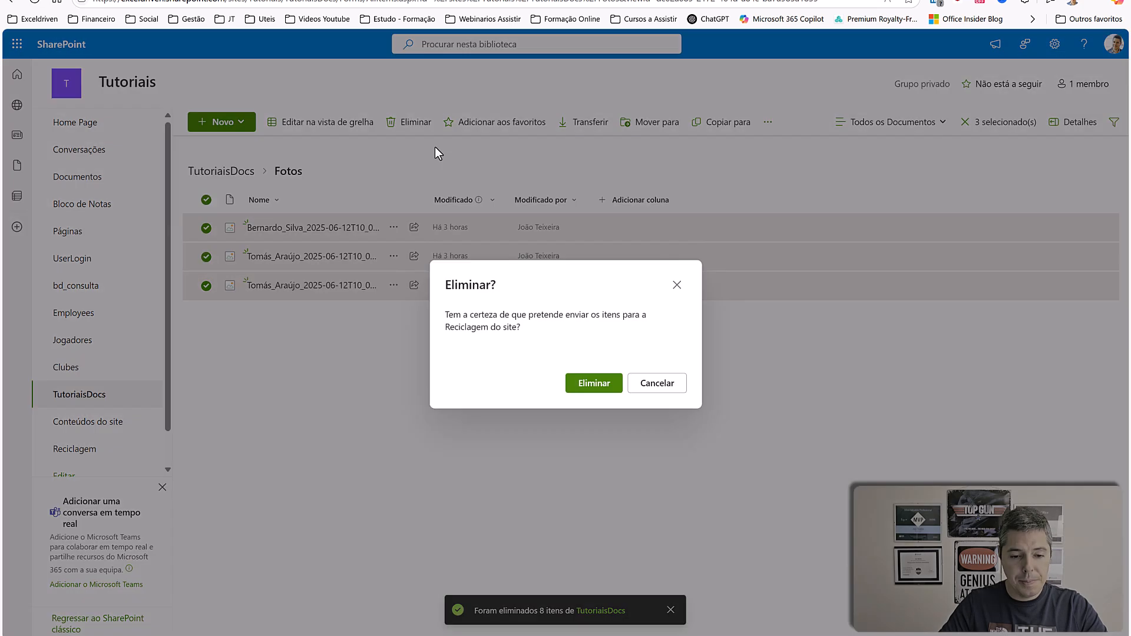
{"action": "left_click", "coordinate": [585, 383]}
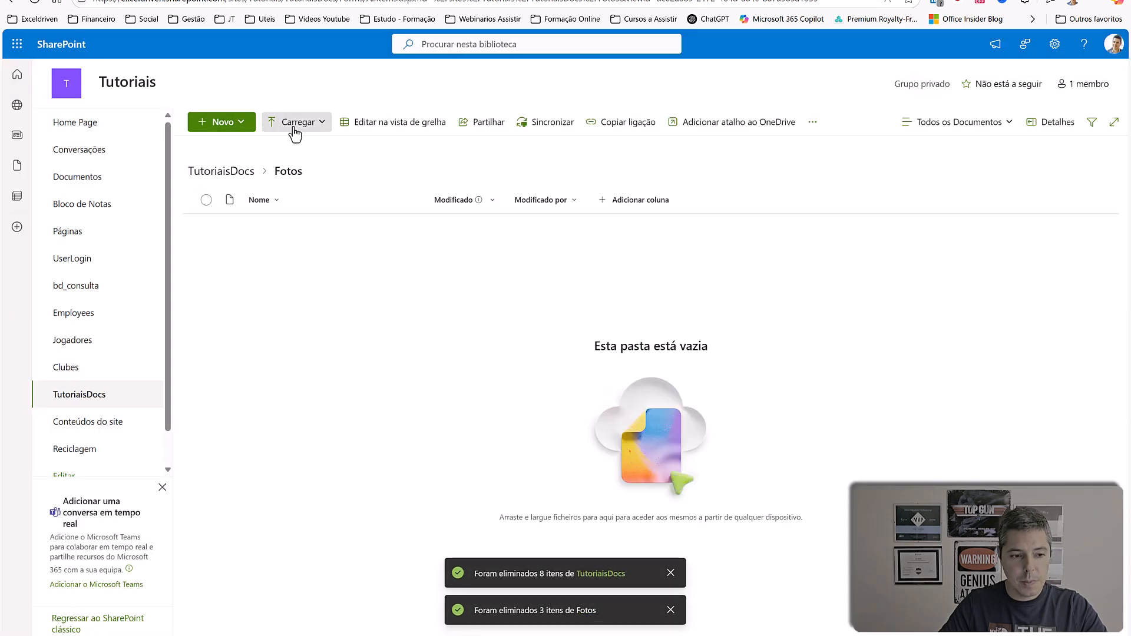
{"action": "left_click", "coordinate": [221, 172]}
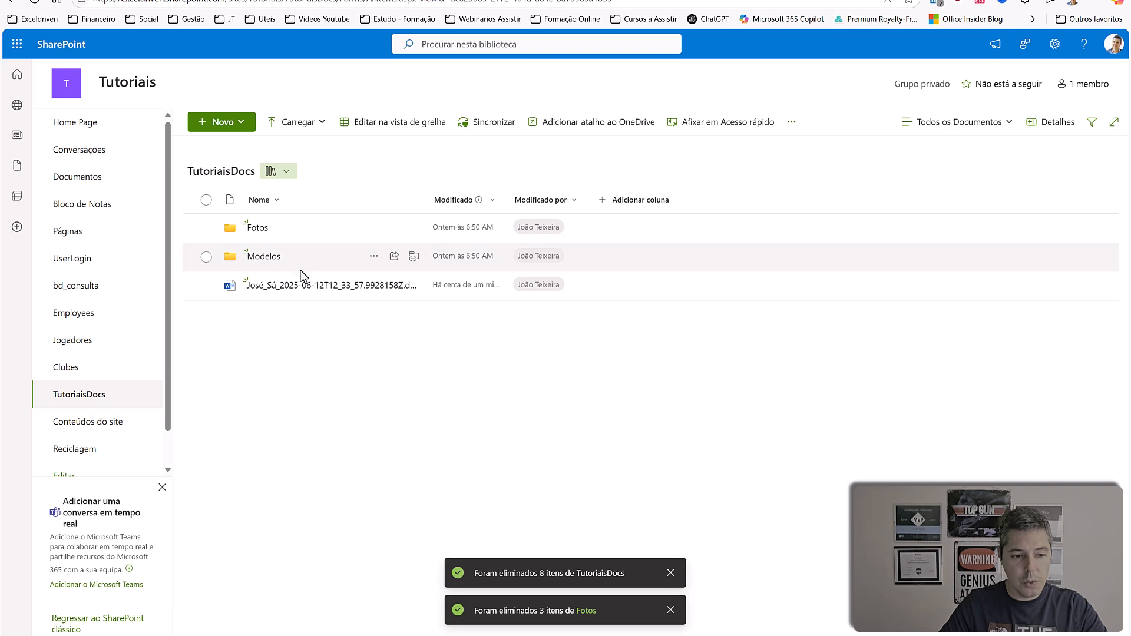
{"action": "left_click", "coordinate": [305, 293]}
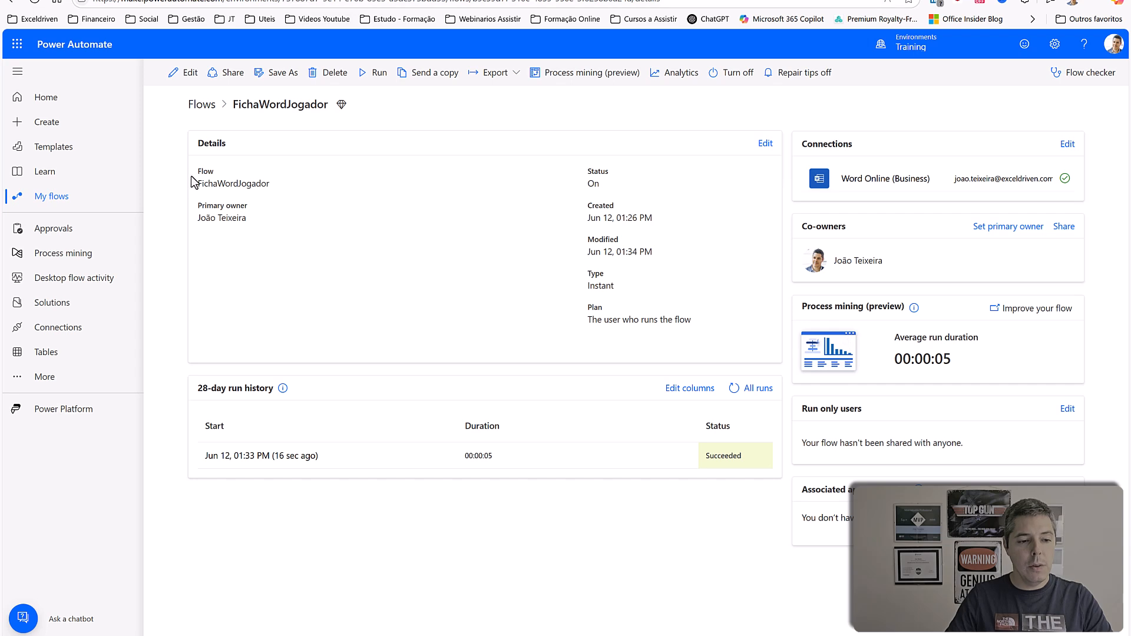
Open the FichaWordJogador flow for editing and display the inputs of its Power Apps trigger.
{"action": "left_click", "coordinate": [189, 72]}
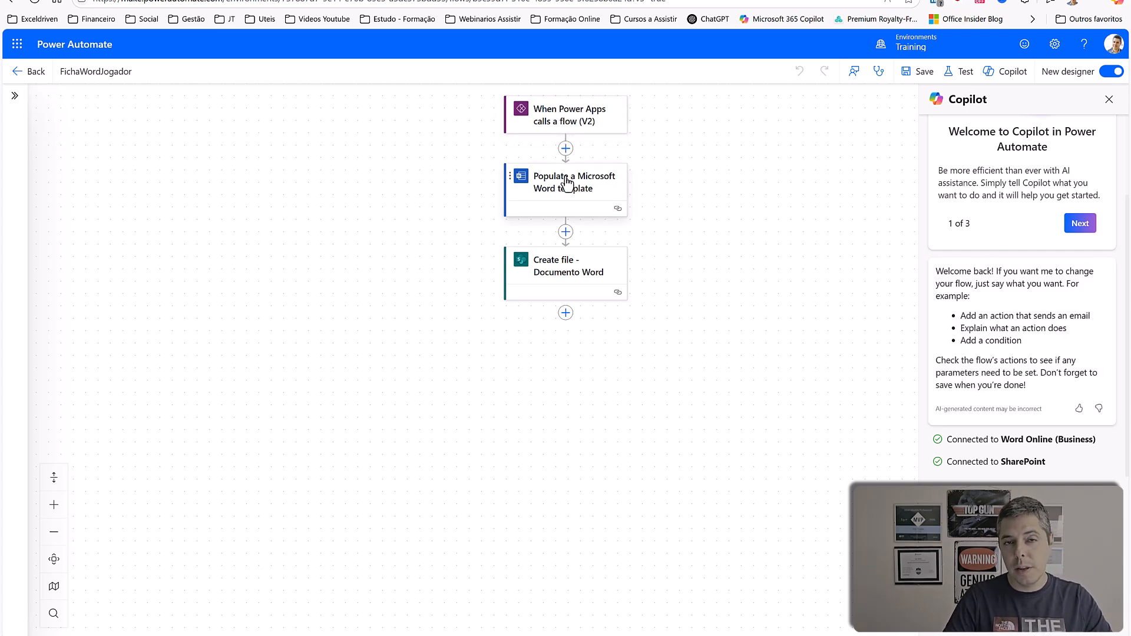
{"action": "left_click", "coordinate": [590, 125]}
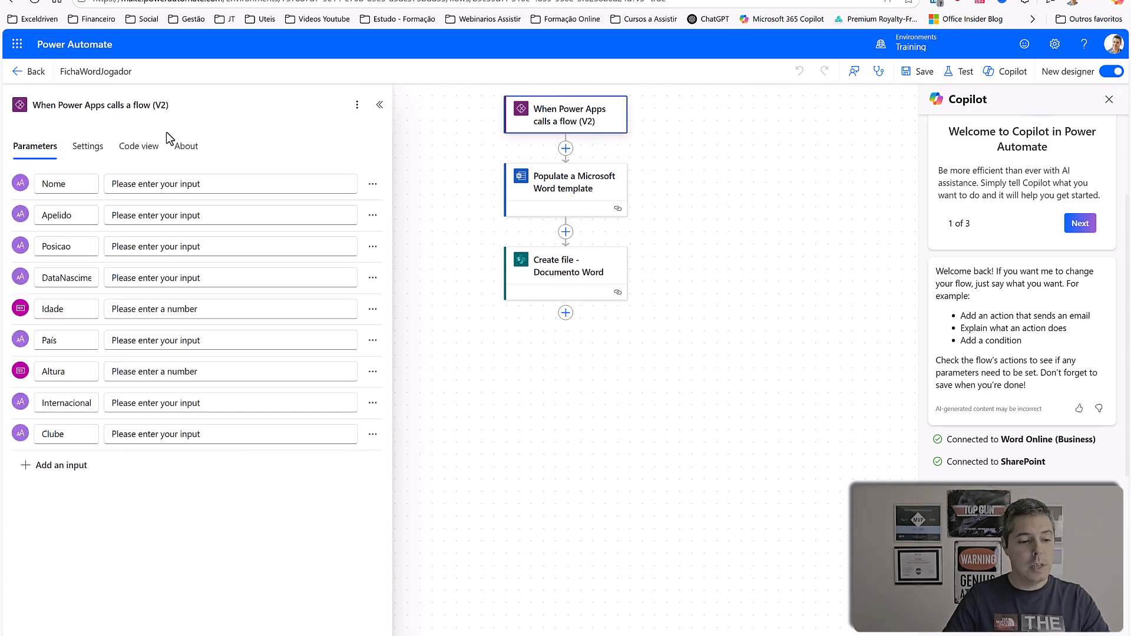
{"action": "left_click", "coordinate": [53, 469]}
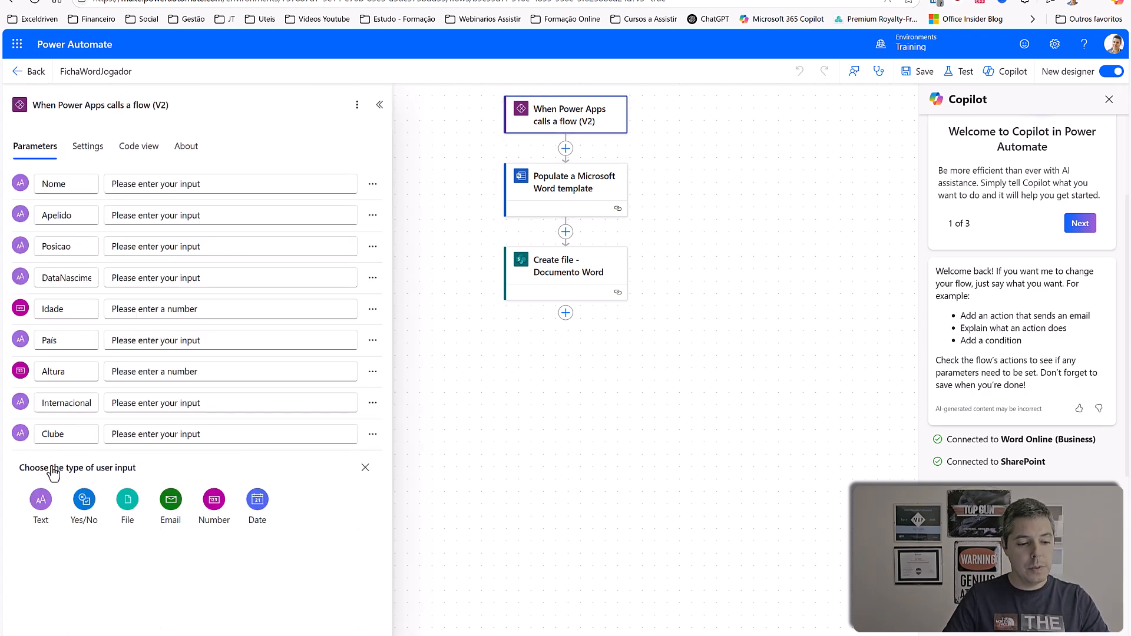
{"action": "left_click", "coordinate": [40, 499]}
{"action": "triple_click", "coordinate": [84, 463]}
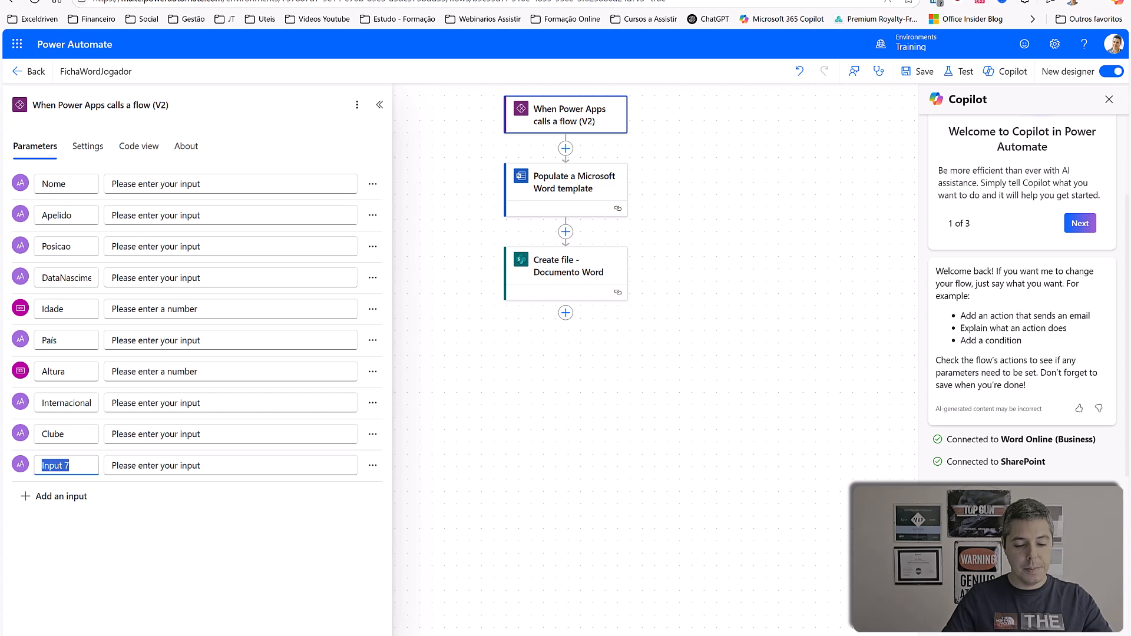
{"action": "type", "text": "Imagem"}
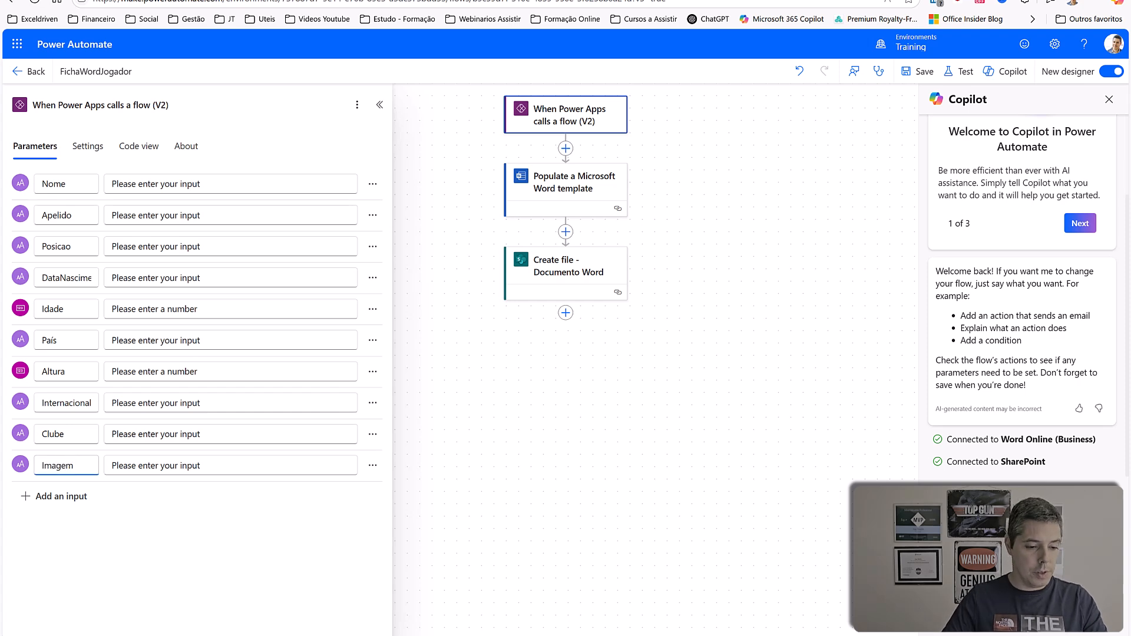
{"action": "left_click", "coordinate": [59, 497]}
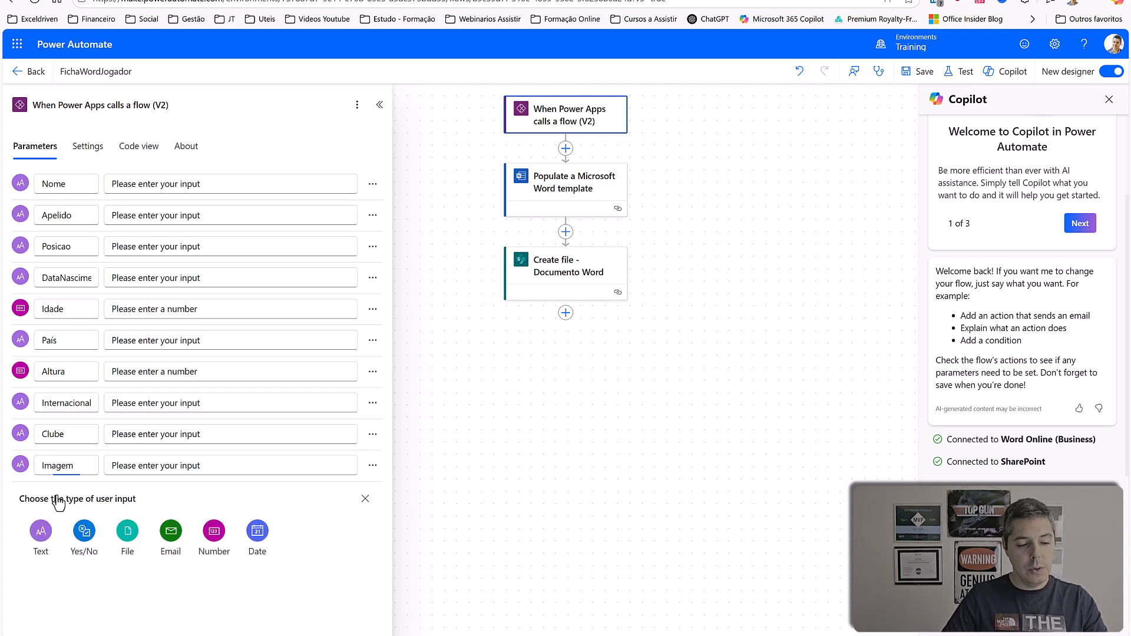
{"action": "left_click", "coordinate": [41, 531]}
{"action": "triple_click", "coordinate": [66, 497]}
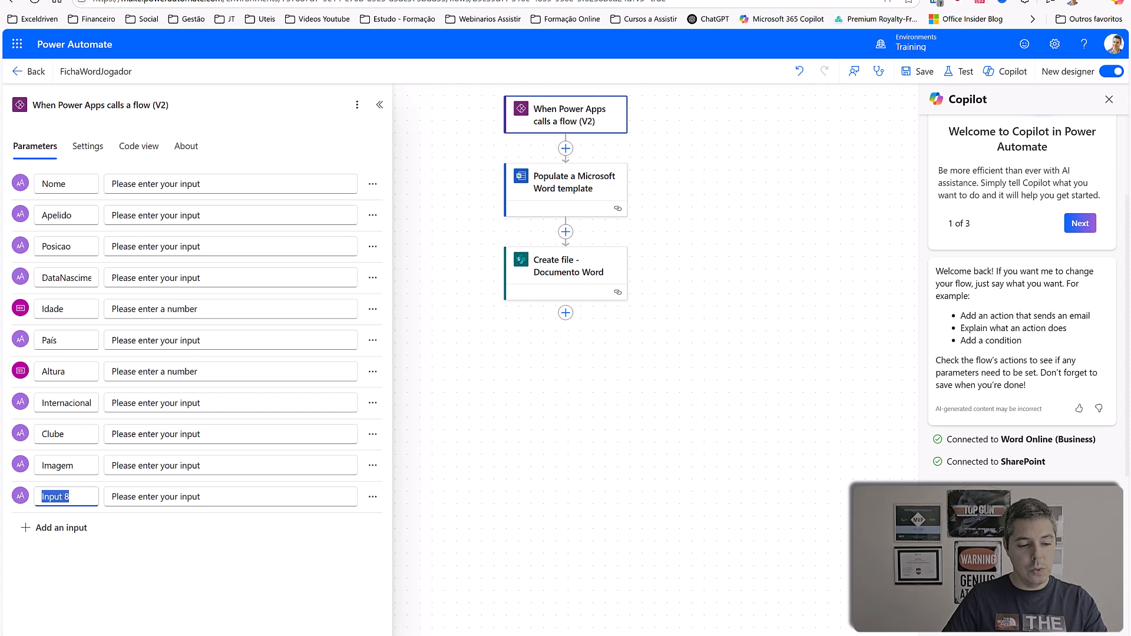
{"action": "type", "text": "Ficheiro"}
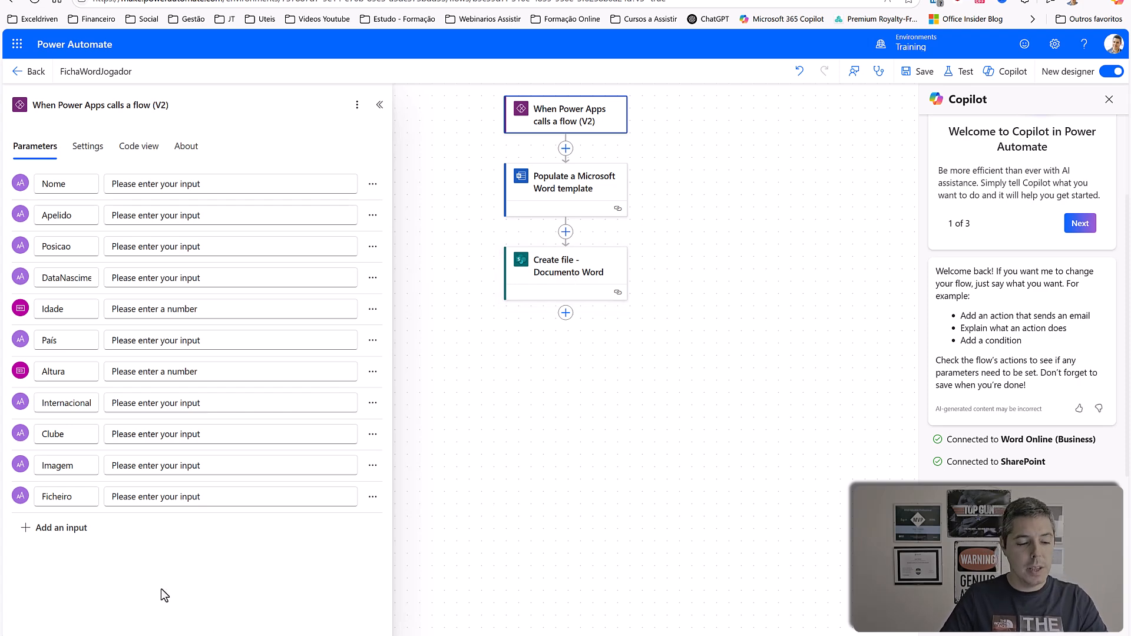
{"action": "left_click", "coordinate": [372, 496]}
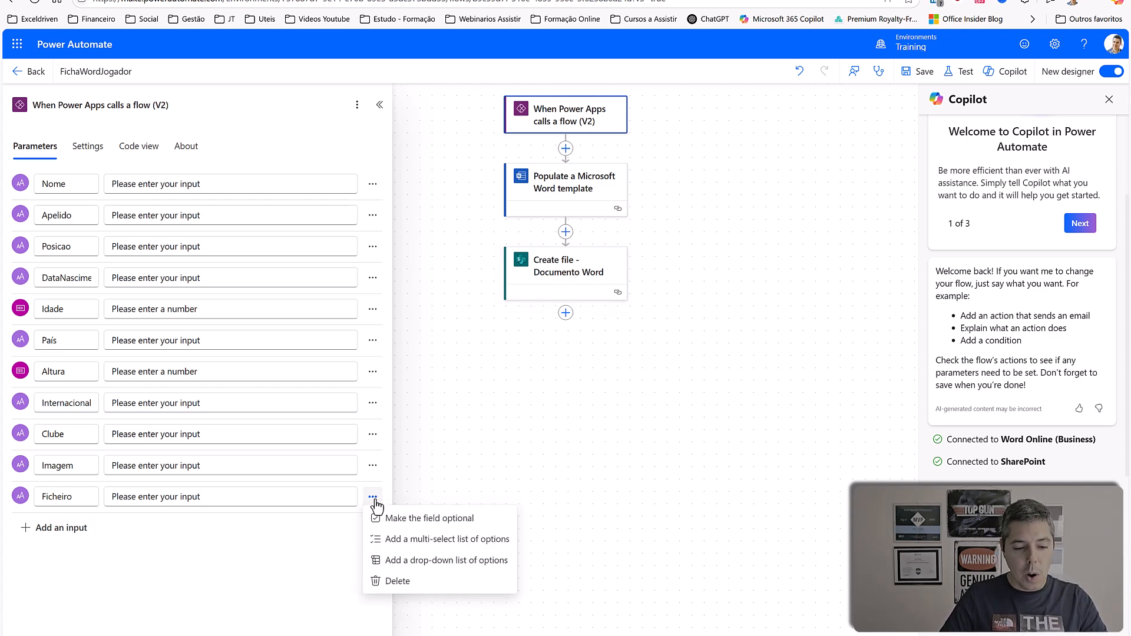
{"action": "left_click", "coordinate": [399, 583]}
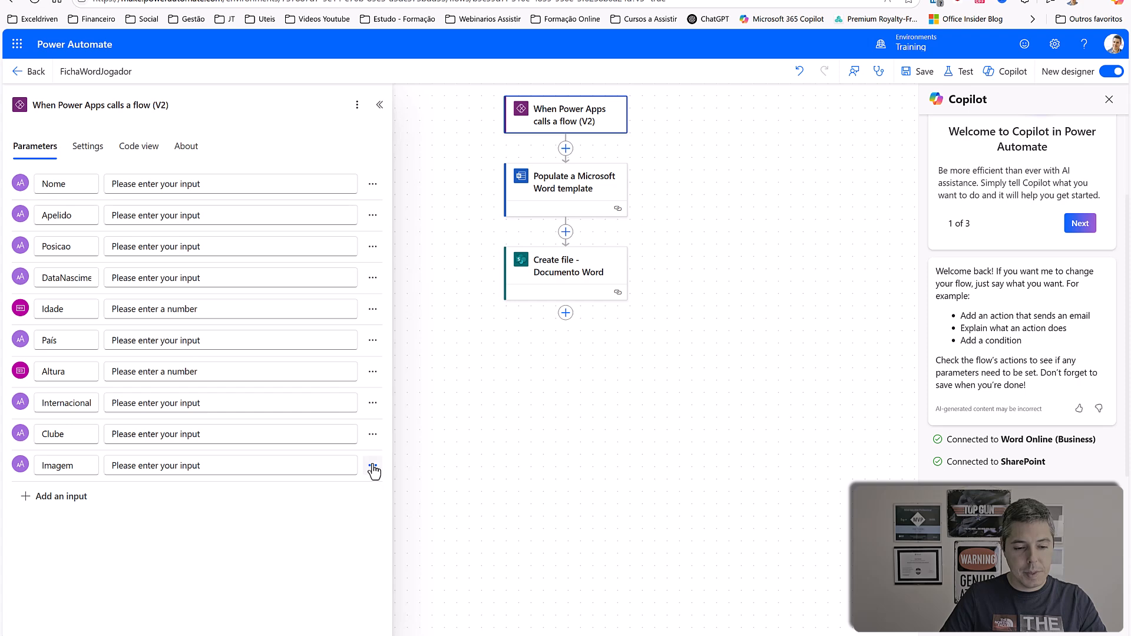
{"action": "left_click", "coordinate": [372, 465]}
{"action": "left_click", "coordinate": [374, 552]}
Add a File input named Imagem below Clube in the Power Apps trigger.
{"action": "left_click", "coordinate": [56, 469]}
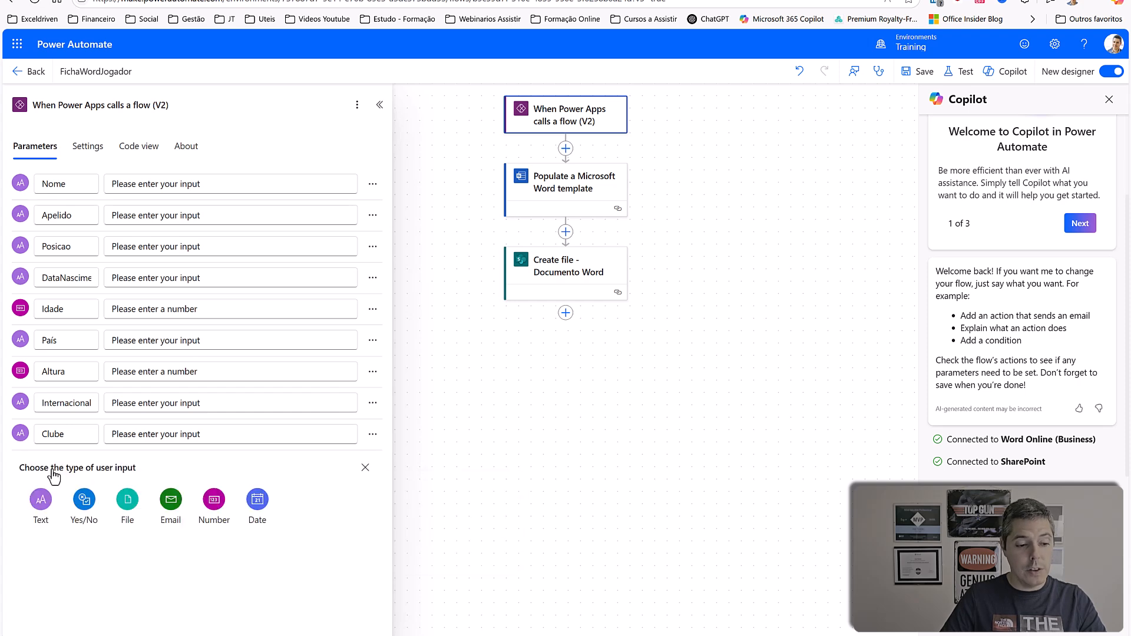
{"action": "left_click", "coordinate": [130, 499]}
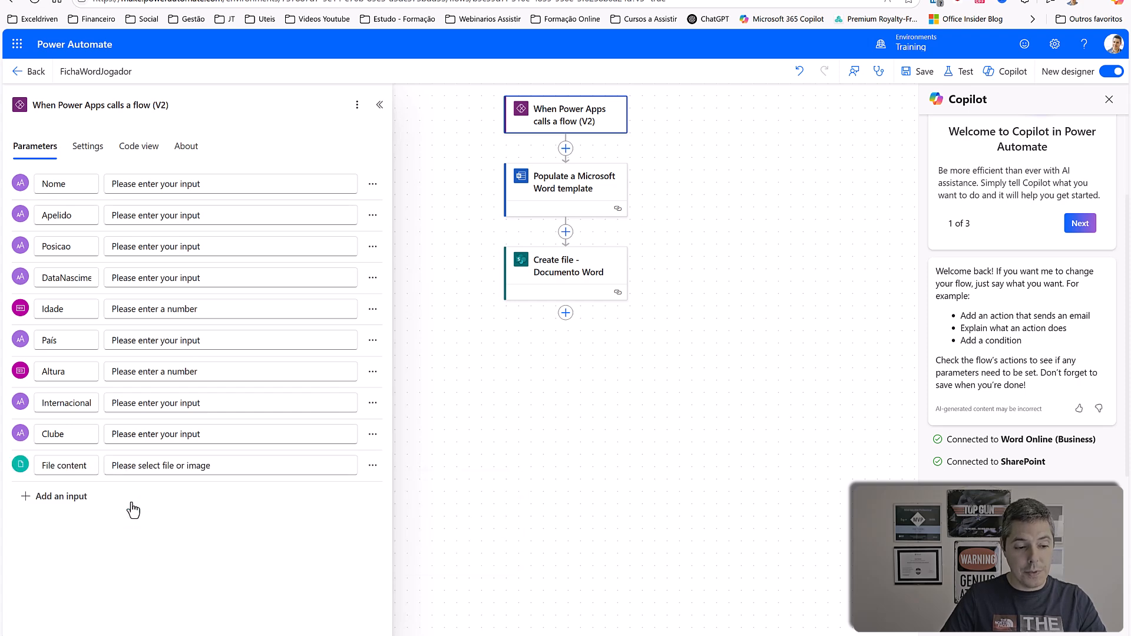
{"action": "left_click", "coordinate": [92, 467]}
{"action": "key", "text": "ctrl+a"}
{"action": "type", "text": "Image"}
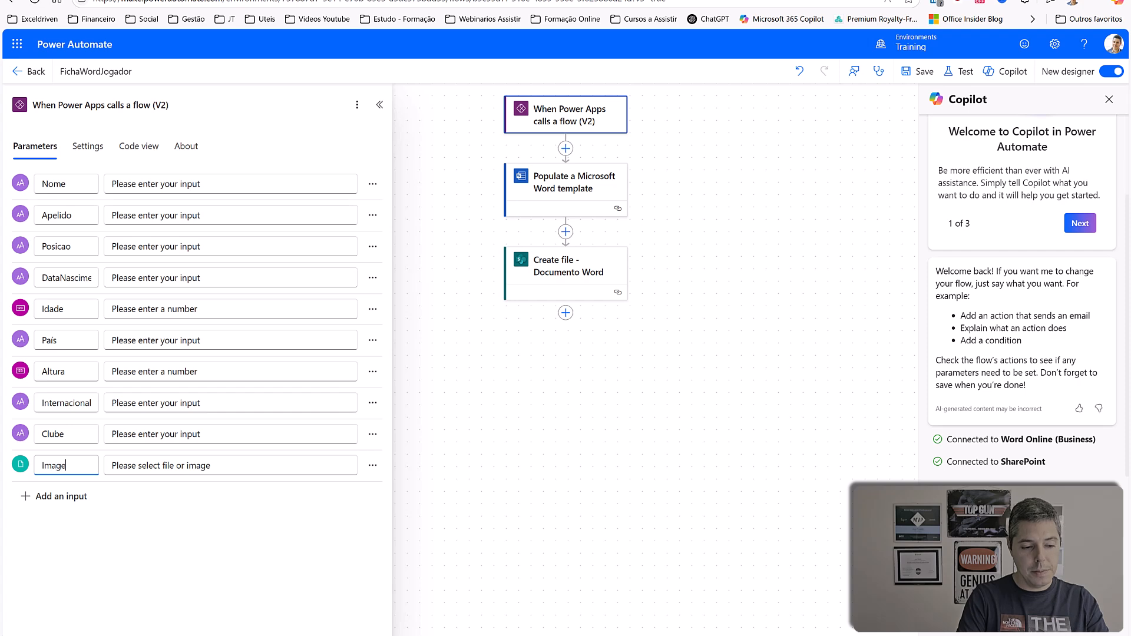
{"action": "type", "text": "m"}
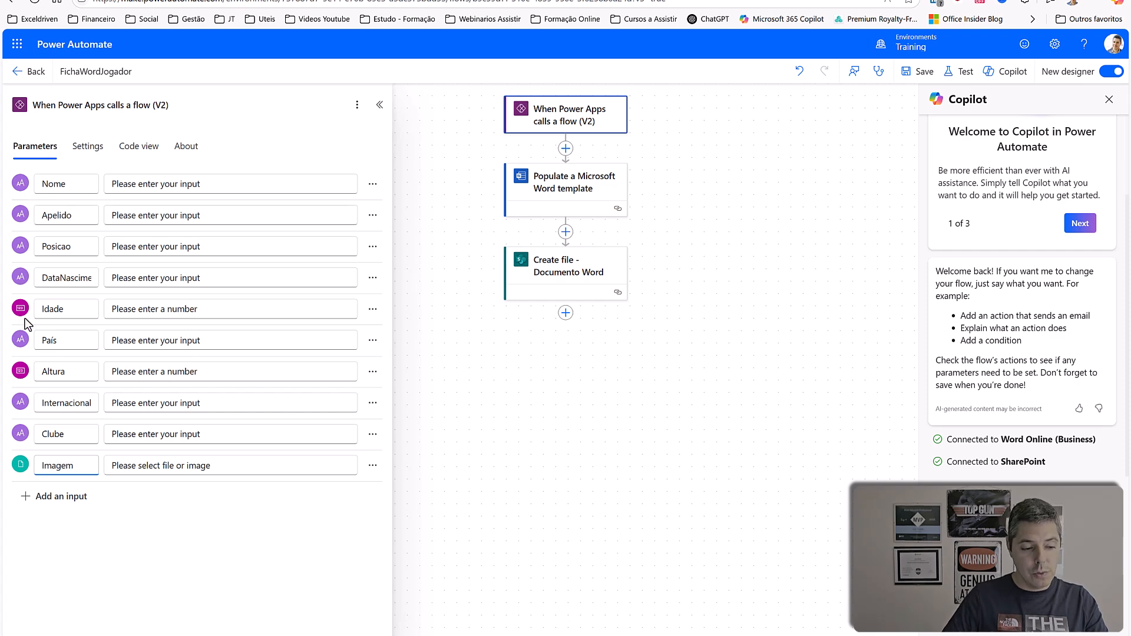
Add a Text input named NomeFicheiro to the trigger and close its settings.
{"action": "left_click", "coordinate": [56, 499]}
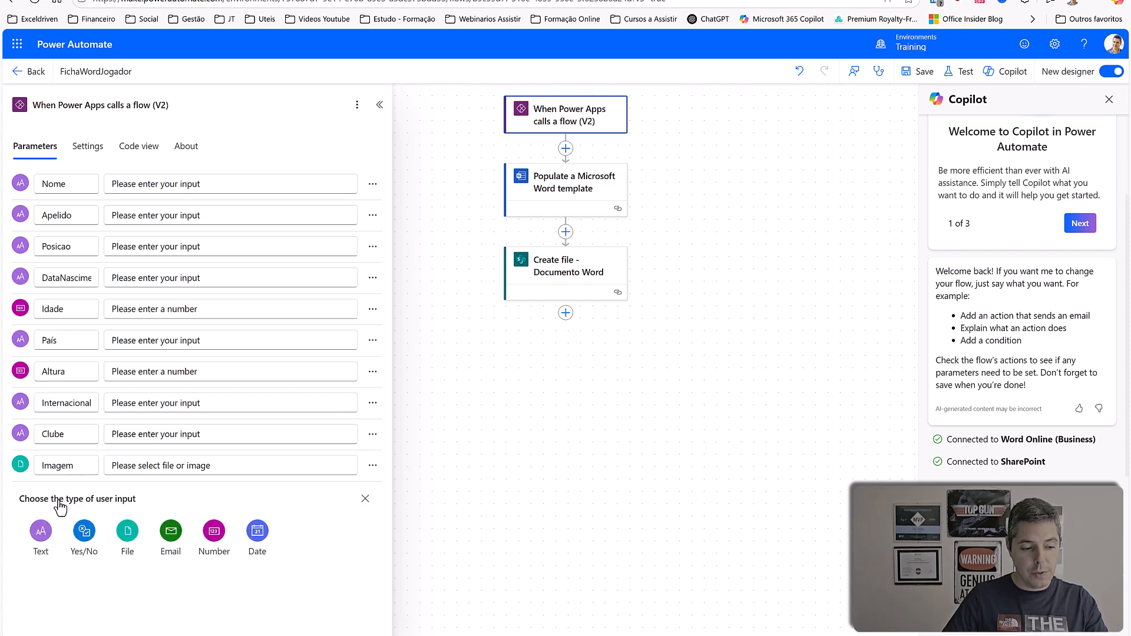
{"action": "left_click", "coordinate": [40, 533]}
{"action": "triple_click", "coordinate": [79, 496]}
{"action": "type", "text": "F"}
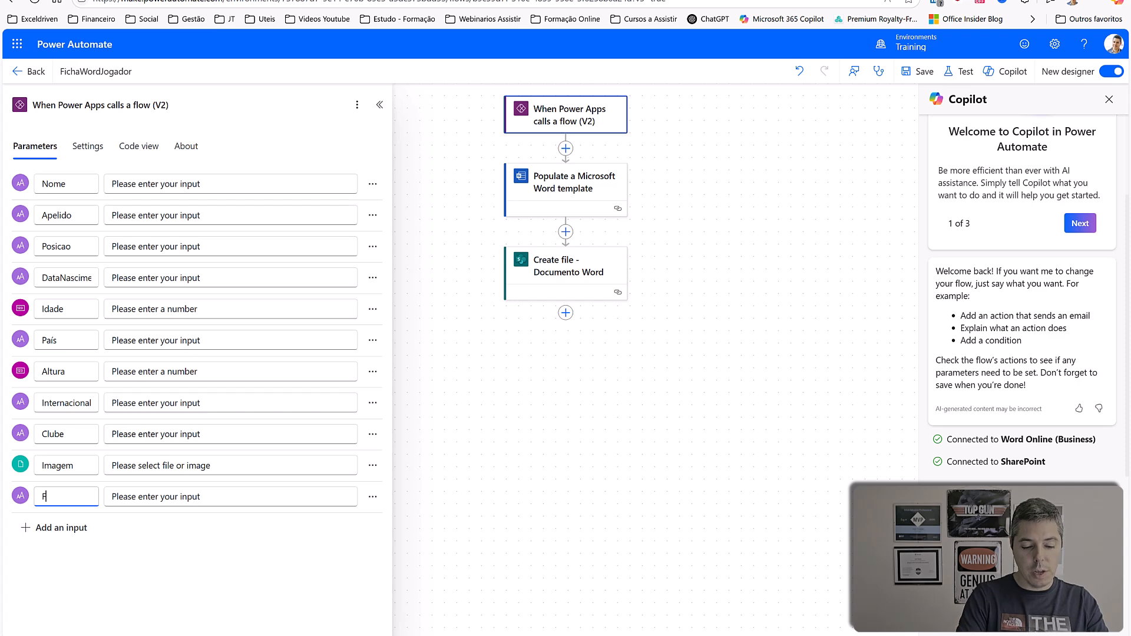
{"action": "key", "text": "BackSpace"}
{"action": "key", "text": "BackSpace"}
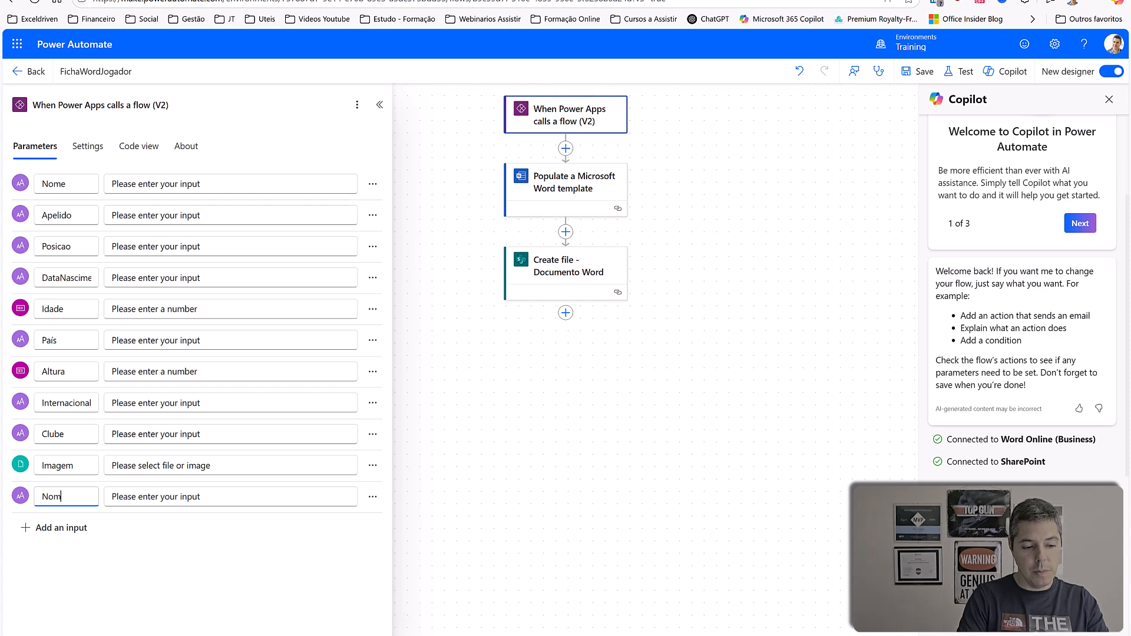
{"action": "type", "text": "NomeFicheiro"}
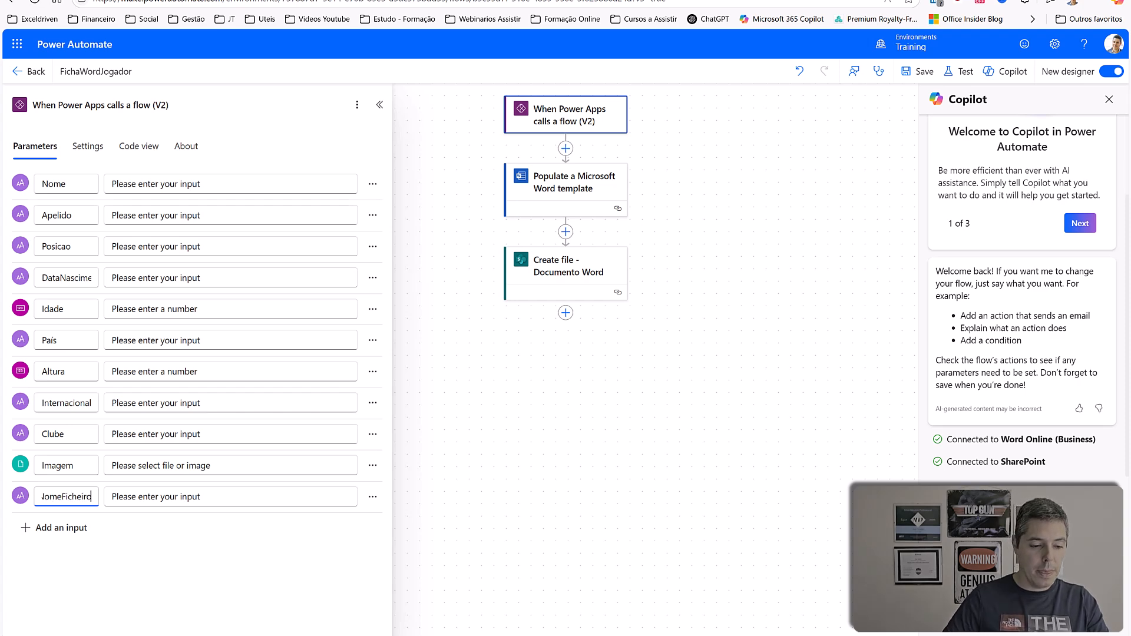
{"action": "left_click", "coordinate": [185, 570]}
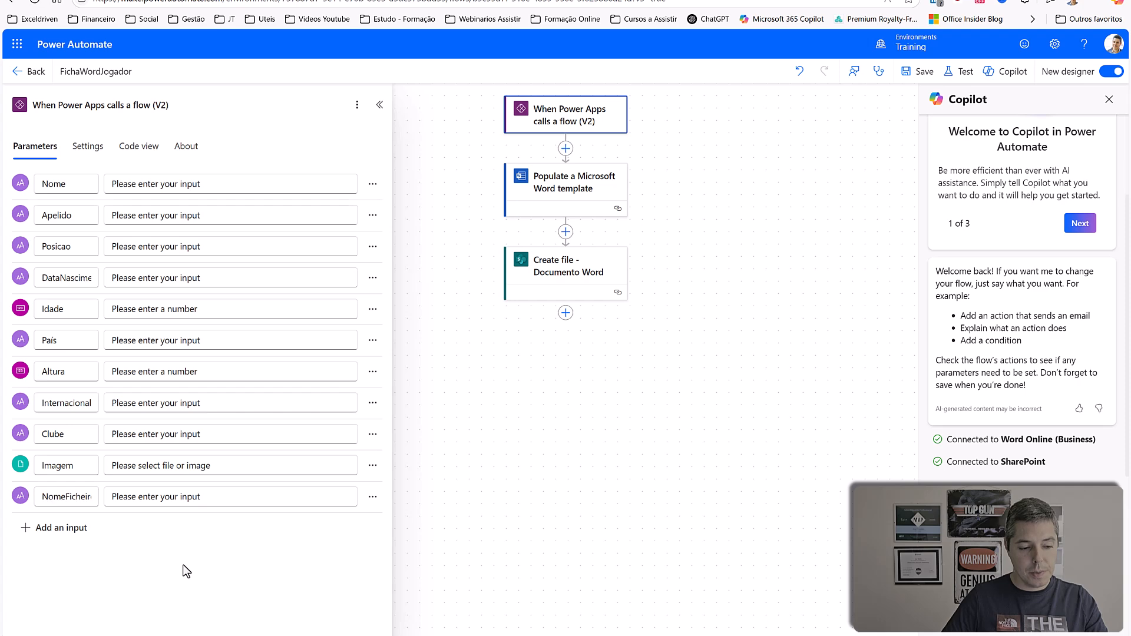
{"action": "left_click", "coordinate": [496, 421]}
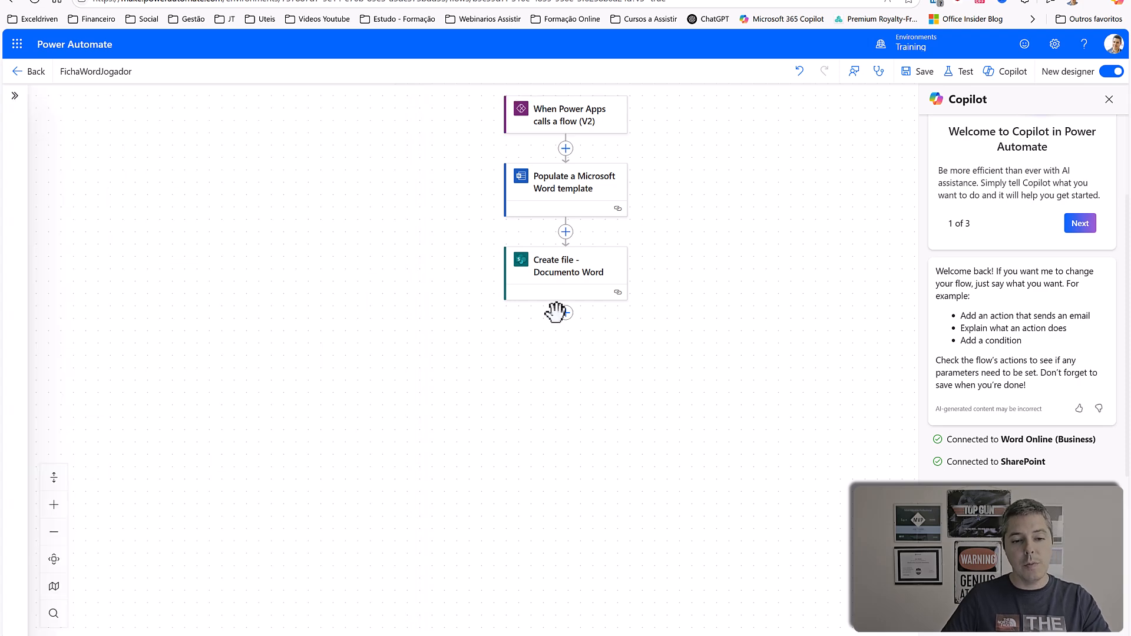
Insert a SharePoint Create file action between the Power Apps trigger and the Word template action.
{"action": "left_click", "coordinate": [565, 149]}
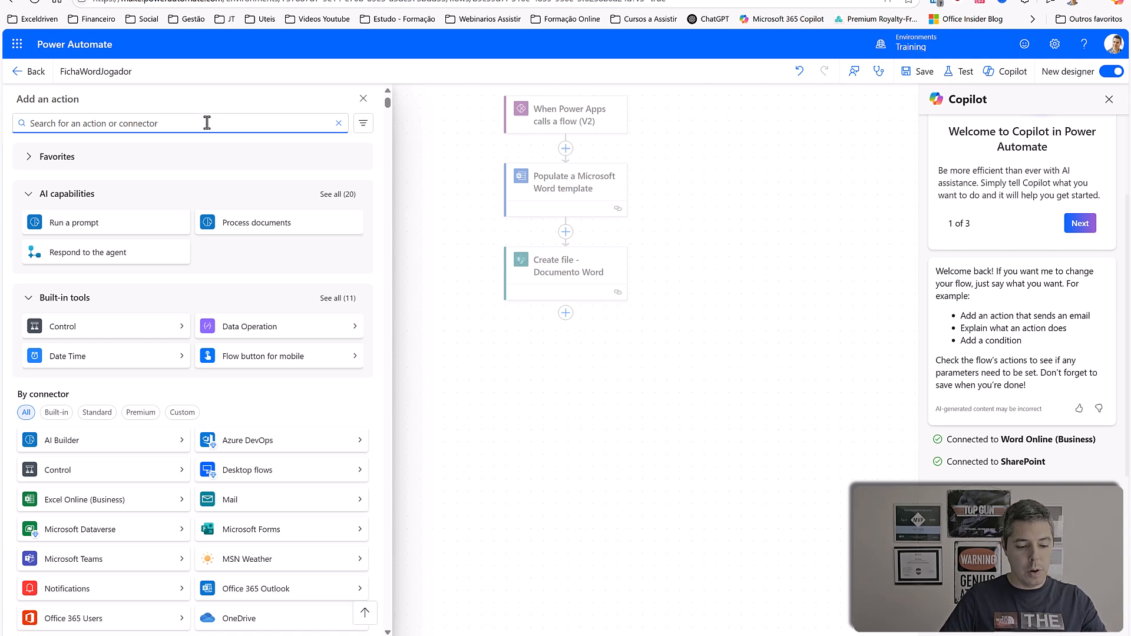
{"action": "type", "text": "Create"}
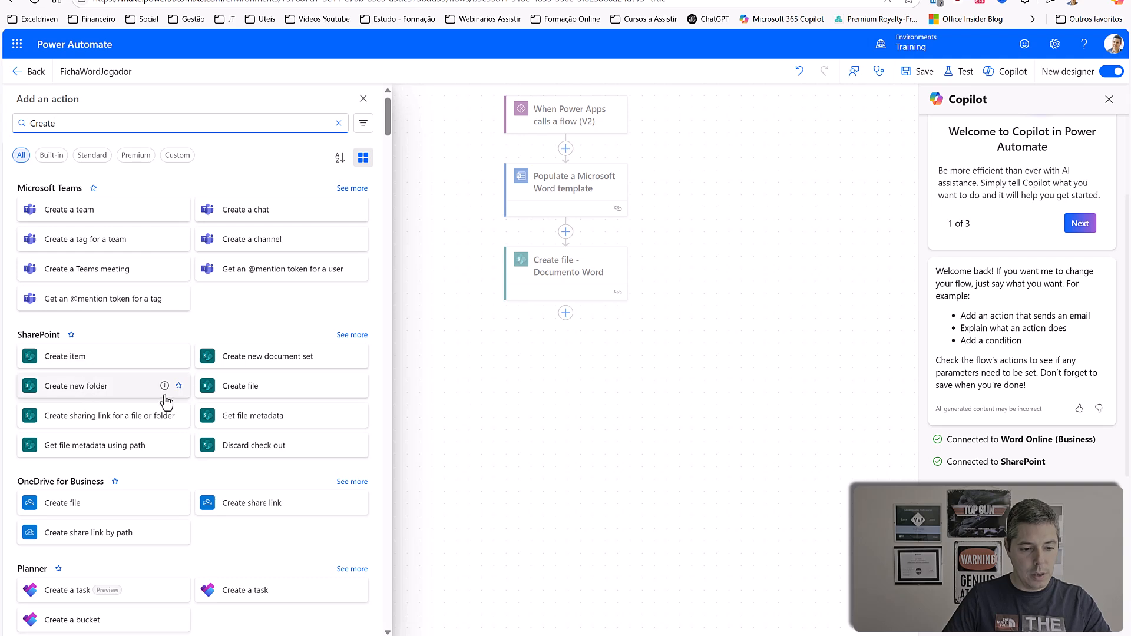
{"action": "left_click", "coordinate": [253, 387]}
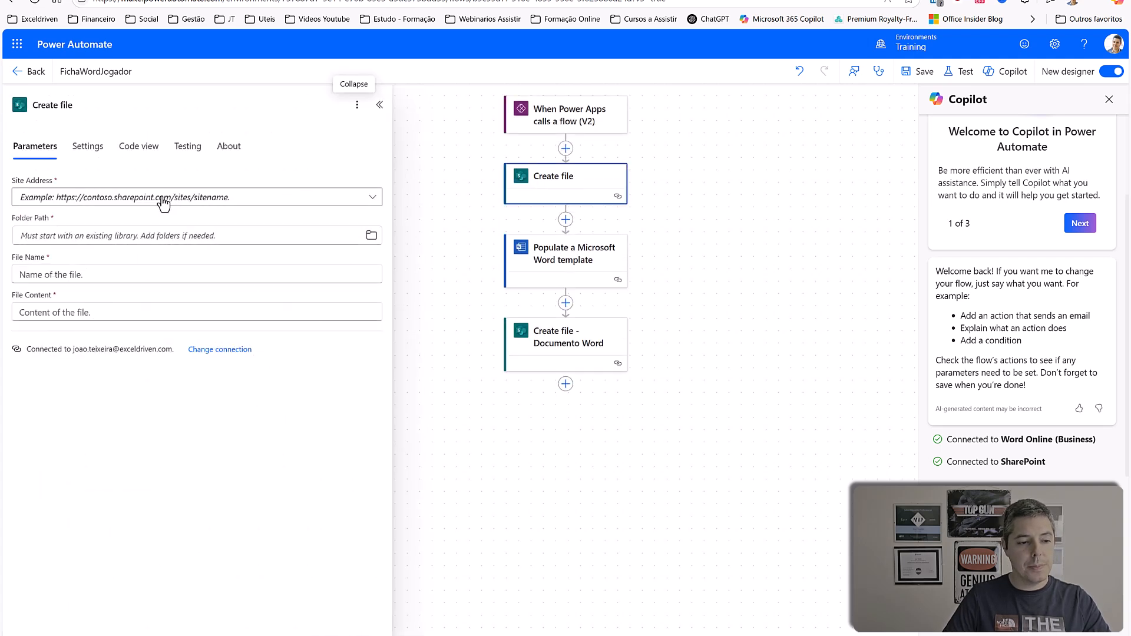
Set the new Create file action's site address to Tutoriais and its folder path to /TutoriaisDocs/Fotos.
{"action": "left_click", "coordinate": [373, 199]}
{"action": "left_click", "coordinate": [216, 392]}
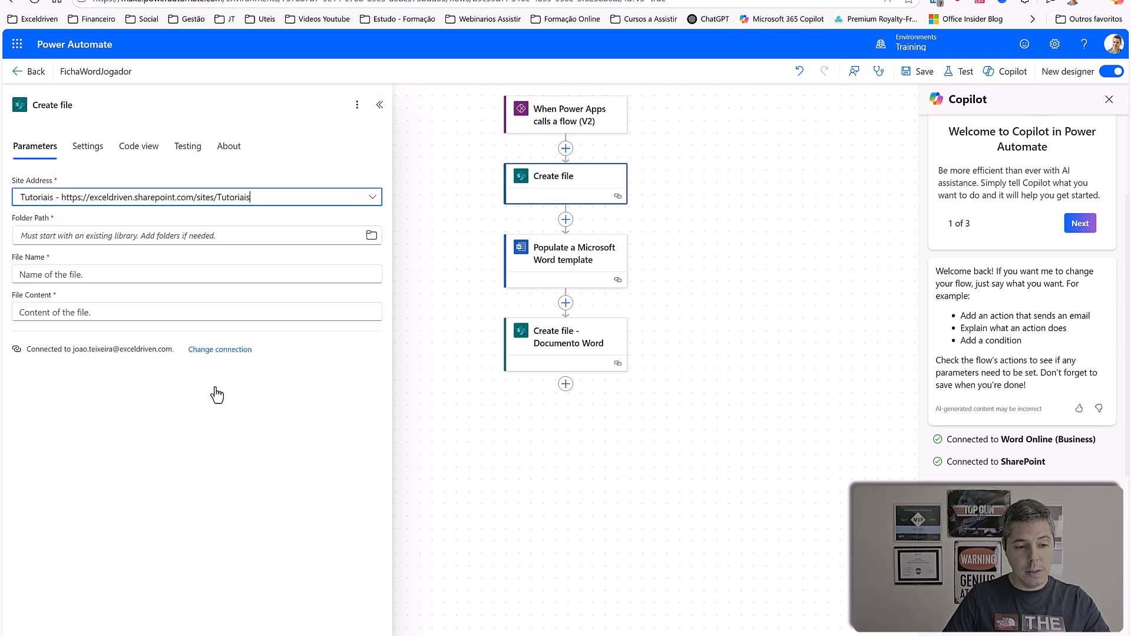
{"action": "left_click", "coordinate": [369, 238]}
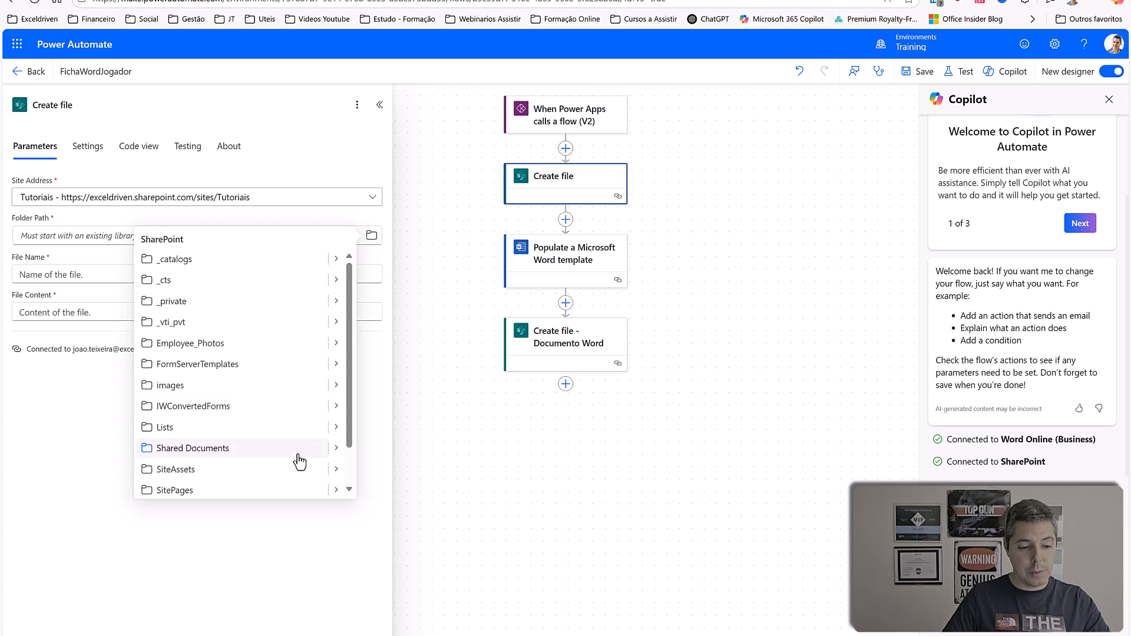
{"action": "scroll", "coordinate": [295, 413], "scroll_direction": "down", "scroll_amount": 1}
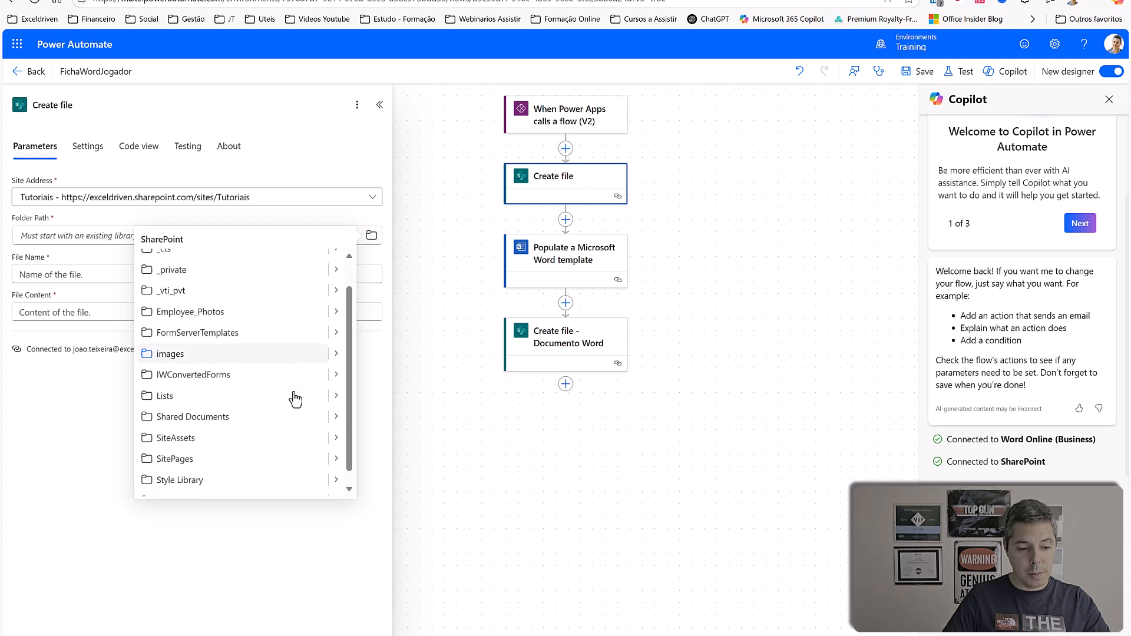
{"action": "left_click", "coordinate": [336, 486]}
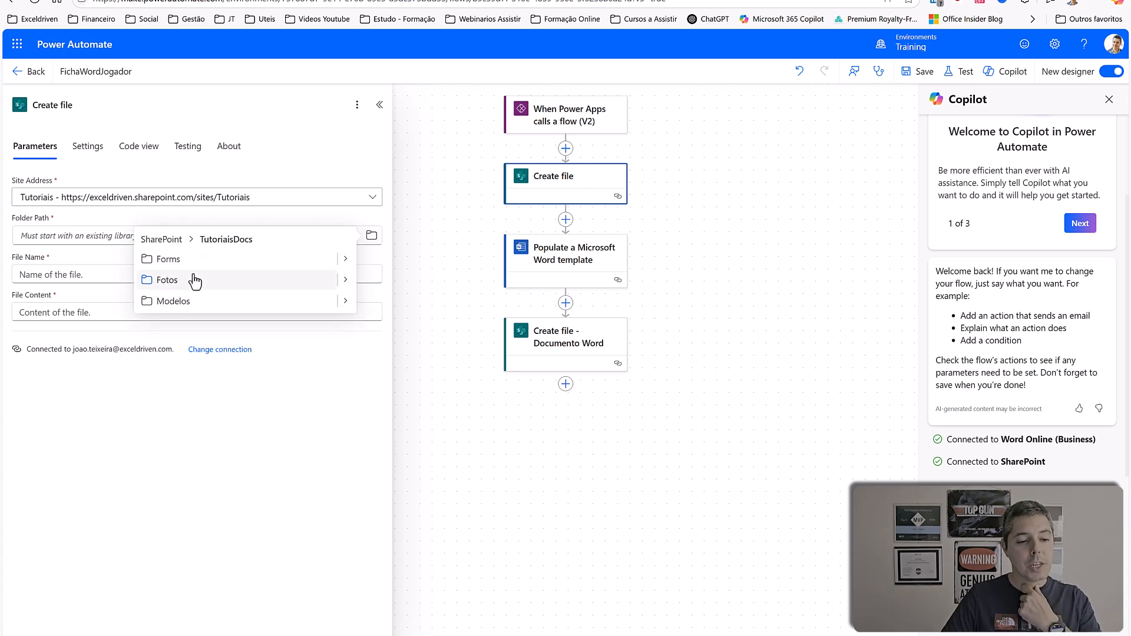
{"action": "left_click", "coordinate": [194, 279]}
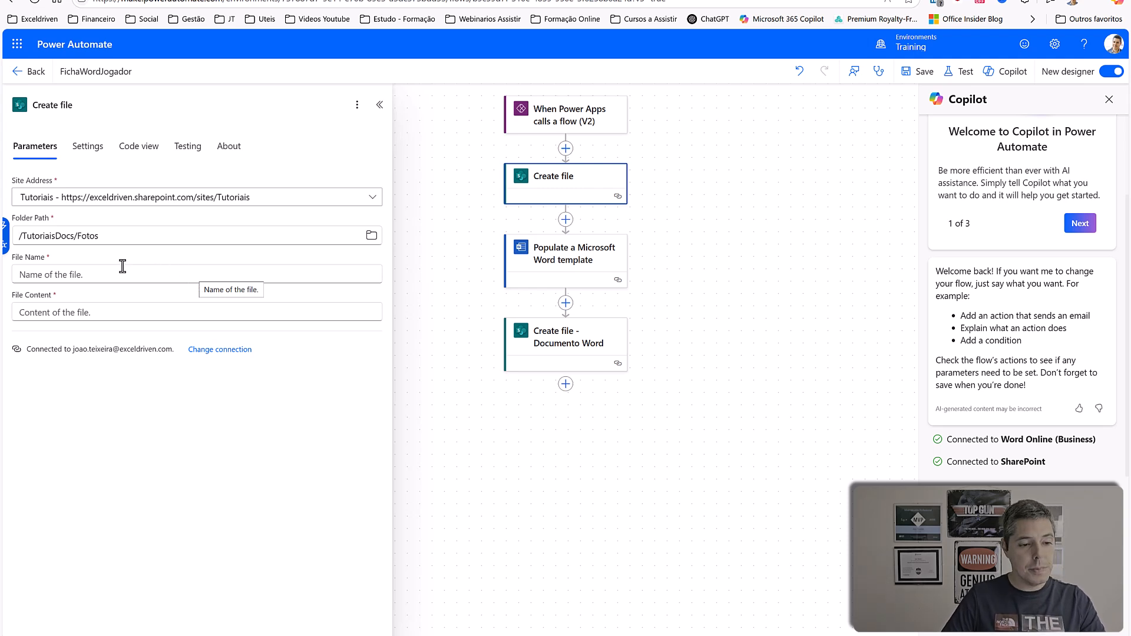
Start a concat() expression for the new Create file action's File Name, with the trigger's Nome input as the first argument.
{"action": "left_click", "coordinate": [91, 276]}
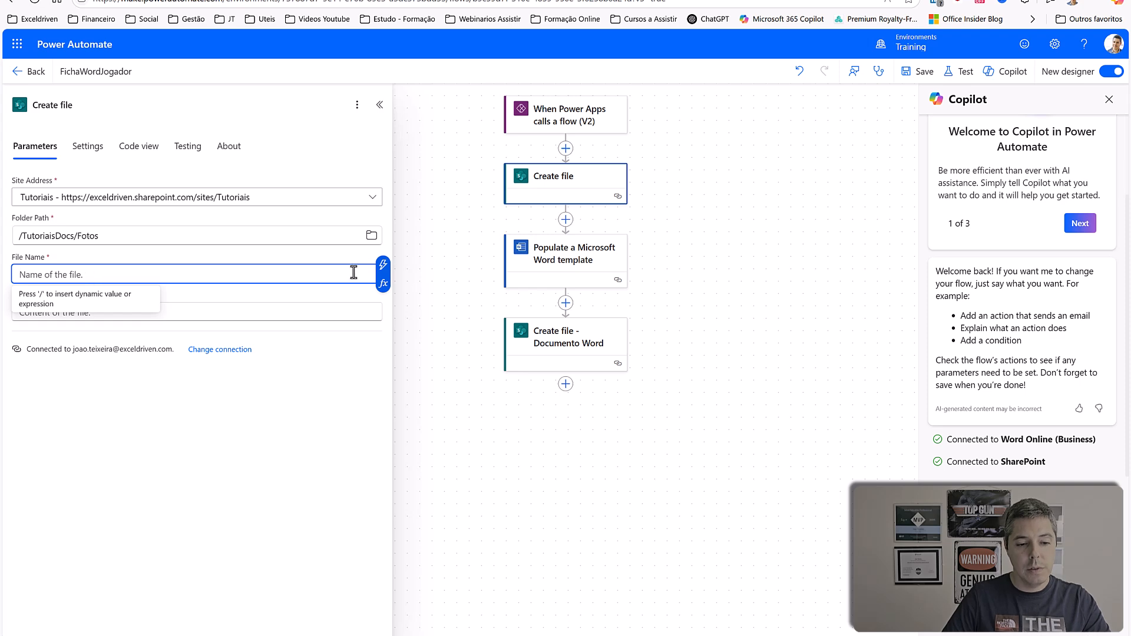
{"action": "left_click", "coordinate": [383, 284]}
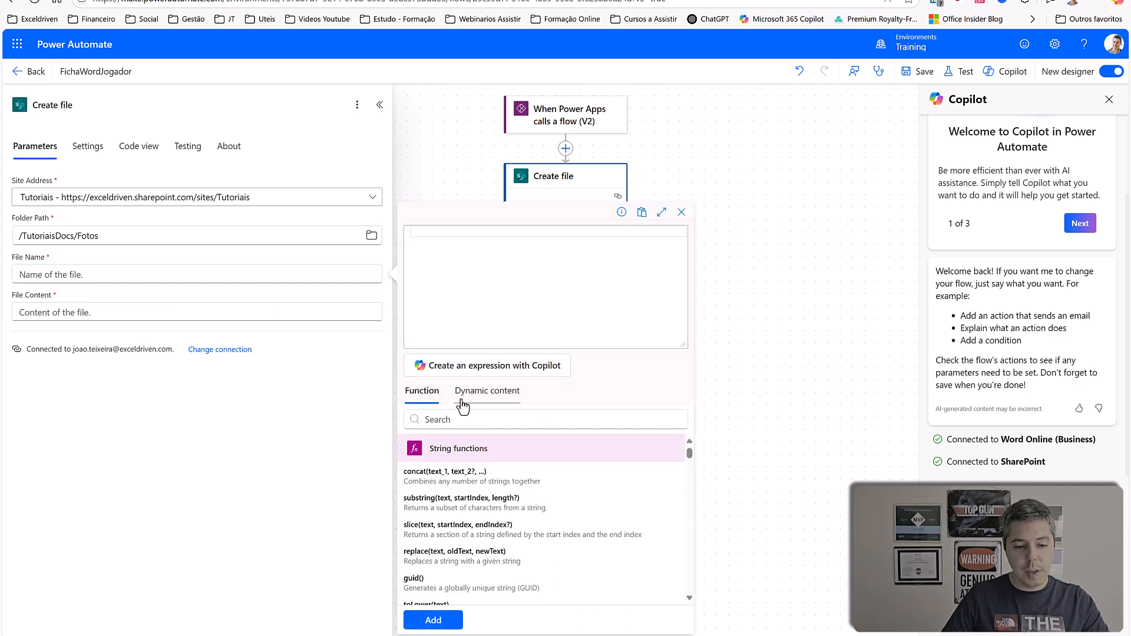
{"action": "left_click", "coordinate": [446, 476]}
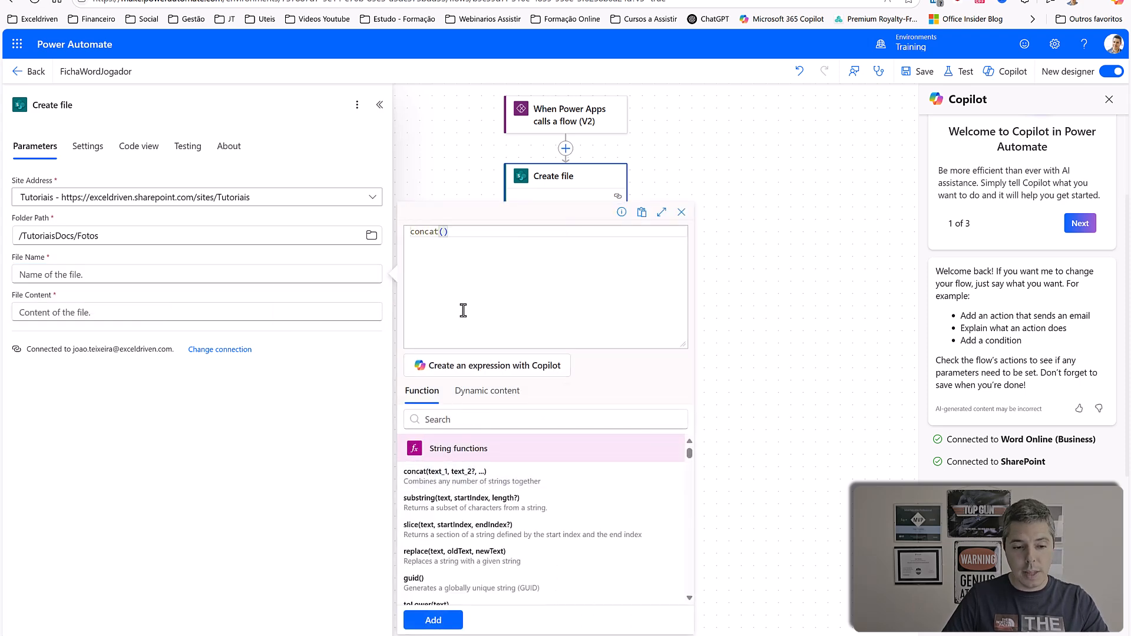
{"action": "scroll", "coordinate": [504, 483], "scroll_direction": "down", "scroll_amount": 5}
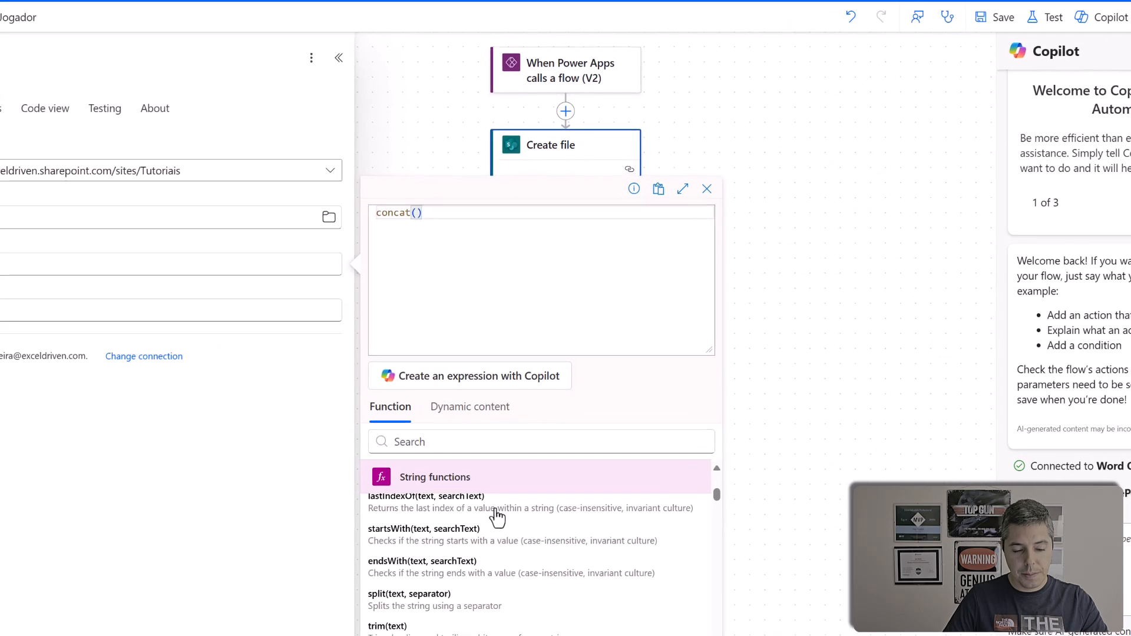
{"action": "left_click", "coordinate": [469, 412]}
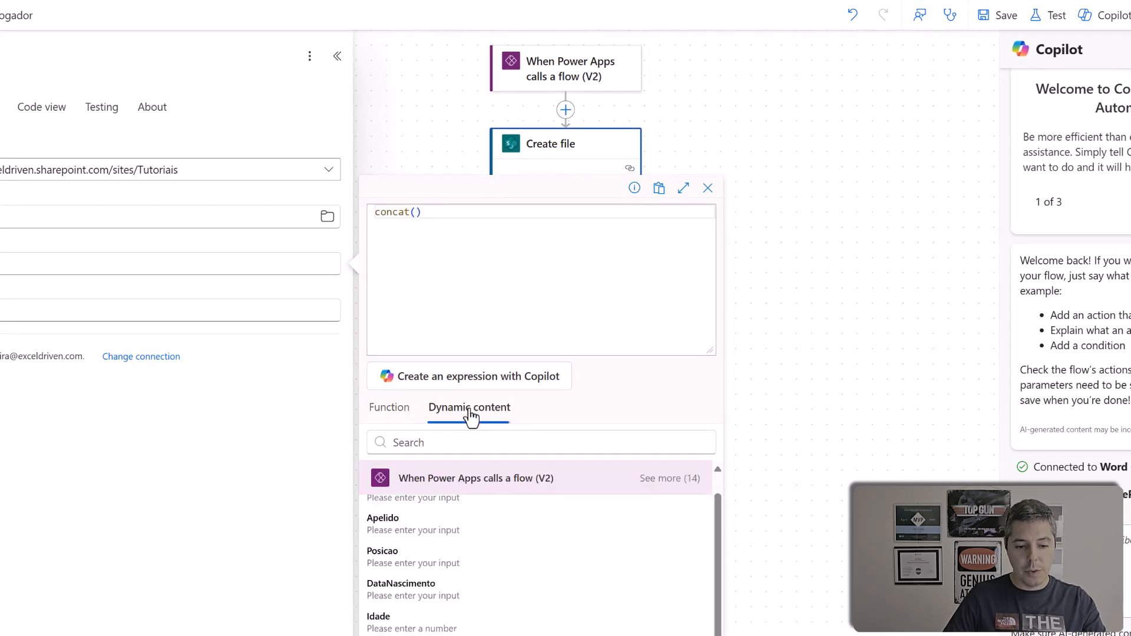
{"action": "left_click", "coordinate": [401, 443]}
{"action": "type", "text": "nome"}
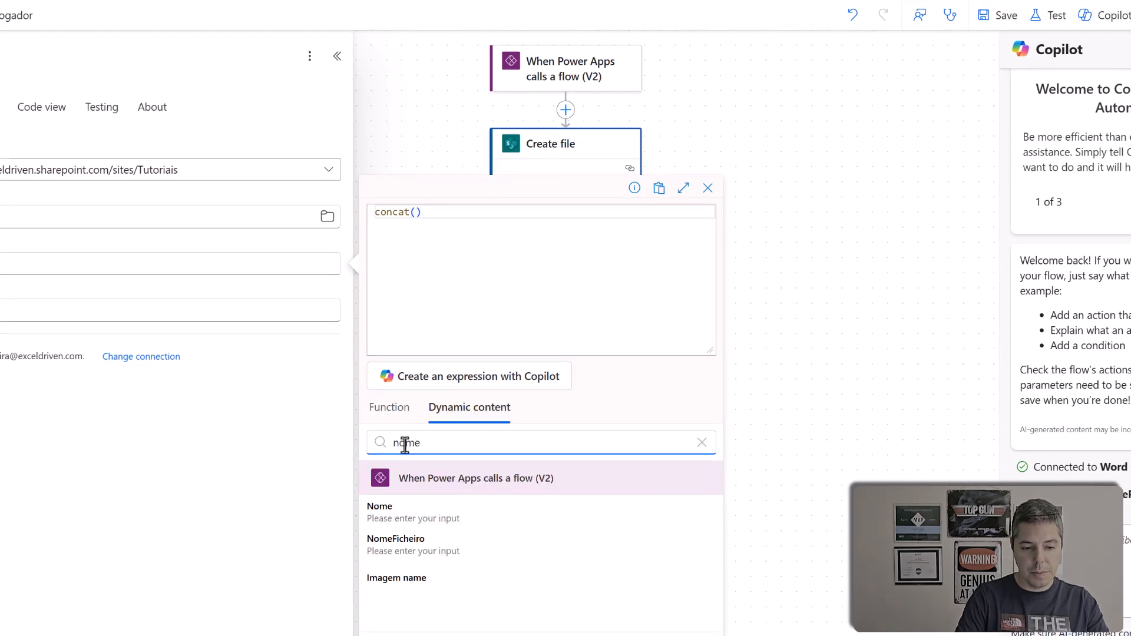
{"action": "left_click", "coordinate": [400, 522]}
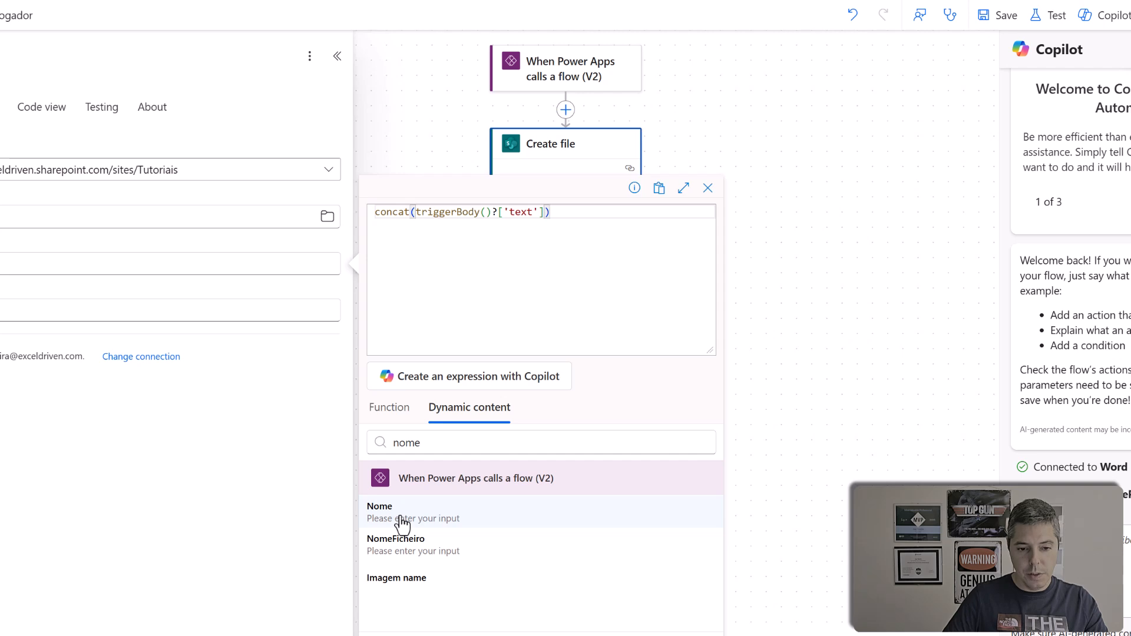
Extend the concat expression with a '_' separator, the trigger's Apelido input and another '_' separator.
{"action": "type", "text": ","}
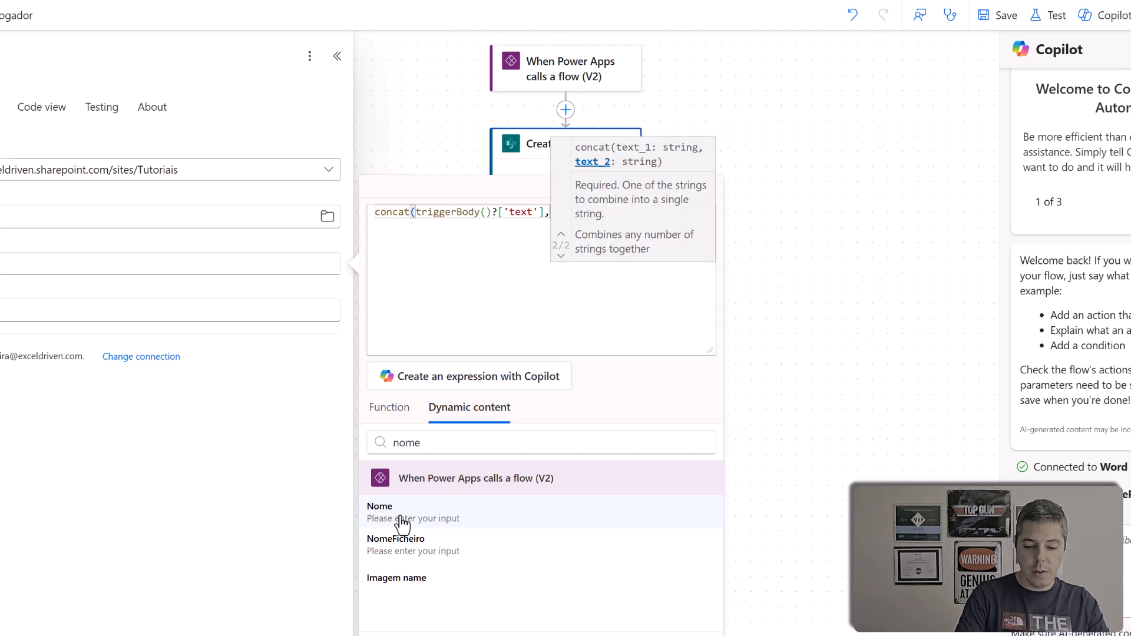
{"action": "type", "text": "'_"}
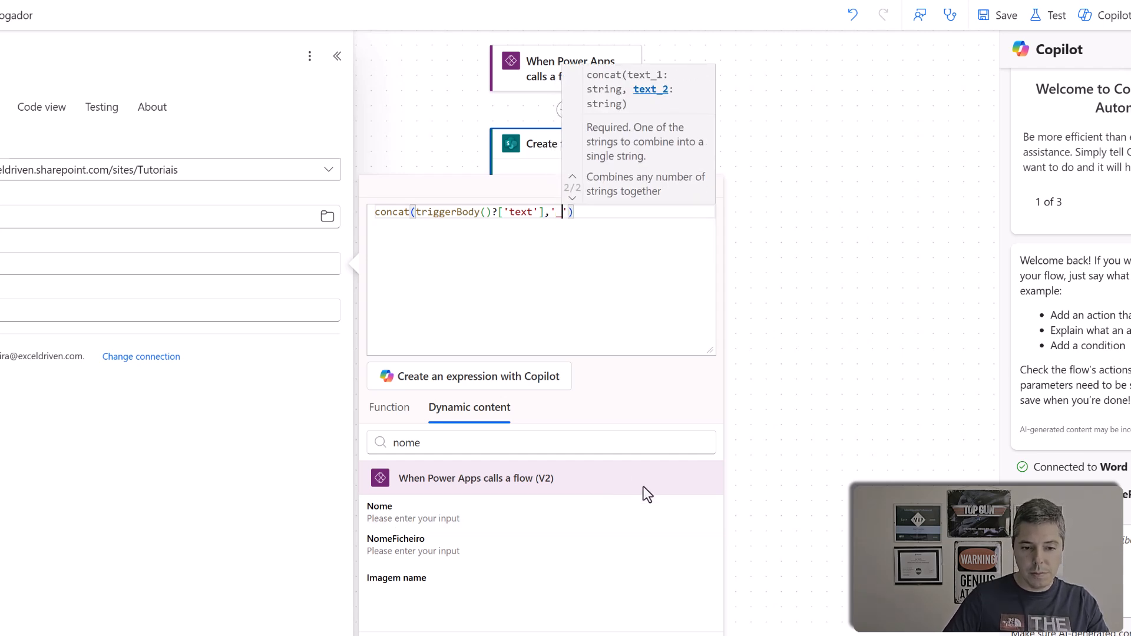
{"action": "type", "text": "',"}
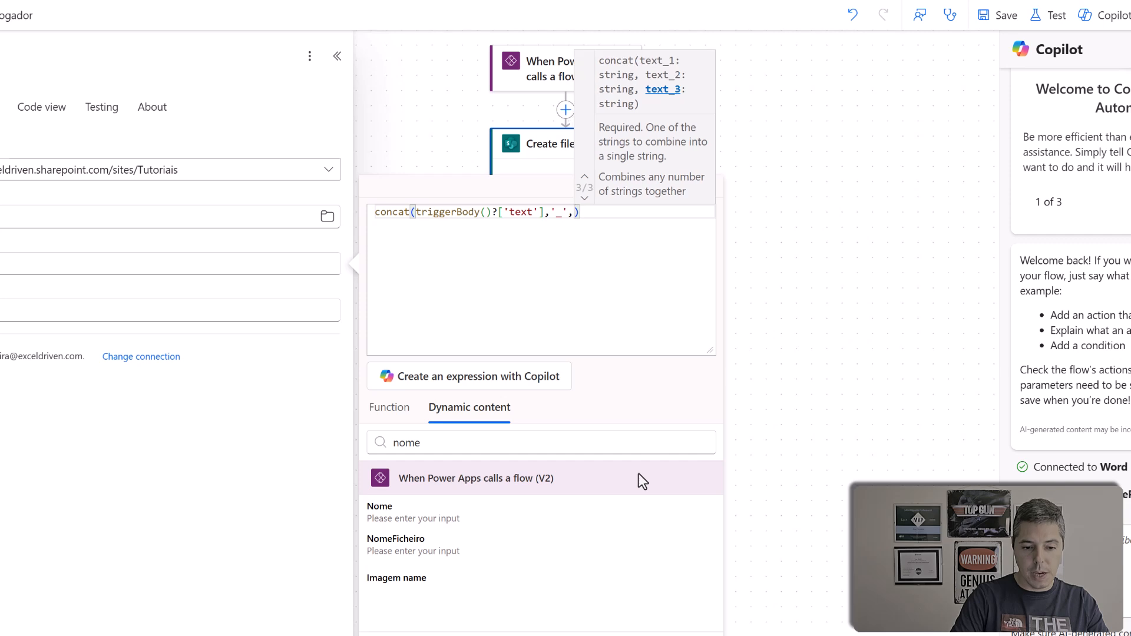
{"action": "left_click", "coordinate": [472, 453]}
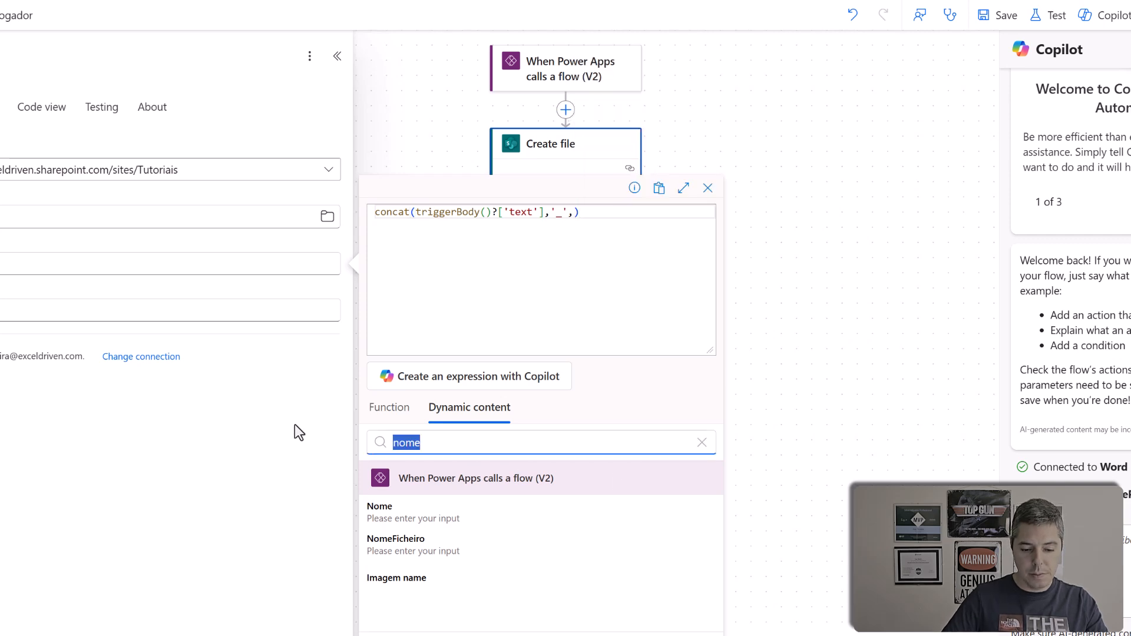
{"action": "type", "text": "apeli"}
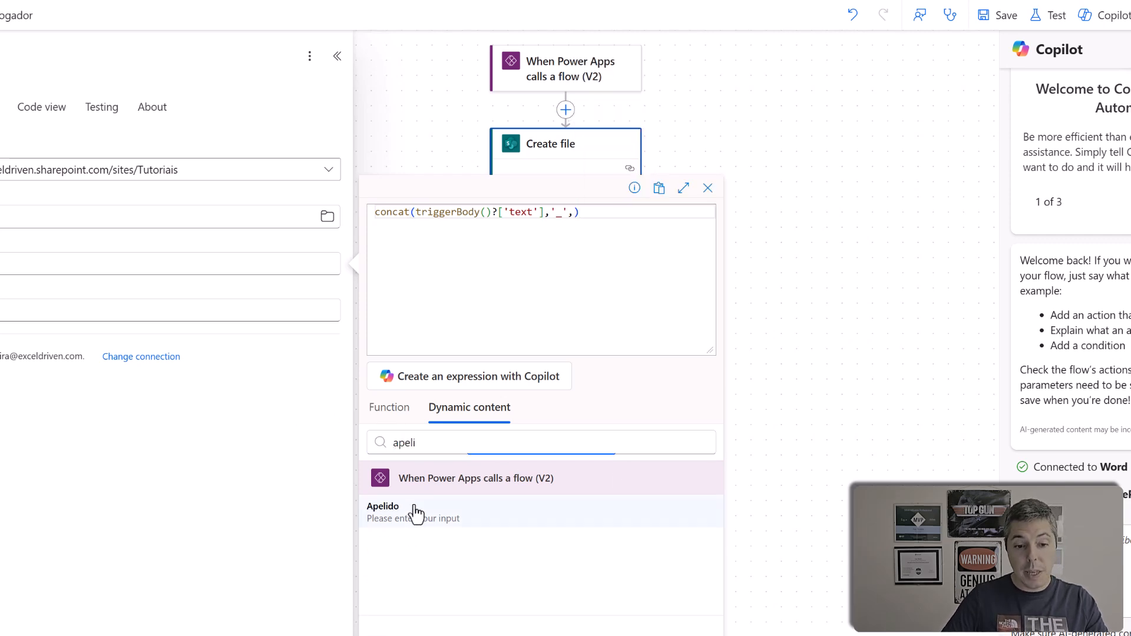
{"action": "left_click", "coordinate": [416, 513]}
{"action": "type", "text": ",'"}
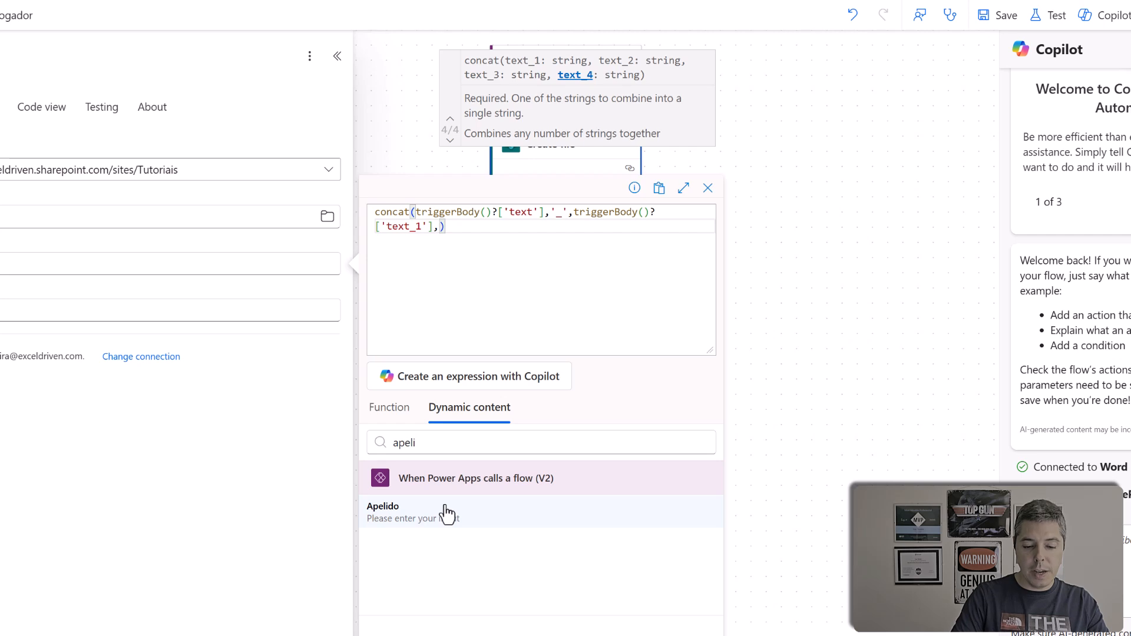
{"action": "type", "text": "_'"}
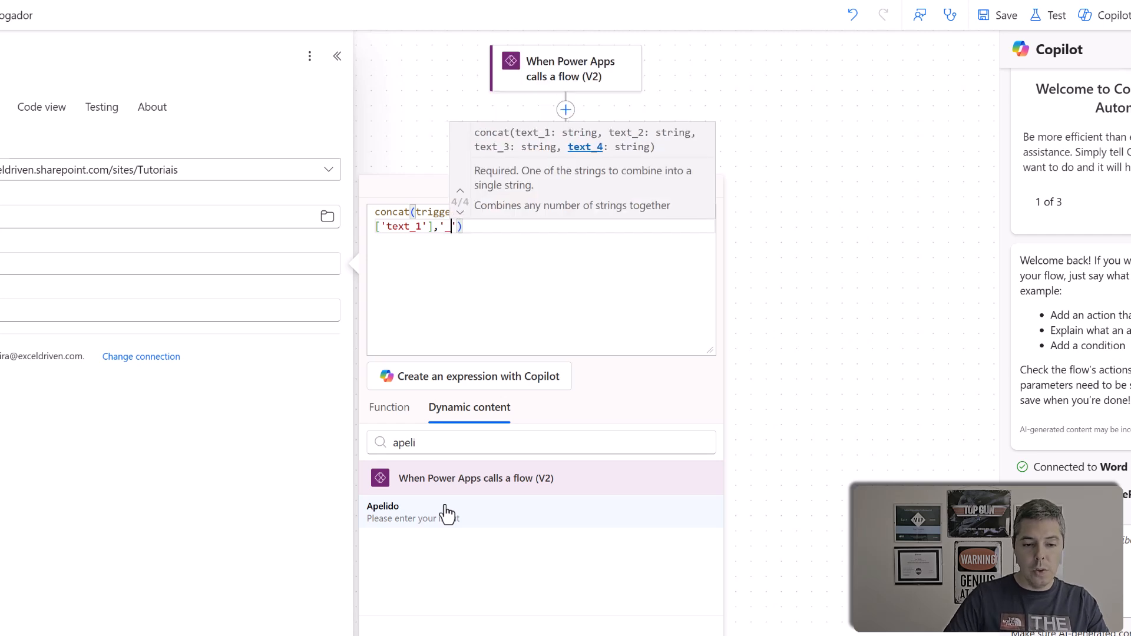
{"action": "type", "text": ","}
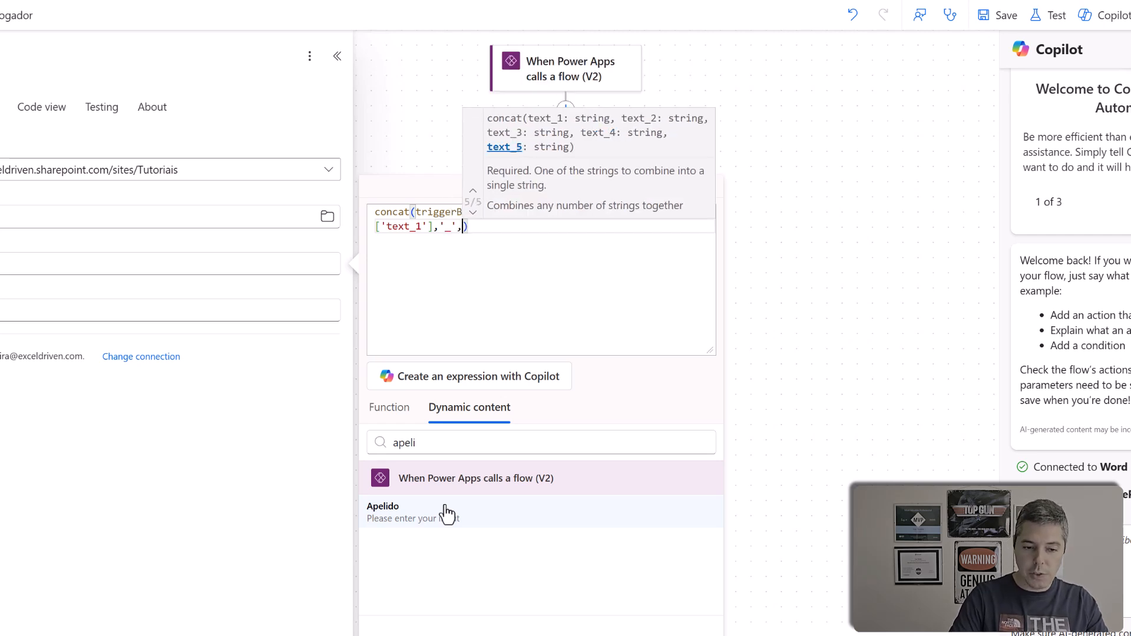
{"action": "type", "text": "gui"}
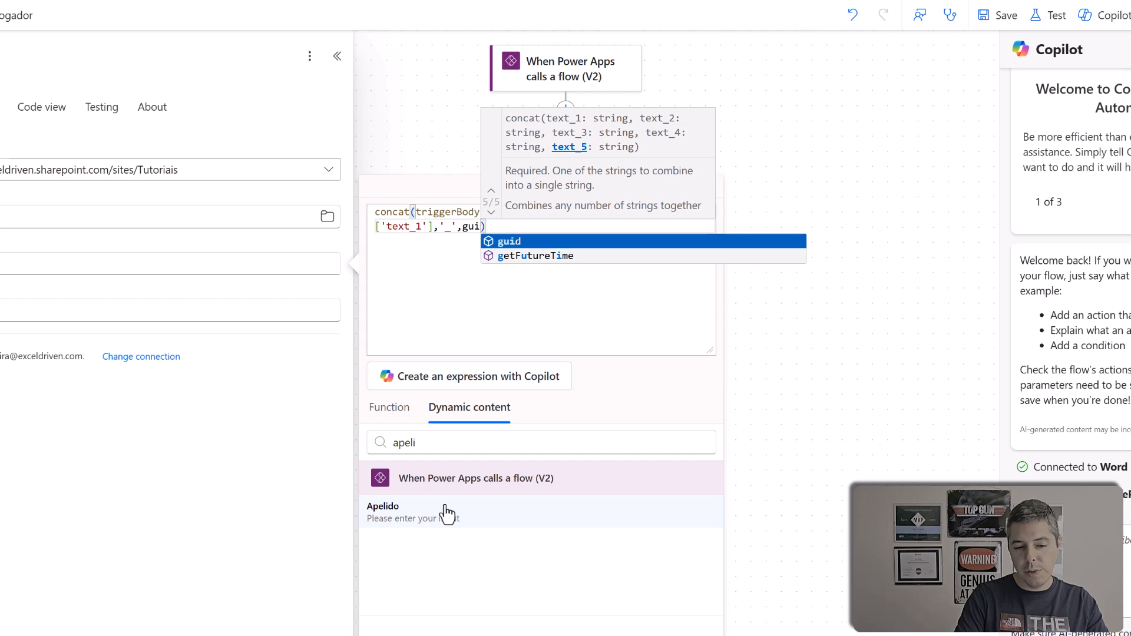
{"action": "key", "text": "BackSpace"}
{"action": "key", "text": "BackSpace"}
{"action": "key", "text": "BackSpace"}
Insert utcNow() as the last argument of the concat expression.
{"action": "type", "text": "ut"}
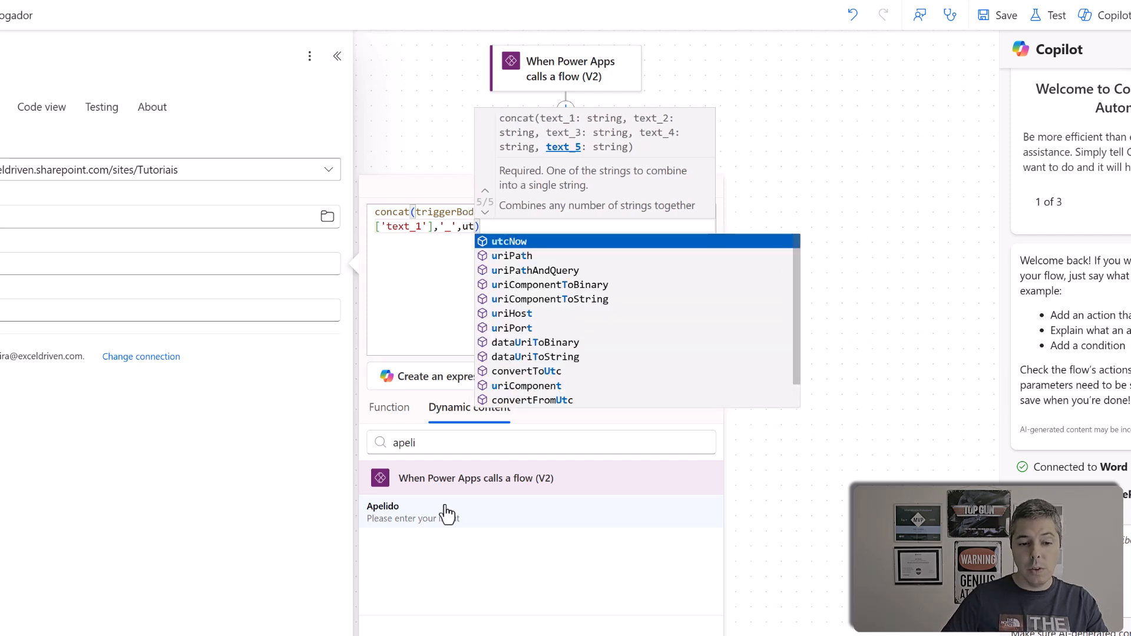
{"action": "left_click", "coordinate": [522, 242]}
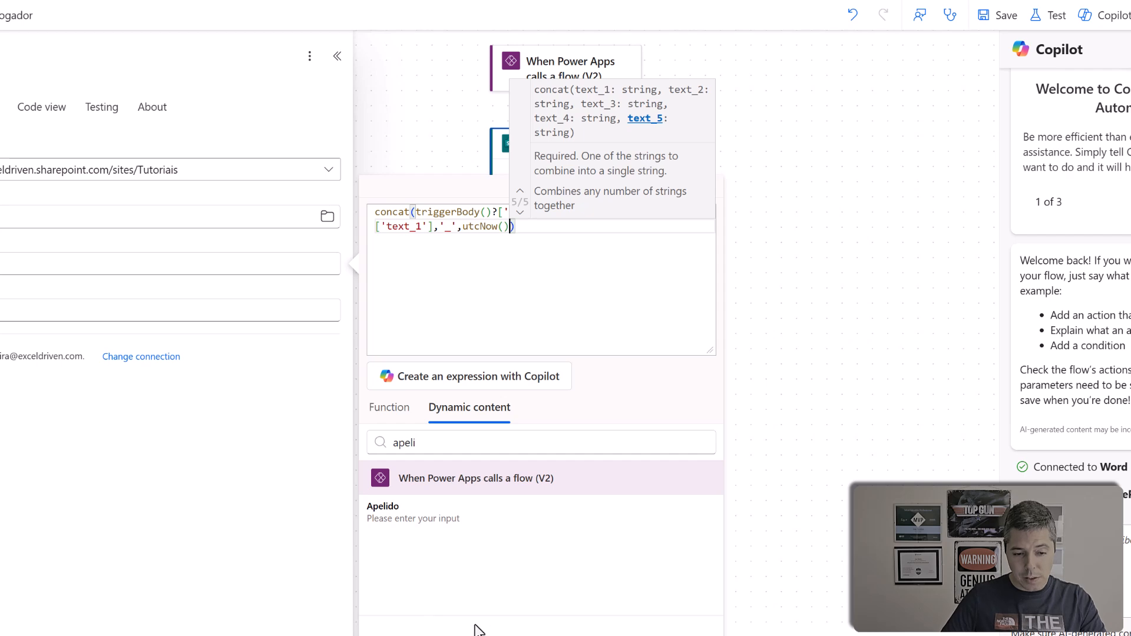
Insert the concat expression ending in utcNow() as the Create file action's File Name and append the .png extension.
{"action": "key", "text": "Left"}
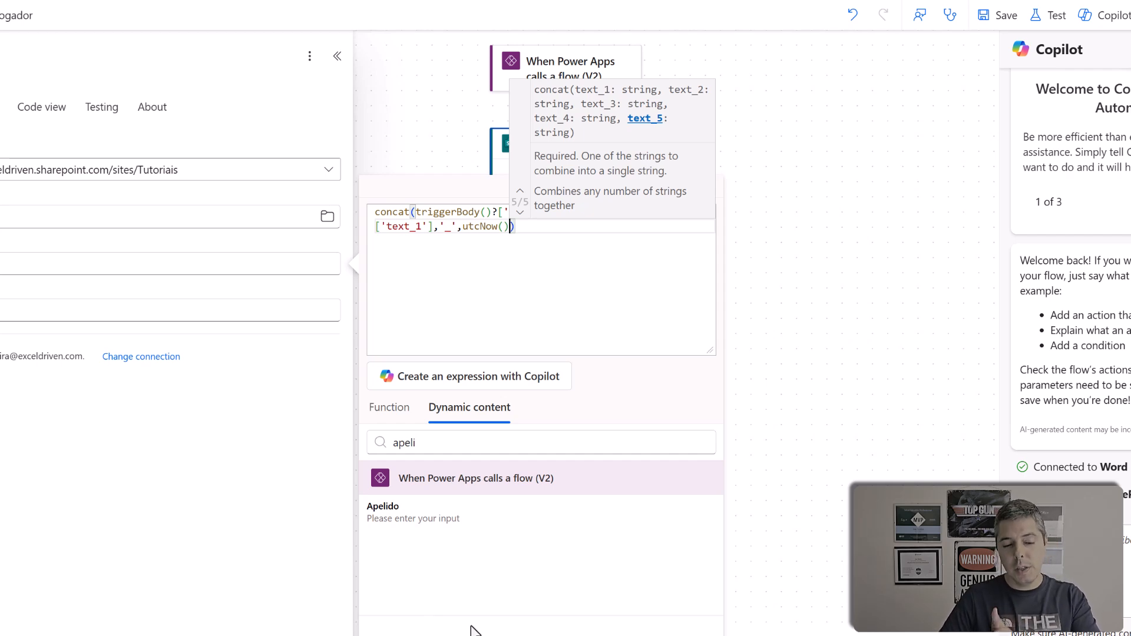
{"action": "left_click", "coordinate": [425, 621]}
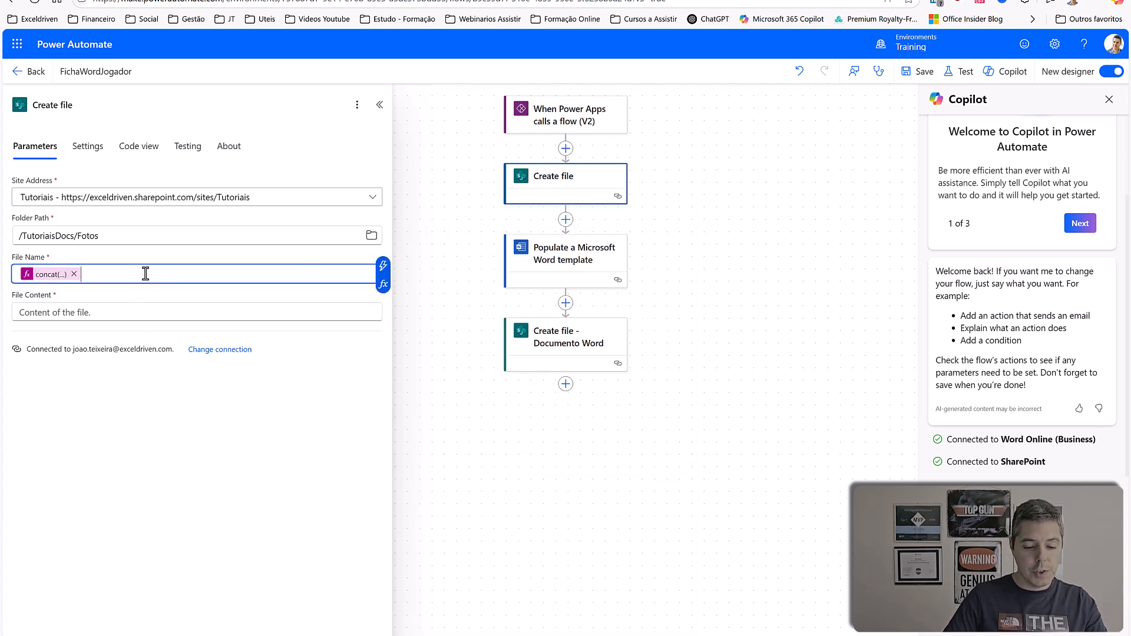
{"action": "type", "text": ".png"}
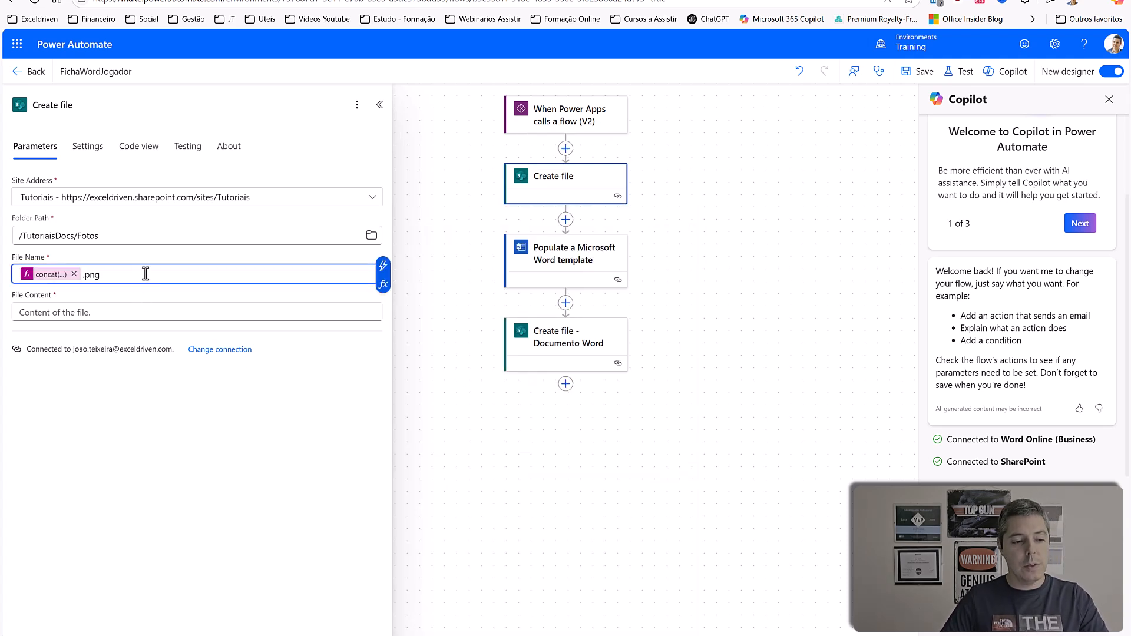
Set File Content to the trigger's Imagem contentBytes value and rename the action to "Create file - Imagem".
{"action": "left_click", "coordinate": [91, 316]}
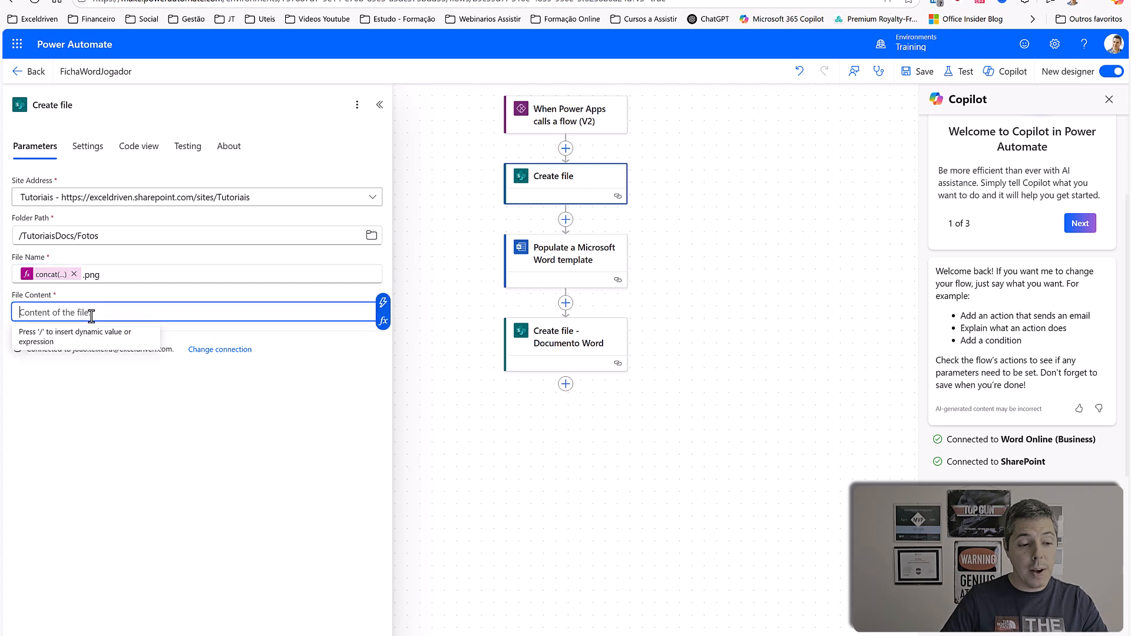
{"action": "left_click", "coordinate": [383, 311]}
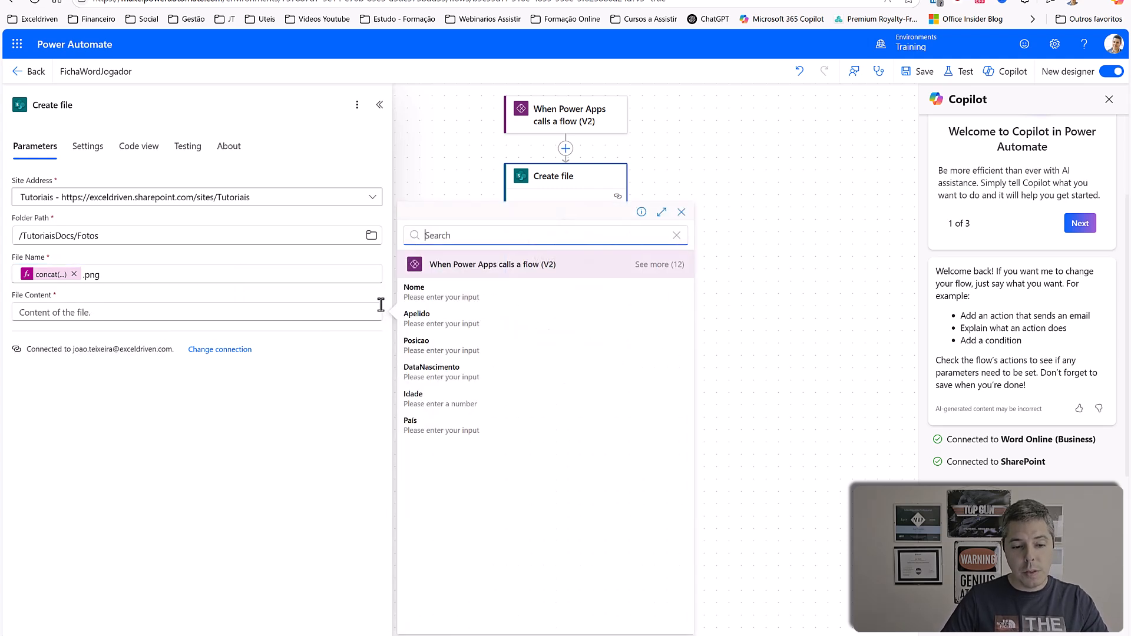
{"action": "left_click", "coordinate": [659, 266]}
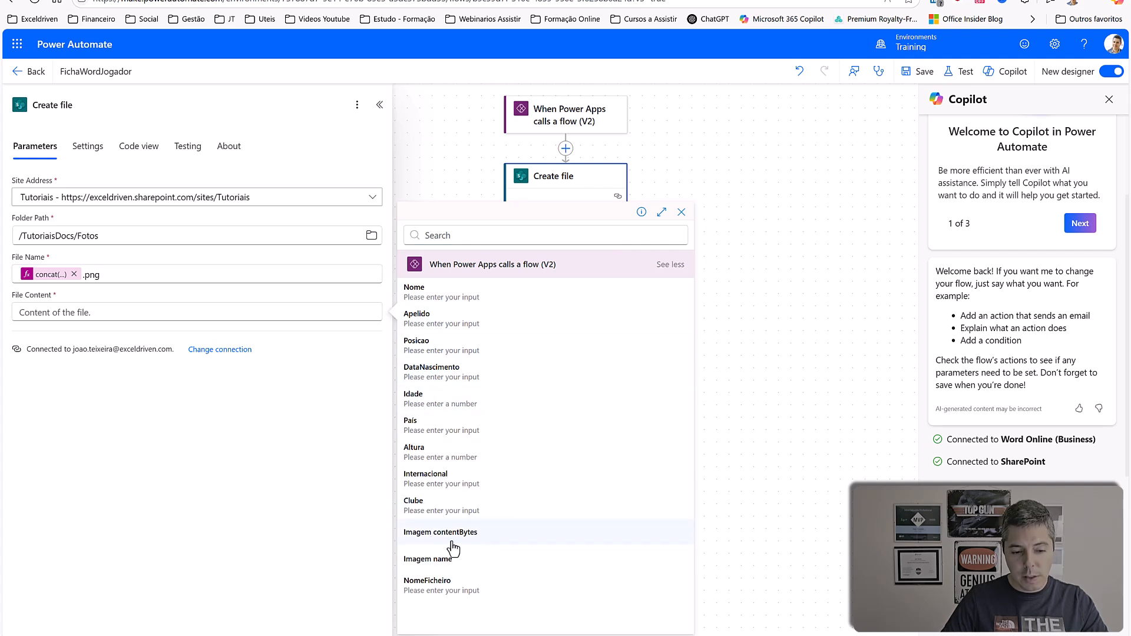
{"action": "left_click", "coordinate": [477, 544]}
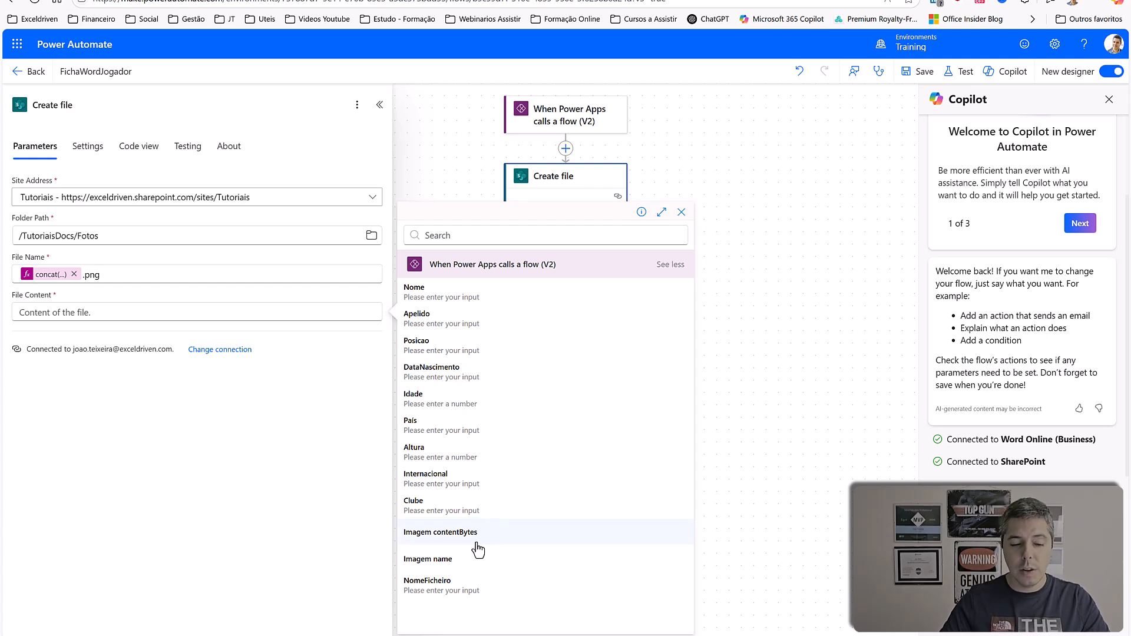
{"action": "left_click", "coordinate": [477, 549]}
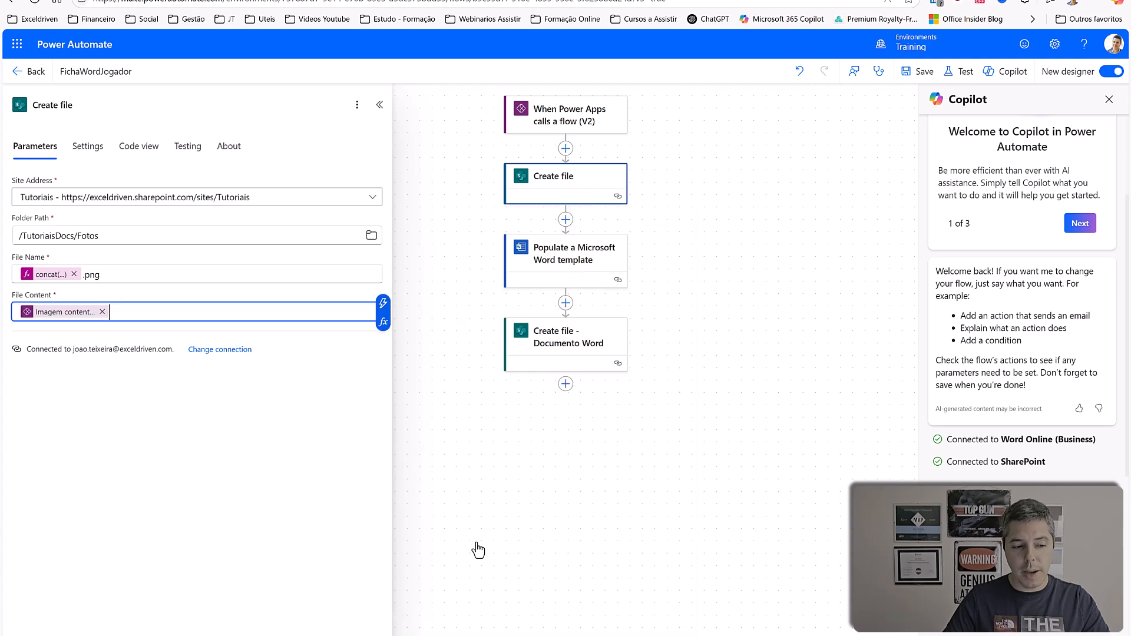
{"action": "left_click", "coordinate": [98, 429]}
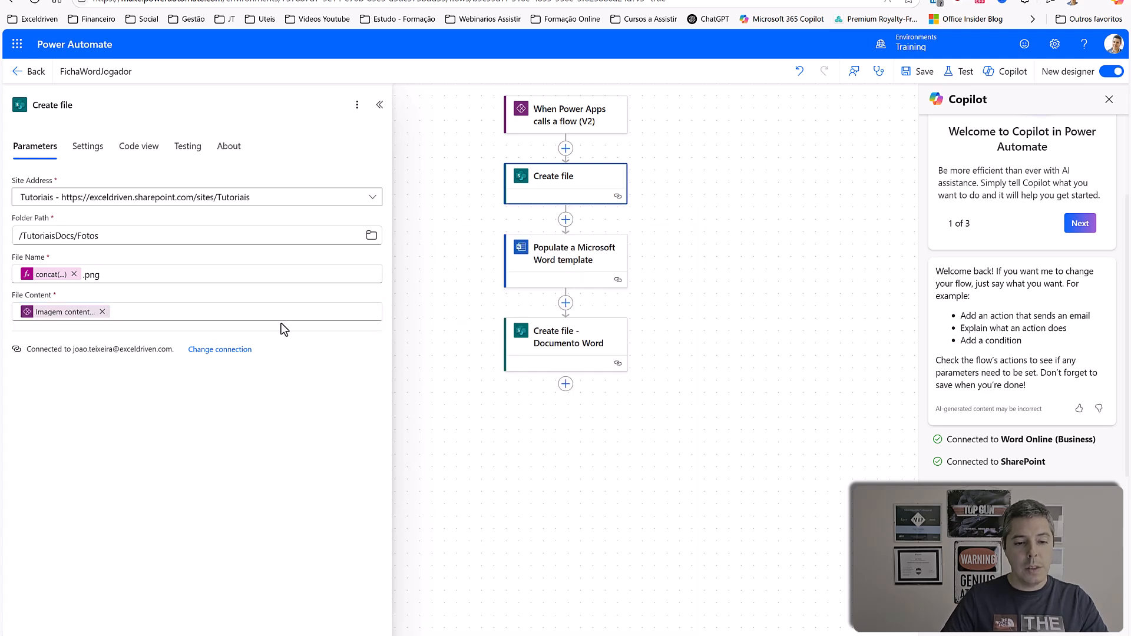
{"action": "left_click", "coordinate": [88, 105]}
{"action": "type", "text": "- Imagem"}
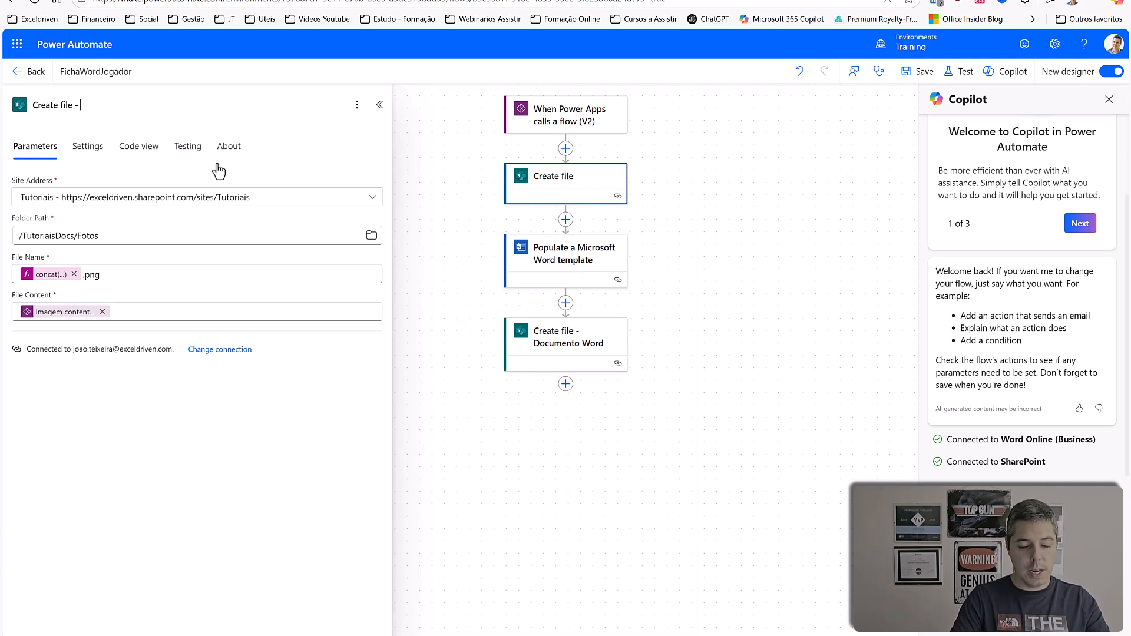
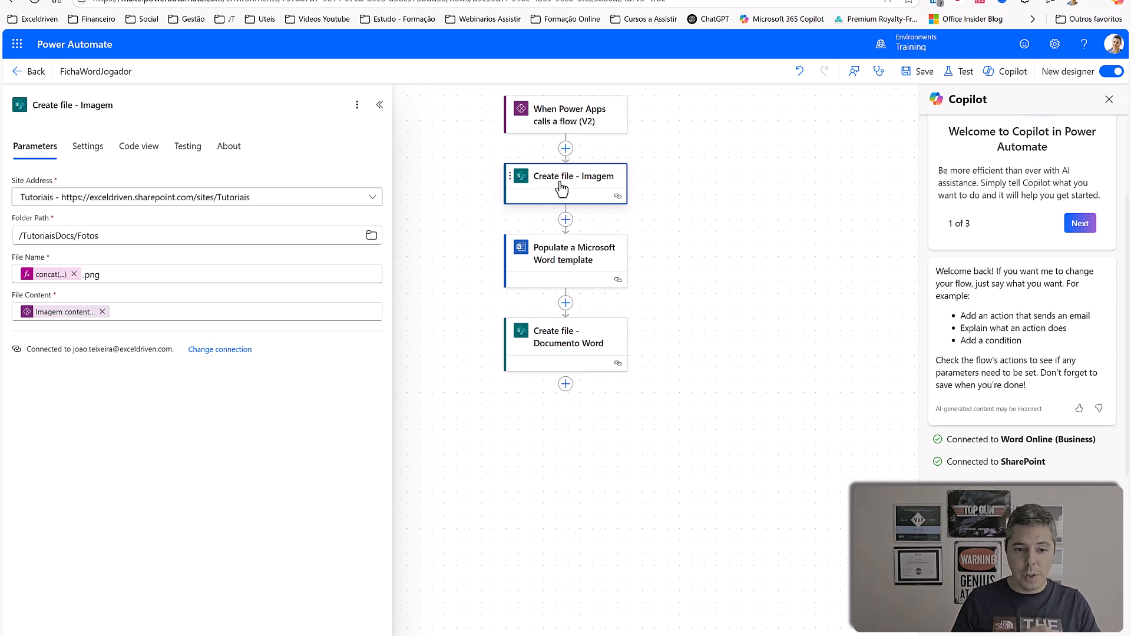
Add a SharePoint Get file properties action directly after Create file - Imagem.
{"action": "left_click", "coordinate": [565, 219]}
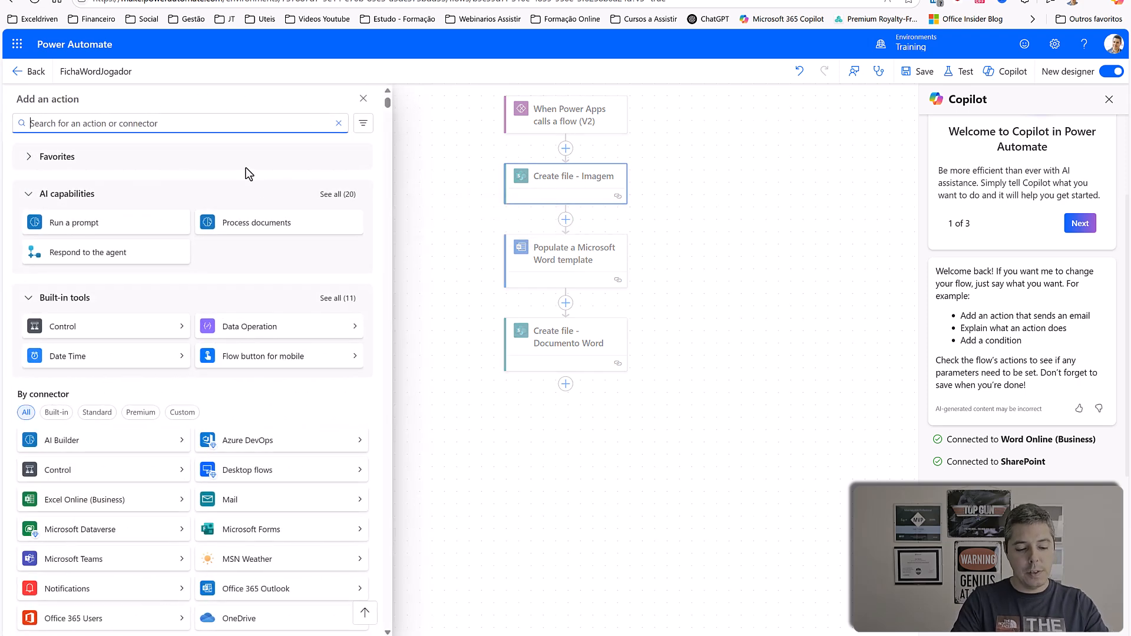
{"action": "type", "text": "Get File"}
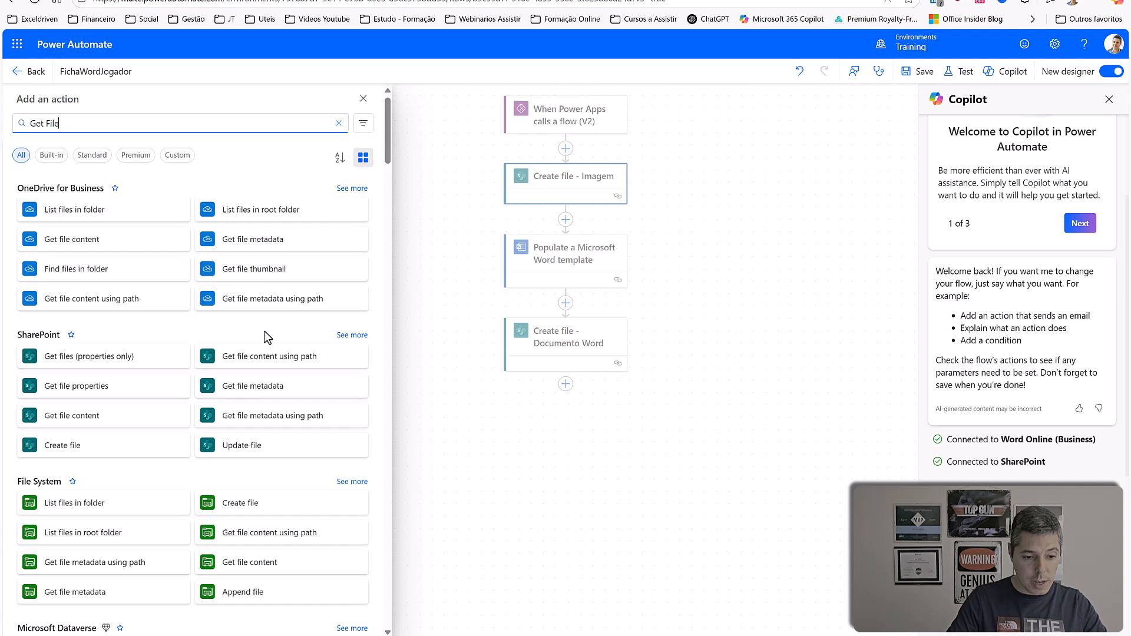
{"action": "left_click", "coordinate": [78, 386]}
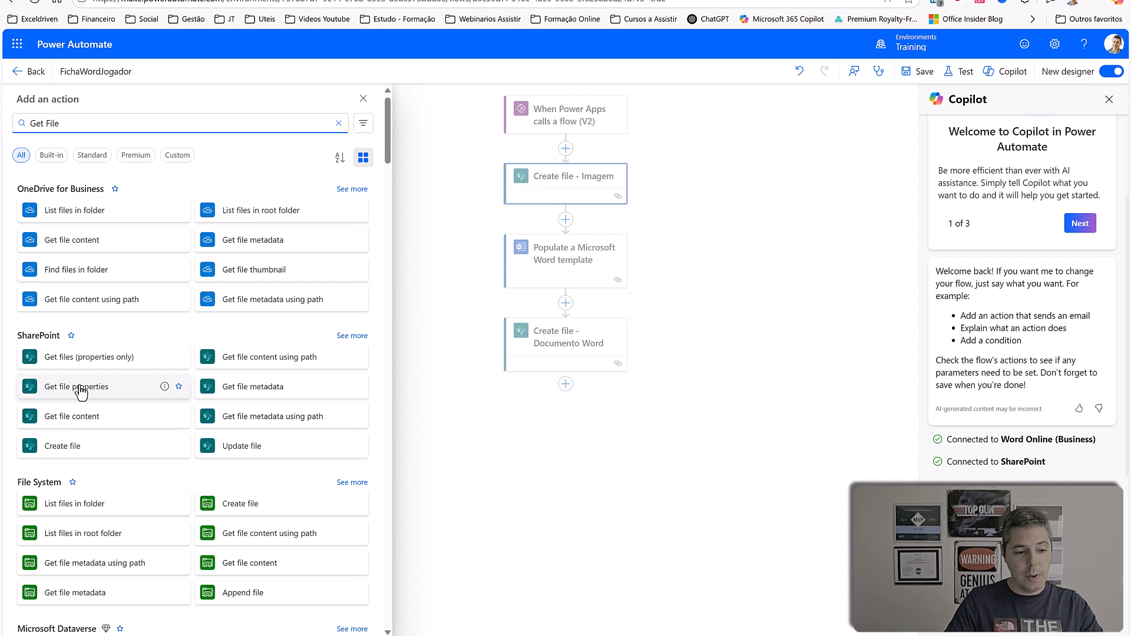
{"action": "left_click", "coordinate": [81, 388]}
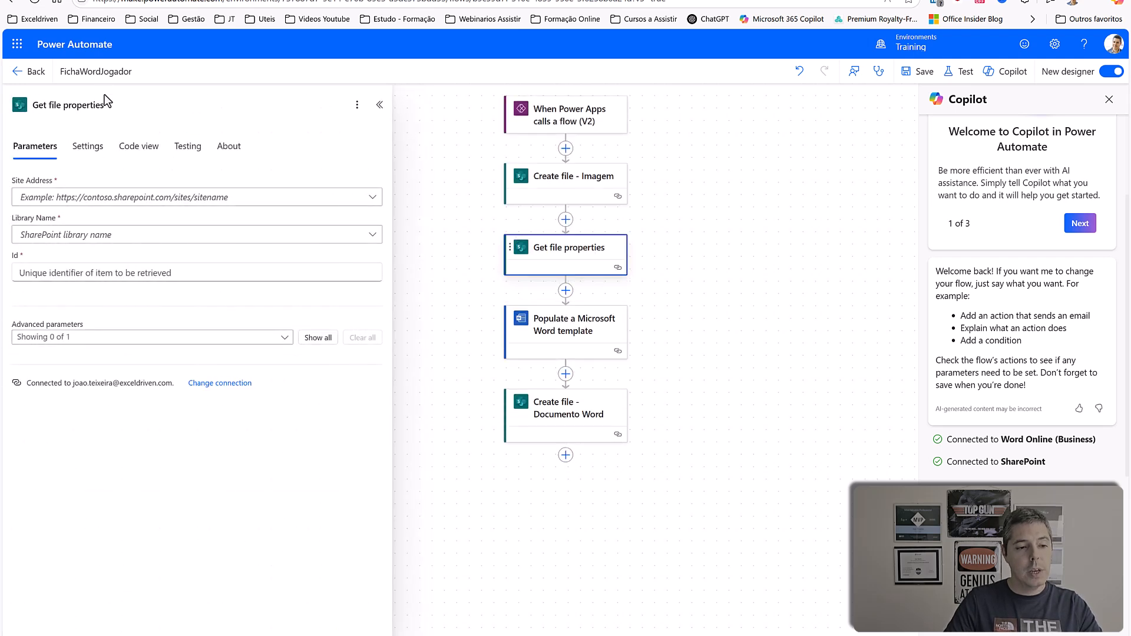
Rename the new action to "Get file properties - Propriedades da Imagem".
{"action": "left_click", "coordinate": [106, 103]}
{"action": "type", "text": "- Pr"}
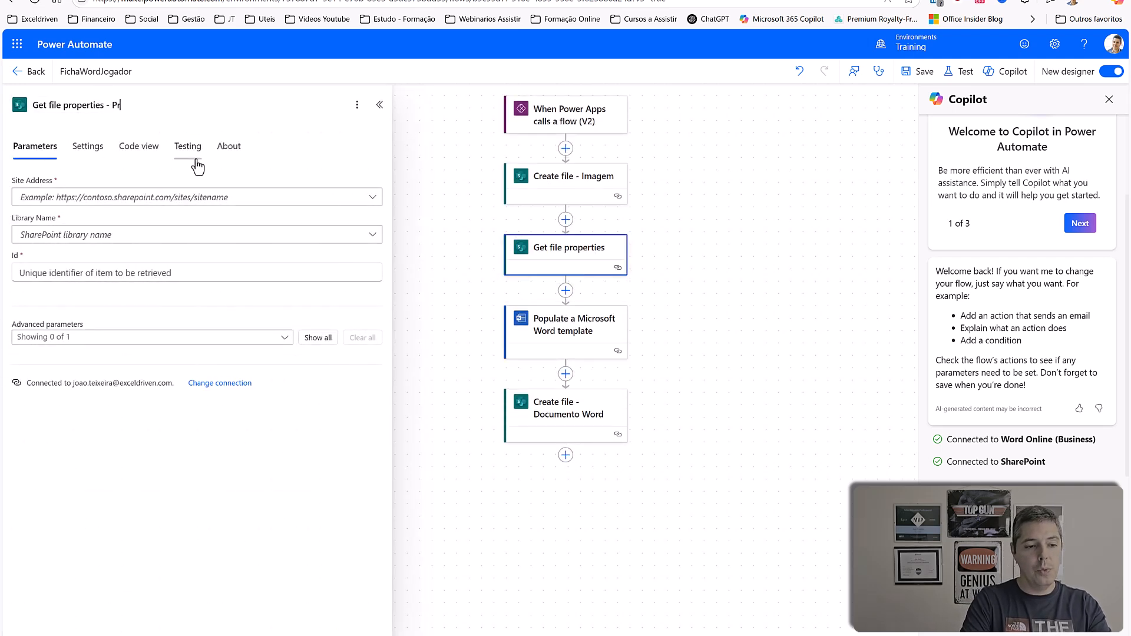
{"action": "type", "text": "opried"}
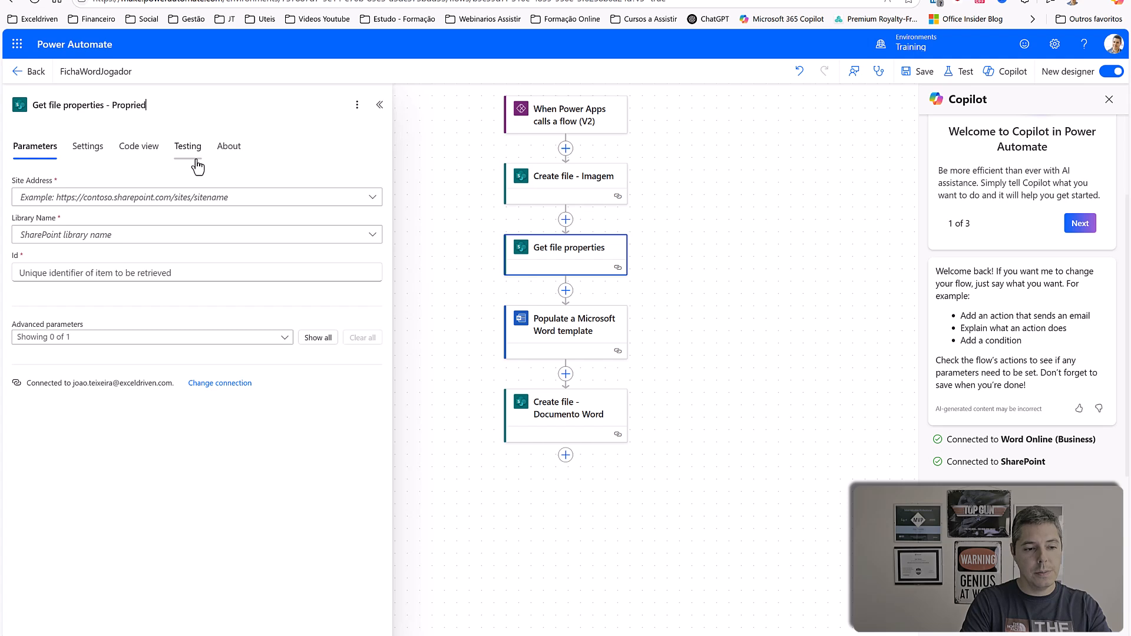
{"action": "type", "text": "ades da Imagem"}
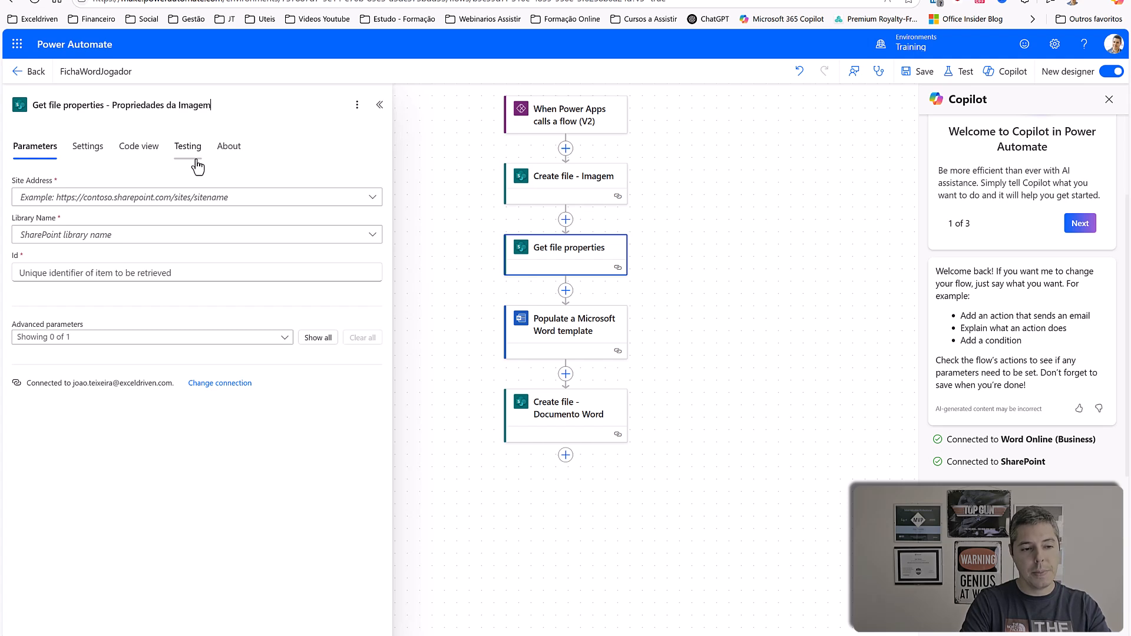
Set the Get file properties action's site address to the Tutoriais site and its library to TutoriaisDocs.
{"action": "left_click", "coordinate": [335, 201]}
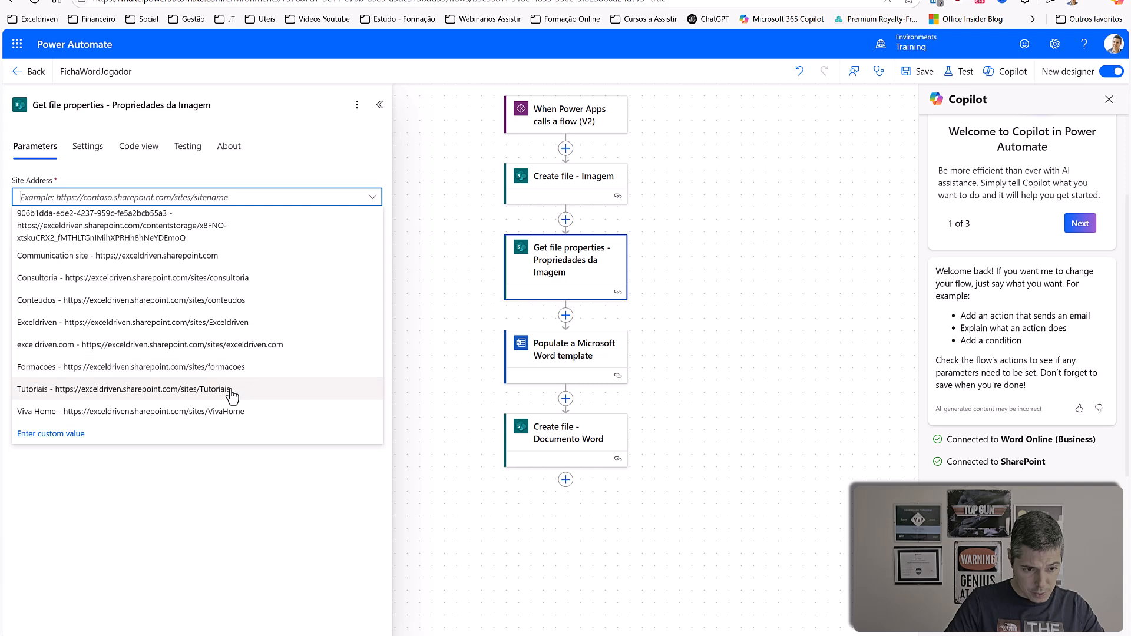
{"action": "left_click", "coordinate": [231, 394]}
{"action": "left_click", "coordinate": [132, 241]}
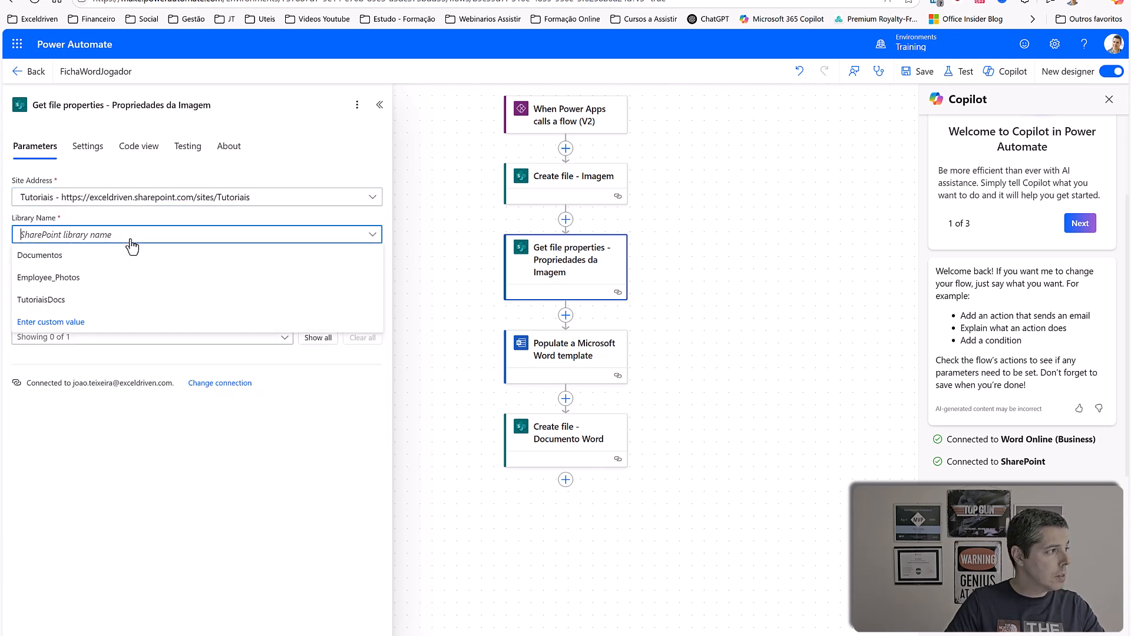
{"action": "left_click", "coordinate": [93, 301]}
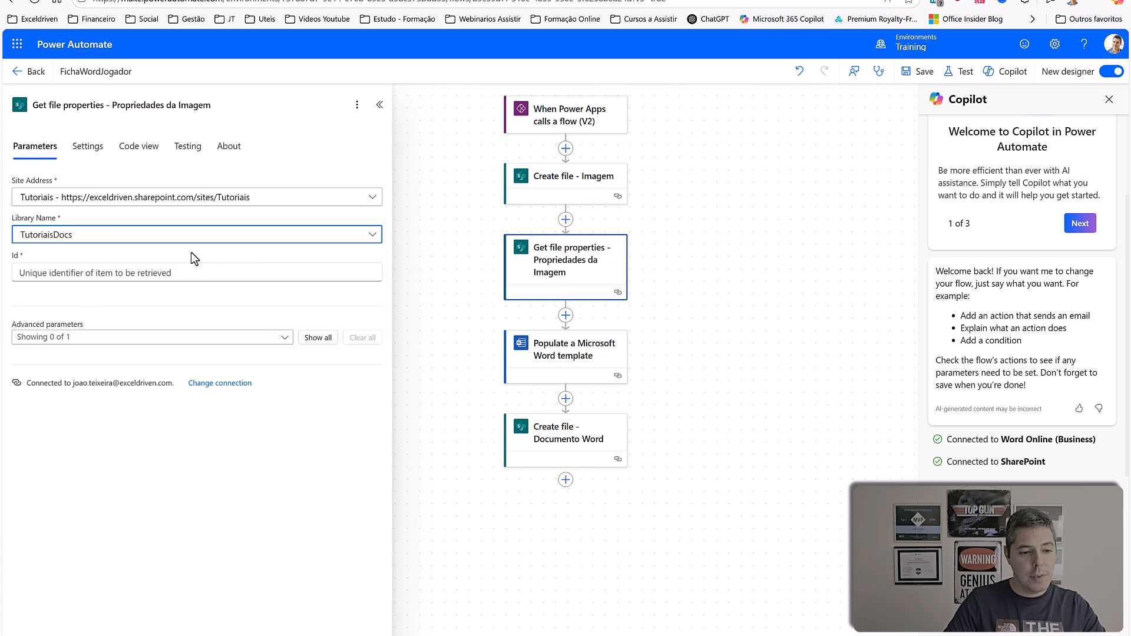
Set the Id of Get file properties to the body/ItemId value from Create file - Imagem.
{"action": "left_click", "coordinate": [172, 271]}
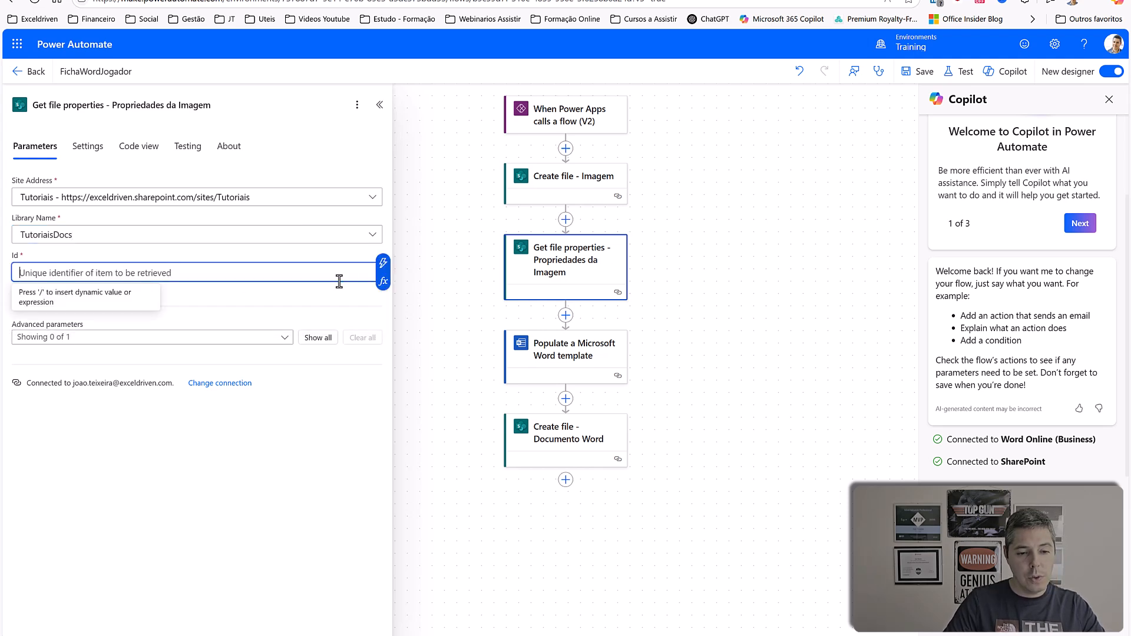
{"action": "left_click", "coordinate": [382, 265]}
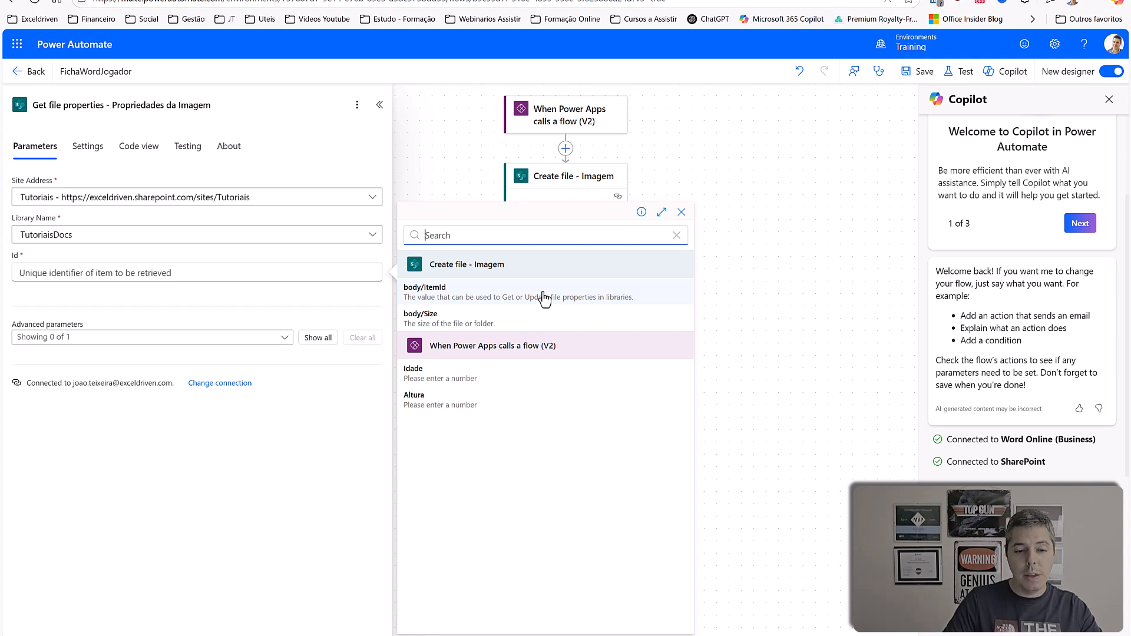
{"action": "left_click", "coordinate": [543, 299]}
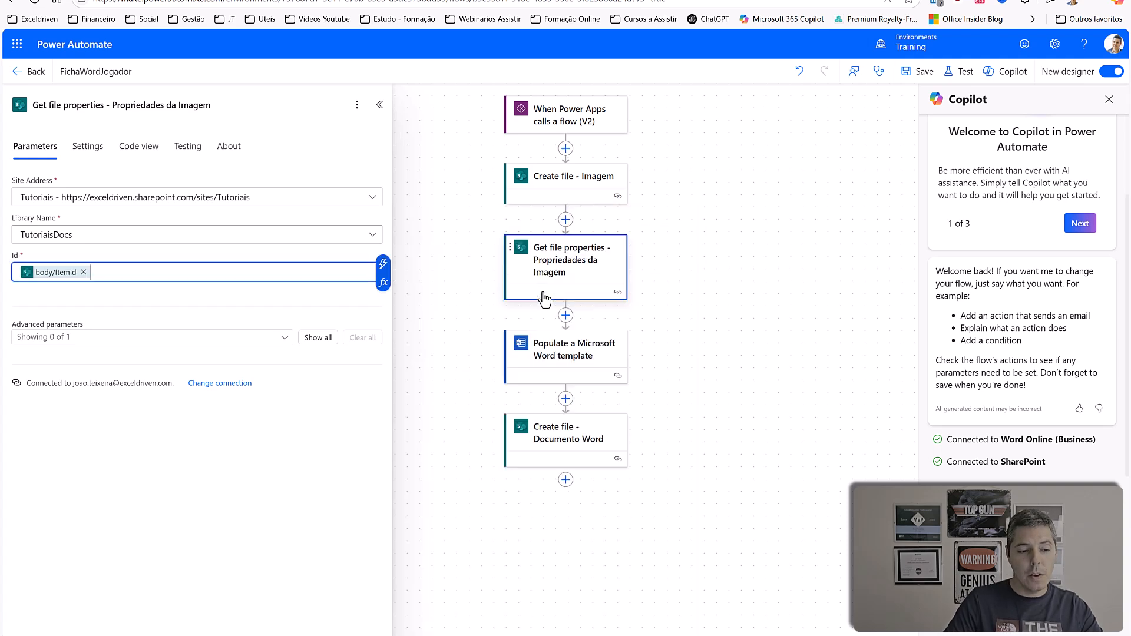
{"action": "left_click", "coordinate": [694, 269]}
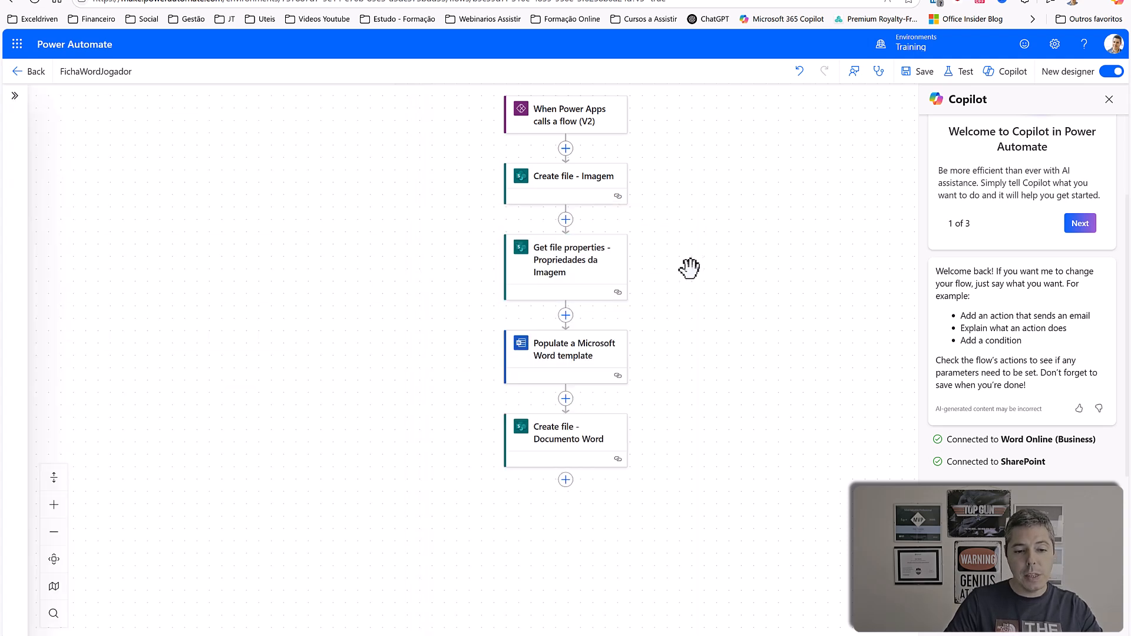
{"action": "left_click", "coordinate": [550, 264]}
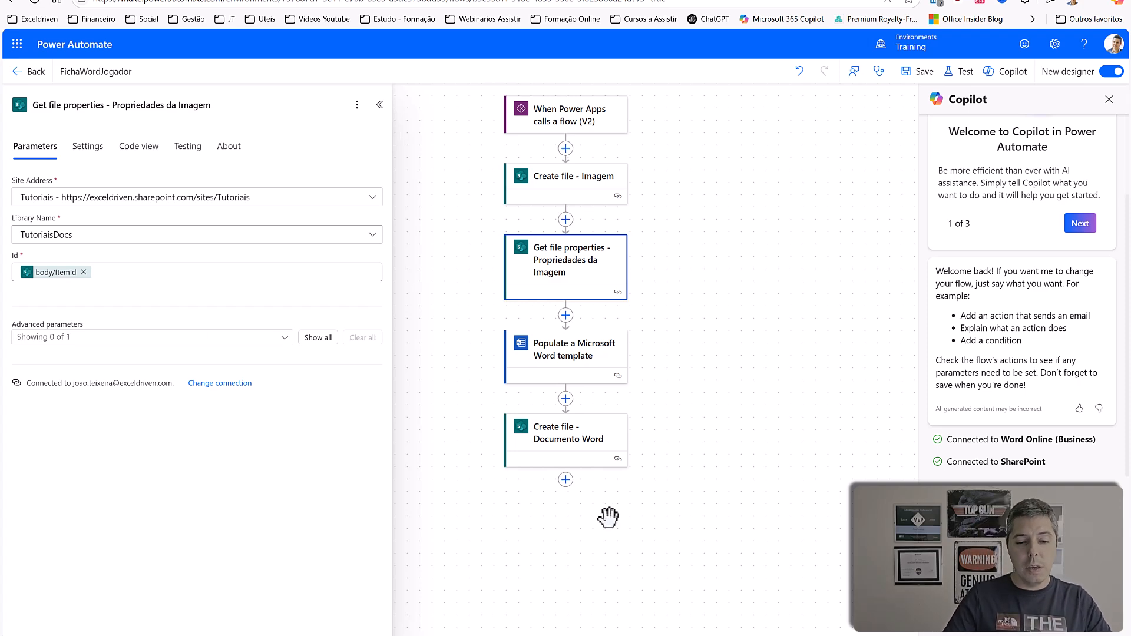
Add a Data Operation Compose action between Get file properties and Populate a Microsoft Word template.
{"action": "left_click", "coordinate": [564, 317]}
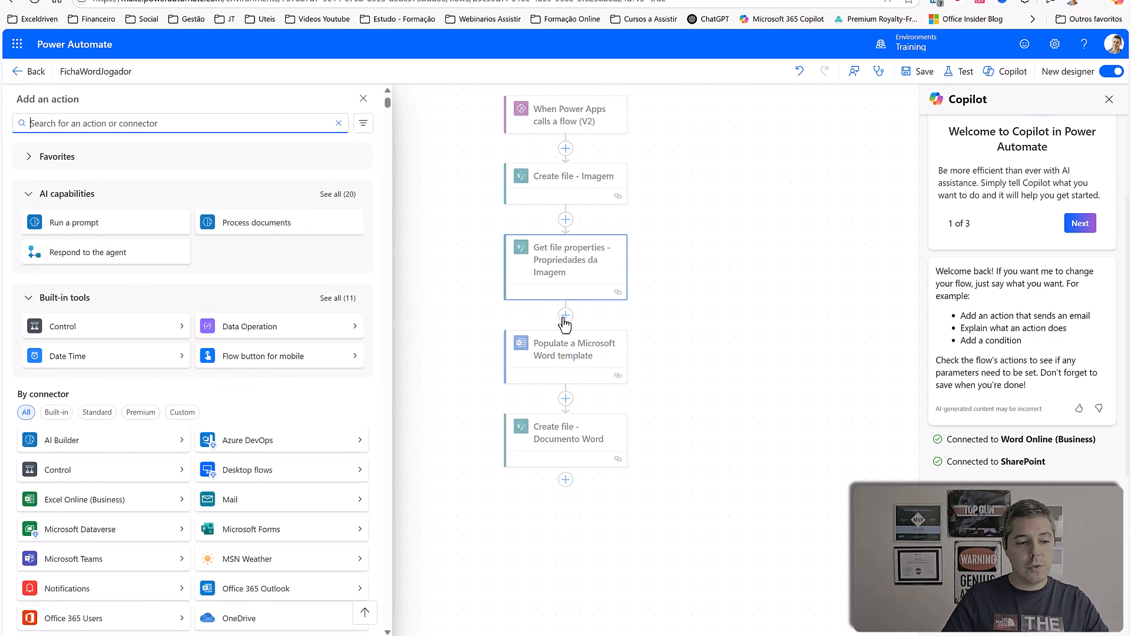
{"action": "type", "text": "Com"}
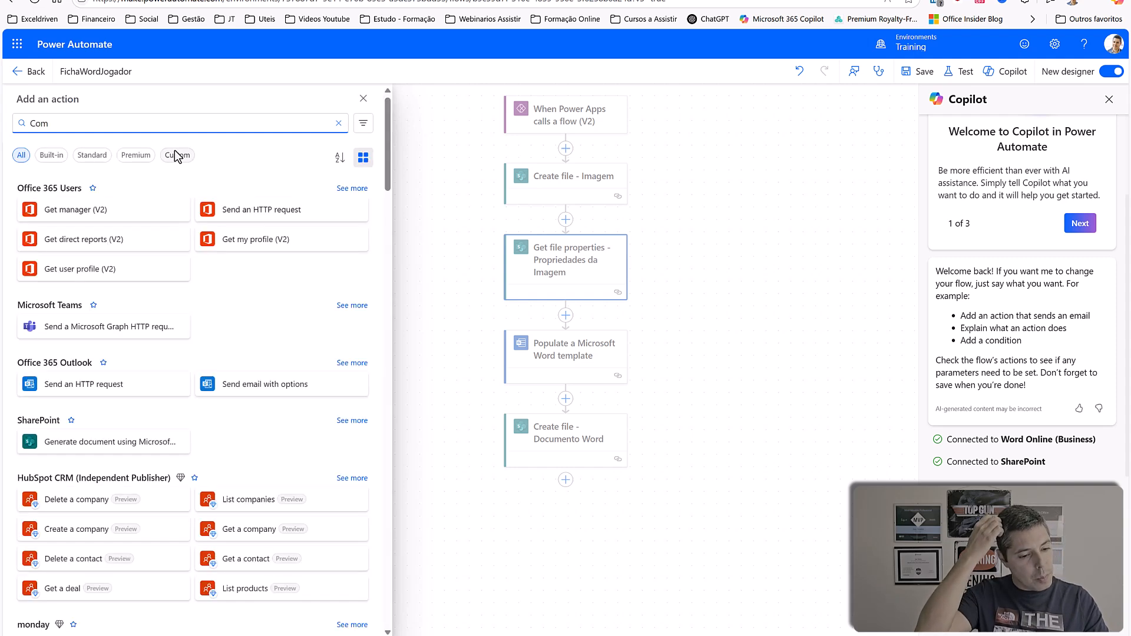
{"action": "type", "text": "os"}
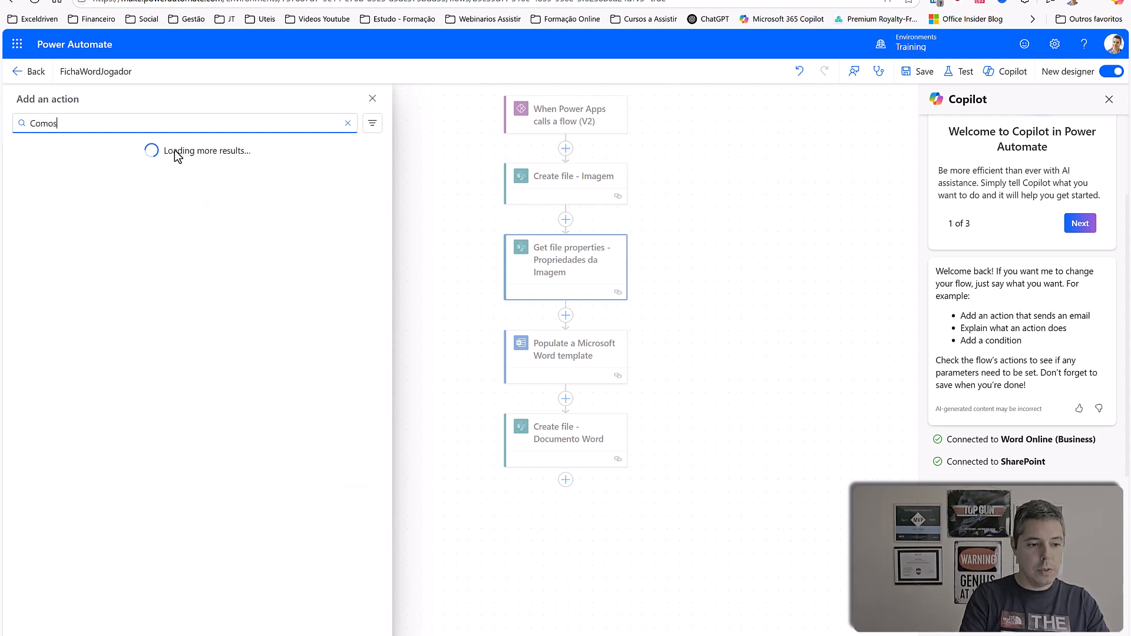
{"action": "key", "text": "BackSpace"}
{"action": "key", "text": "BackSpace"}
{"action": "type", "text": "pose"}
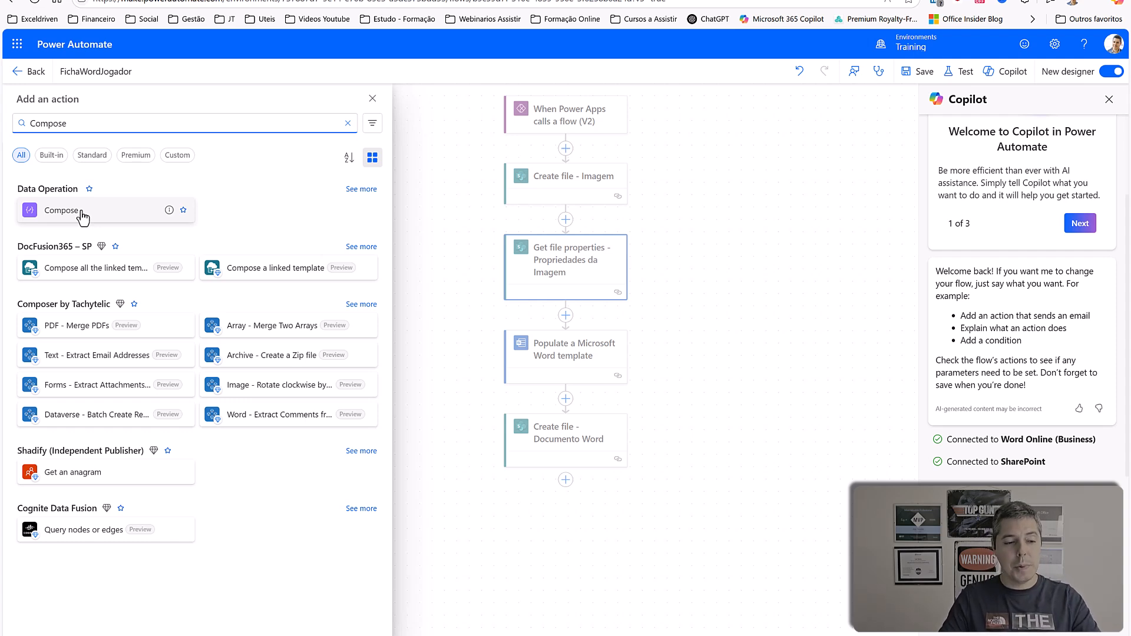
{"action": "left_click", "coordinate": [82, 214]}
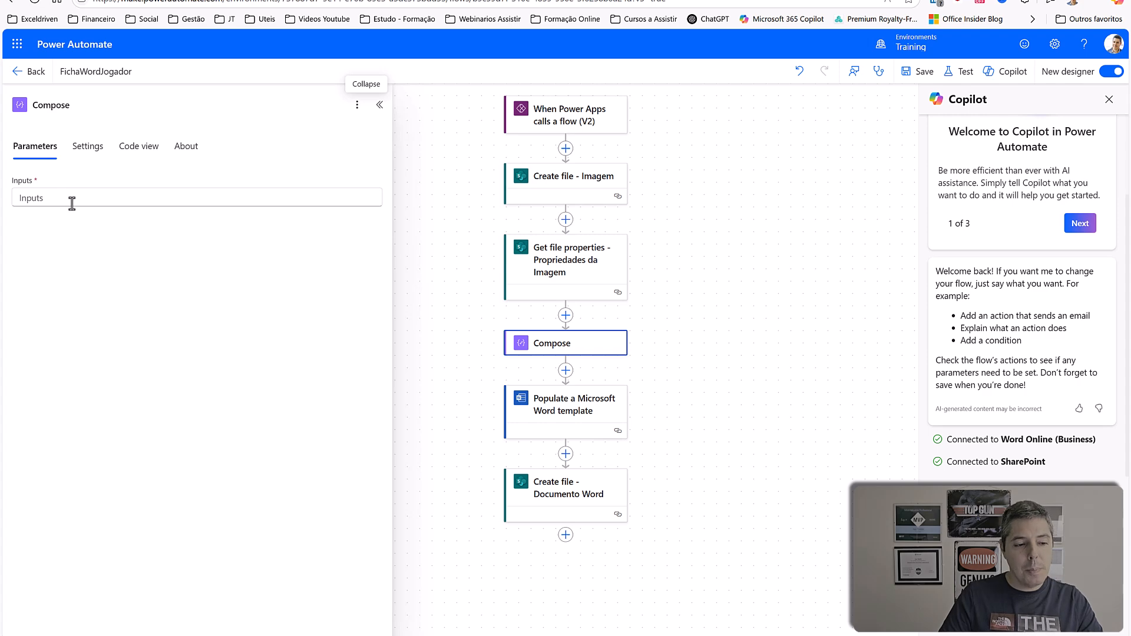
Set the Compose input to the Caminho Completo value from Get file properties - Propriedades da Imagem.
{"action": "left_click", "coordinate": [72, 204]}
{"action": "left_click", "coordinate": [386, 199]}
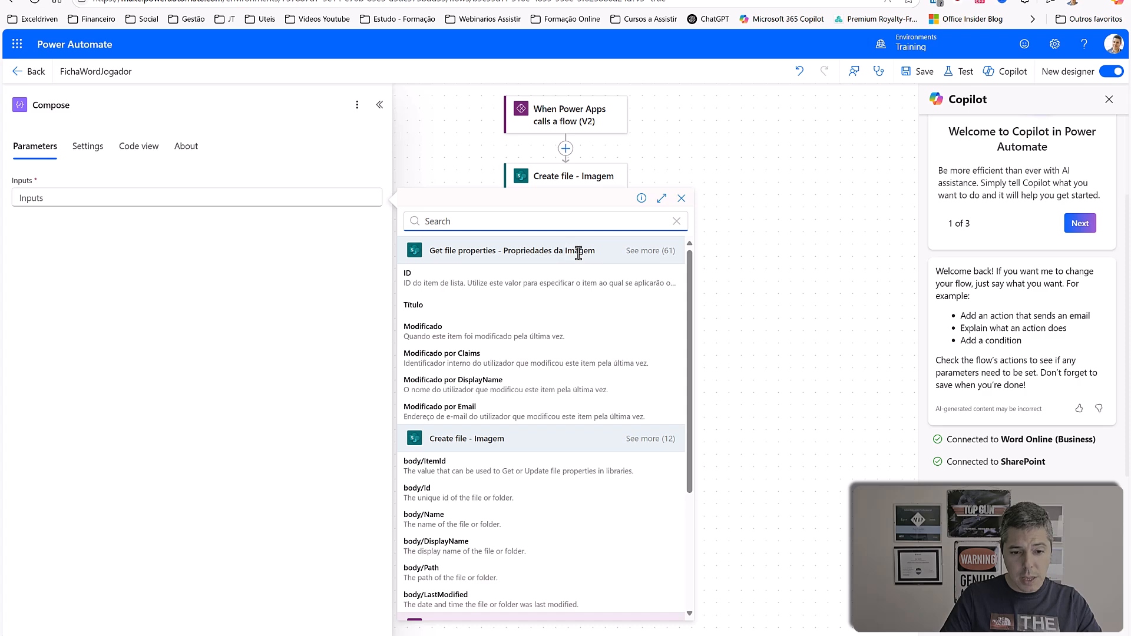
{"action": "left_click", "coordinate": [643, 252]}
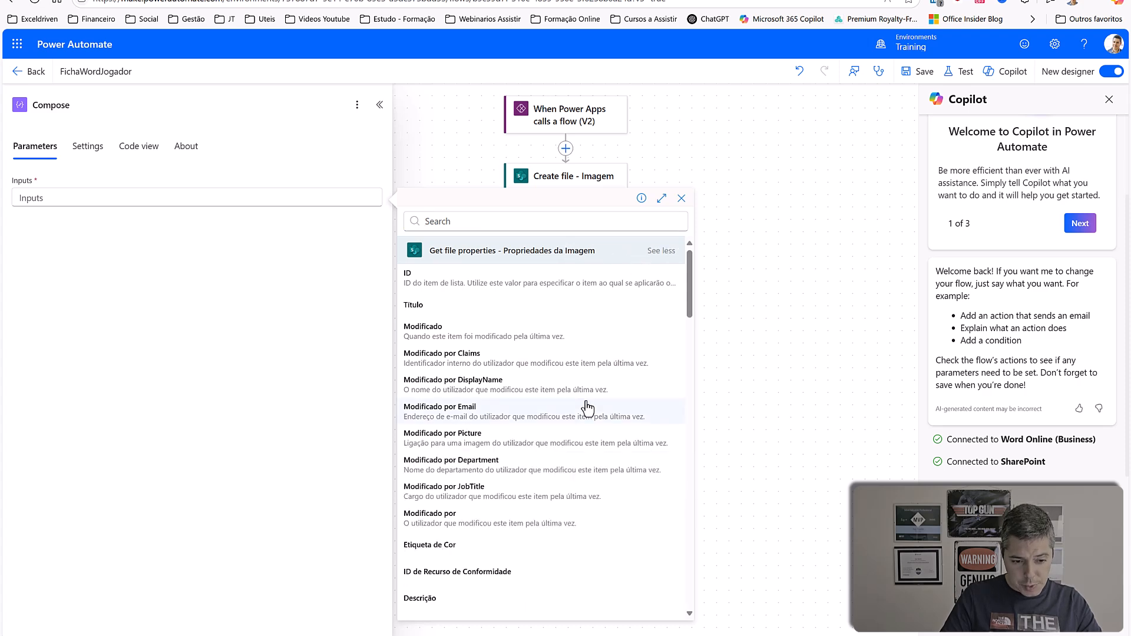
{"action": "scroll", "coordinate": [586, 405], "scroll_direction": "down", "scroll_amount": 5}
{"action": "scroll", "coordinate": [587, 408], "scroll_direction": "down", "scroll_amount": 10}
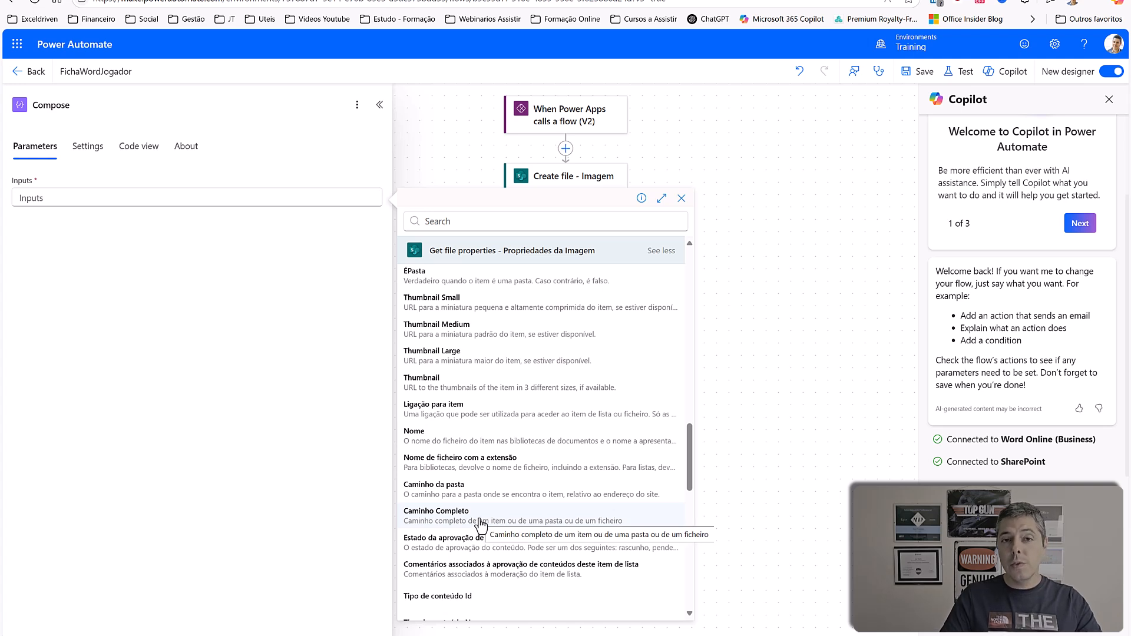
{"action": "left_click", "coordinate": [481, 523]}
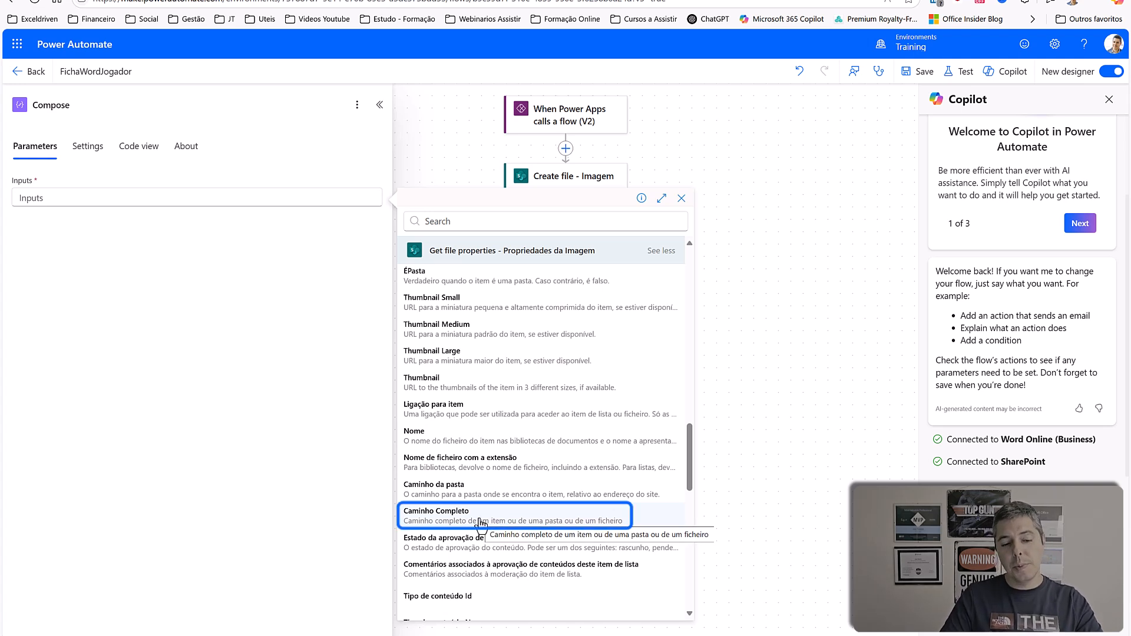
{"action": "left_click", "coordinate": [481, 523]}
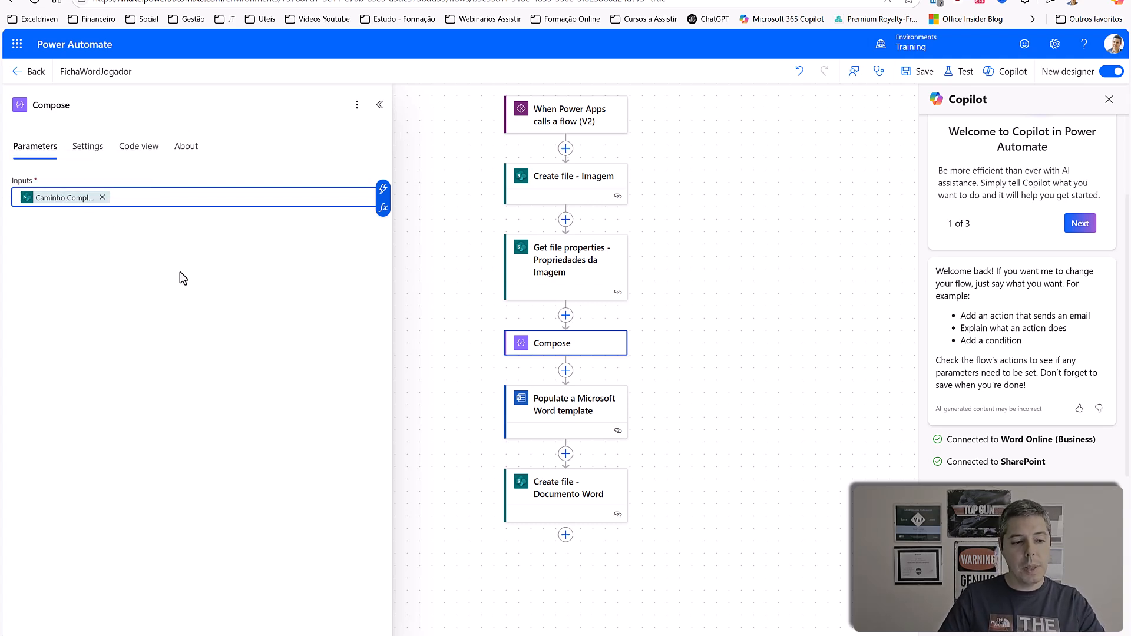
Rename the Compose action to "Compose - Caminho do Ficheiro".
{"action": "left_click", "coordinate": [104, 104]}
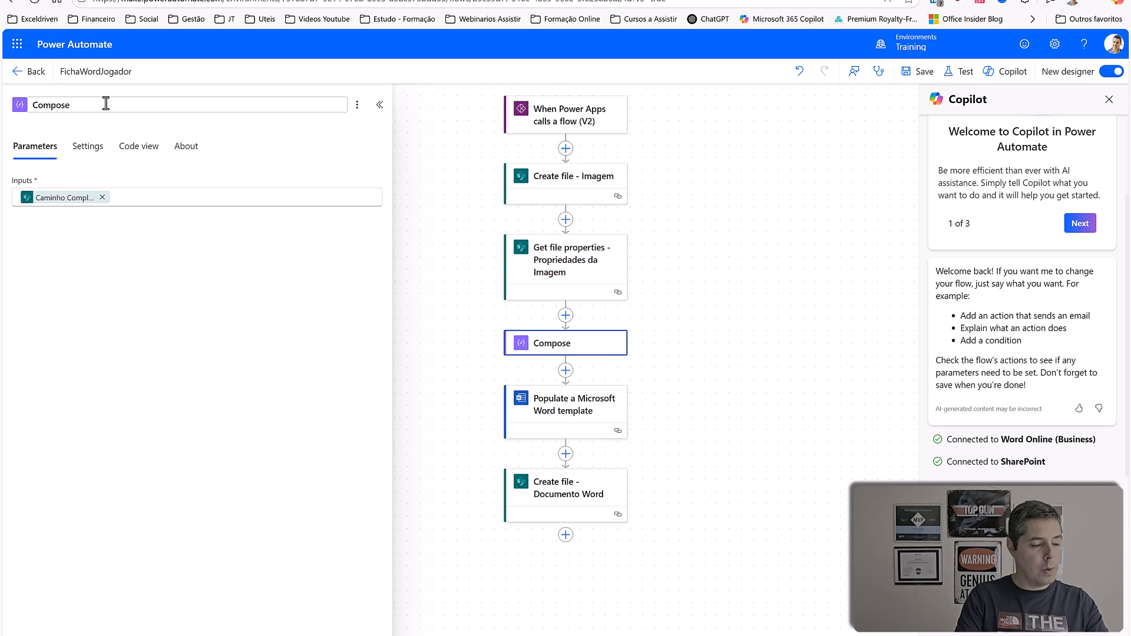
{"action": "type", "text": "- Camin"}
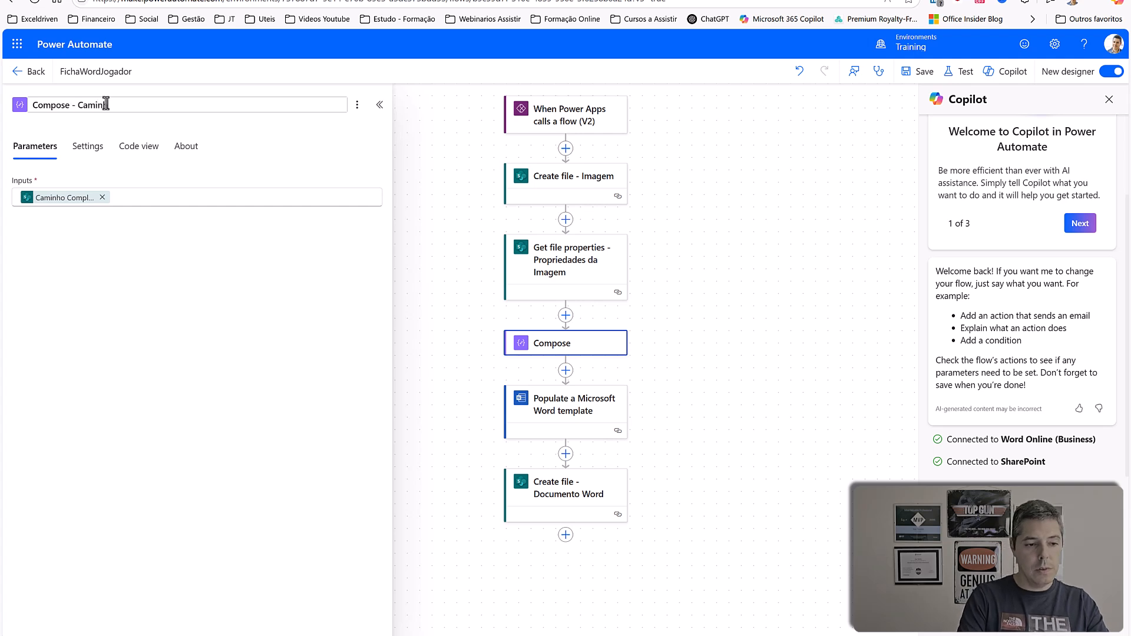
{"action": "type", "text": "ho do Ficheiro"}
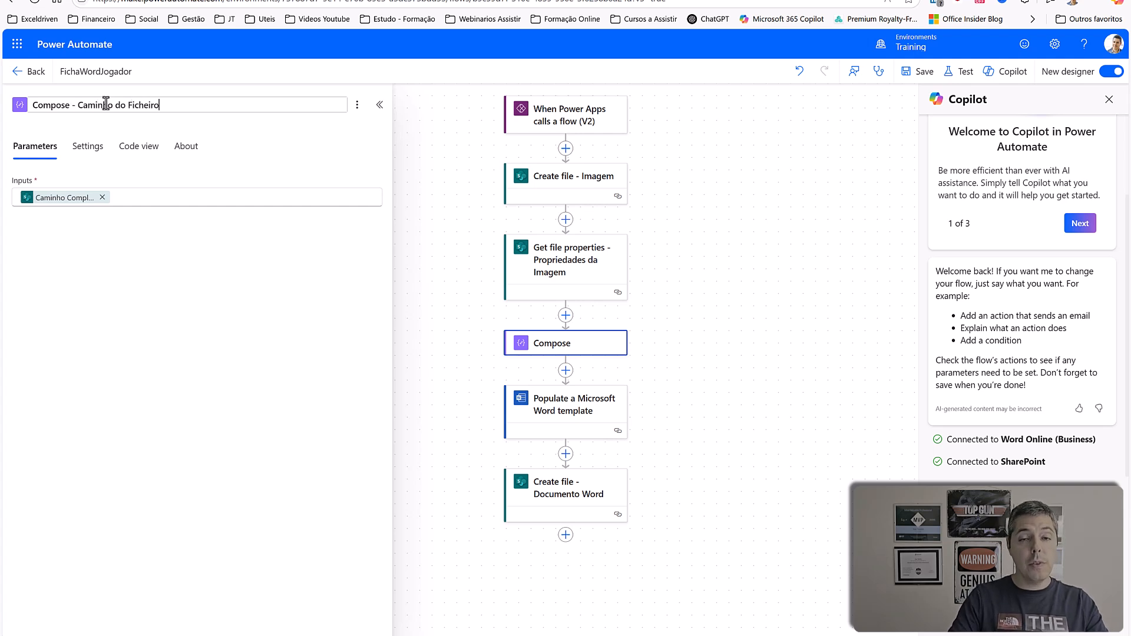
{"action": "left_click", "coordinate": [465, 189]}
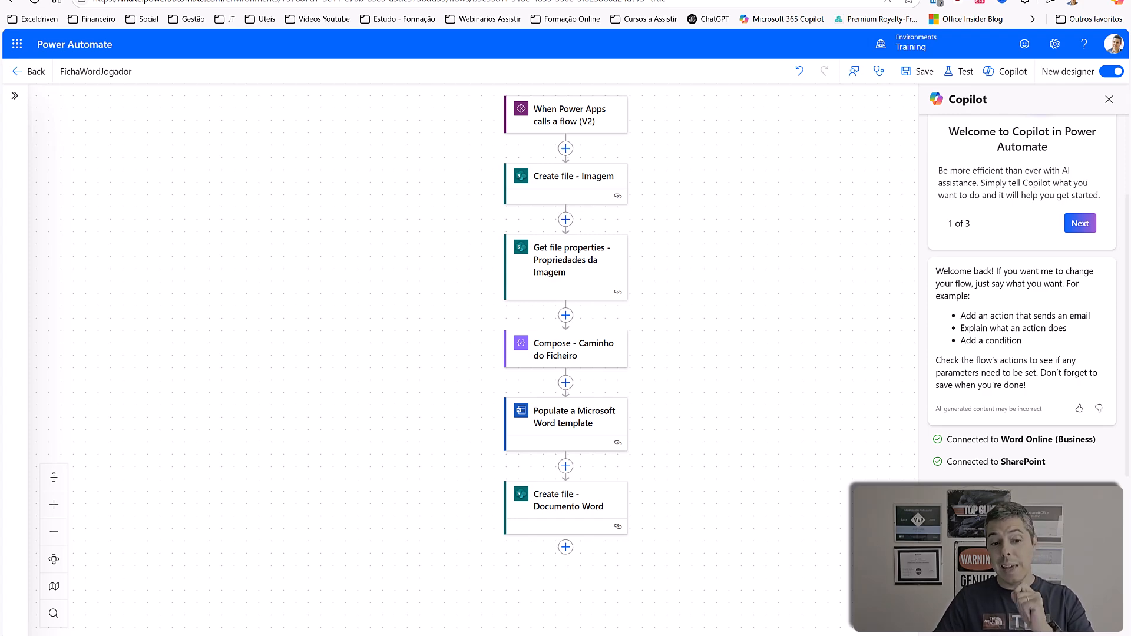
Add a SharePoint Get file content using path action between Compose - Caminho do Ficheiro and Populate a Microsoft Word template.
{"action": "left_click", "coordinate": [566, 384]}
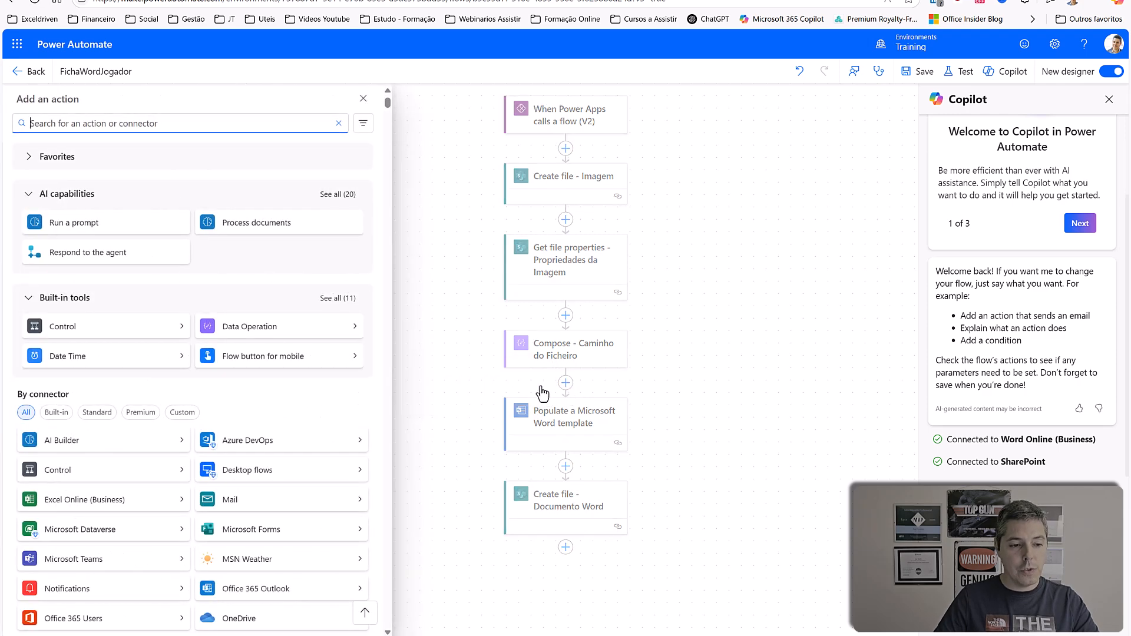
{"action": "type", "text": "Get "}
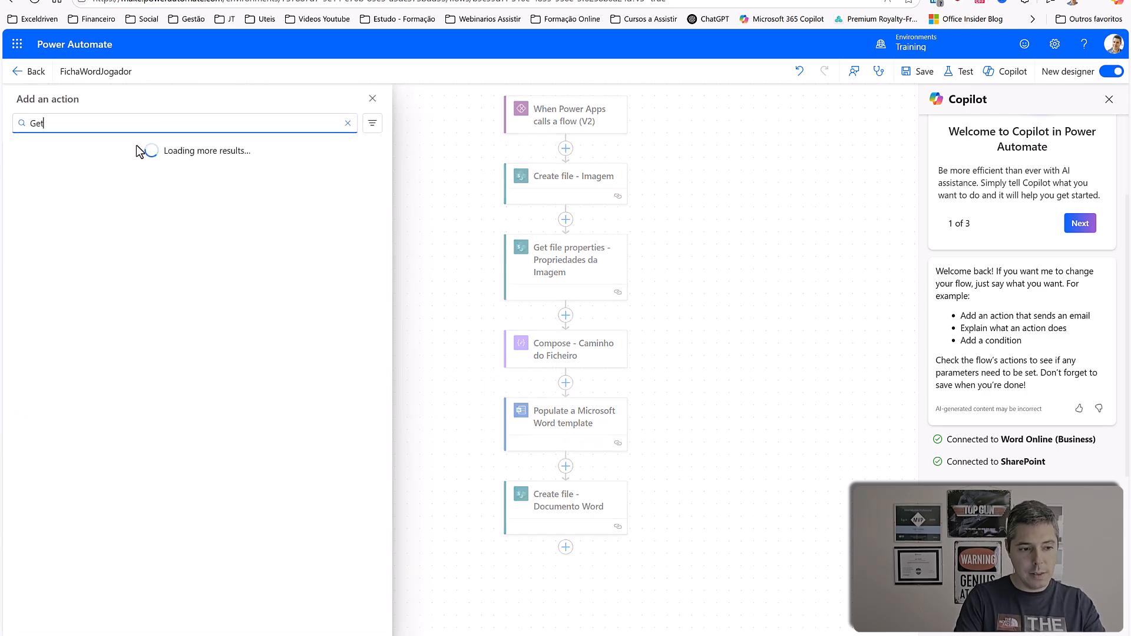
{"action": "type", "text": "File"}
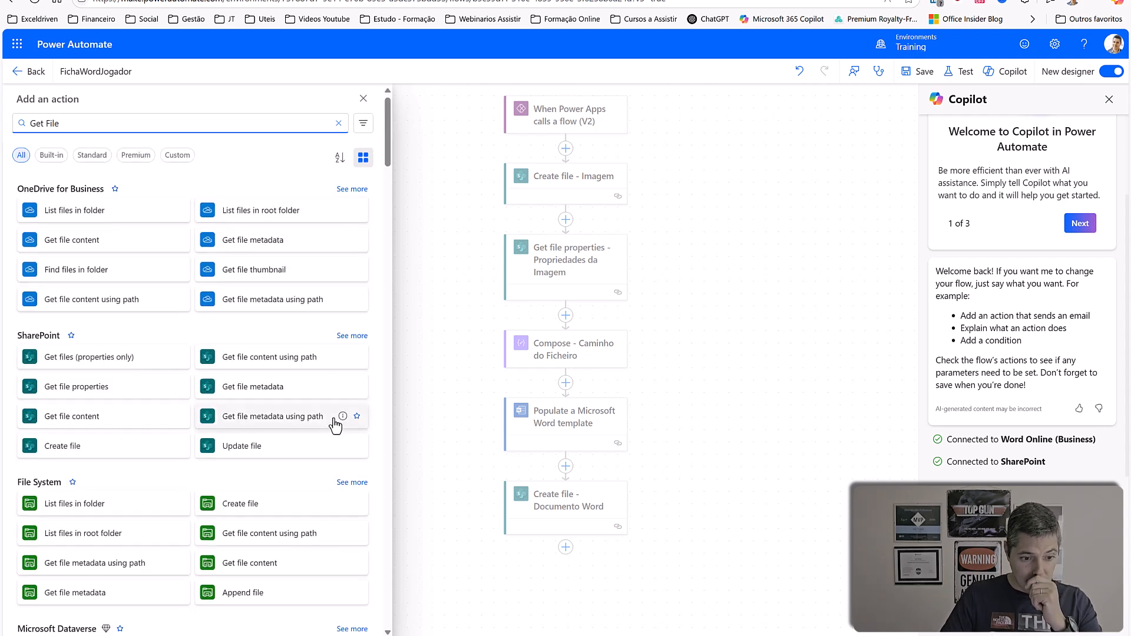
{"action": "left_click", "coordinate": [269, 356]}
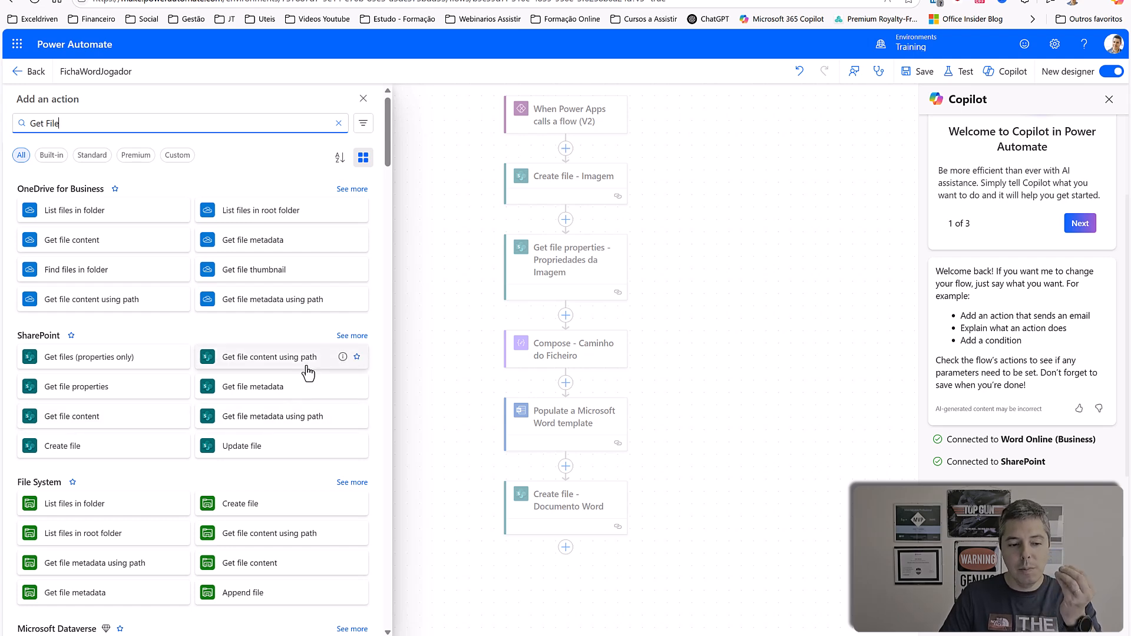
{"action": "left_click", "coordinate": [269, 357]}
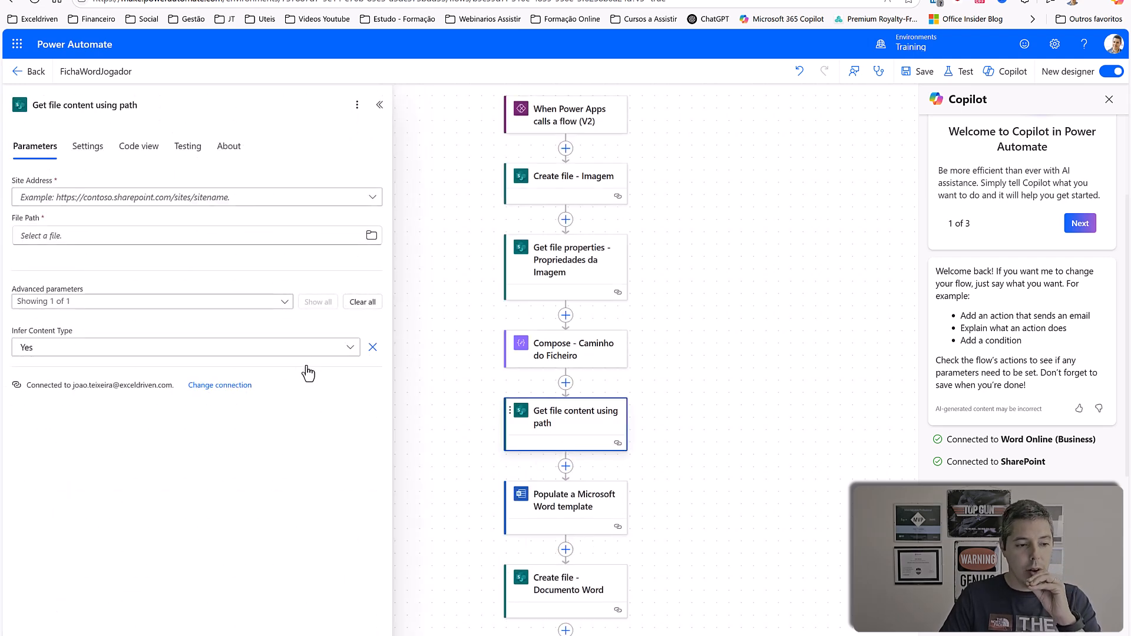
Set the new action's site address to the Tutoriais site and its file path to the Outputs of Compose - Caminho do Ficheiro.
{"action": "left_click", "coordinate": [372, 198]}
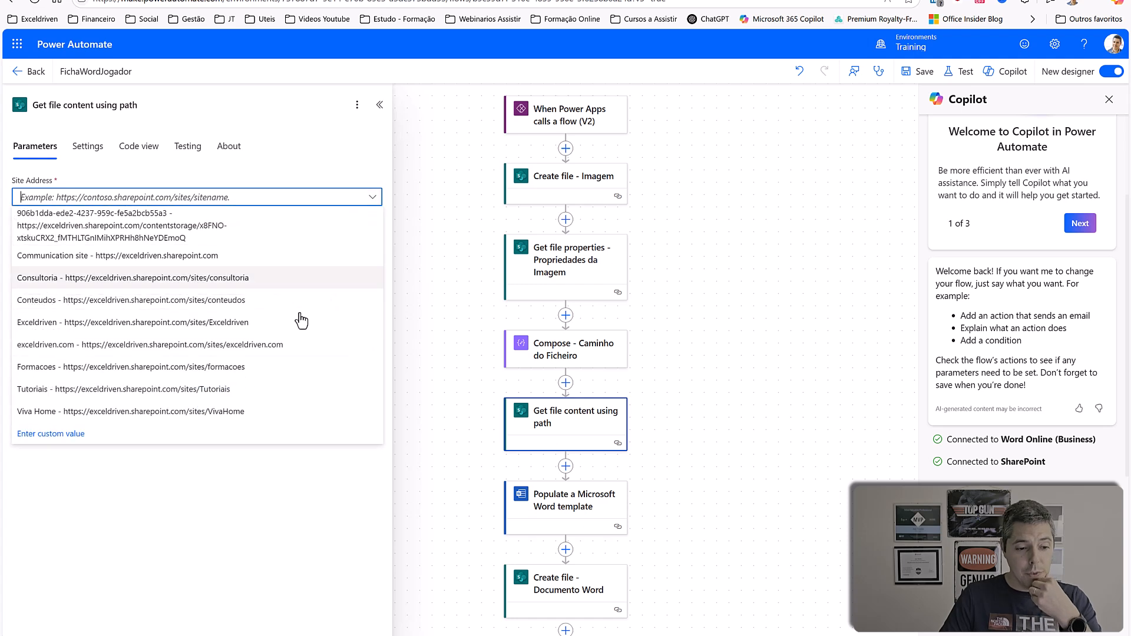
{"action": "left_click", "coordinate": [242, 391]}
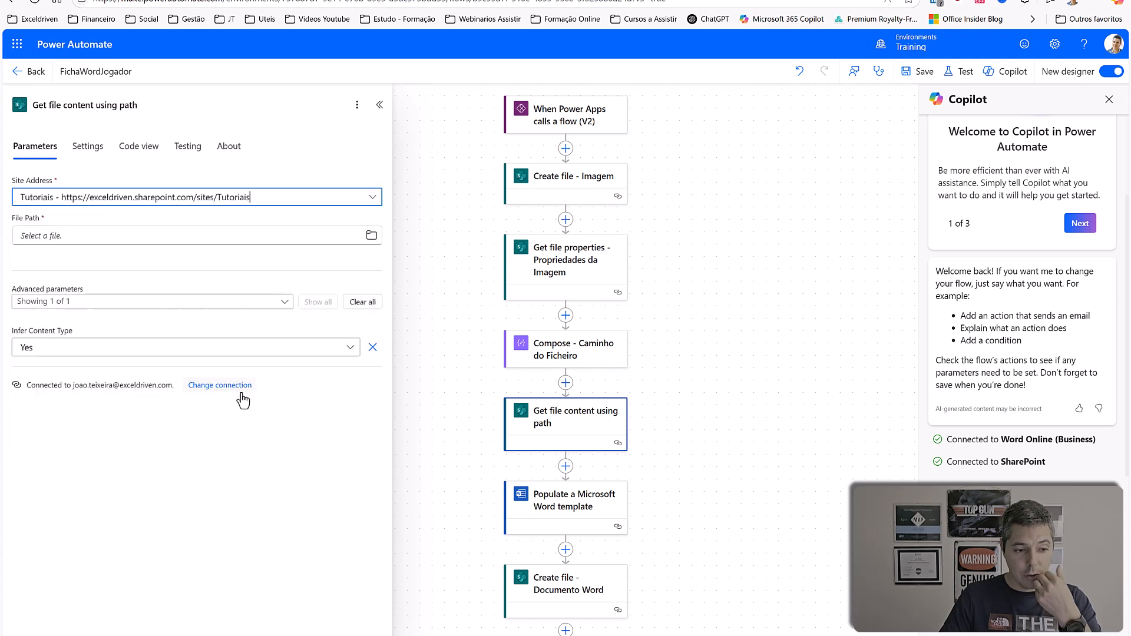
{"action": "left_click", "coordinate": [149, 239]}
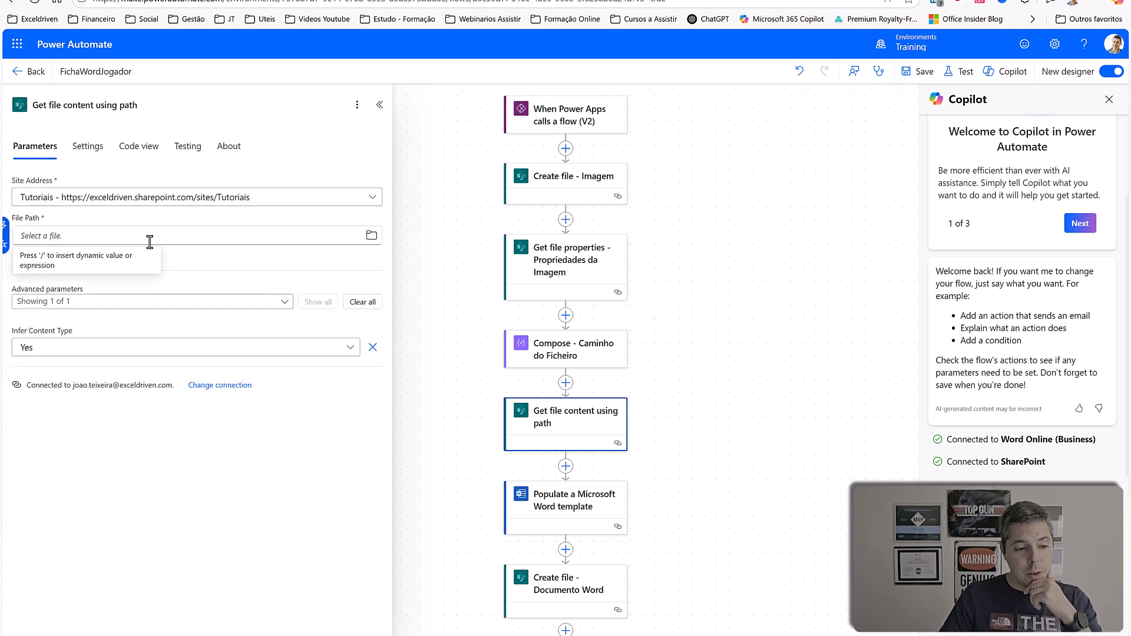
{"action": "key", "text": "slash"}
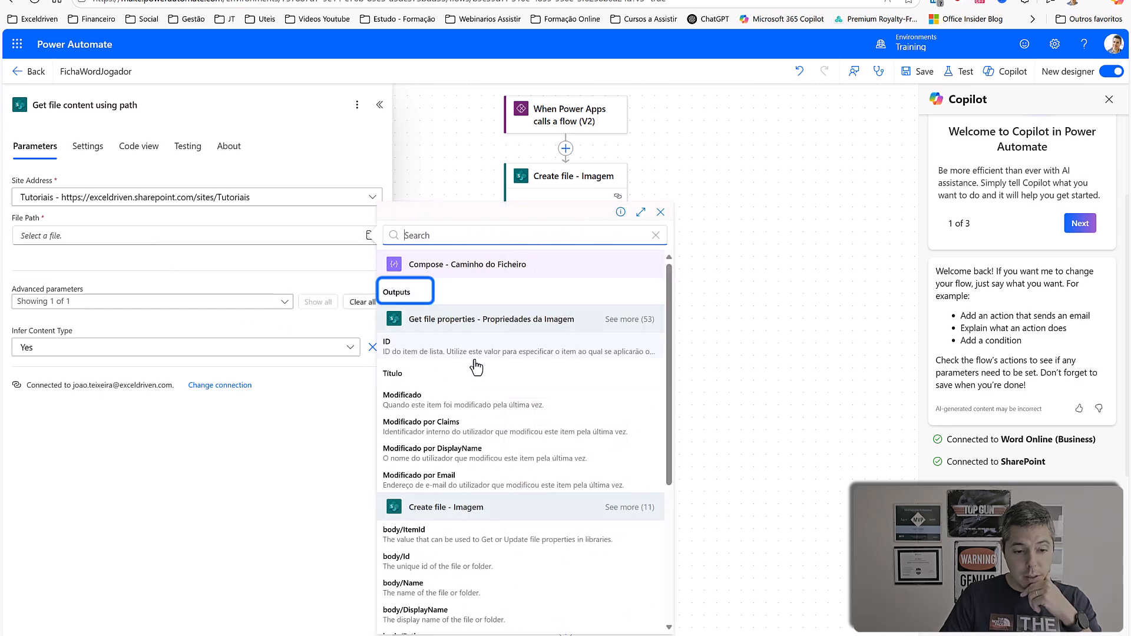
{"action": "left_click", "coordinate": [617, 324]}
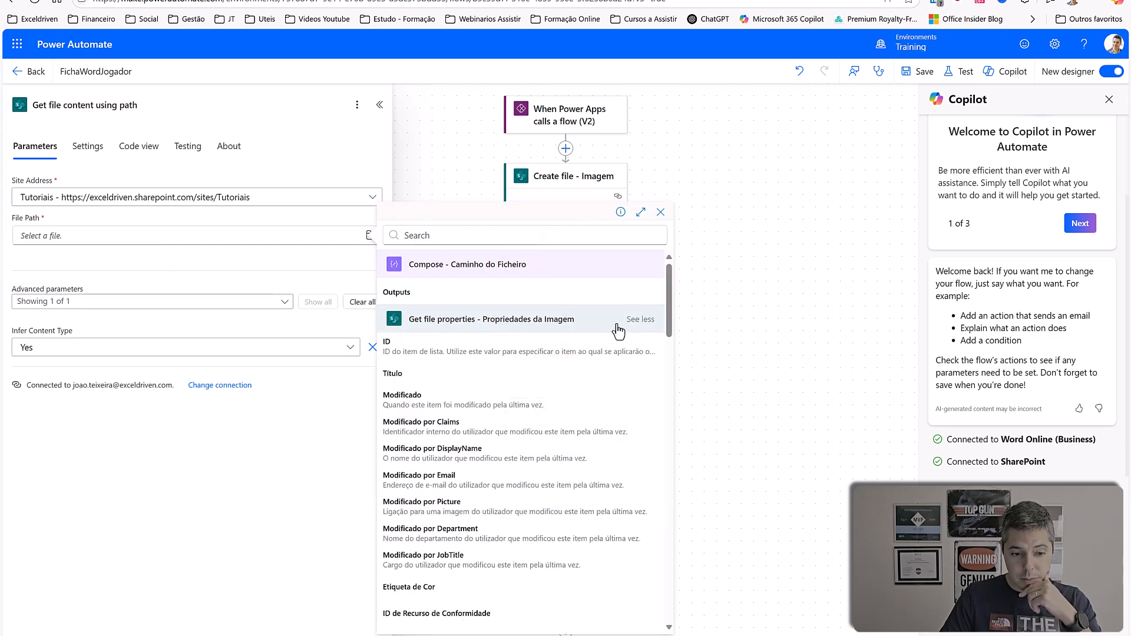
{"action": "scroll", "coordinate": [576, 329], "scroll_direction": "down", "scroll_amount": 5}
{"action": "scroll", "coordinate": [579, 379], "scroll_direction": "down", "scroll_amount": 5}
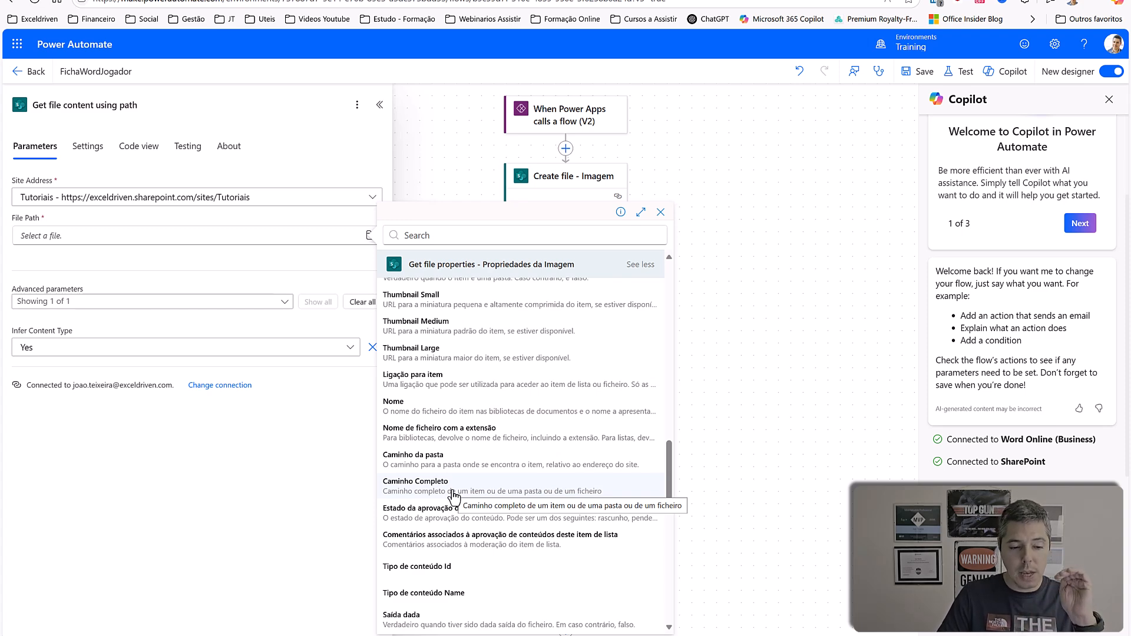
{"action": "scroll", "coordinate": [452, 498], "scroll_direction": "up", "scroll_amount": 10}
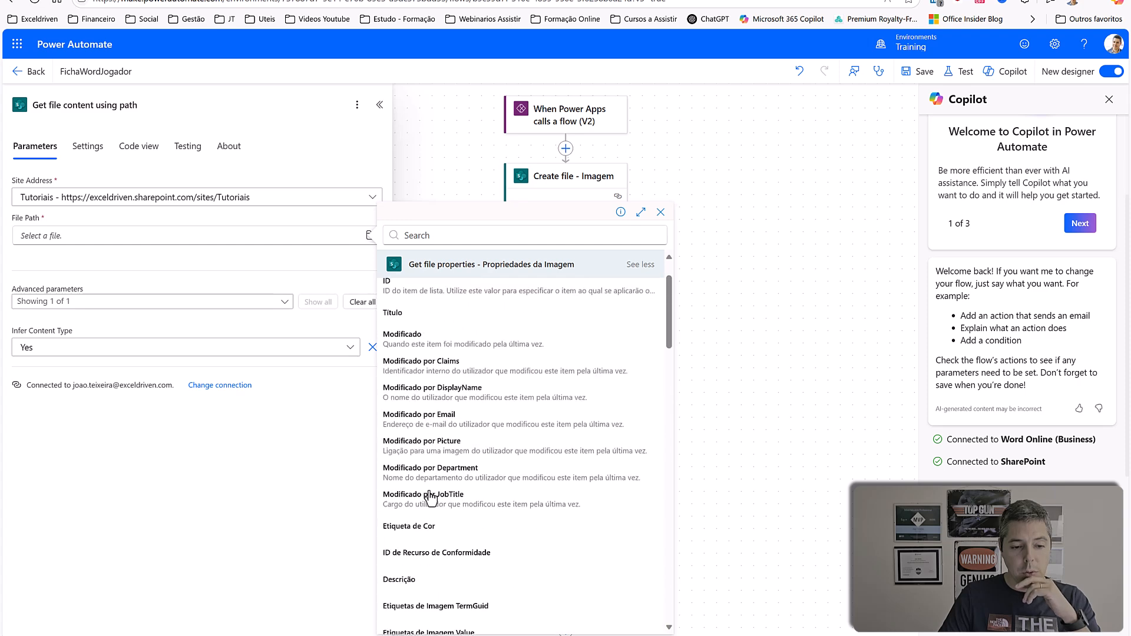
{"action": "scroll", "coordinate": [430, 498], "scroll_direction": "up", "scroll_amount": 3}
{"action": "left_click", "coordinate": [459, 298]}
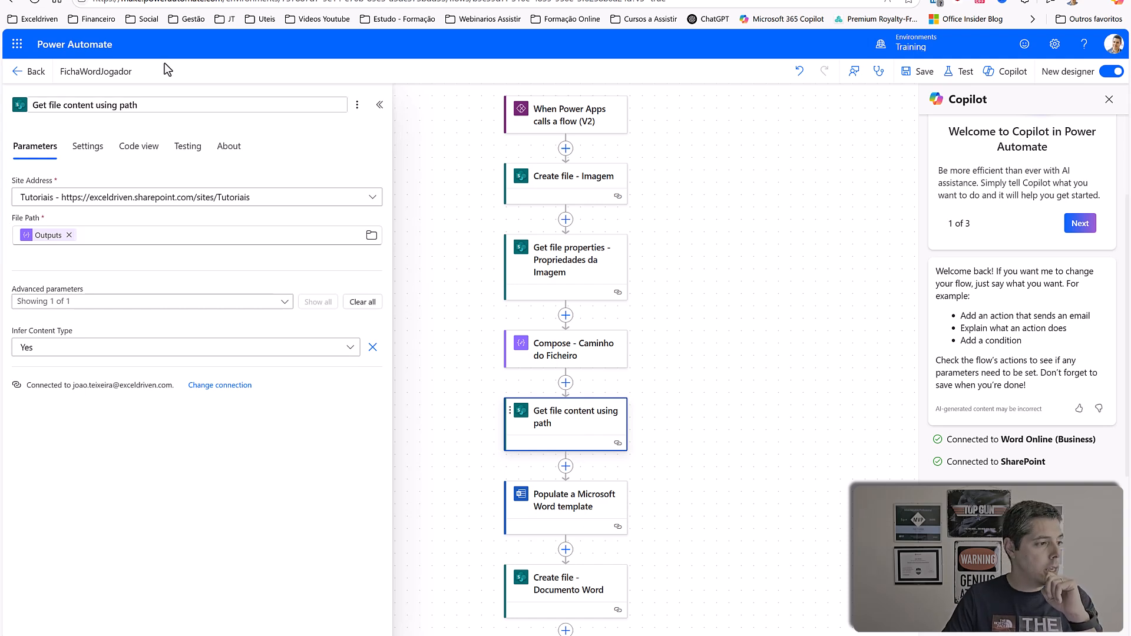
Rename the new SharePoint action to "Get file content using path - Caminho para o Word".
{"action": "left_click", "coordinate": [144, 104]}
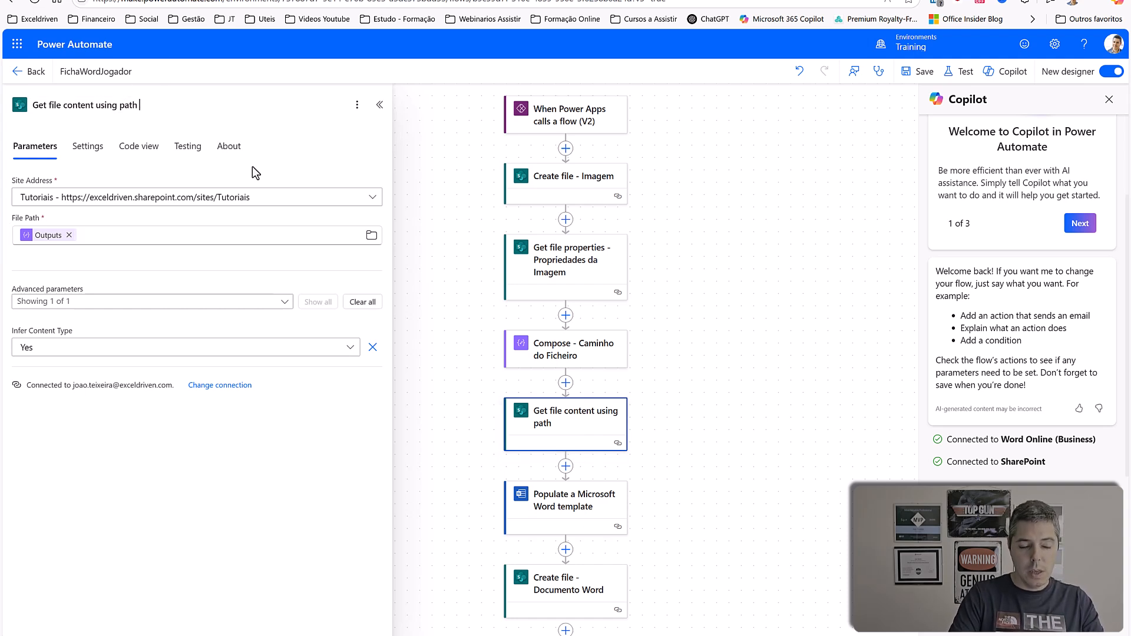
{"action": "type", "text": "- Caminho"}
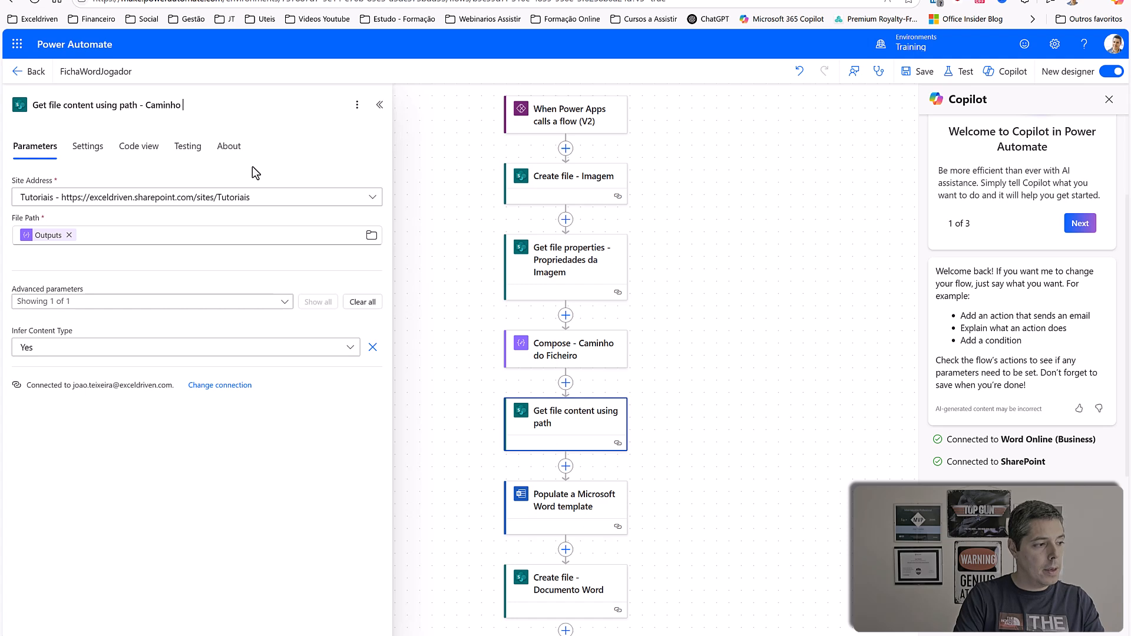
{"action": "type", "text": " para"}
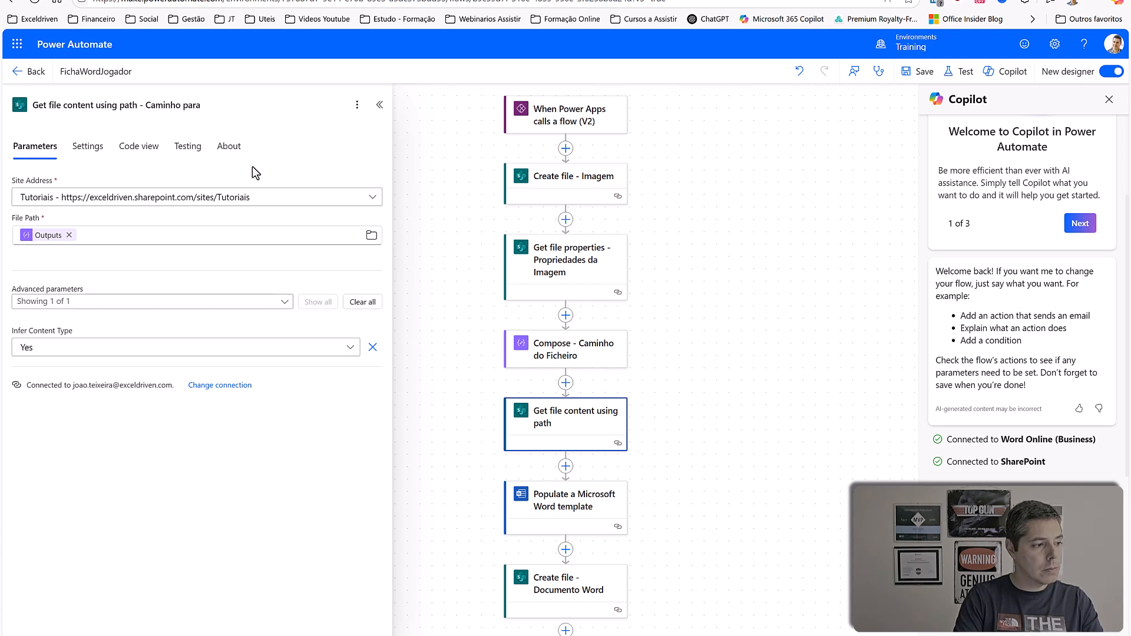
{"action": "type", "text": " o Word"}
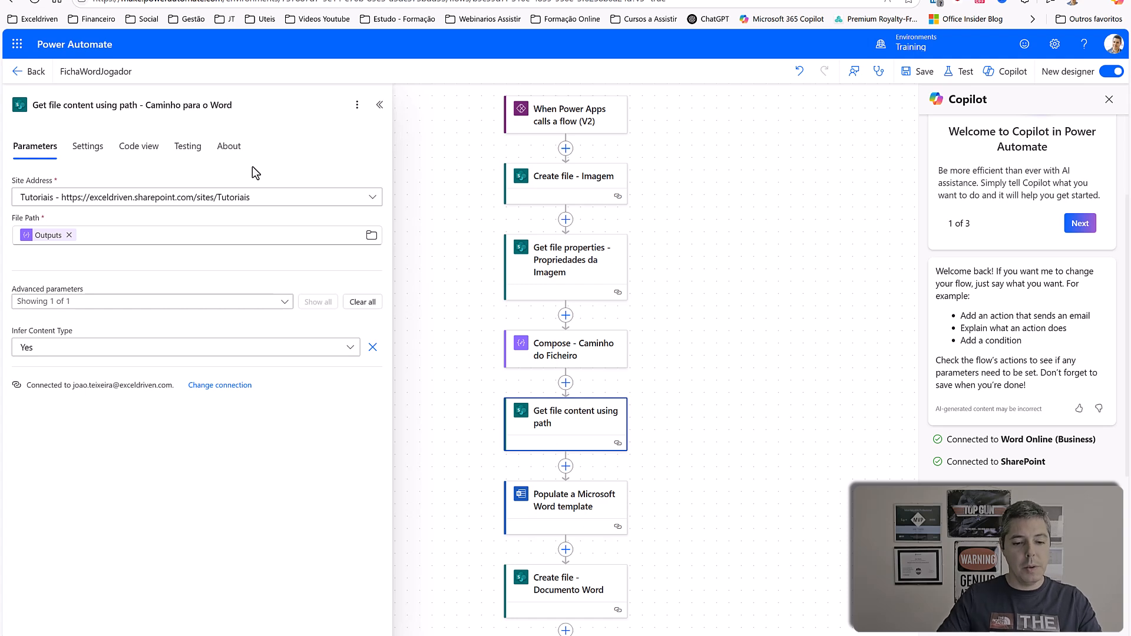
{"action": "left_click", "coordinate": [720, 384]}
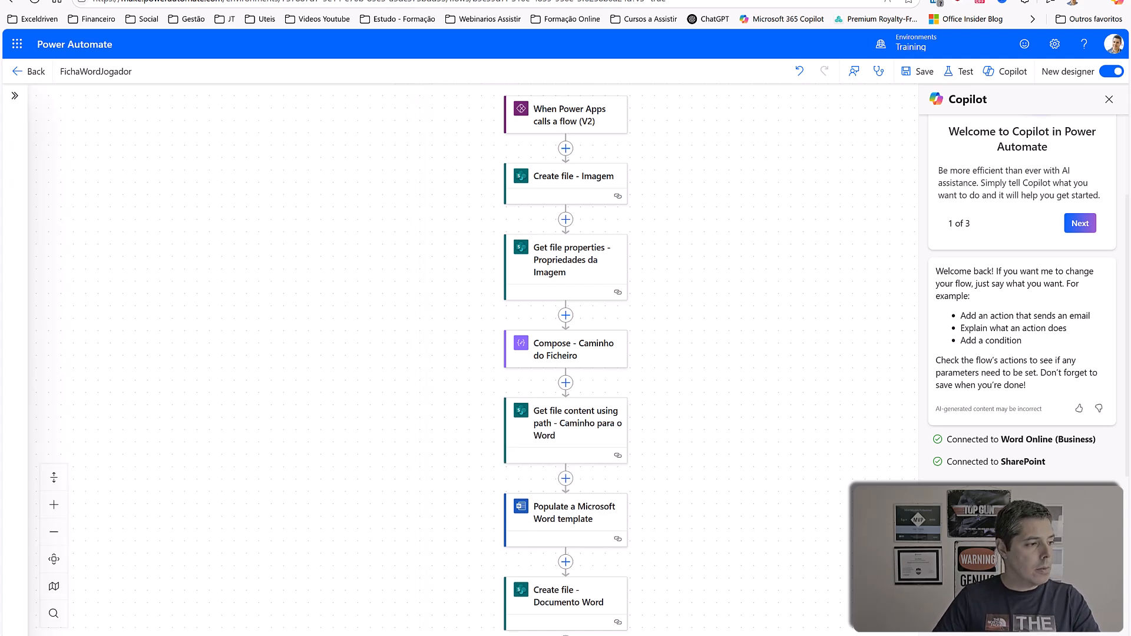
Change the file of Populate a Microsoft Word template to Ficha_Jogador_img.docx from the Modelos folder.
{"action": "scroll", "coordinate": [595, 495], "scroll_direction": "down", "scroll_amount": 1}
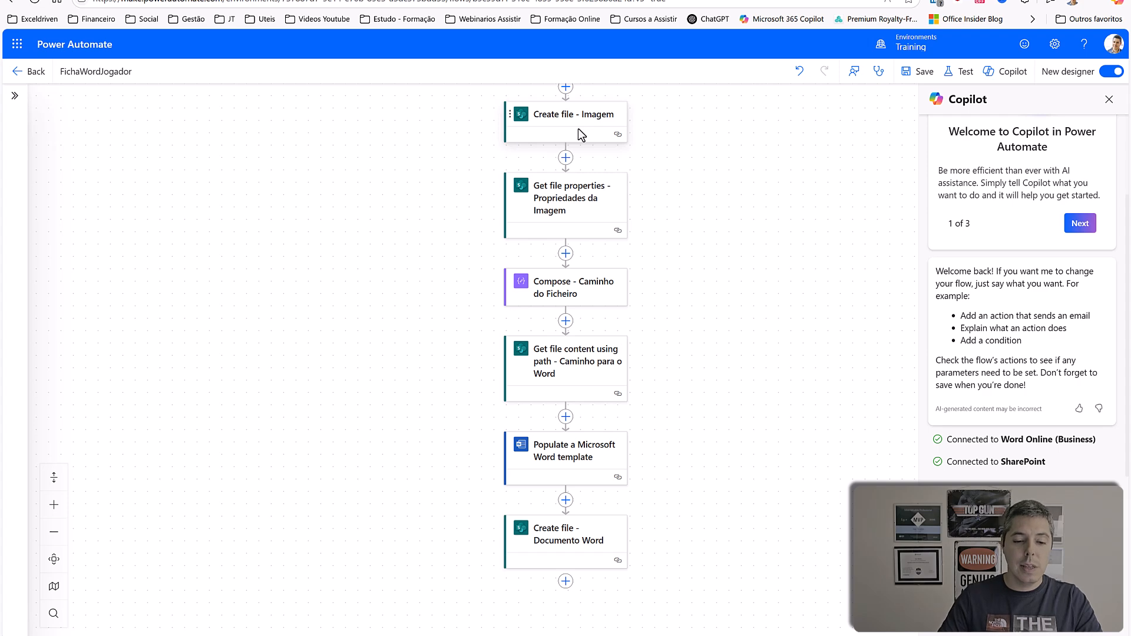
{"action": "left_click", "coordinate": [583, 452]}
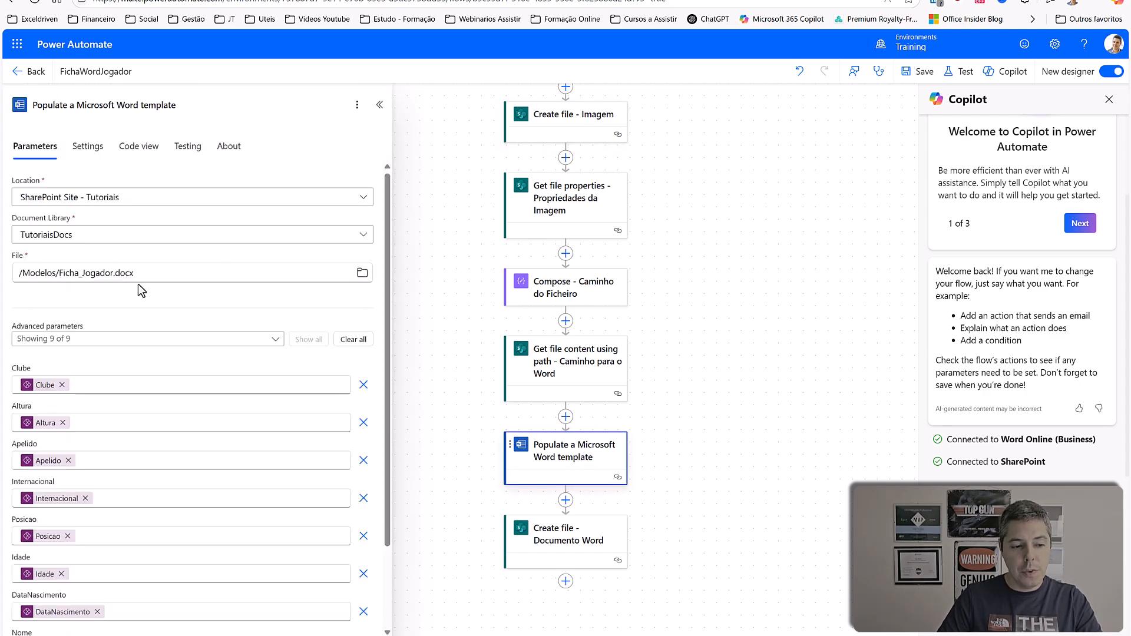
{"action": "left_click", "coordinate": [362, 275]}
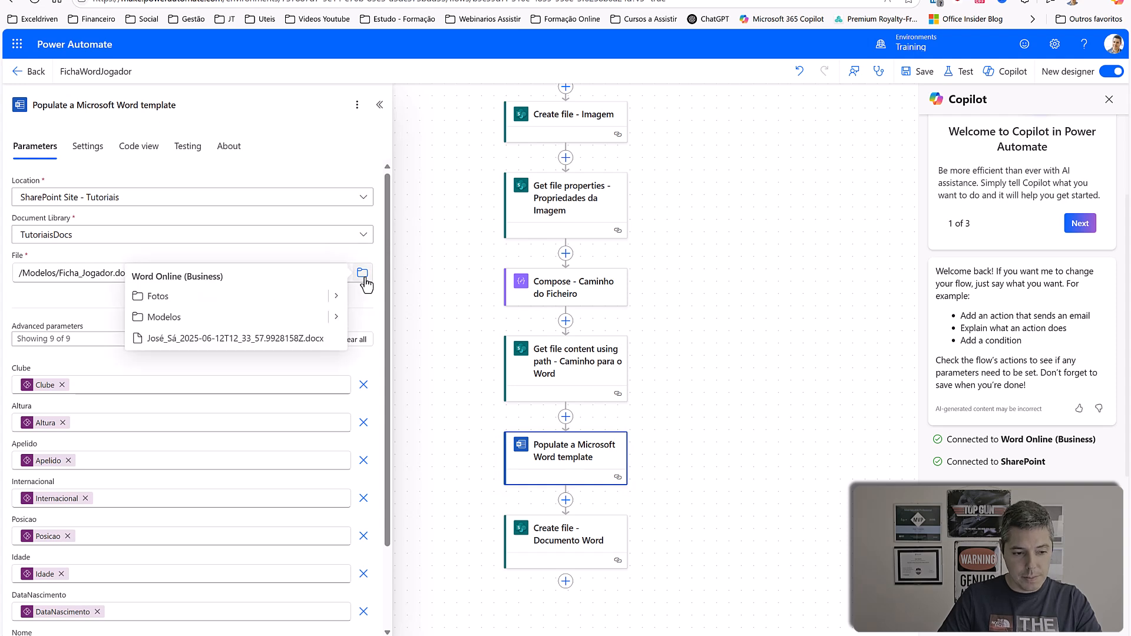
{"action": "left_click", "coordinate": [335, 318]}
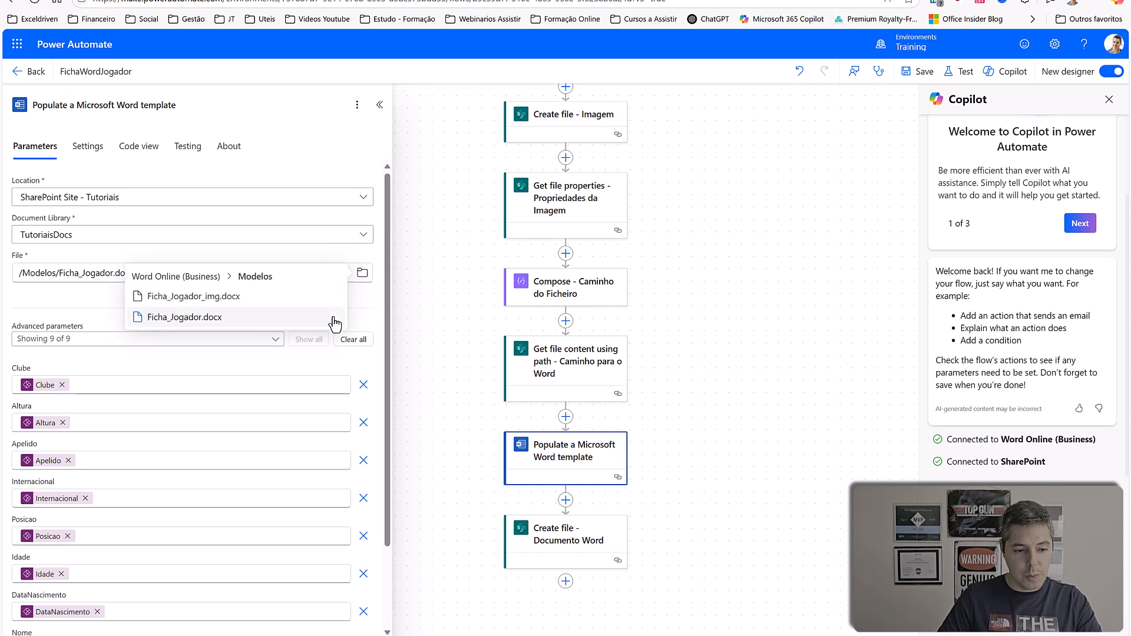
{"action": "left_click", "coordinate": [222, 304]}
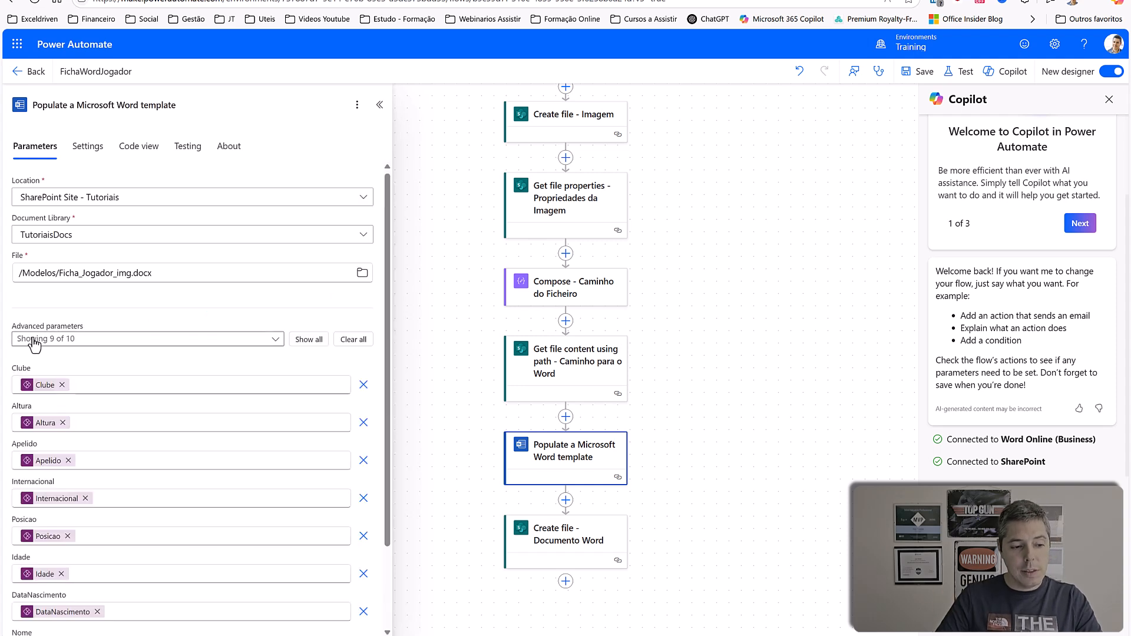
Show all template parameters, set Img_Foto to the File Content of Get file content using path - Caminho para o Word, and save the flow.
{"action": "left_click", "coordinate": [305, 343]}
{"action": "scroll", "coordinate": [304, 339], "scroll_direction": "down", "scroll_amount": 3}
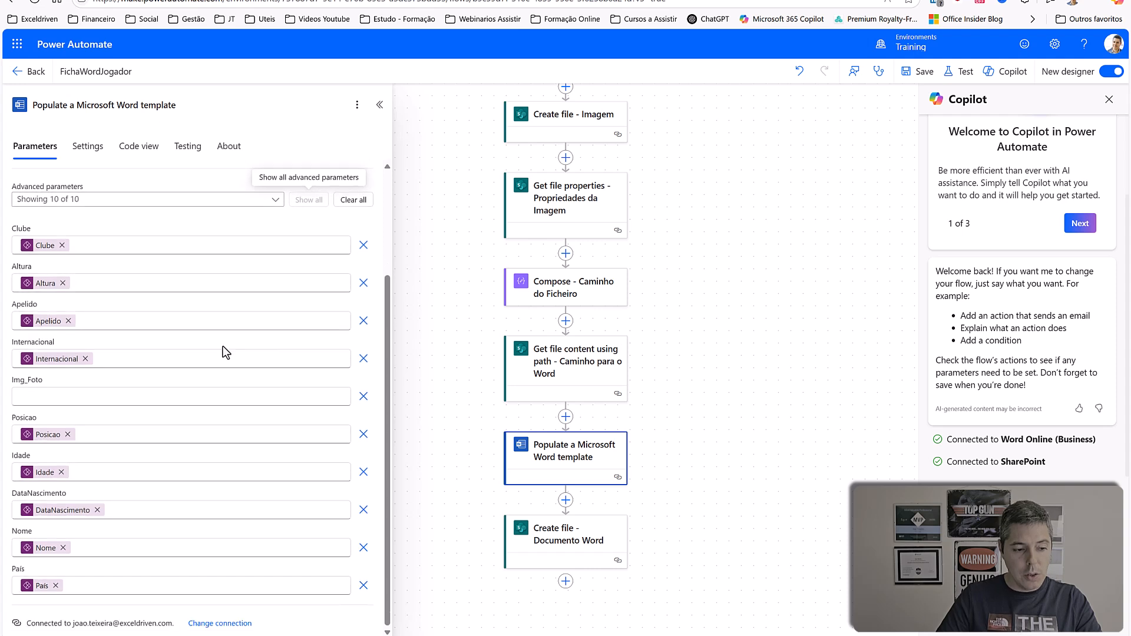
{"action": "left_click", "coordinate": [62, 397]}
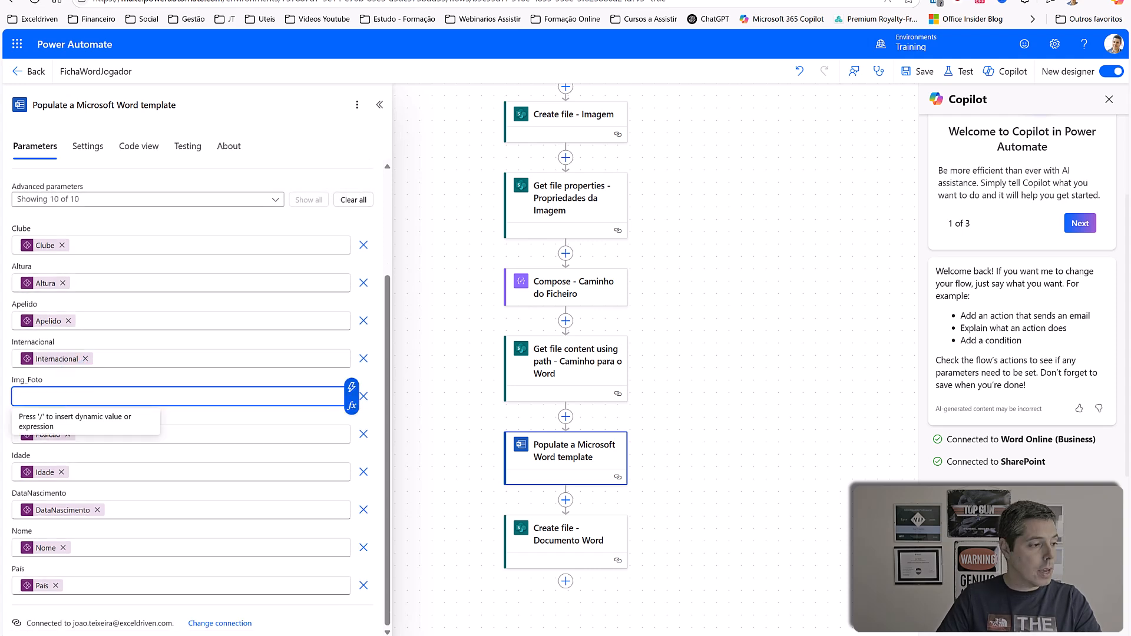
{"action": "key", "text": "alt+Tab"}
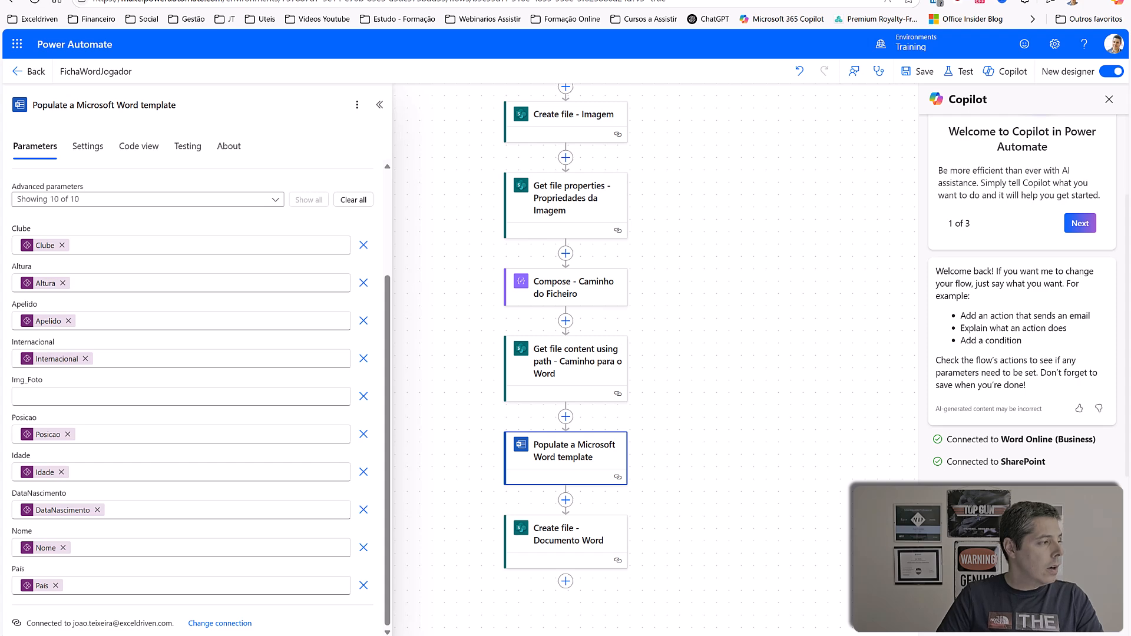
{"action": "left_click", "coordinate": [26, 398]}
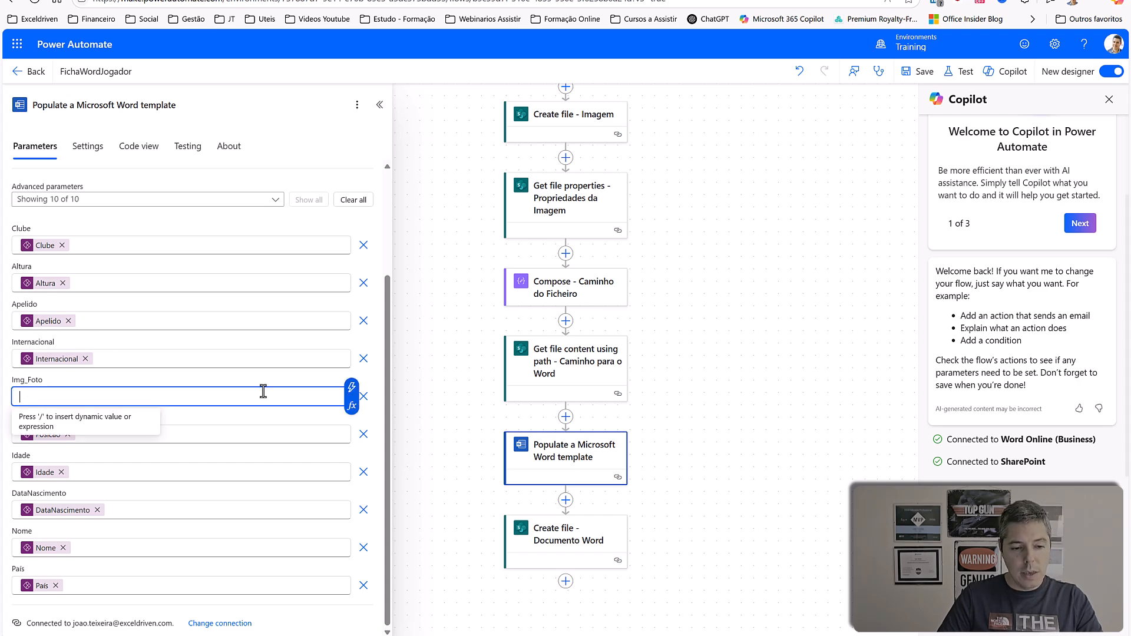
{"action": "left_click", "coordinate": [348, 388]}
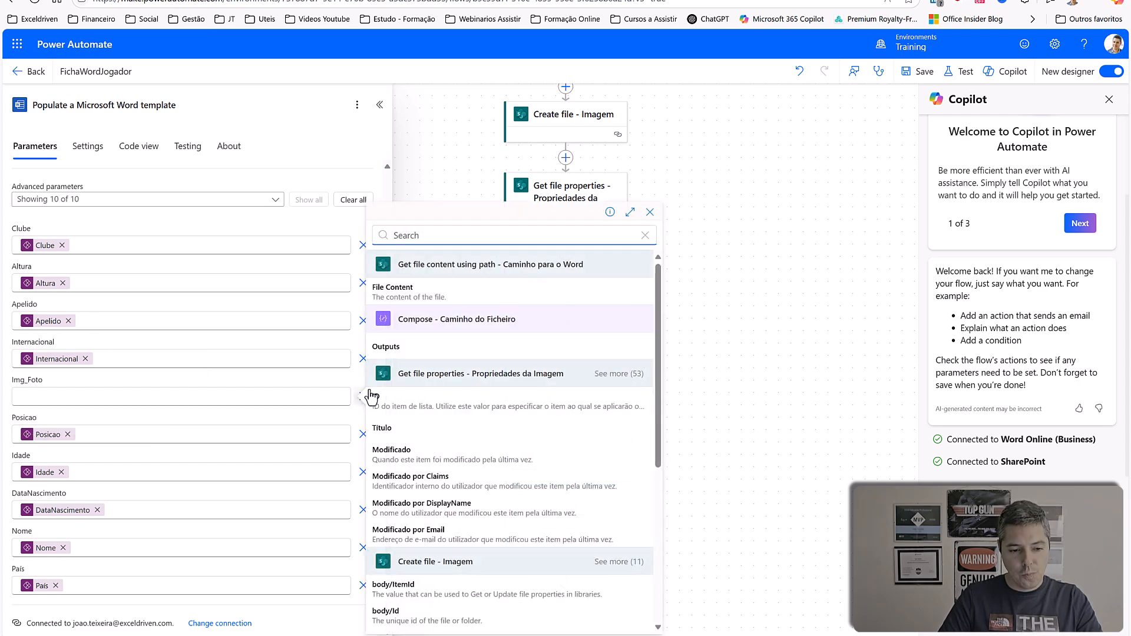
{"action": "left_click", "coordinate": [404, 293]}
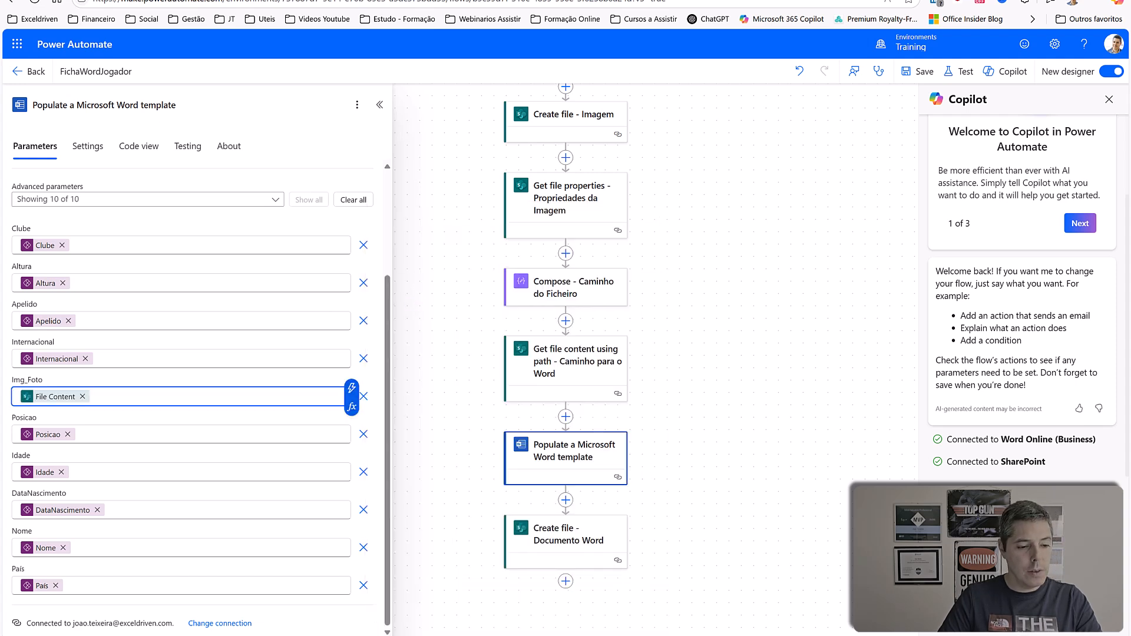
{"action": "mouse_move", "coordinate": [55, 399]}
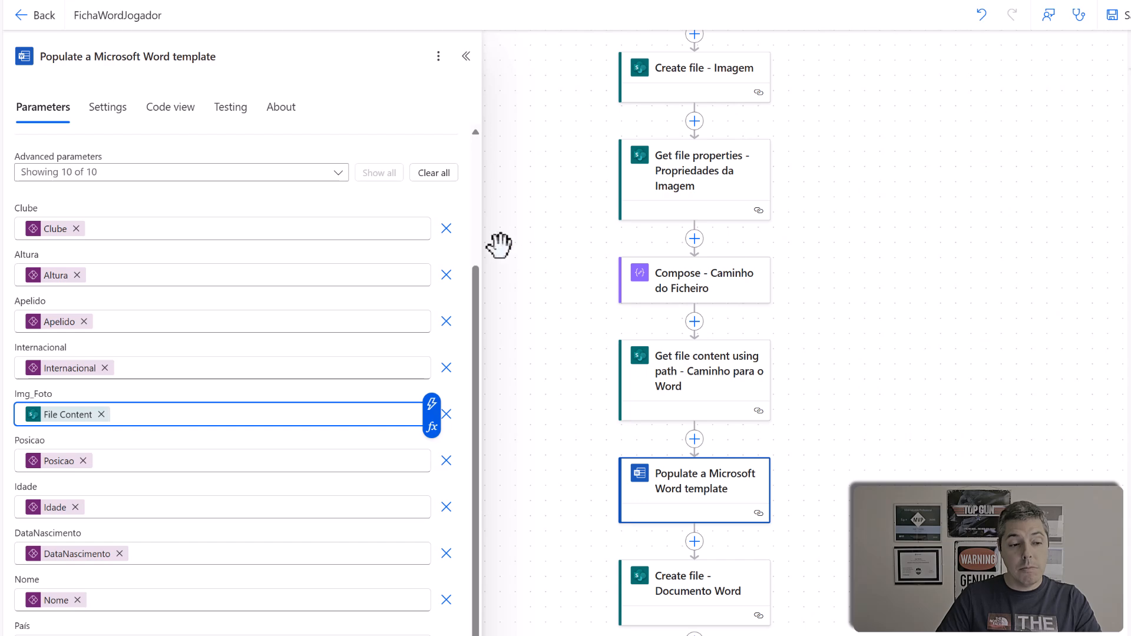
{"action": "left_click", "coordinate": [929, 355]}
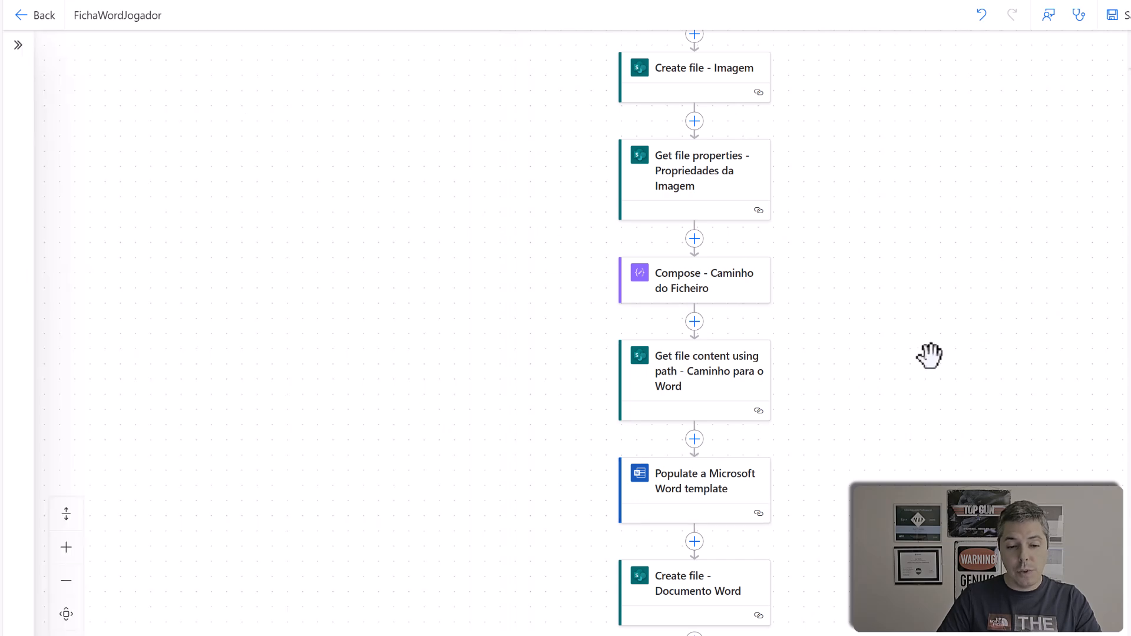
{"action": "left_click", "coordinate": [1125, 17]}
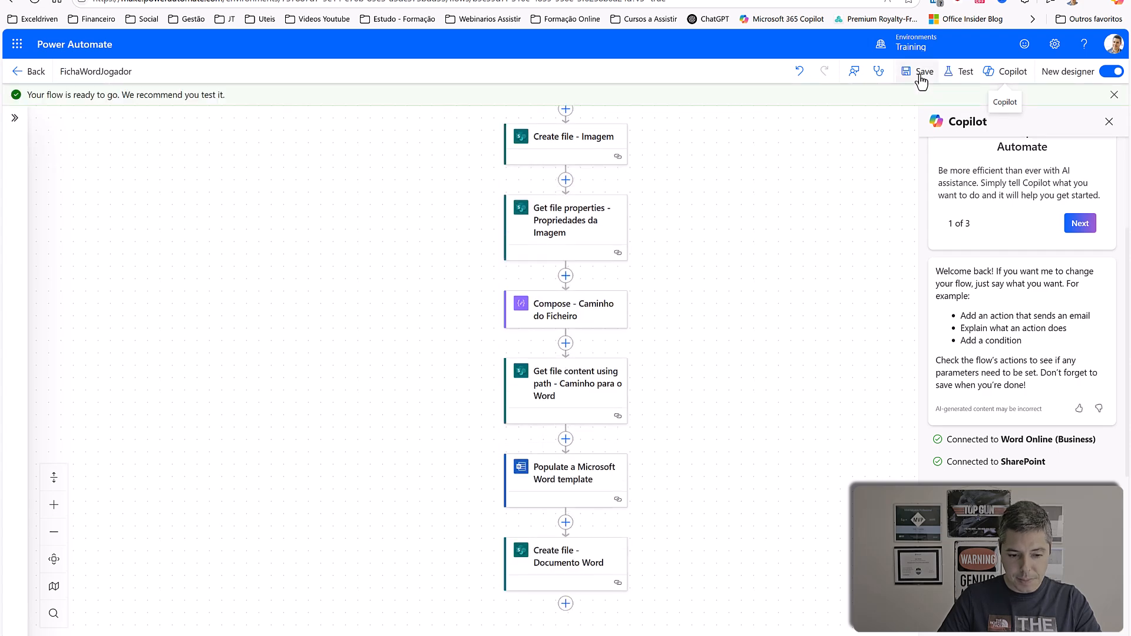
Replace the File Content of Create file - Documento Word with the Microsoft Word document output of Populate a Microsoft Word template.
{"action": "left_click", "coordinate": [571, 555]}
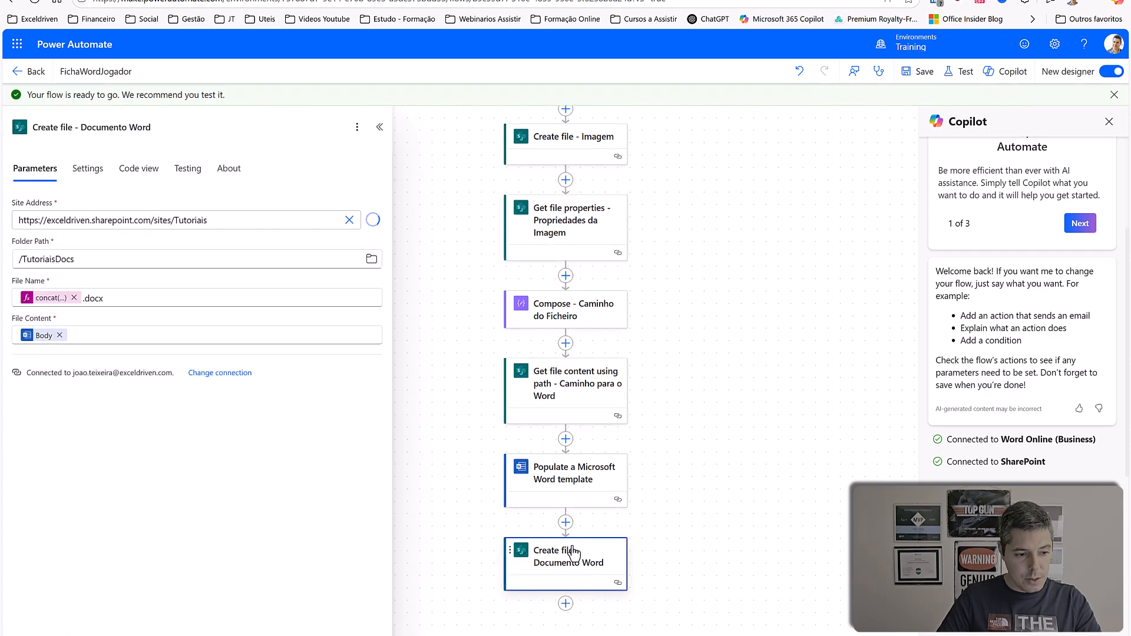
{"action": "left_click", "coordinate": [59, 334]}
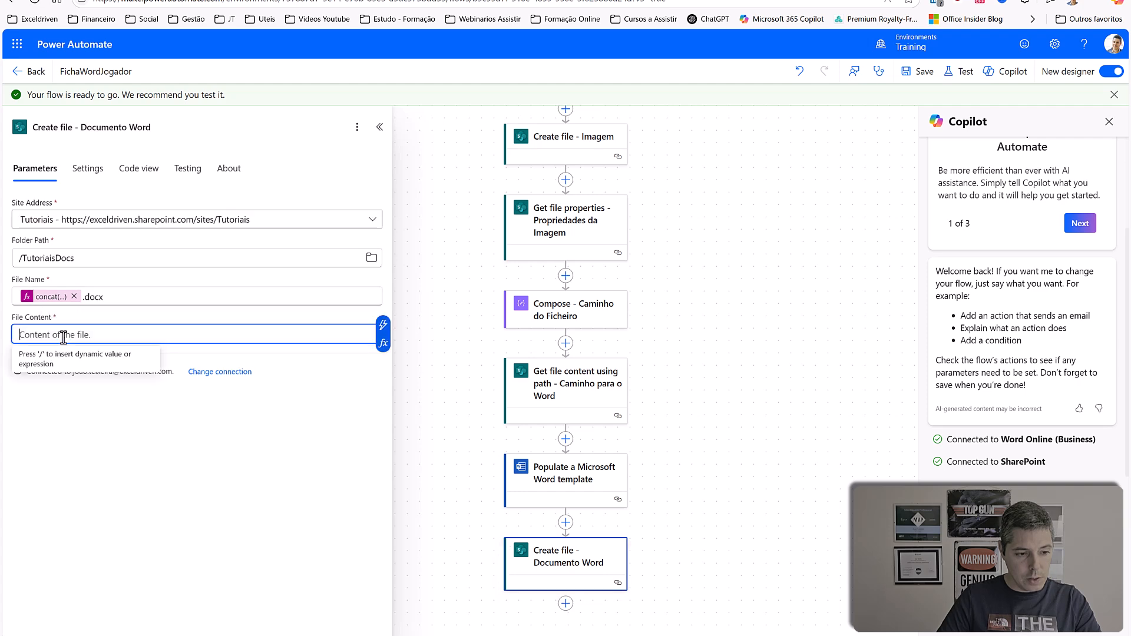
{"action": "left_click", "coordinate": [383, 325]}
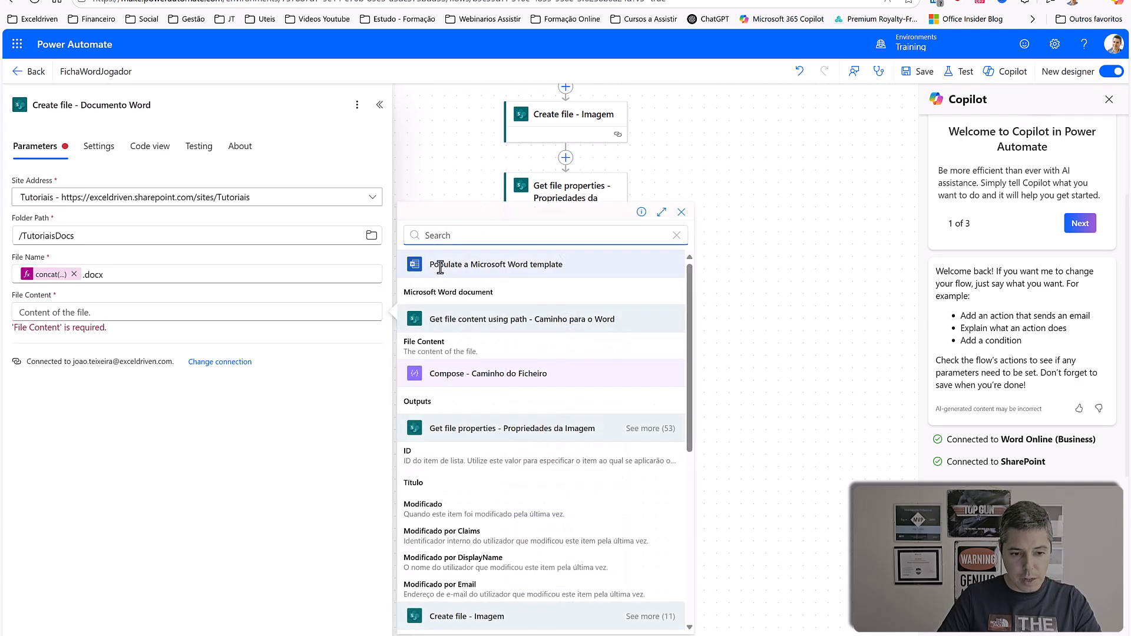
{"action": "left_click", "coordinate": [455, 292]}
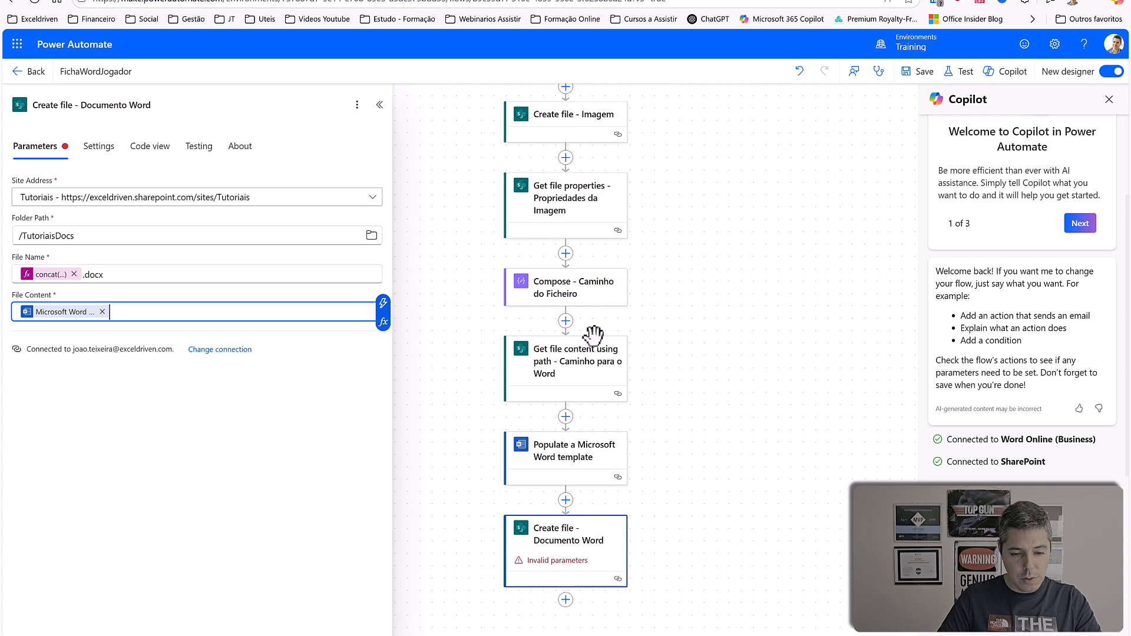
{"action": "left_click", "coordinate": [725, 374]}
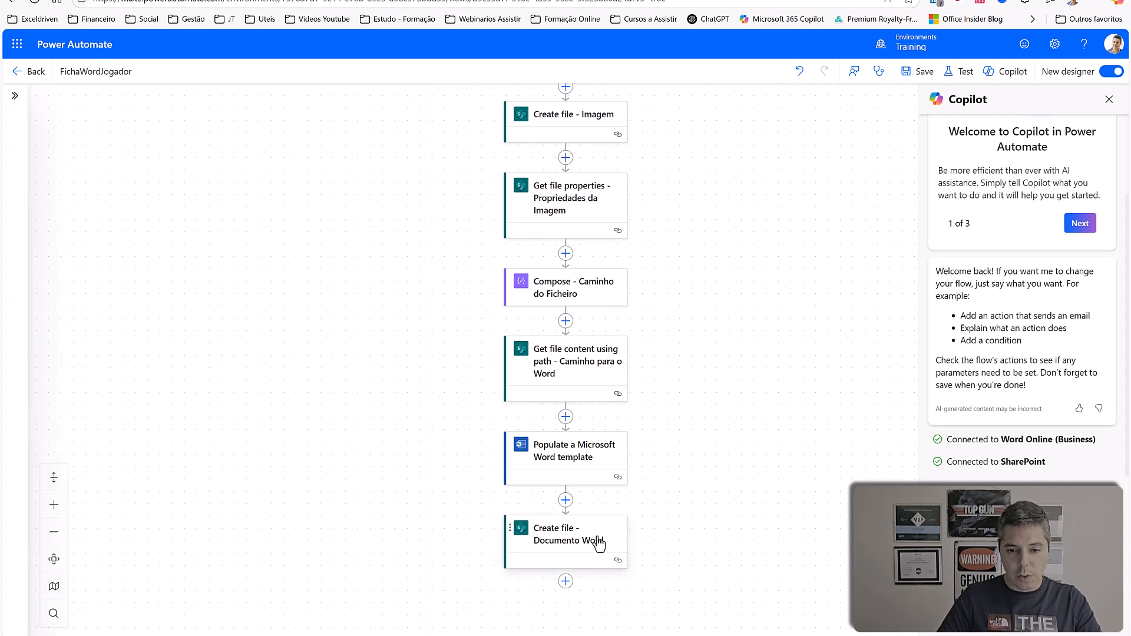
Test the flow automatically with the recently used trigger from the succeeded run and review the status of its actions.
{"action": "left_click", "coordinate": [955, 74]}
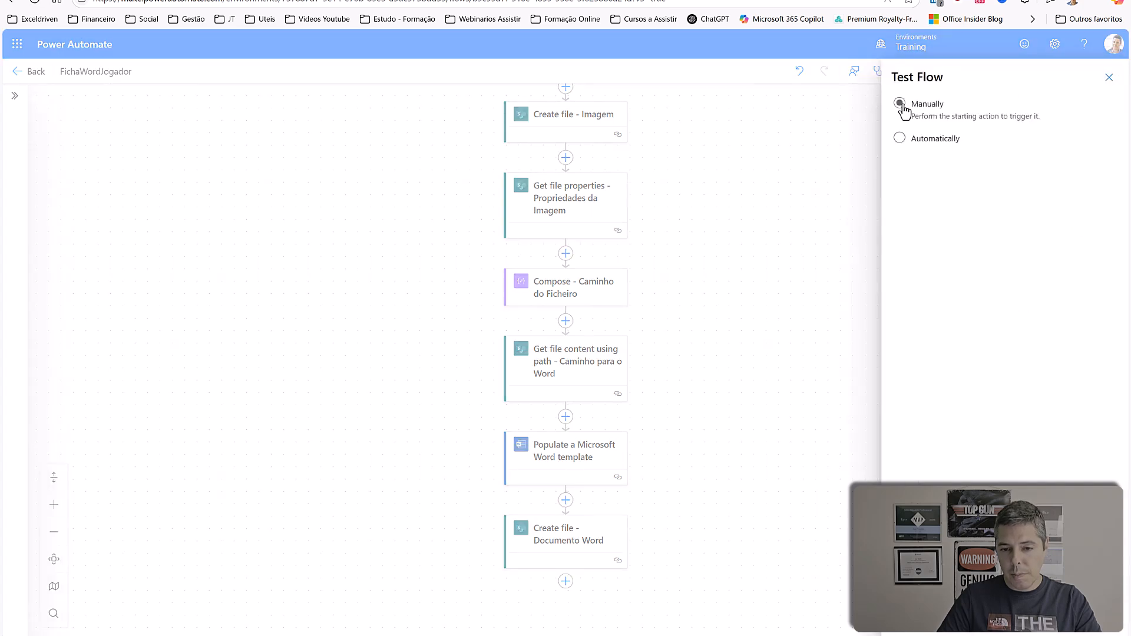
{"action": "left_click", "coordinate": [900, 138]}
{"action": "left_click", "coordinate": [931, 160]}
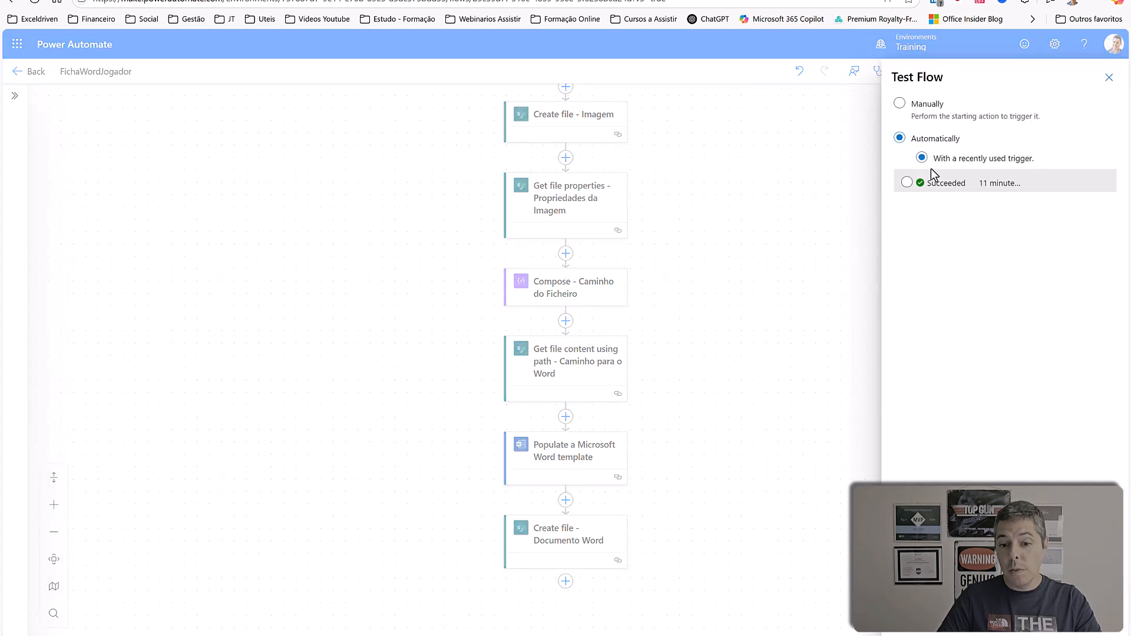
{"action": "left_click", "coordinate": [906, 182]}
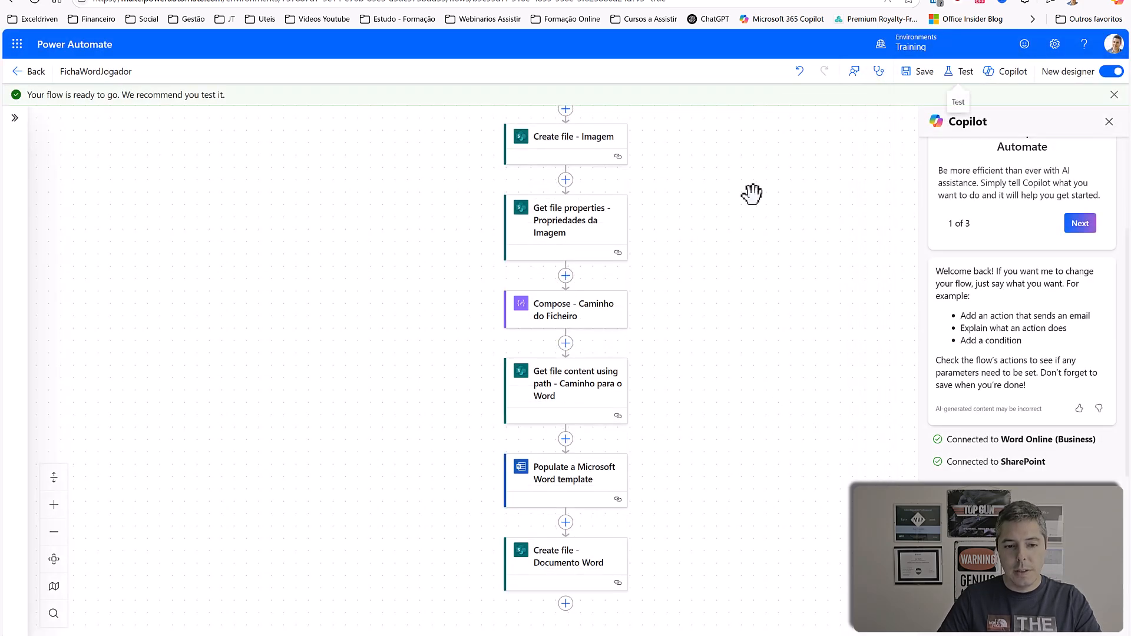
{"action": "scroll", "coordinate": [752, 193], "scroll_direction": "up", "scroll_amount": 3}
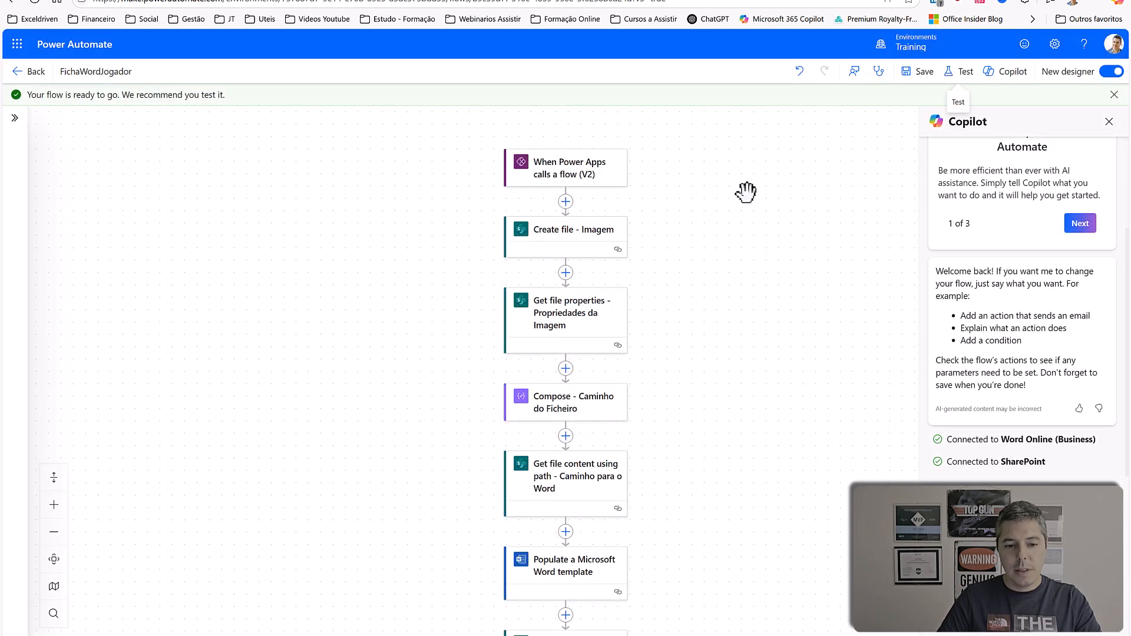
{"action": "scroll", "coordinate": [745, 193], "scroll_direction": "down", "scroll_amount": 7}
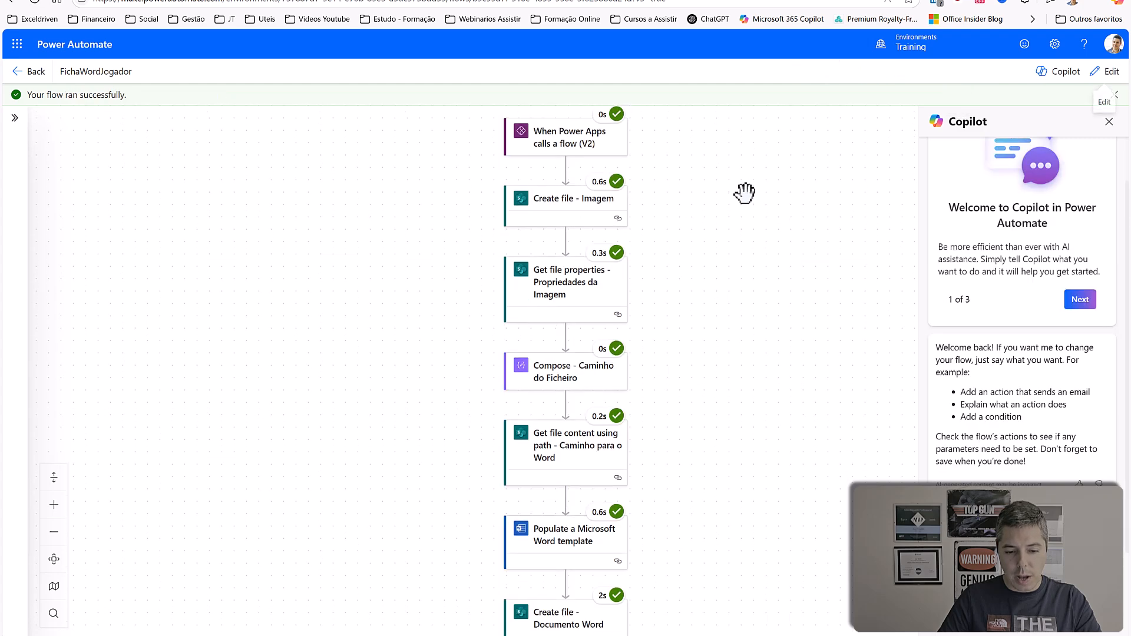
{"action": "scroll", "coordinate": [744, 193], "scroll_direction": "up", "scroll_amount": 5}
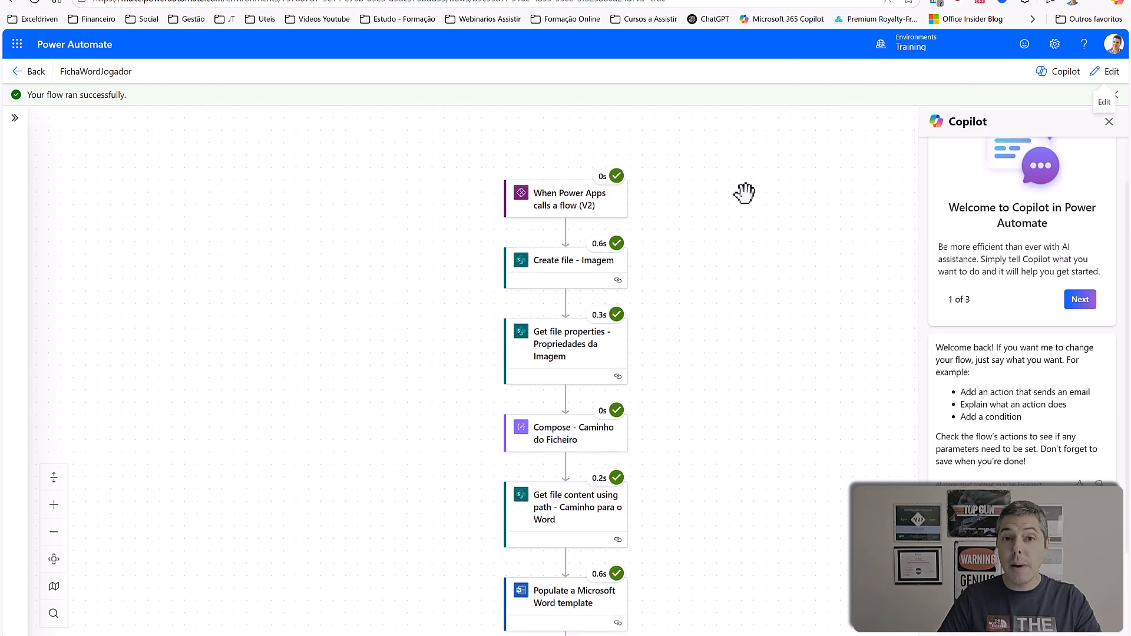
{"action": "scroll", "coordinate": [744, 193], "scroll_direction": "up", "scroll_amount": 1}
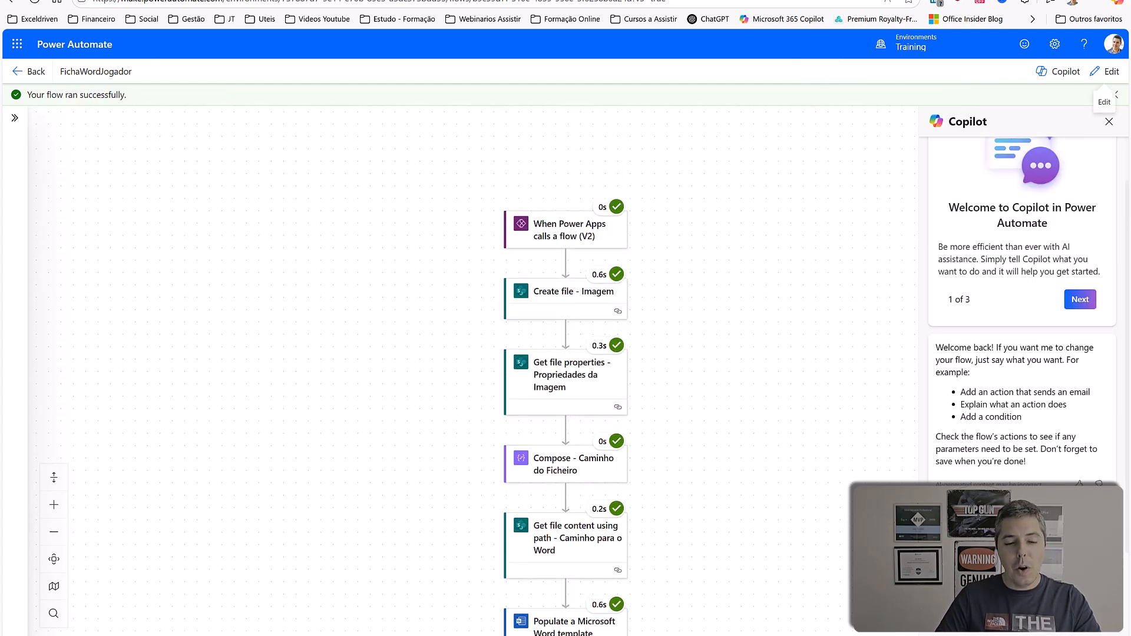
{"action": "scroll", "coordinate": [648, 236], "scroll_direction": "down", "scroll_amount": 1}
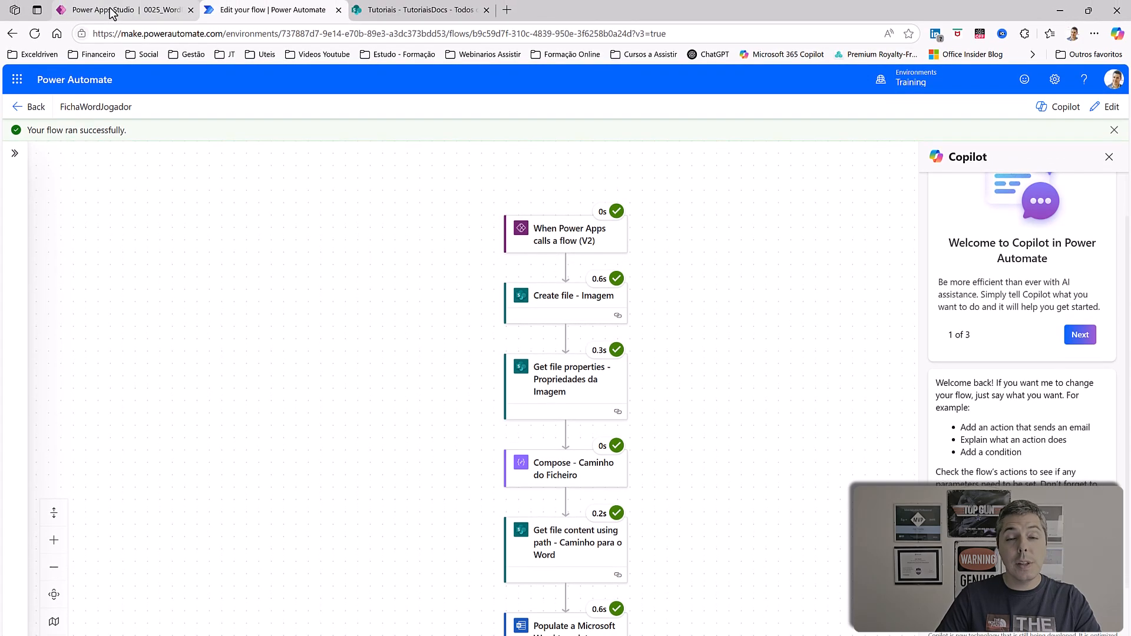
Switch to the 0025_WordDocument app in Power Apps Studio, exit its preview and show the OnSelect formula of the Ficha button.
{"action": "mouse_move", "coordinate": [112, 13]}
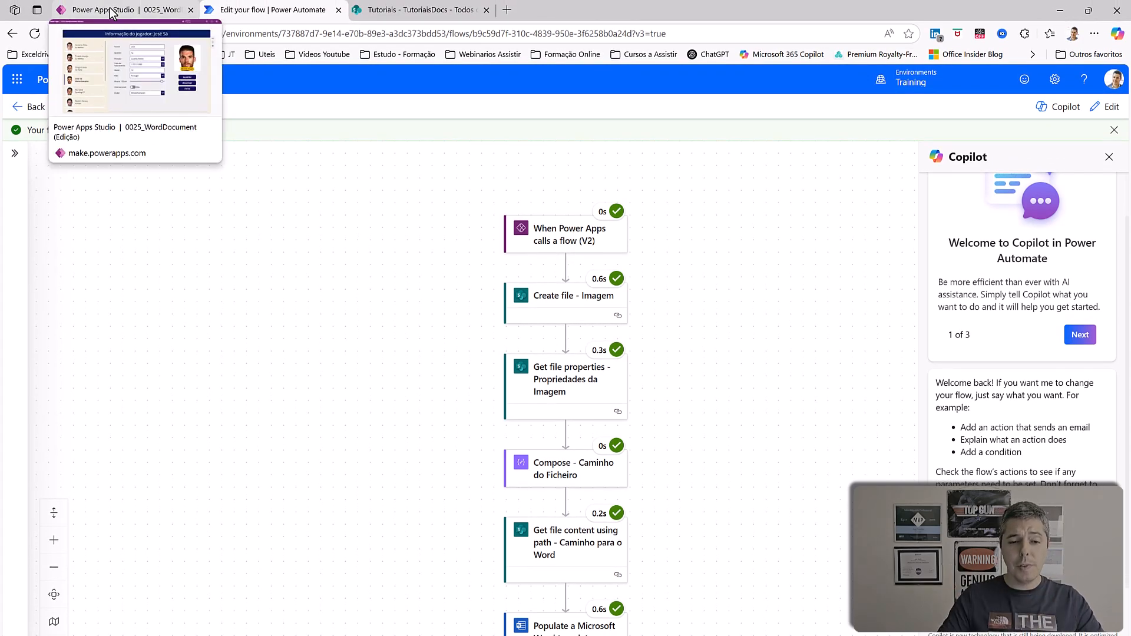
{"action": "left_click", "coordinate": [112, 8]}
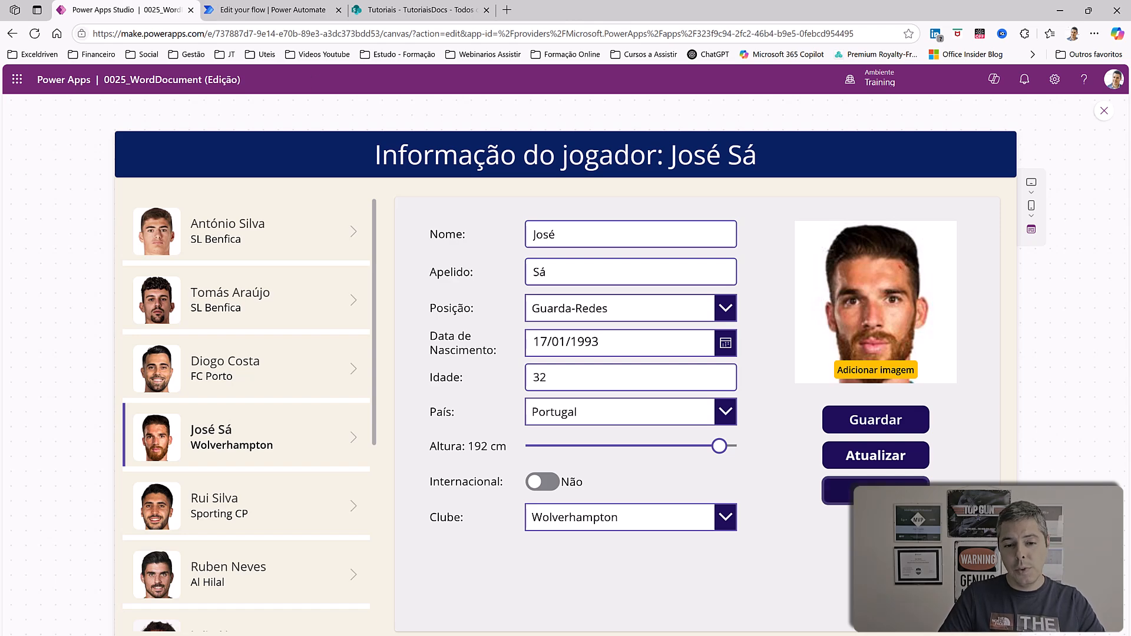
{"action": "left_click", "coordinate": [1105, 112]}
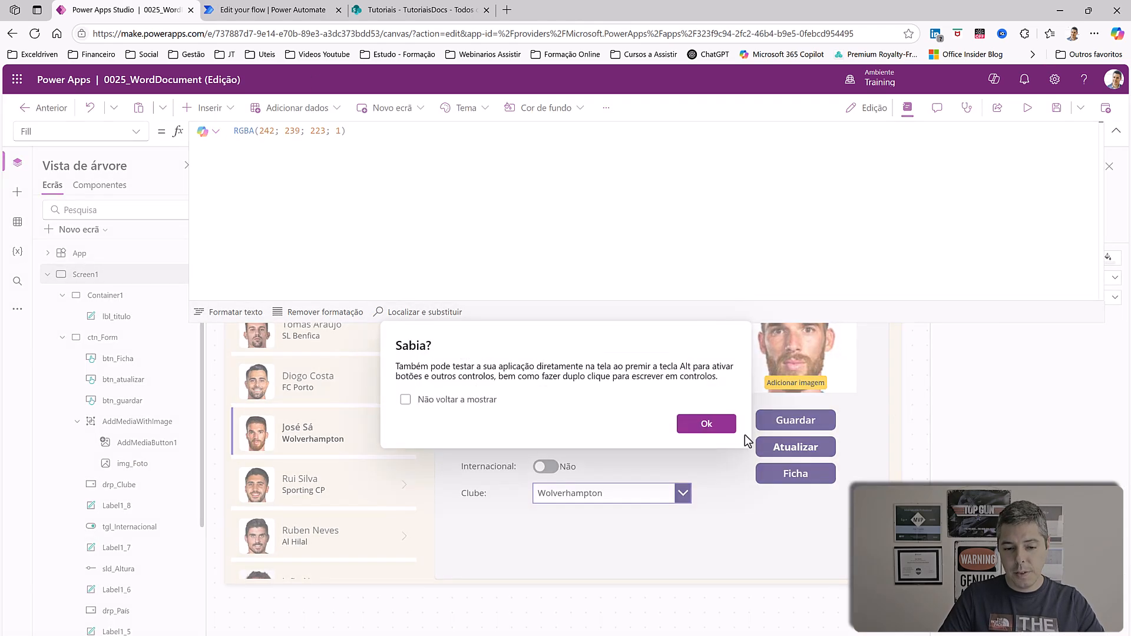
{"action": "left_click", "coordinate": [731, 424]}
{"action": "left_click", "coordinate": [775, 469]}
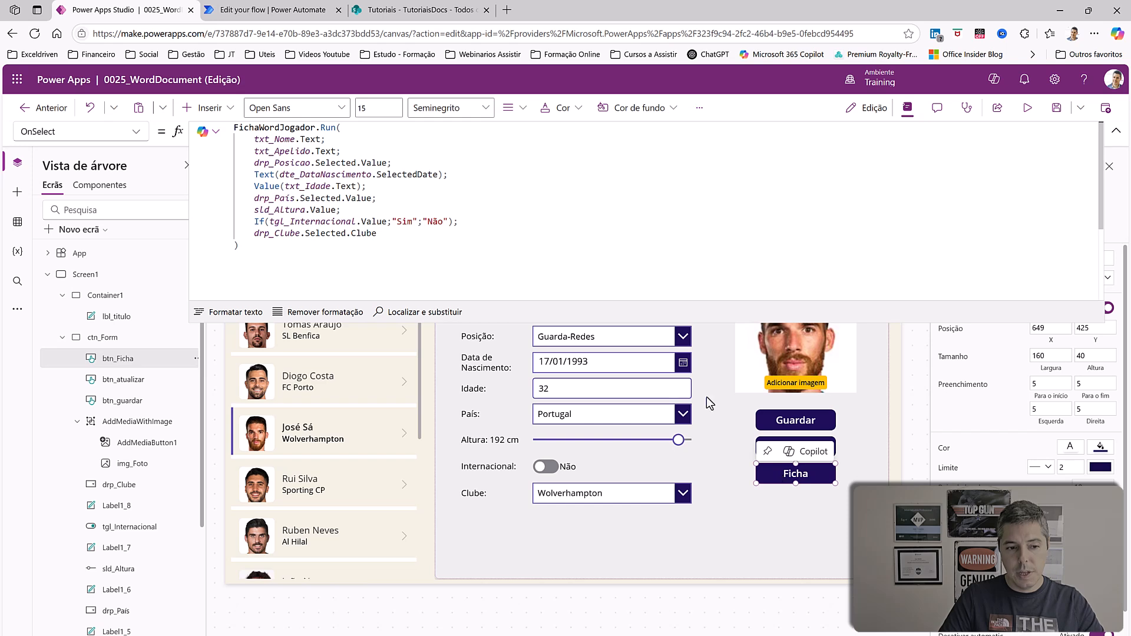
{"action": "left_click", "coordinate": [380, 235]}
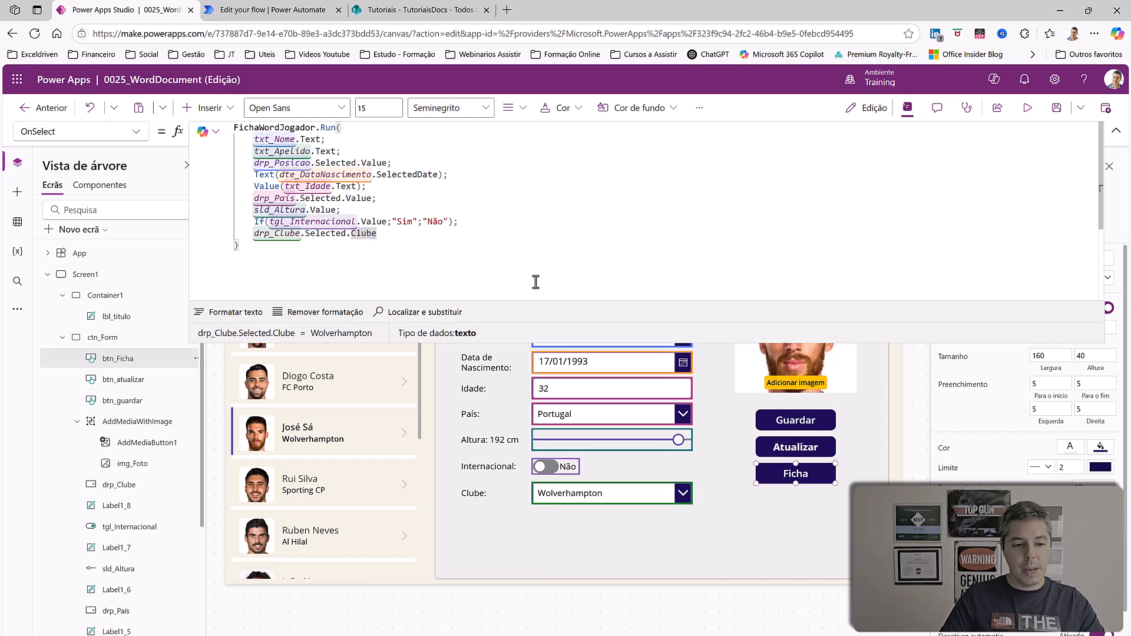
{"action": "type", "text": ";"}
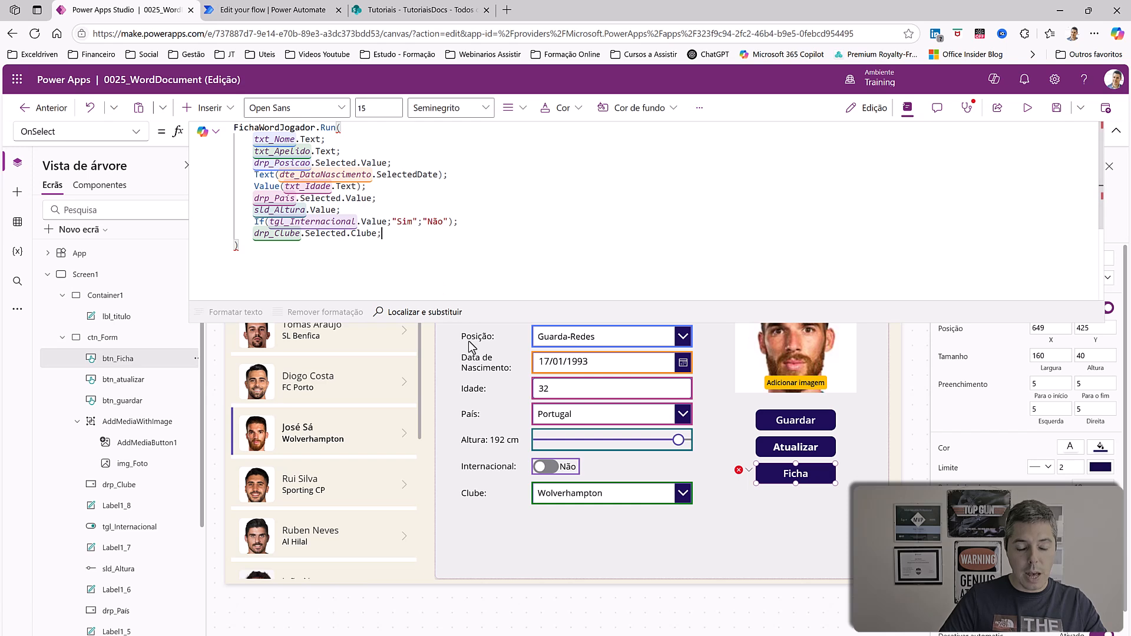
{"action": "key", "text": "BackSpace"}
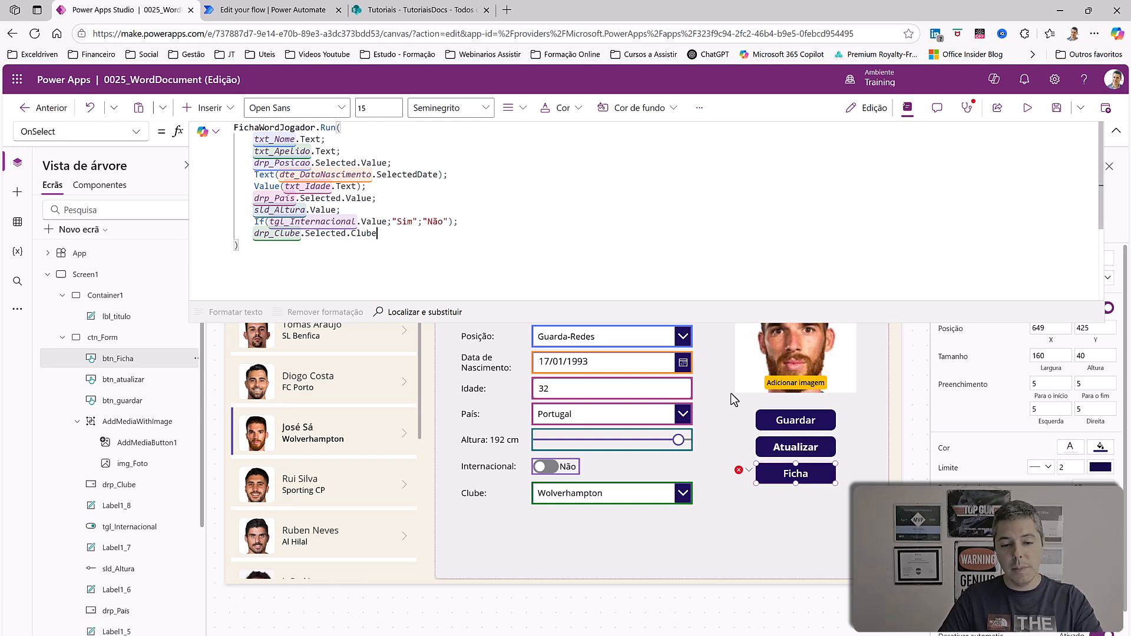
{"action": "left_click", "coordinate": [834, 554]}
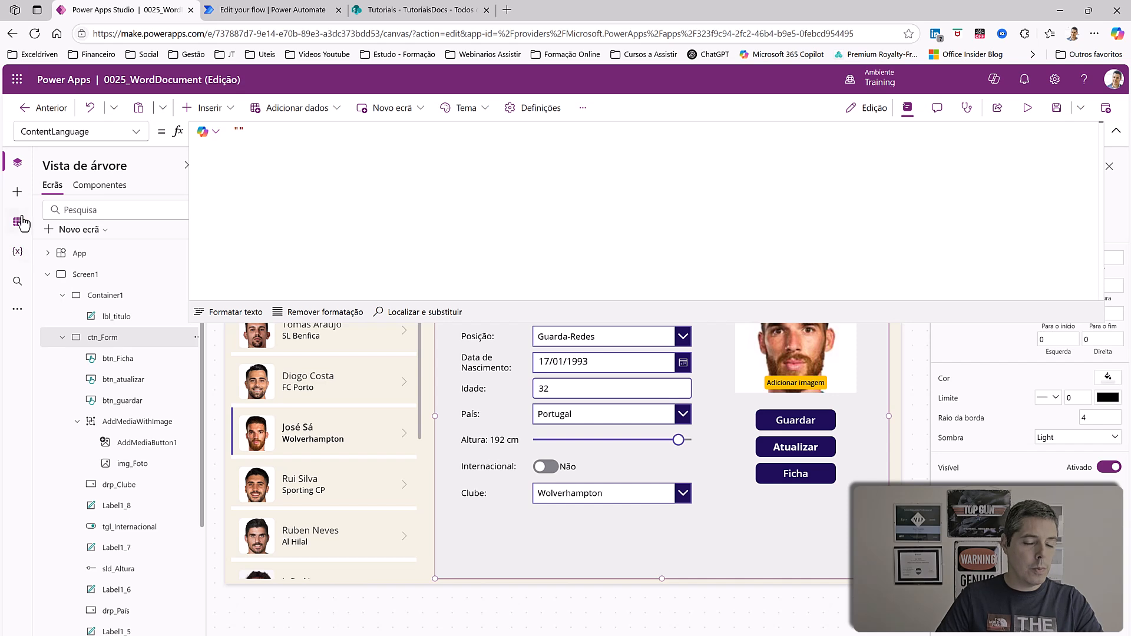
Show the app's Power Automate flows and refresh the FichaWordJogador flow.
{"action": "left_click", "coordinate": [17, 308]}
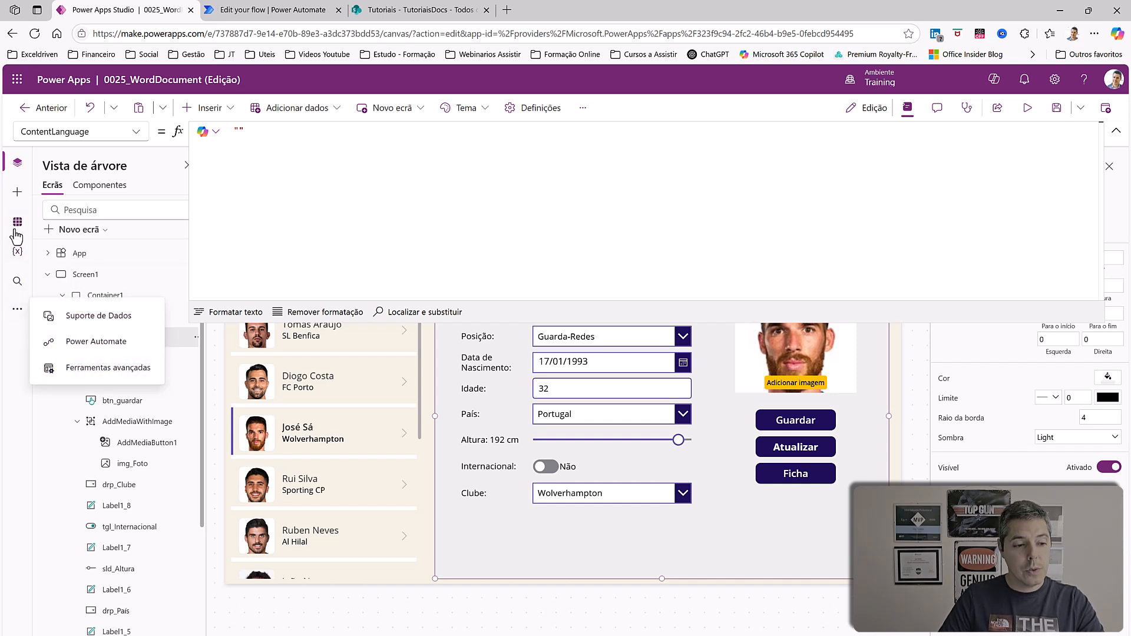
{"action": "left_click", "coordinate": [91, 342]}
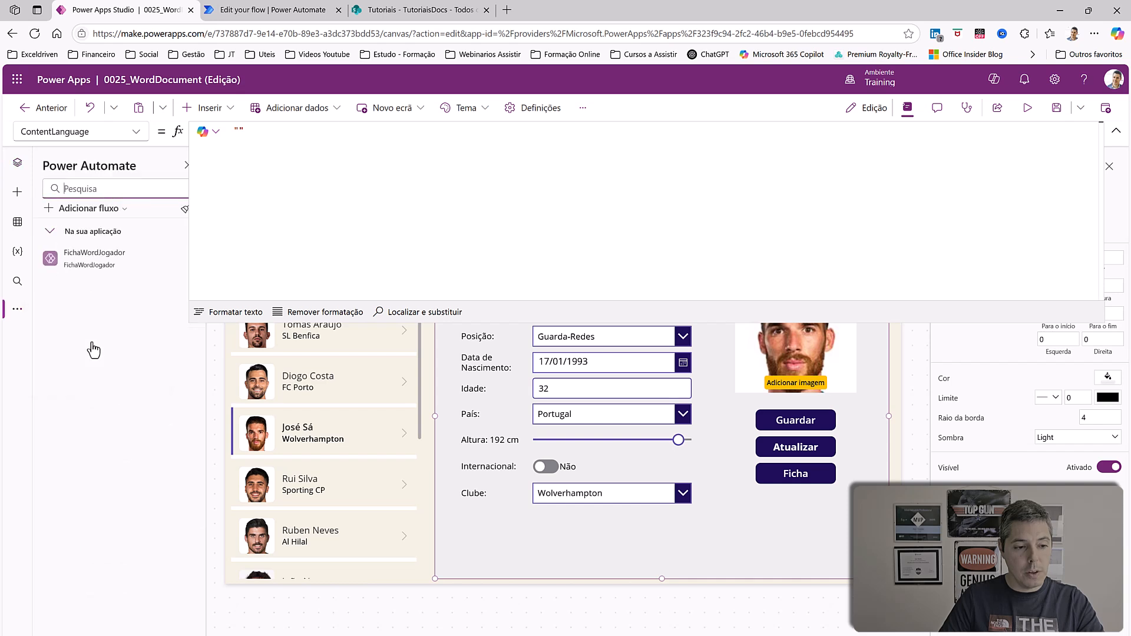
{"action": "left_click", "coordinate": [909, 473]}
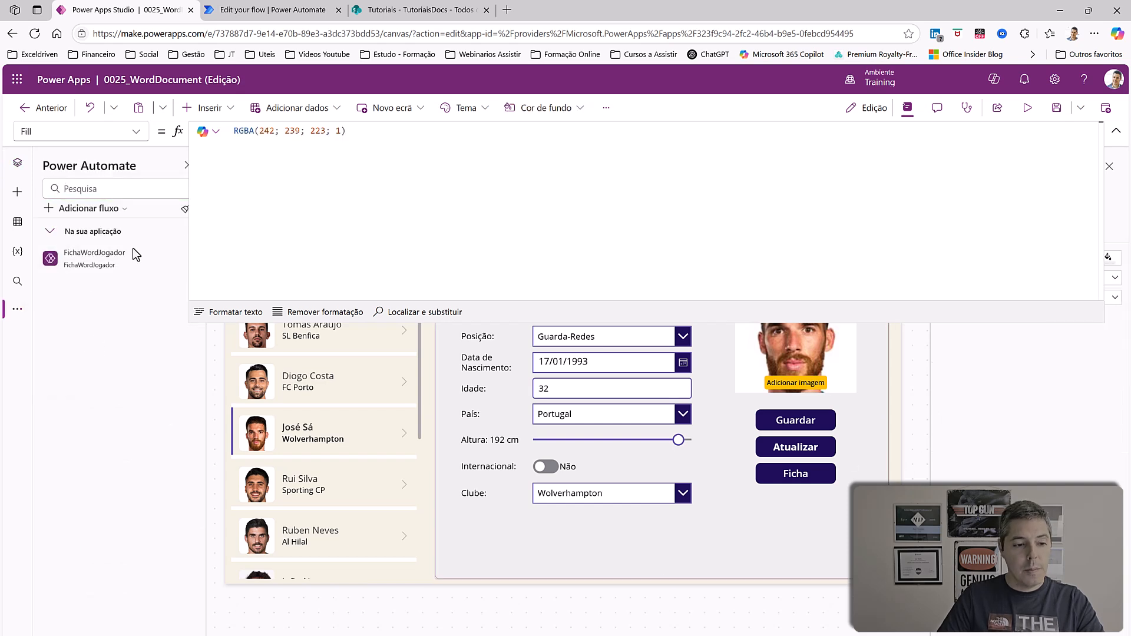
{"action": "left_click", "coordinate": [1117, 140]}
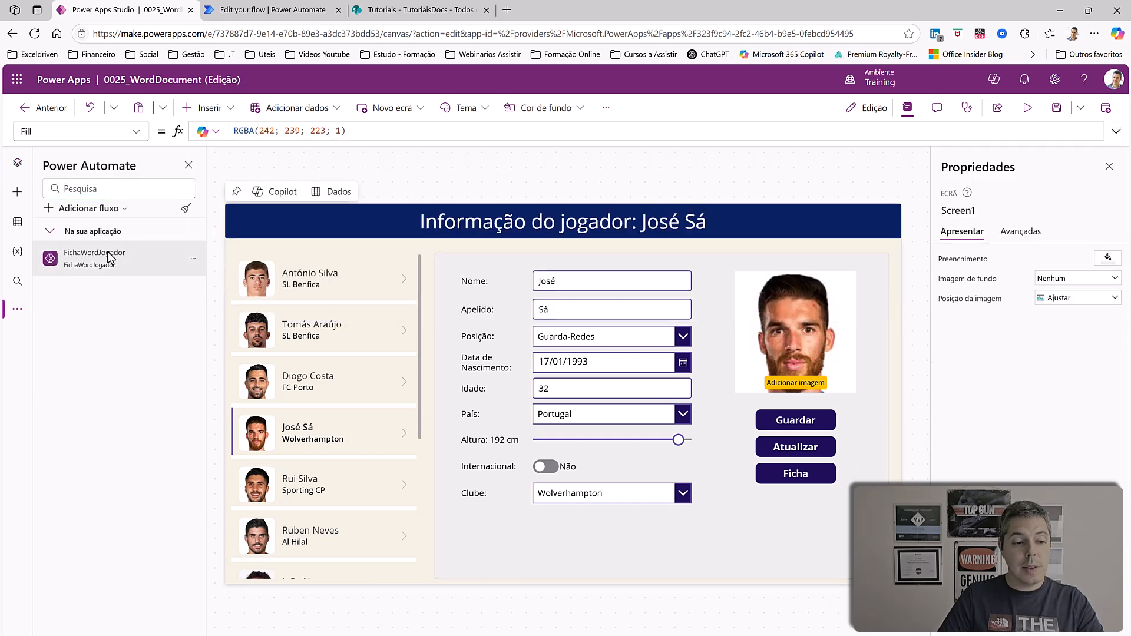
{"action": "mouse_move", "coordinate": [109, 257]}
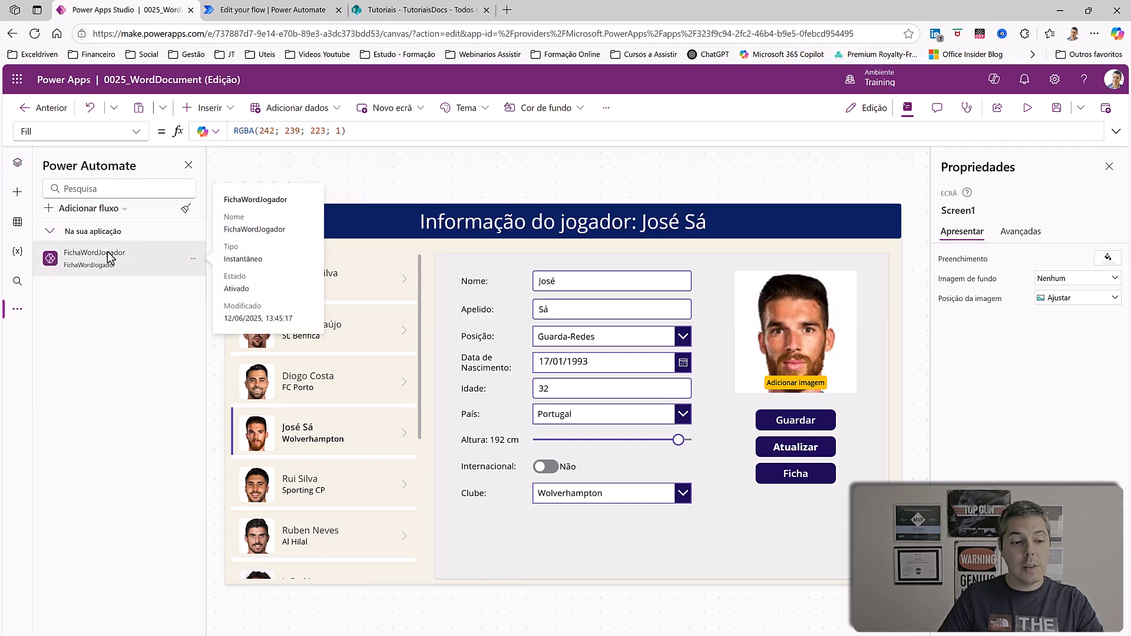
{"action": "left_click", "coordinate": [192, 258]}
{"action": "left_click", "coordinate": [212, 305]}
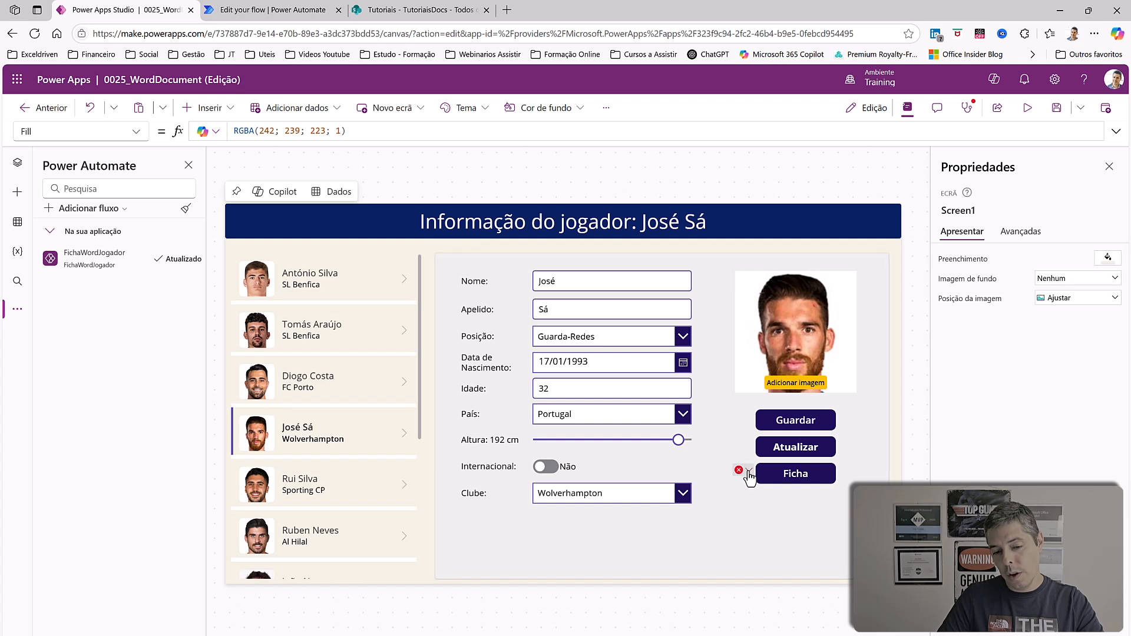
Edit the OnSelect formula of the Ficha button, adding an empty record { } as a new argument after drp_Clube.Selected.Clube.
{"action": "left_click", "coordinate": [748, 471]}
{"action": "left_click", "coordinate": [768, 489]}
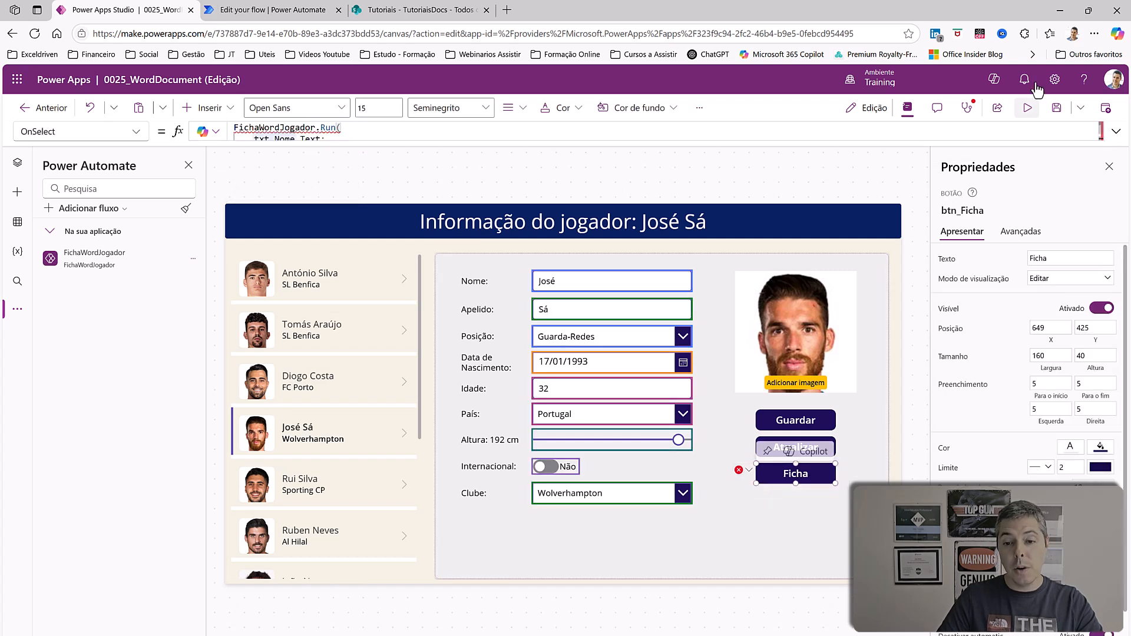
{"action": "left_click", "coordinate": [1116, 131]}
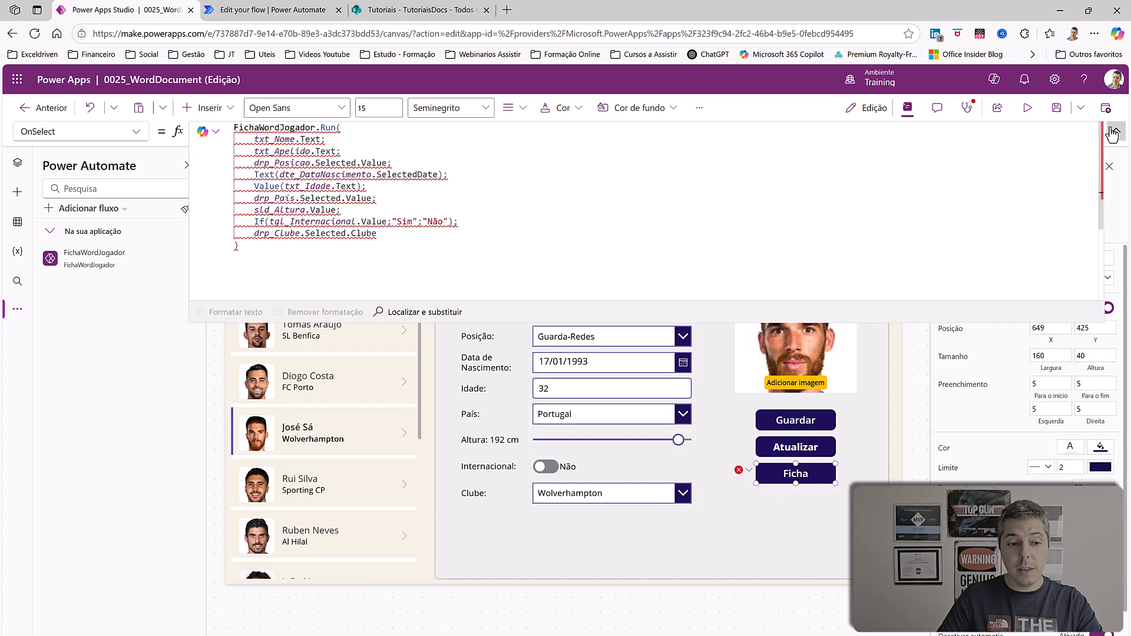
{"action": "left_click", "coordinate": [415, 240]}
{"action": "type", "text": ";"}
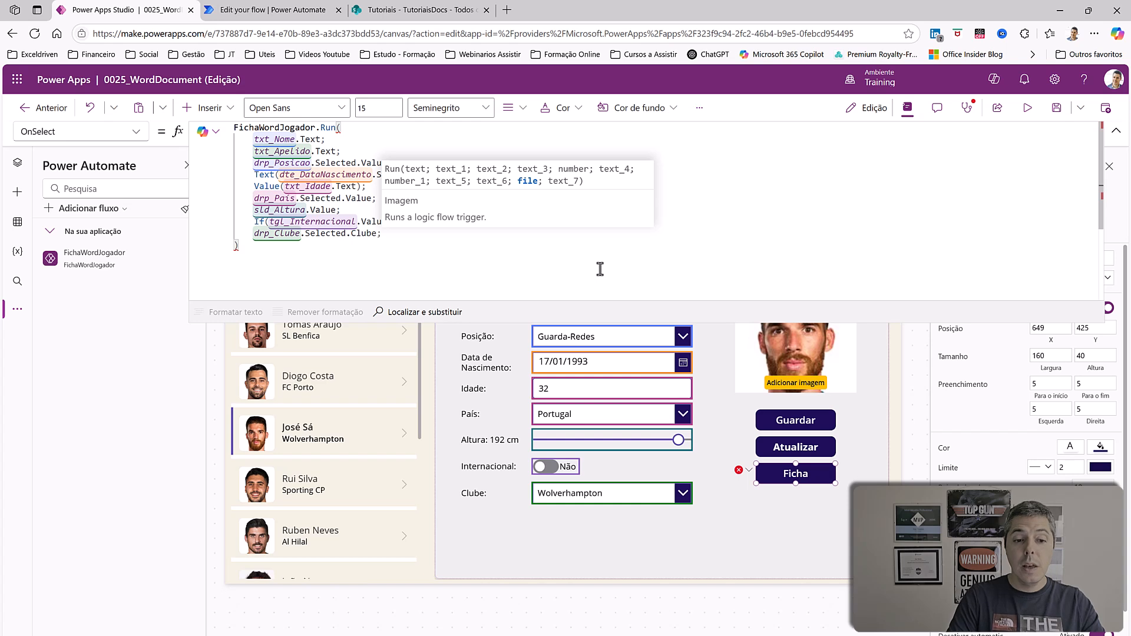
{"action": "key", "text": "shift+Return"}
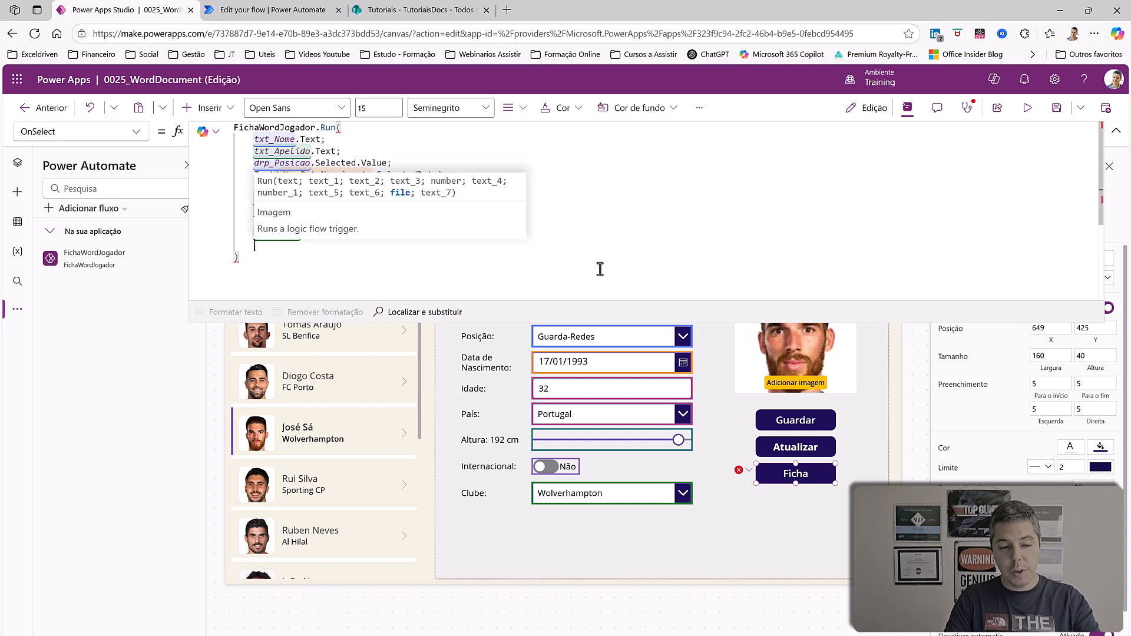
{"action": "type", "text": "{"}
{"action": "key", "text": "shift+Return"}
{"action": "type", "text": "}"}
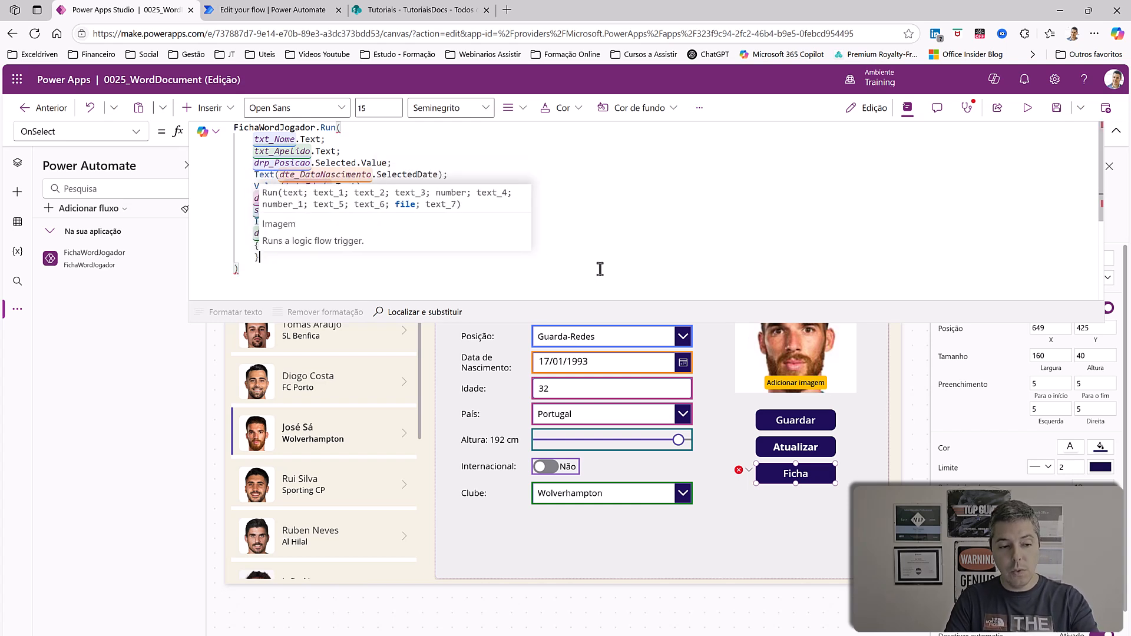
Start a contentBytes: field on its own line inside the new record of the FichaWordJogador.Run call.
{"action": "key", "text": "Up"}
{"action": "key", "text": "shift+Return"}
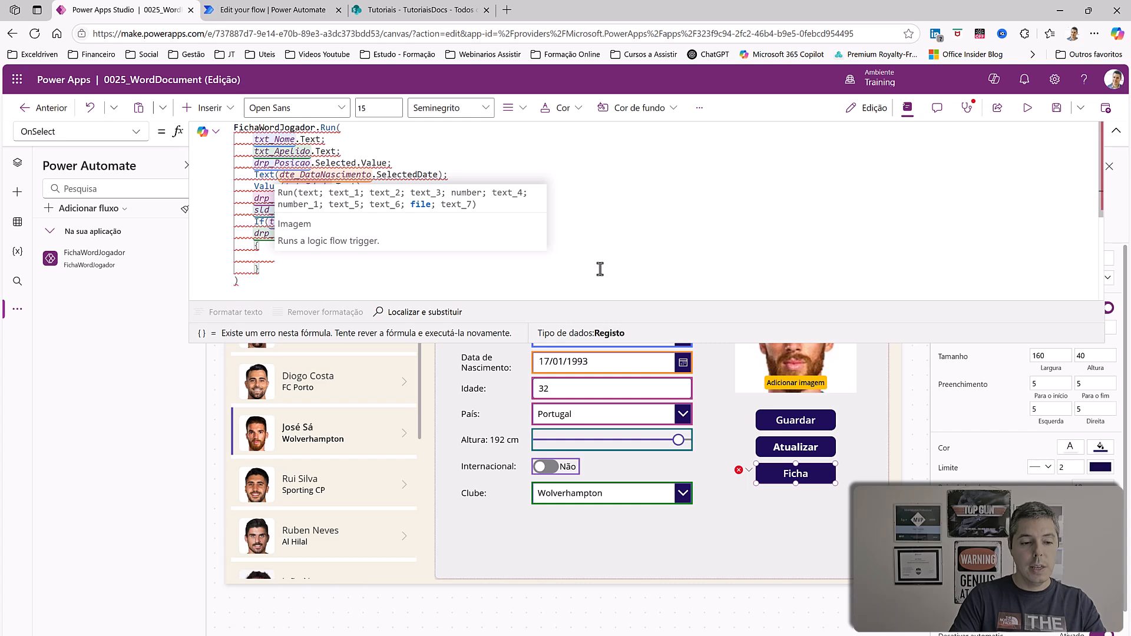
{"action": "type", "text": "conten"}
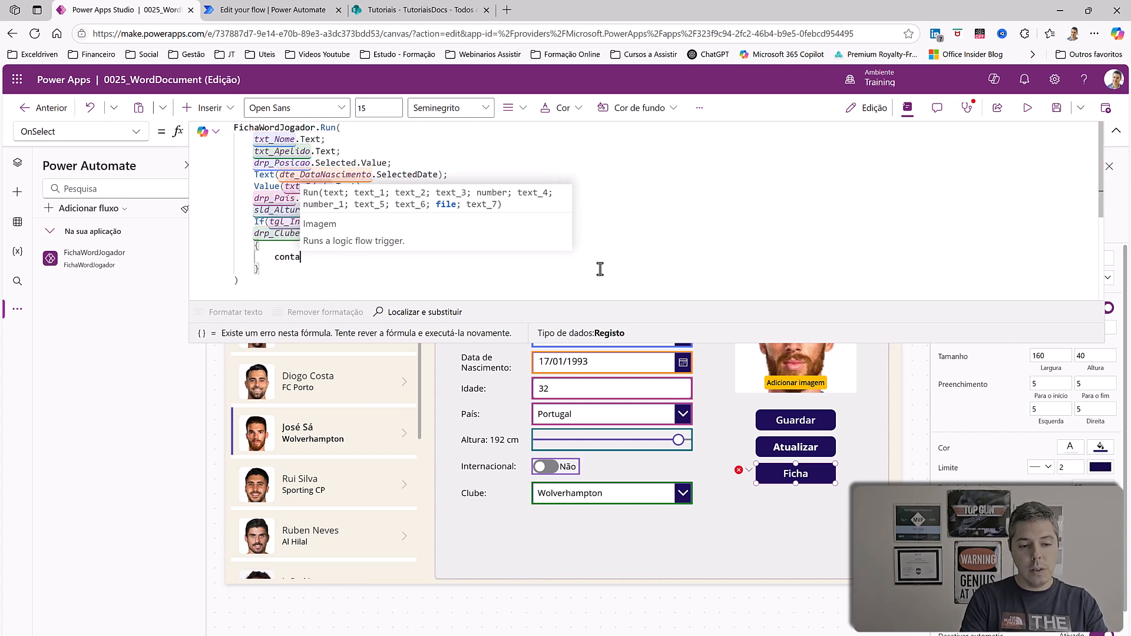
{"action": "type", "text": "tB"}
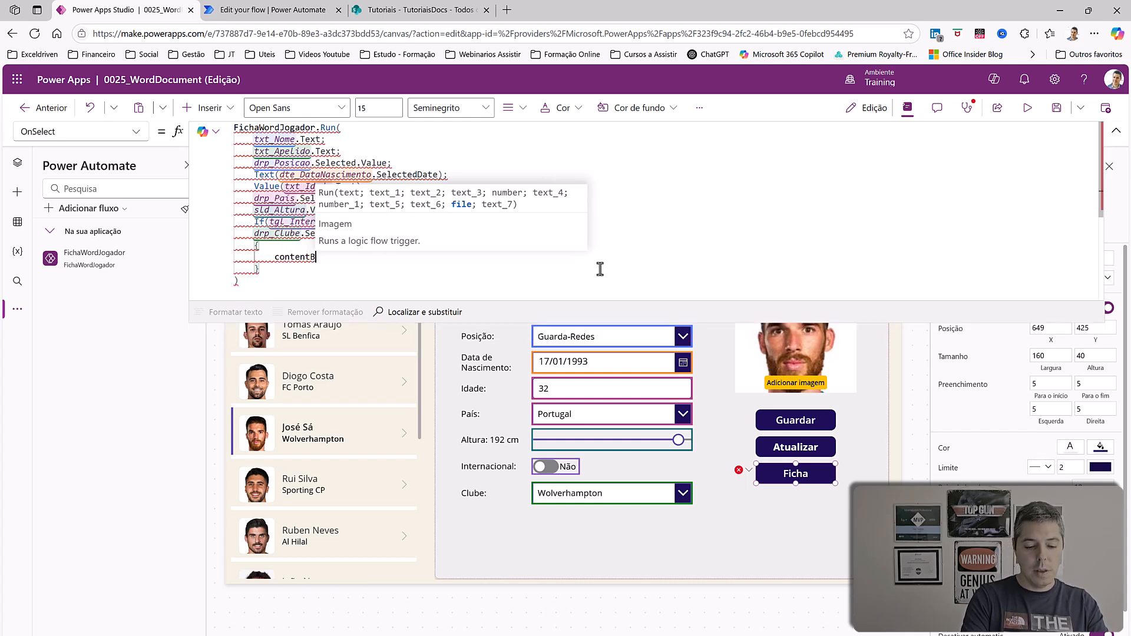
{"action": "type", "text": "ytes"}
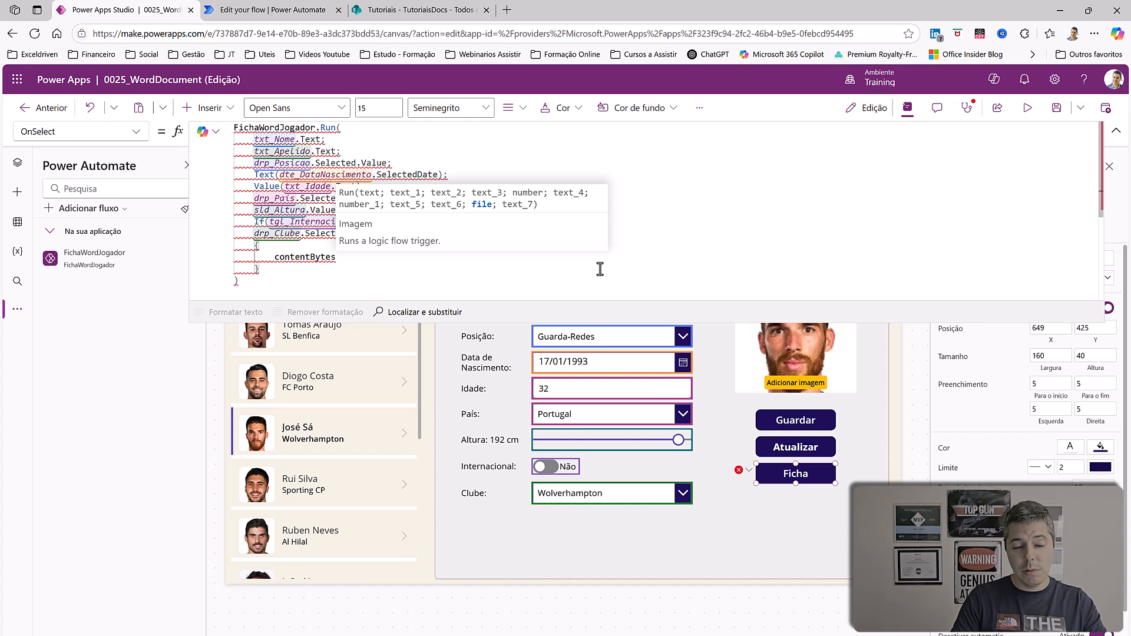
{"action": "type", "text": ":"}
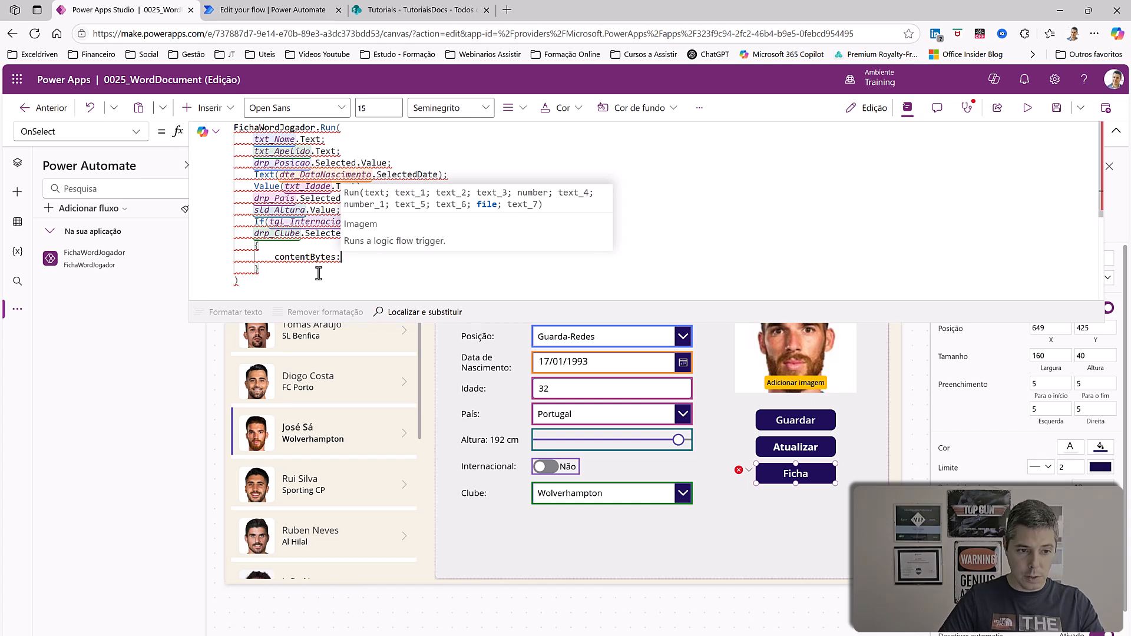
Check the parameters of Create file - Imagem in the FichaWordJogador flow's editor in Power Automate and return to Power Apps Studio.
{"action": "left_click", "coordinate": [284, 13]}
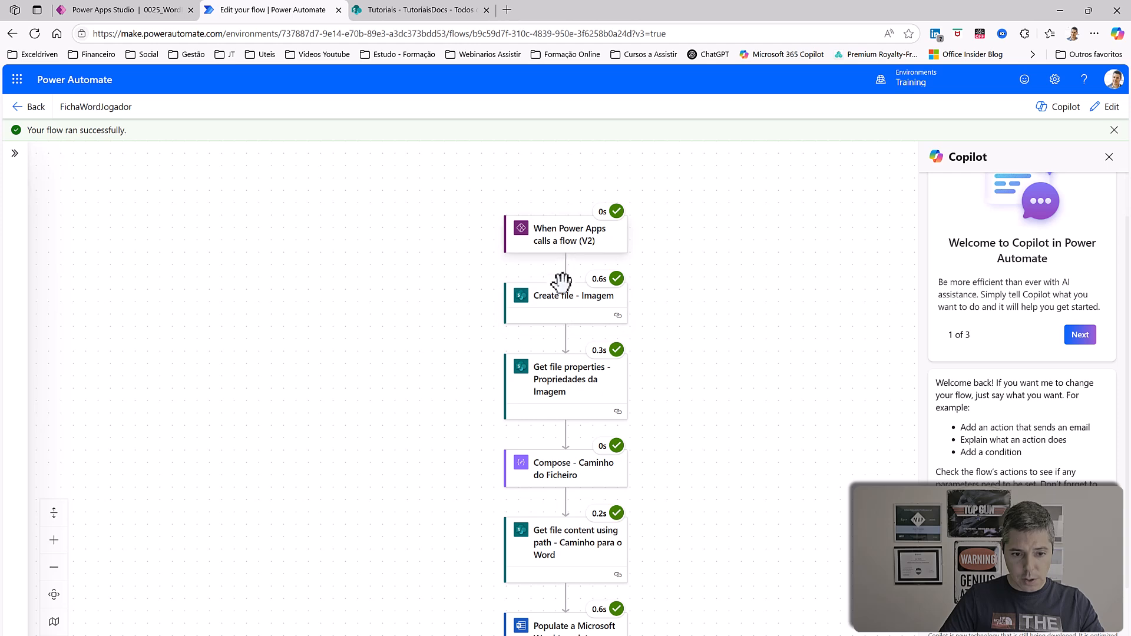
{"action": "left_click", "coordinate": [563, 300]}
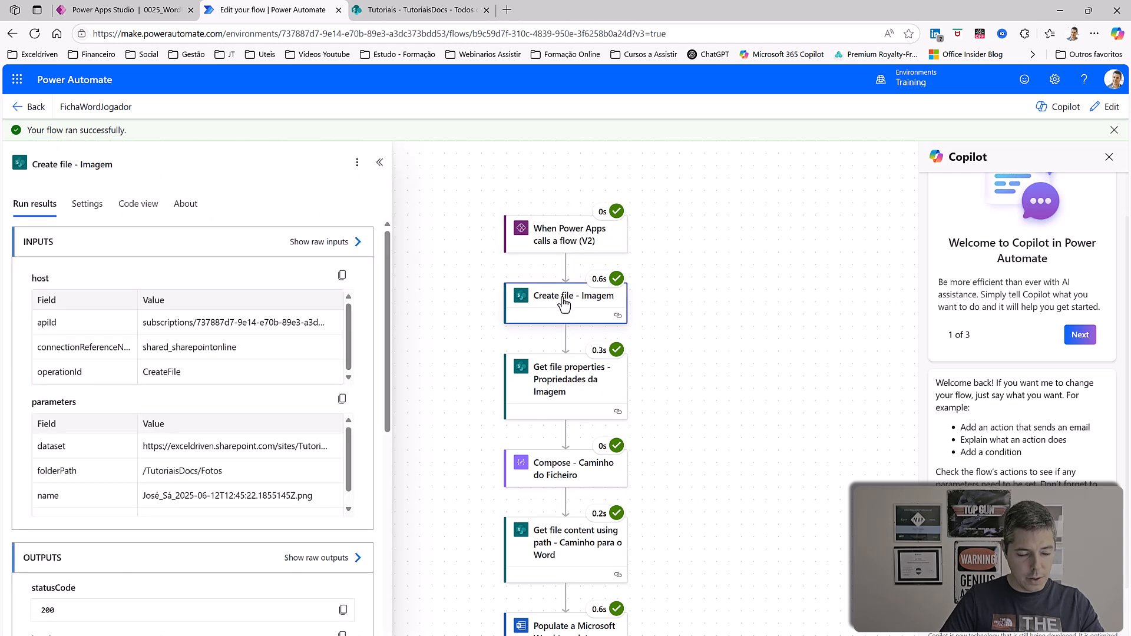
{"action": "left_click", "coordinate": [29, 107]}
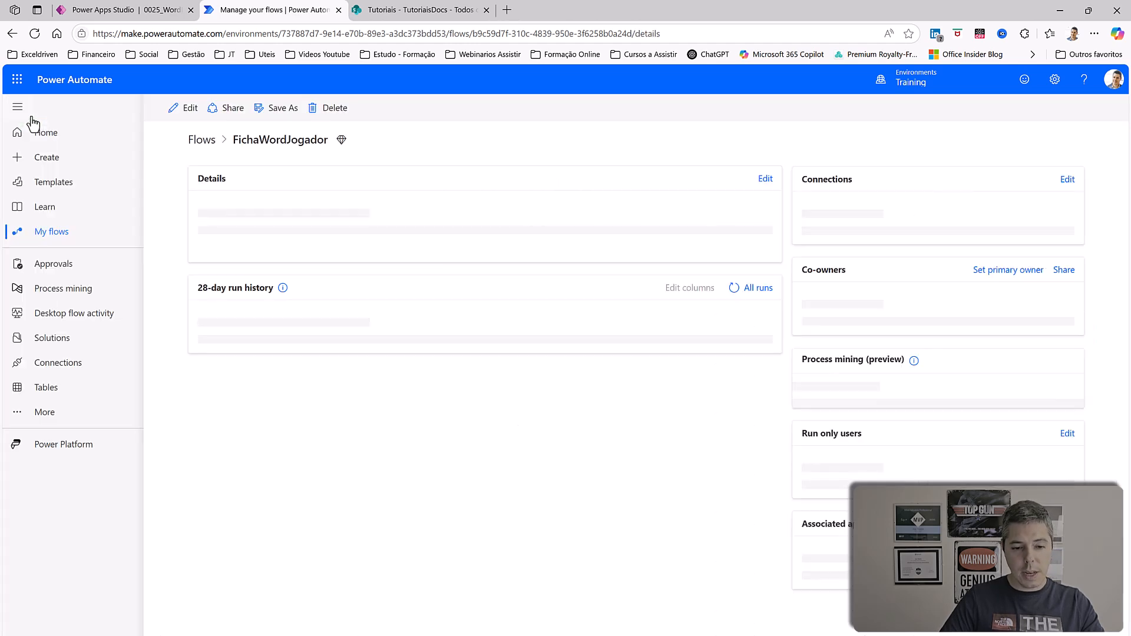
{"action": "left_click", "coordinate": [188, 116]}
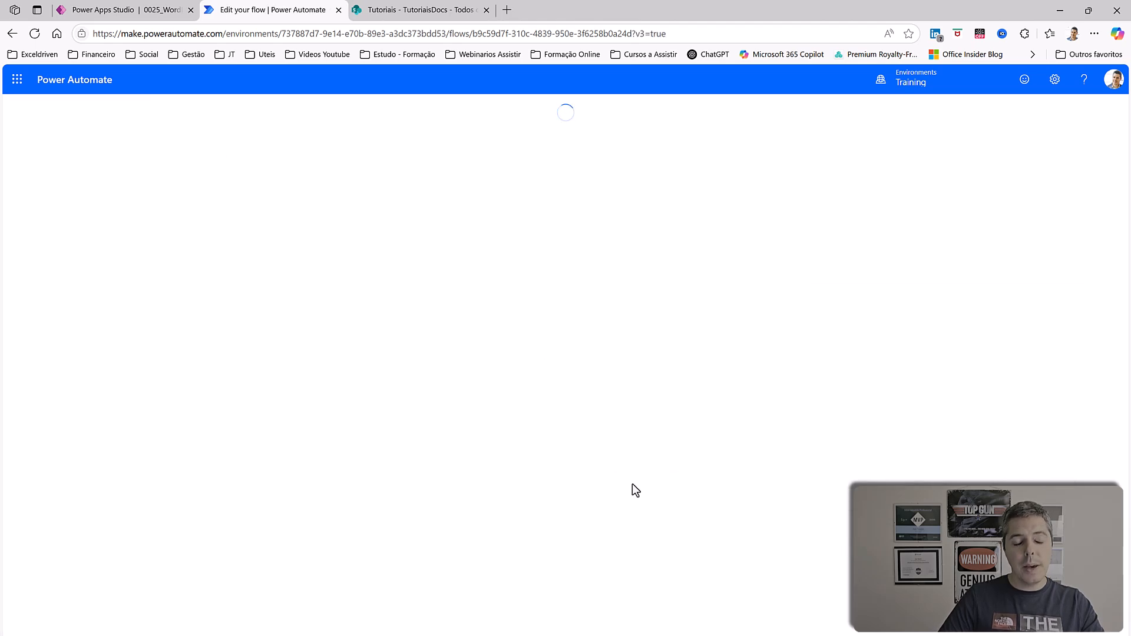
{"action": "left_click", "coordinate": [573, 224]}
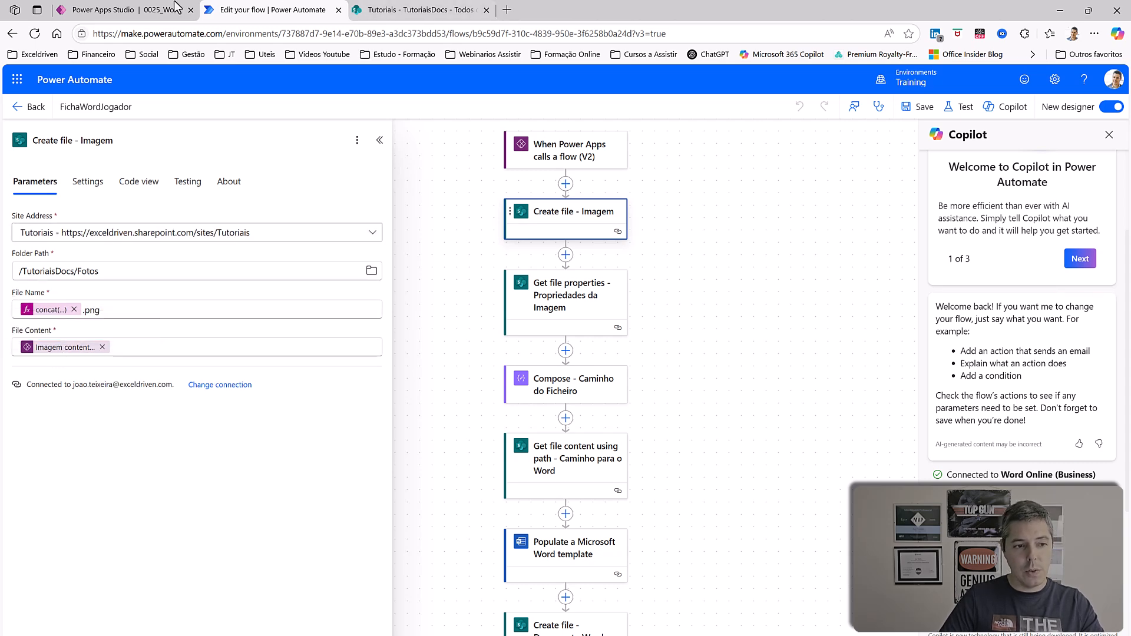
{"action": "left_click", "coordinate": [121, 10]}
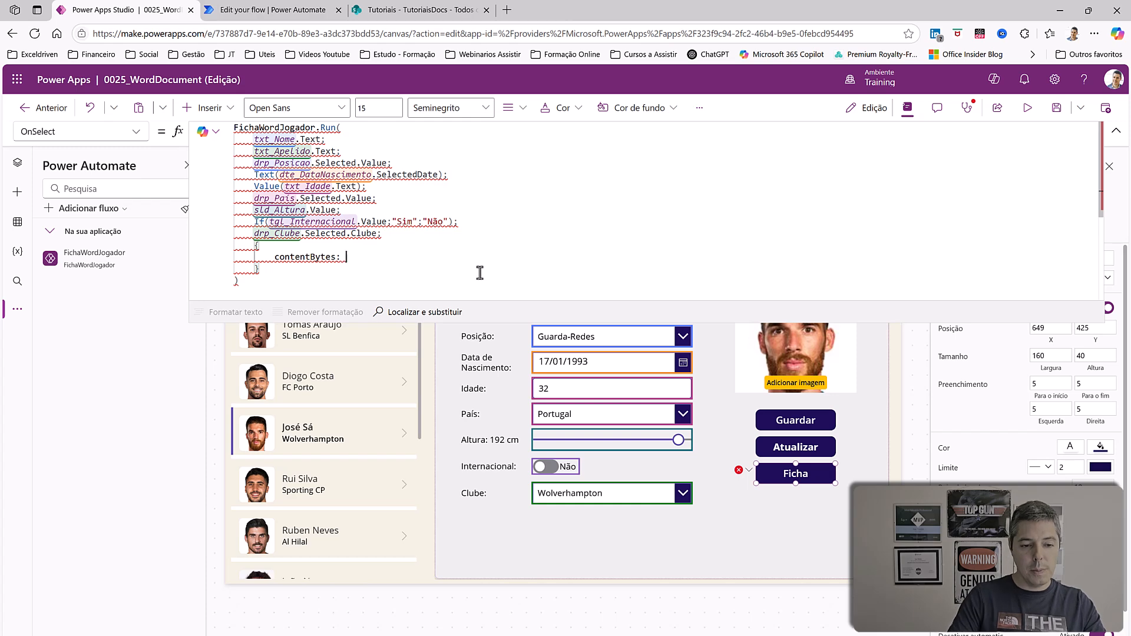
Set the record's contentBytes field to img_Foto.Image.
{"action": "type", "text": "I"}
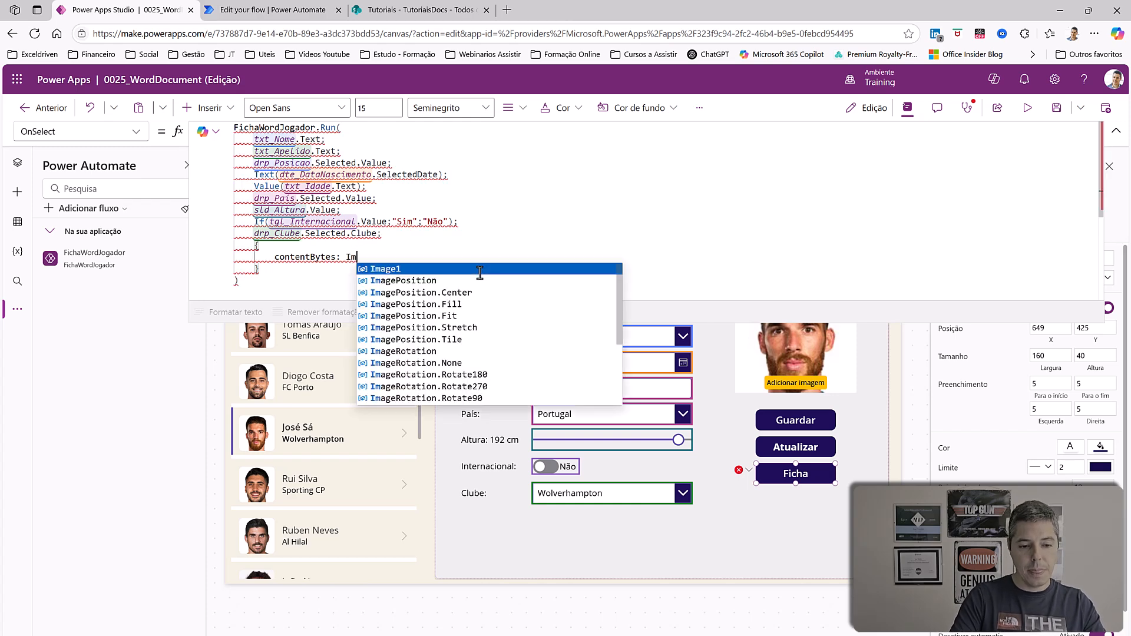
{"action": "type", "text": "m"}
{"action": "key", "text": "BackSpace"}
{"action": "key", "text": "BackSpace"}
{"action": "type", "text": "img"}
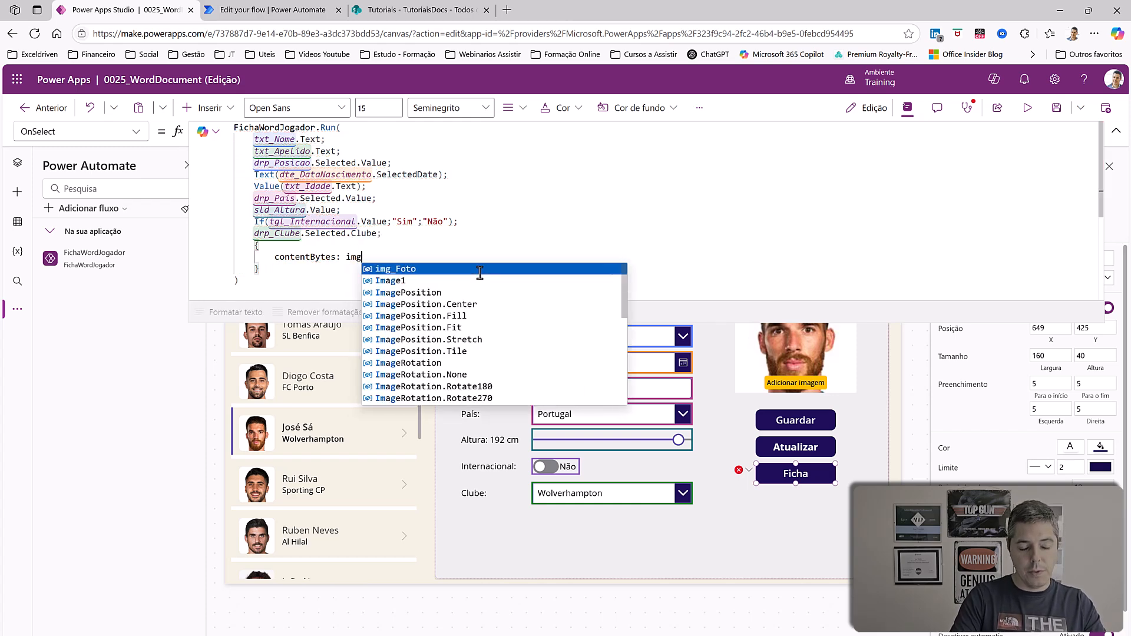
{"action": "type", "text": "_Foto.Image"}
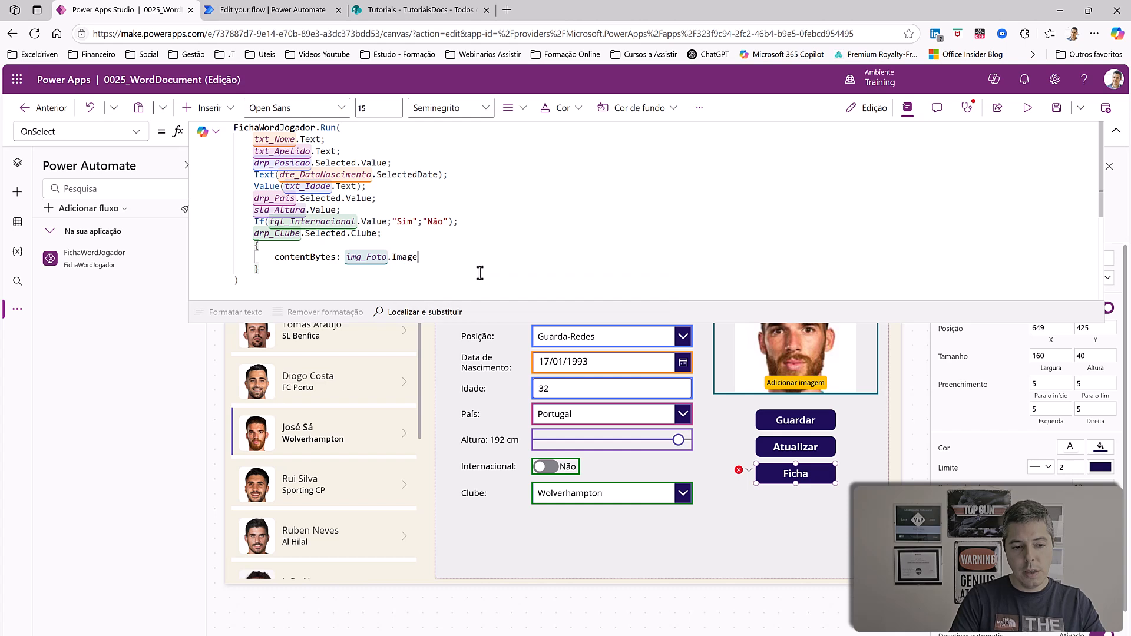
Add a second field to the record, name: txt_Nome.Text, separated by a semicolon.
{"action": "type", "text": ";"}
{"action": "key", "text": "shift+Return"}
{"action": "type", "text": "n"}
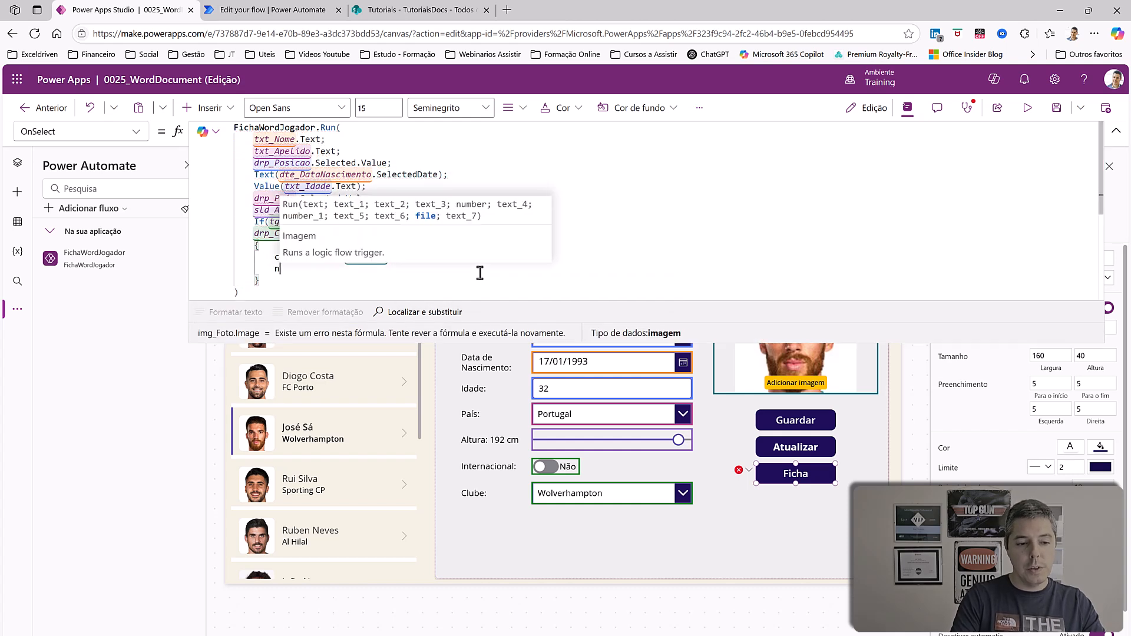
{"action": "type", "text": "ame: "}
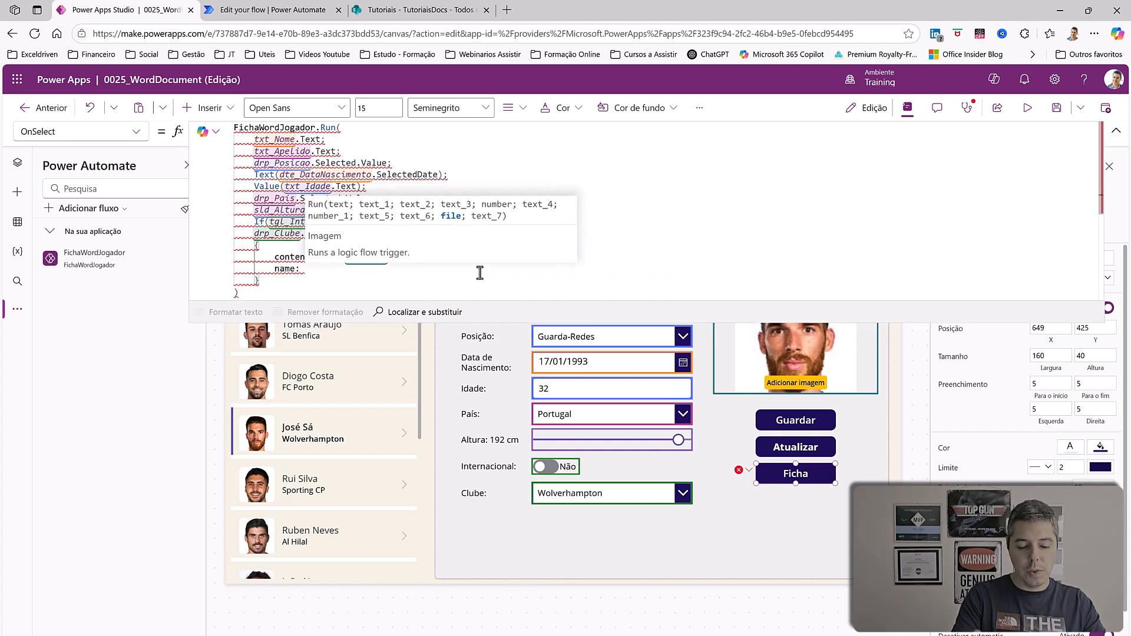
{"action": "type", "text": "Txt"}
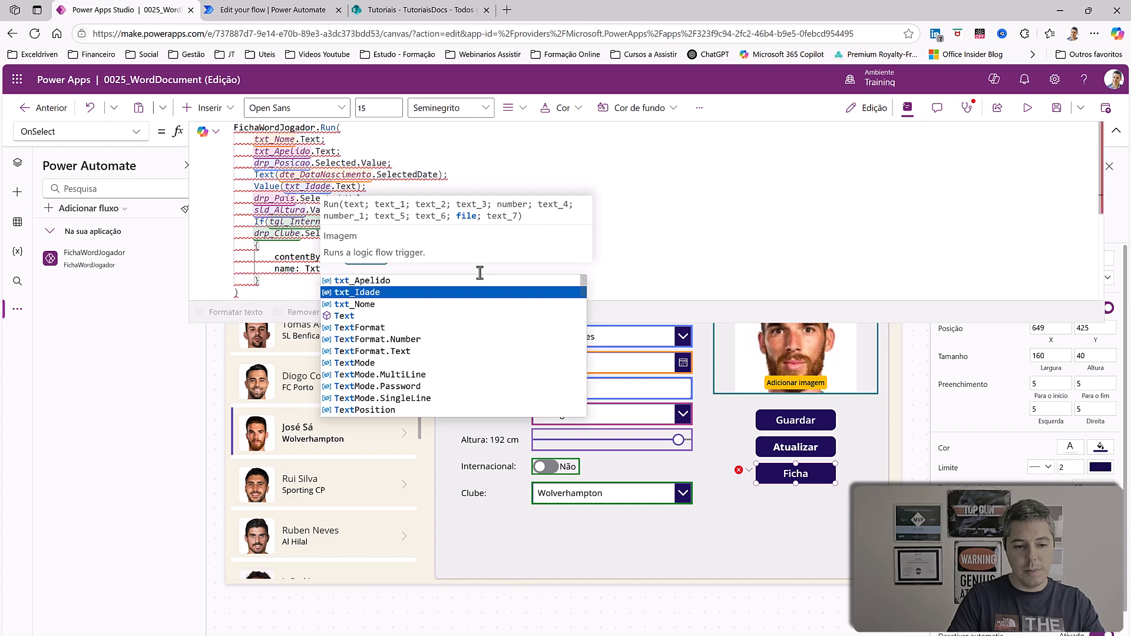
{"action": "type", "text": "xt_Nome.Text"}
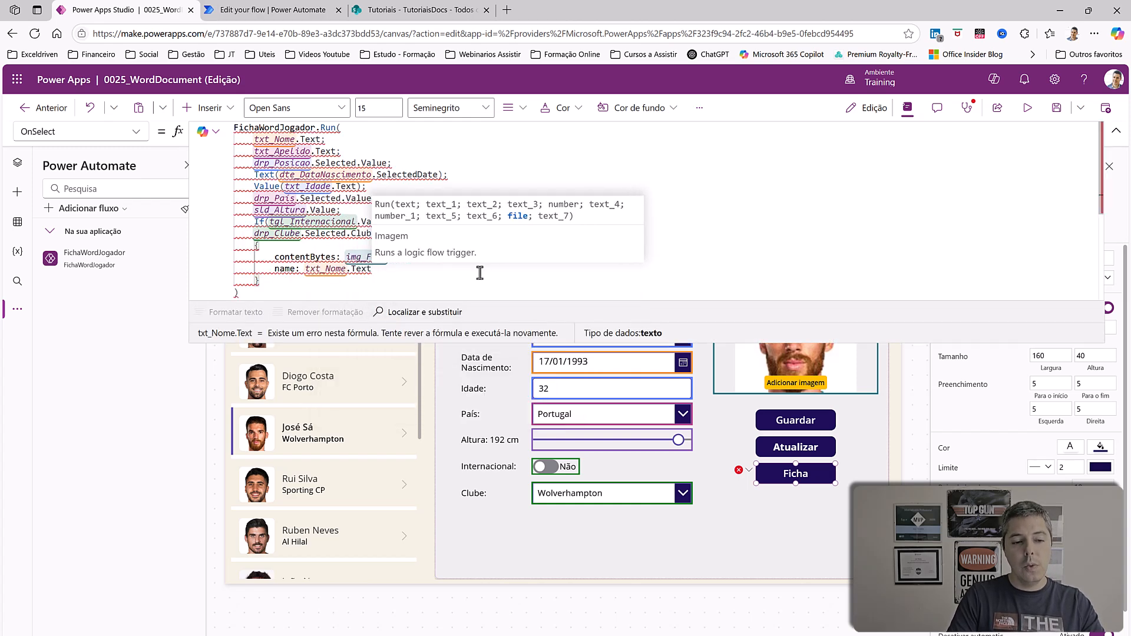
{"action": "key", "text": "Down"}
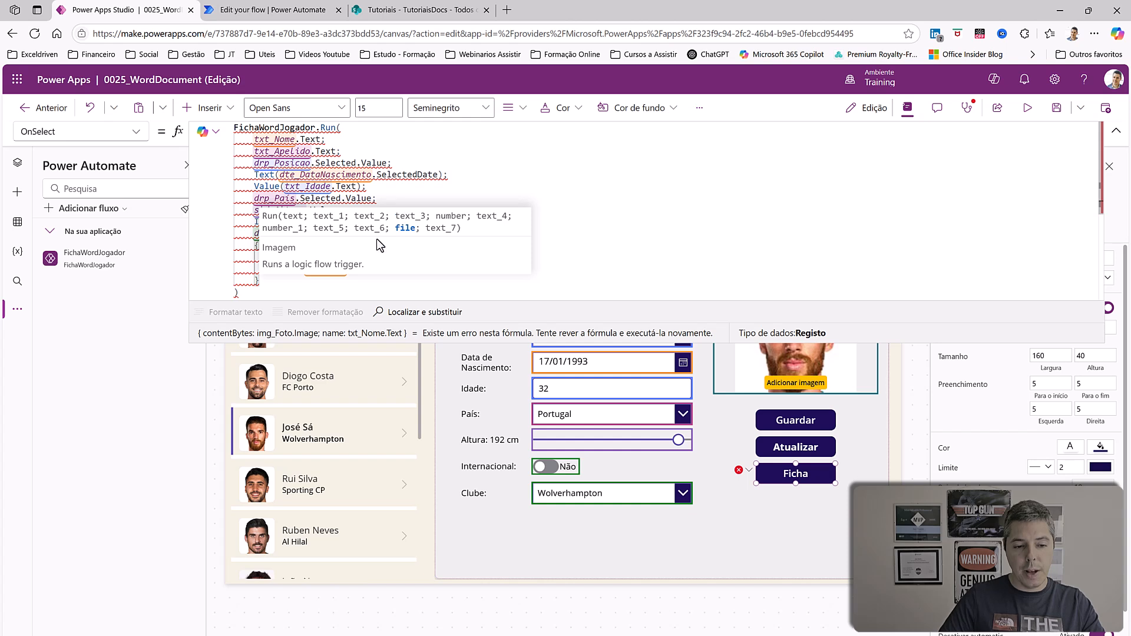
Add txt_Nome.Text after the record as the NomeFicheiro argument (text_7) of FichaWordJogador.Run.
{"action": "type", "text": ";"}
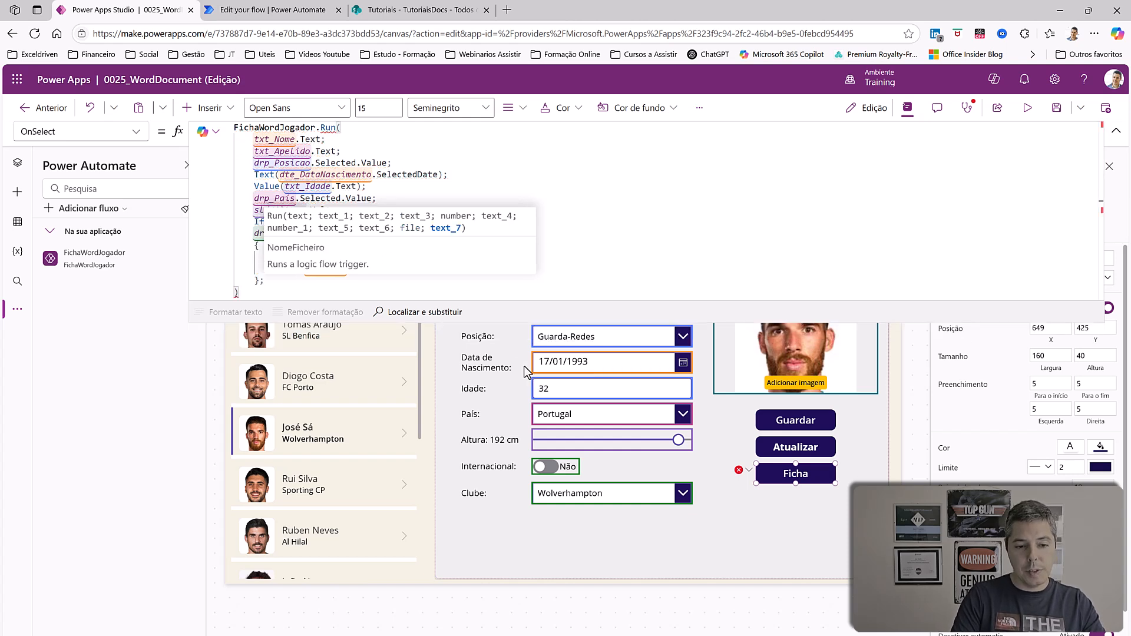
{"action": "key", "text": "Return"}
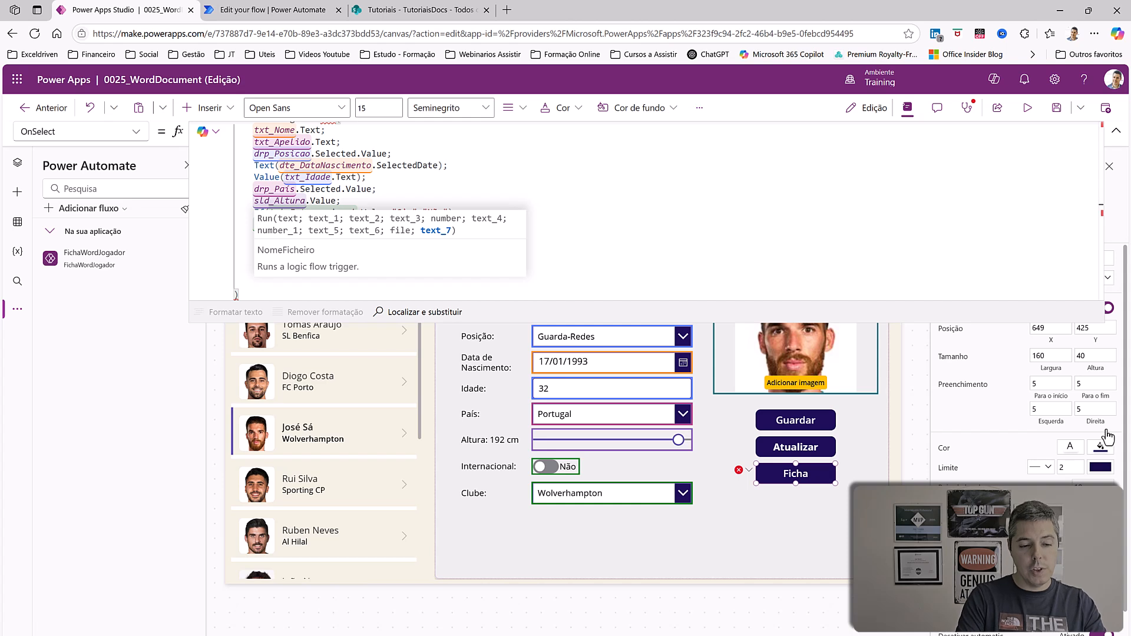
{"action": "type", "text": "te"}
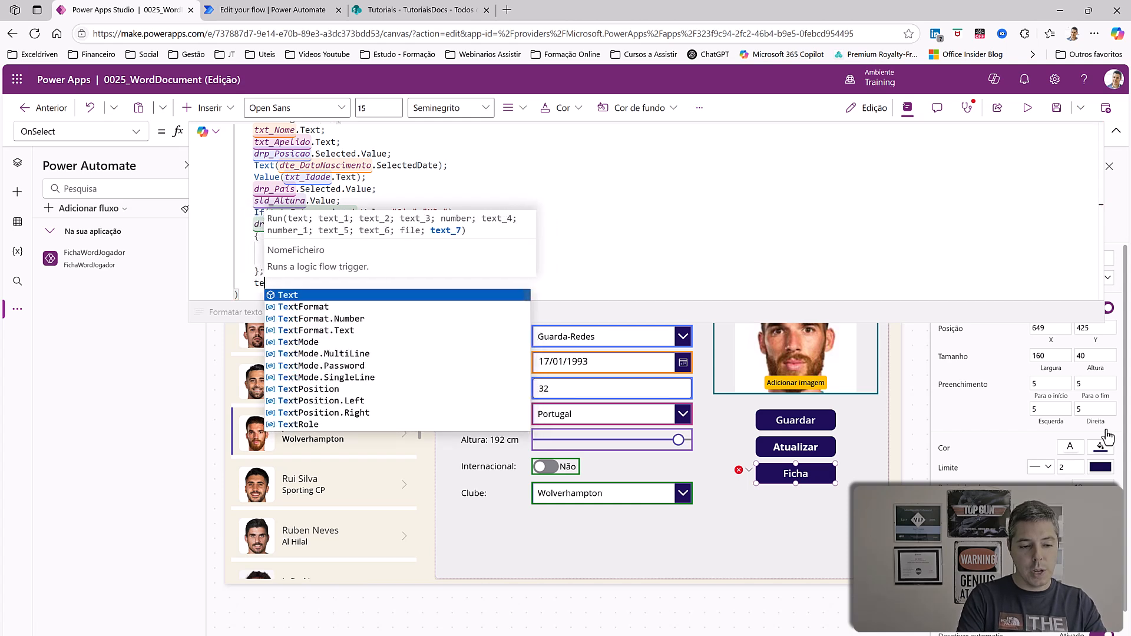
{"action": "key", "text": "BackSpace"}
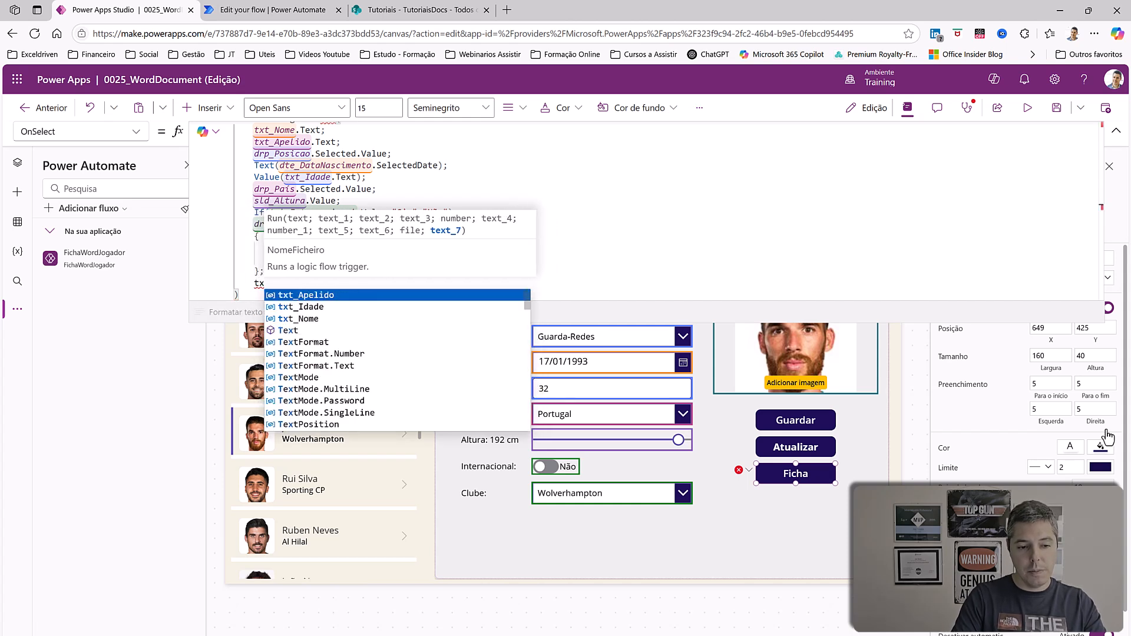
{"action": "key", "text": "Down"}
{"action": "key", "text": "Down"}
{"action": "key", "text": "Tab"}
{"action": "type", "text": ".Text"}
{"action": "key", "text": "Tab"}
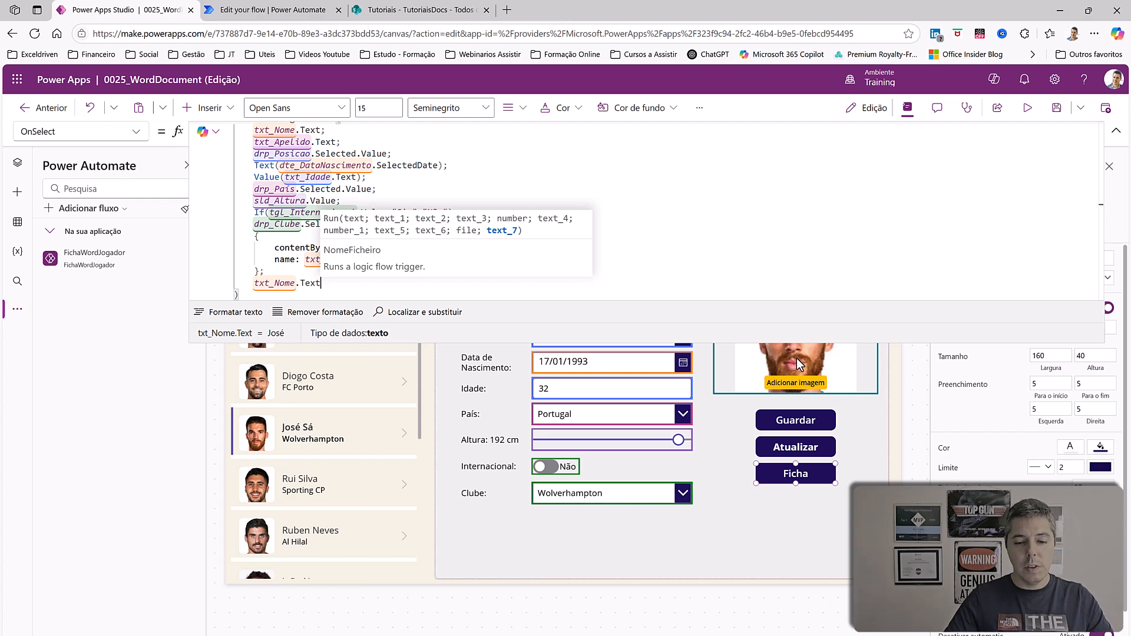
{"action": "left_click", "coordinate": [532, 559]}
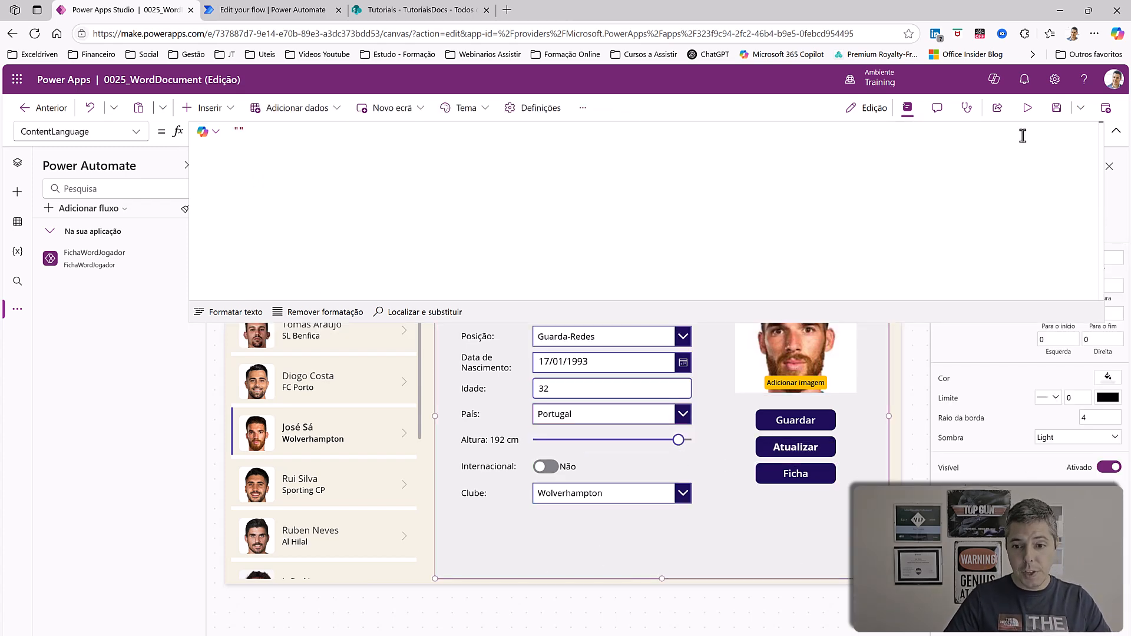
{"action": "left_click", "coordinate": [1027, 108]}
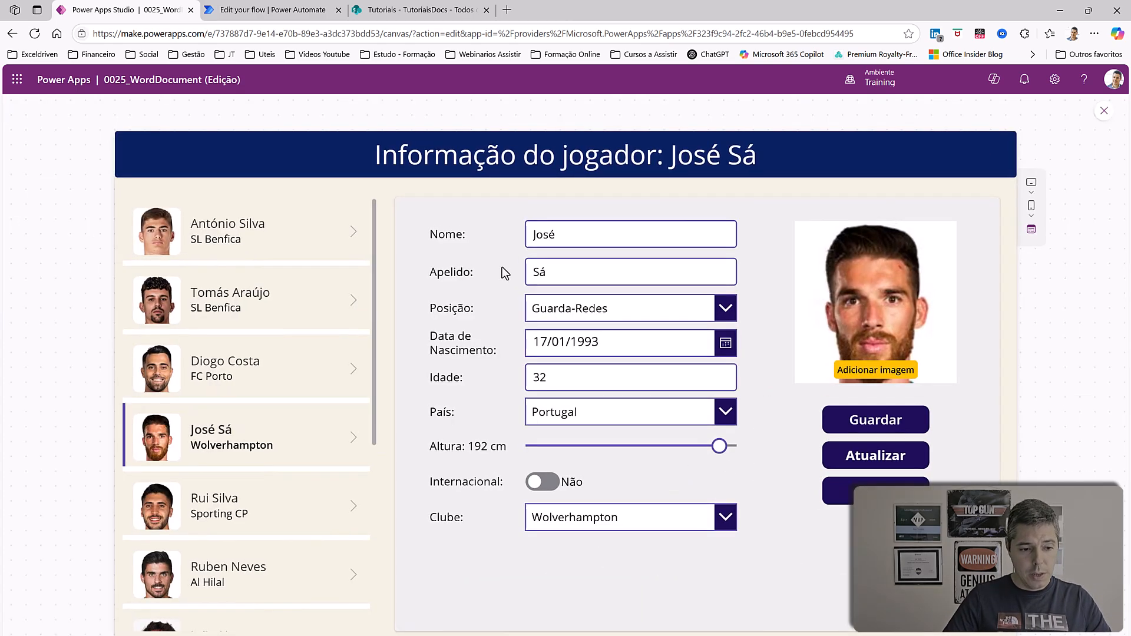
{"action": "left_click", "coordinate": [356, 373]}
{"action": "left_click", "coordinate": [859, 497]}
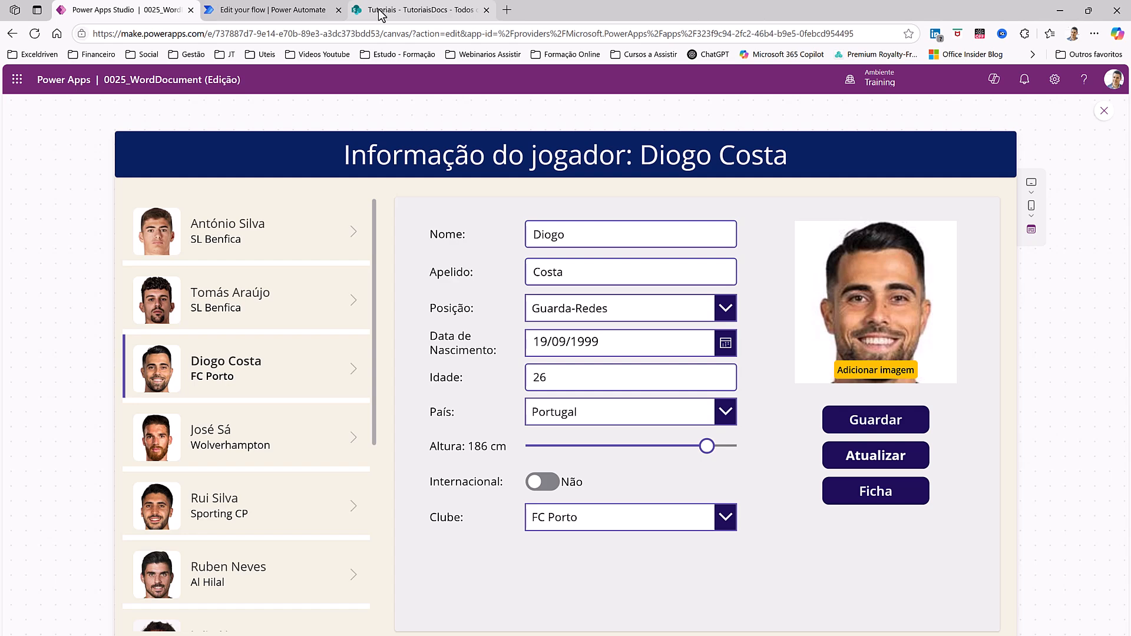
Switch to Power Automate, open the latest FichaWordJogador run from the run history and review its actions.
{"action": "left_click", "coordinate": [266, 11]}
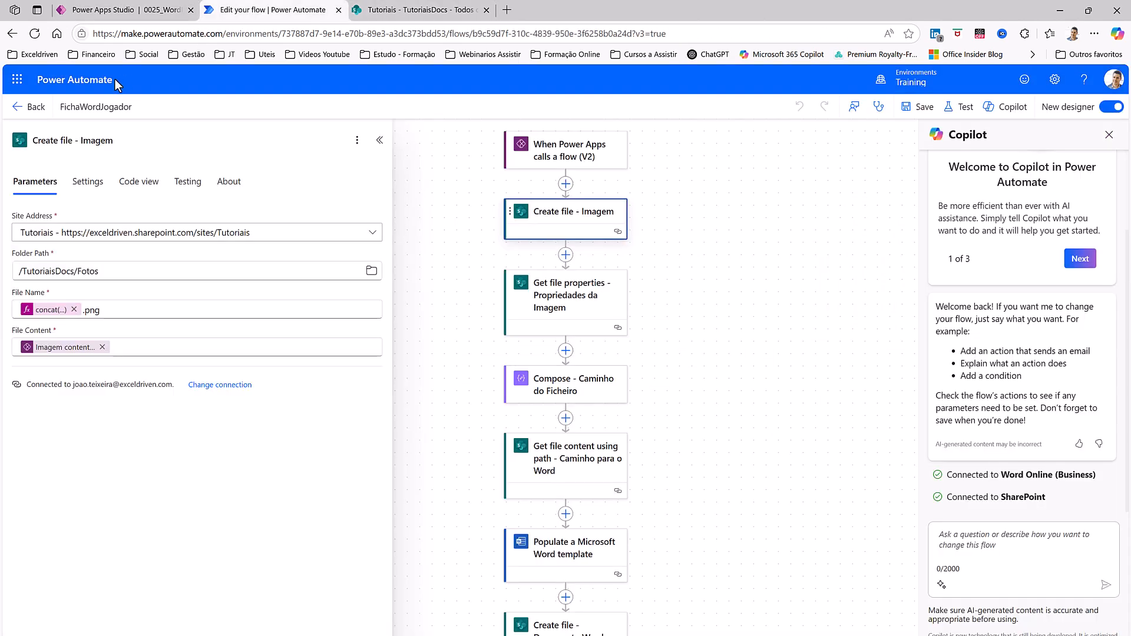
{"action": "left_click", "coordinate": [20, 108]}
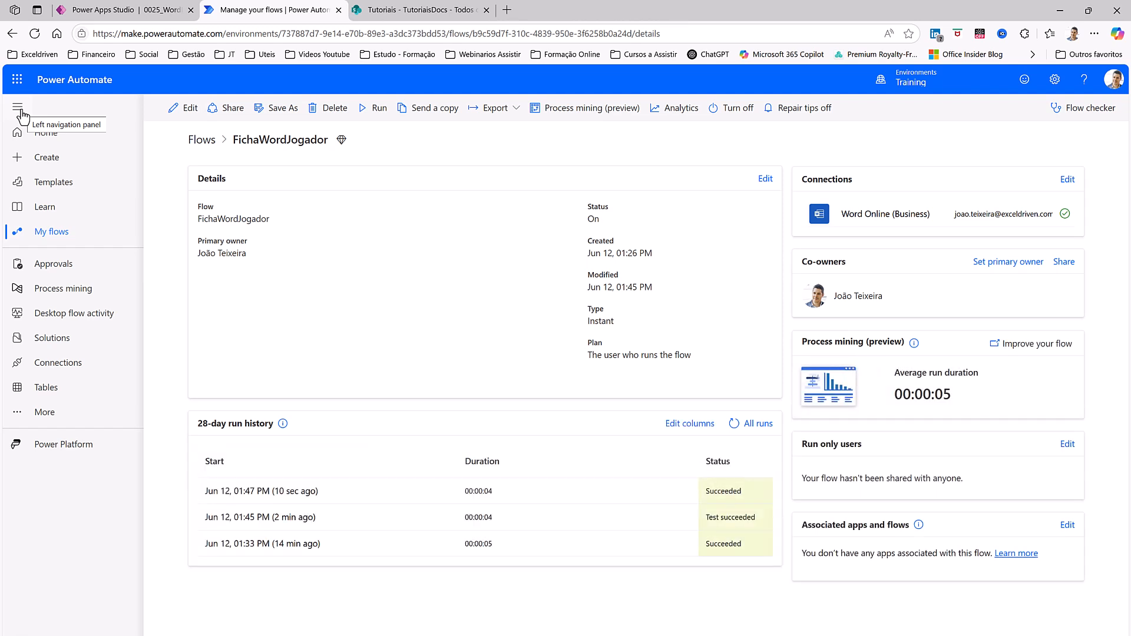
{"action": "left_click", "coordinate": [273, 493]}
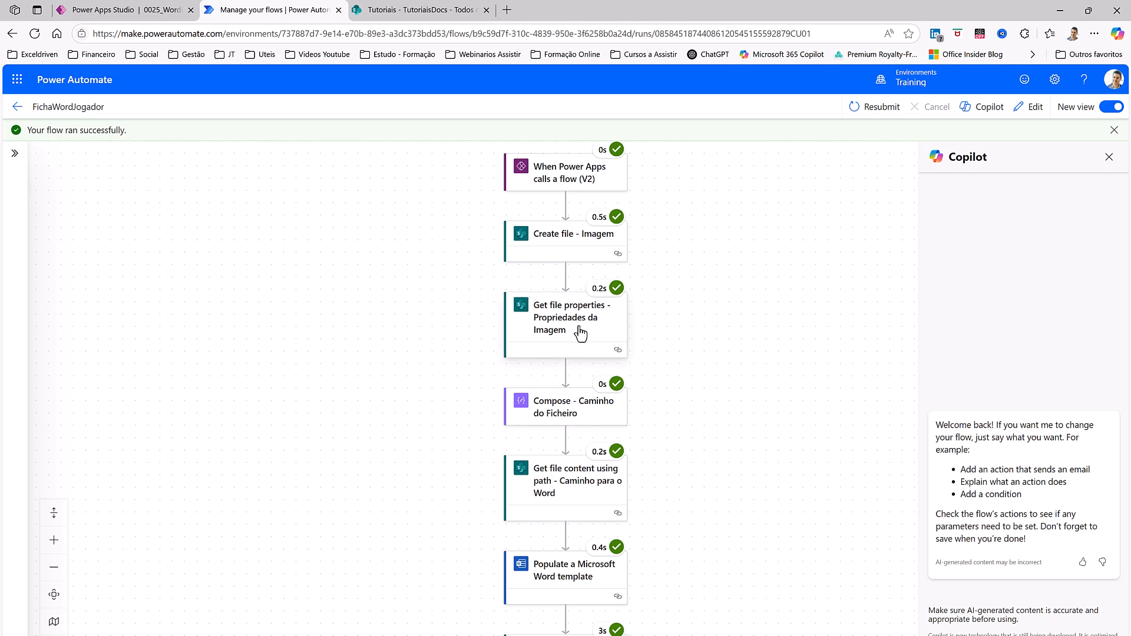
{"action": "scroll", "coordinate": [538, 307], "scroll_direction": "down", "scroll_amount": 1}
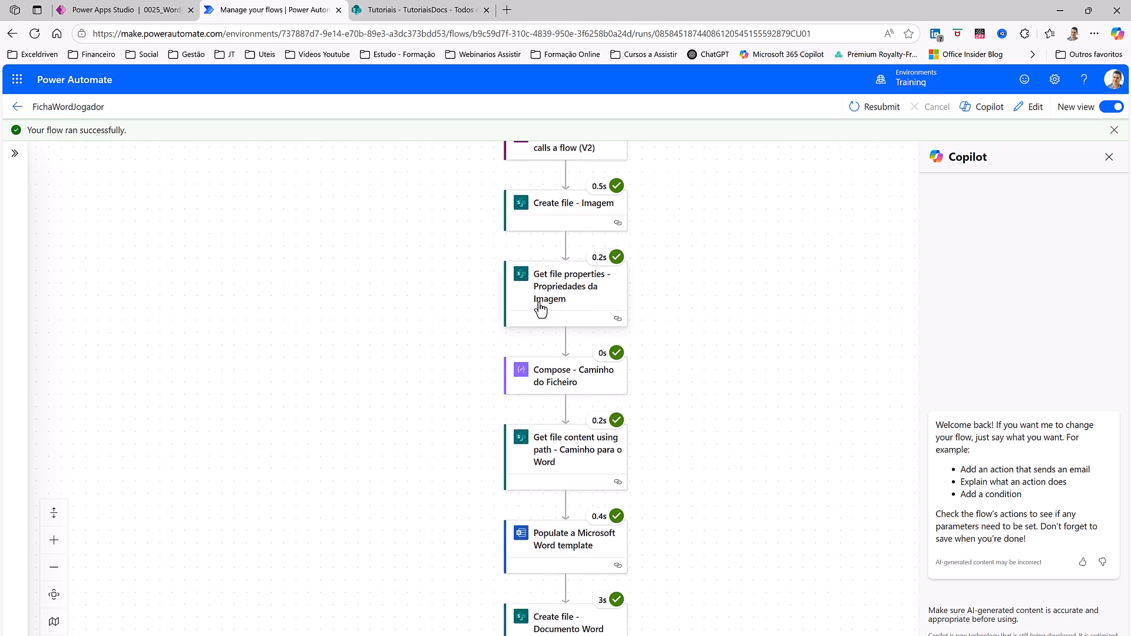
{"action": "scroll", "coordinate": [559, 382], "scroll_direction": "down", "scroll_amount": 2}
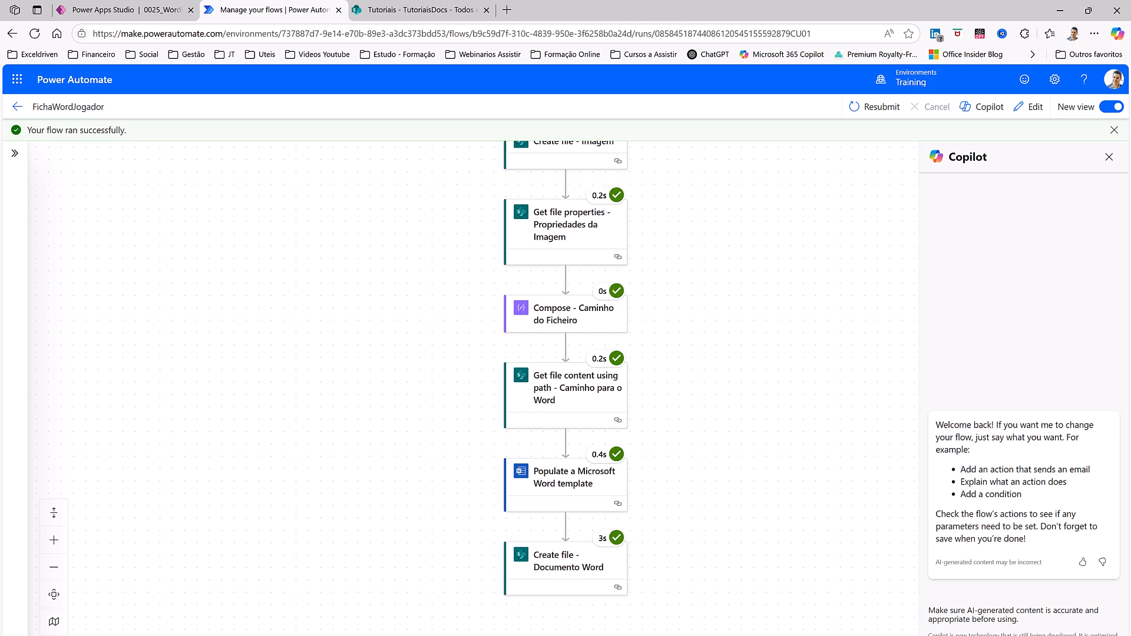
{"action": "left_click", "coordinate": [428, 20]}
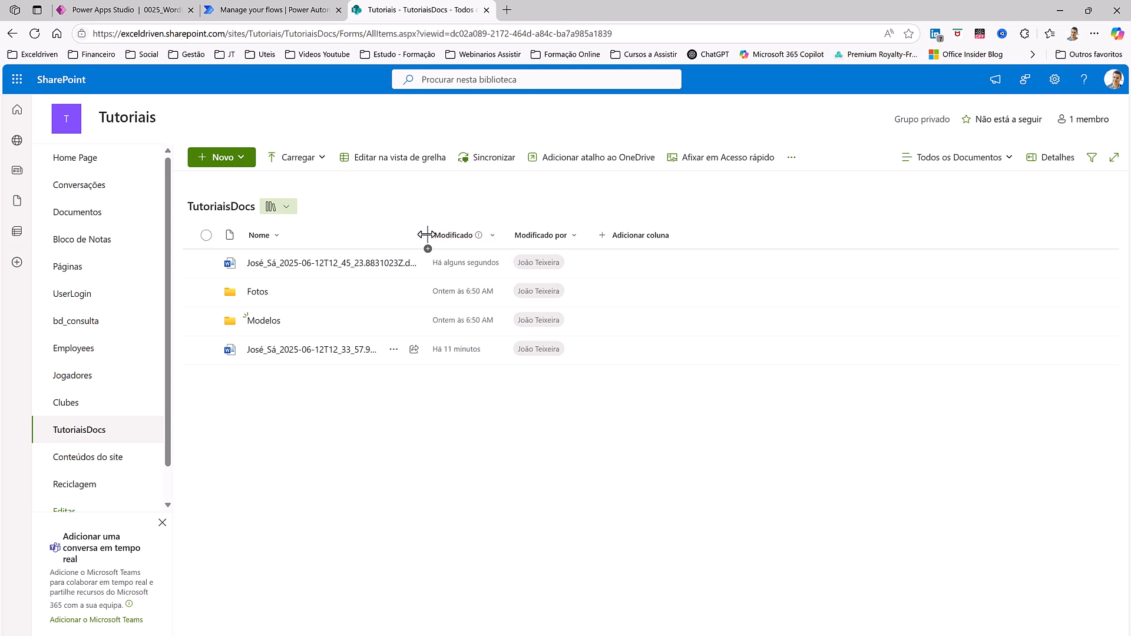
{"action": "left_click_drag", "start_coordinate": [428, 235], "coordinate": [540, 235]}
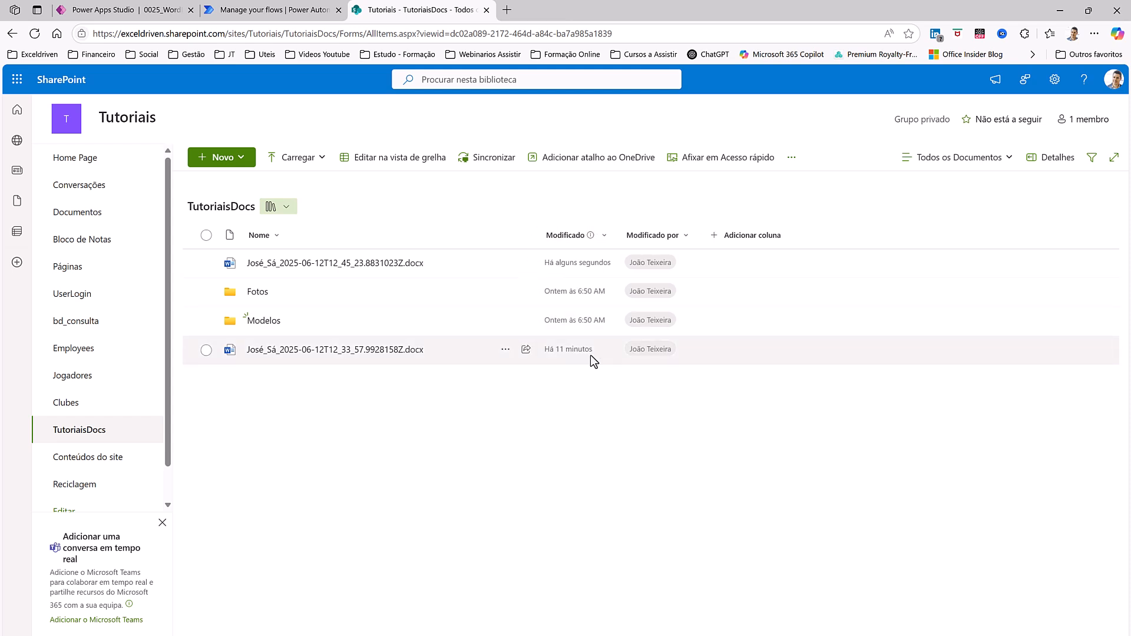
{"action": "left_click", "coordinate": [318, 353]}
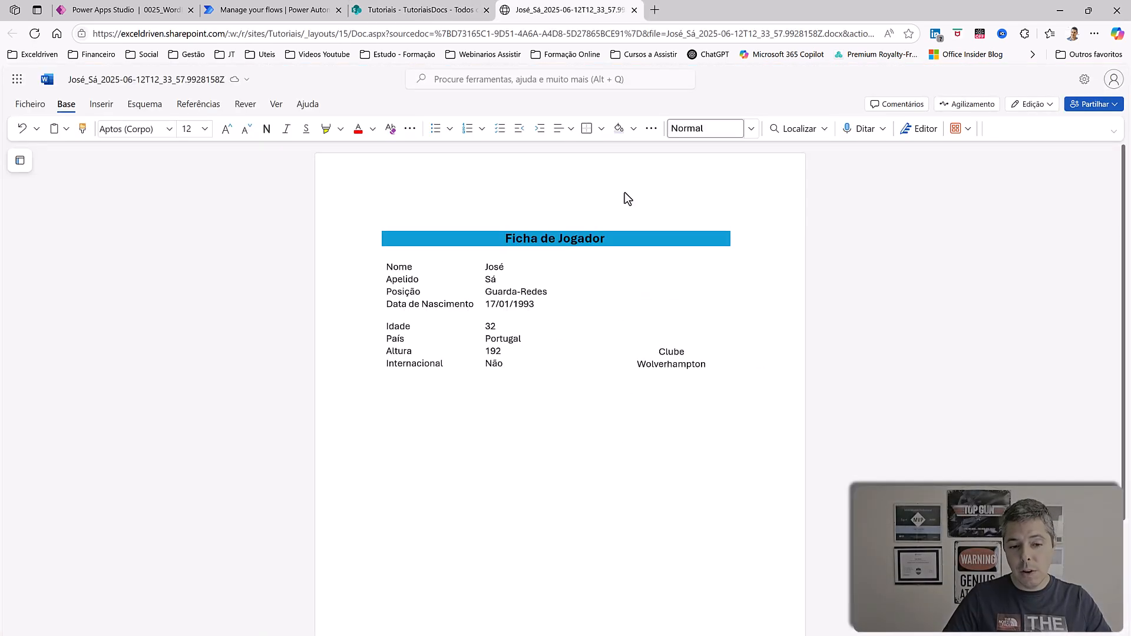
{"action": "left_click", "coordinate": [634, 10]}
{"action": "left_click", "coordinate": [347, 265]}
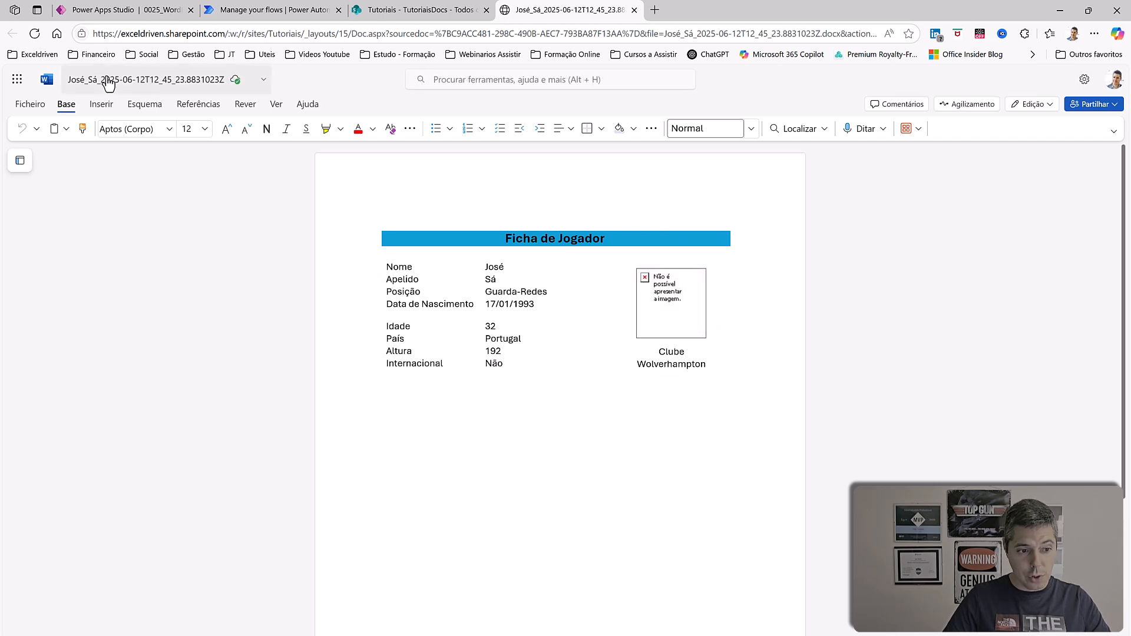
{"action": "left_click", "coordinate": [669, 295]}
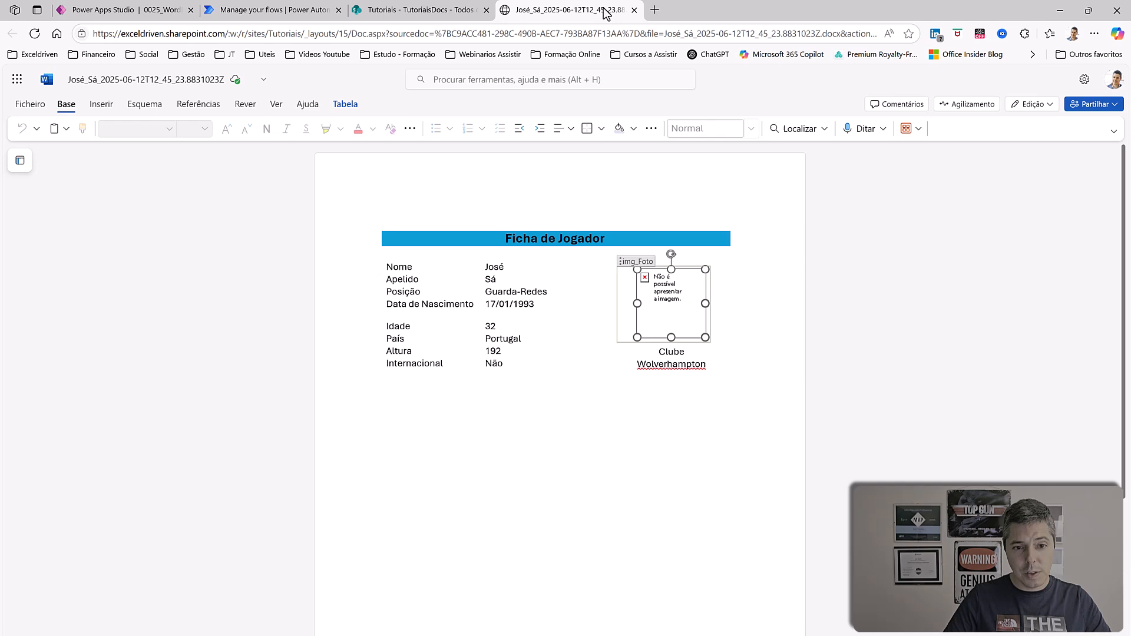
{"action": "left_click", "coordinate": [634, 10]}
{"action": "left_click", "coordinate": [260, 293]}
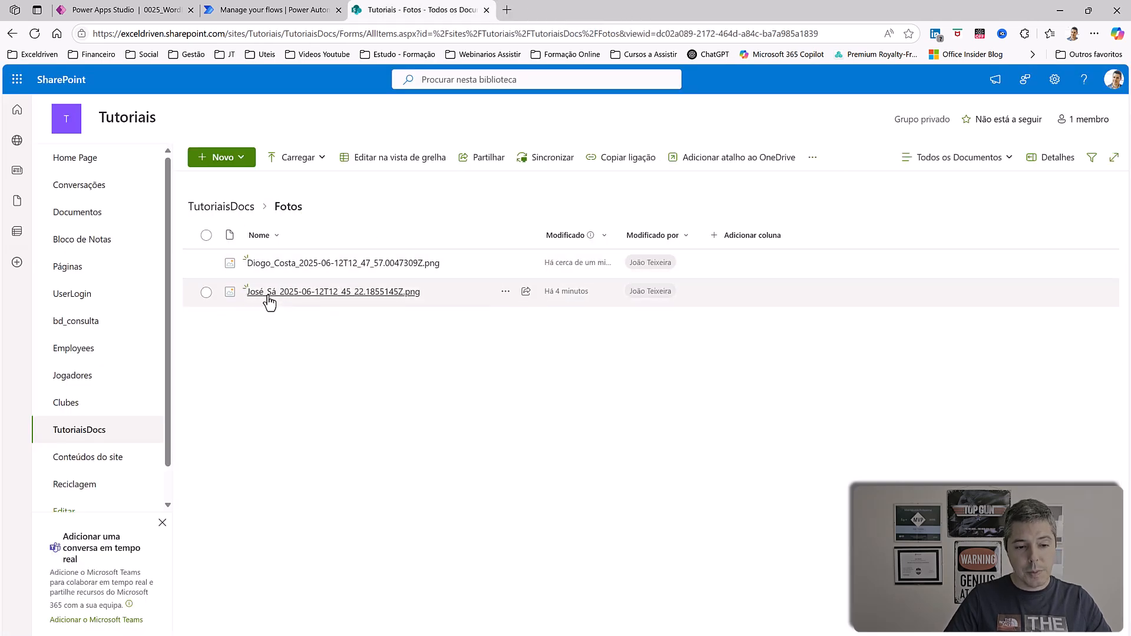
{"action": "left_click", "coordinate": [265, 297]}
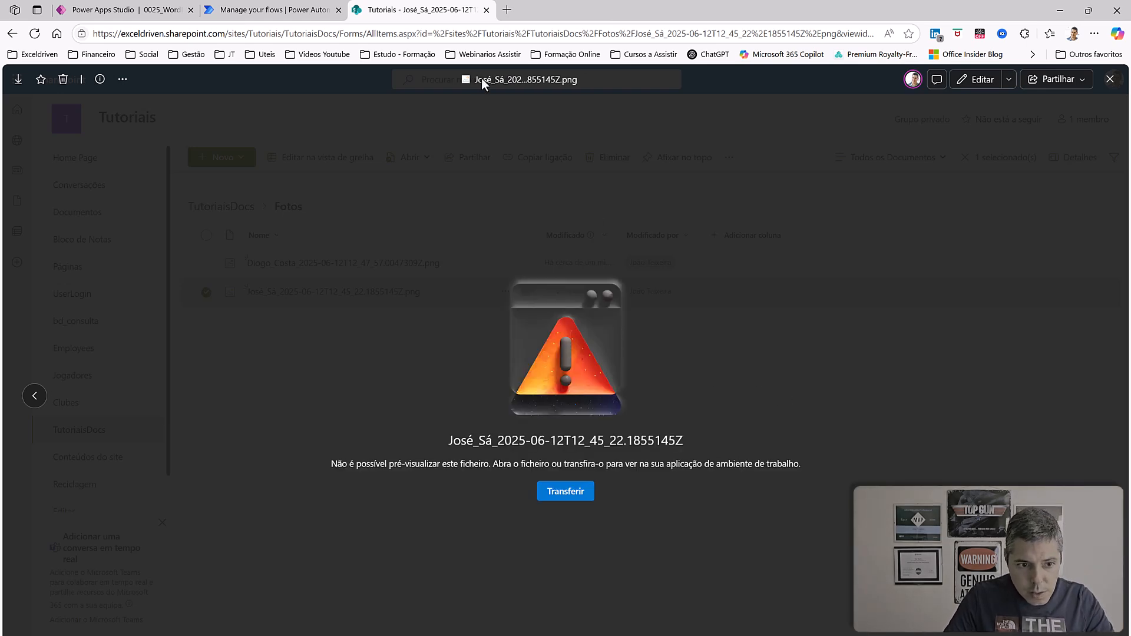
{"action": "left_click", "coordinate": [486, 10]}
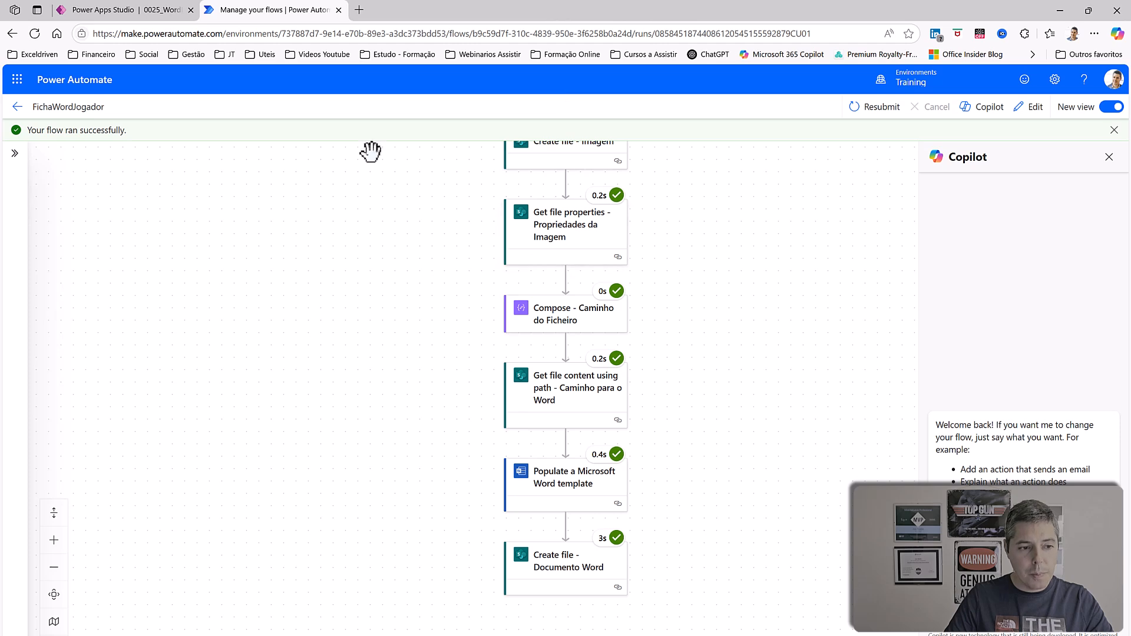
Reopen the FichaWordJogador flow for editing and check the File Name parameter of Create file - Imagem.
{"action": "left_click", "coordinate": [17, 107]}
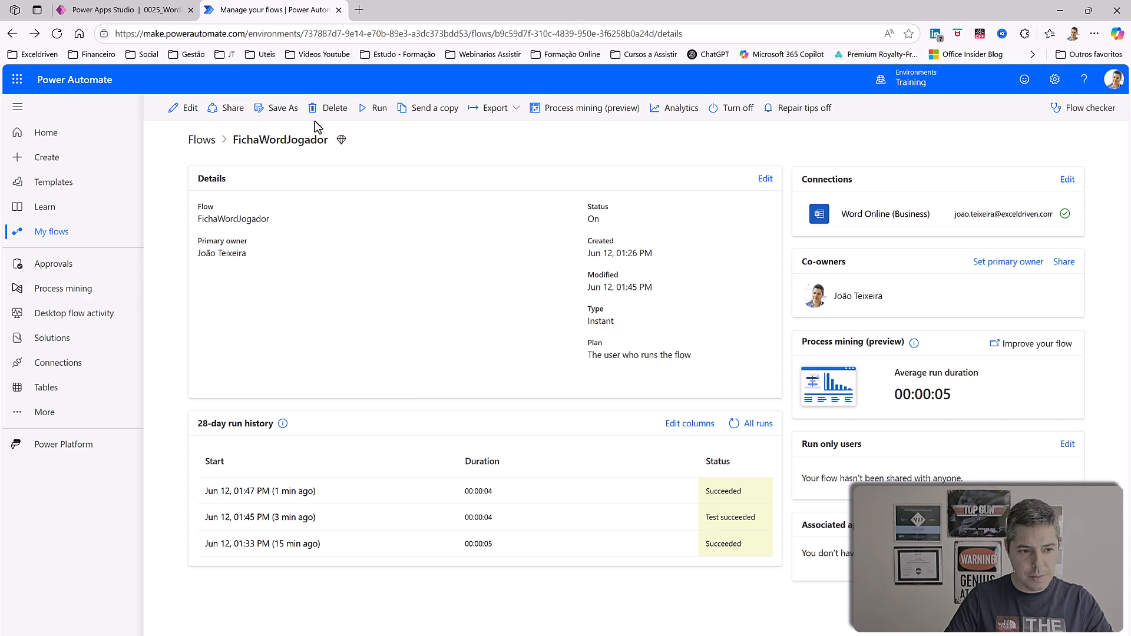
{"action": "left_click", "coordinate": [187, 110]}
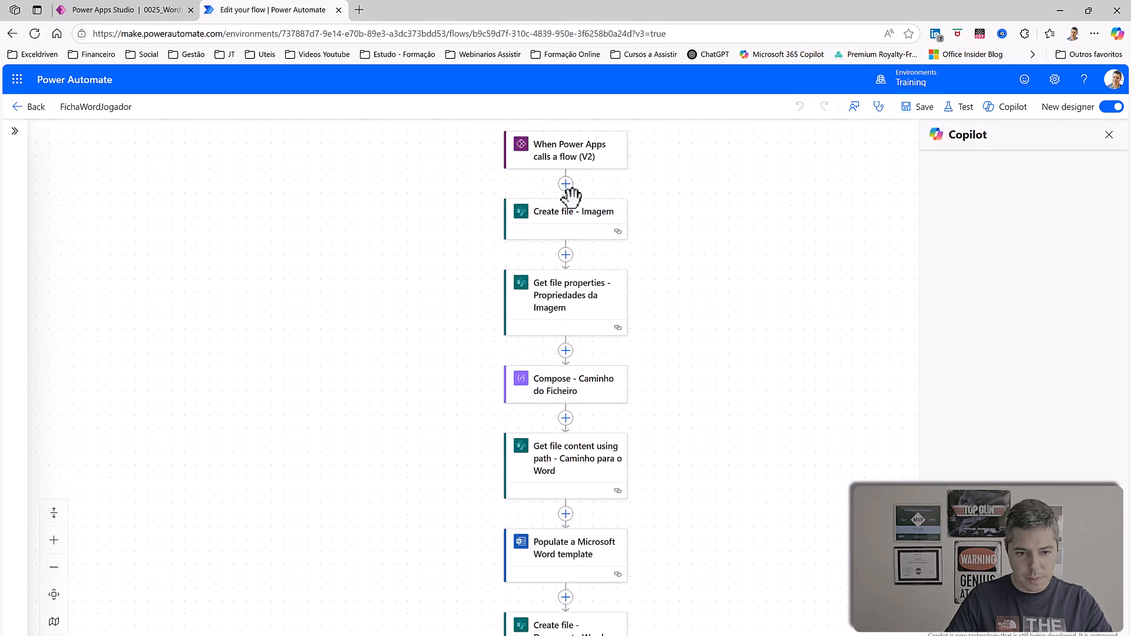
{"action": "left_click", "coordinate": [574, 214]}
{"action": "left_click", "coordinate": [139, 316]}
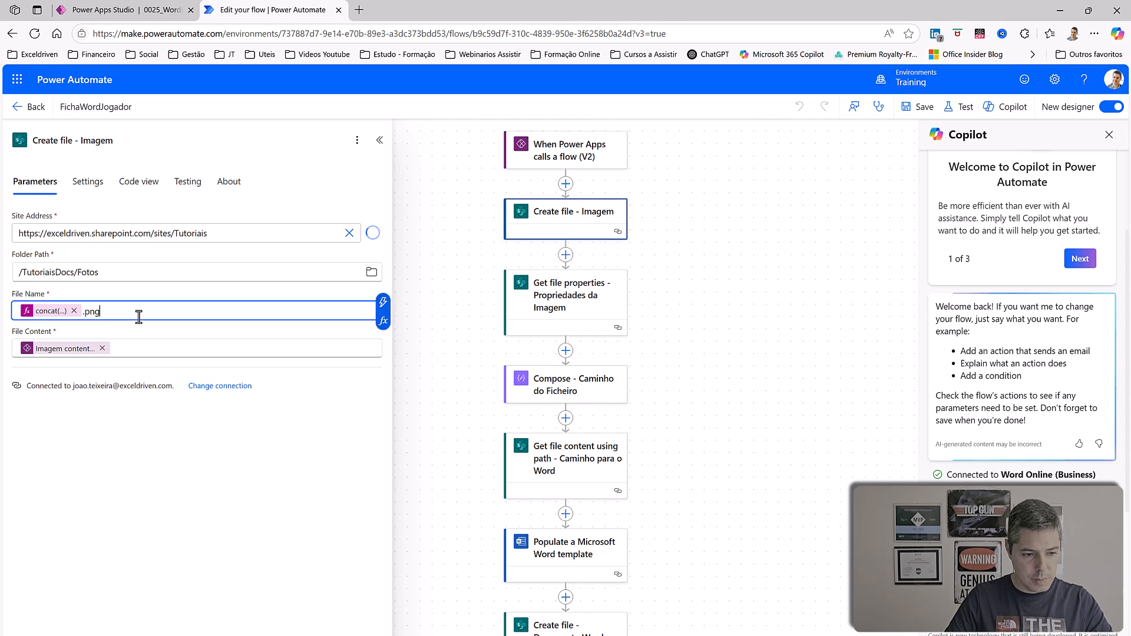
Review the Power Apps trigger inputs and the parameters of the file properties, Compose and file content actions.
{"action": "left_click", "coordinate": [563, 162]}
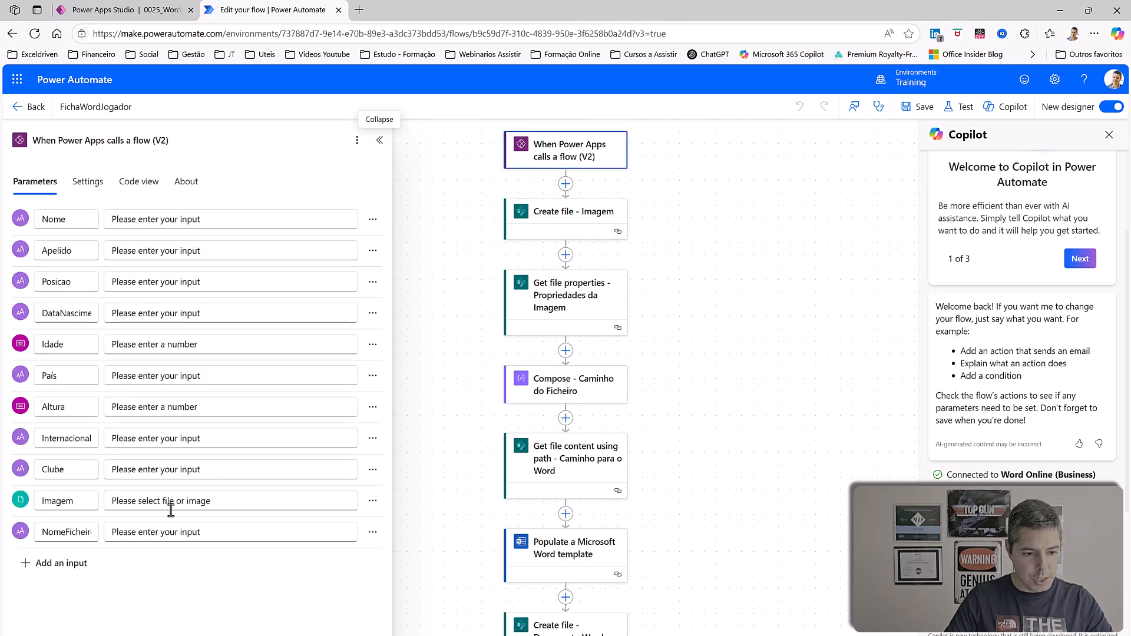
{"action": "left_click", "coordinate": [596, 297]}
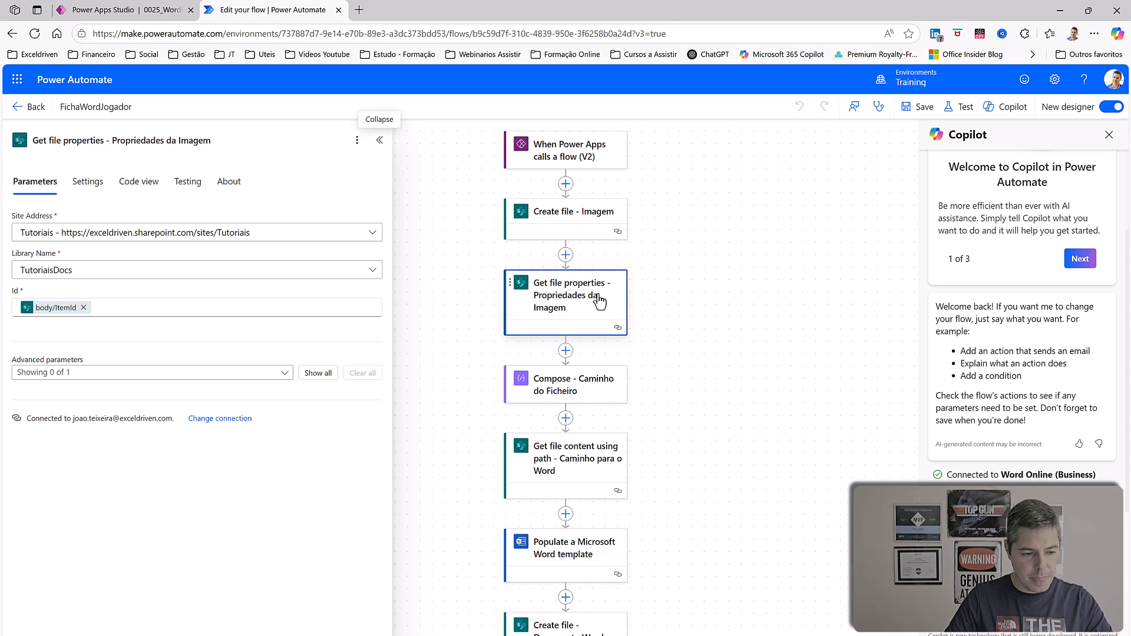
{"action": "left_click", "coordinate": [582, 400]}
{"action": "left_click", "coordinate": [566, 466]}
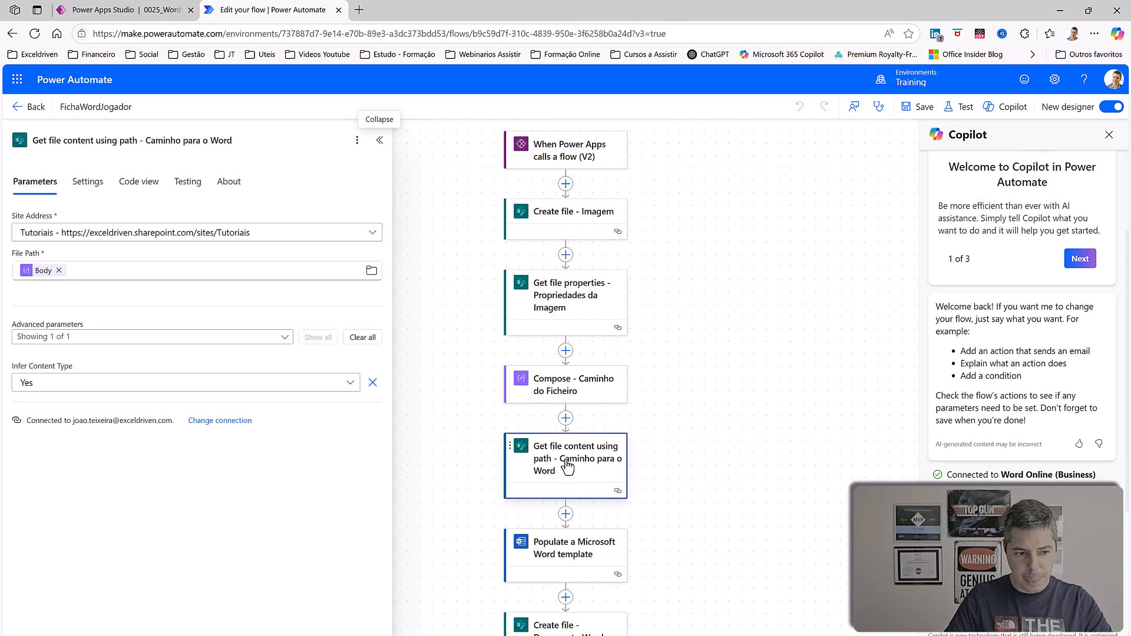
{"action": "scroll", "coordinate": [566, 466], "scroll_direction": "down", "scroll_amount": 3}
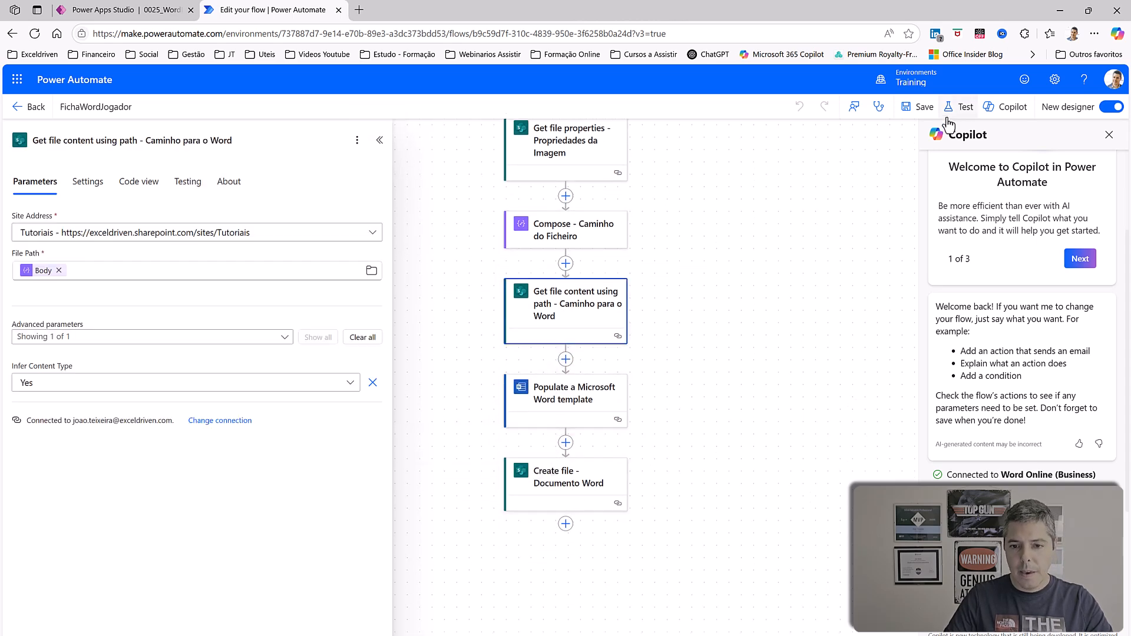
Save the FichaWordJogador flow and run a test of it with the Automatically option.
{"action": "left_click", "coordinate": [920, 107]}
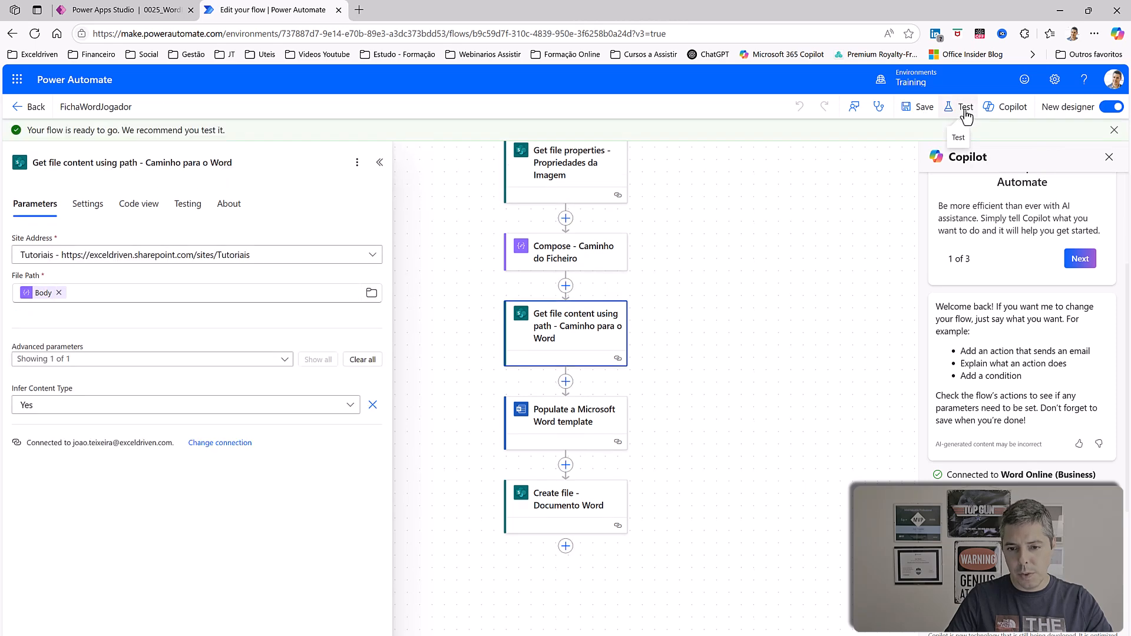
{"action": "left_click", "coordinate": [961, 108]}
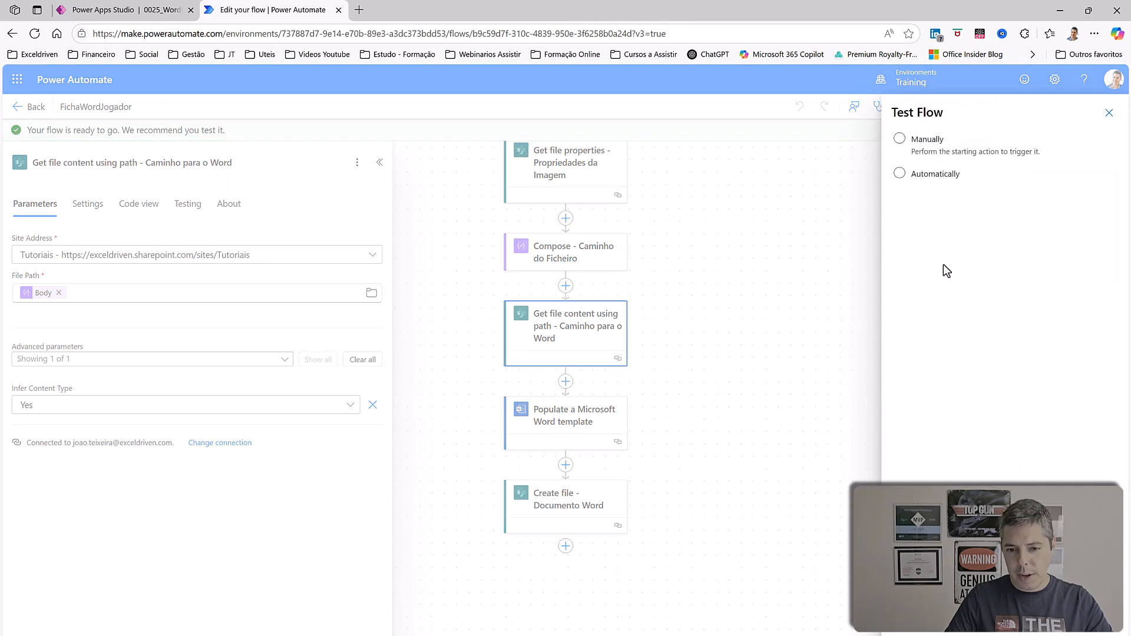
{"action": "left_click", "coordinate": [900, 140]}
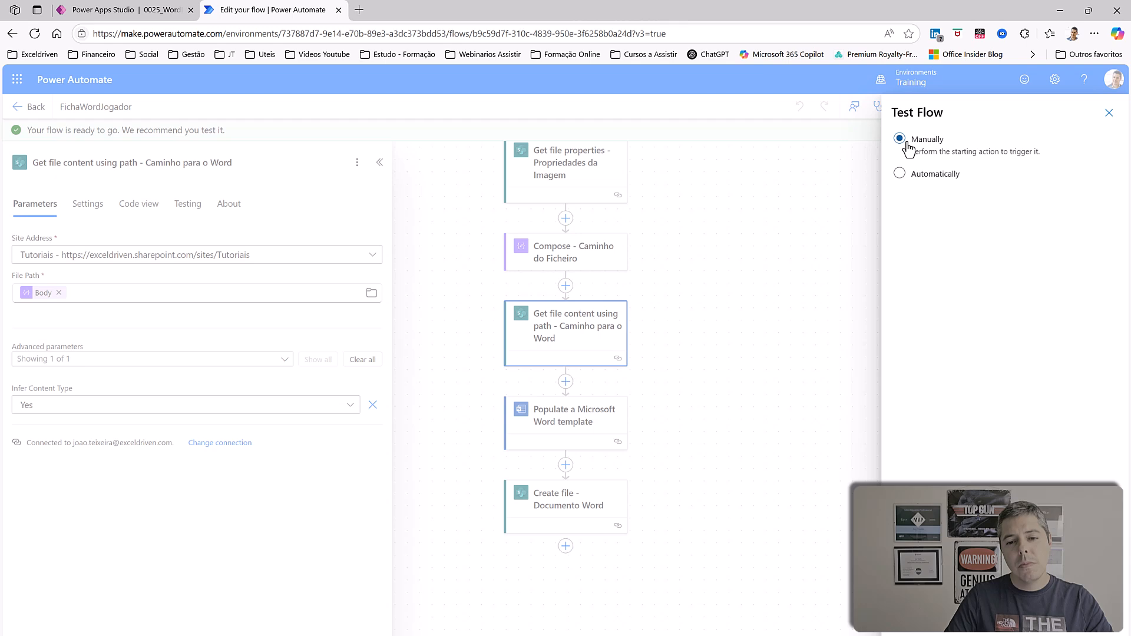
{"action": "left_click", "coordinate": [902, 175]}
{"action": "left_click", "coordinate": [921, 194]}
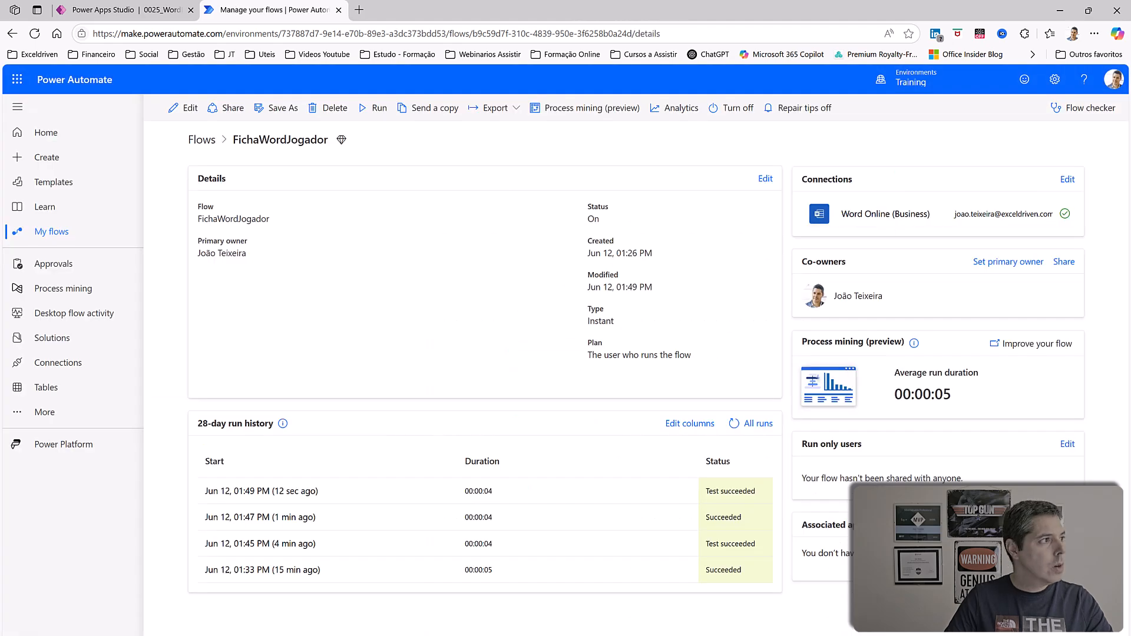
Reopen the SharePoint Fotos folder in a new browser tab and preview the José Sá and Diogo Costa images.
{"action": "left_click", "coordinate": [355, 12]}
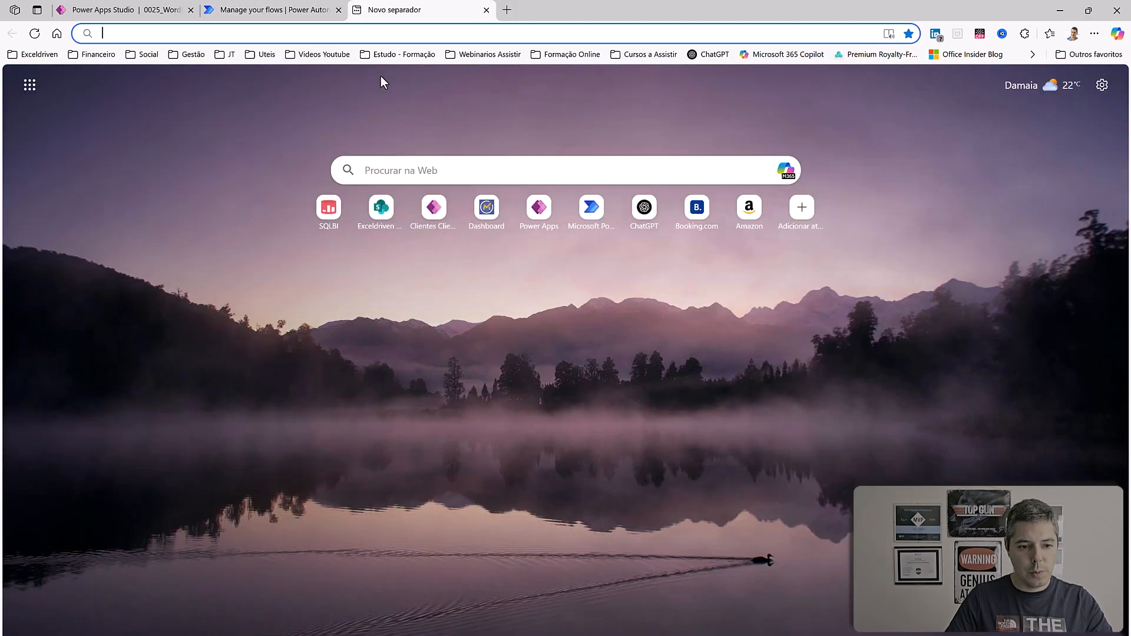
{"action": "left_click", "coordinate": [384, 211]}
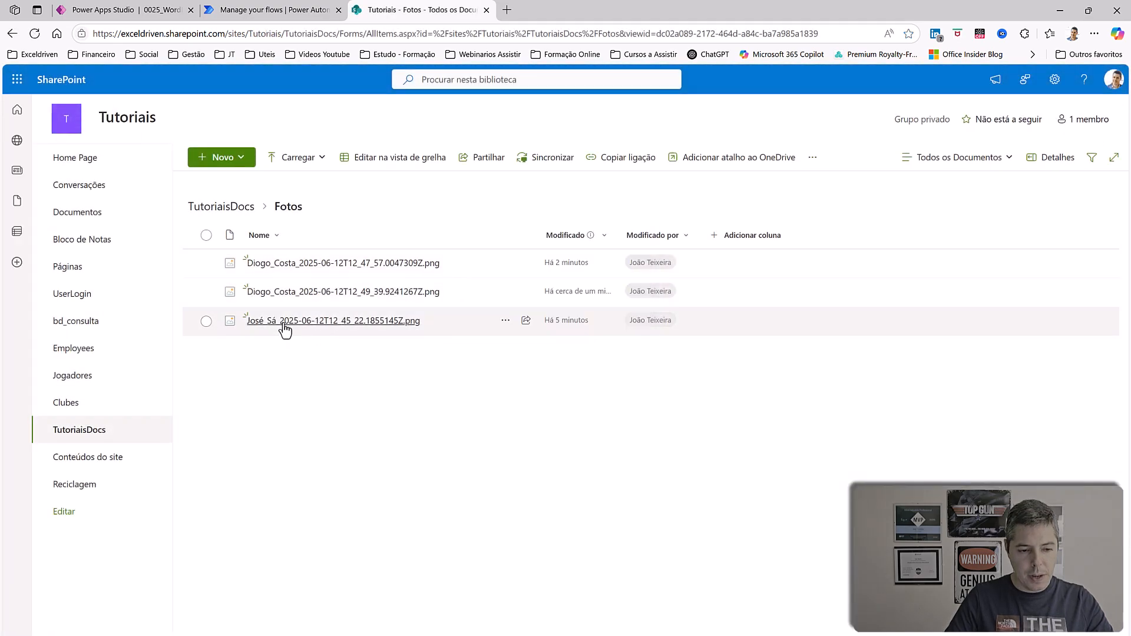
{"action": "left_click", "coordinate": [285, 330]}
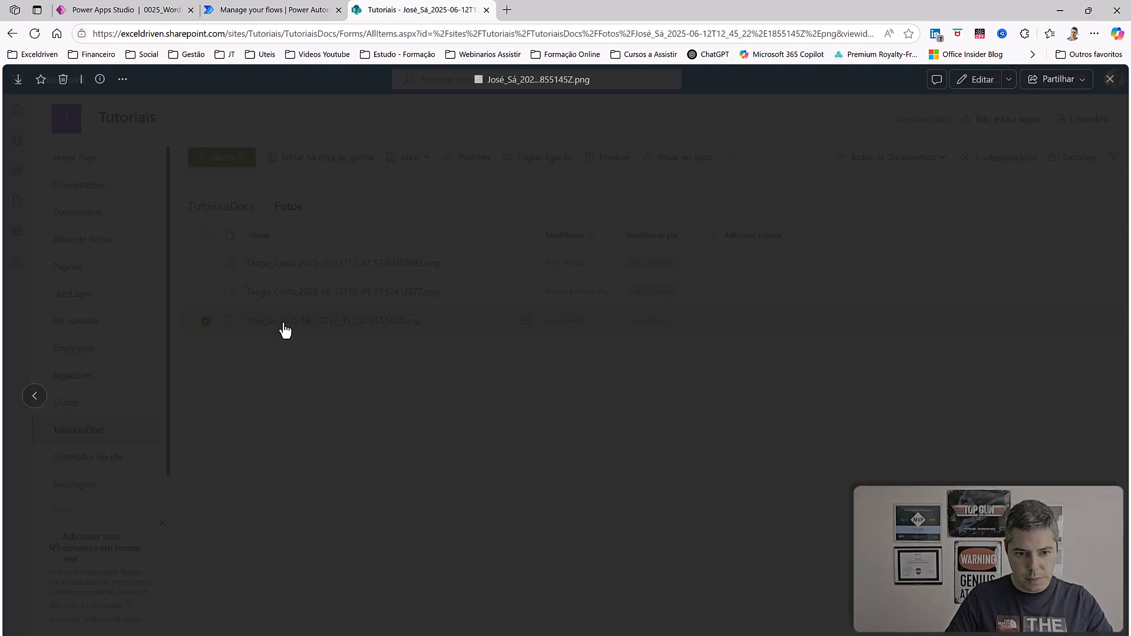
{"action": "left_click", "coordinate": [486, 10]}
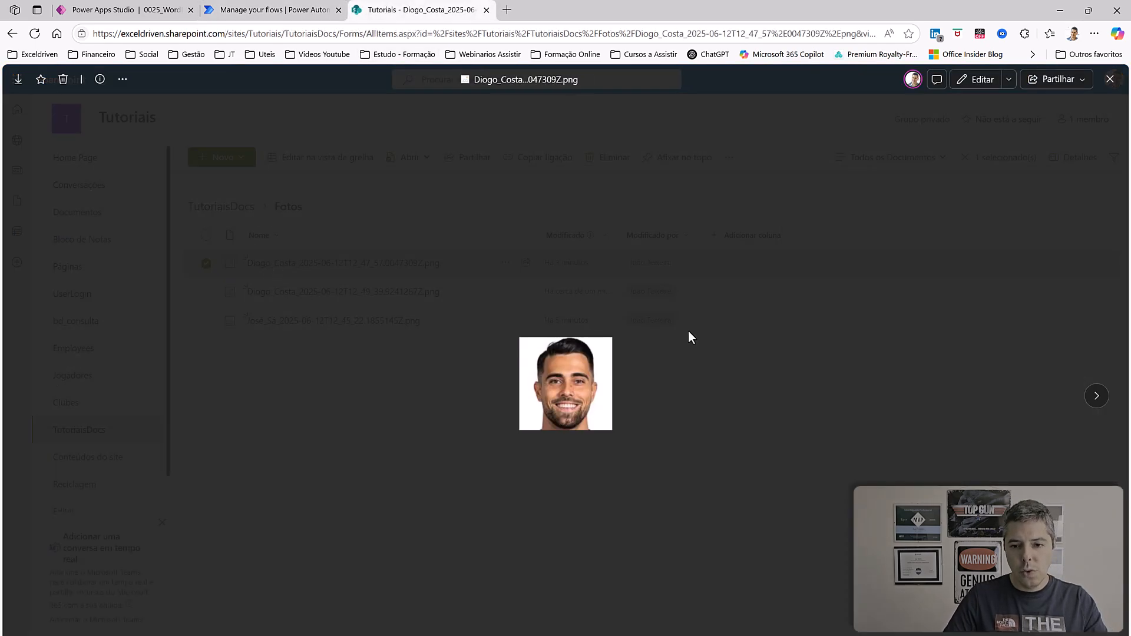
{"action": "left_click", "coordinate": [1106, 82]}
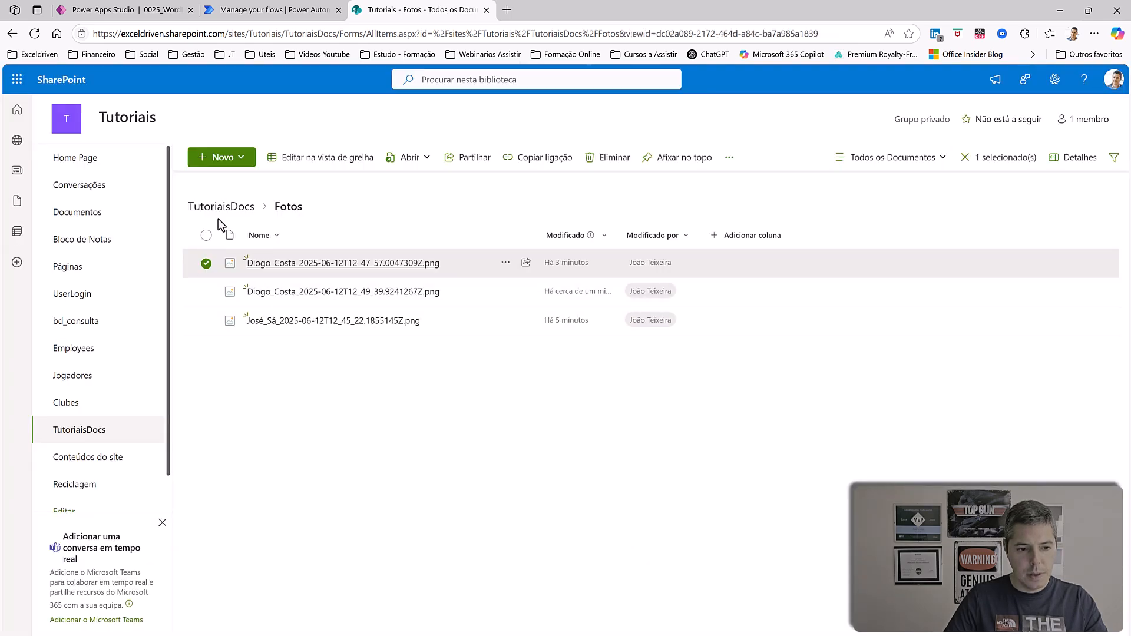
{"action": "left_click", "coordinate": [220, 207]}
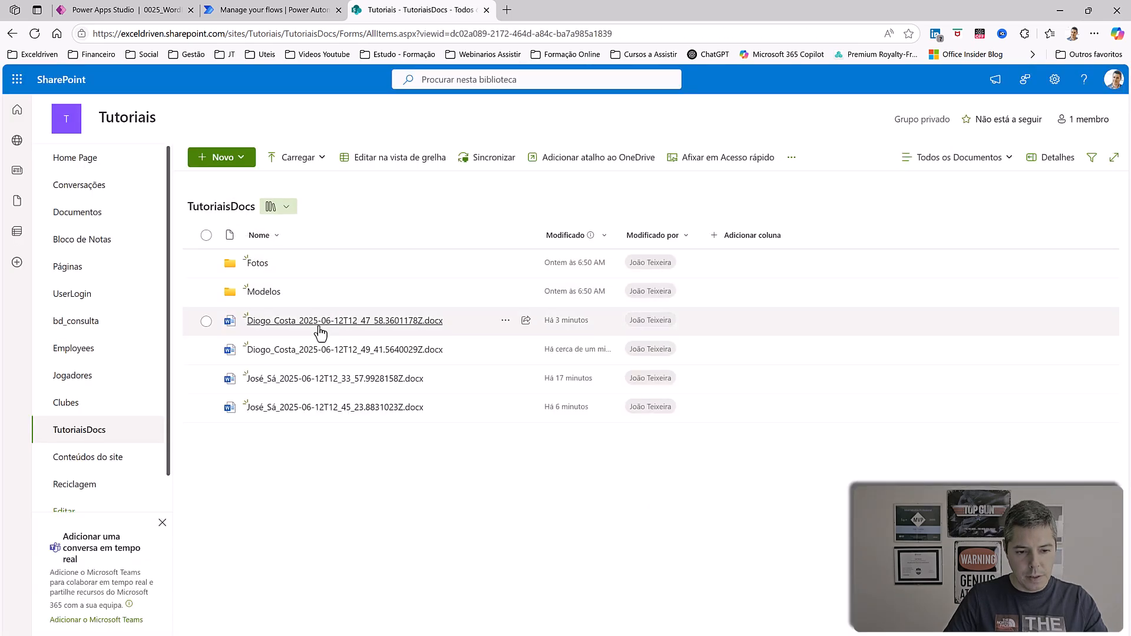
{"action": "left_click", "coordinate": [327, 352]}
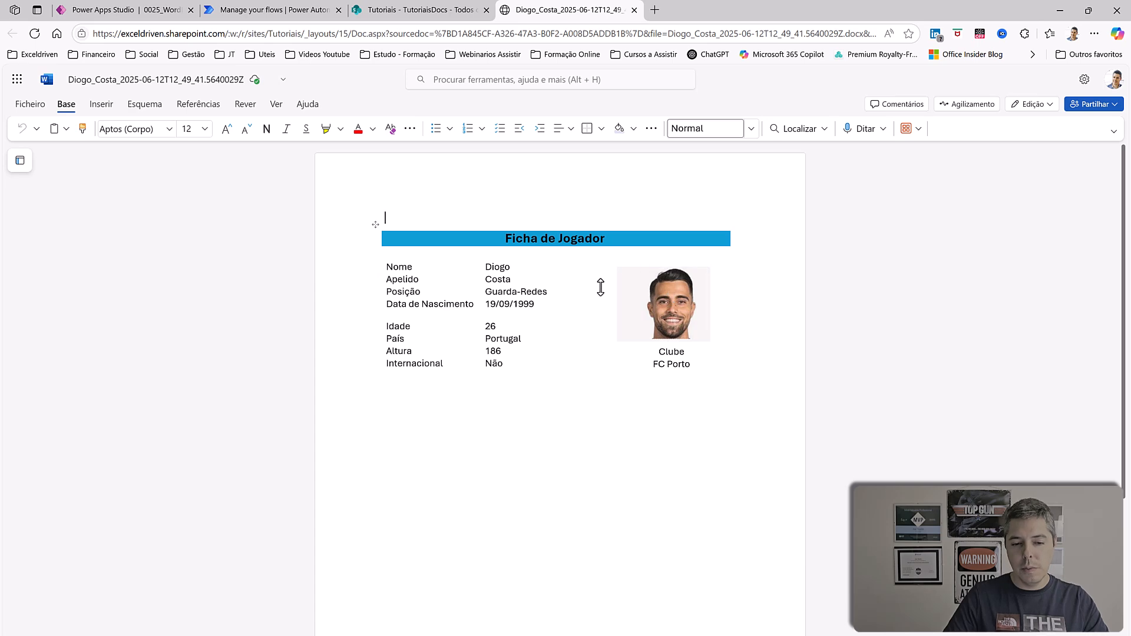
{"action": "left_click", "coordinate": [634, 11]}
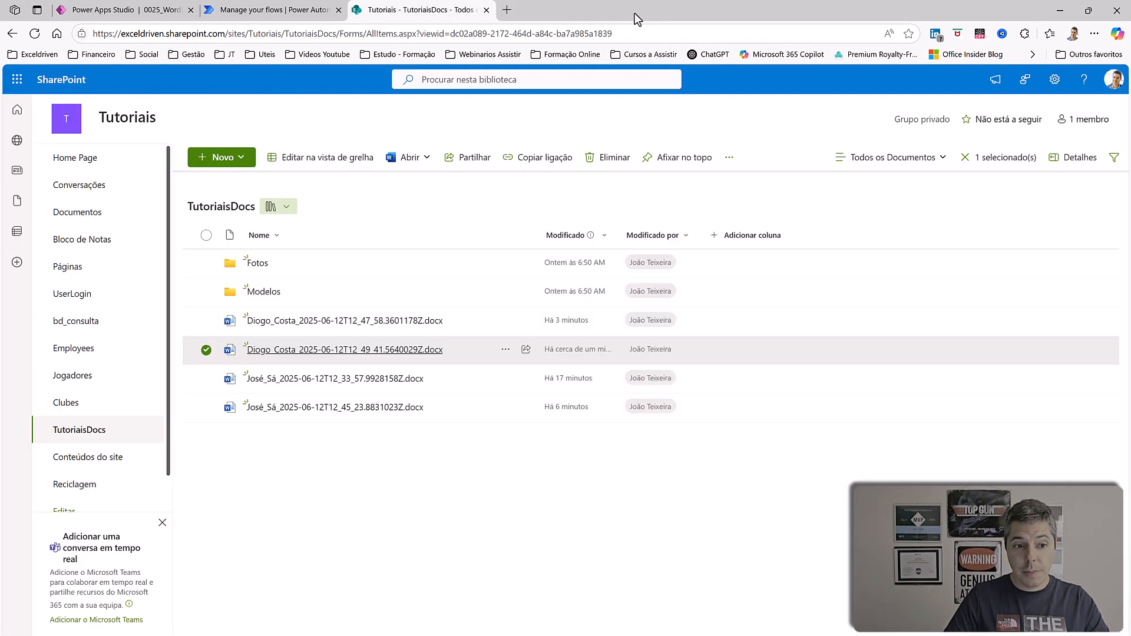
Reopen the FichaWordJogador flow for editing in Power Automate and add a SharePoint Get file properties action after Create file - Documento Word.
{"action": "left_click", "coordinate": [255, 10]}
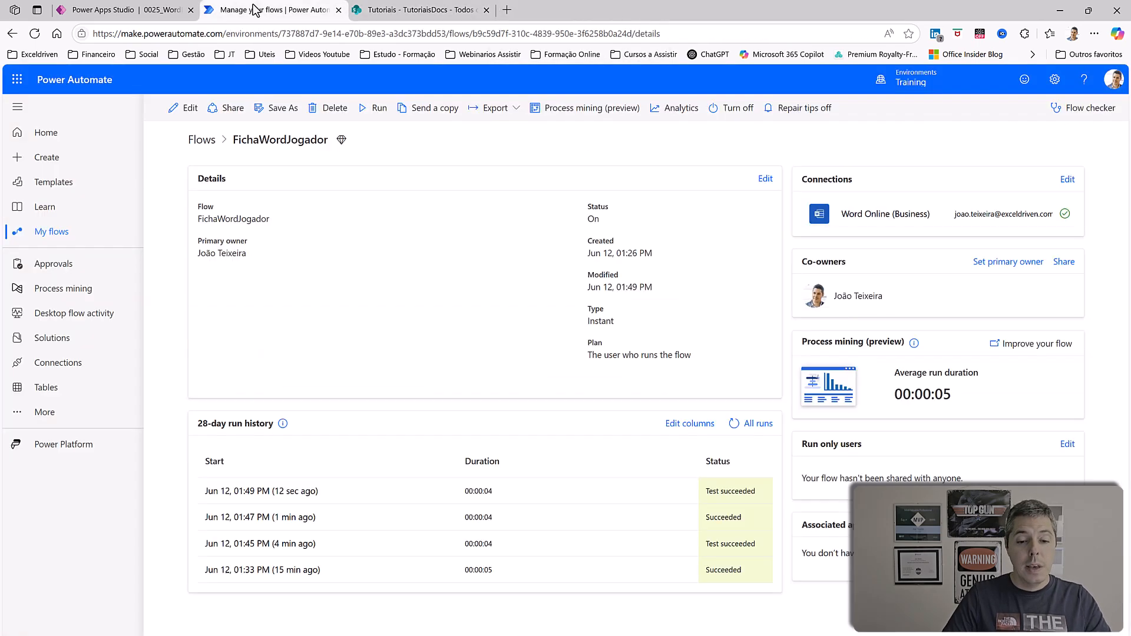
{"action": "left_click", "coordinate": [189, 109]}
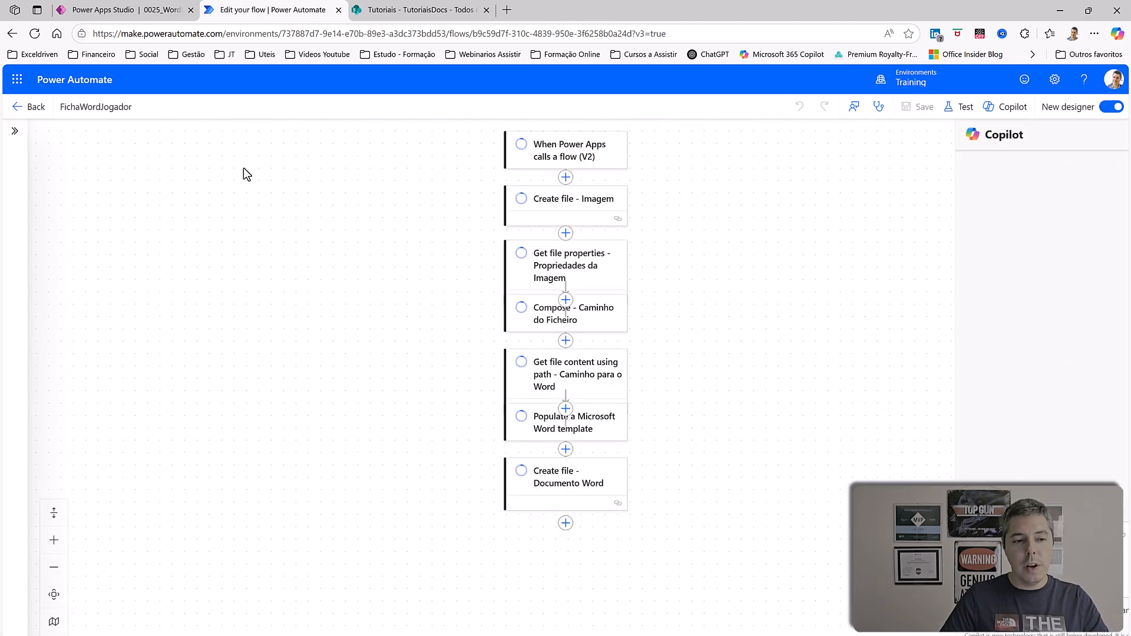
{"action": "scroll", "coordinate": [838, 487], "scroll_direction": "down", "scroll_amount": 3}
{"action": "scroll", "coordinate": [838, 488], "scroll_direction": "down", "scroll_amount": 1}
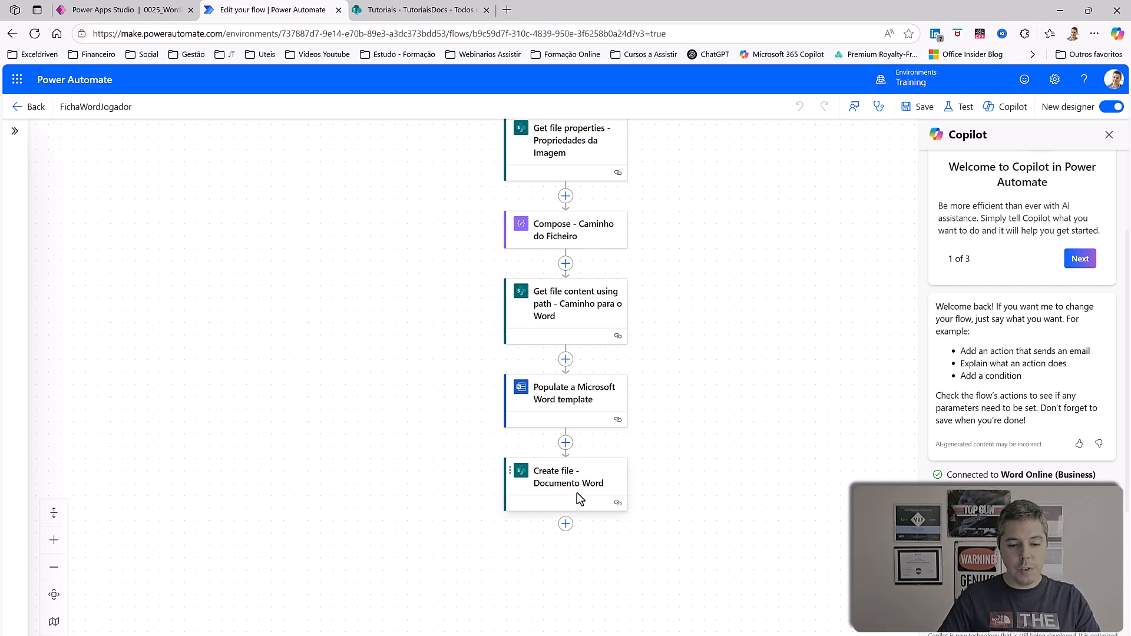
{"action": "left_click", "coordinate": [565, 524]}
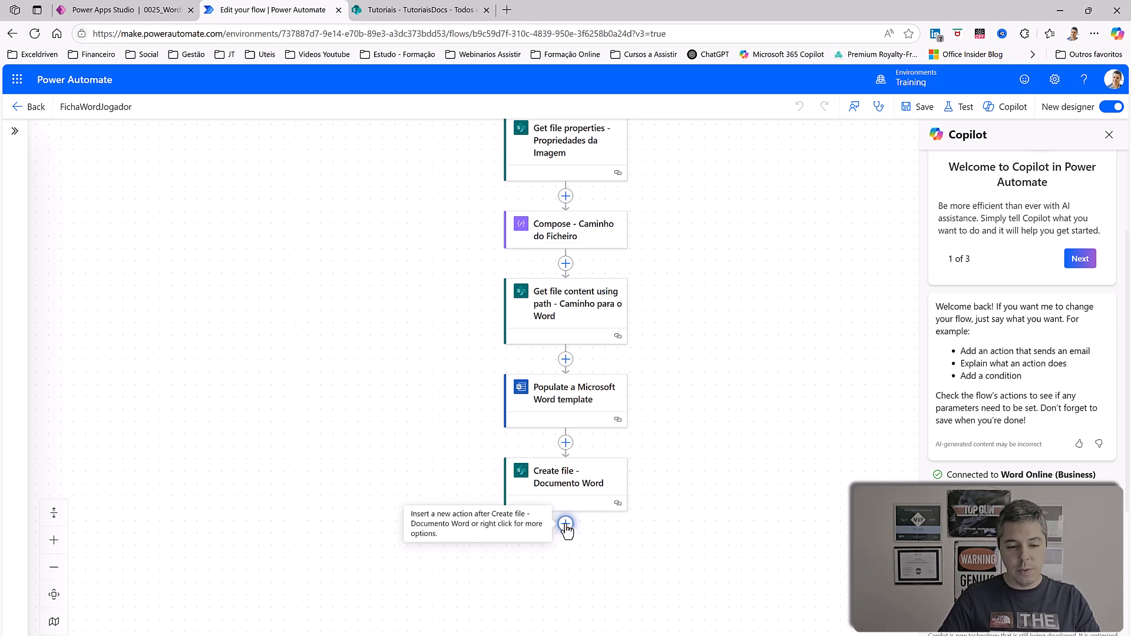
{"action": "type", "text": "Get file"}
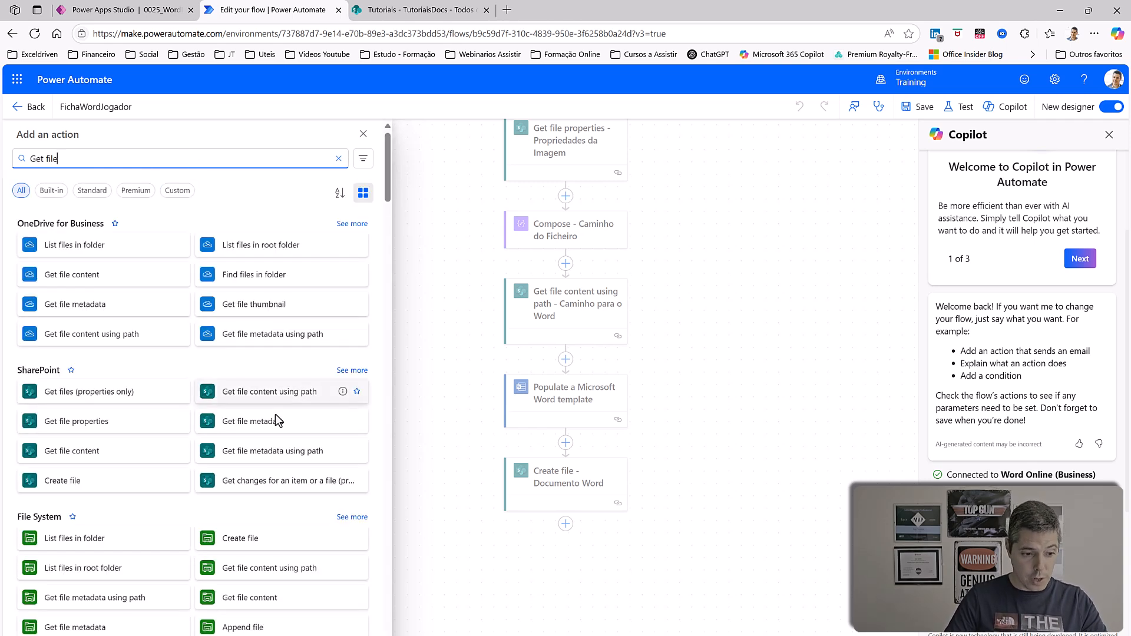
{"action": "left_click", "coordinate": [122, 436]}
{"action": "left_click", "coordinate": [121, 436]}
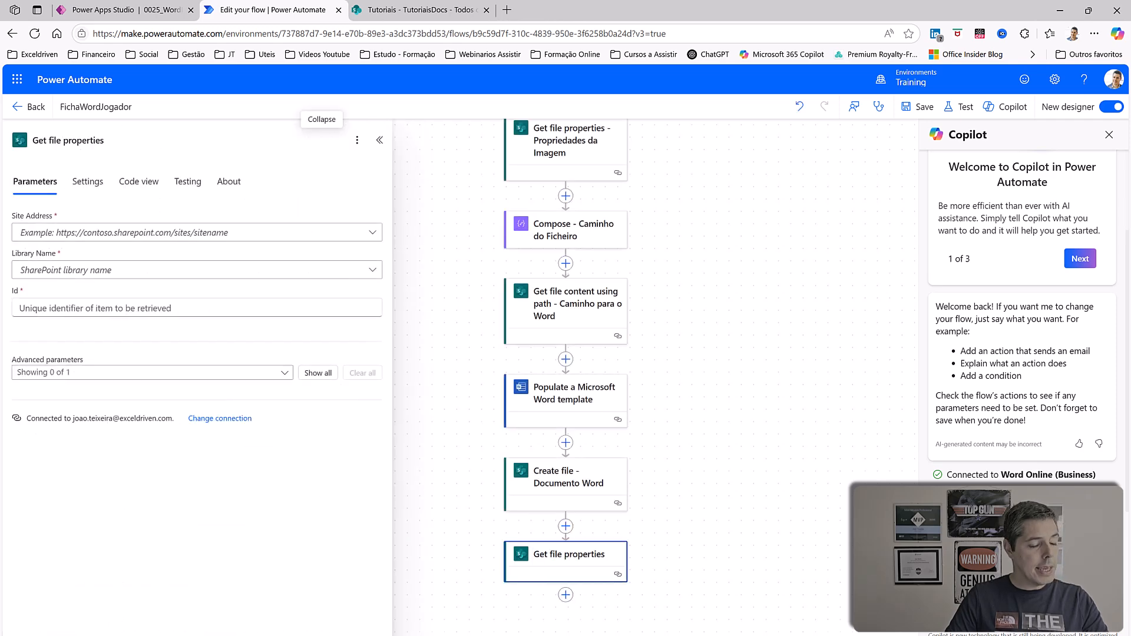
Configure Get file properties with the Tutoriais site, the TutoriaisDocs library and body/ItemId from Create file - Documento Word as Id.
{"action": "left_click", "coordinate": [372, 233]}
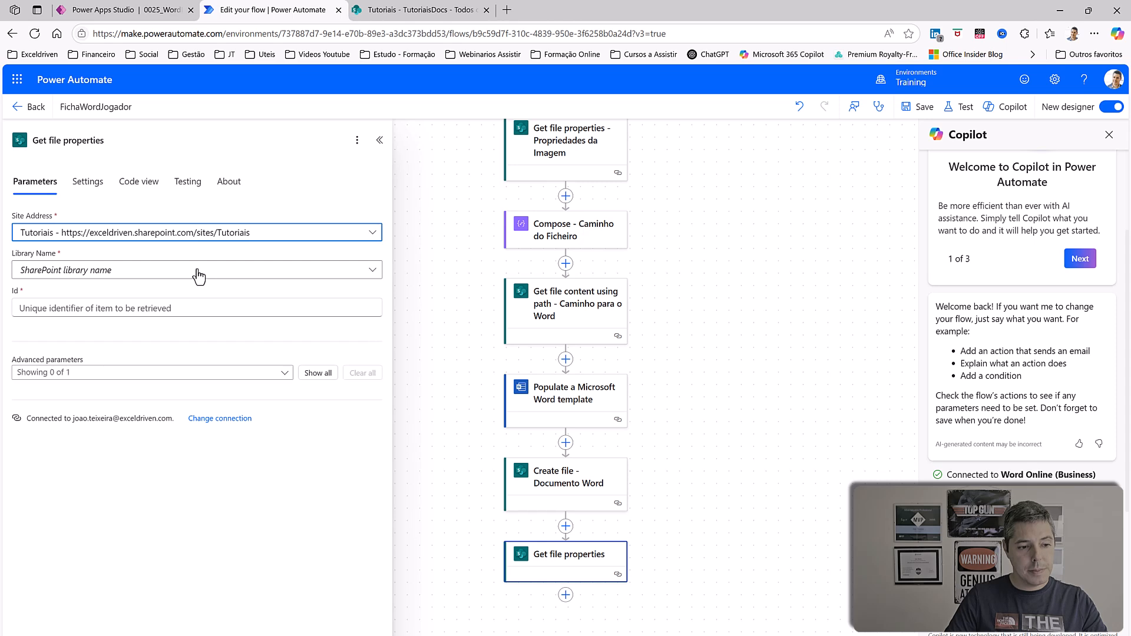
{"action": "left_click", "coordinate": [198, 275]}
{"action": "left_click", "coordinate": [92, 337]}
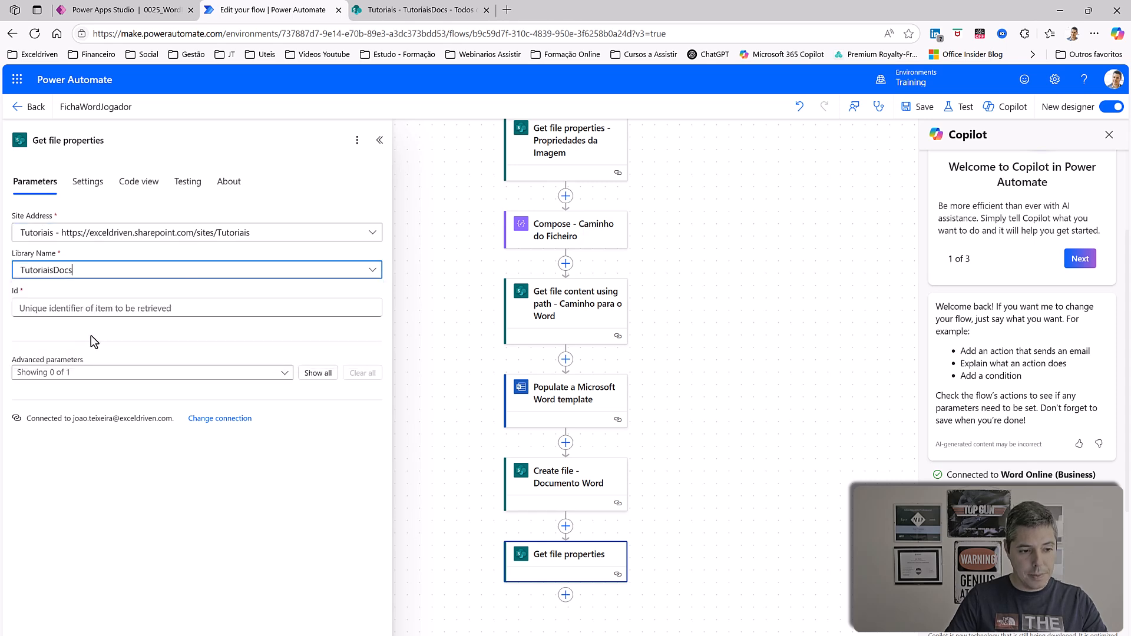
{"action": "left_click", "coordinate": [57, 310]}
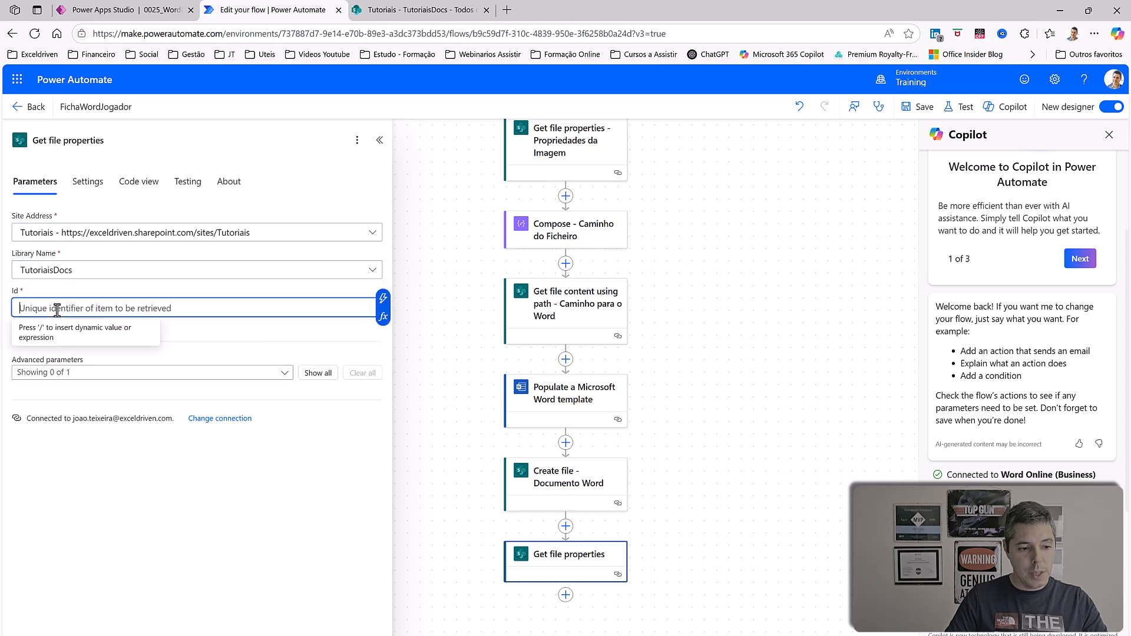
{"action": "left_click", "coordinate": [383, 298]}
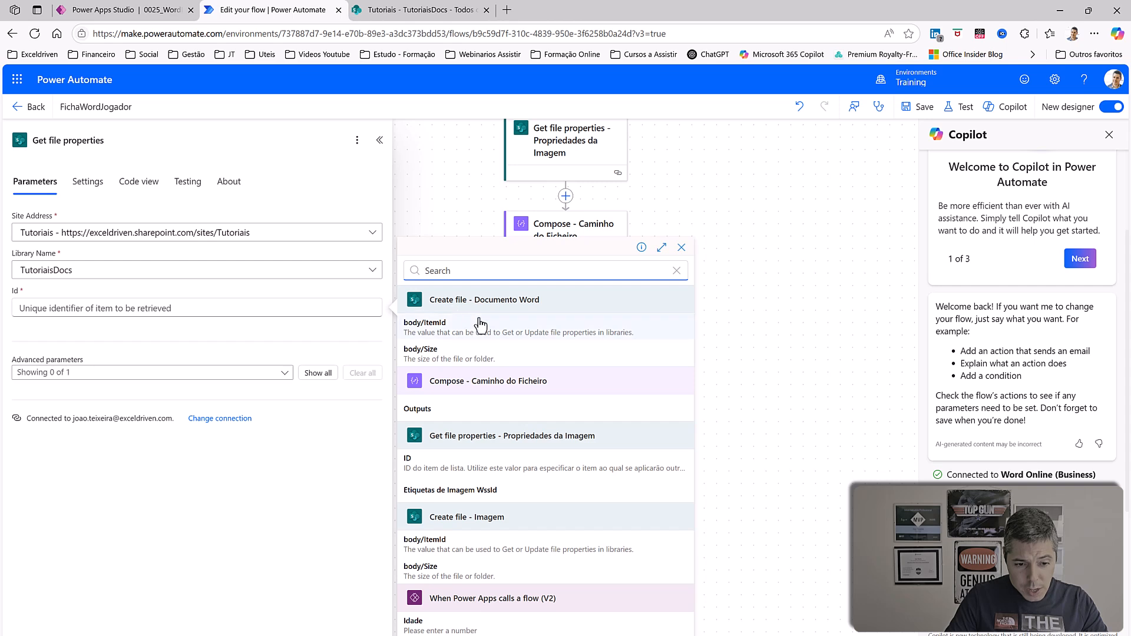
{"action": "left_click", "coordinate": [443, 331]}
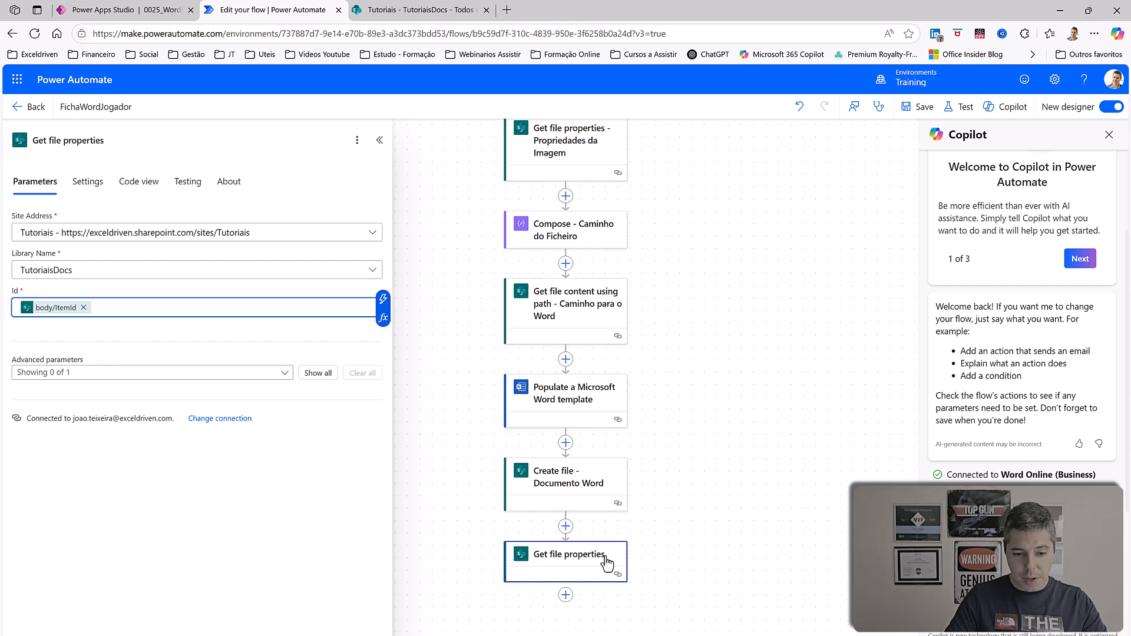
Rename the new file properties action as Get file properties - Word.
{"action": "left_click", "coordinate": [115, 140]}
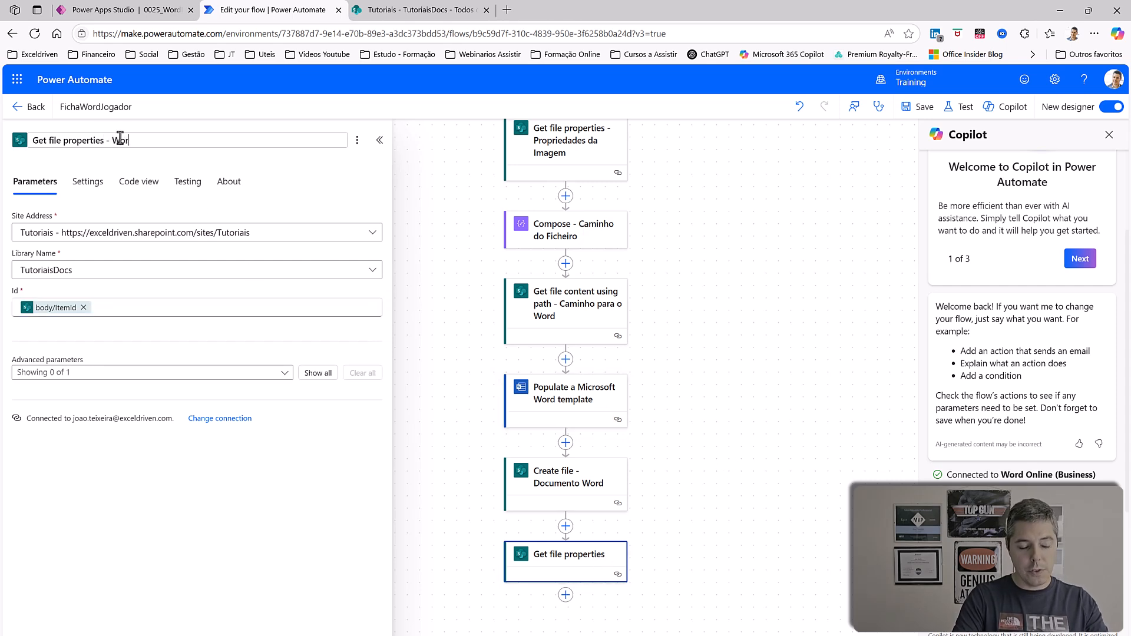
{"action": "type", "text": "- Word"}
{"action": "key", "text": "Return"}
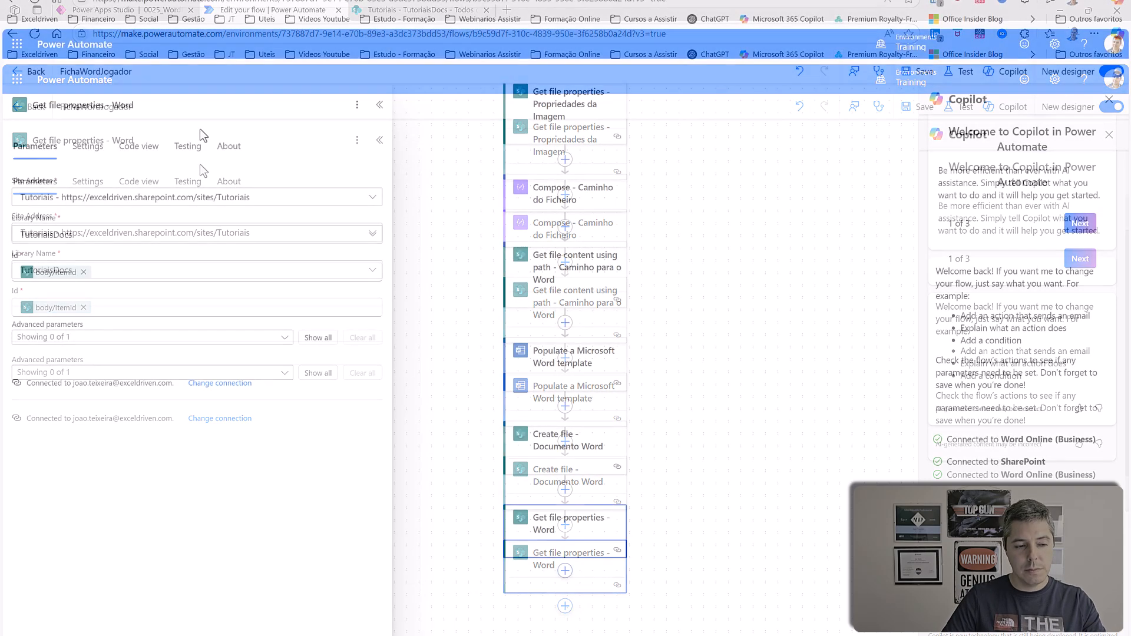
Add the Word Online (Business) action Convert Word Document to PDF after Get file properties - Word.
{"action": "left_click", "coordinate": [565, 571]}
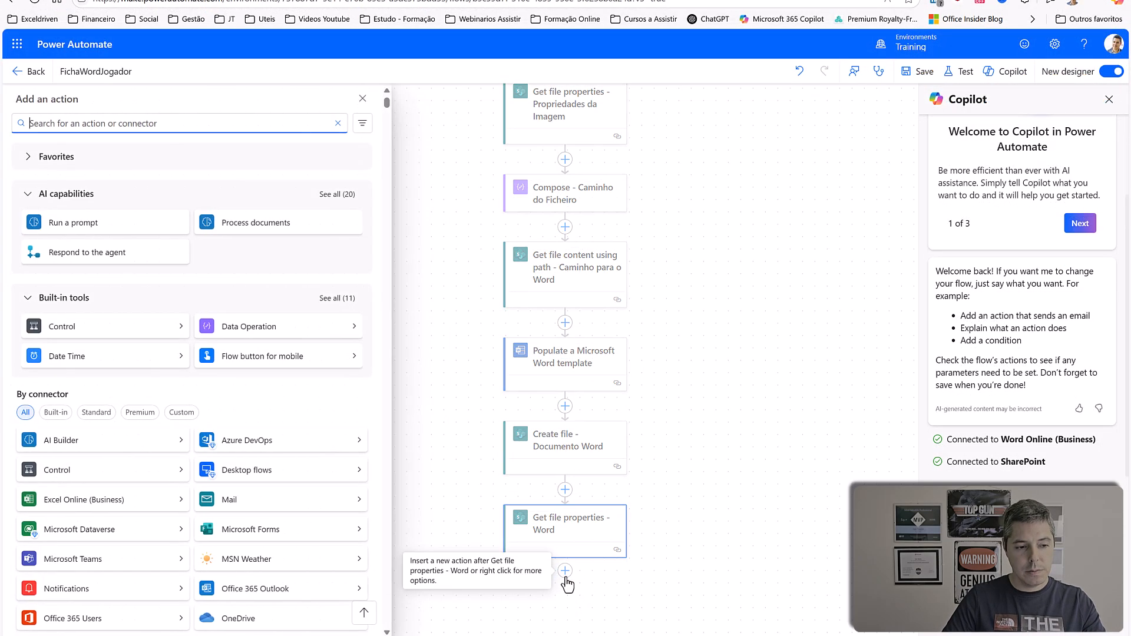
{"action": "type", "text": "Word"}
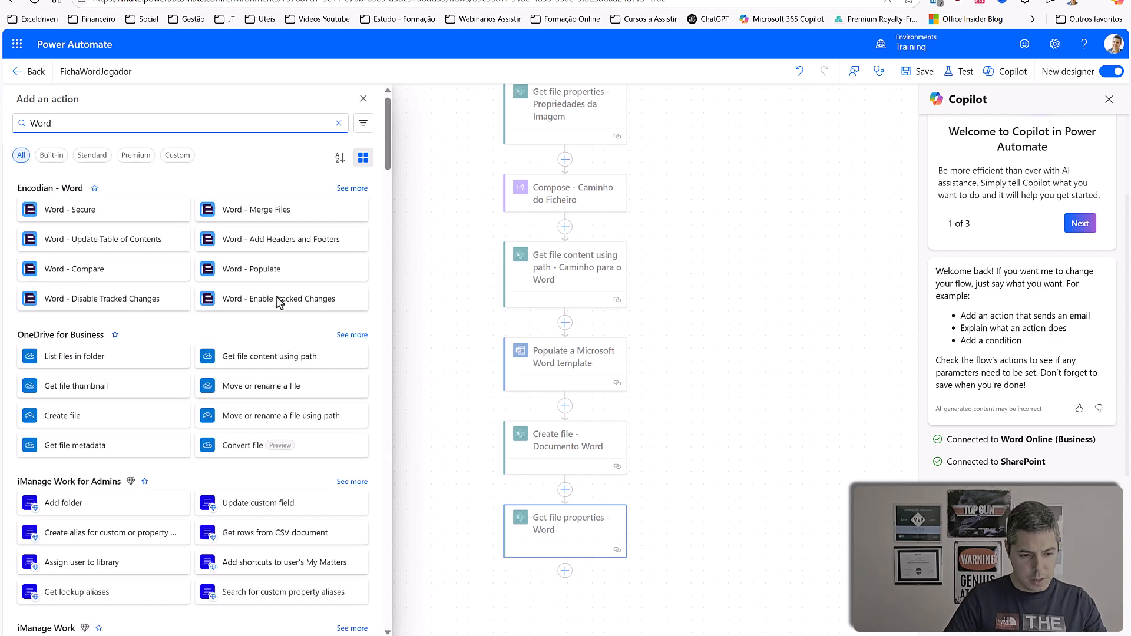
{"action": "scroll", "coordinate": [274, 344], "scroll_direction": "down", "scroll_amount": 15}
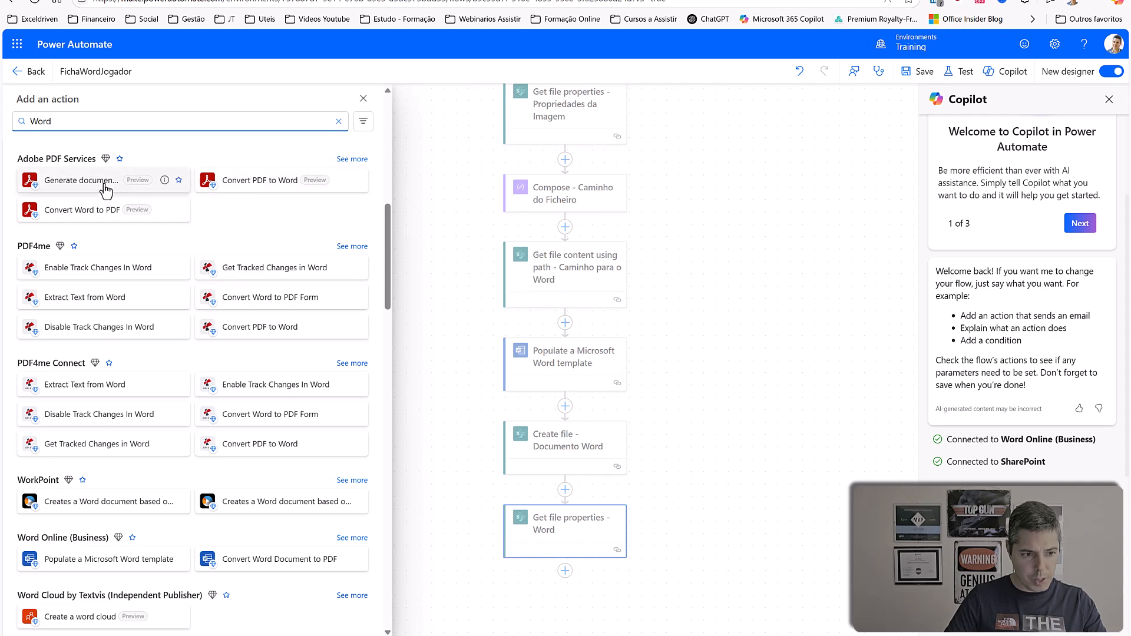
{"action": "scroll", "coordinate": [240, 305], "scroll_direction": "down", "scroll_amount": 2}
{"action": "left_click", "coordinate": [285, 449]}
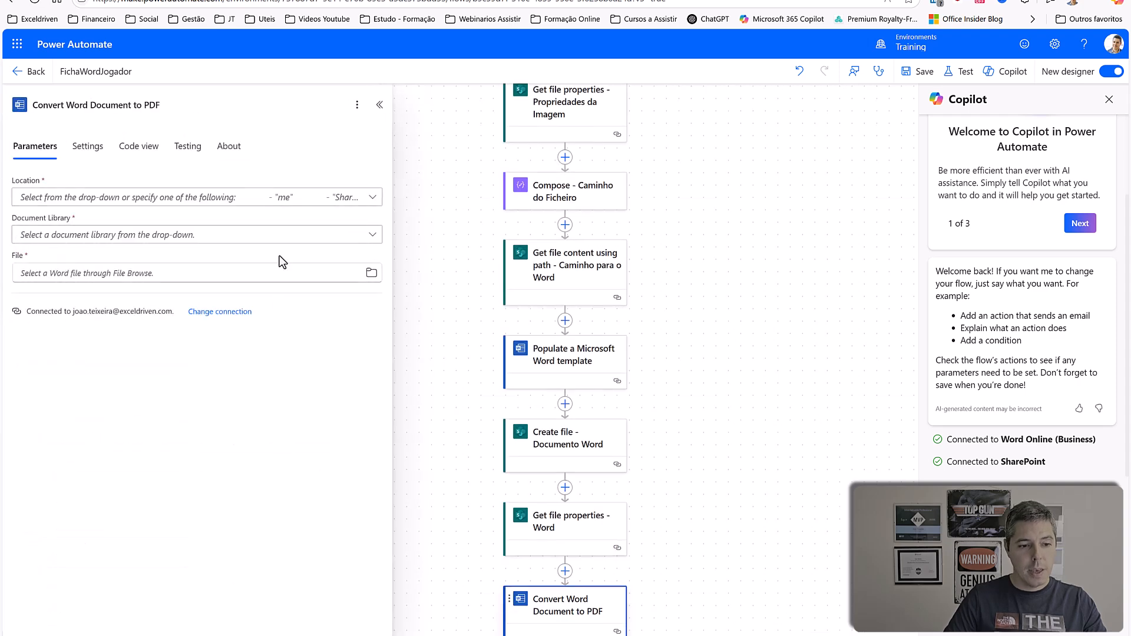
Set the PDF conversion's location to SharePoint Site - Tutoriais and its document library to TutoriaisDocs.
{"action": "left_click", "coordinate": [373, 202]}
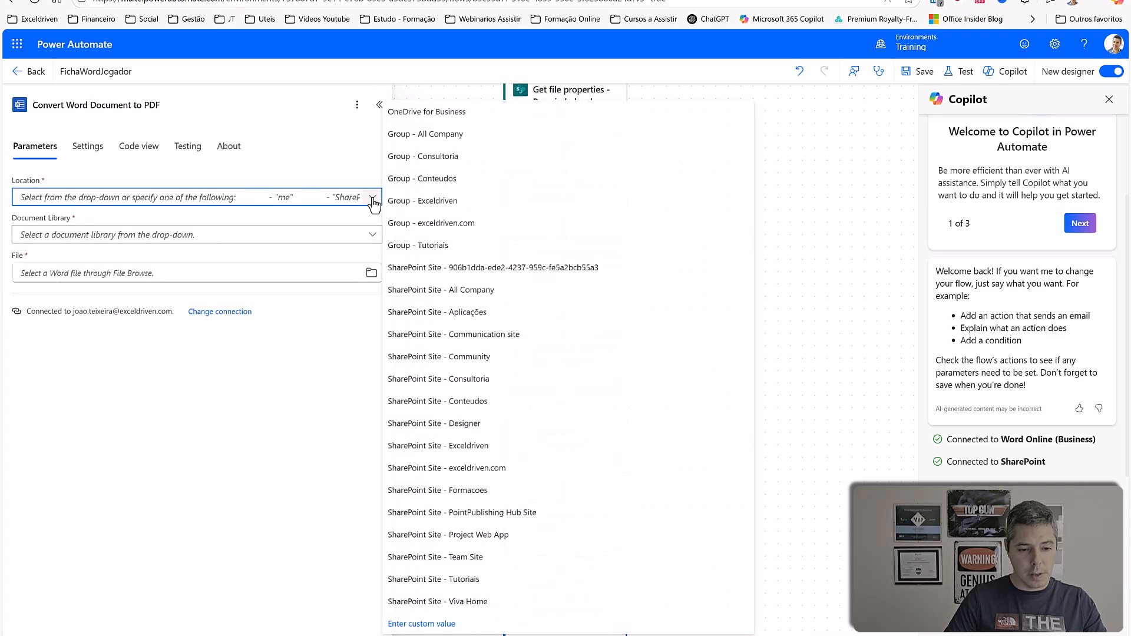
{"action": "left_click", "coordinate": [484, 580]}
{"action": "left_click", "coordinate": [372, 236]}
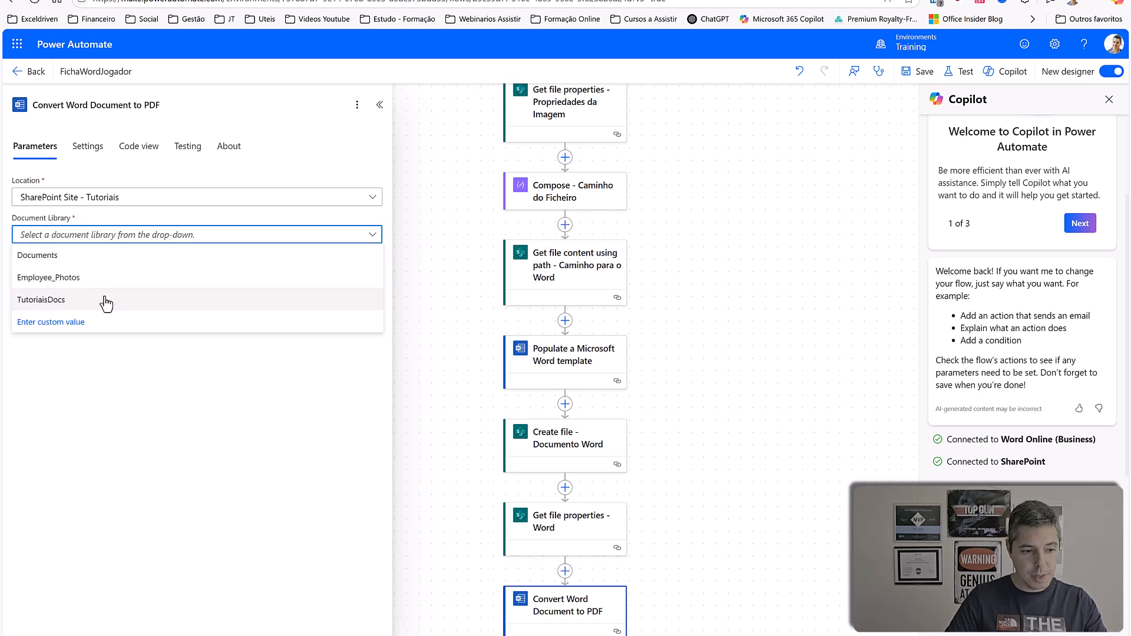
{"action": "left_click", "coordinate": [105, 301]}
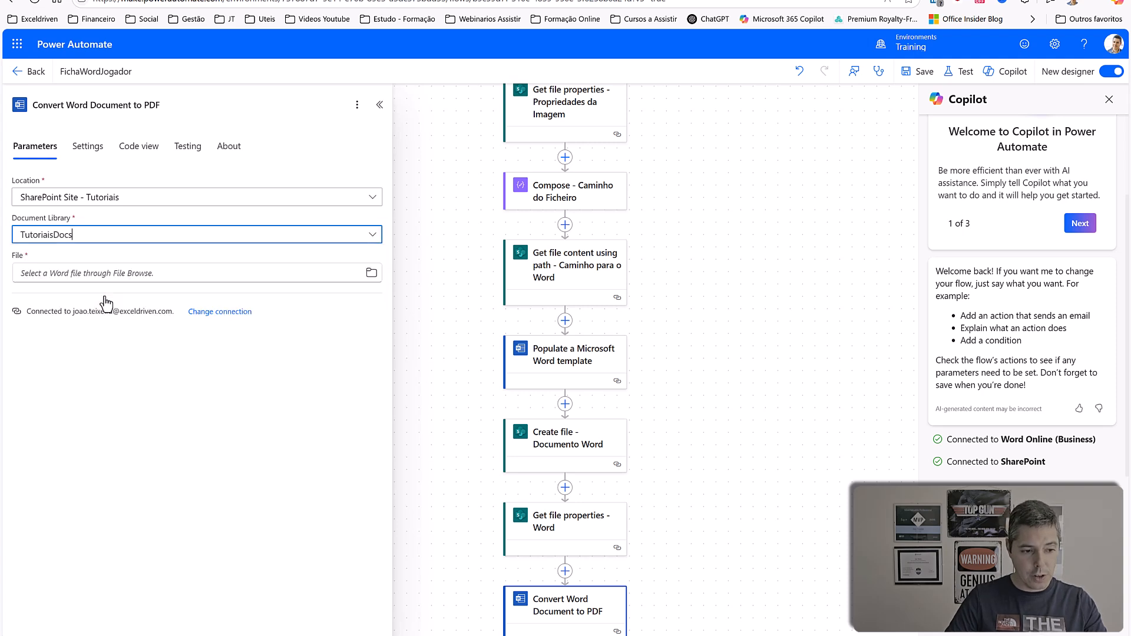
Set the PDF conversion's File to Nome de ficheiro com a extensão from Get file properties - Word and review its parameters.
{"action": "left_click", "coordinate": [156, 273]}
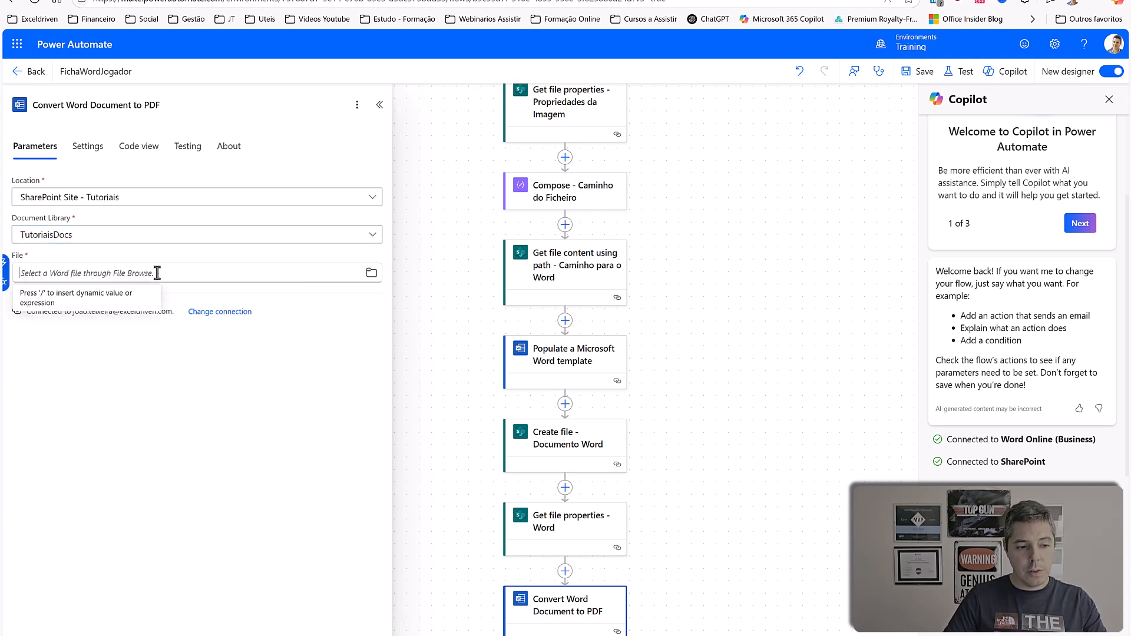
{"action": "left_click", "coordinate": [4, 262]}
{"action": "left_click", "coordinate": [629, 264]}
{"action": "scroll", "coordinate": [479, 589], "scroll_direction": "down", "scroll_amount": 5}
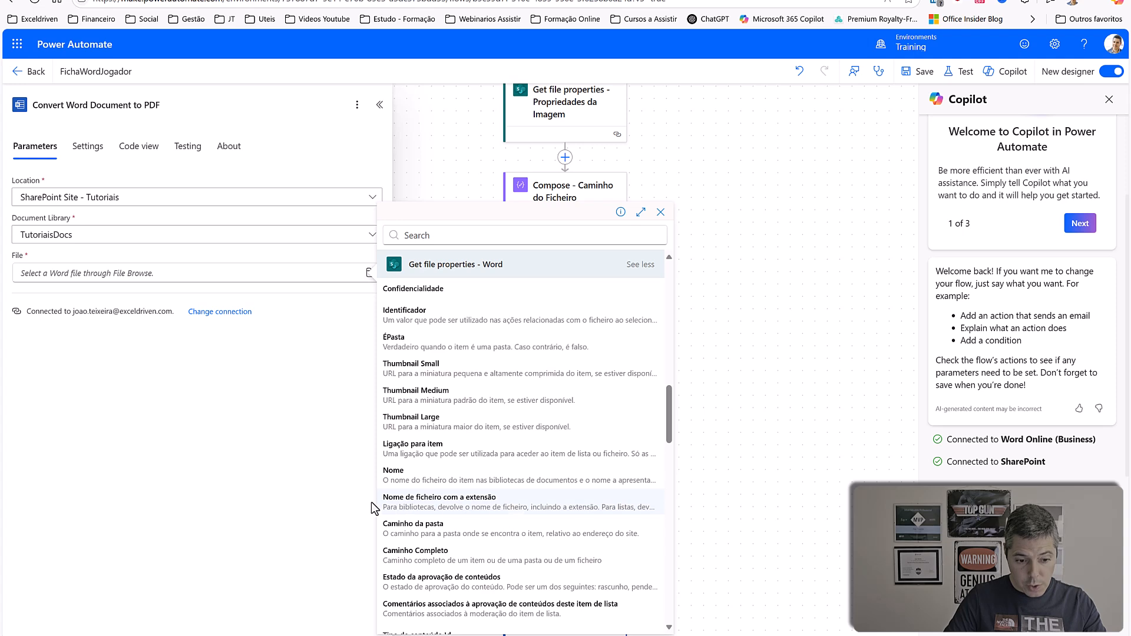
{"action": "left_click", "coordinate": [497, 507]}
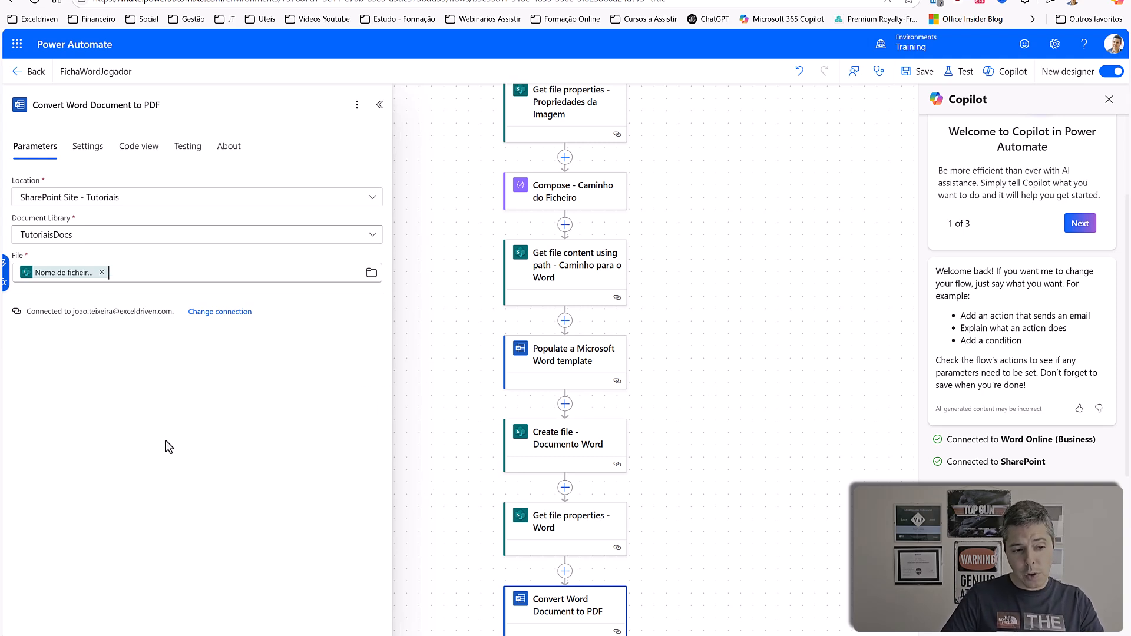
{"action": "left_click", "coordinate": [719, 399]}
{"action": "scroll", "coordinate": [716, 404], "scroll_direction": "down", "scroll_amount": 3}
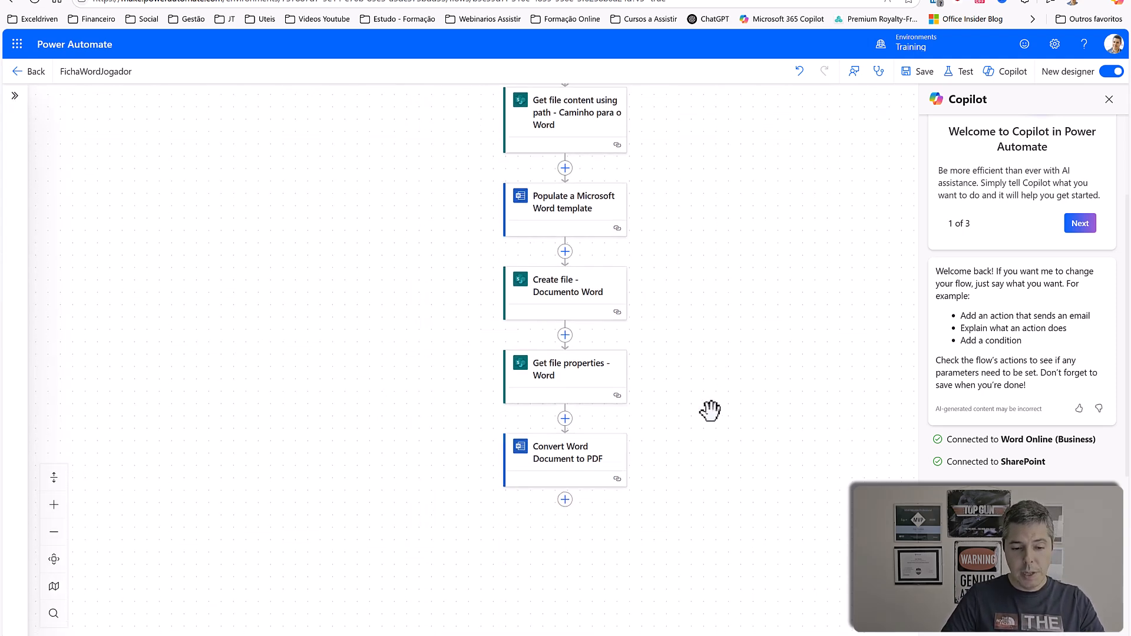
{"action": "left_click", "coordinate": [575, 462]}
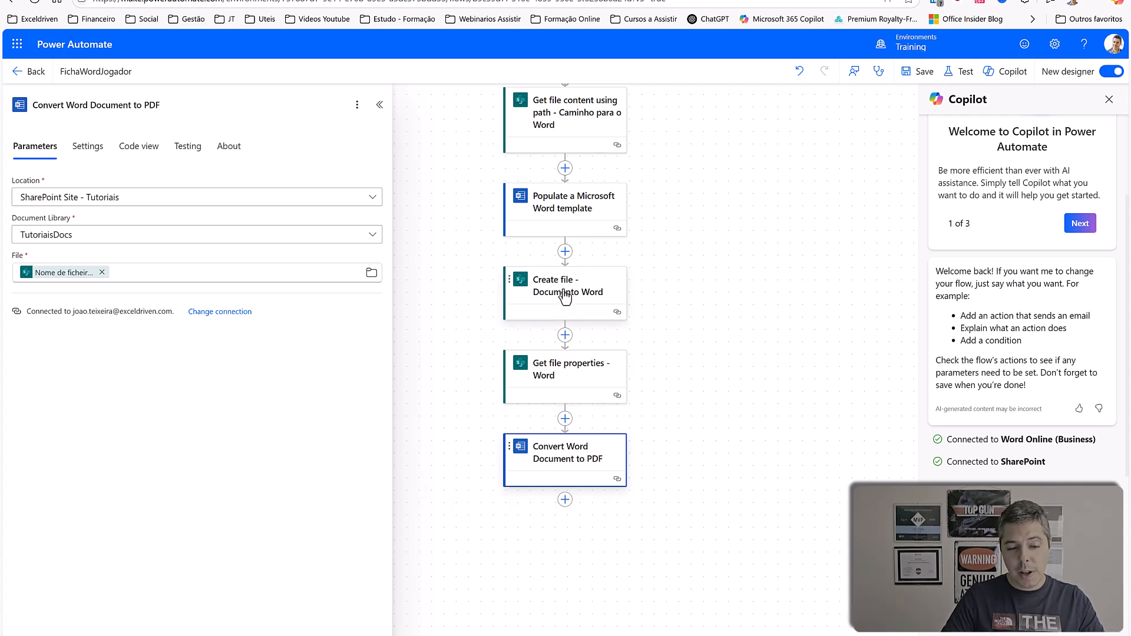
Add a SharePoint Create file action after Convert Word Document to PDF.
{"action": "left_click", "coordinate": [565, 501]}
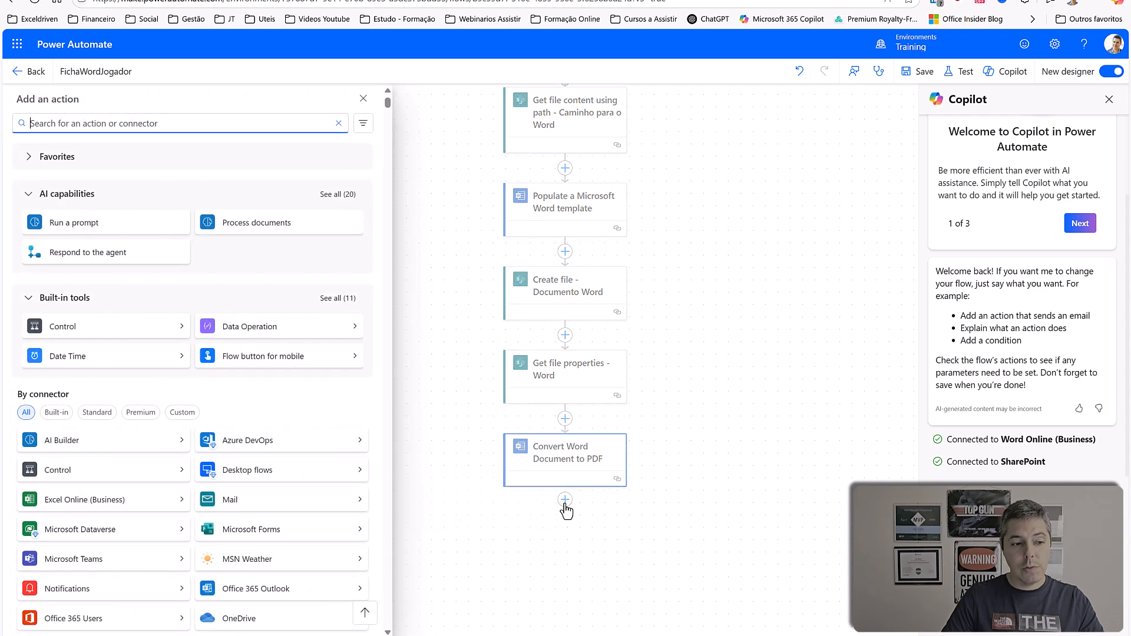
{"action": "type", "text": "c"}
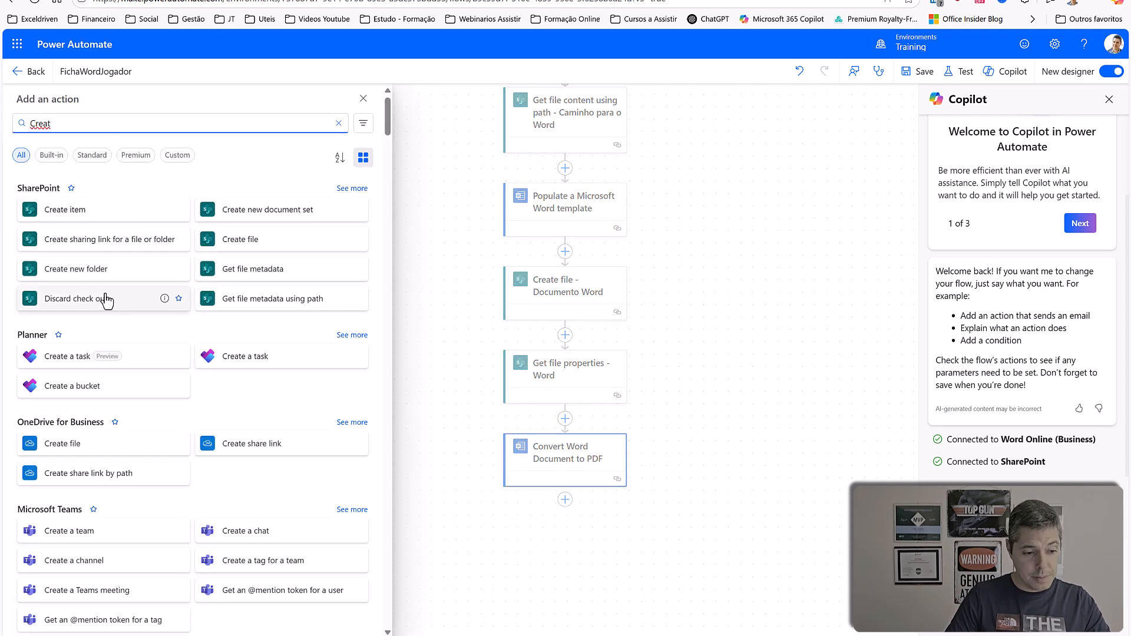
{"action": "left_click", "coordinate": [252, 250]}
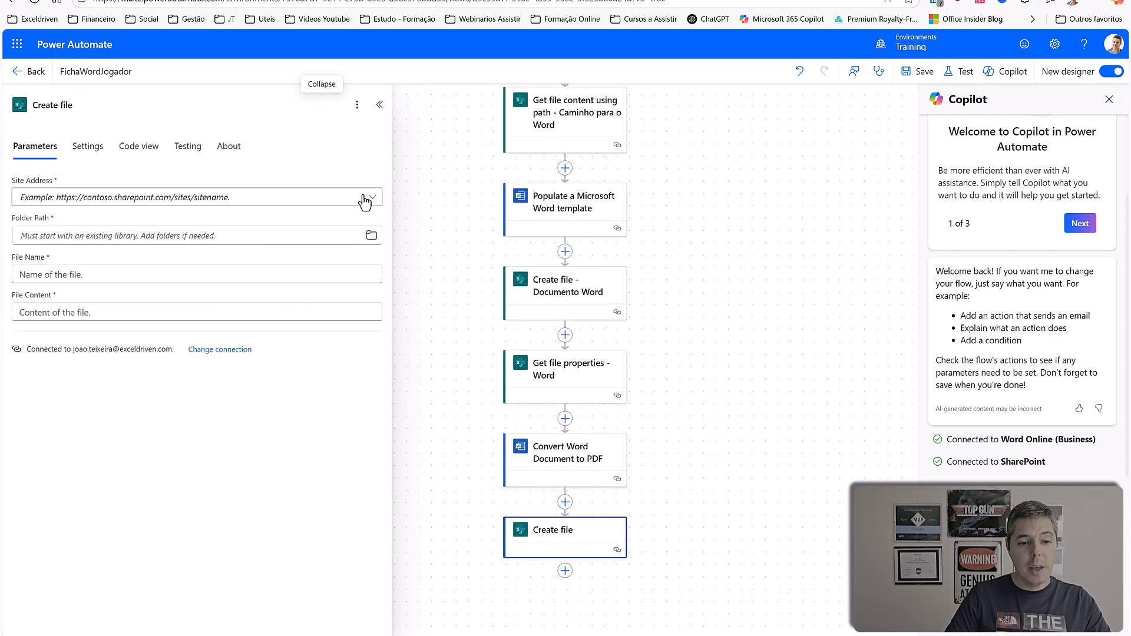
Set the new Create file action's site address to Tutoriais and its folder path to /TutoriaisDocs.
{"action": "left_click", "coordinate": [370, 199]}
{"action": "left_click", "coordinate": [252, 389]}
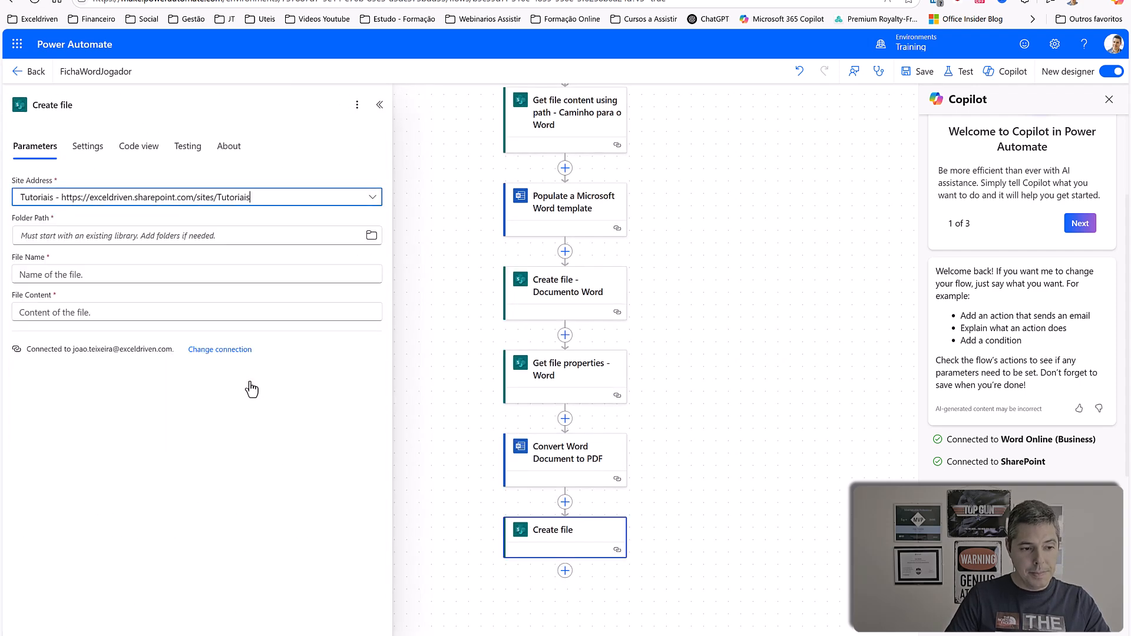
{"action": "left_click", "coordinate": [166, 235]}
{"action": "left_click", "coordinate": [368, 235]}
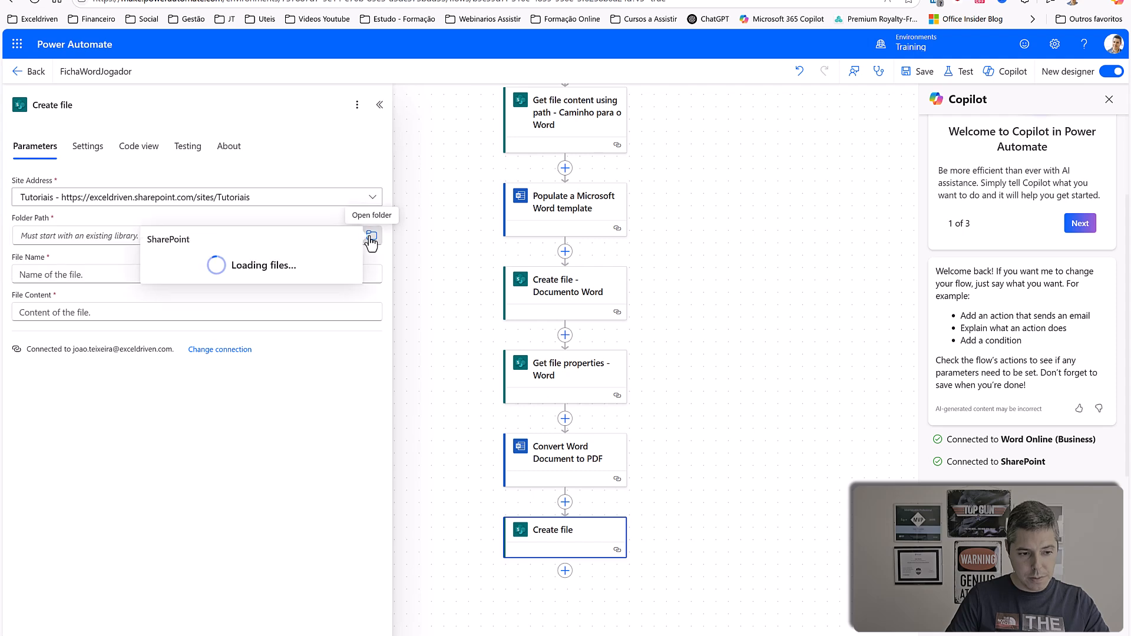
{"action": "scroll", "coordinate": [318, 330], "scroll_direction": "down", "scroll_amount": 1}
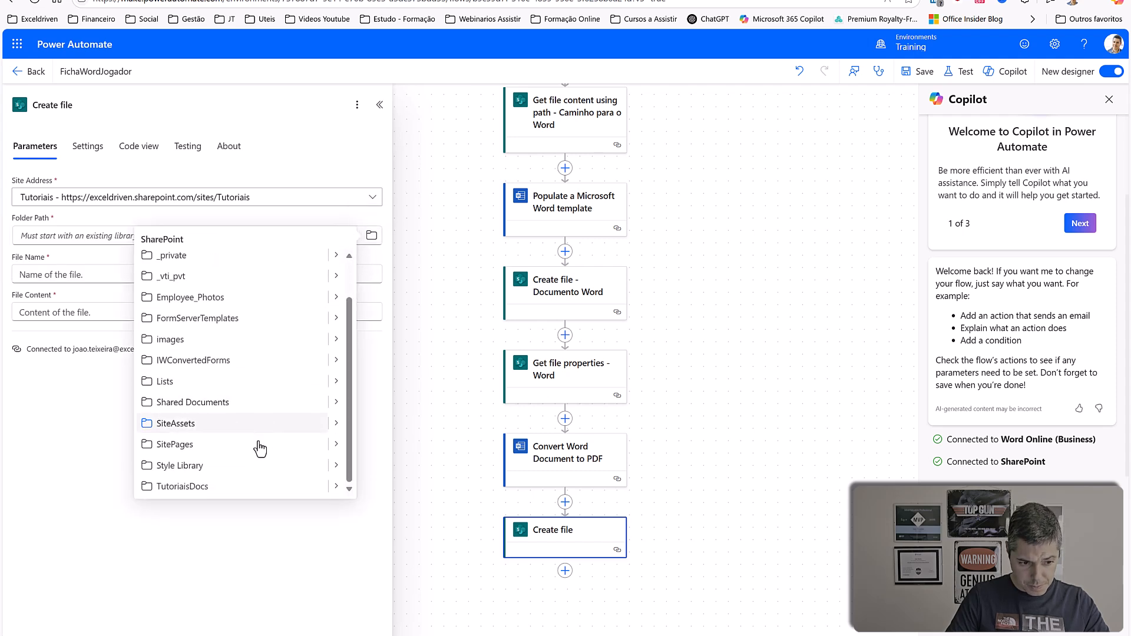
{"action": "left_click", "coordinate": [285, 492]}
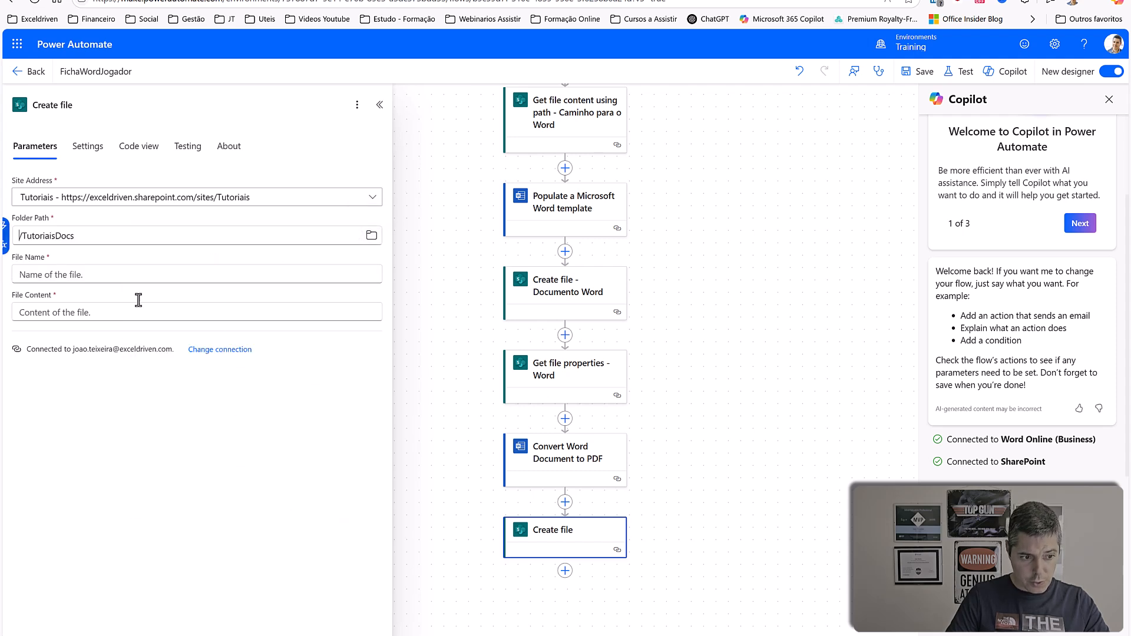
Set the PDF file's name to body/DisplayName from Create file - Documento Word, followed by .pdf.
{"action": "left_click", "coordinate": [83, 275]}
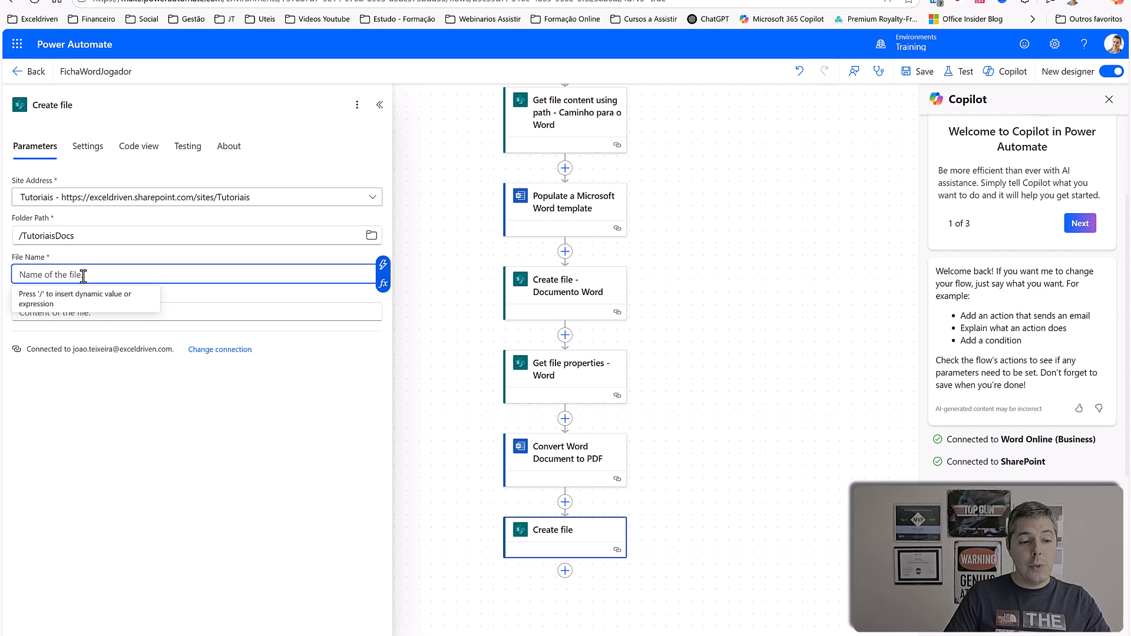
{"action": "left_click", "coordinate": [383, 265]}
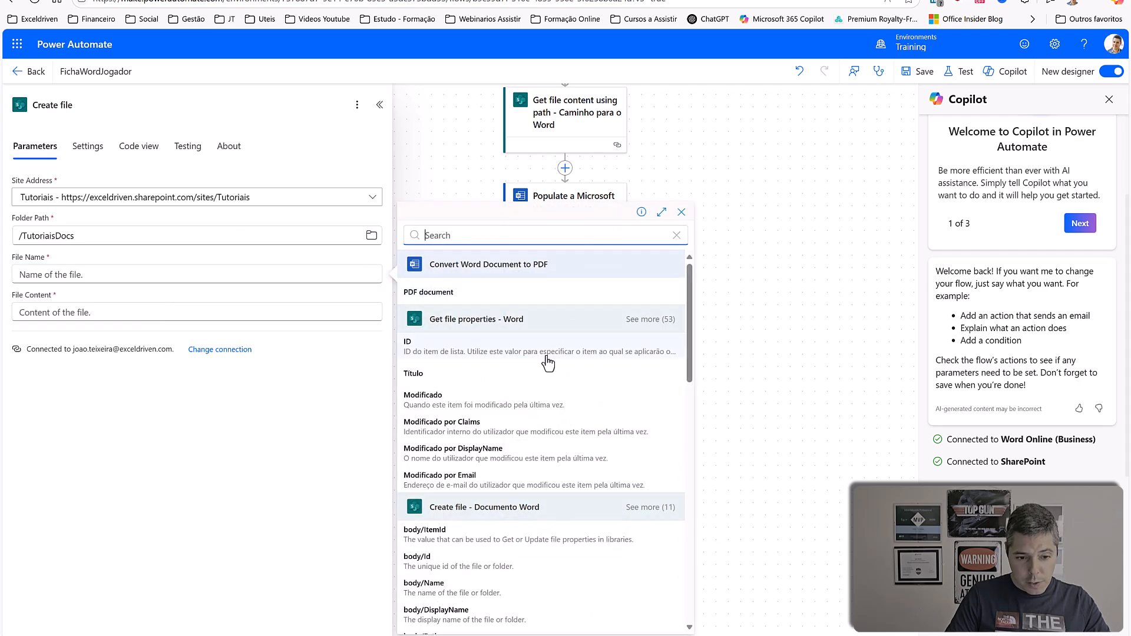
{"action": "scroll", "coordinate": [542, 357], "scroll_direction": "down", "scroll_amount": 2}
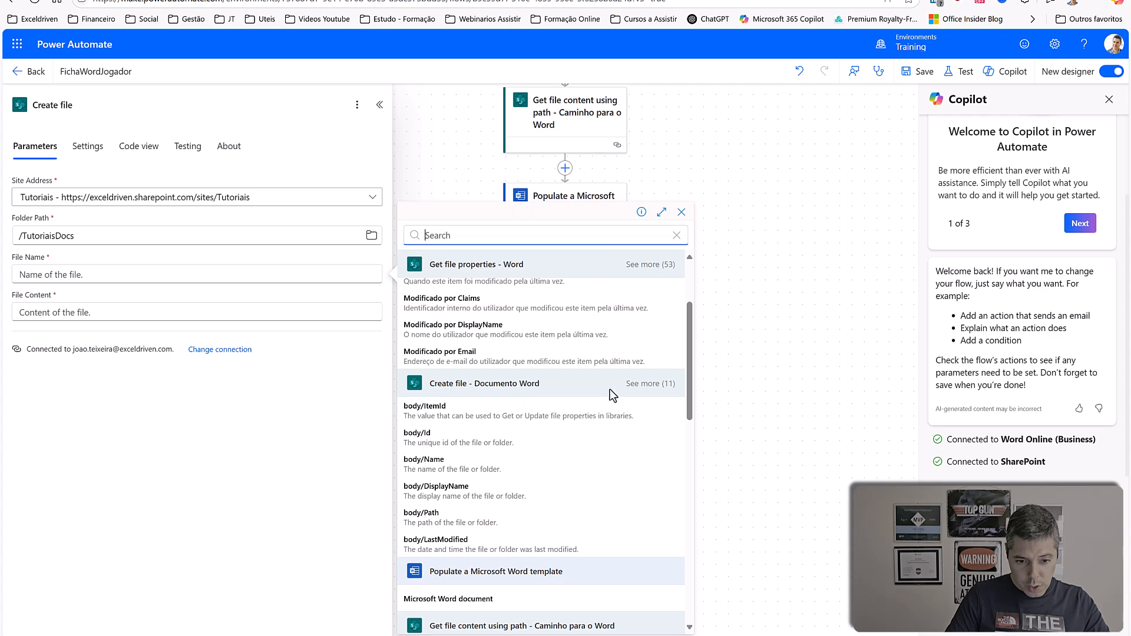
{"action": "left_click", "coordinate": [651, 393]}
{"action": "scroll", "coordinate": [548, 436], "scroll_direction": "down", "scroll_amount": 3}
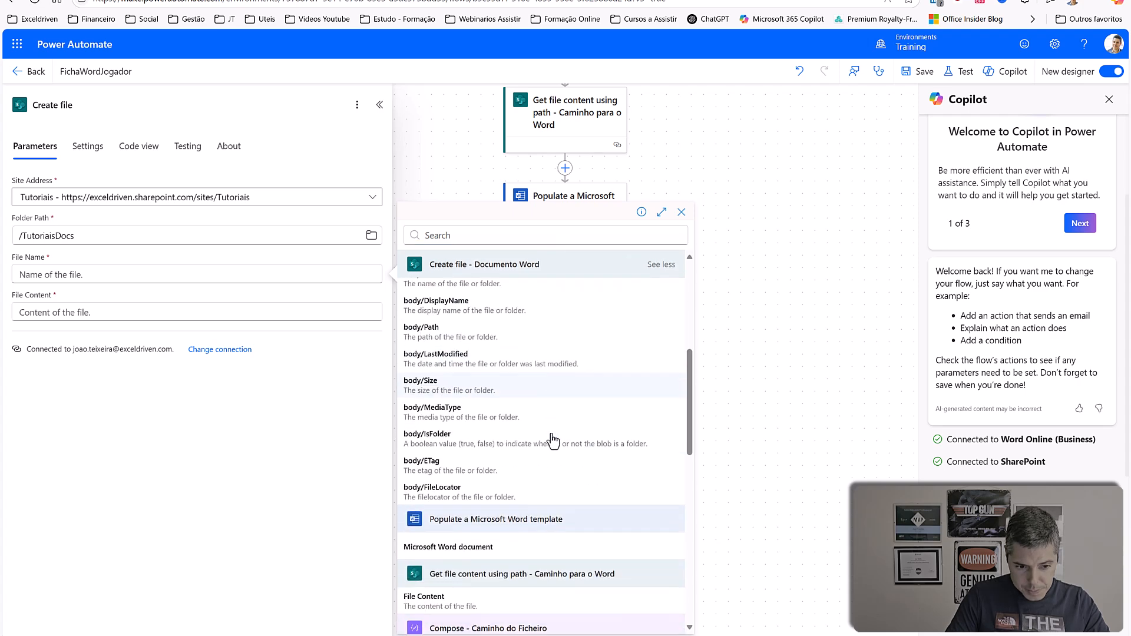
{"action": "scroll", "coordinate": [507, 389], "scroll_direction": "up", "scroll_amount": 3}
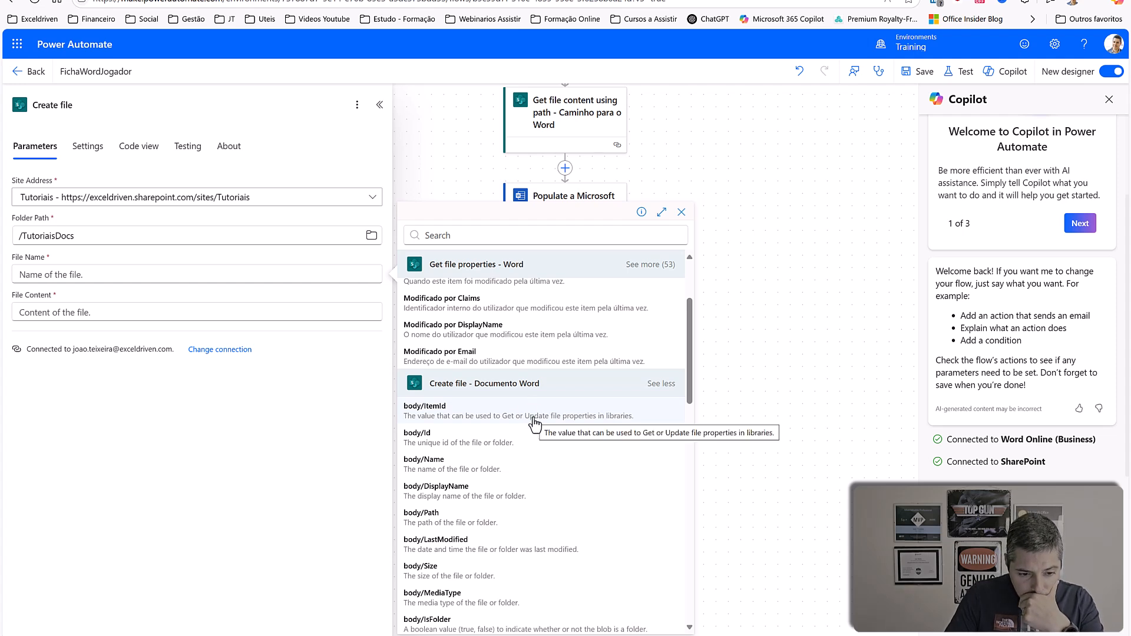
{"action": "scroll", "coordinate": [534, 423], "scroll_direction": "down", "scroll_amount": 1}
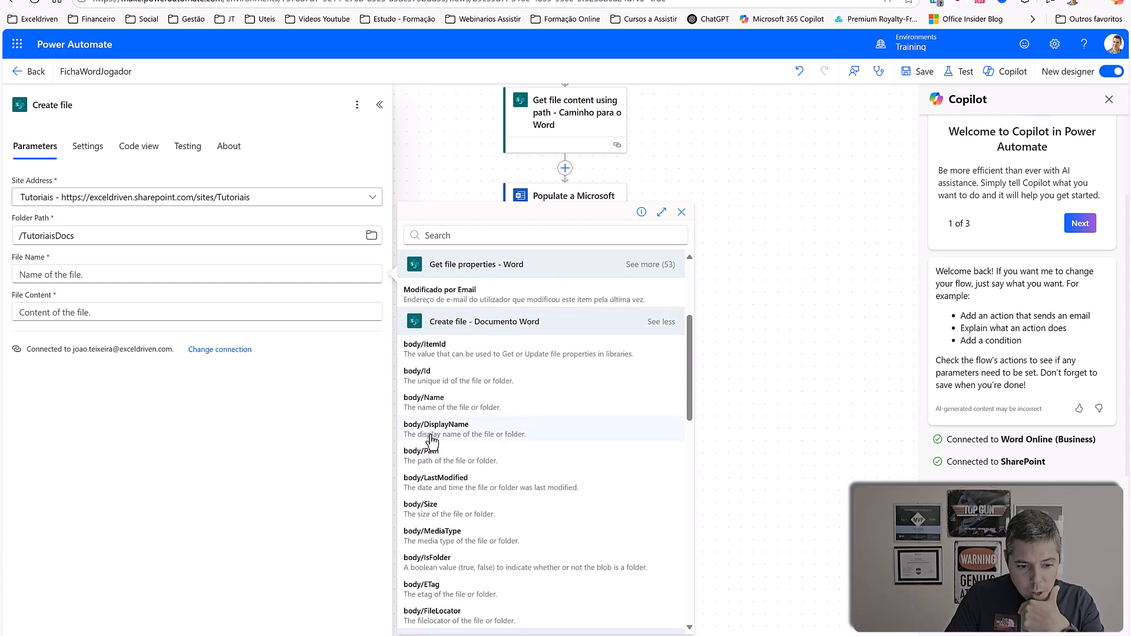
{"action": "left_click", "coordinate": [462, 427]}
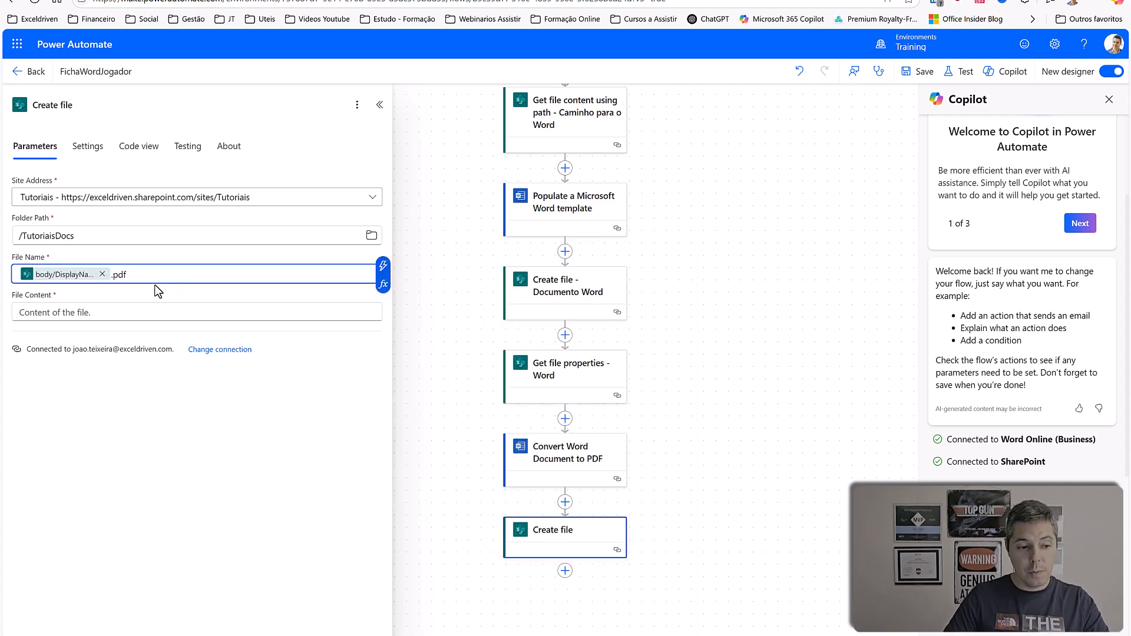
Set the Create file action's File Content to PDF document from Convert Word Document to PDF.
{"action": "left_click", "coordinate": [136, 316]}
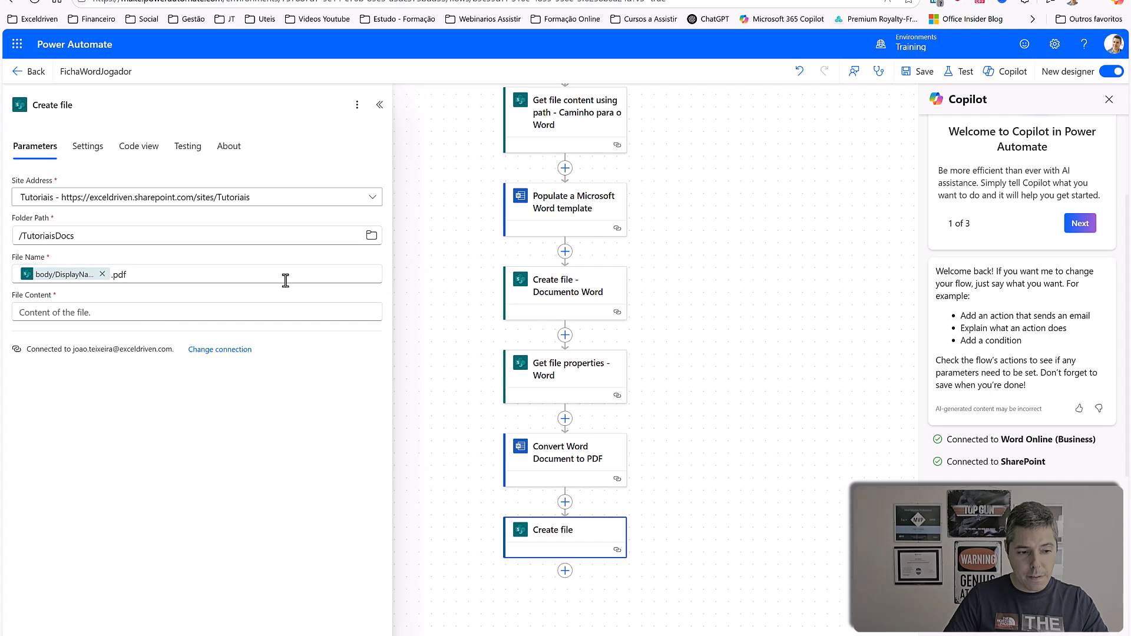
{"action": "left_click", "coordinate": [94, 306]}
{"action": "left_click", "coordinate": [380, 305]}
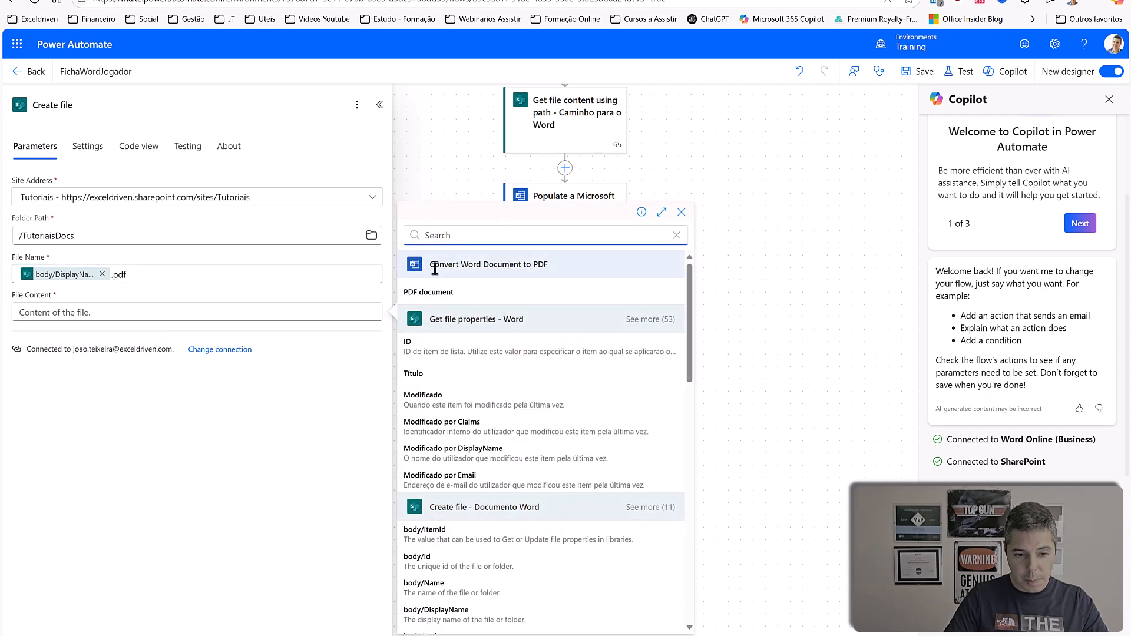
{"action": "left_click", "coordinate": [434, 297]}
{"action": "left_click", "coordinate": [349, 488]}
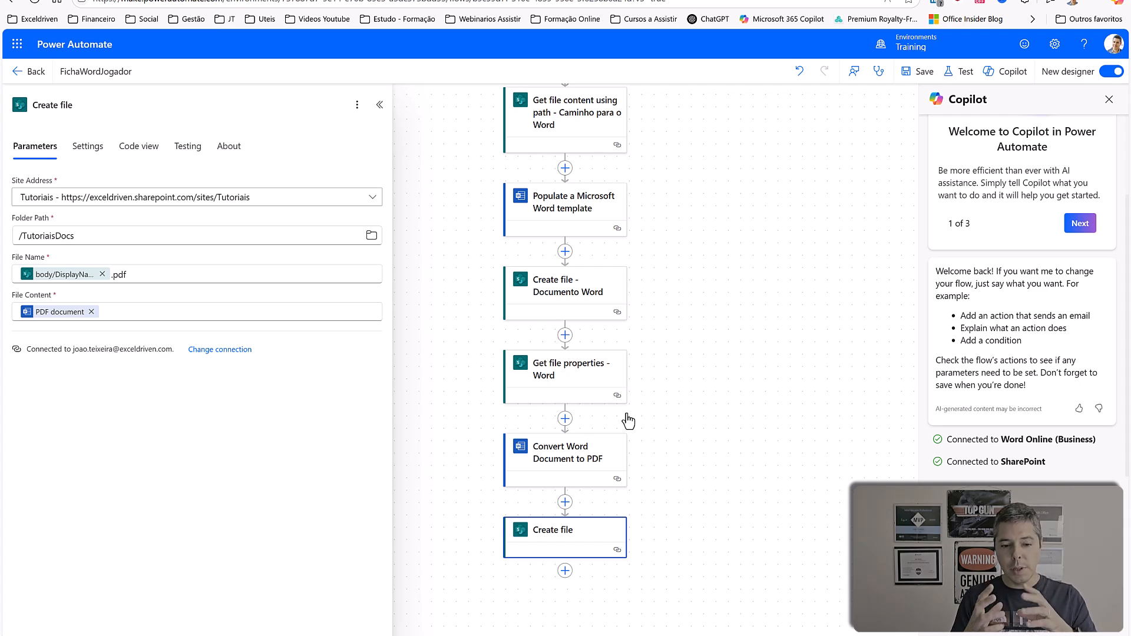
Add a SharePoint Delete file action after the last Create file action, searching for "dele".
{"action": "left_click", "coordinate": [564, 572]}
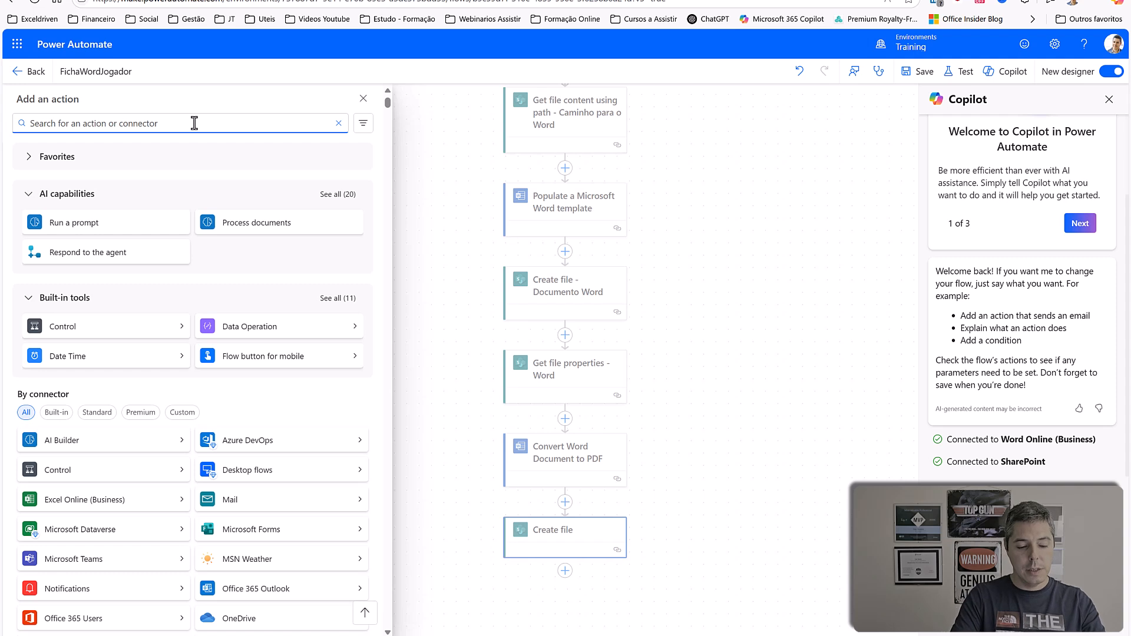
{"action": "type", "text": "dele"}
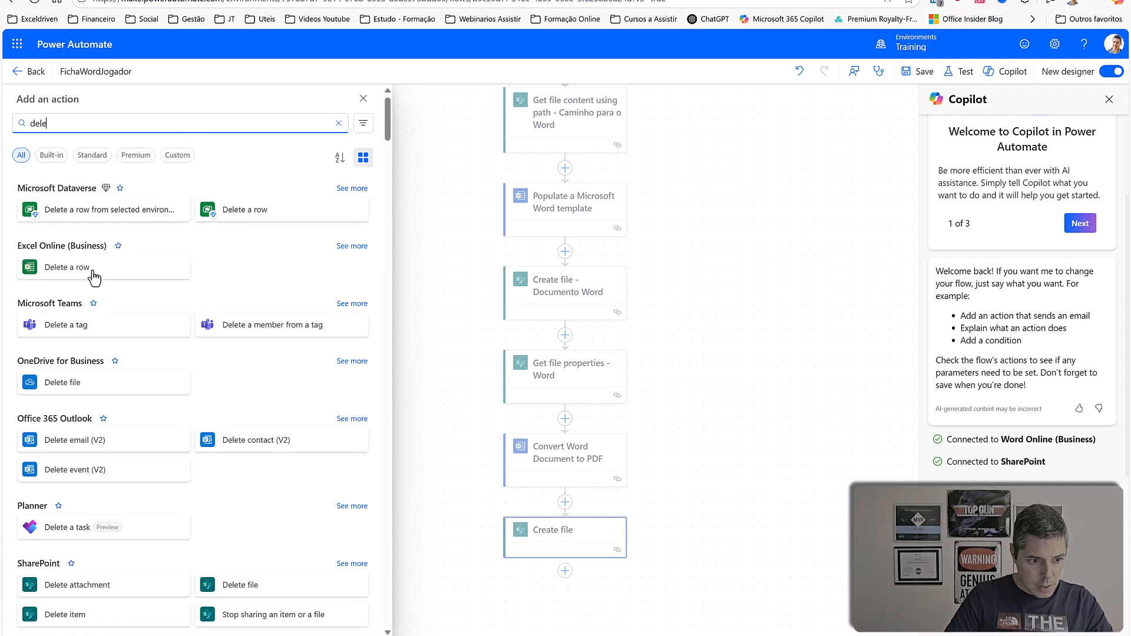
{"action": "scroll", "coordinate": [245, 234], "scroll_direction": "down", "scroll_amount": 4}
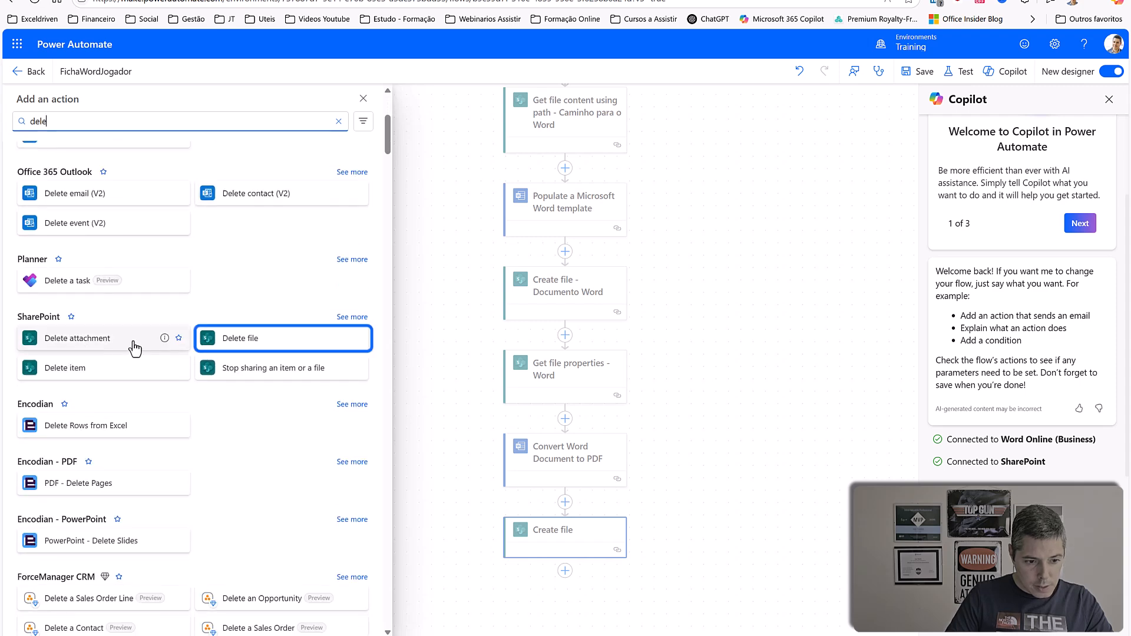
{"action": "left_click", "coordinate": [248, 348]}
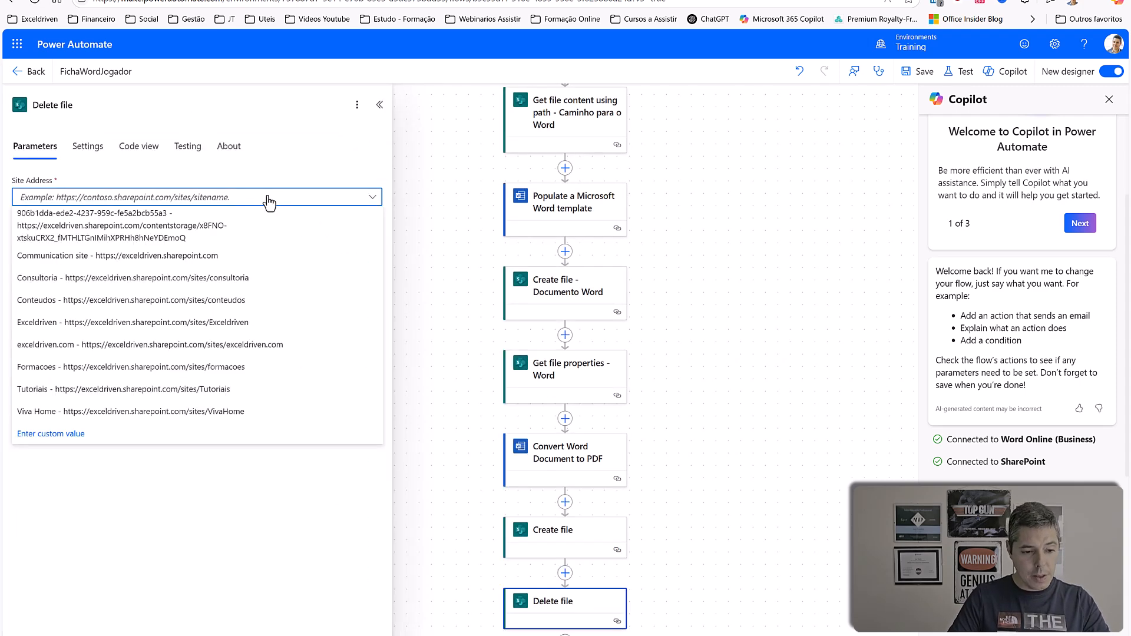
Set the Delete file action's site address to Tutoriais and its File Identifier to body/ItemId from Create file - Imagem.
{"action": "left_click", "coordinate": [219, 389]}
{"action": "left_click", "coordinate": [84, 231]}
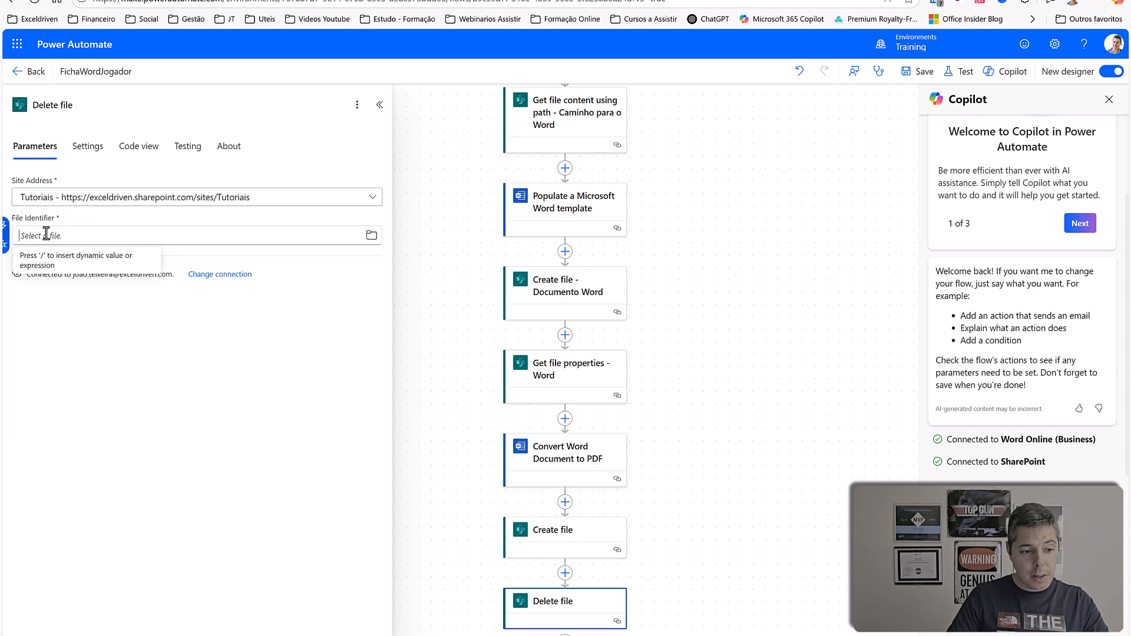
{"action": "left_click", "coordinate": [7, 231]}
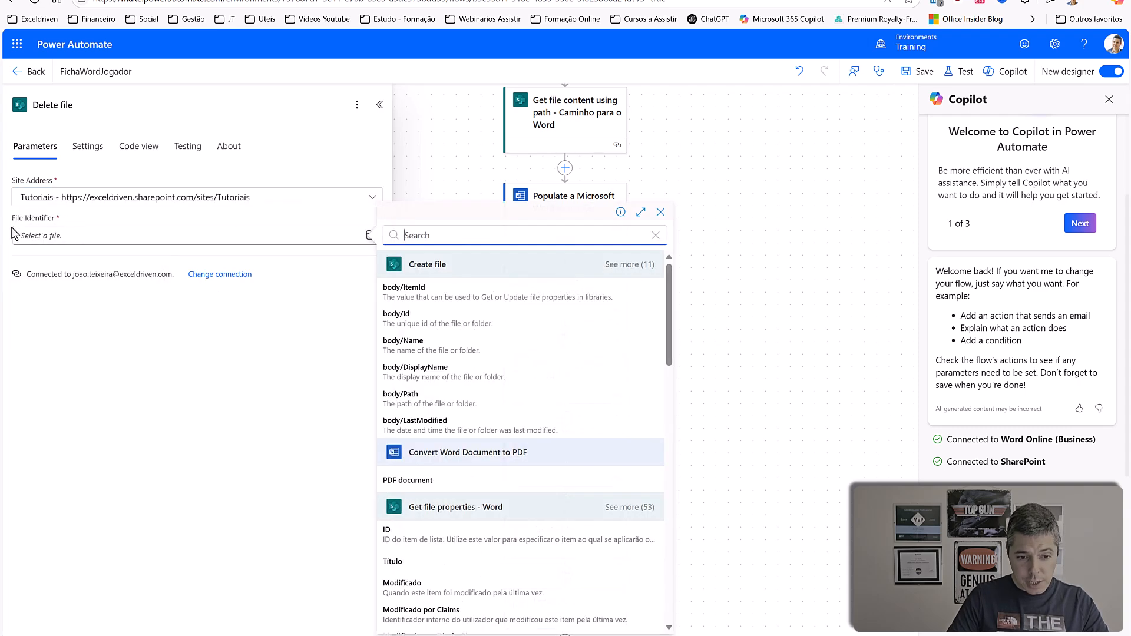
{"action": "scroll", "coordinate": [754, 168], "scroll_direction": "up", "scroll_amount": 5}
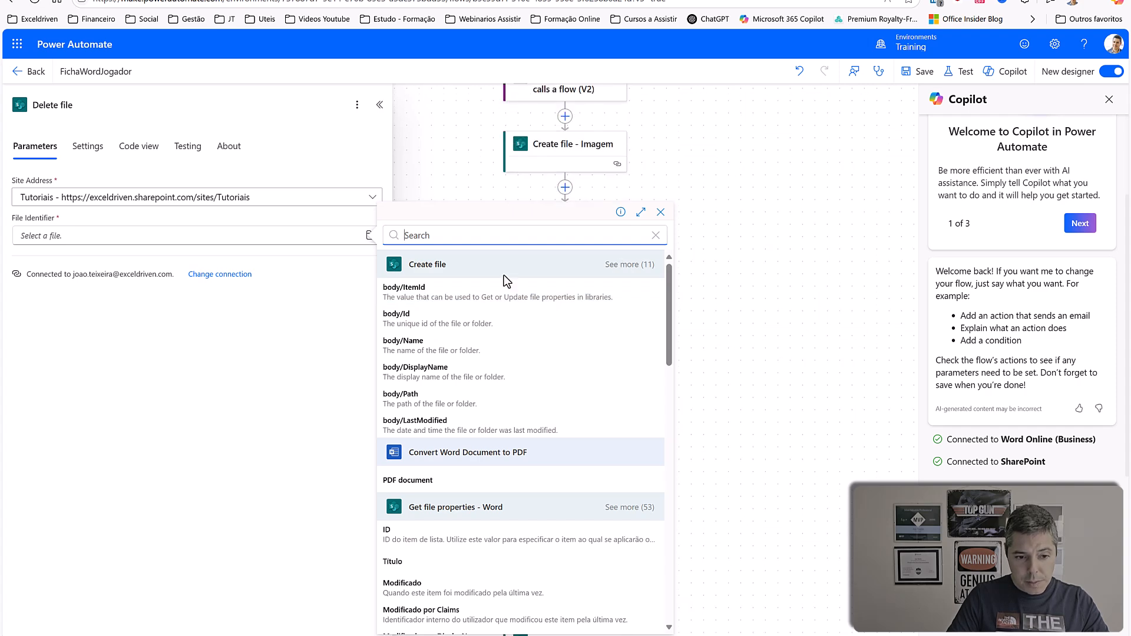
{"action": "scroll", "coordinate": [488, 259], "scroll_direction": "down", "scroll_amount": 2}
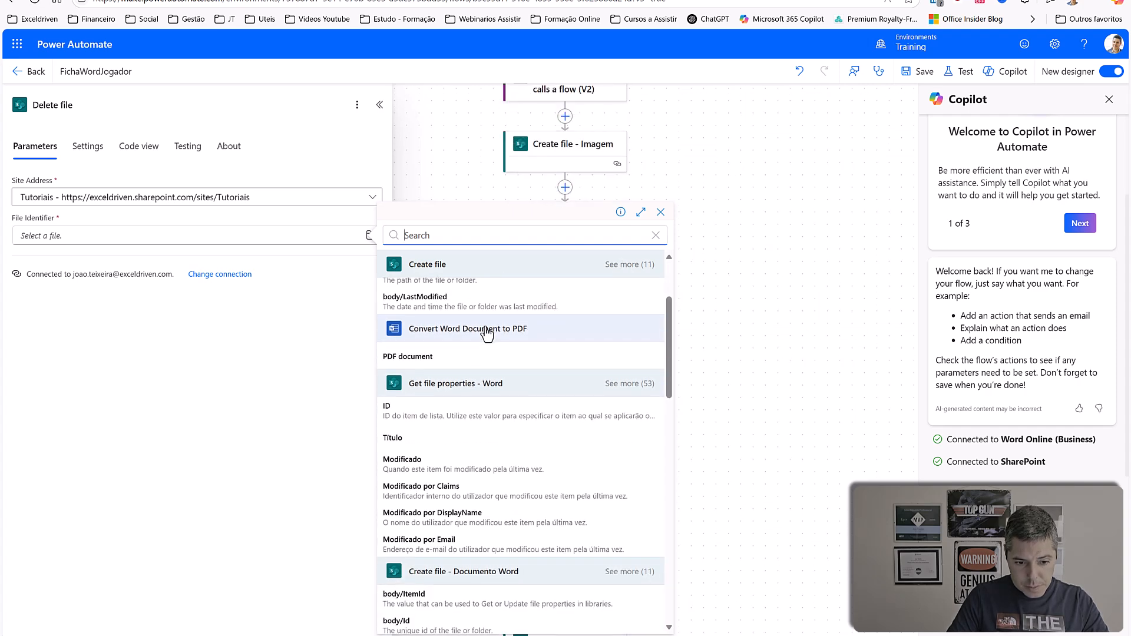
{"action": "scroll", "coordinate": [525, 404], "scroll_direction": "down", "scroll_amount": 6}
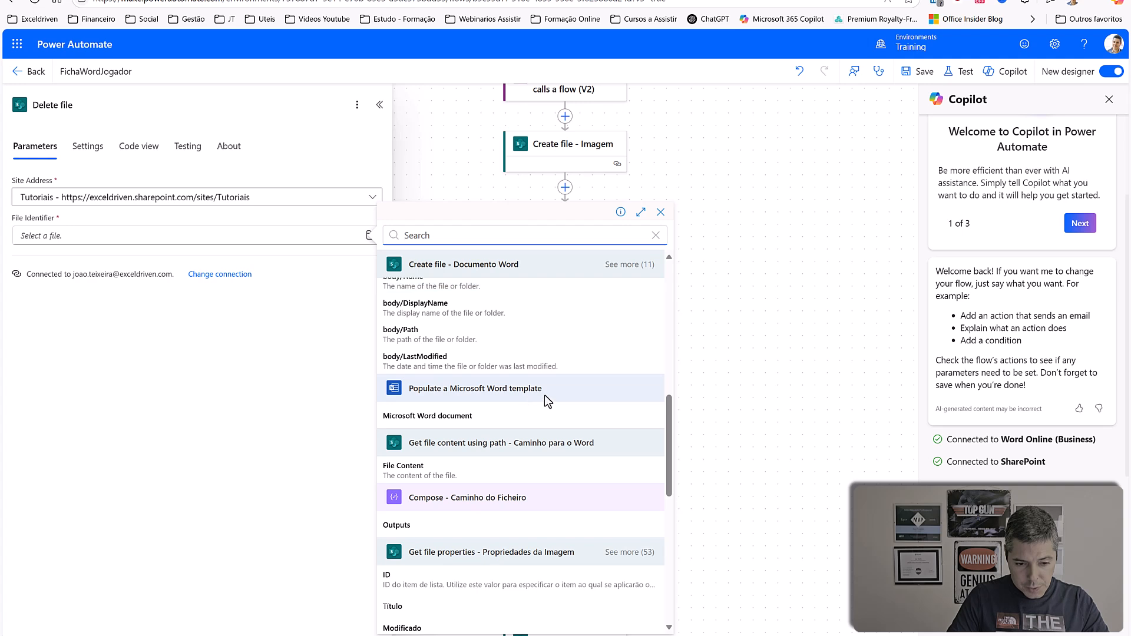
{"action": "scroll", "coordinate": [545, 395], "scroll_direction": "down", "scroll_amount": 5}
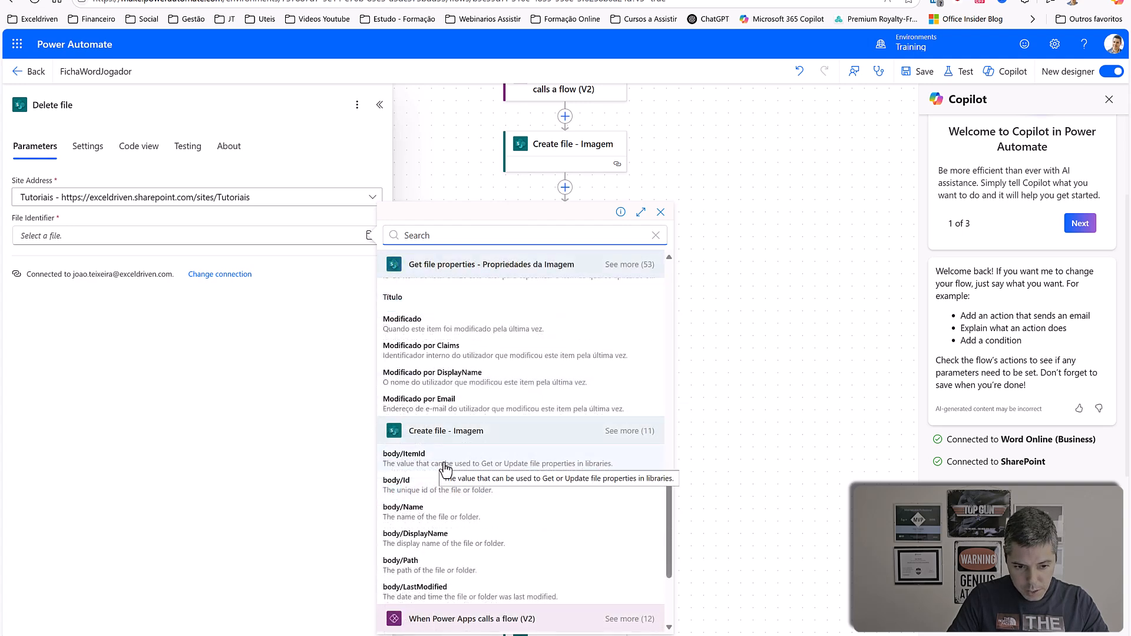
{"action": "left_click", "coordinate": [500, 466]}
{"action": "left_click", "coordinate": [736, 384]}
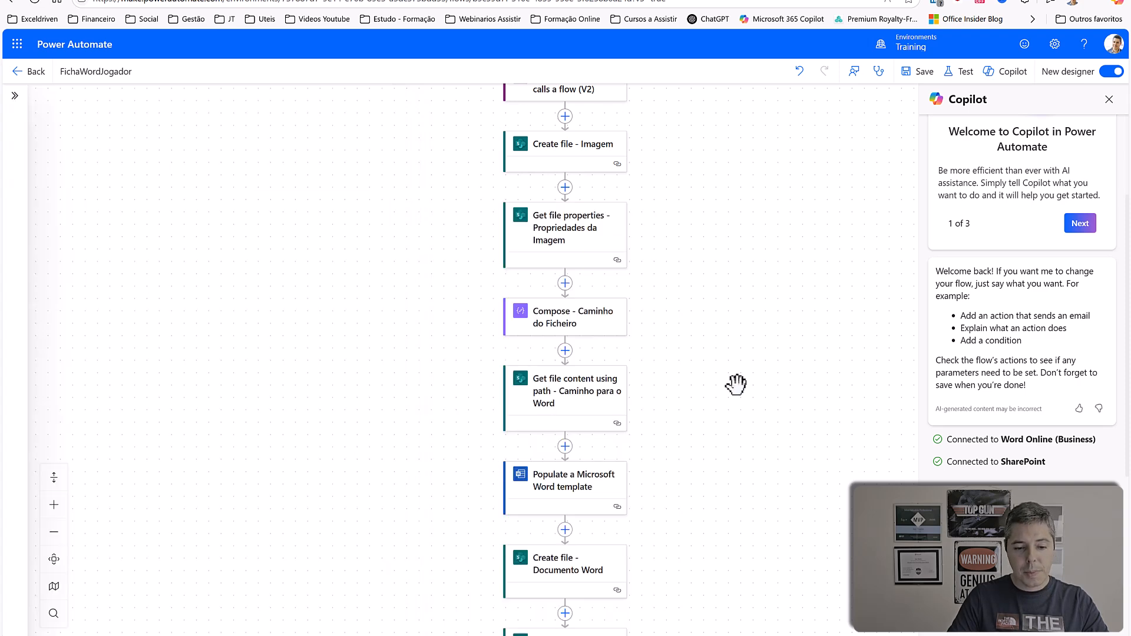
Rename the last Create file action as "Create file - PDF" and the Delete file action as "Delete file - Imagem".
{"action": "scroll", "coordinate": [736, 384], "scroll_direction": "down", "scroll_amount": 5}
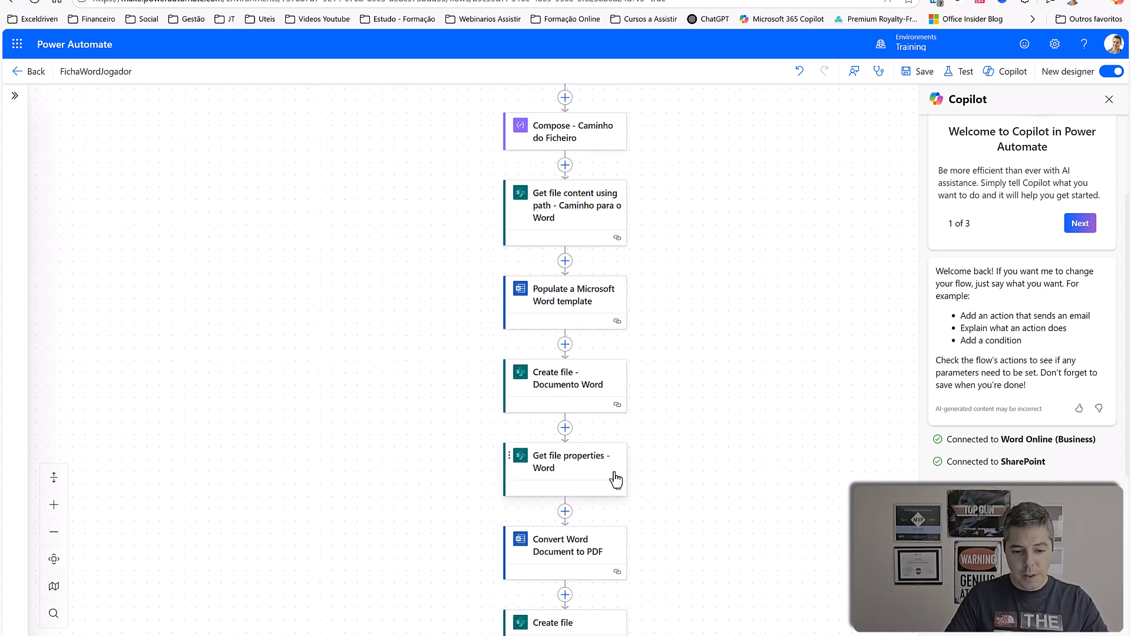
{"action": "left_click", "coordinate": [595, 518]}
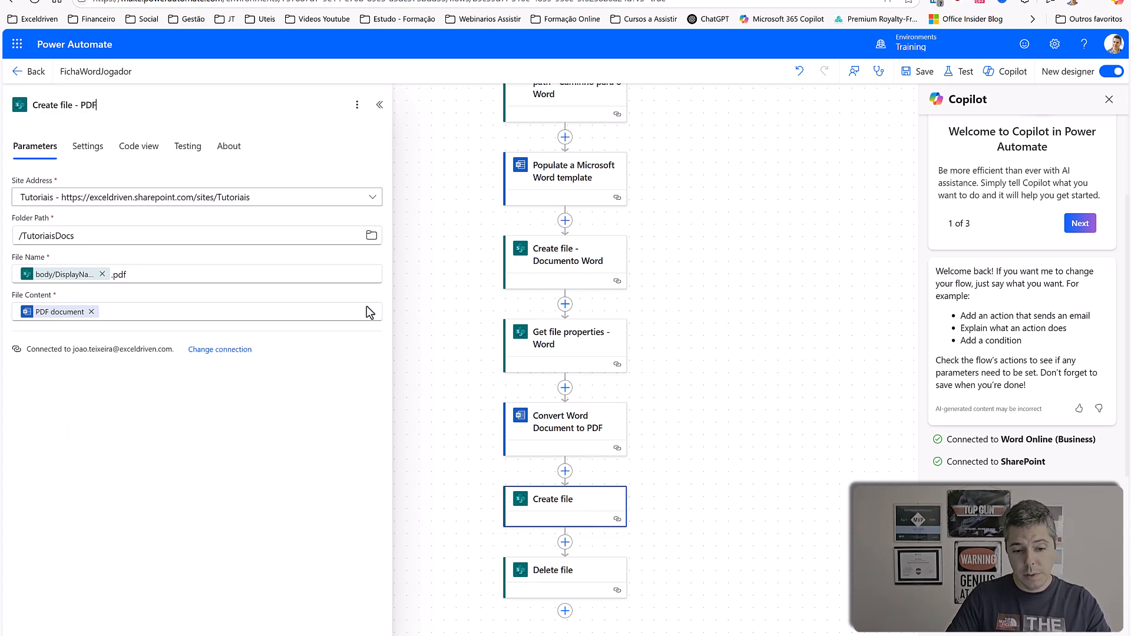
{"action": "left_click", "coordinate": [583, 582]}
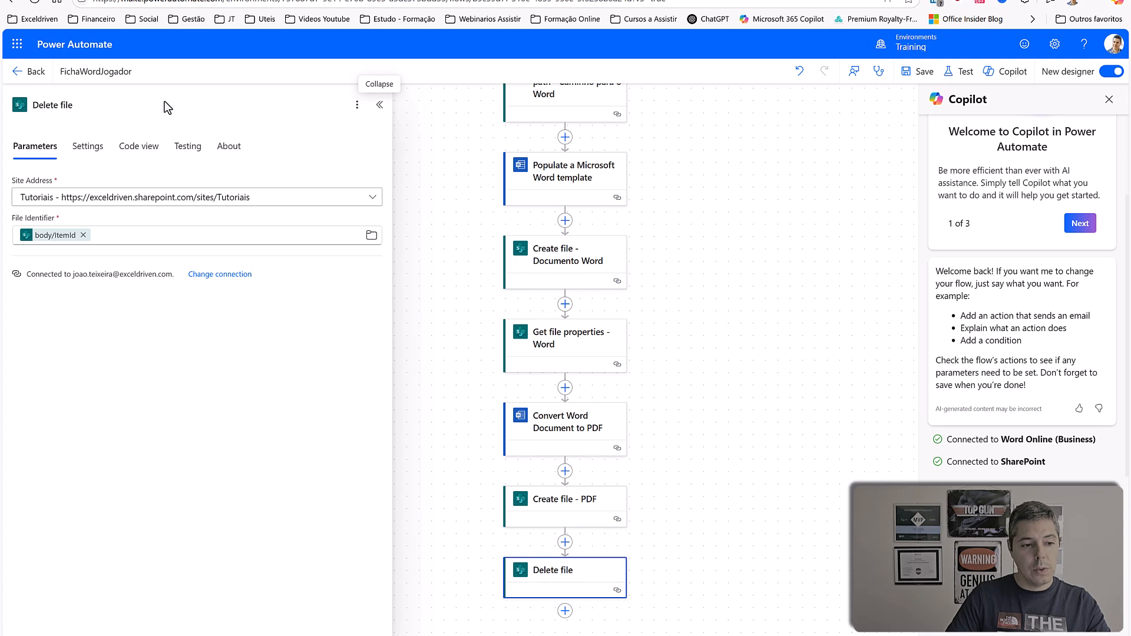
{"action": "left_click", "coordinate": [114, 104]}
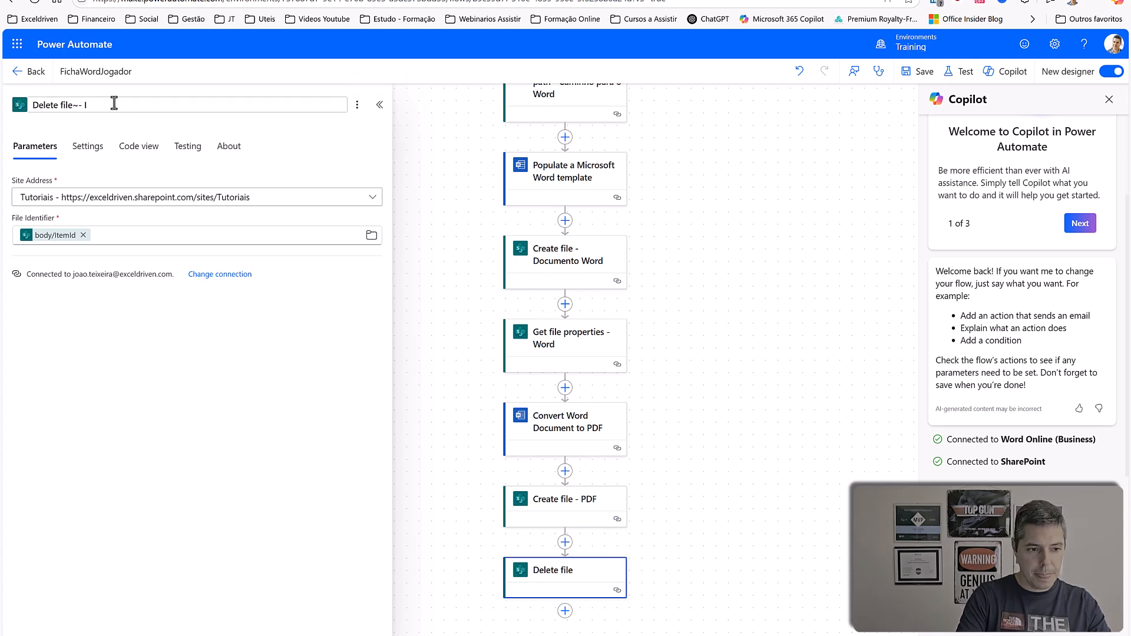
{"action": "type", "text": "-"}
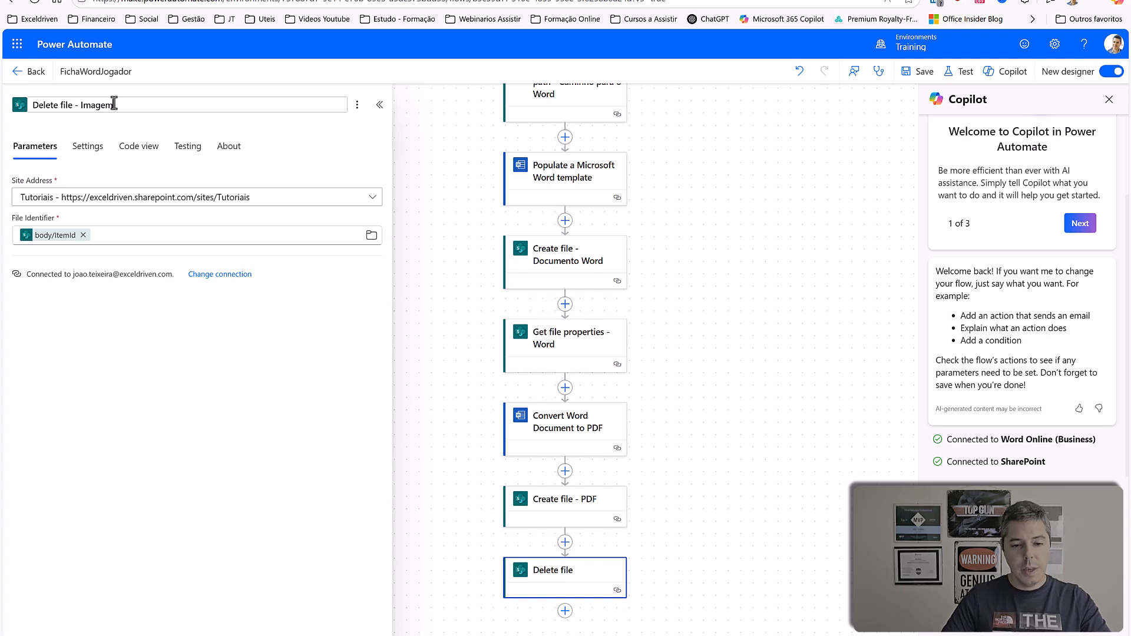
{"action": "key", "text": "Return"}
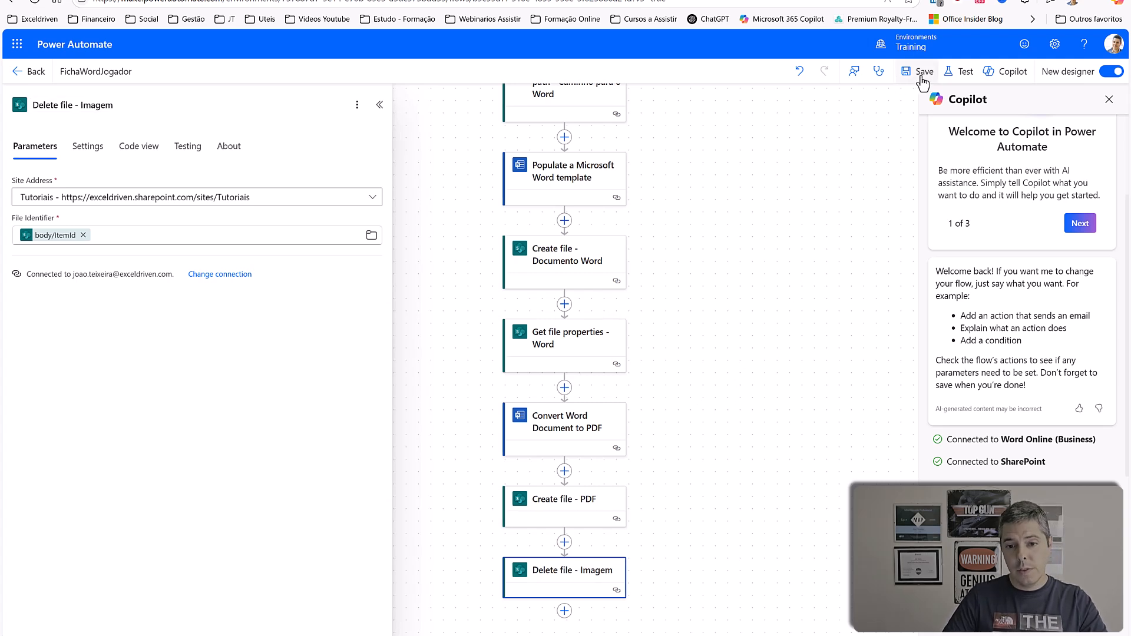
Save the flow and test it automatically with the most recent trigger run, following its progress through the actions.
{"action": "left_click", "coordinate": [923, 71]}
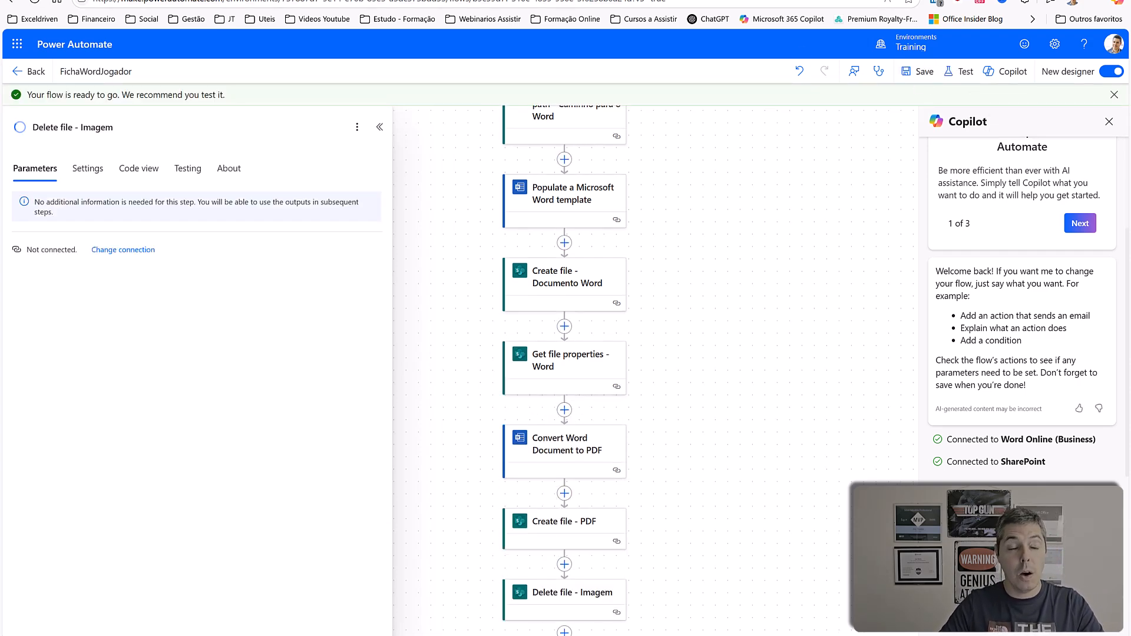
{"action": "left_click", "coordinate": [106, 0]}
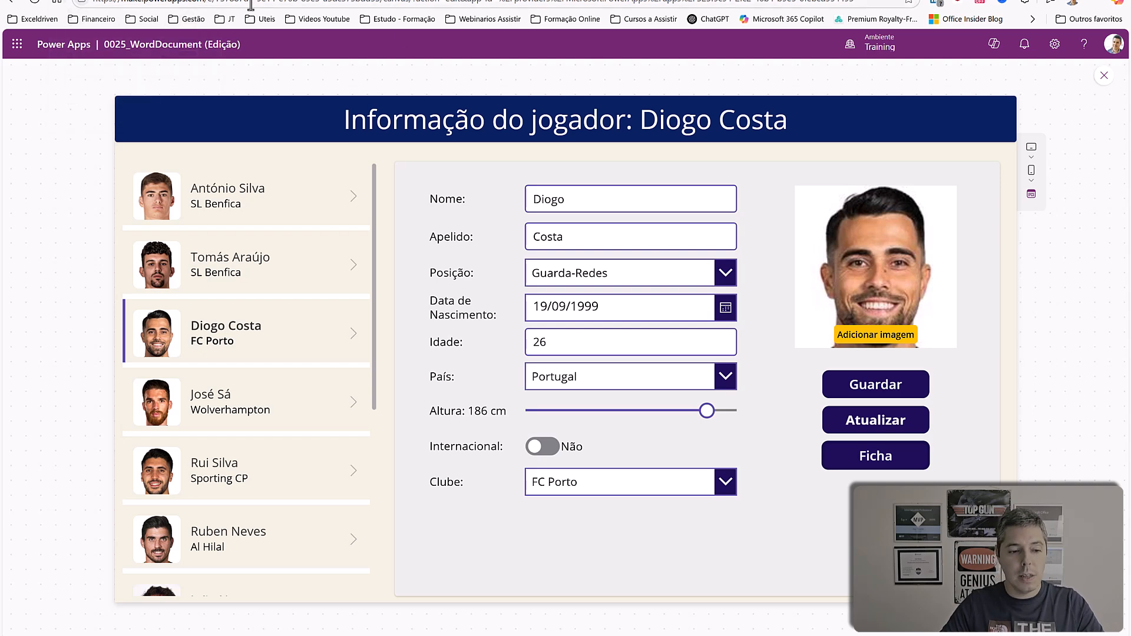
{"action": "left_click", "coordinate": [289, 0]}
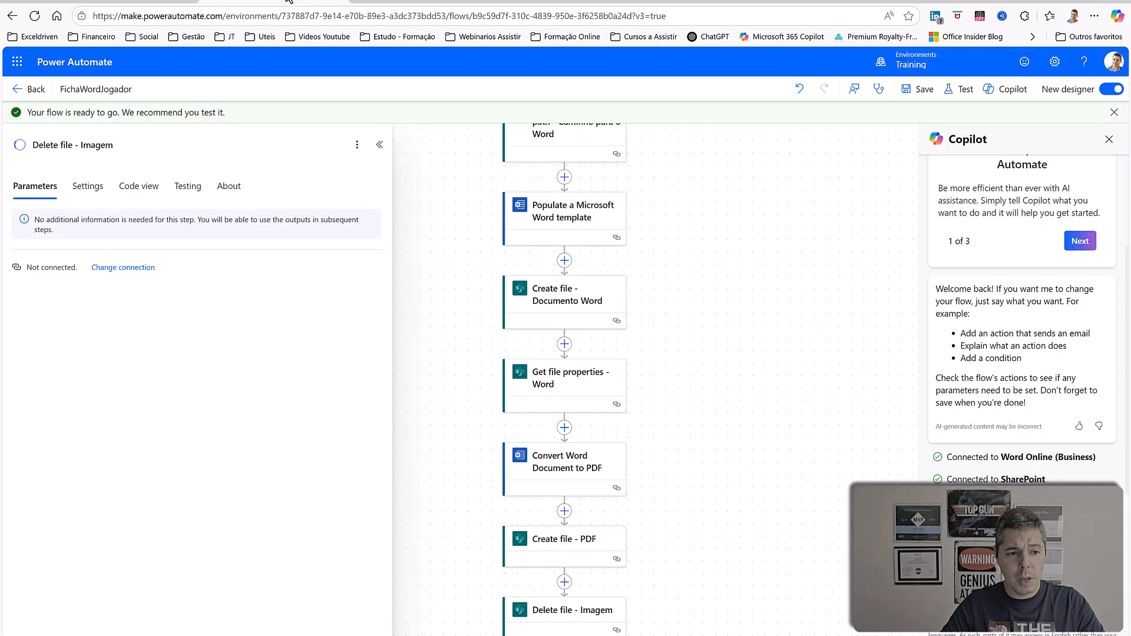
{"action": "left_click", "coordinate": [959, 90]}
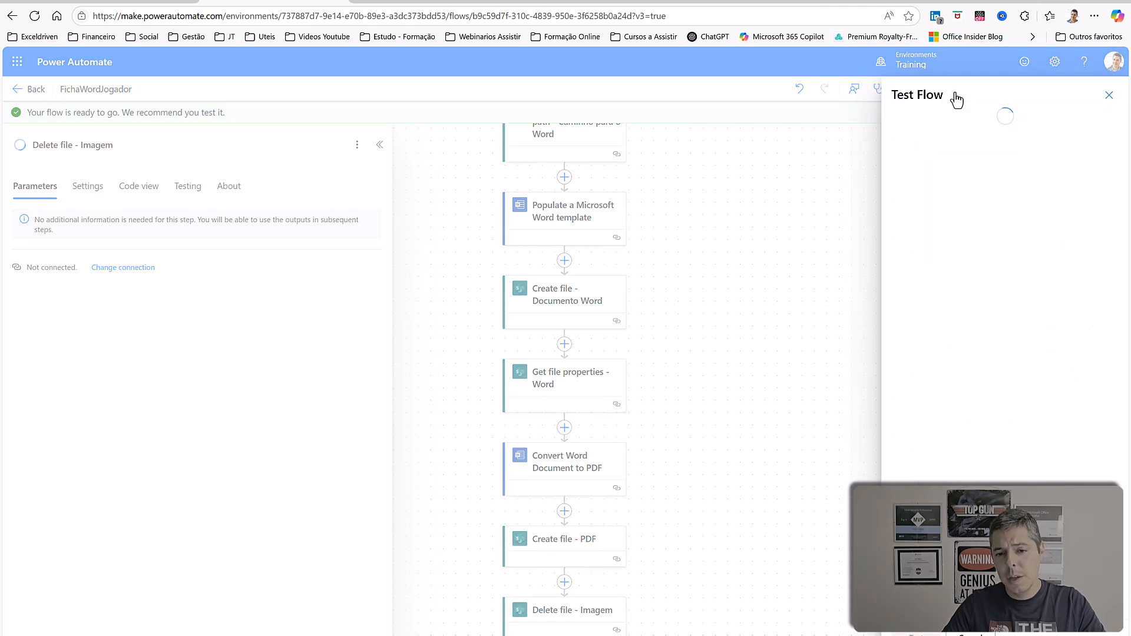
{"action": "left_click", "coordinate": [900, 155]}
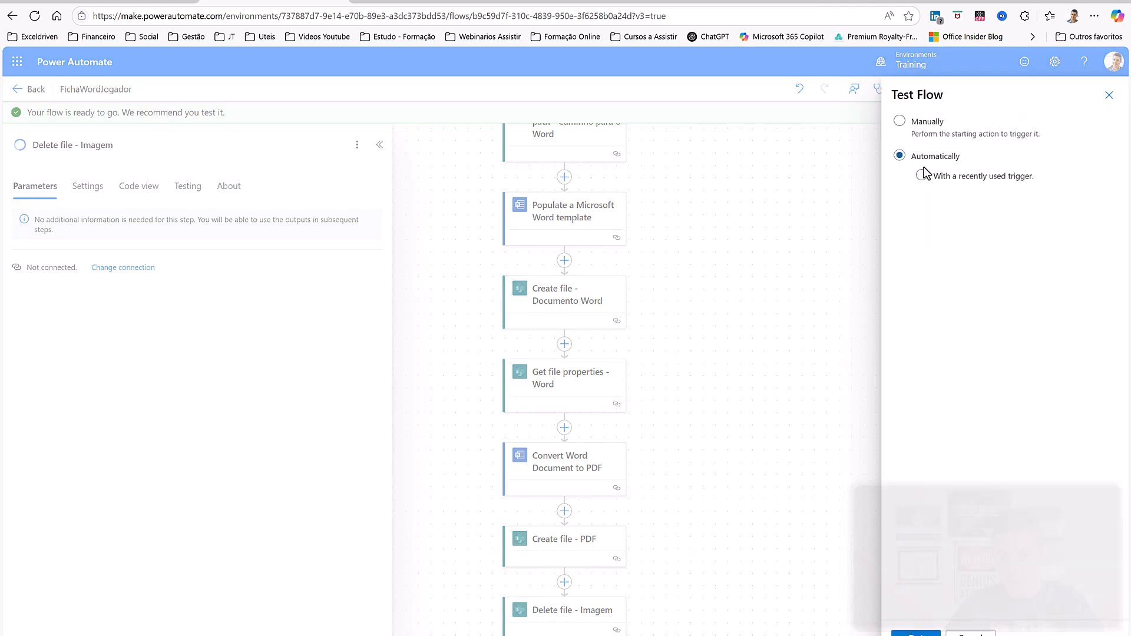
{"action": "left_click", "coordinate": [921, 175]}
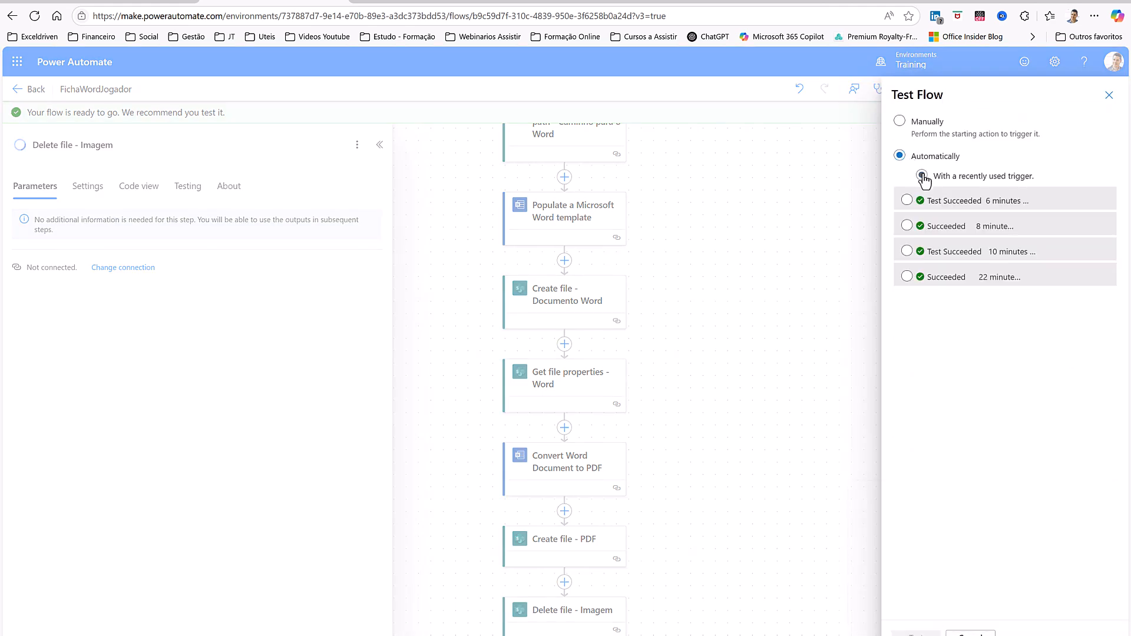
{"action": "left_click", "coordinate": [907, 201]}
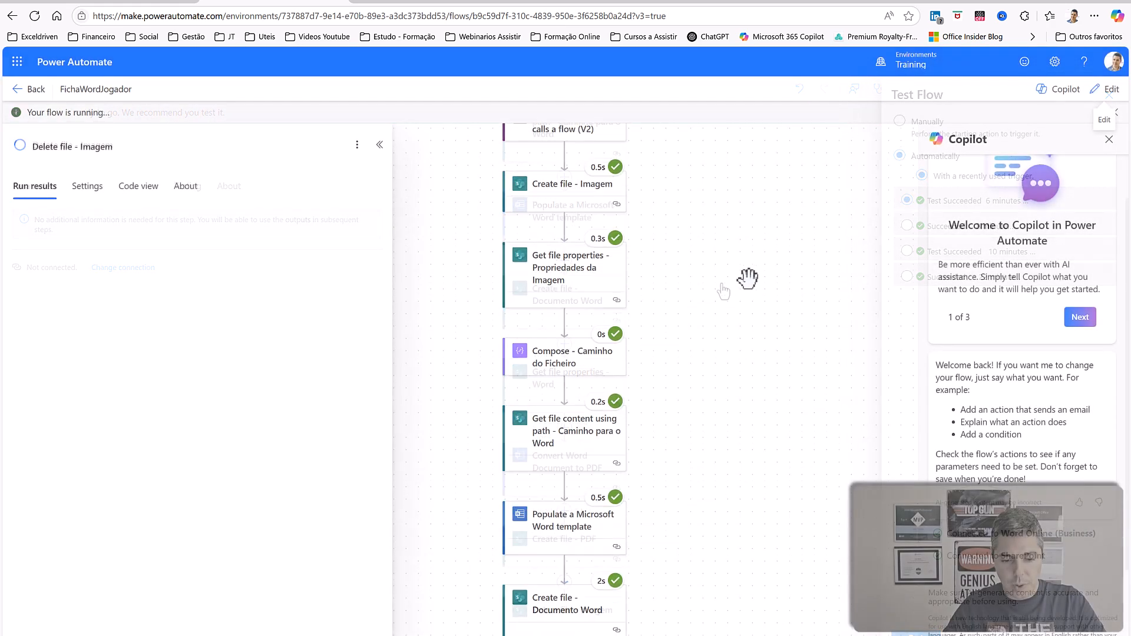
{"action": "scroll", "coordinate": [751, 284], "scroll_direction": "down", "scroll_amount": 3}
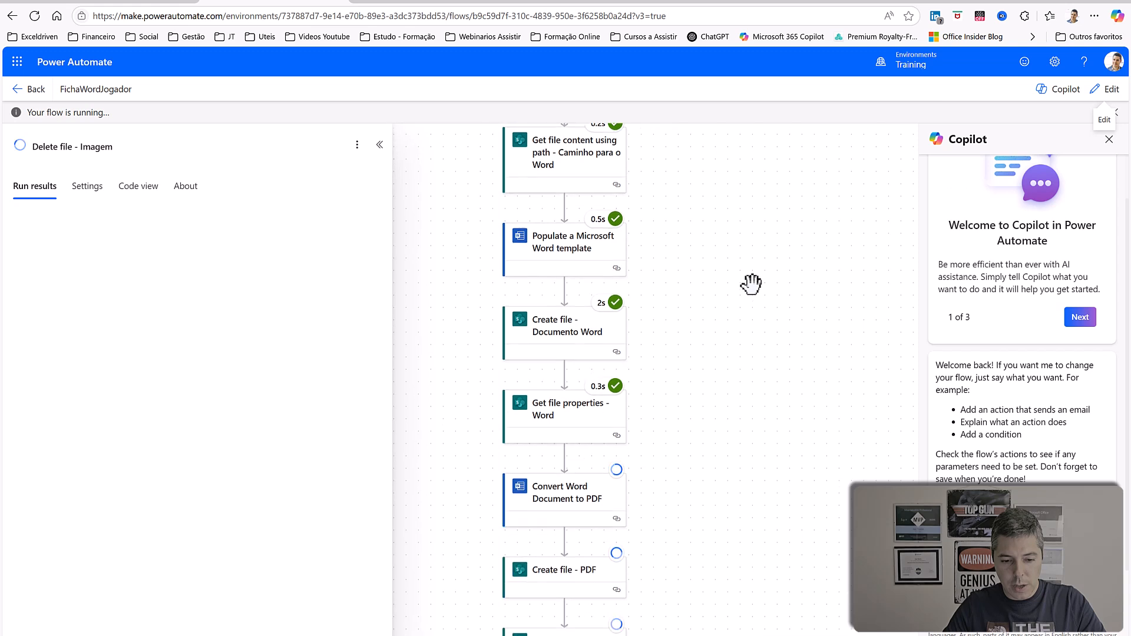
Check the test run's last action, switch to the Power Apps preview and generate the Ficha for Ruben Neves.
{"action": "scroll", "coordinate": [751, 284], "scroll_direction": "down", "scroll_amount": 2}
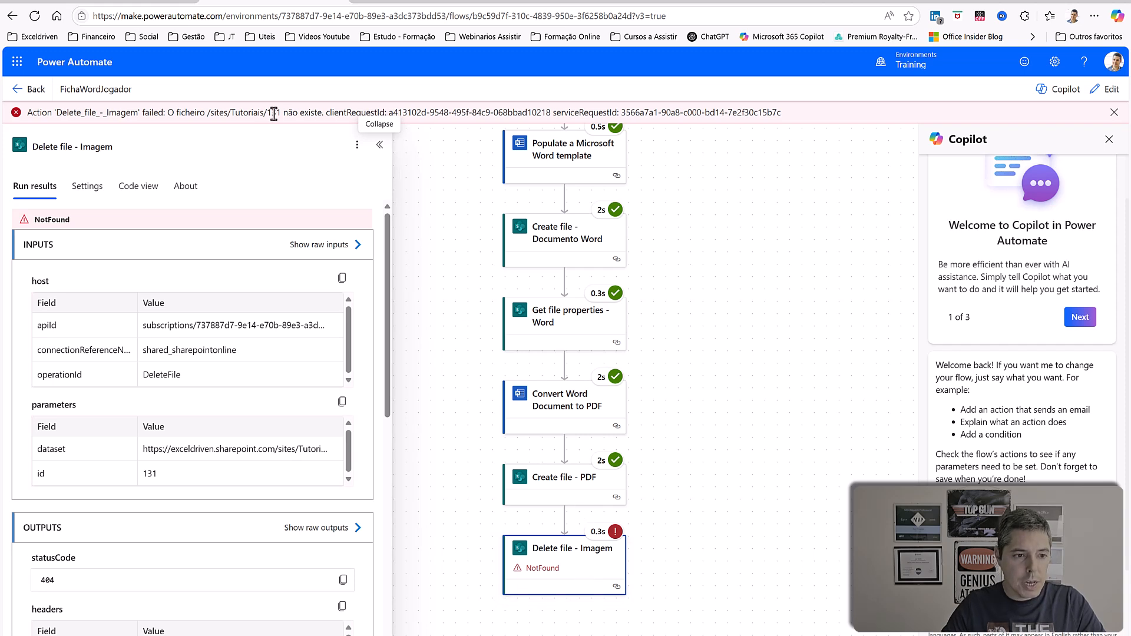
{"action": "left_click", "coordinate": [103, 4]}
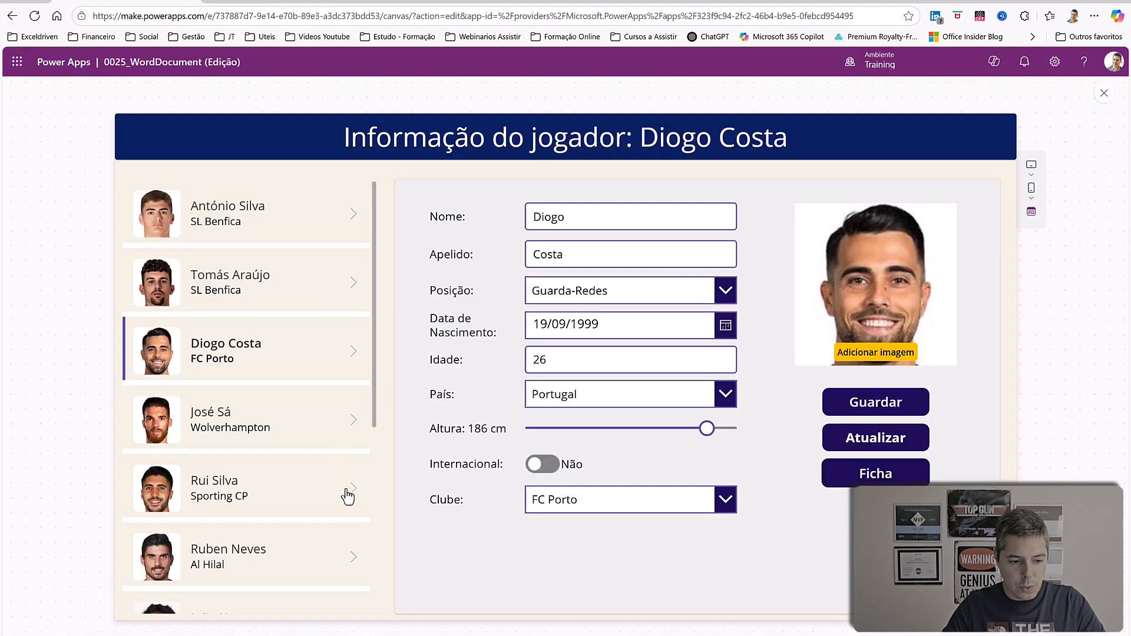
{"action": "left_click", "coordinate": [354, 561]}
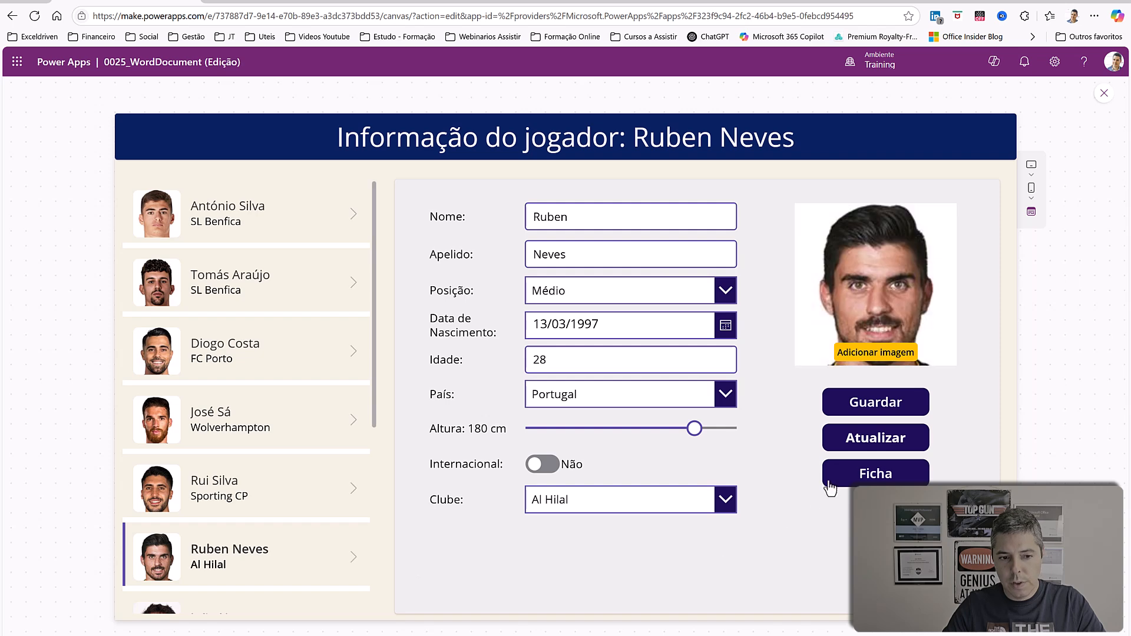
{"action": "left_click", "coordinate": [860, 477]}
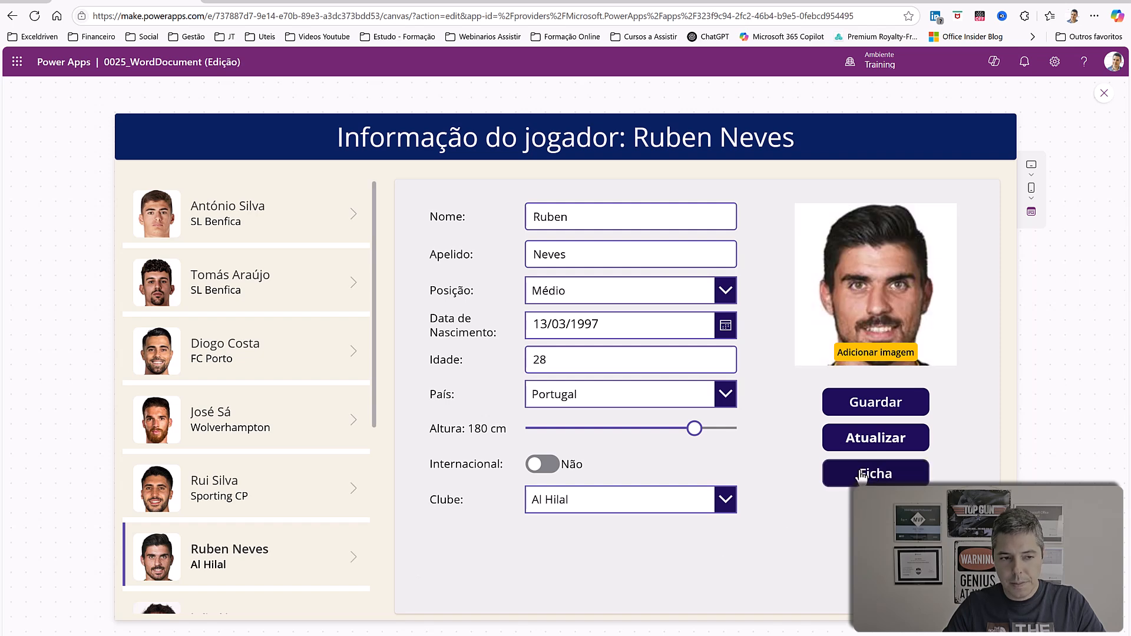
{"action": "left_click", "coordinate": [407, 3]}
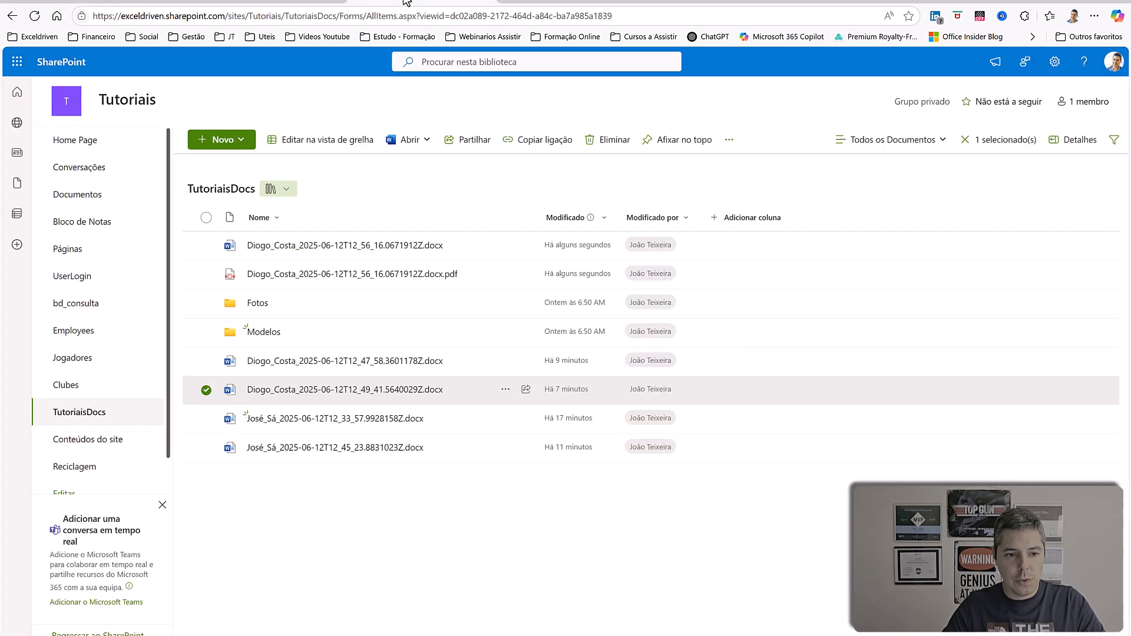
{"action": "left_click", "coordinate": [277, 1]}
{"action": "left_click", "coordinate": [407, 2]}
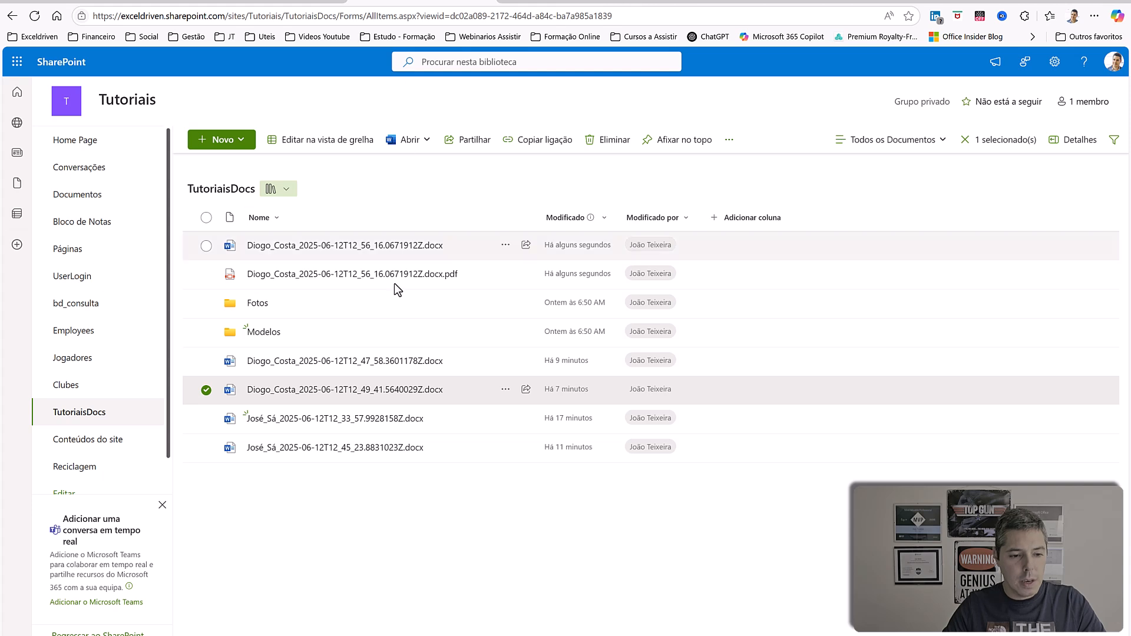
{"action": "left_click", "coordinate": [348, 277]}
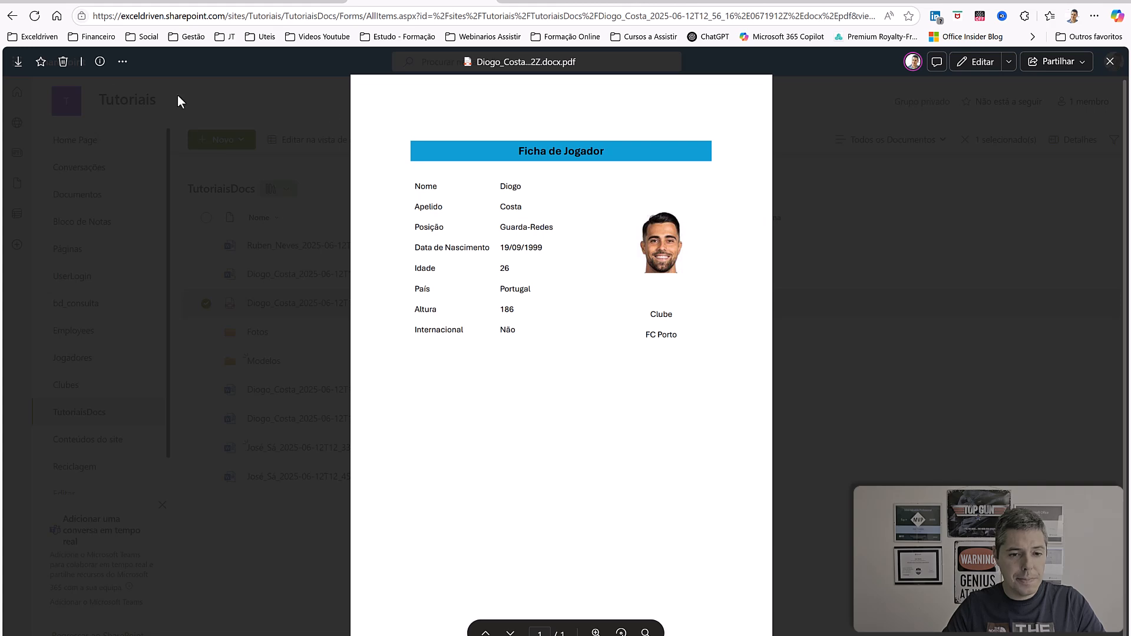
{"action": "left_click", "coordinate": [1109, 62]}
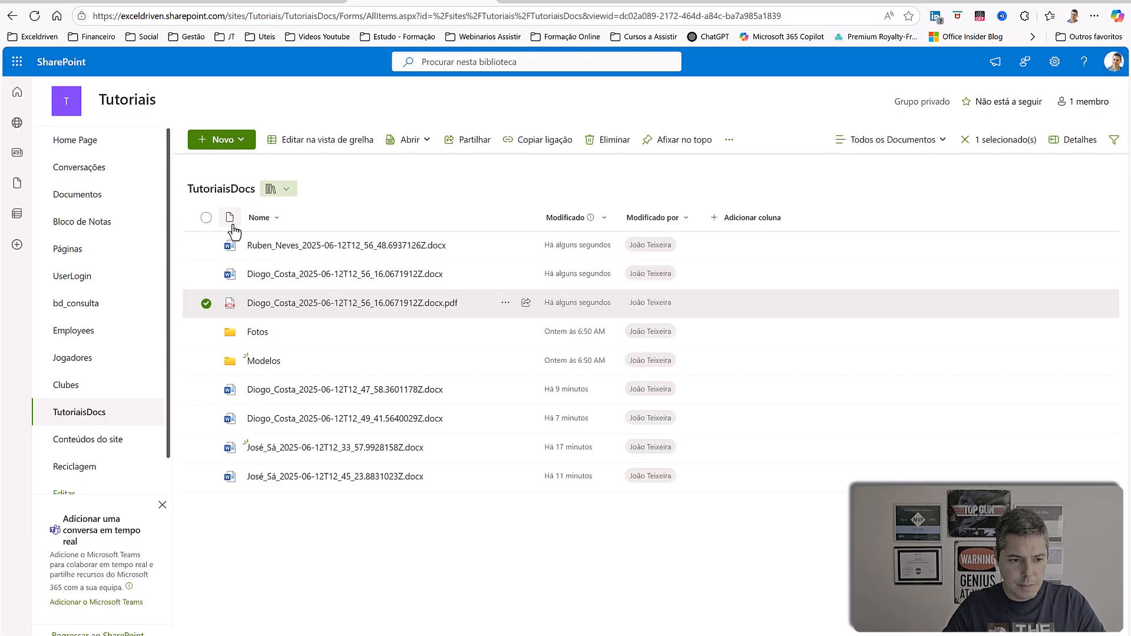
Check the Fotos folder for temporary images, return to TutoriaisDocs and open the Ruben Neves PDF.
{"action": "left_click", "coordinate": [256, 332]}
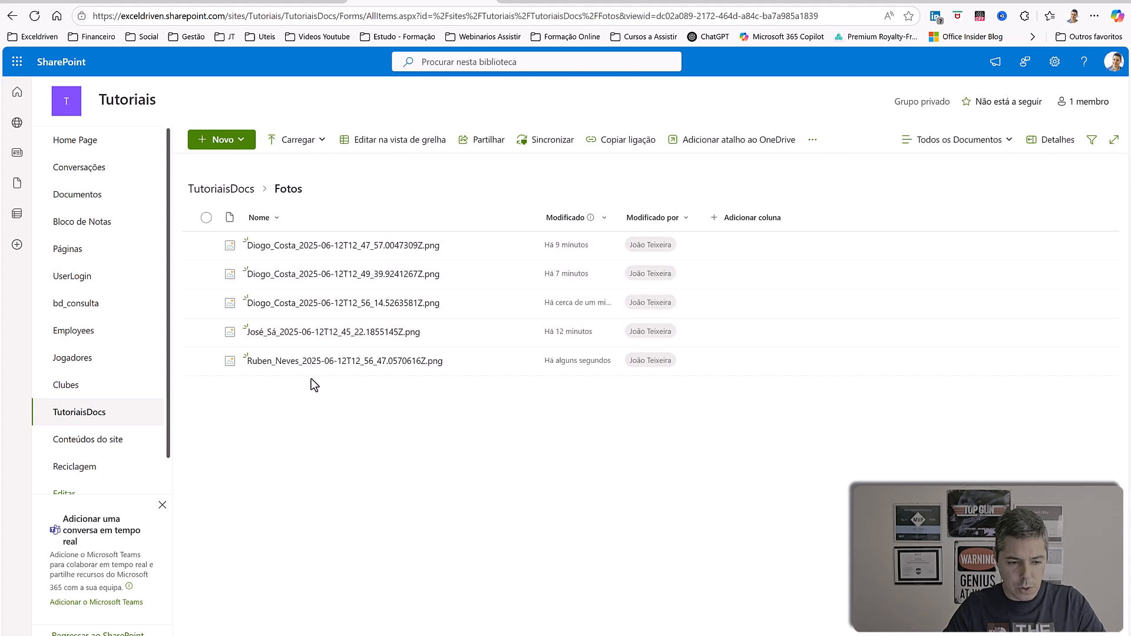
{"action": "left_click", "coordinate": [220, 189]}
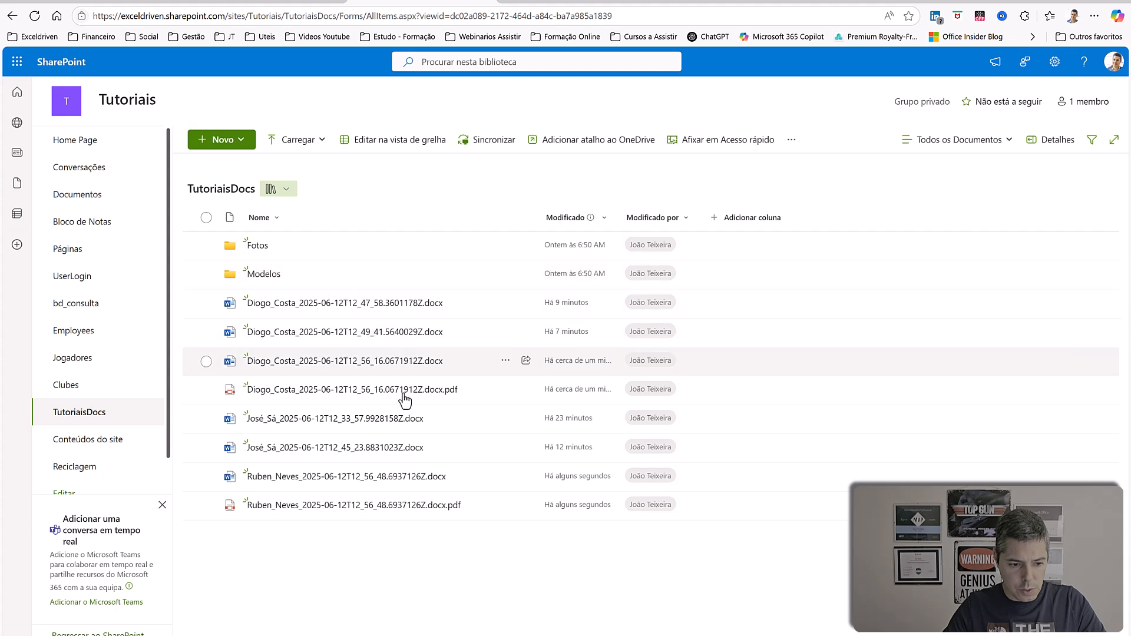
{"action": "left_click", "coordinate": [274, 506]}
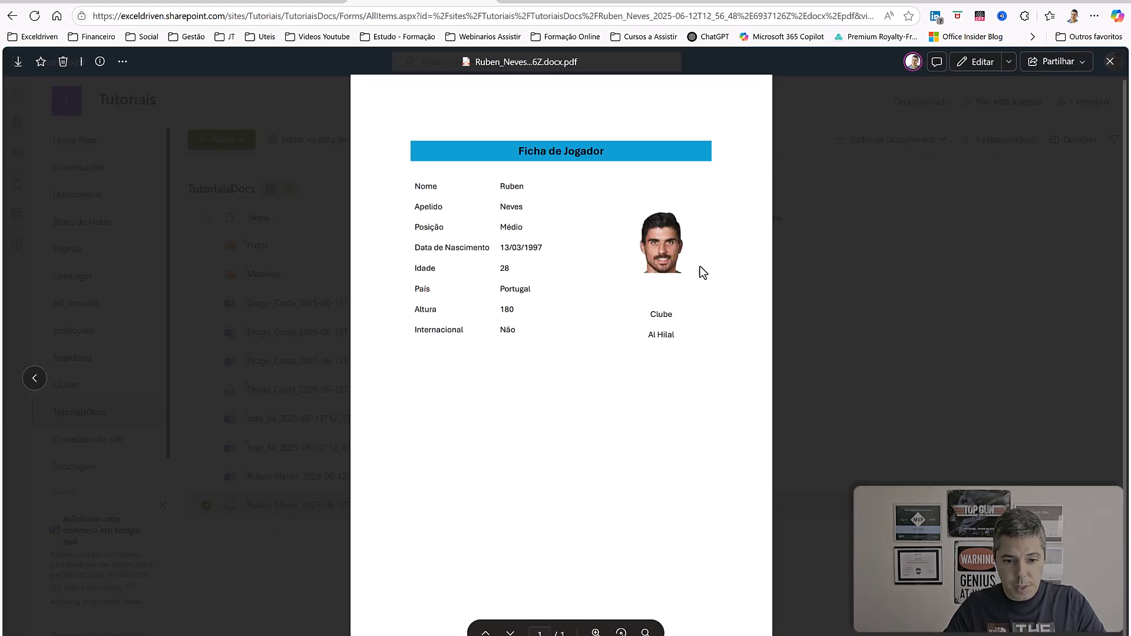
Switch to Power Automate, inspect the latest failed FichaWordJogador run and return to the flow's details page.
{"action": "left_click", "coordinate": [262, 2]}
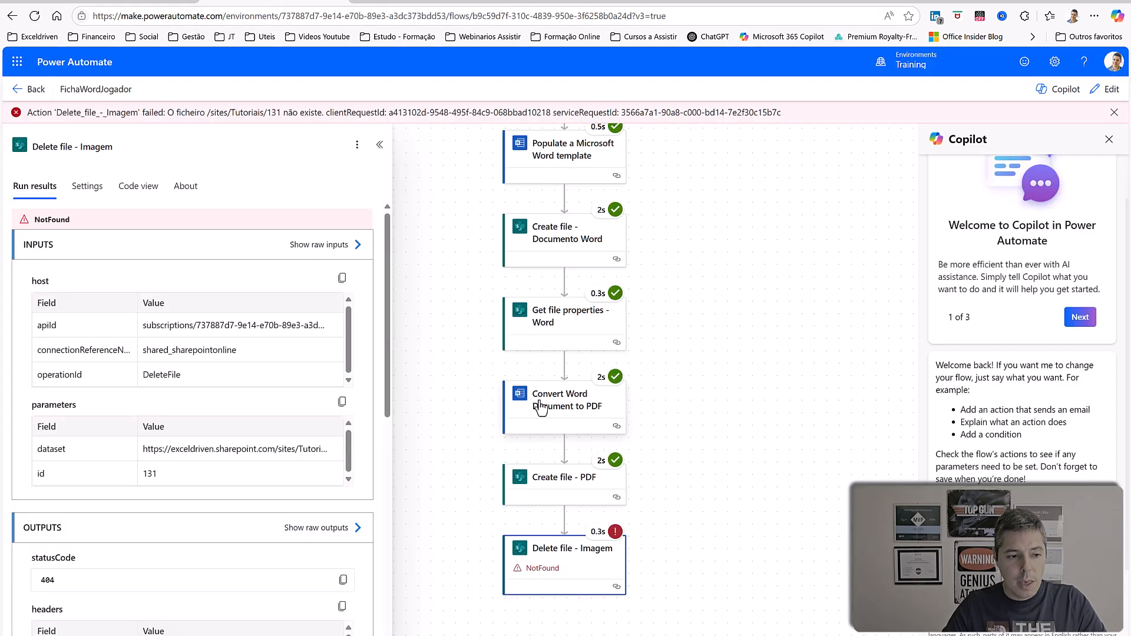
{"action": "left_click", "coordinate": [34, 93]}
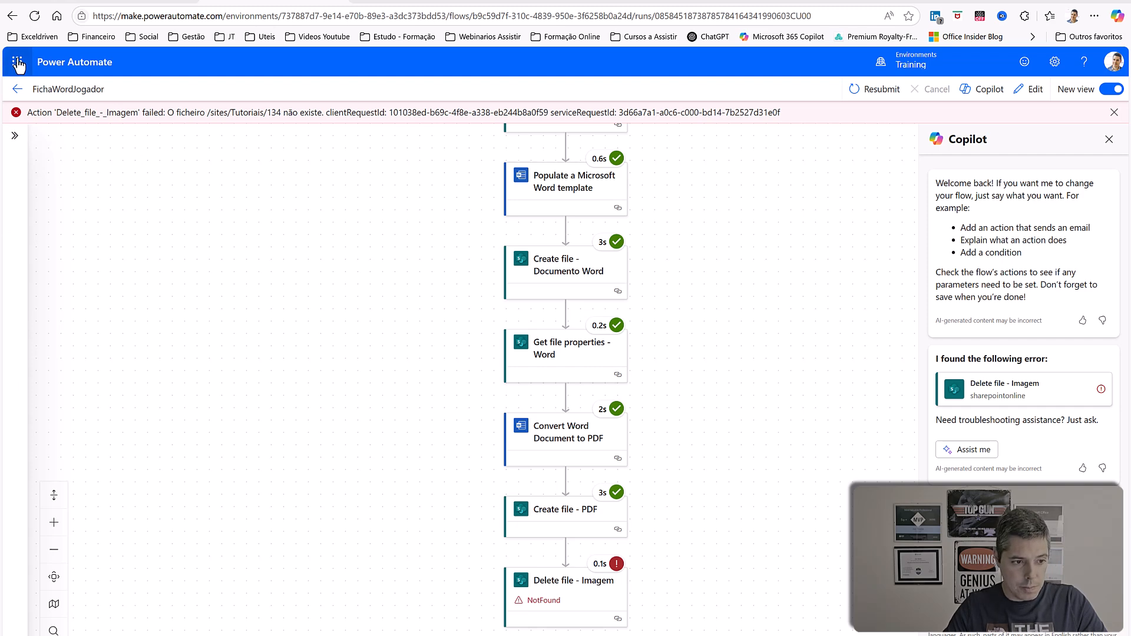
{"action": "left_click", "coordinate": [14, 90]}
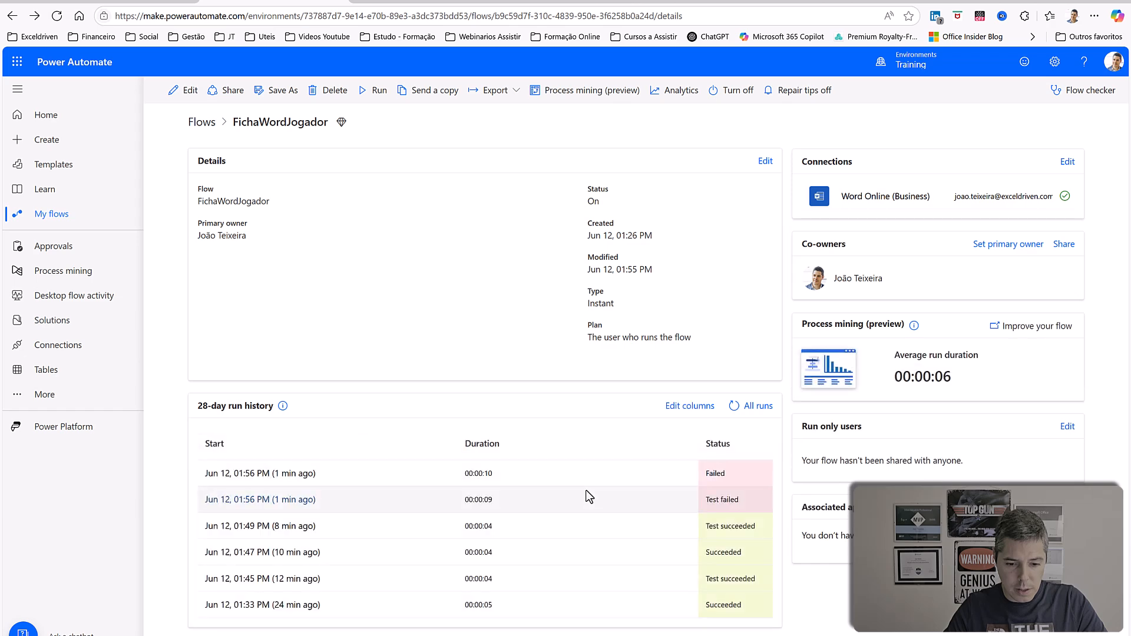
Reopen the flow for editing, set the File Identifier of Delete file - Imagem to body/Id from Create file - Imagem, save and return to the details.
{"action": "left_click", "coordinate": [190, 91]}
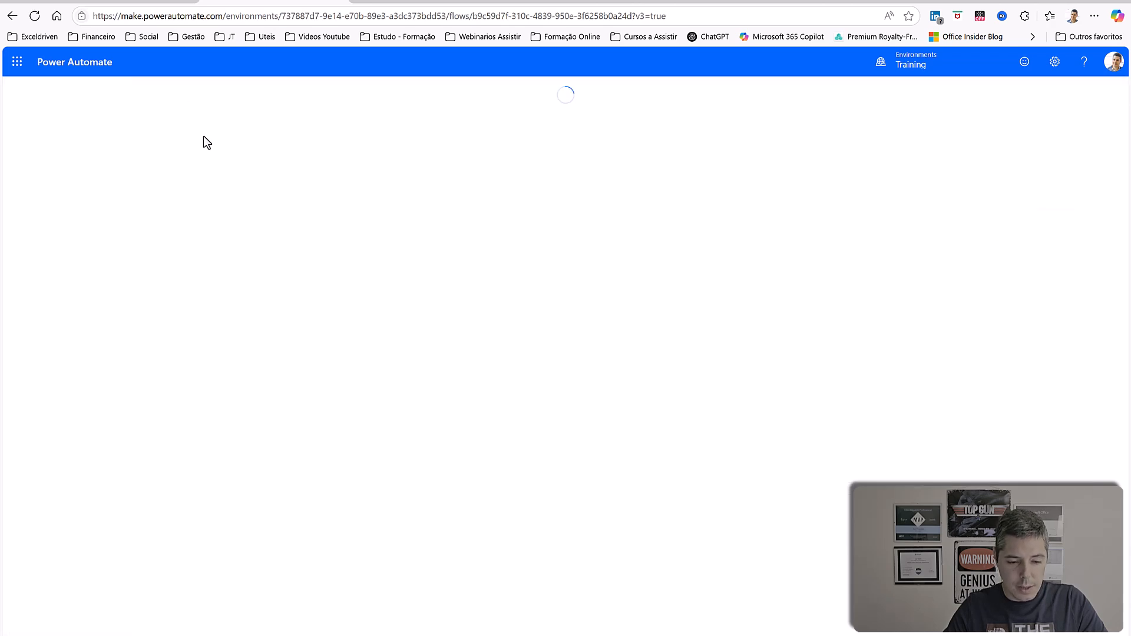
{"action": "scroll", "coordinate": [707, 476], "scroll_direction": "down", "scroll_amount": 5}
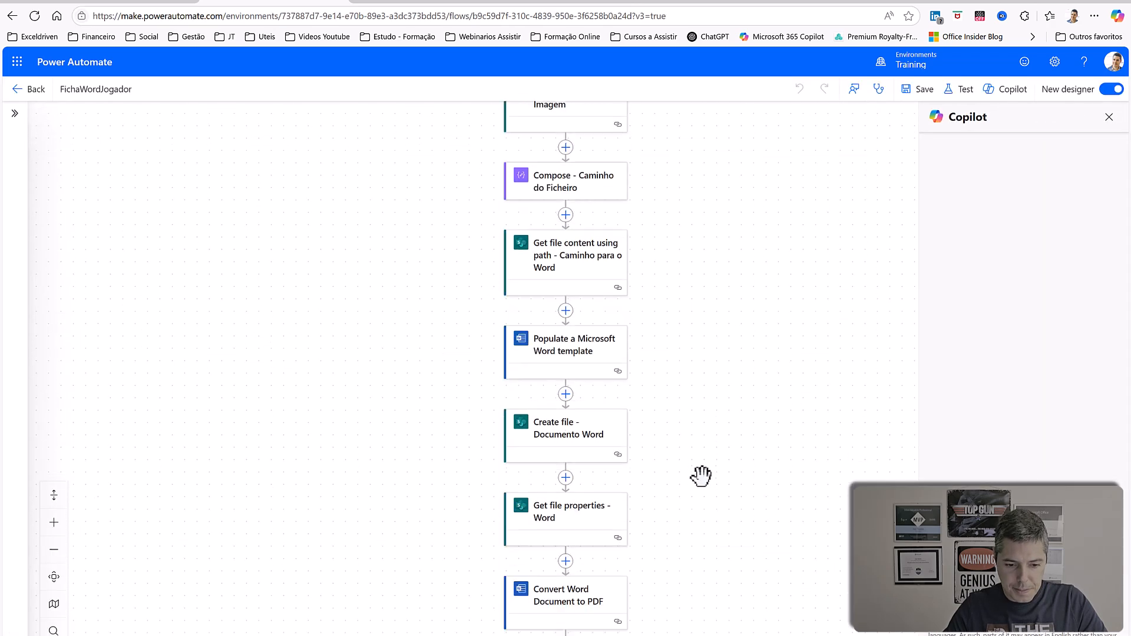
{"action": "left_click", "coordinate": [576, 449]}
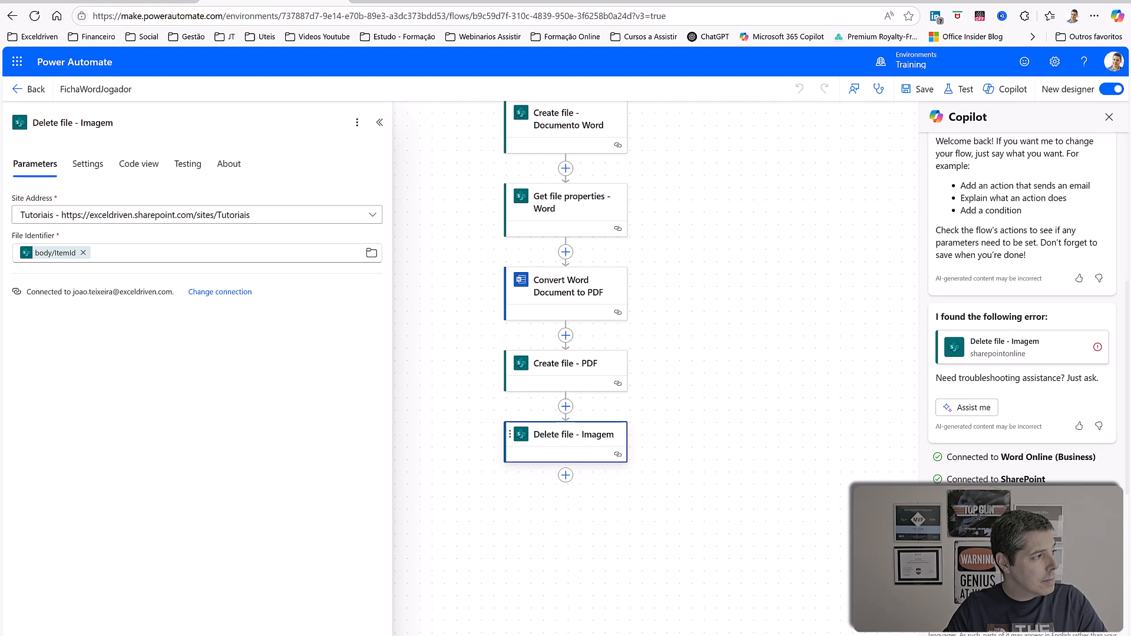
{"action": "left_click", "coordinate": [83, 253]}
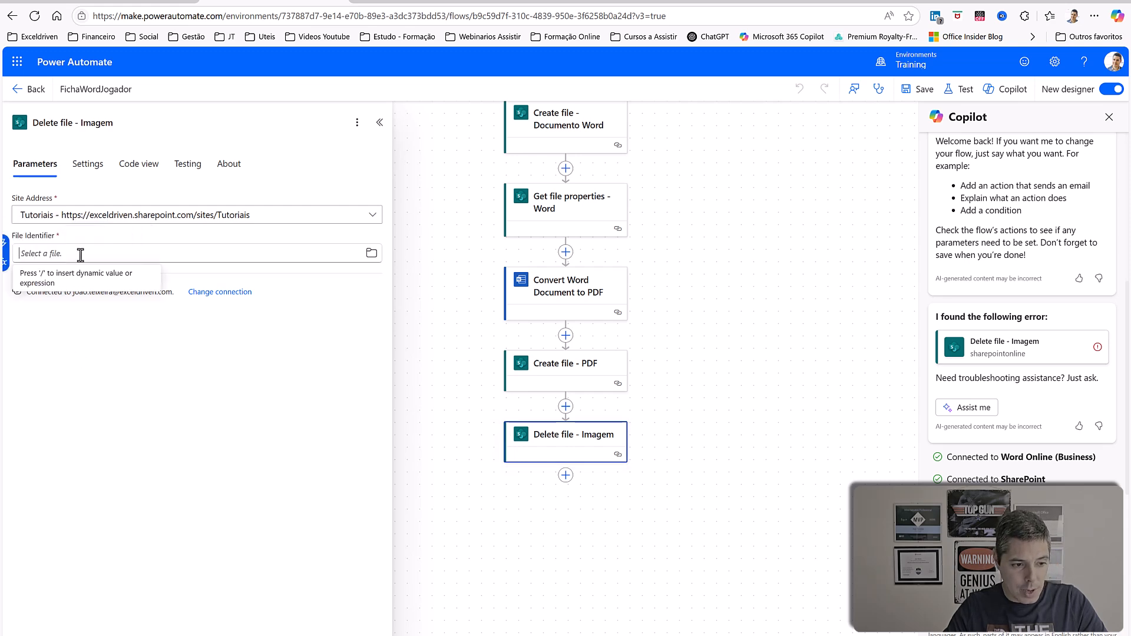
{"action": "left_click", "coordinate": [6, 247]}
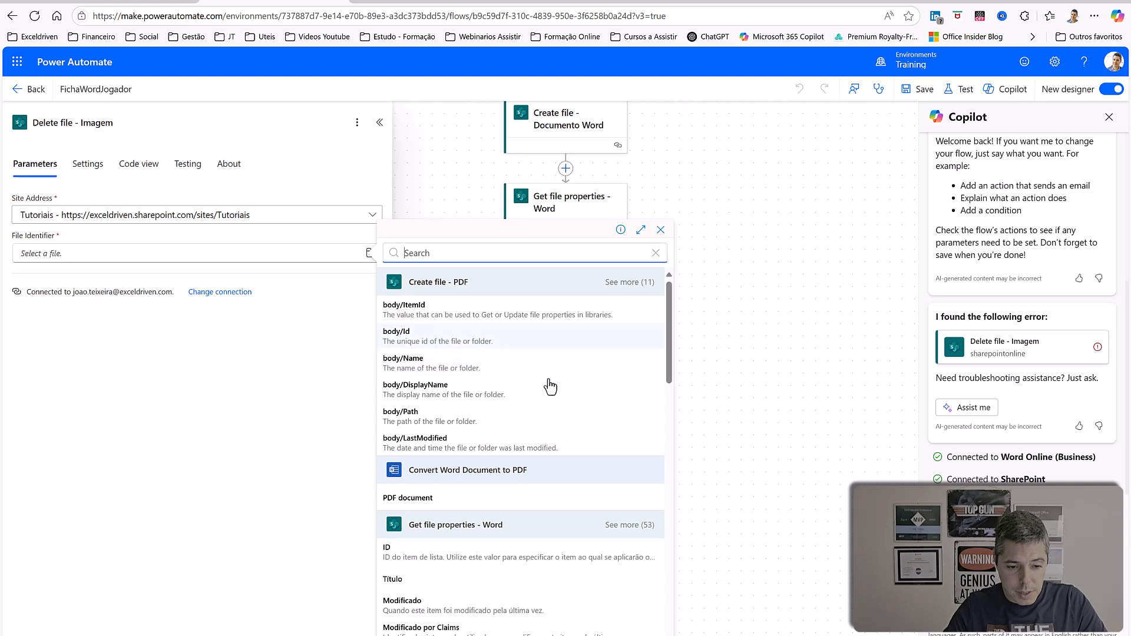
{"action": "scroll", "coordinate": [589, 424], "scroll_direction": "down", "scroll_amount": 1}
{"action": "scroll", "coordinate": [628, 464], "scroll_direction": "down", "scroll_amount": 5}
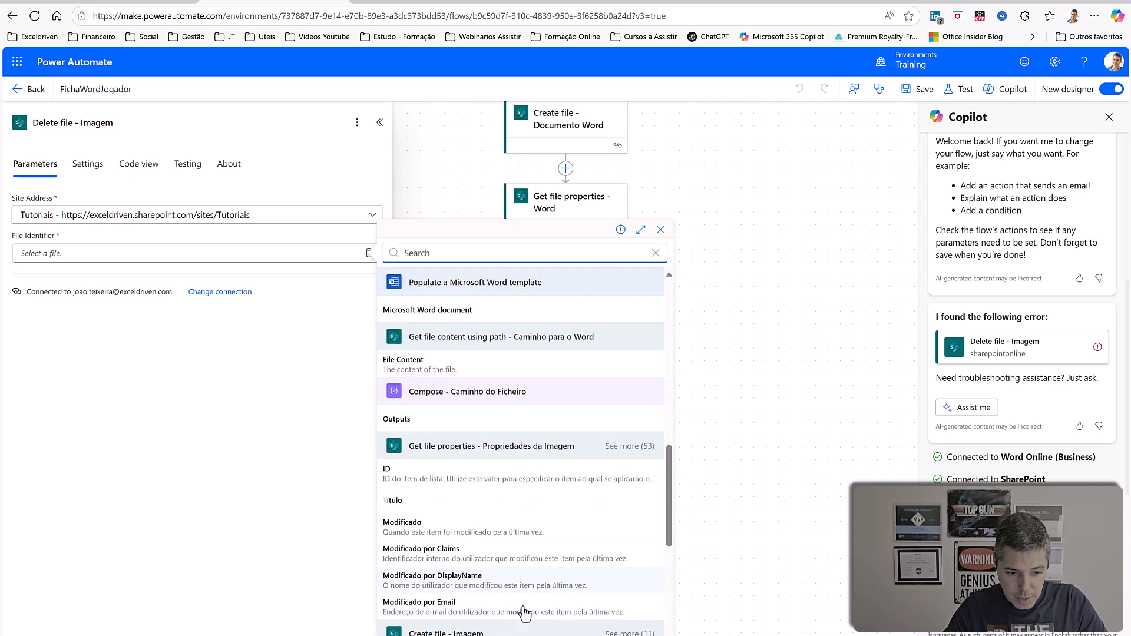
{"action": "left_click", "coordinate": [628, 448]}
{"action": "scroll", "coordinate": [607, 530], "scroll_direction": "down", "scroll_amount": 3}
{"action": "scroll", "coordinate": [605, 502], "scroll_direction": "down", "scroll_amount": 10}
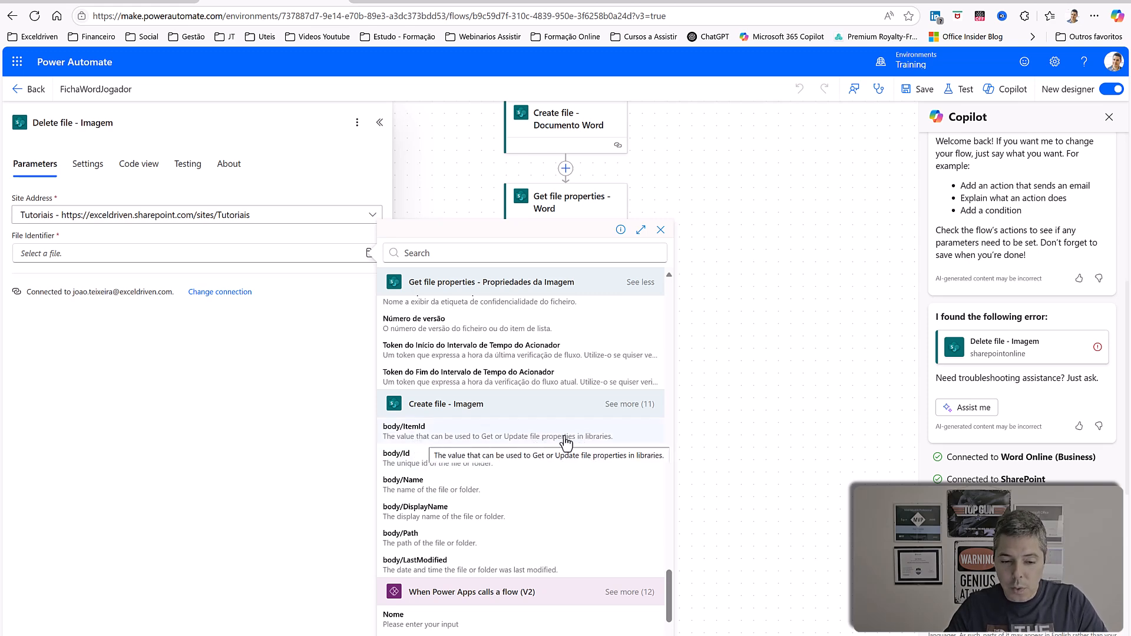
{"action": "left_click", "coordinate": [405, 469]}
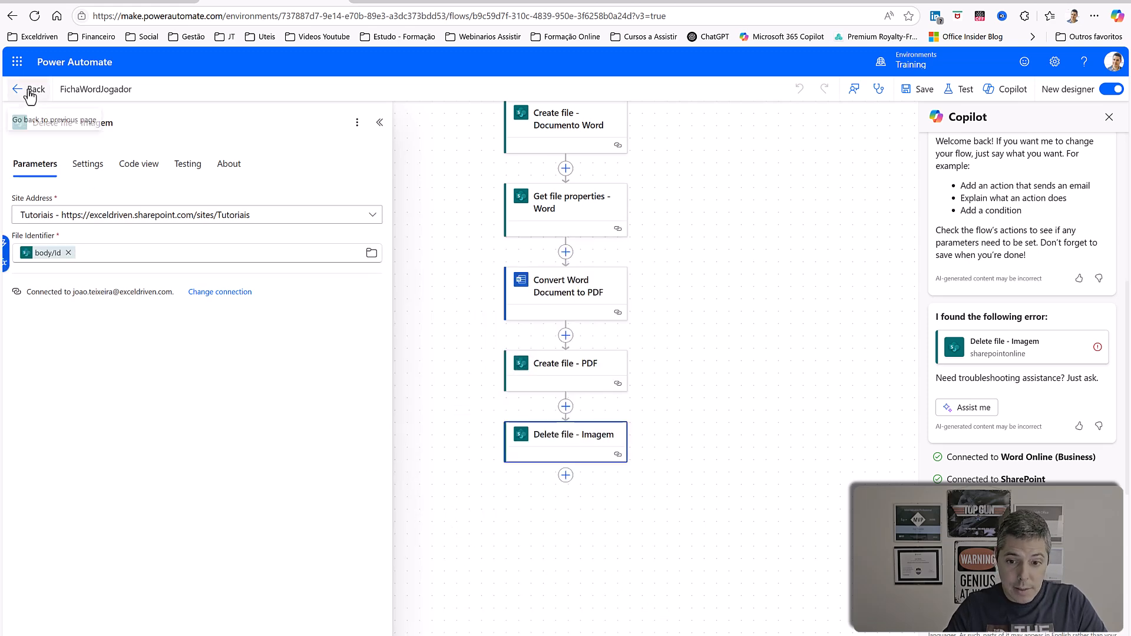
{"action": "left_click", "coordinate": [921, 95]}
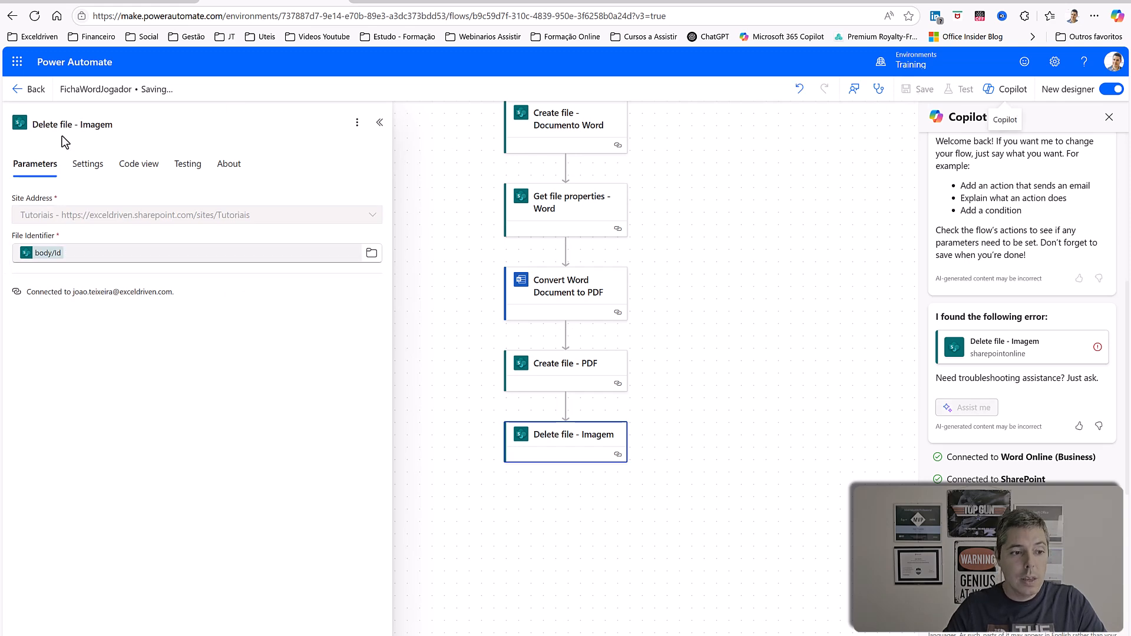
{"action": "left_click", "coordinate": [22, 93]}
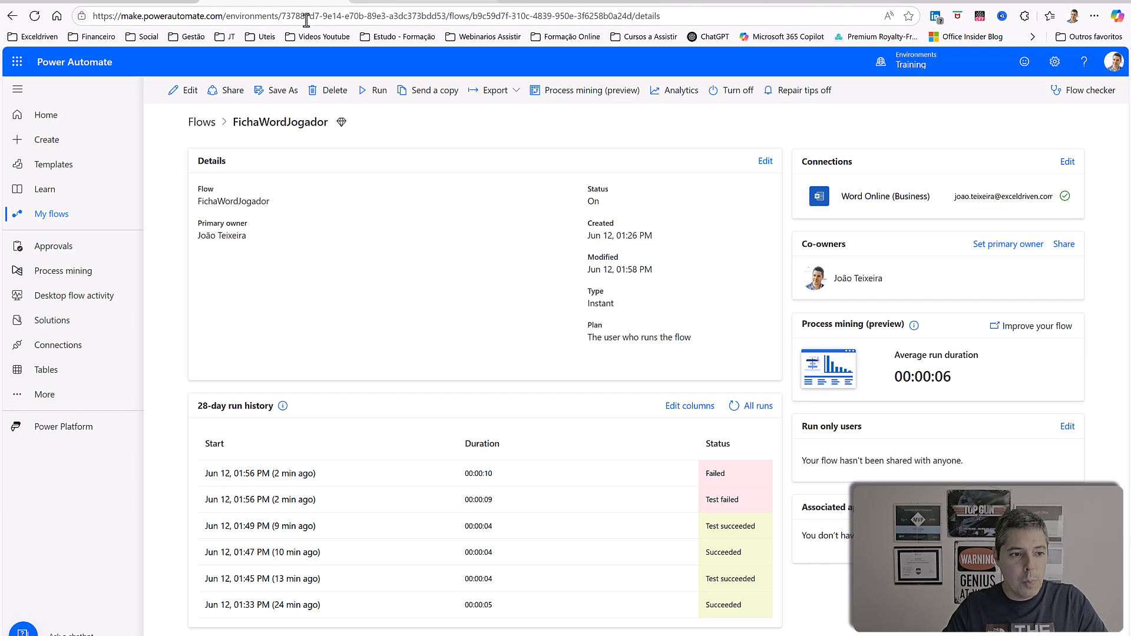
{"action": "left_click", "coordinate": [130, 7]}
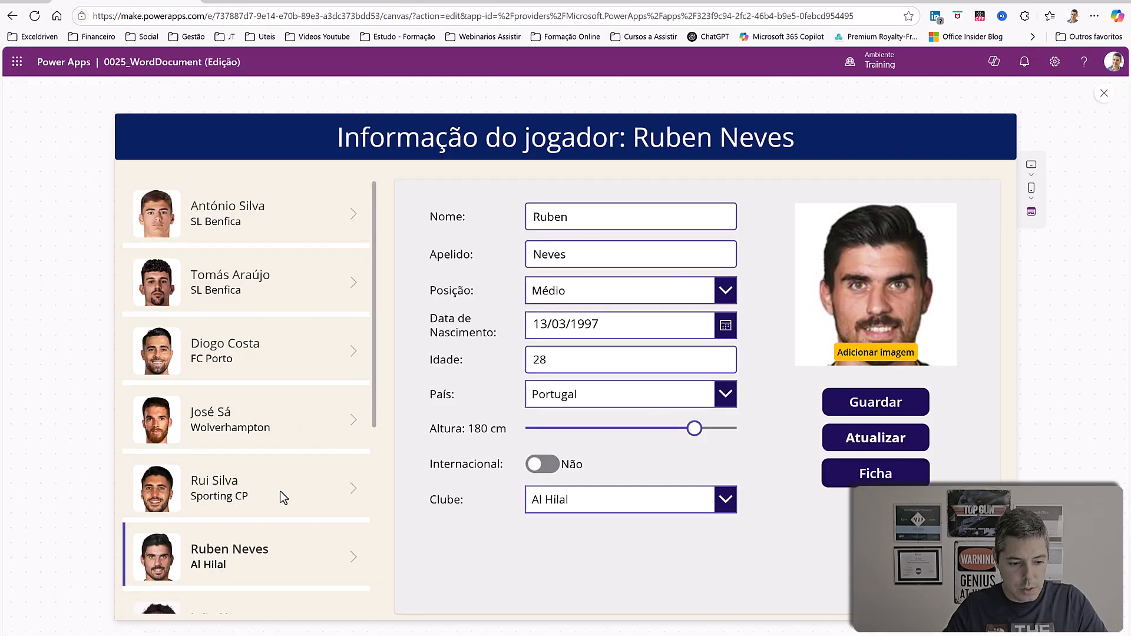
{"action": "scroll", "coordinate": [283, 498], "scroll_direction": "down", "scroll_amount": 5}
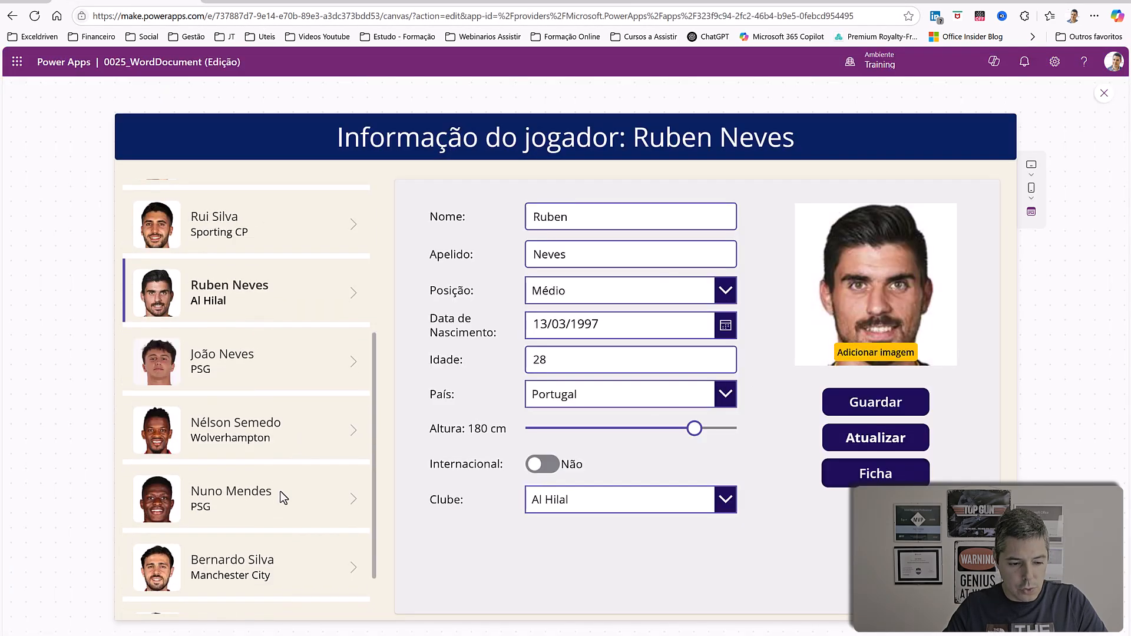
{"action": "left_click", "coordinate": [351, 505]}
{"action": "left_click", "coordinate": [867, 478]}
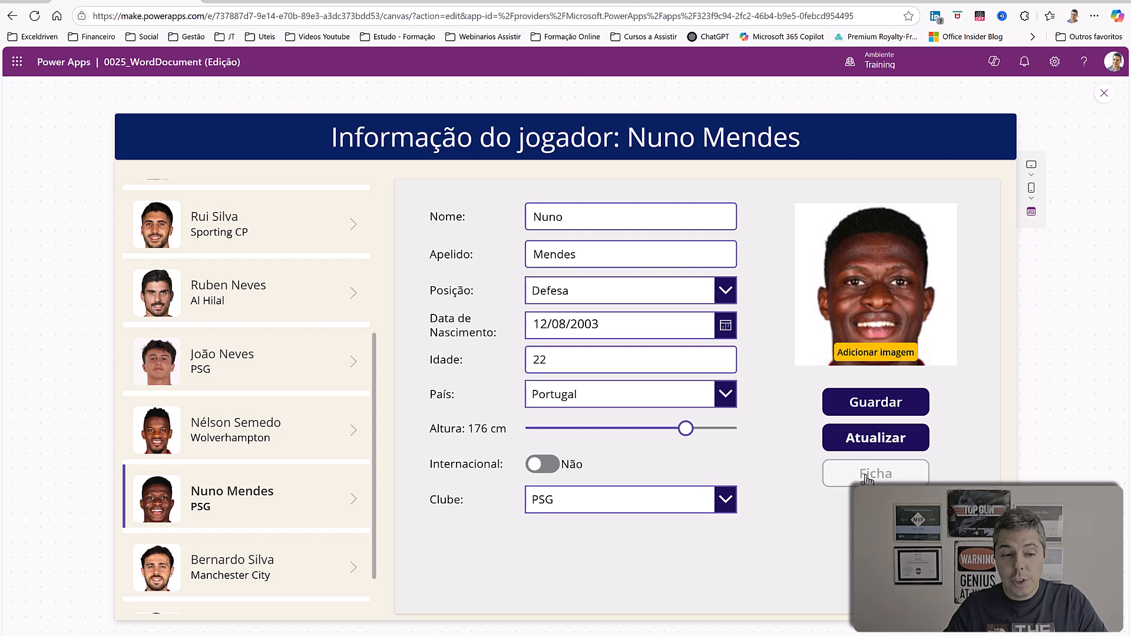
Close the PDF preview in SharePoint, then examine the Delete file - Imagem results in the flow's latest run in Power Automate.
{"action": "left_click", "coordinate": [411, 2]}
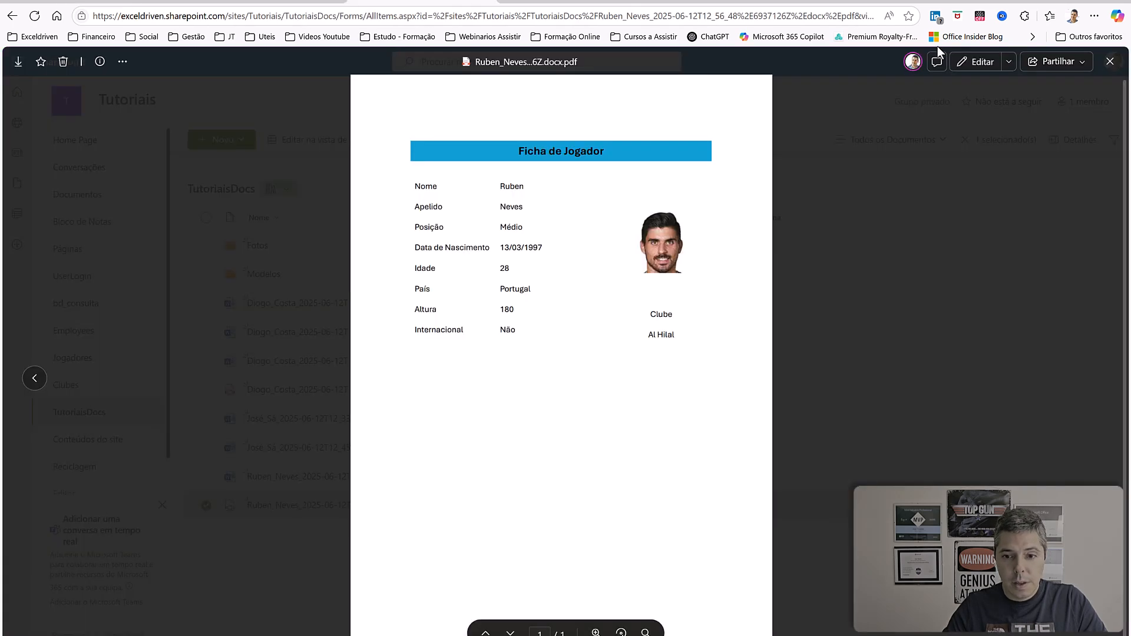
{"action": "left_click", "coordinate": [1110, 65]}
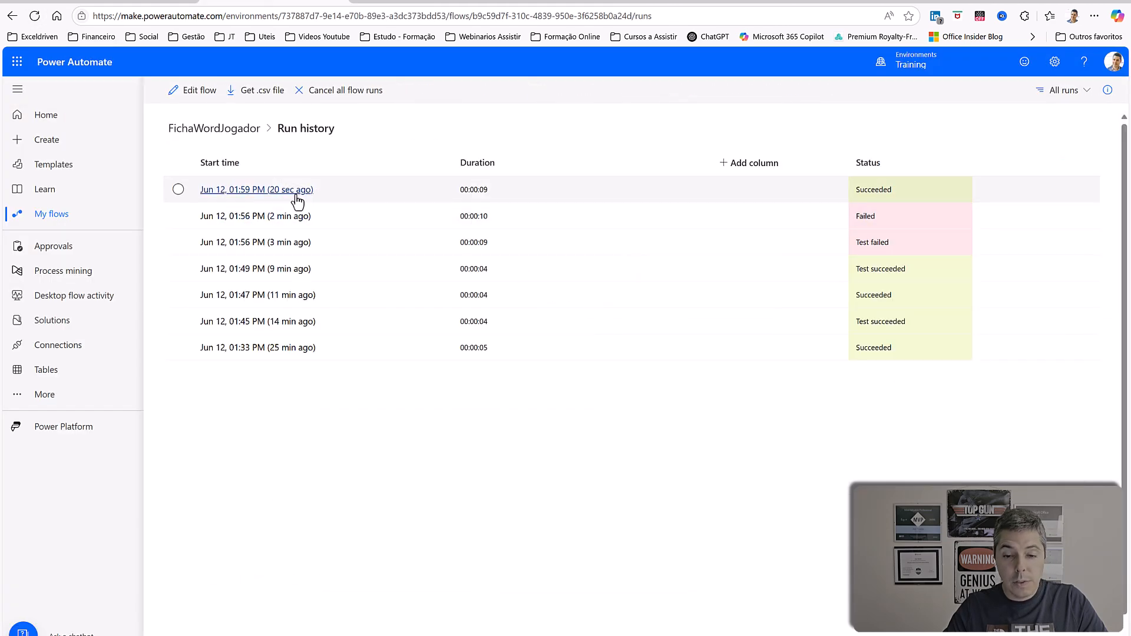
{"action": "left_click", "coordinate": [296, 200]}
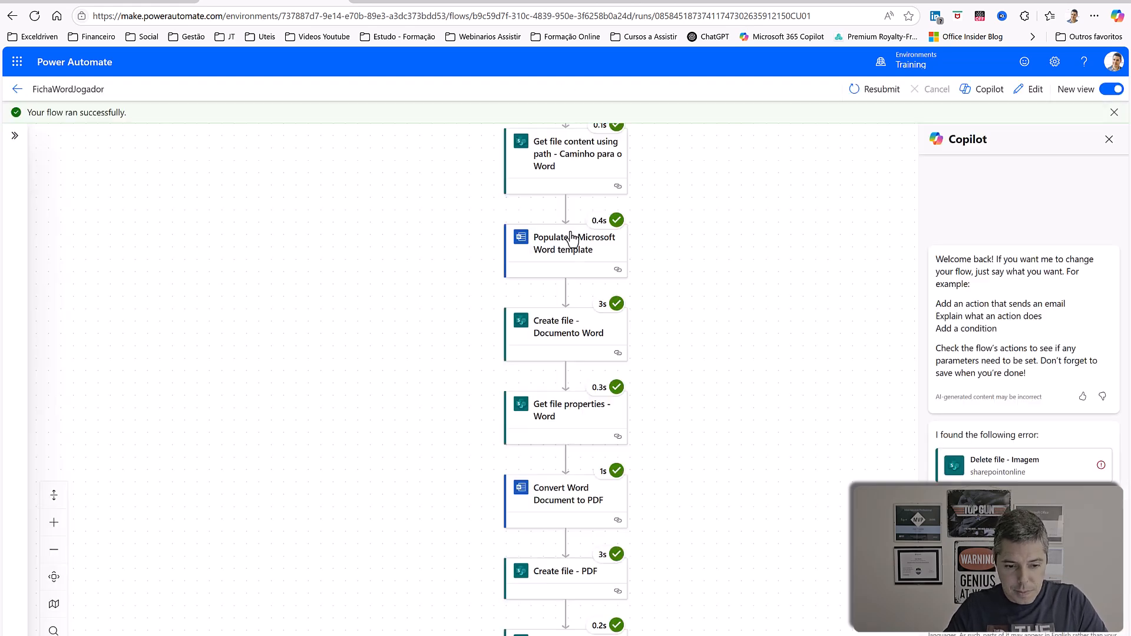
{"action": "scroll", "coordinate": [583, 283], "scroll_direction": "down", "scroll_amount": 3}
{"action": "left_click", "coordinate": [567, 523]}
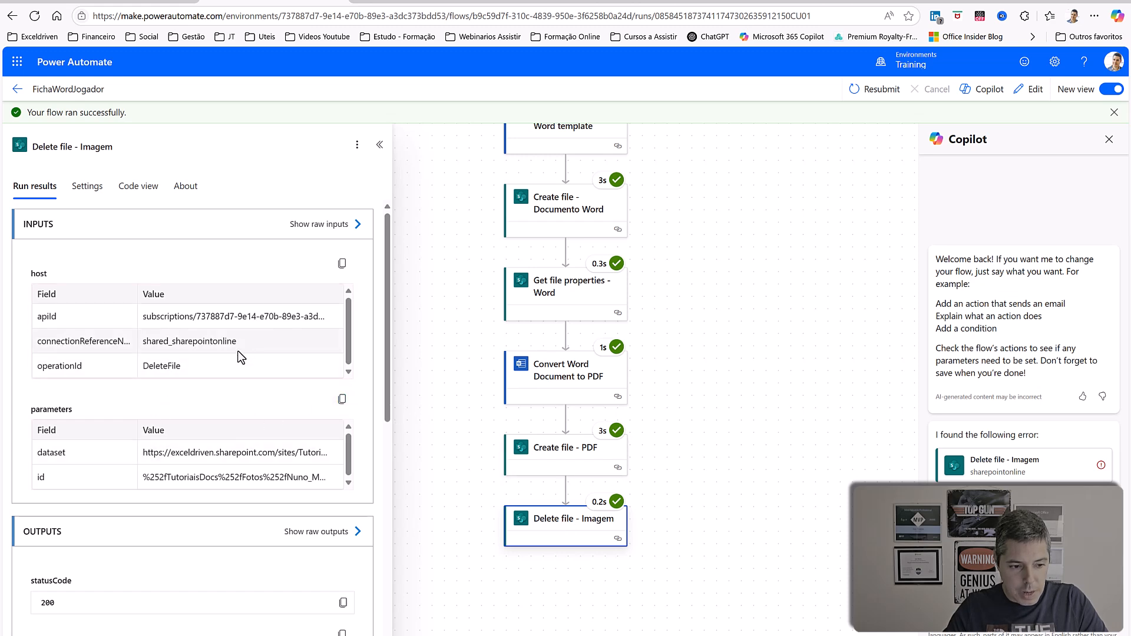
{"action": "scroll", "coordinate": [213, 570], "scroll_direction": "down", "scroll_amount": 3}
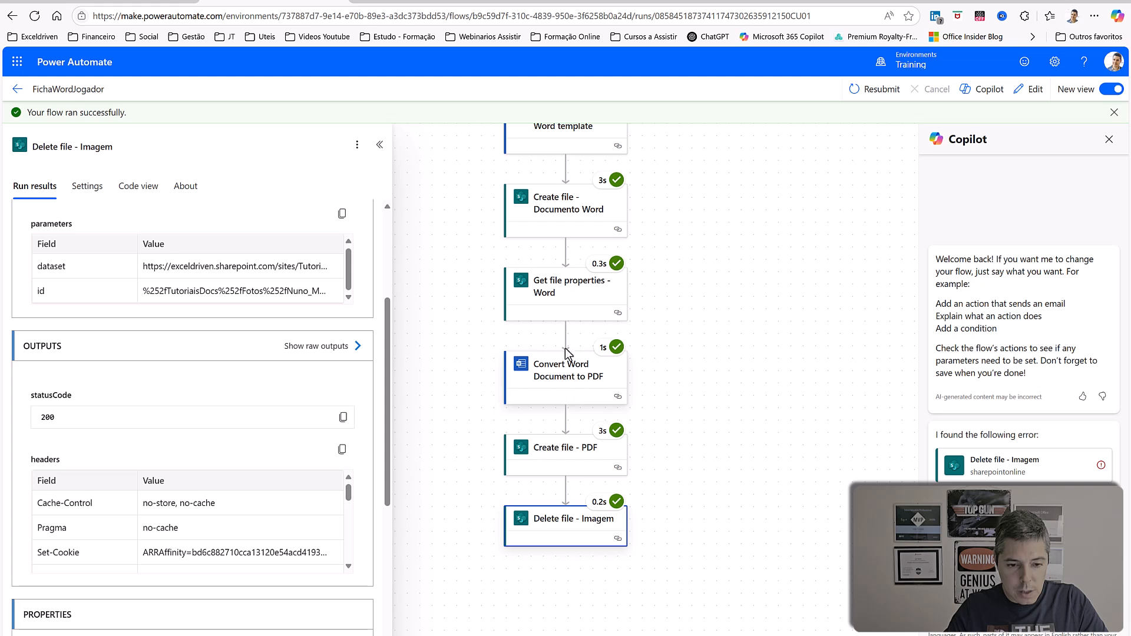
Inspect the output of Compose - Caminho do Ficheiro in the run and highlight the image's file name.
{"action": "scroll", "coordinate": [562, 368], "scroll_direction": "up", "scroll_amount": 3}
{"action": "scroll", "coordinate": [543, 273], "scroll_direction": "up", "scroll_amount": 2}
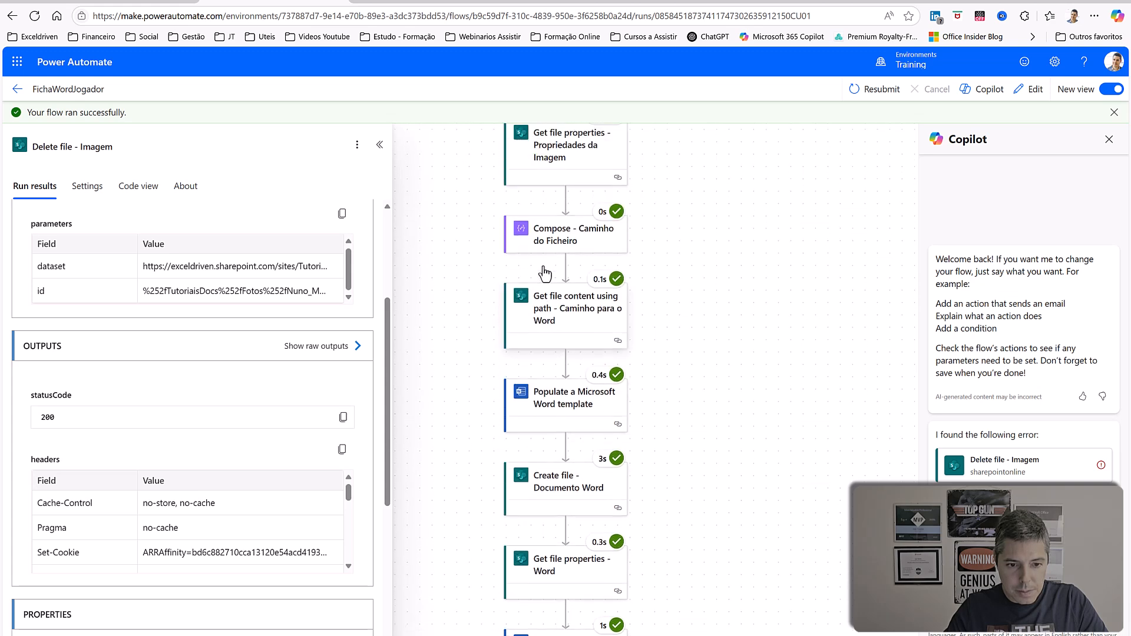
{"action": "left_click", "coordinate": [575, 239]}
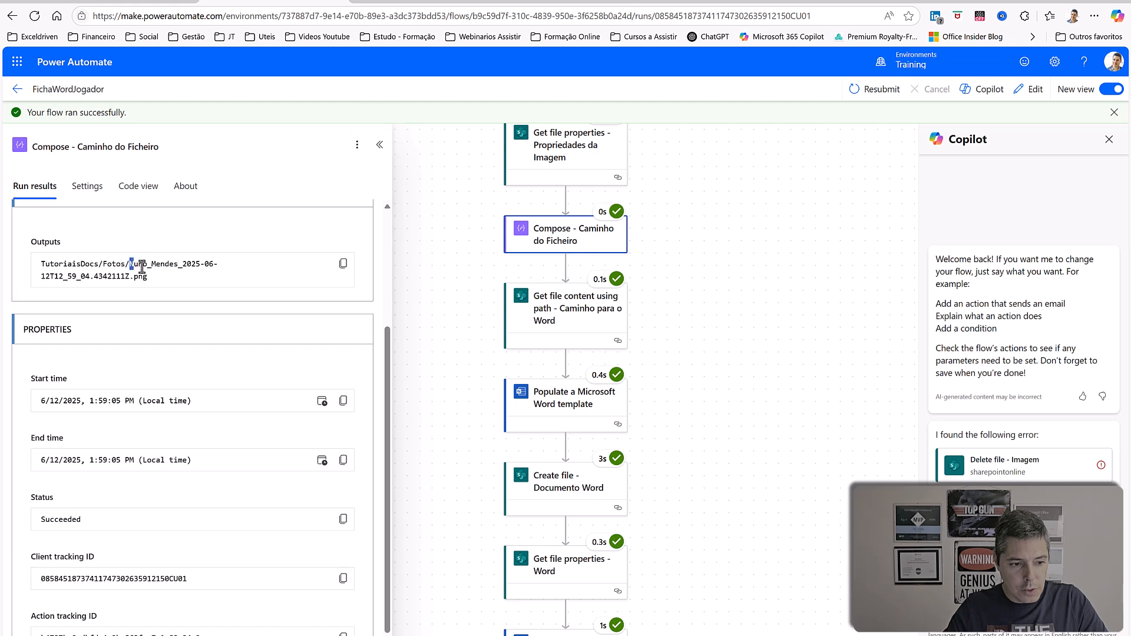
{"action": "left_click_drag", "start_coordinate": [129, 264], "coordinate": [158, 285]}
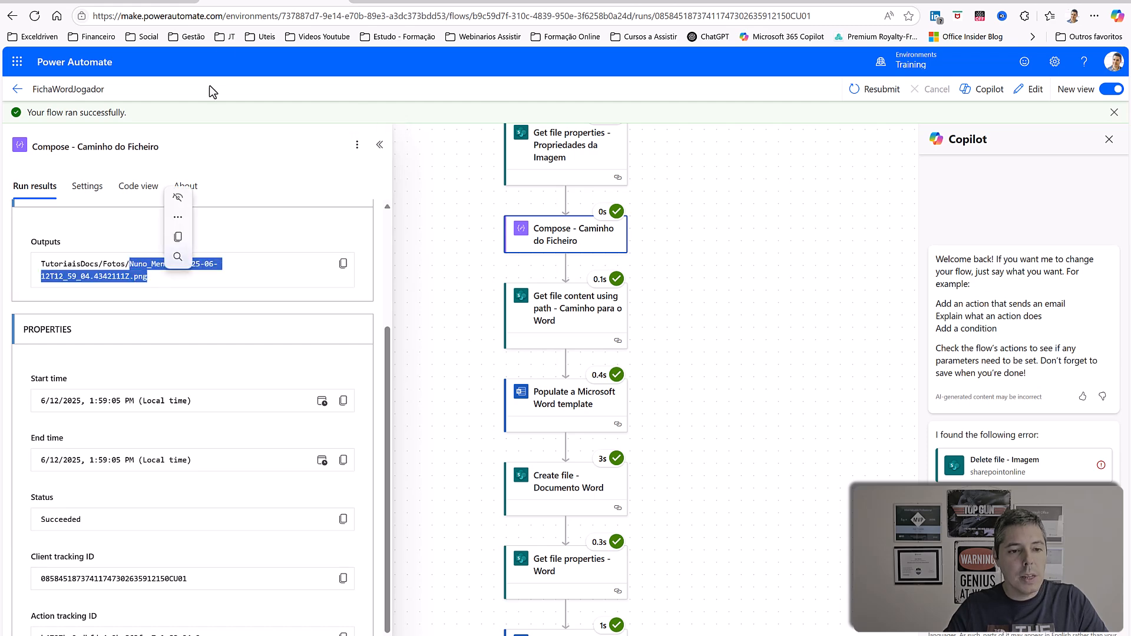
{"action": "left_click", "coordinate": [393, 1]}
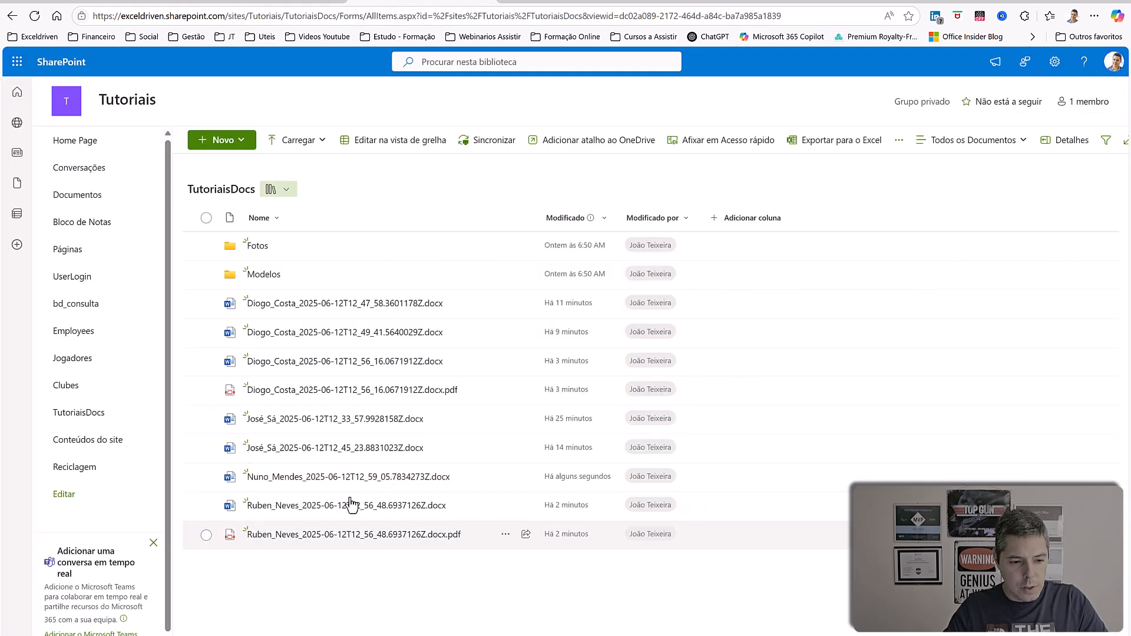
{"action": "left_click", "coordinate": [35, 16]}
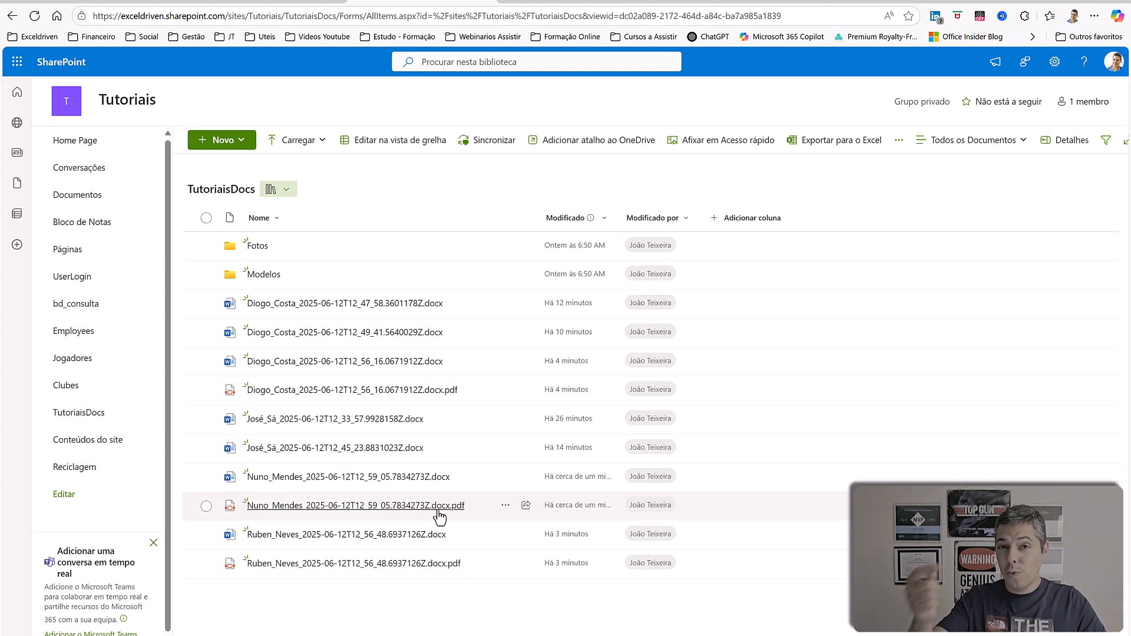
{"action": "mouse_move", "coordinate": [439, 516]}
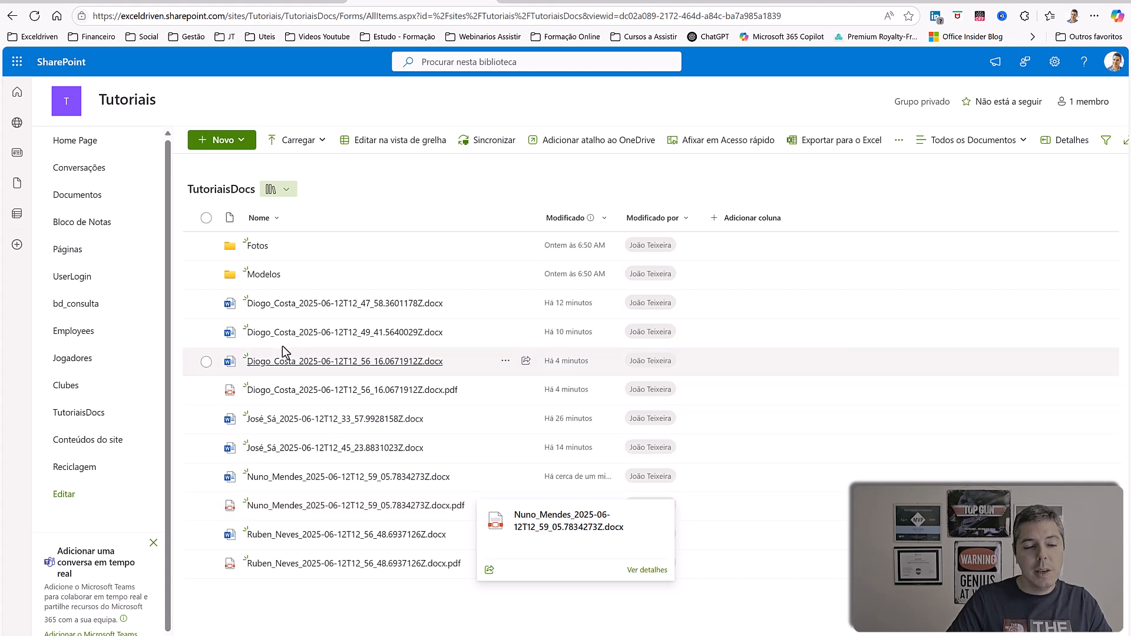
{"action": "left_click", "coordinate": [257, 246]}
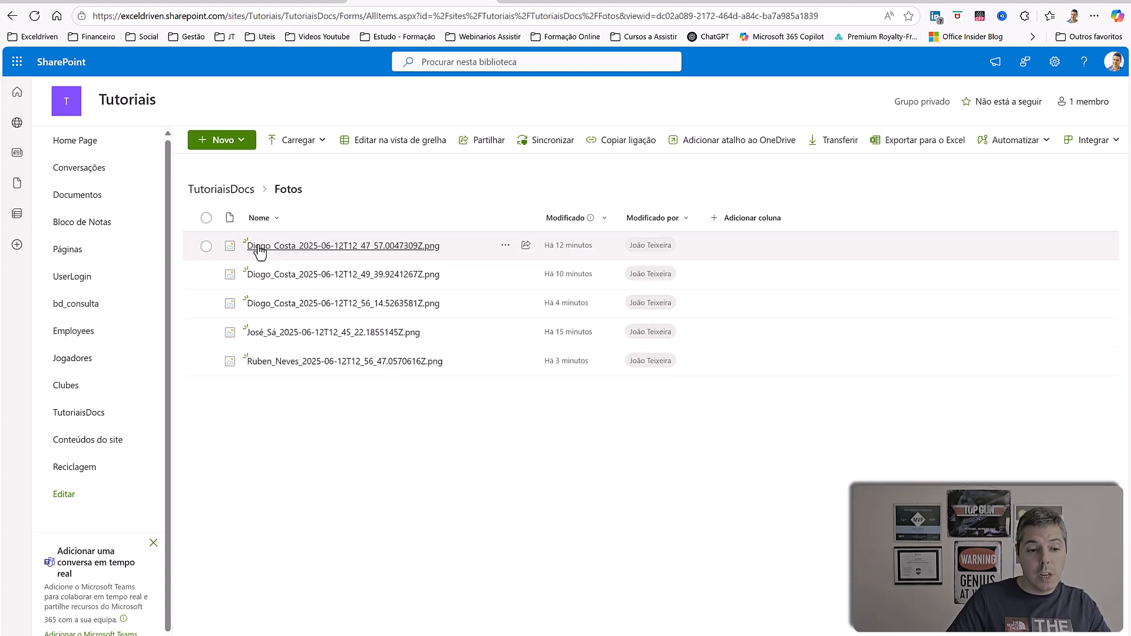